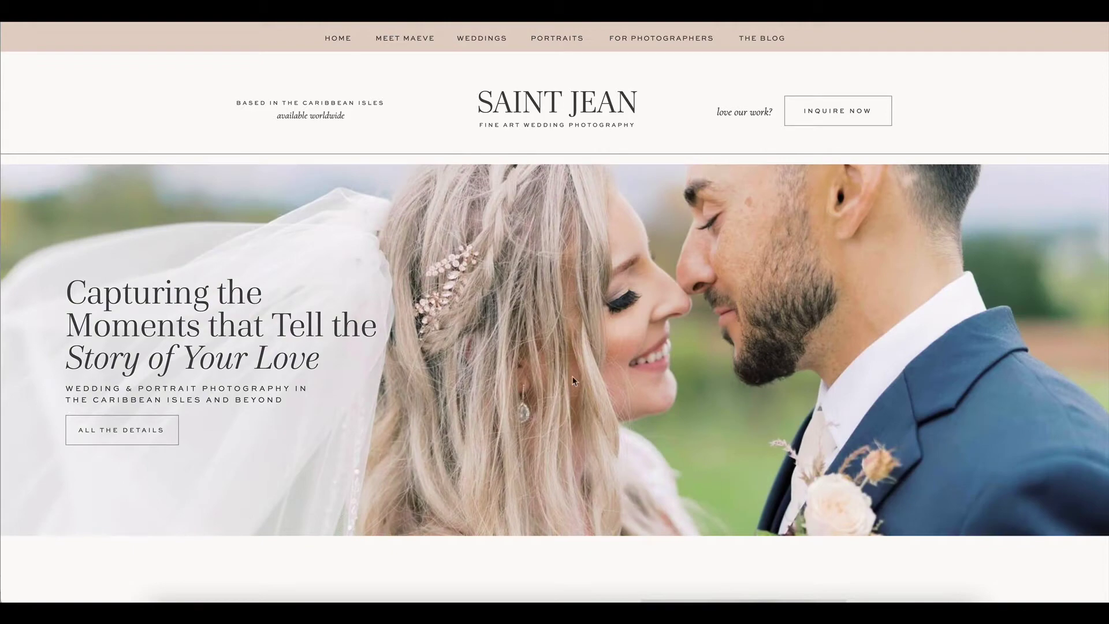
# - Review the Saint Jean home page from the hero image through the offerings, Signature Work, and Press and Awards sections
pyautogui.scroll(-8, 528, 319)
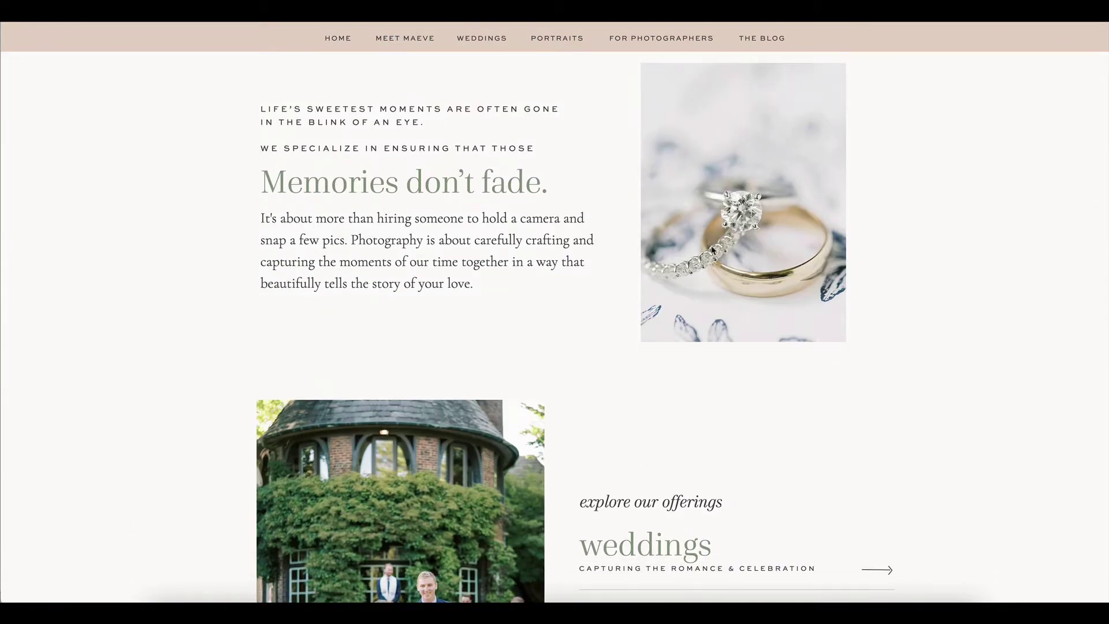
pyautogui.scroll(-5, 721, 158)
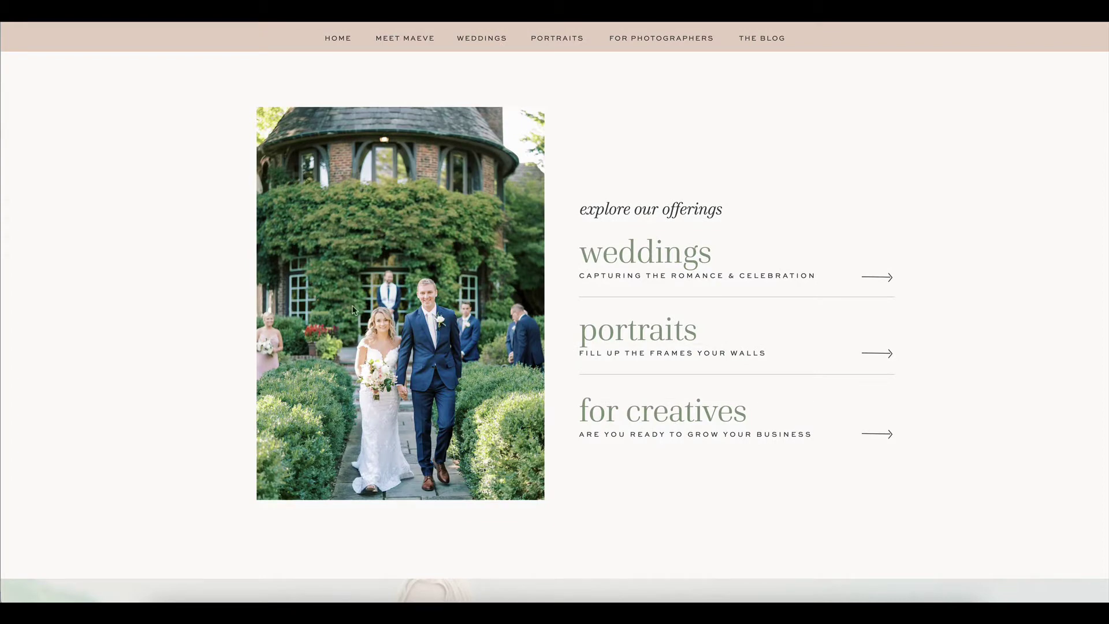
pyautogui.scroll(-1, 369, 280)
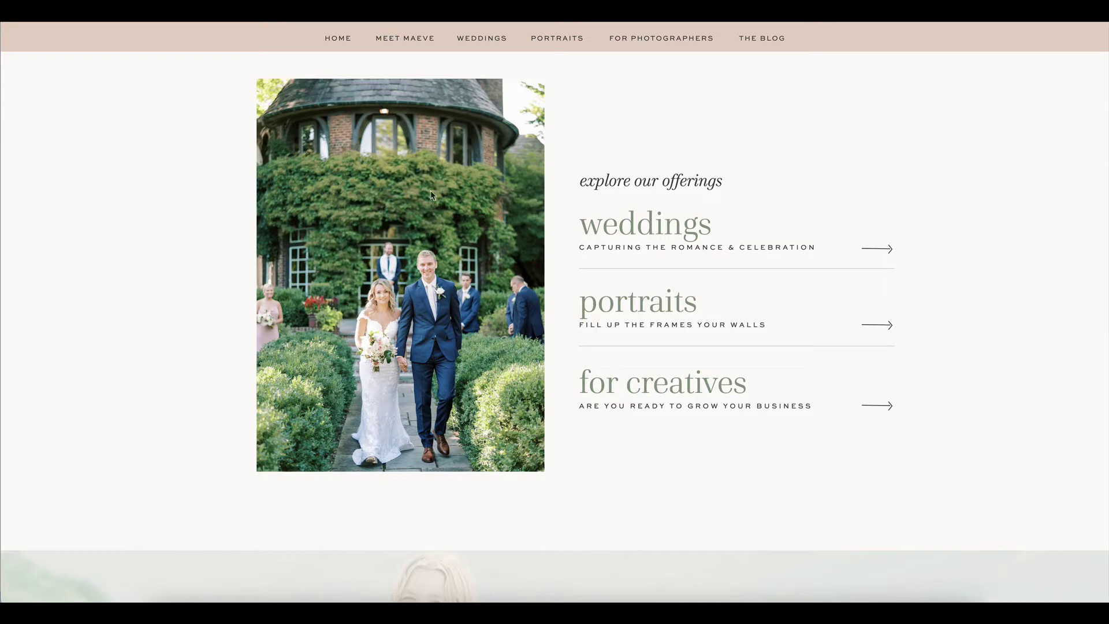
pyautogui.scroll(-14, 445, 393)
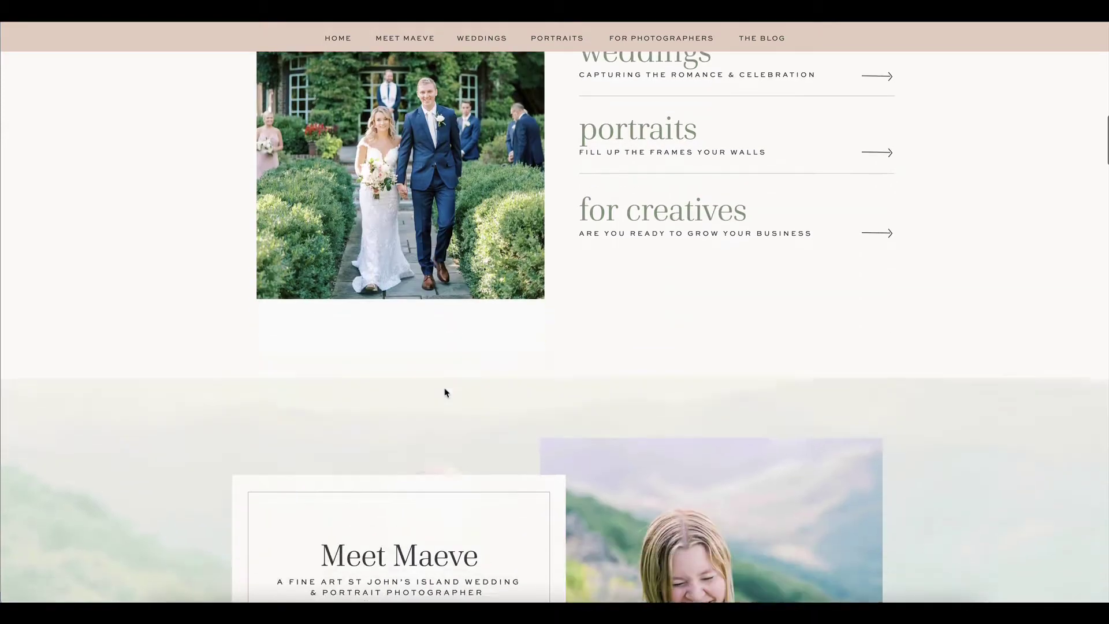
pyautogui.scroll(-7, 445, 393)
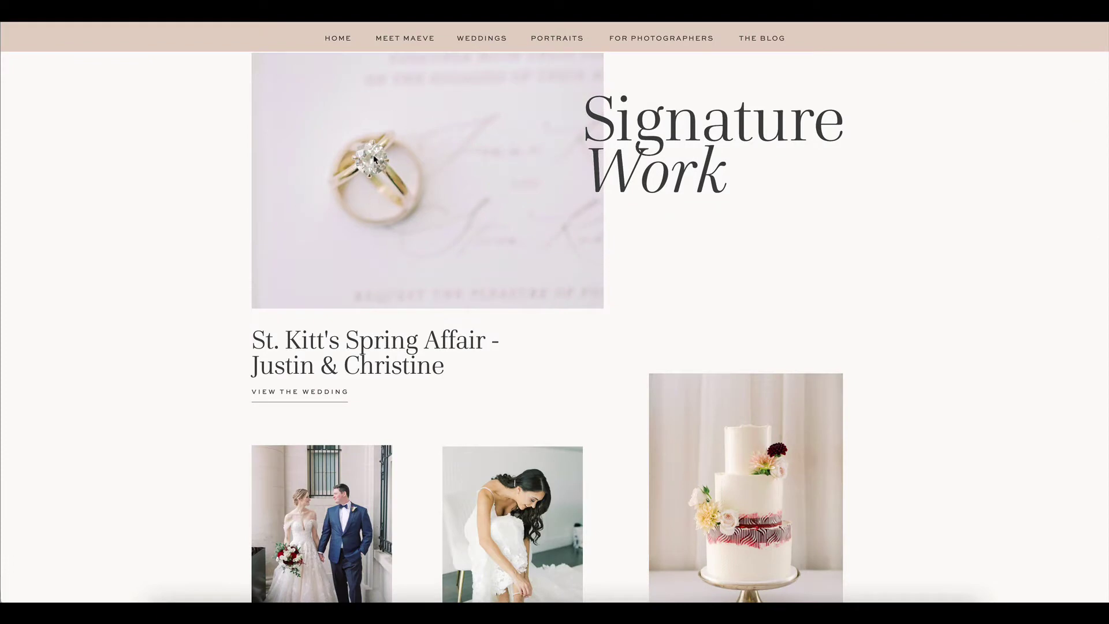
pyautogui.scroll(-5, 510, 184)
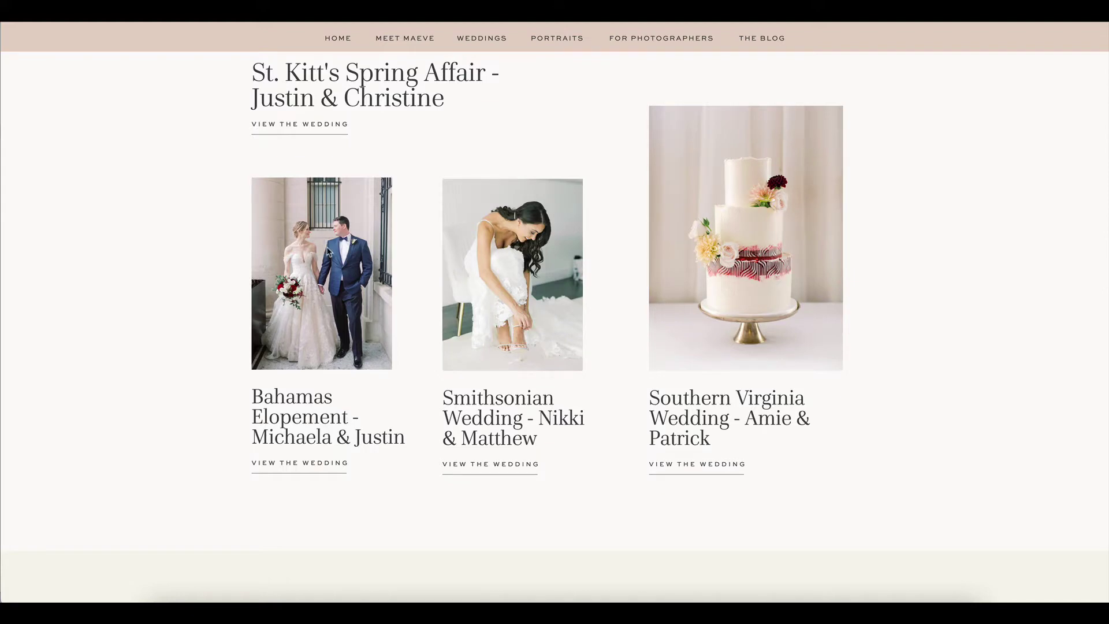
pyautogui.scroll(-20, 328, 252)
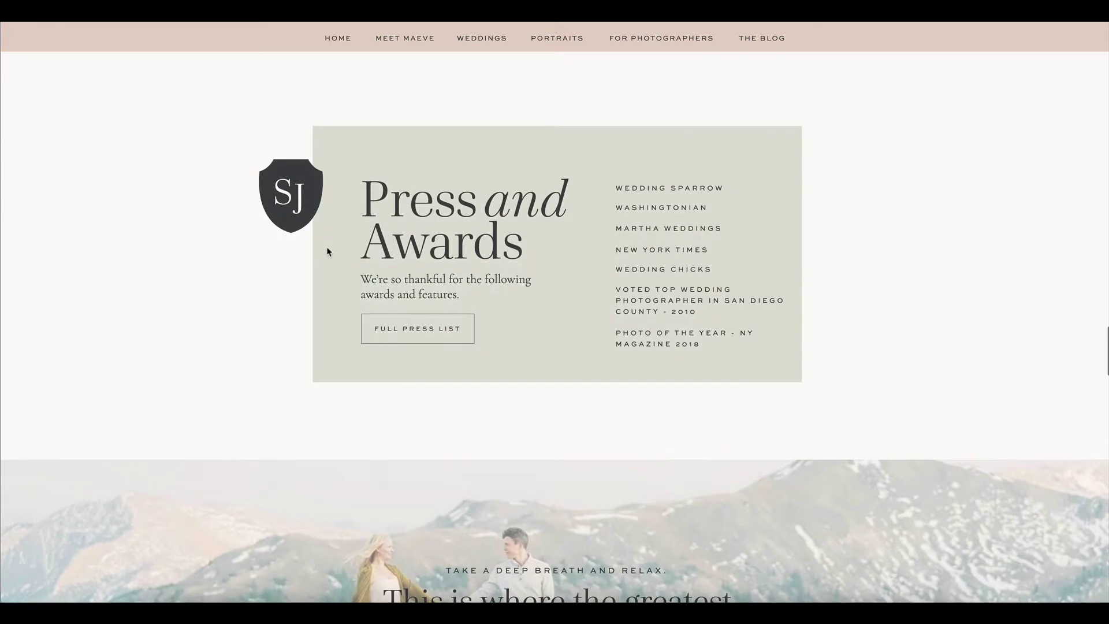
pyautogui.scroll(20, 328, 252)
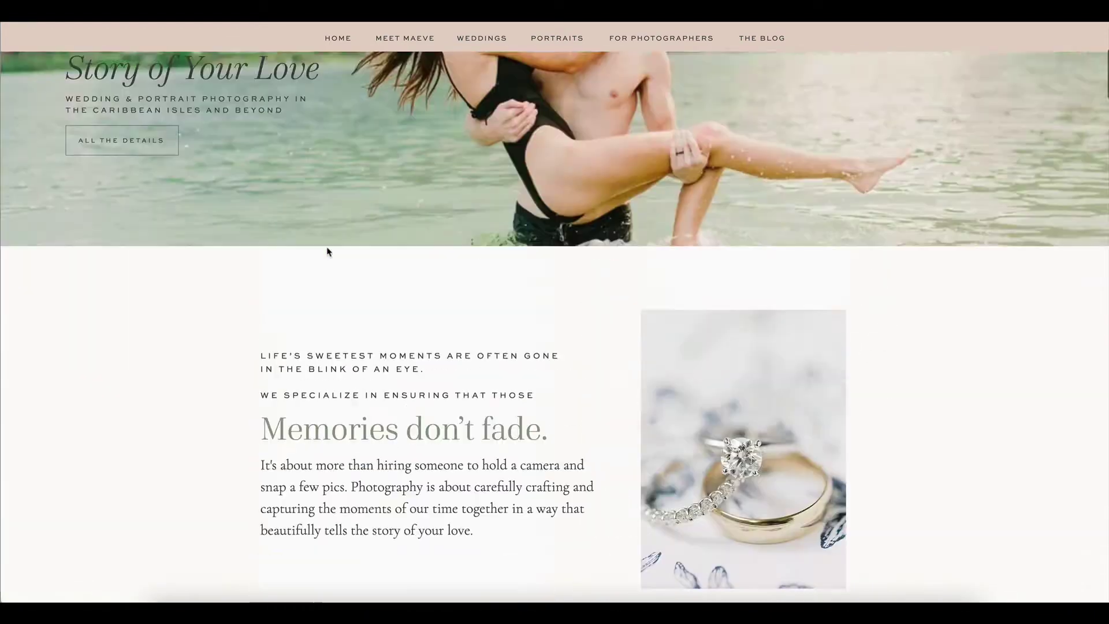
pyautogui.scroll(5, 327, 252)
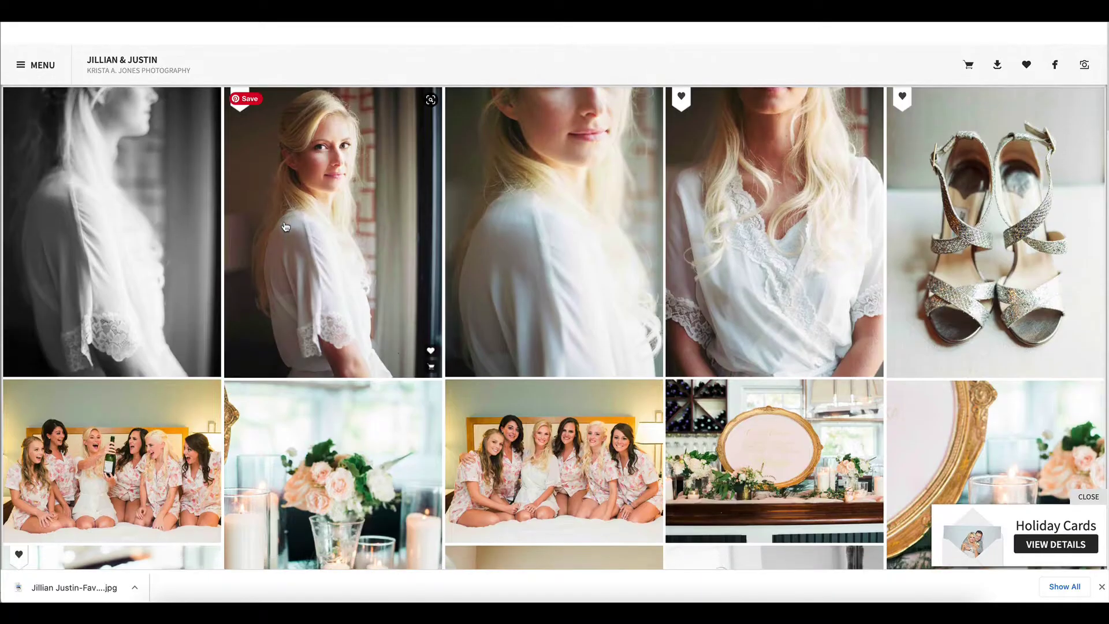
# - Look through the wedding gallery's photos and its list of collections
pyautogui.scroll(-5, 284, 225)
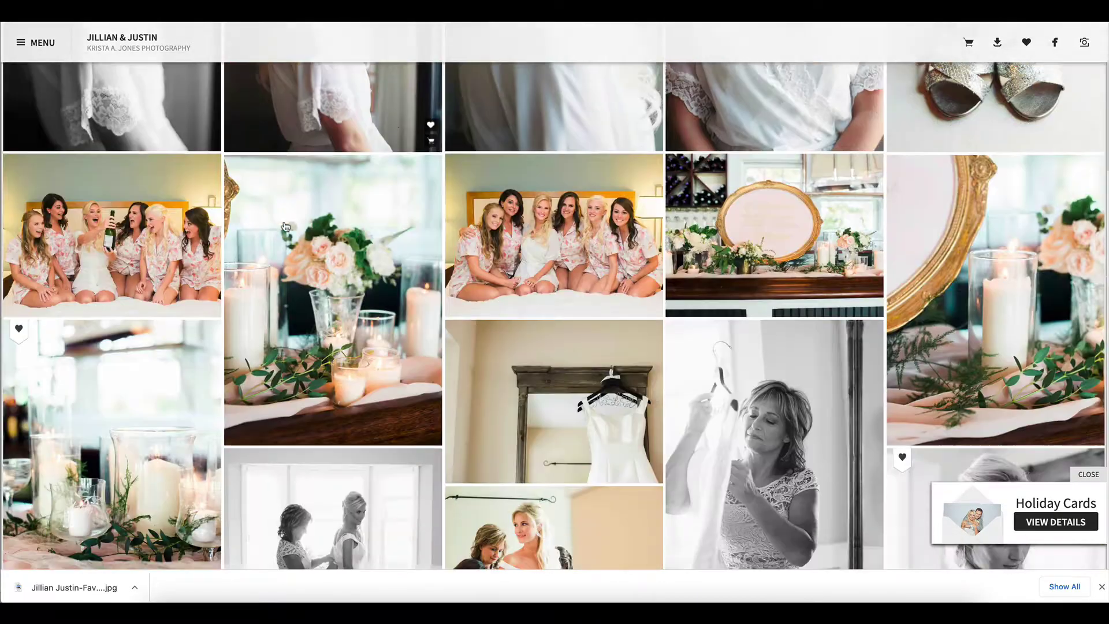
pyautogui.scroll(-3, 285, 225)
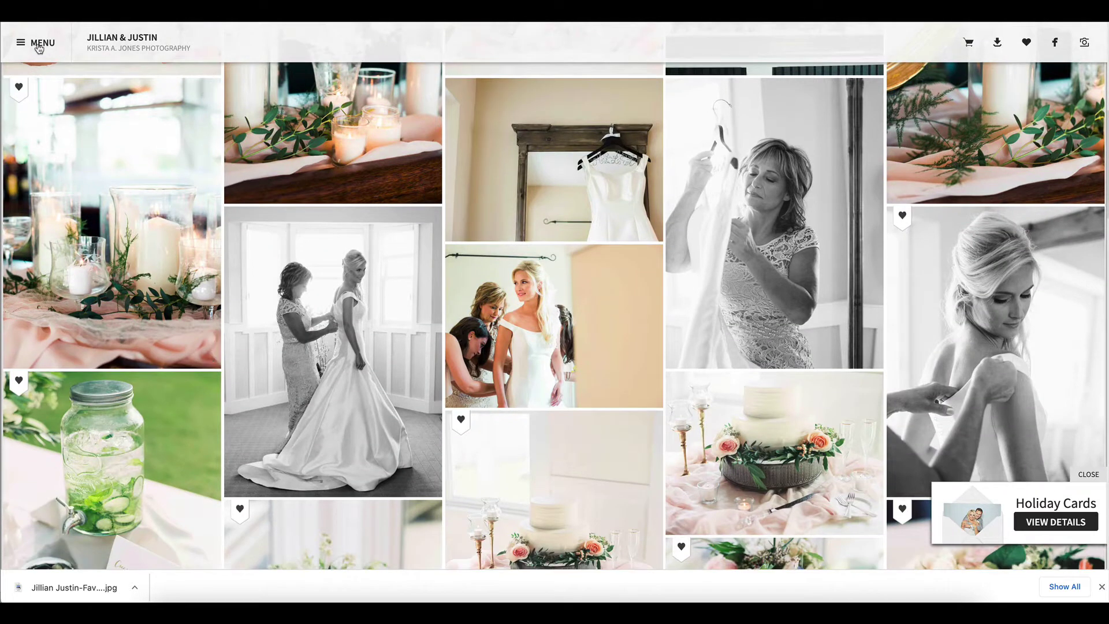
pyautogui.click(38, 45)
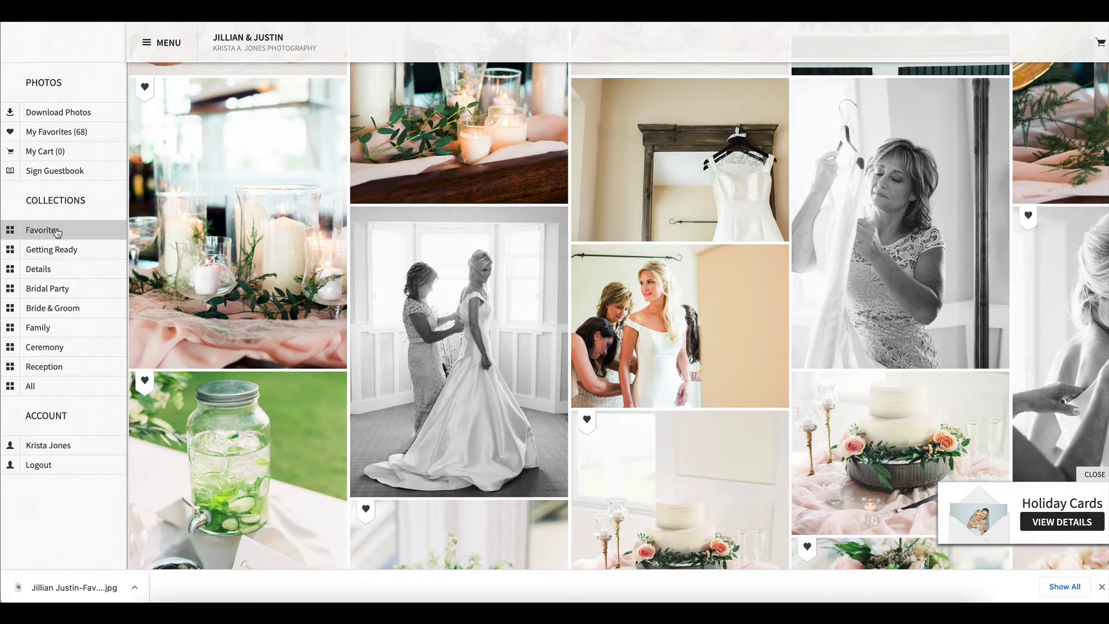
pyautogui.click(453, 46)
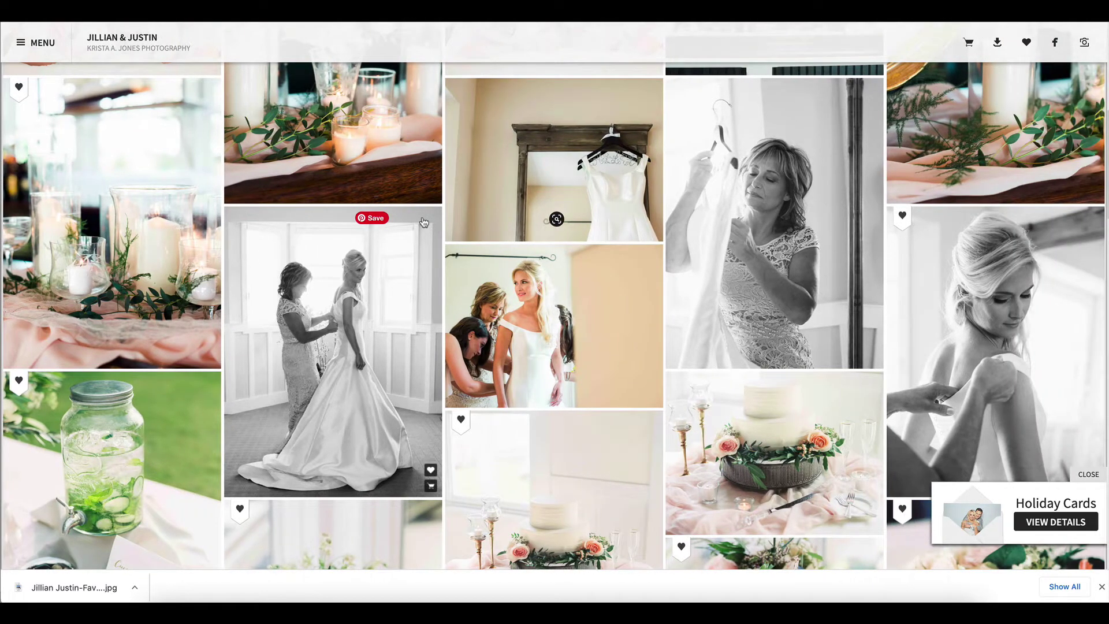
# - Download the medium-resolution photo of the iced drink with the American flag and pink card, and return to the gallery
pyautogui.scroll(-1, 423, 222)
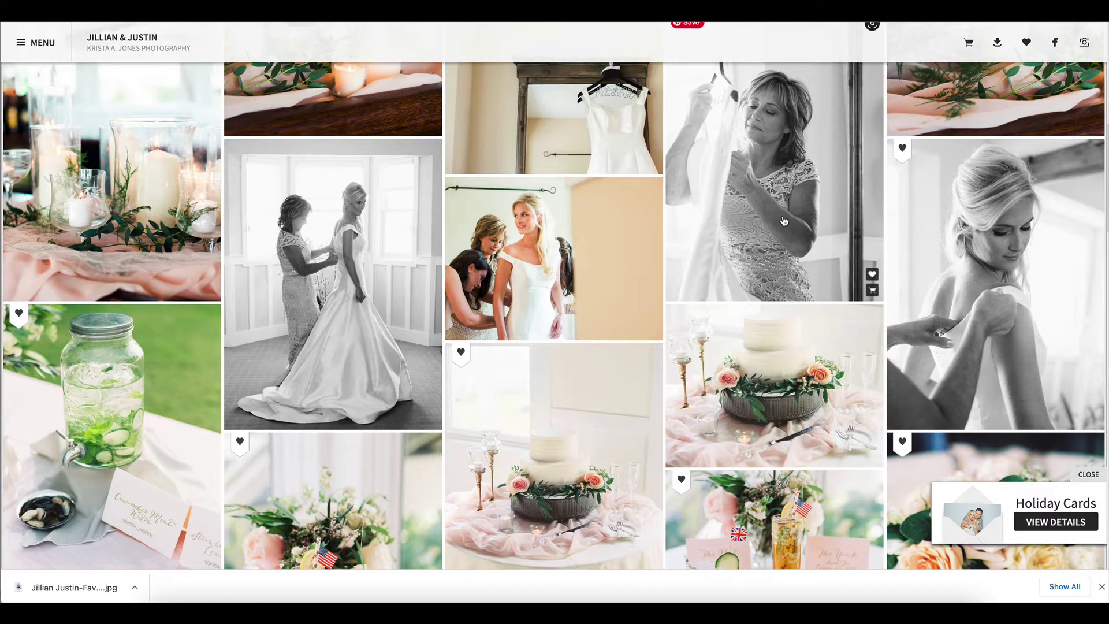
pyautogui.scroll(-2, 784, 221)
pyautogui.scroll(-2, 784, 221)
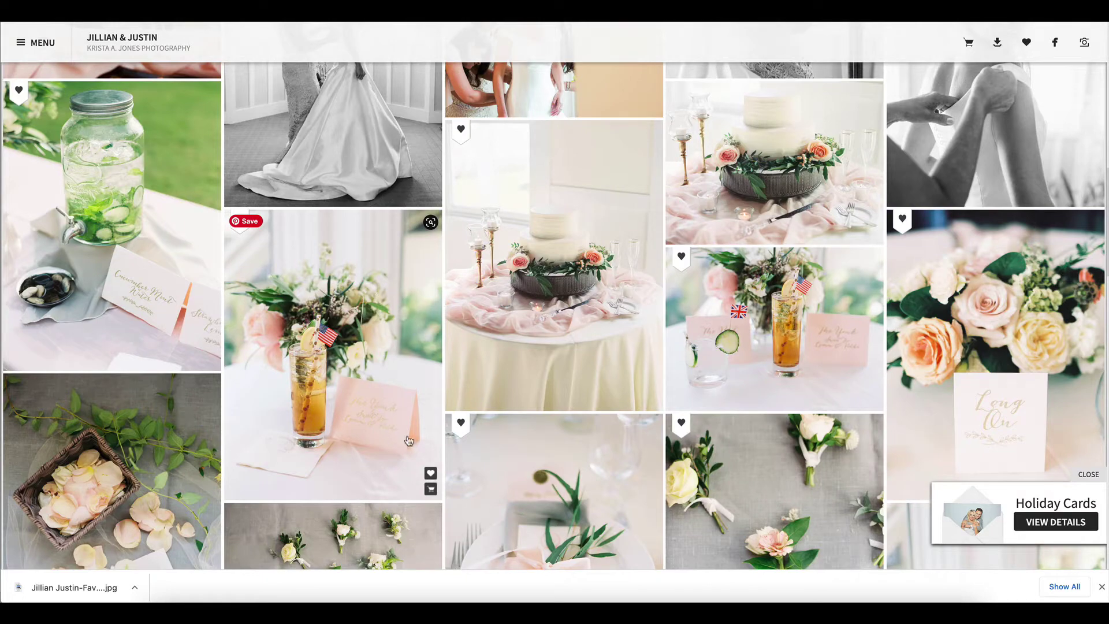
pyautogui.click(429, 474)
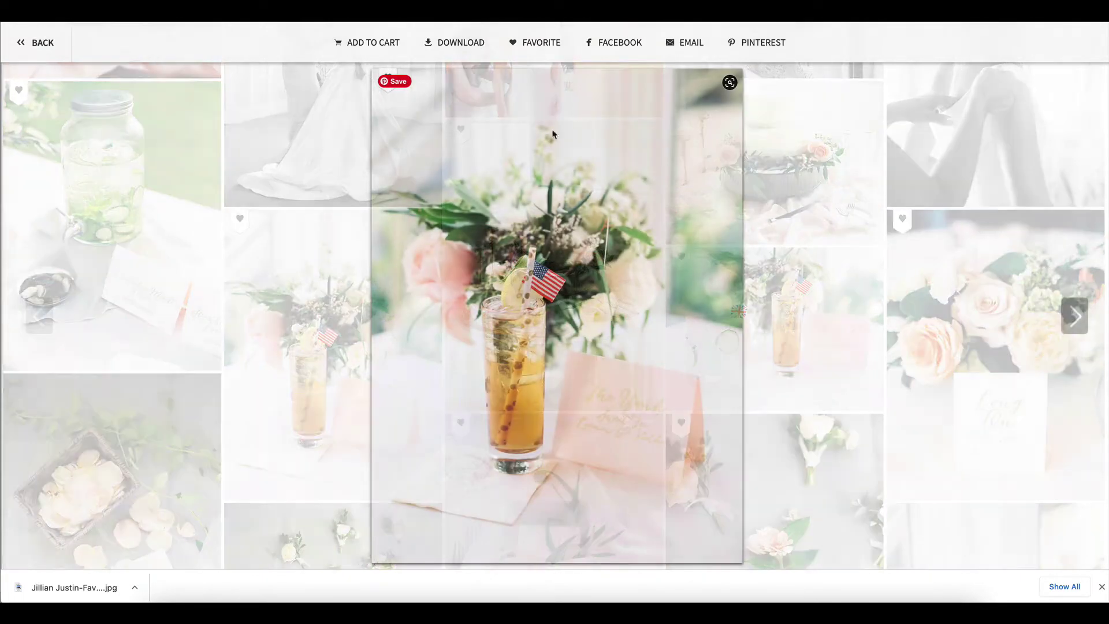
pyautogui.click(479, 48)
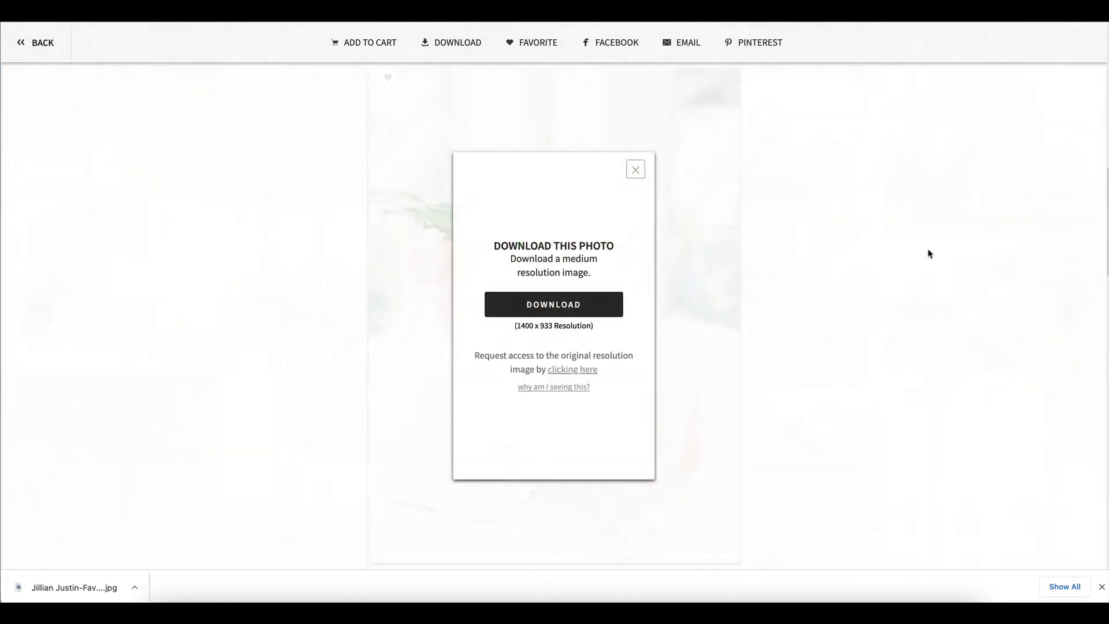
pyautogui.click(611, 298)
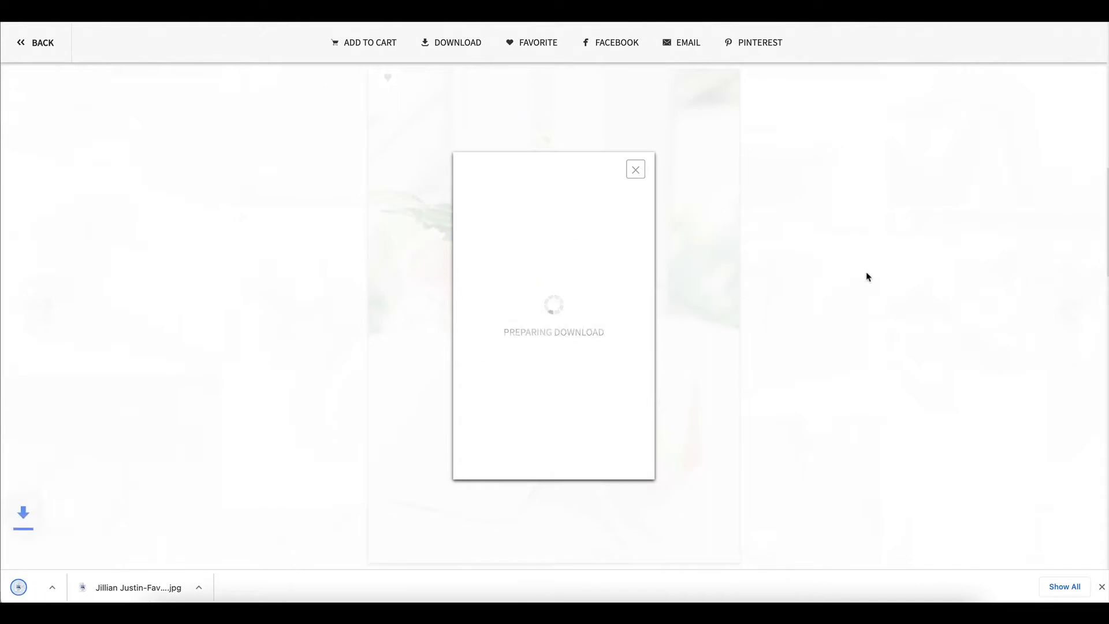
pyautogui.click(847, 273)
pyautogui.click(847, 272)
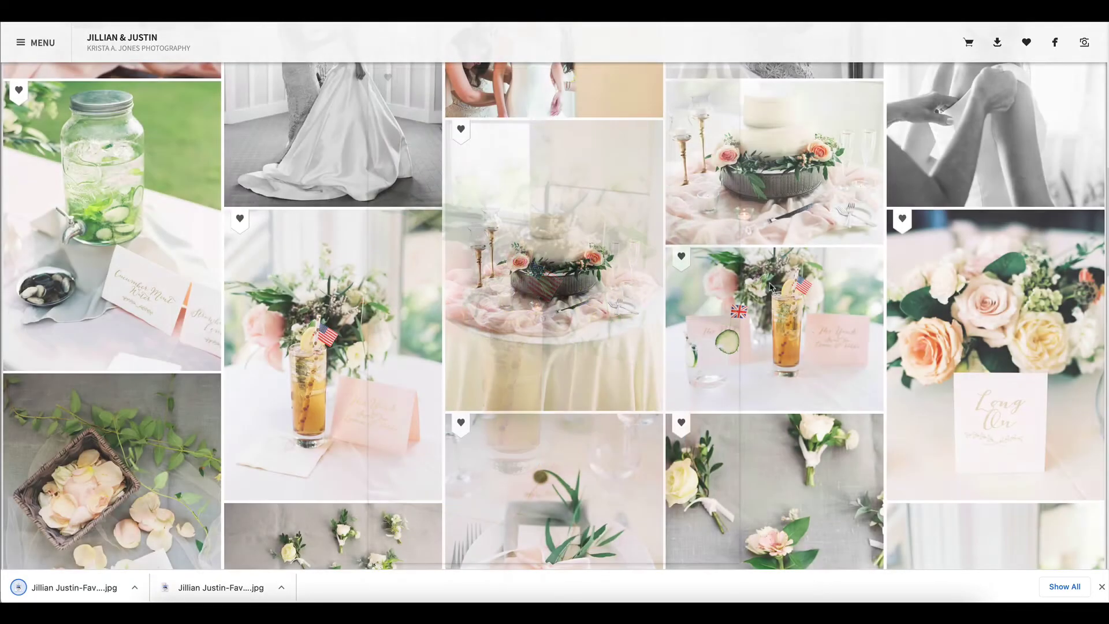
# - Download the photo of the place setting with the blush ribbon and greenery, and return to the gallery
pyautogui.scroll(-2, 759, 275)
pyautogui.scroll(2, 759, 275)
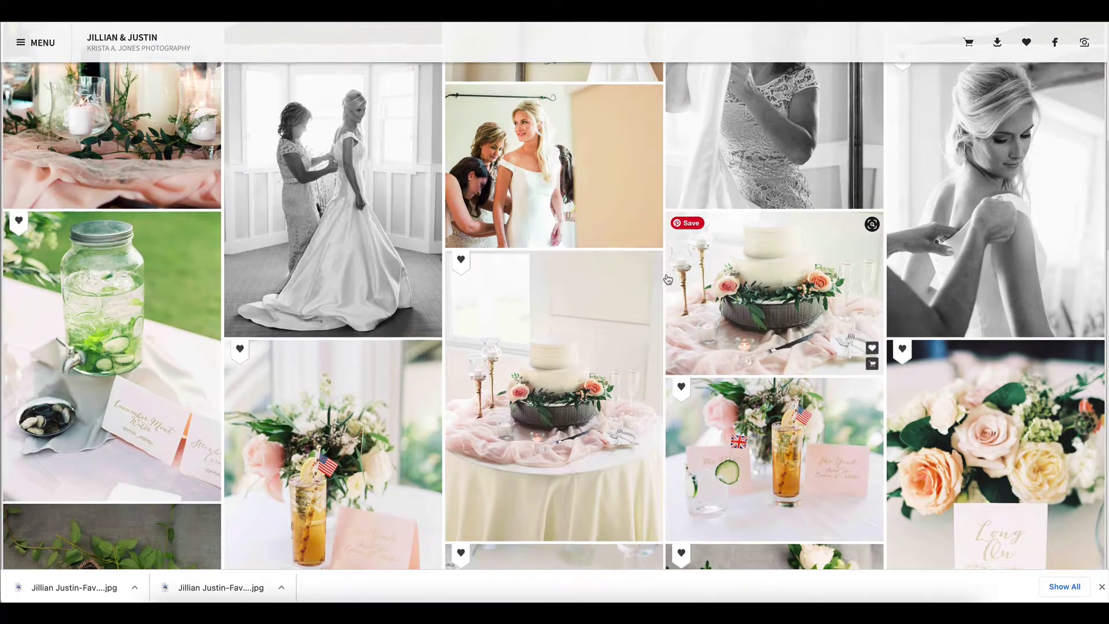
pyautogui.scroll(-3, 668, 279)
pyautogui.scroll(-3, 668, 280)
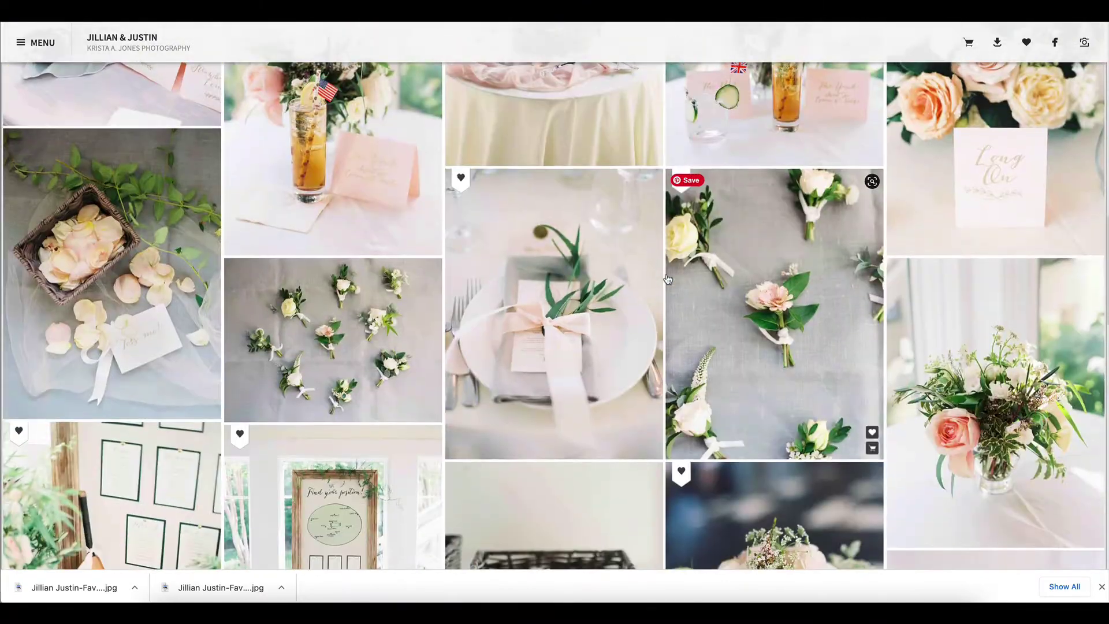
pyautogui.click(605, 376)
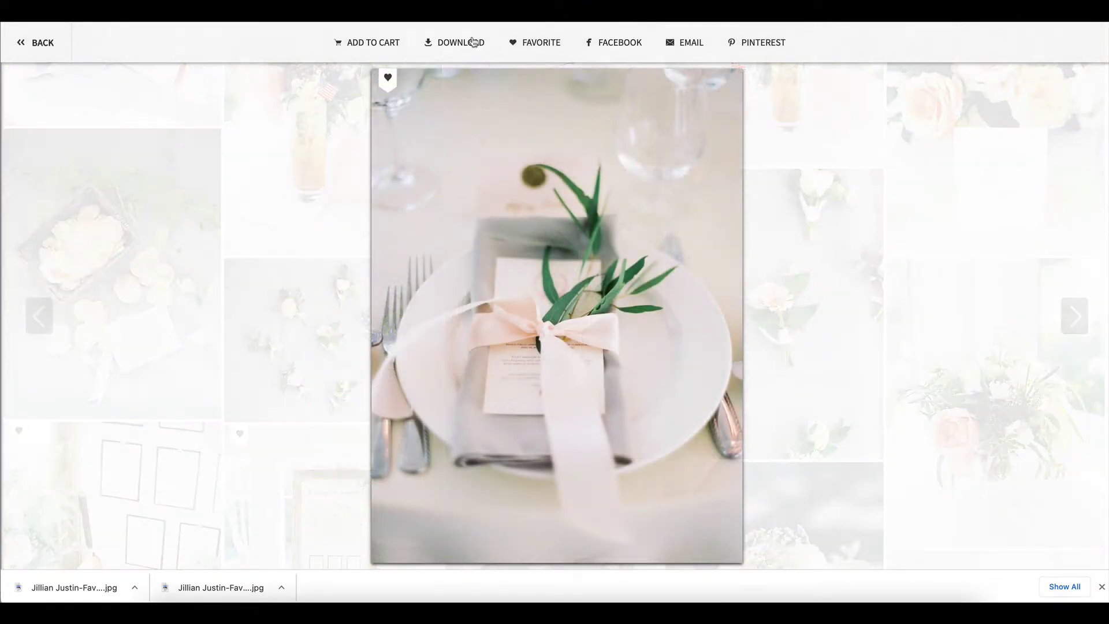
pyautogui.click(474, 44)
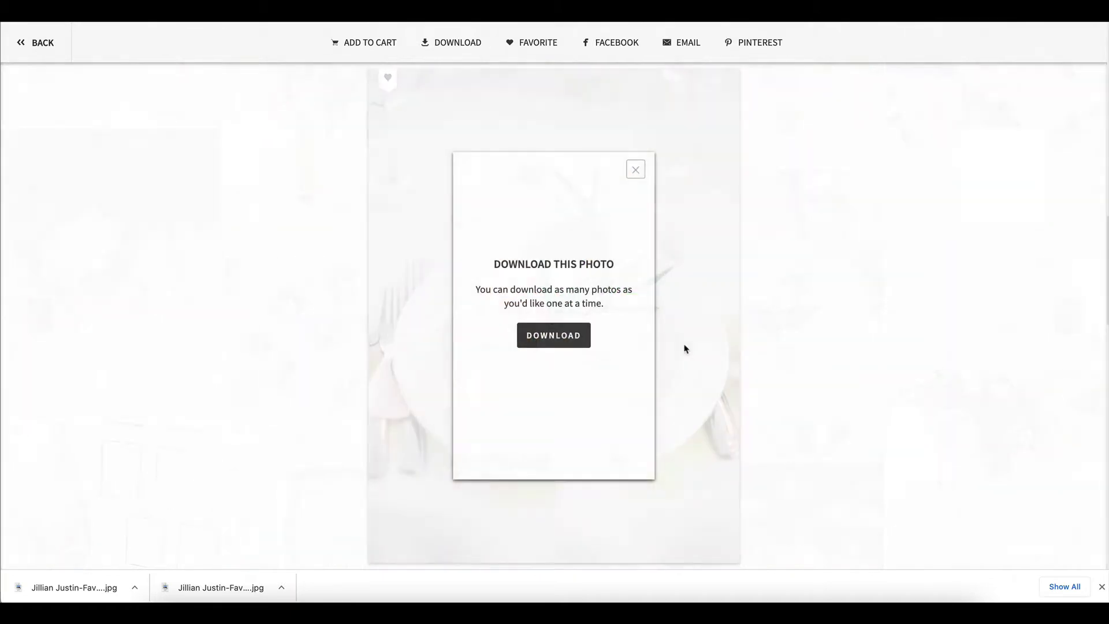
pyautogui.click(563, 307)
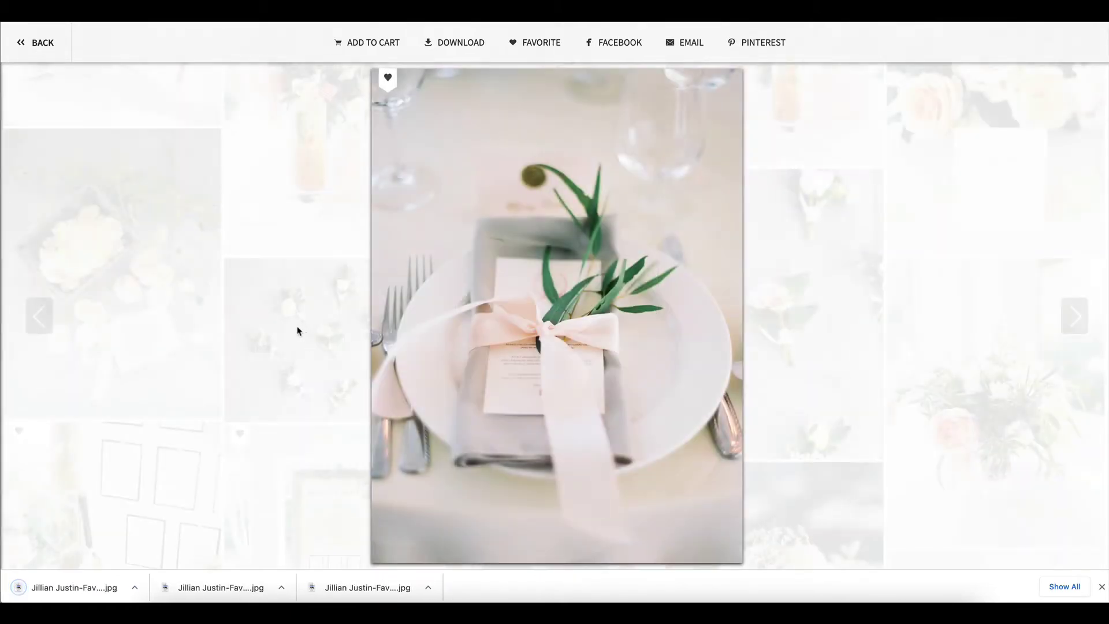
pyautogui.click(182, 281)
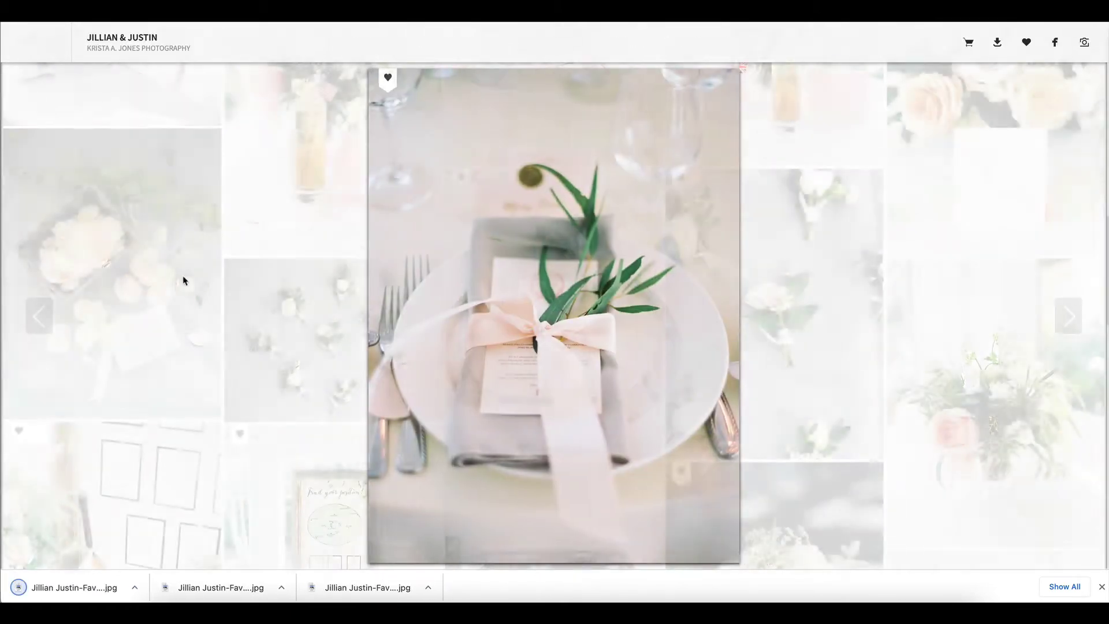
# - Download the photo of the flower-petal basket with the "Toss me!" card, and return to the gallery
pyautogui.scroll(-1, 293, 300)
pyautogui.click(197, 341)
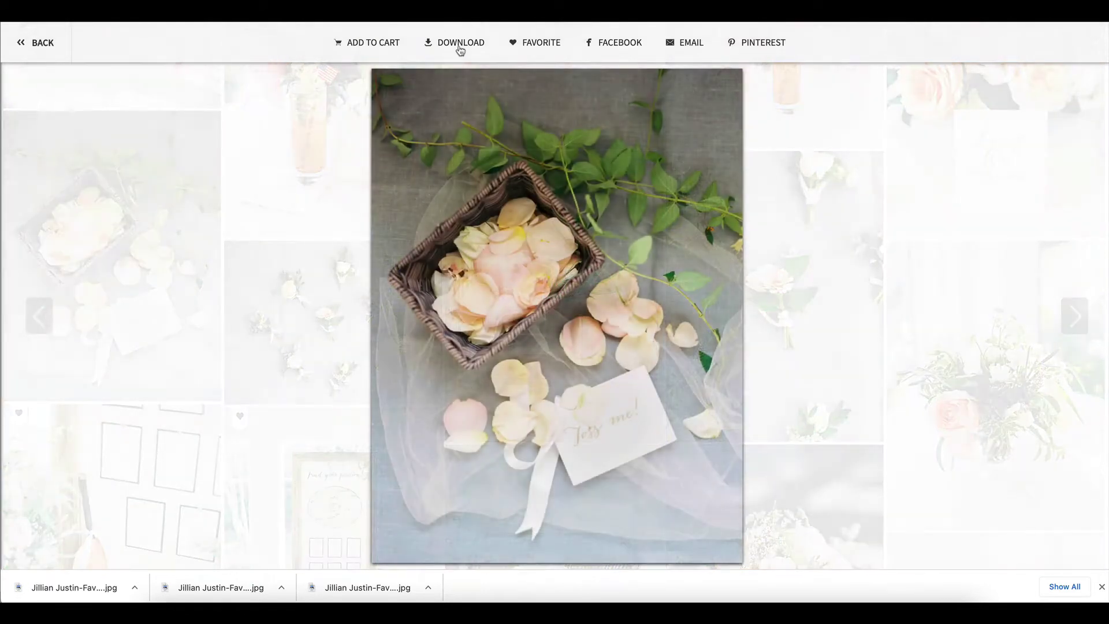
pyautogui.click(458, 44)
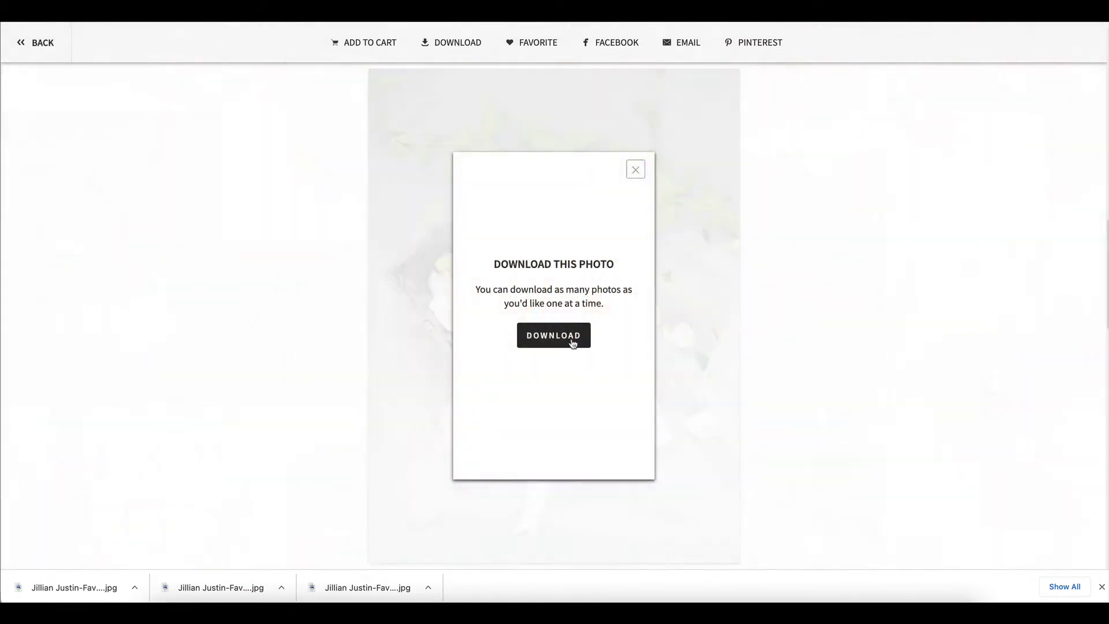
pyautogui.click(596, 298)
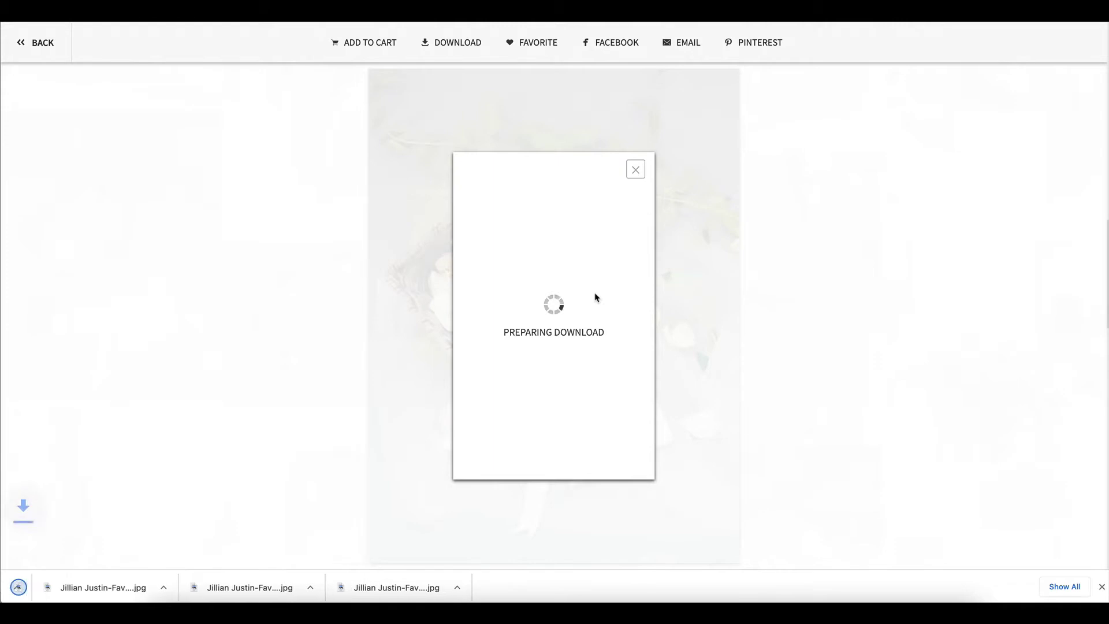
pyautogui.click(322, 316)
pyautogui.click(322, 316)
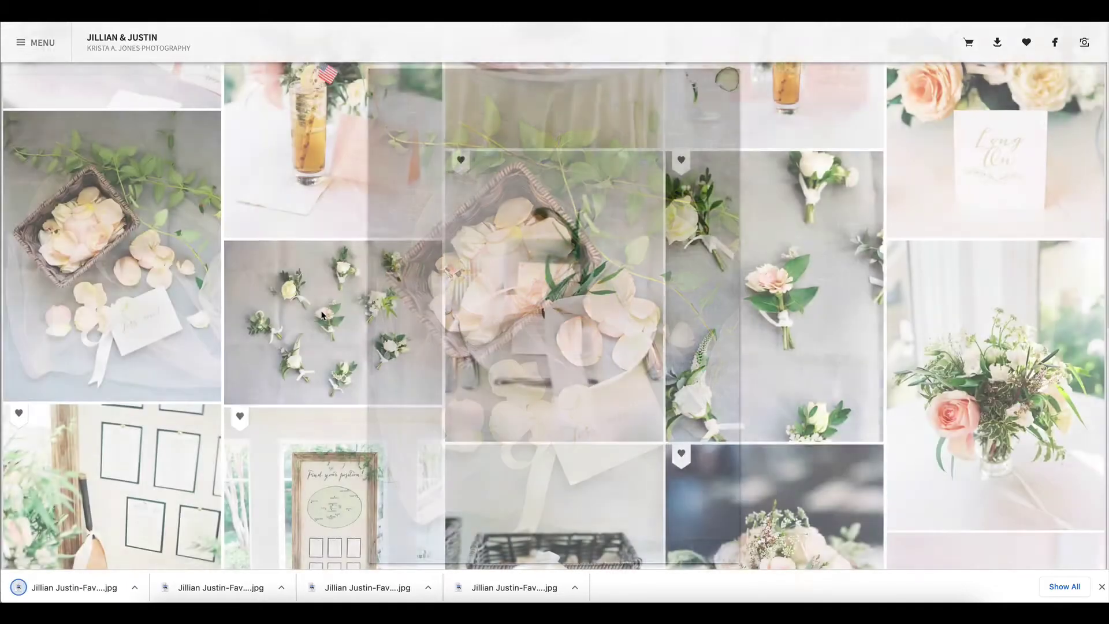
# - Download the photo of the trailing floral centerpiece between two small candles, and return to the gallery
pyautogui.scroll(-5, 321, 316)
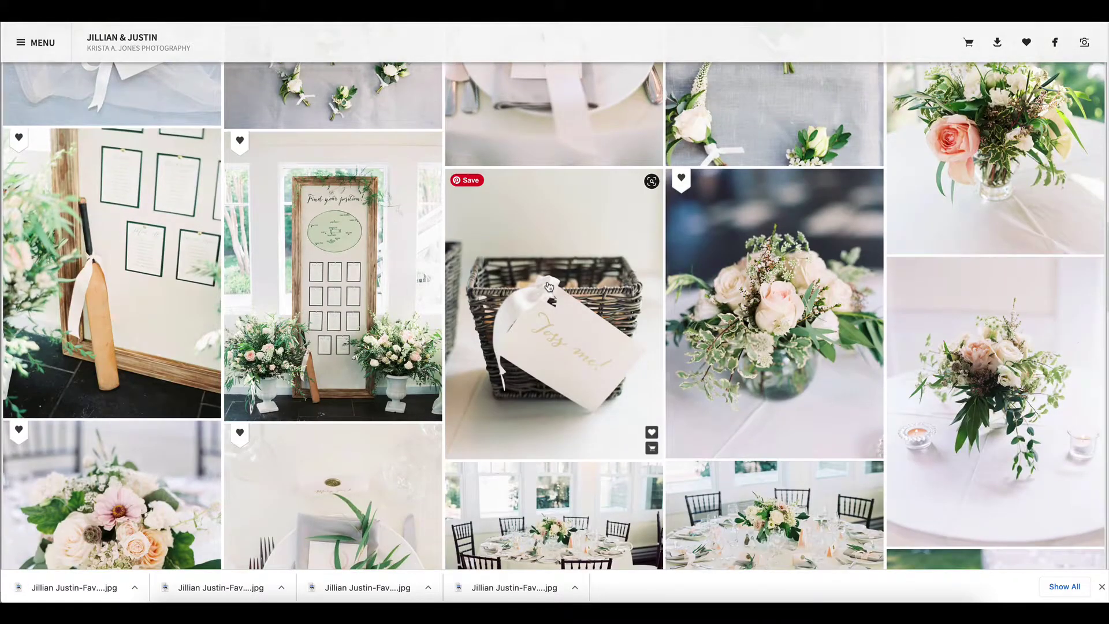
pyautogui.scroll(-2, 549, 286)
pyautogui.scroll(-1, 549, 287)
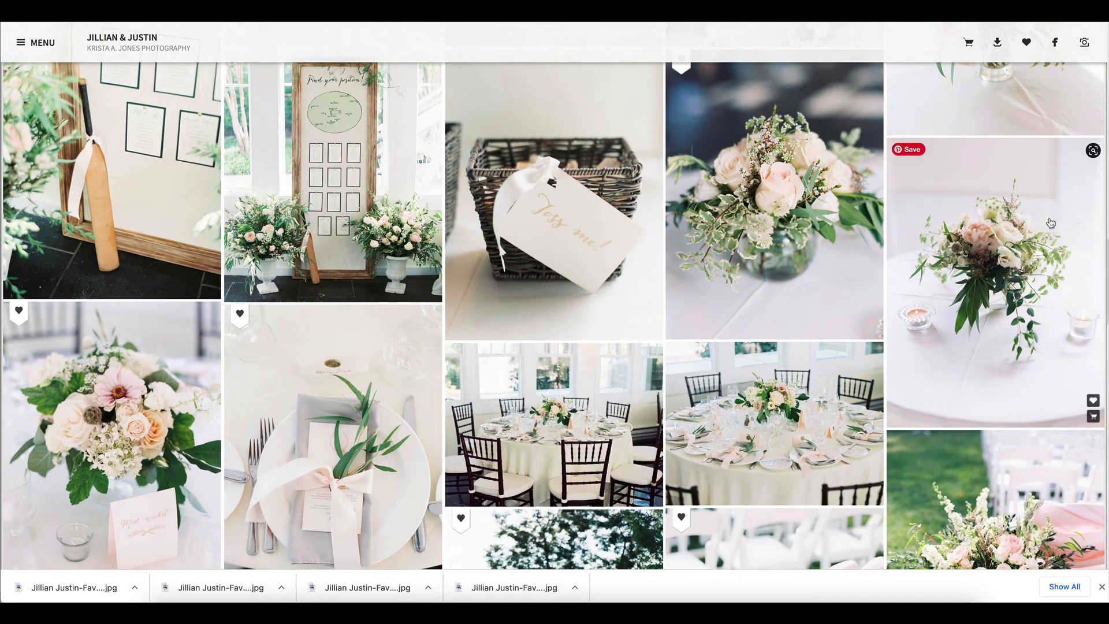
pyautogui.click(1023, 259)
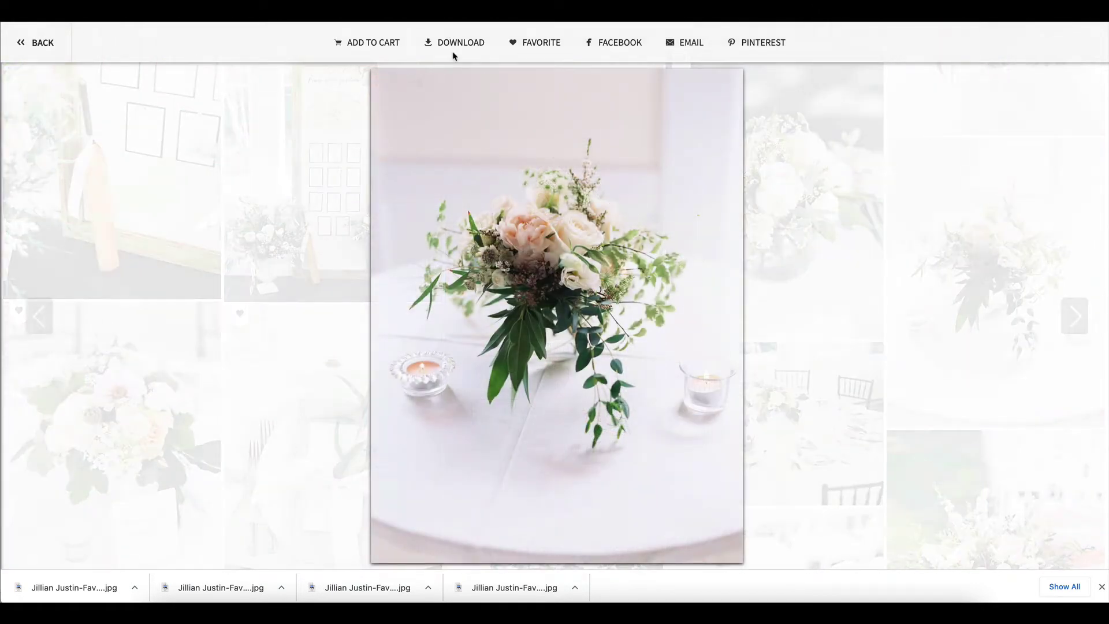
pyautogui.click(456, 46)
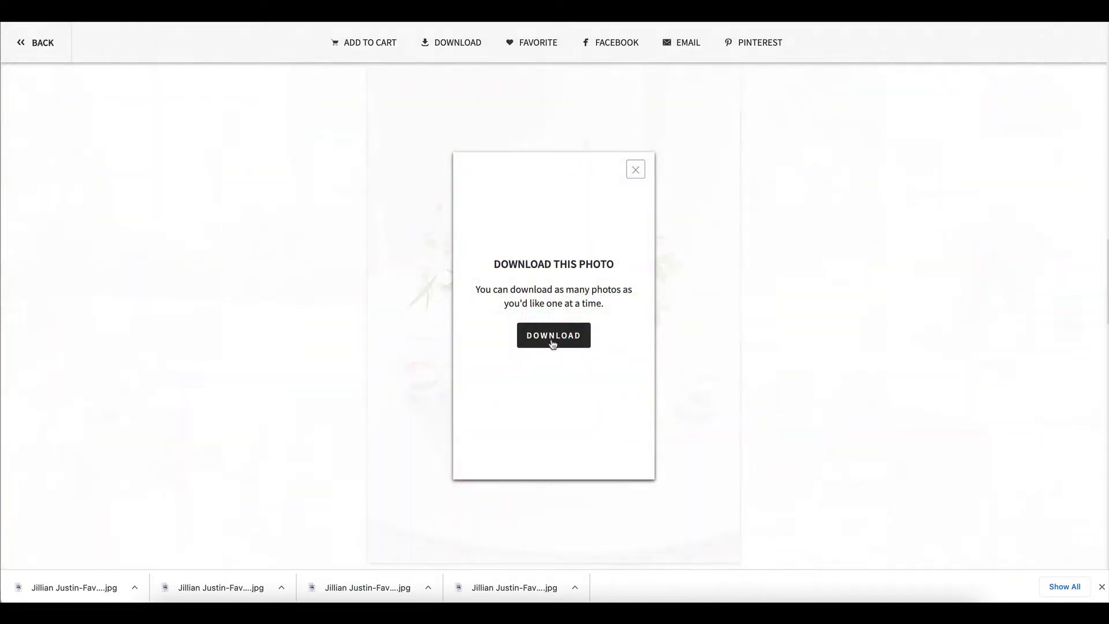
pyautogui.click(568, 315)
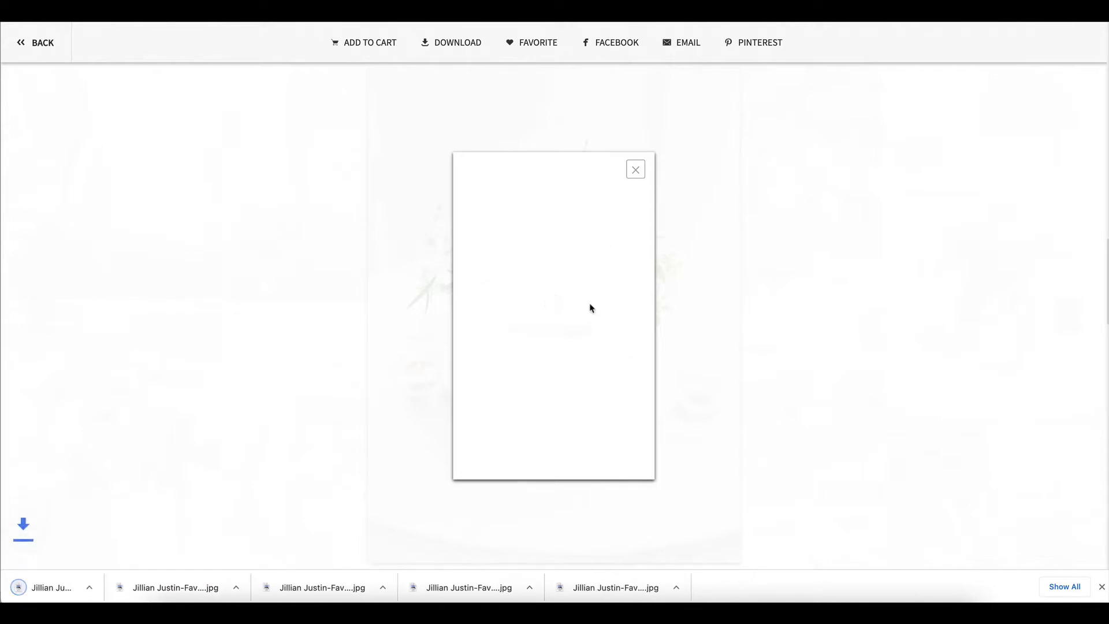
pyautogui.click(309, 312)
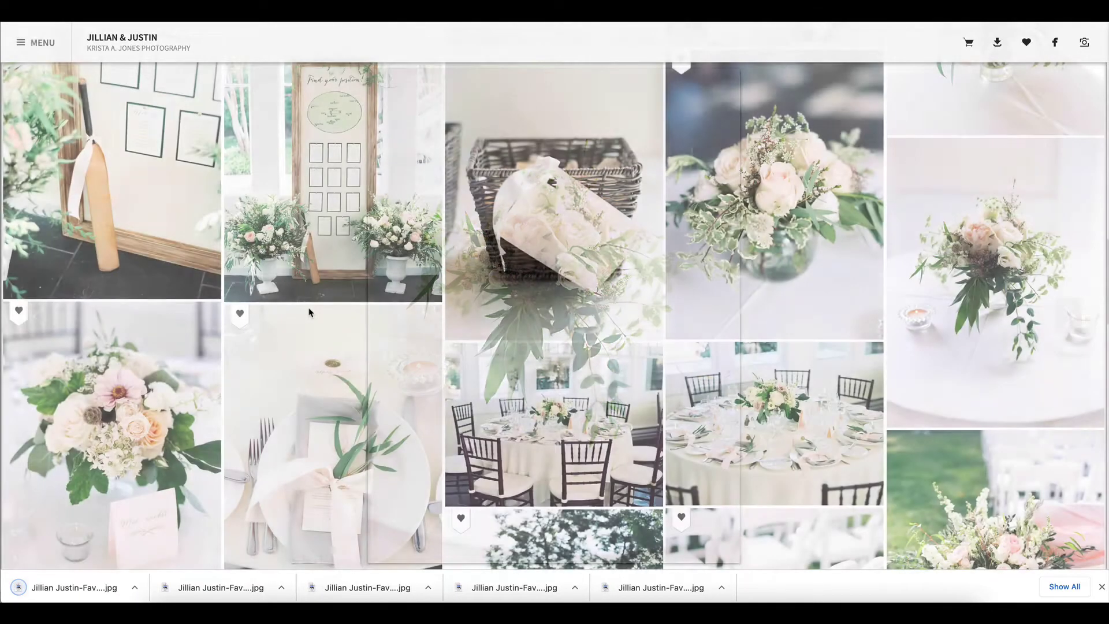
# - Download the photo of the cucumber drink with the British flag, and return to the gallery
pyautogui.scroll(-5, 310, 312)
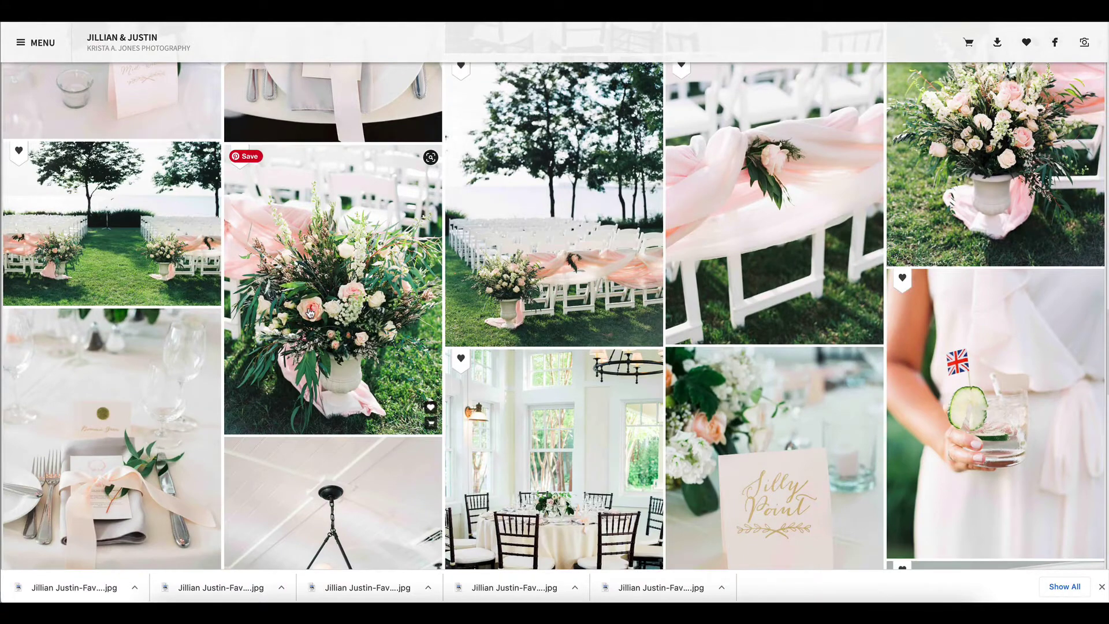
pyautogui.scroll(-2, 693, 285)
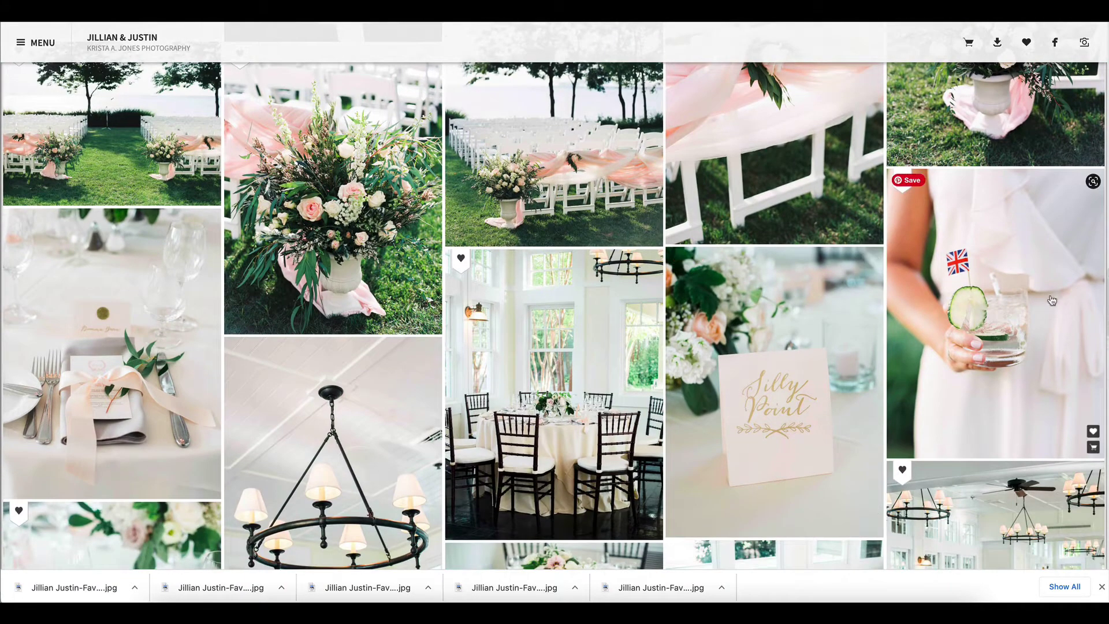
pyautogui.click(1049, 298)
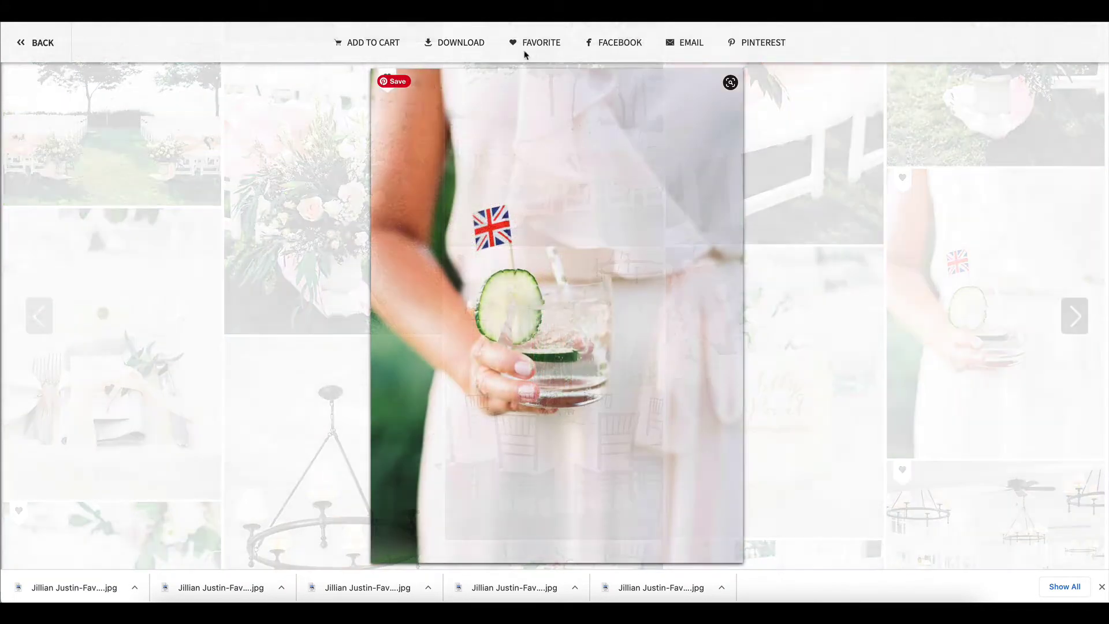
pyautogui.click(470, 44)
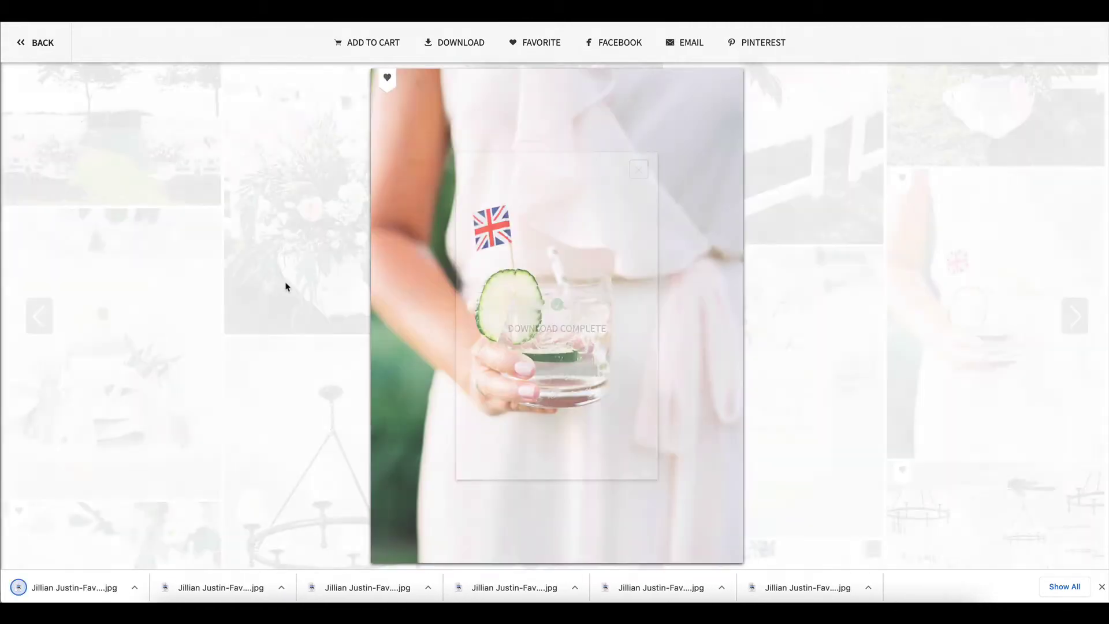
pyautogui.click(286, 288)
# - Download the landscape close-up of the bride's bouquet between two bridesmaids in beaded dresses, and return to the gallery
pyautogui.scroll(-3, 288, 287)
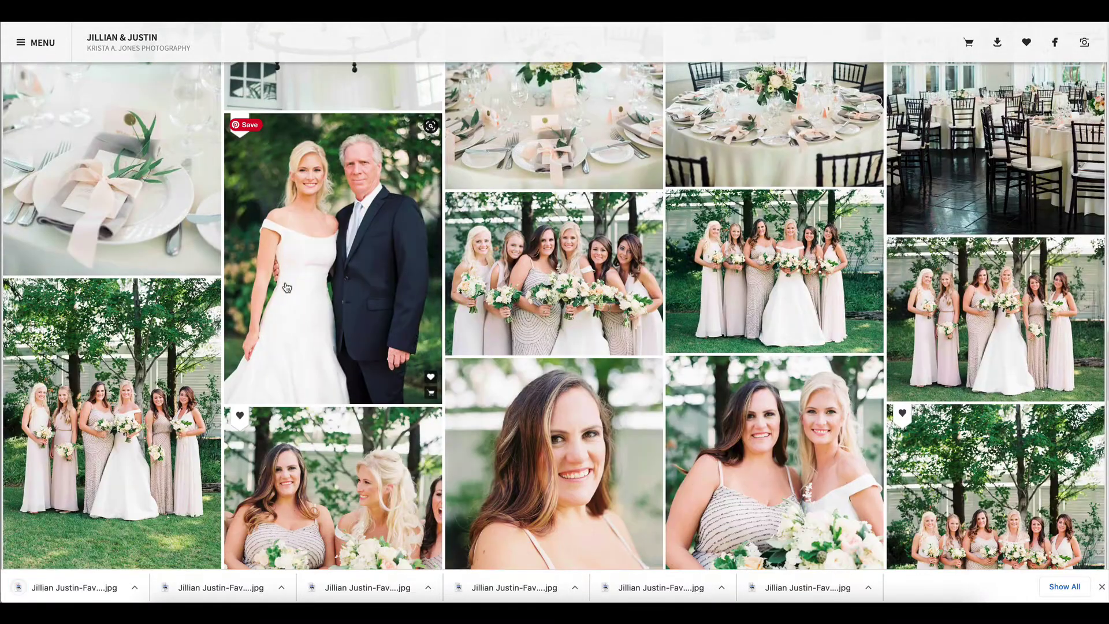
pyautogui.scroll(-5, 286, 287)
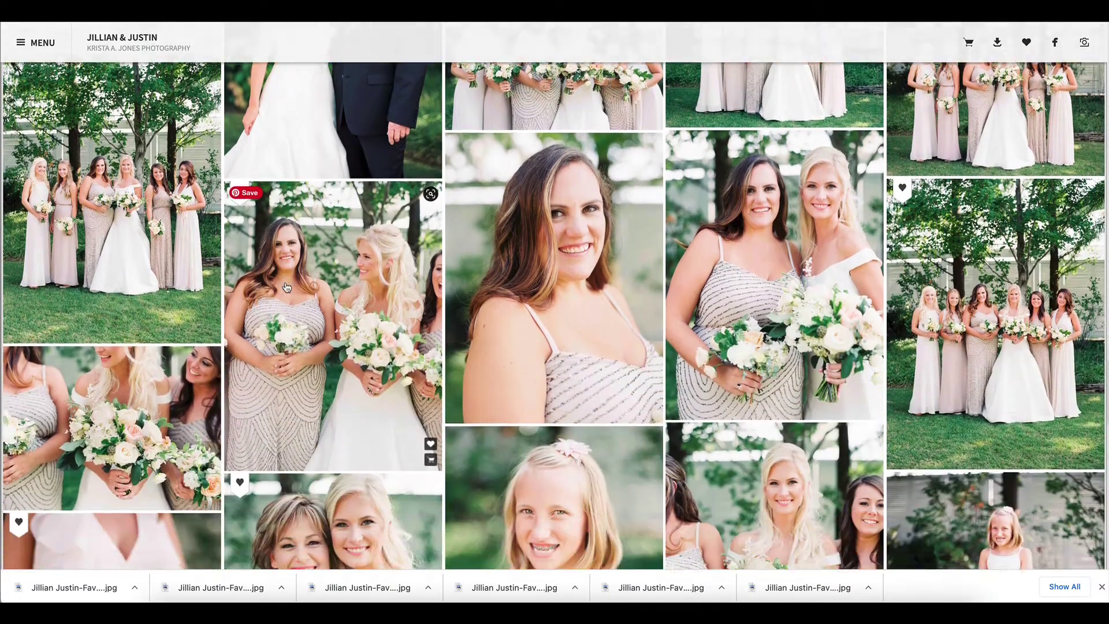
pyautogui.scroll(-3, 286, 287)
pyautogui.scroll(3, 286, 287)
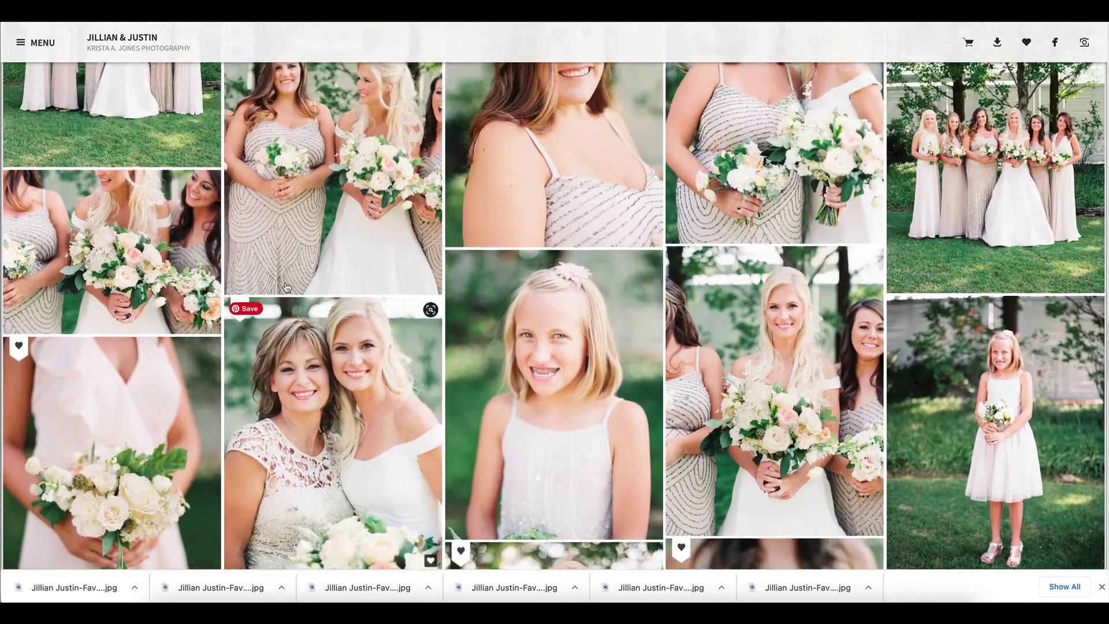
pyautogui.scroll(-1, 286, 287)
pyautogui.click(168, 278)
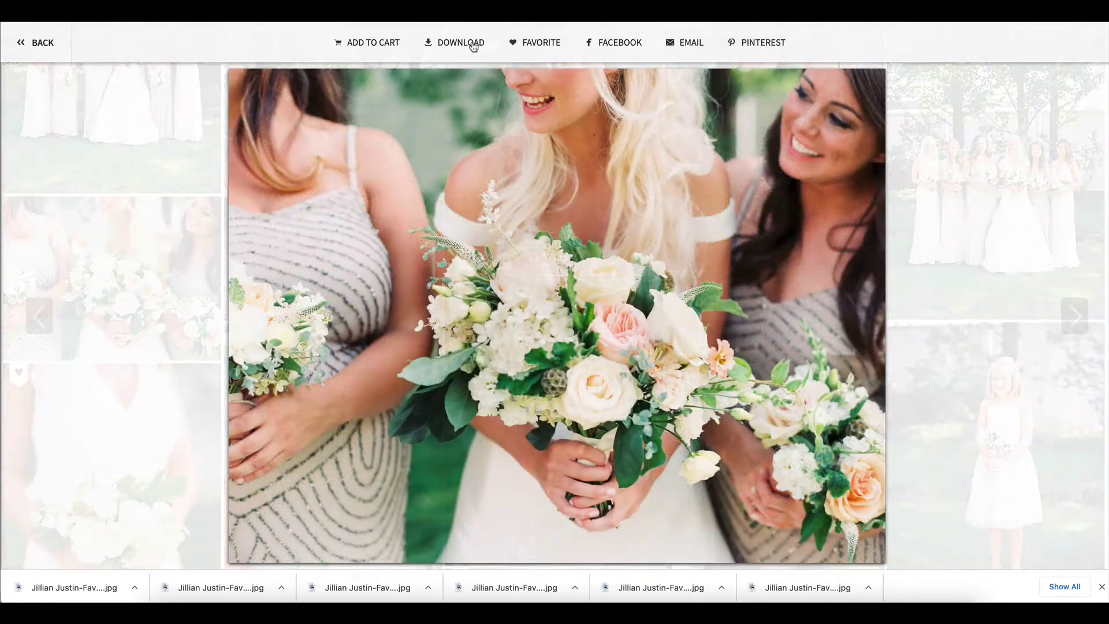
pyautogui.click(473, 46)
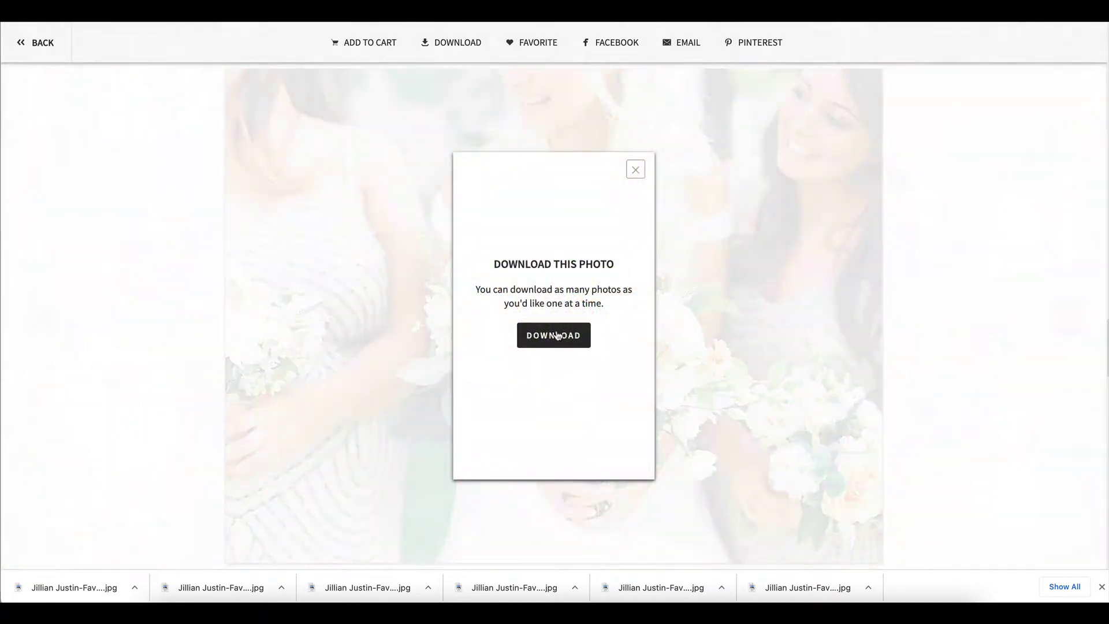
pyautogui.click(636, 169)
pyautogui.press('Escape')
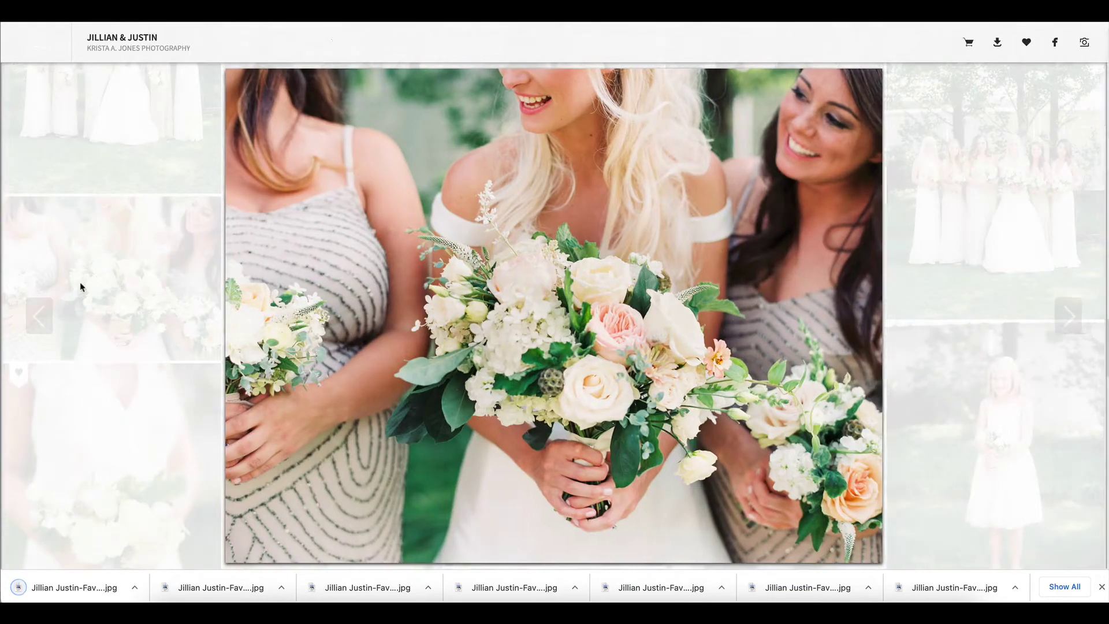
# - Download the medium-resolution portrait of the smiling bride holding her bouquet between two bridesmaids, and return to the gallery
pyautogui.scroll(-3, 338, 294)
pyautogui.scroll(-1, 338, 294)
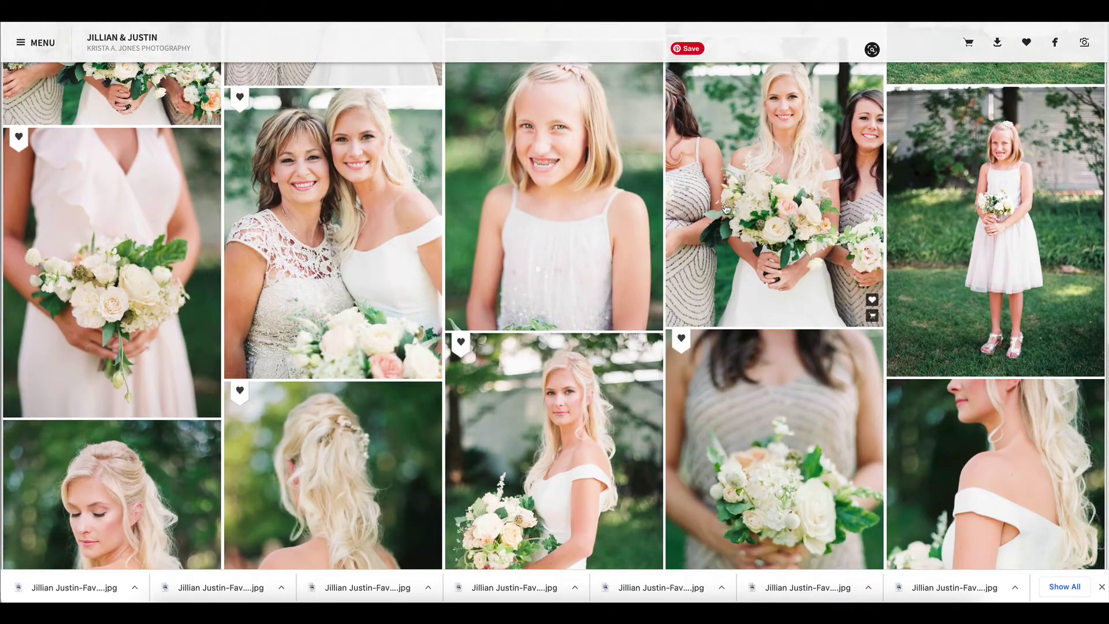
pyautogui.click(727, 210)
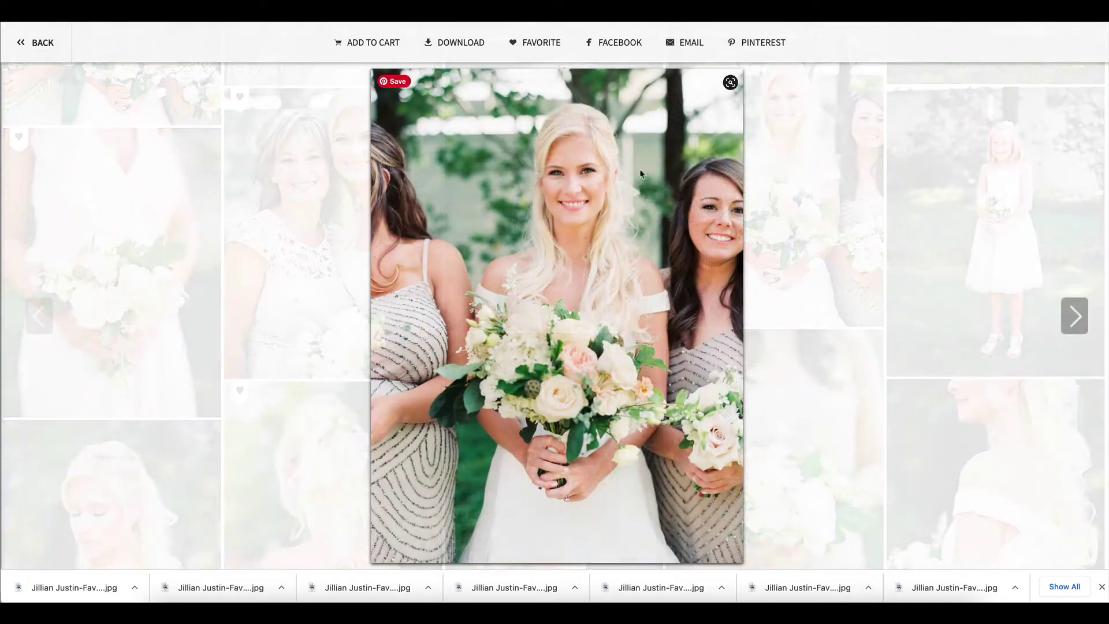
pyautogui.click(462, 46)
pyautogui.click(566, 338)
pyautogui.click(508, 306)
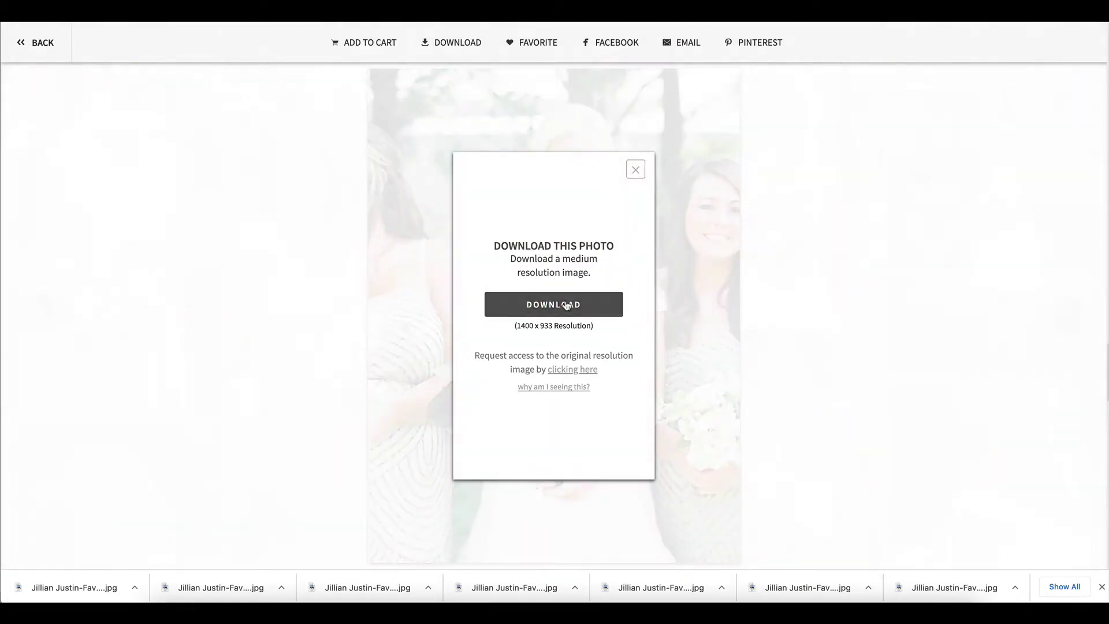
pyautogui.click(322, 321)
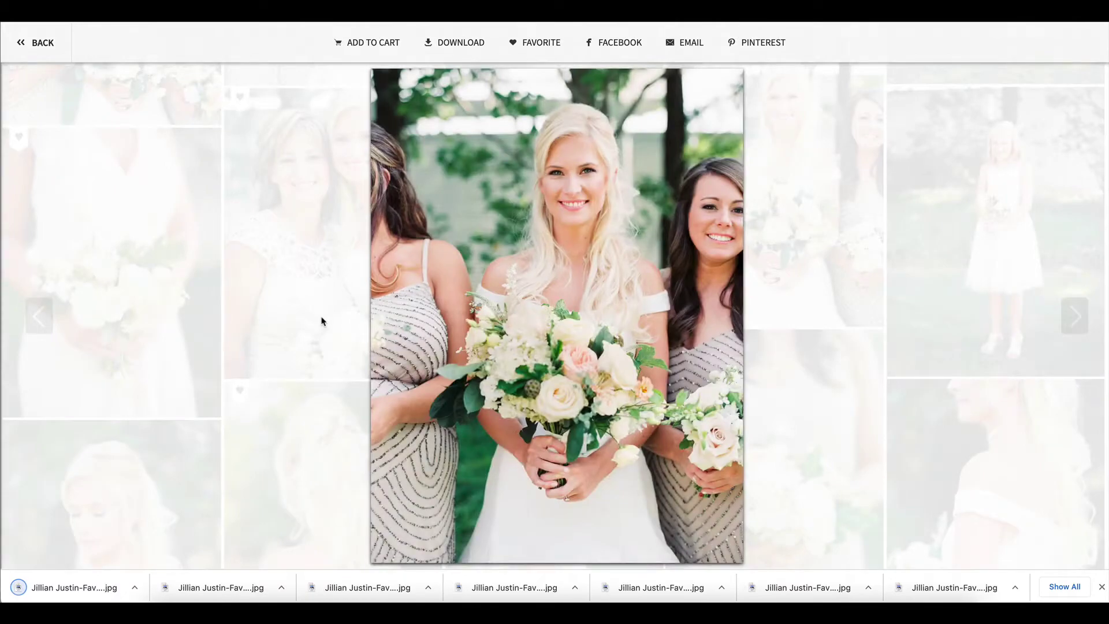
pyautogui.click(322, 321)
# - Download the portrait of the bride looking down over her bare shoulder, and return to the gallery
pyautogui.scroll(-3, 322, 321)
pyautogui.moveTo(322, 322)
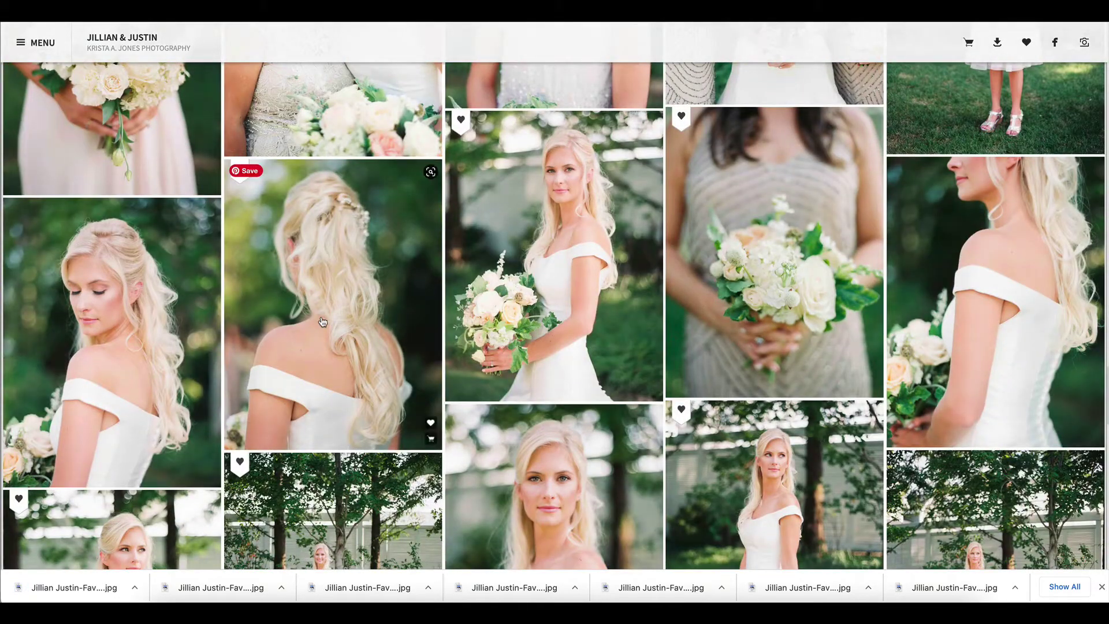
pyautogui.click(77, 320)
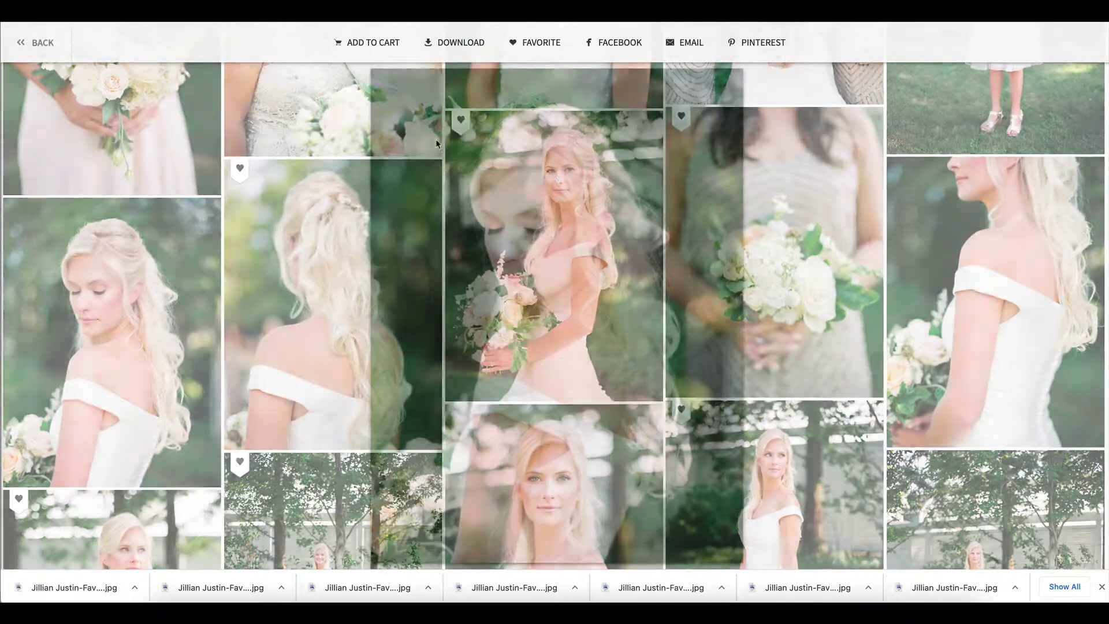
pyautogui.click(480, 52)
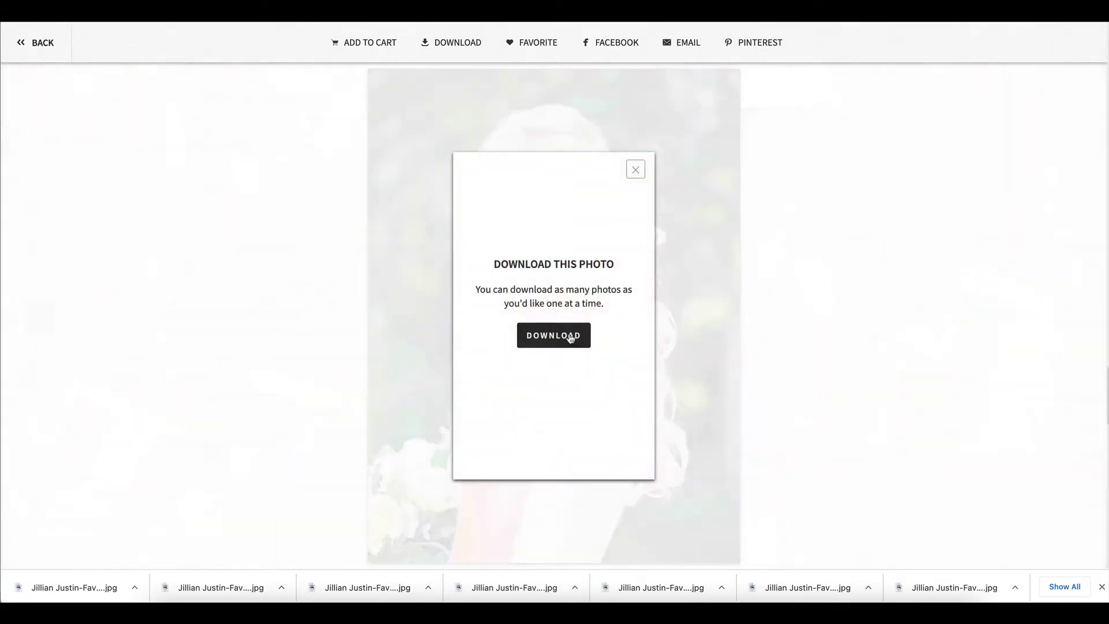
pyautogui.click(570, 311)
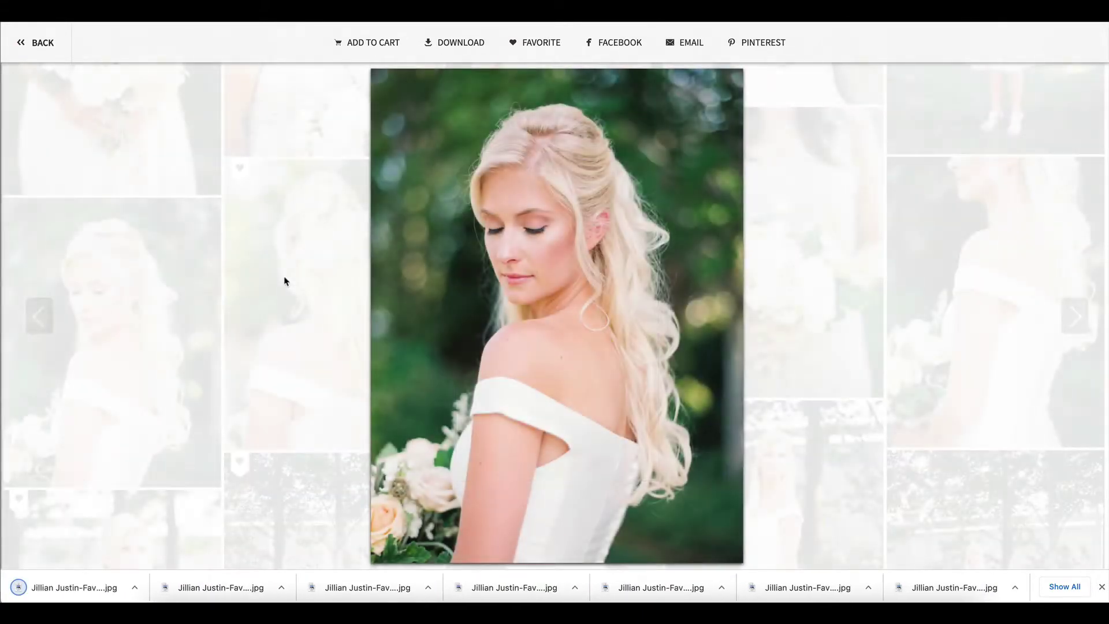
pyautogui.click(284, 281)
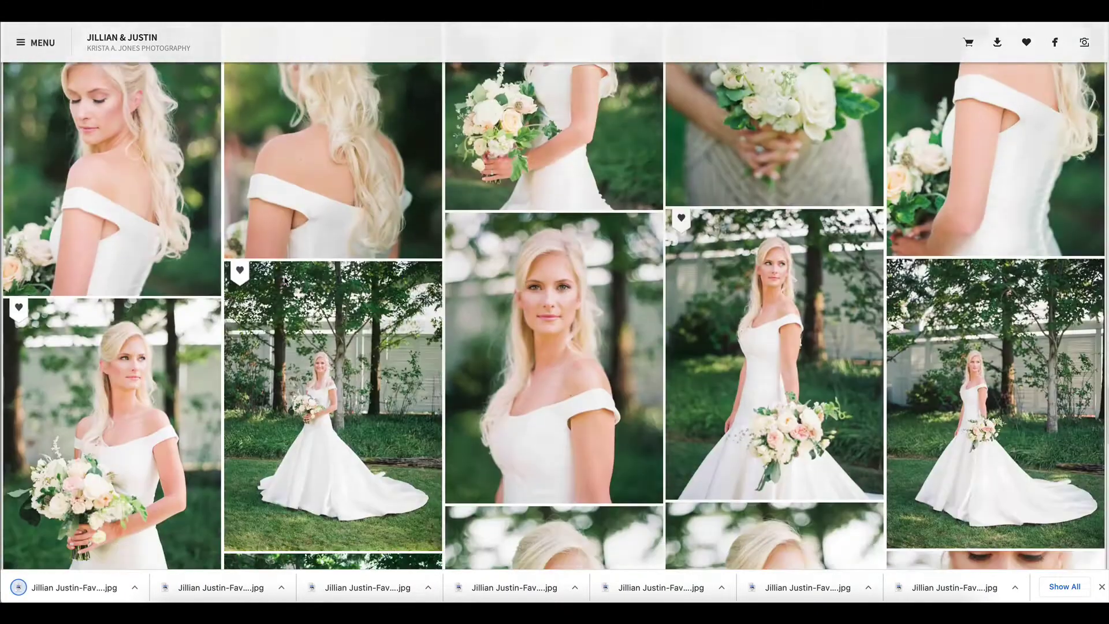
# - Download the full-length photo of the bride on the lawn with her train spread out, and return to the gallery
pyautogui.scroll(-2, 585, 330)
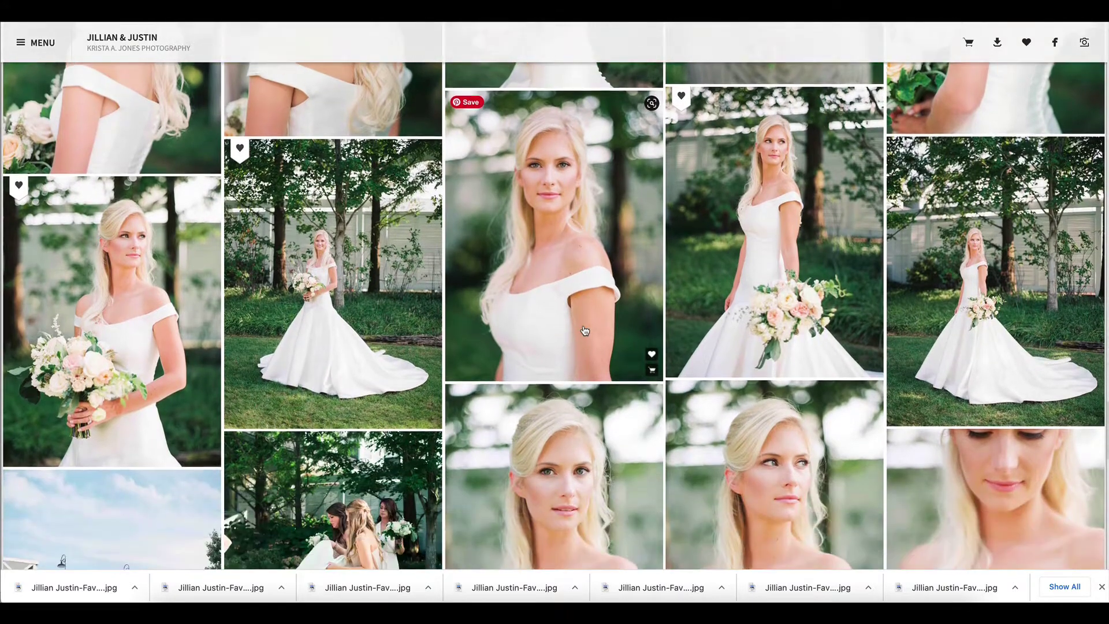
pyautogui.click(901, 237)
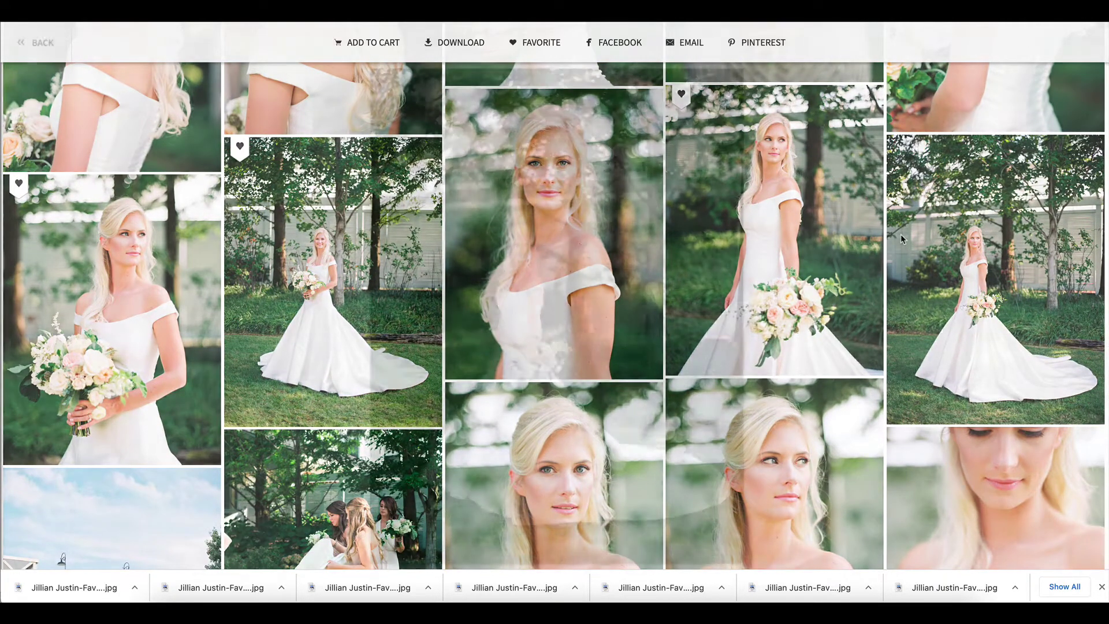
pyautogui.click(462, 43)
pyautogui.click(580, 341)
pyautogui.click(559, 307)
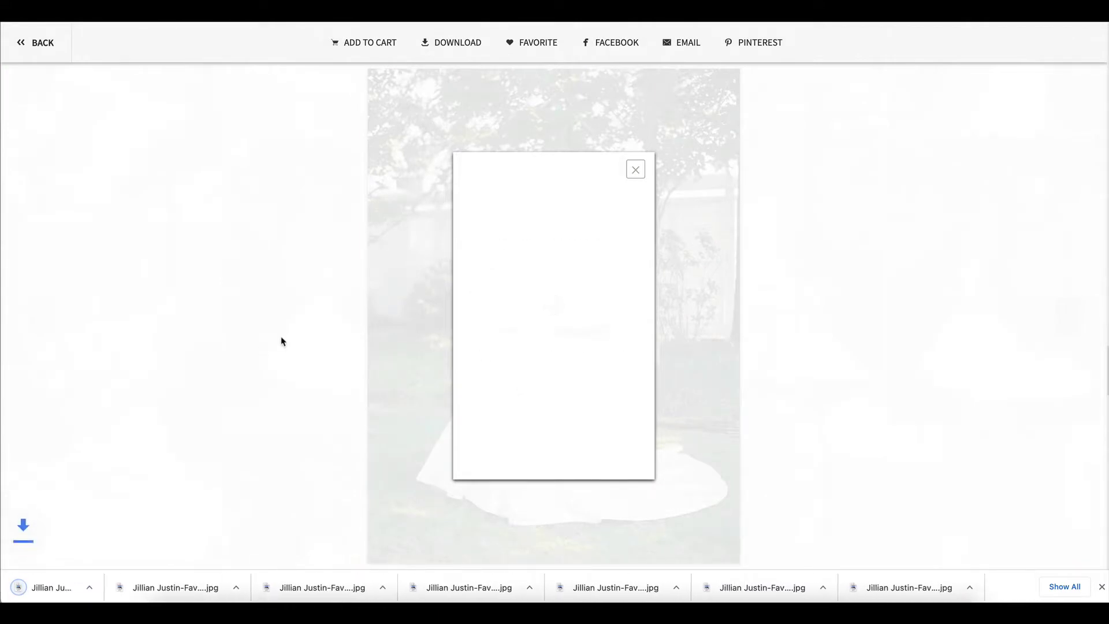
pyautogui.press('Escape')
# - Download the ceremony photo of the bridesmaids lined up holding their bouquets, and return to the gallery
pyautogui.scroll(-4, 282, 341)
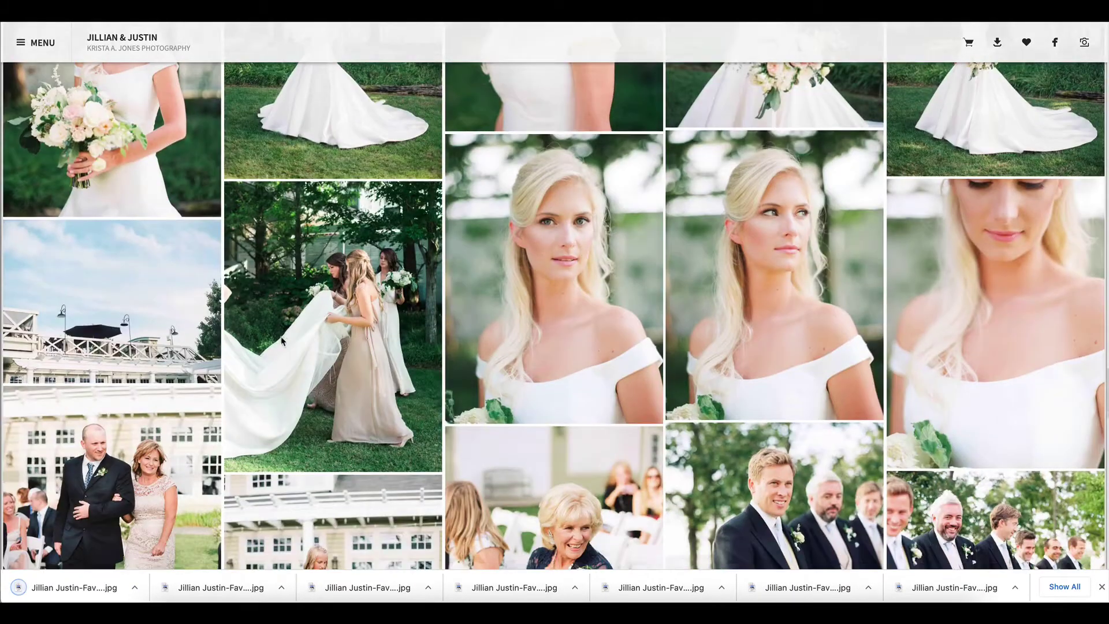
pyautogui.scroll(-3, 283, 341)
pyautogui.scroll(-8, 282, 341)
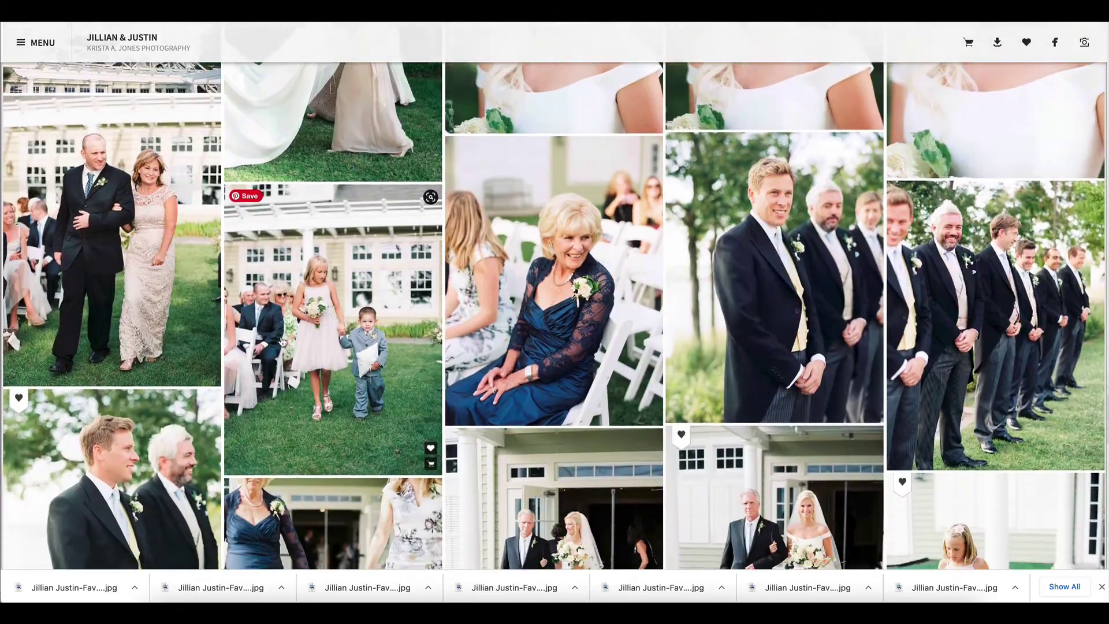
pyautogui.scroll(-5, 282, 342)
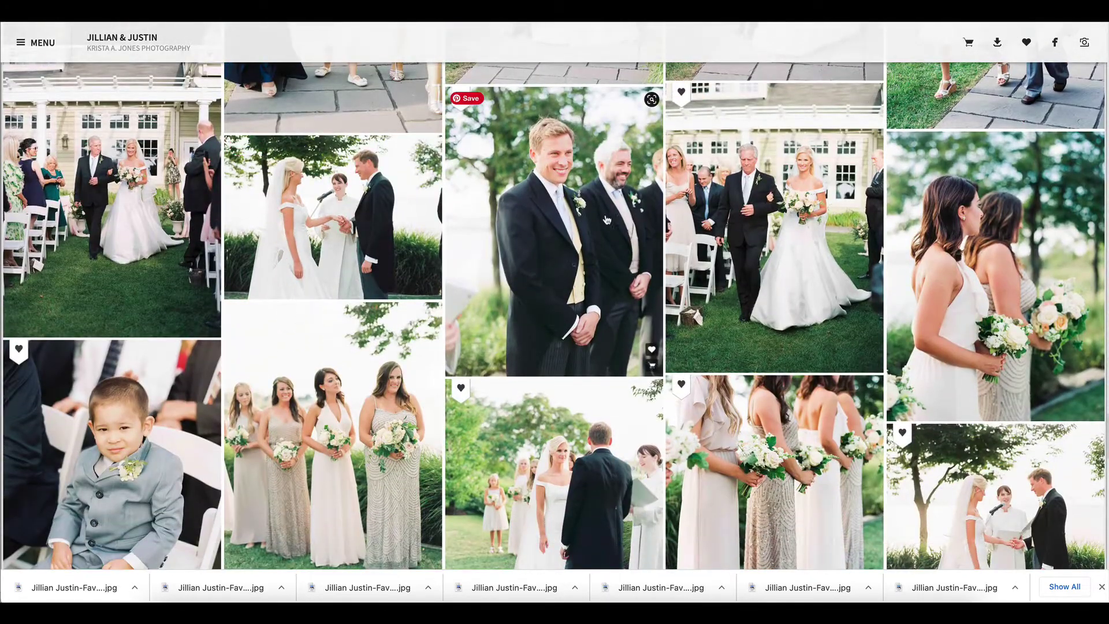
pyautogui.scroll(-5, 607, 220)
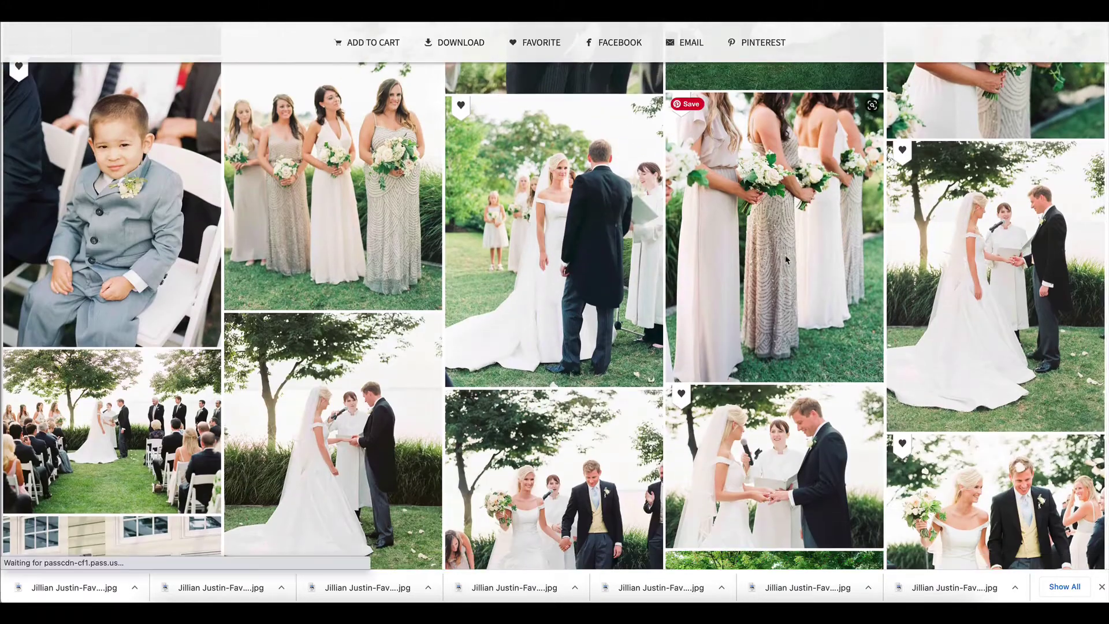
pyautogui.click(785, 255)
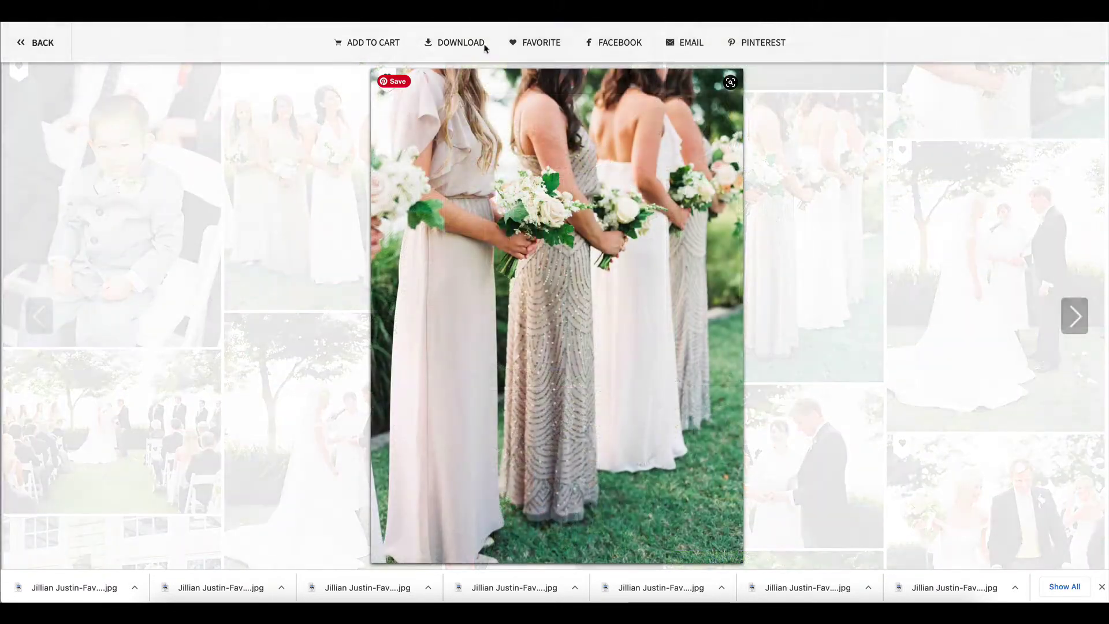
pyautogui.click(466, 45)
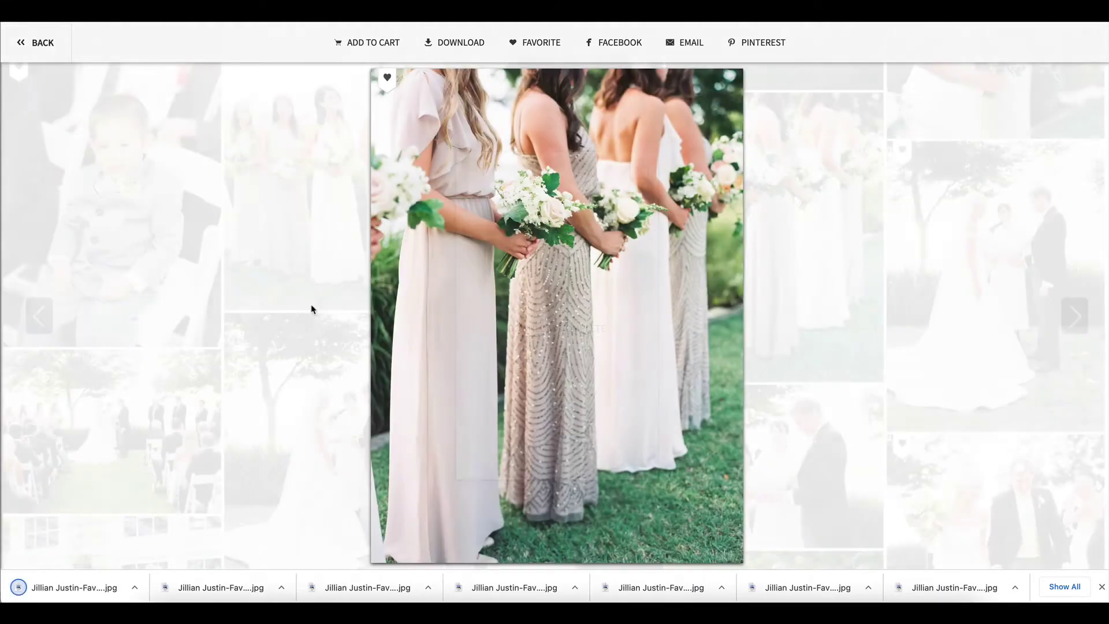
pyautogui.press('Escape')
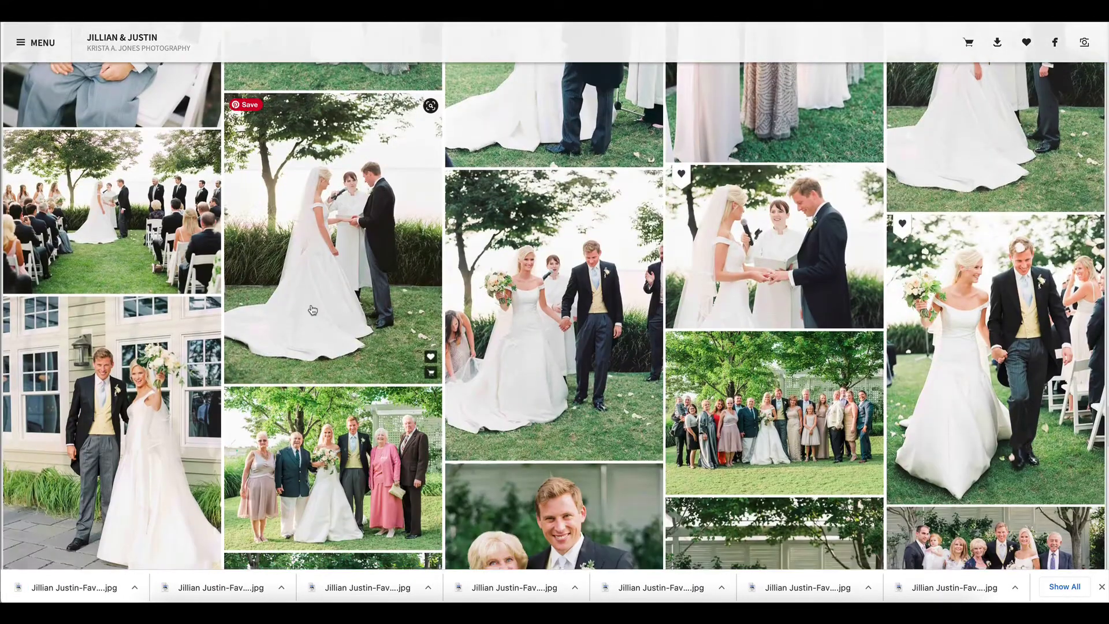
# - Download the photo of the couple walking hand in hand back up the aisle under petals, and return to the gallery
pyautogui.scroll(-3, 311, 309)
pyautogui.click(1017, 199)
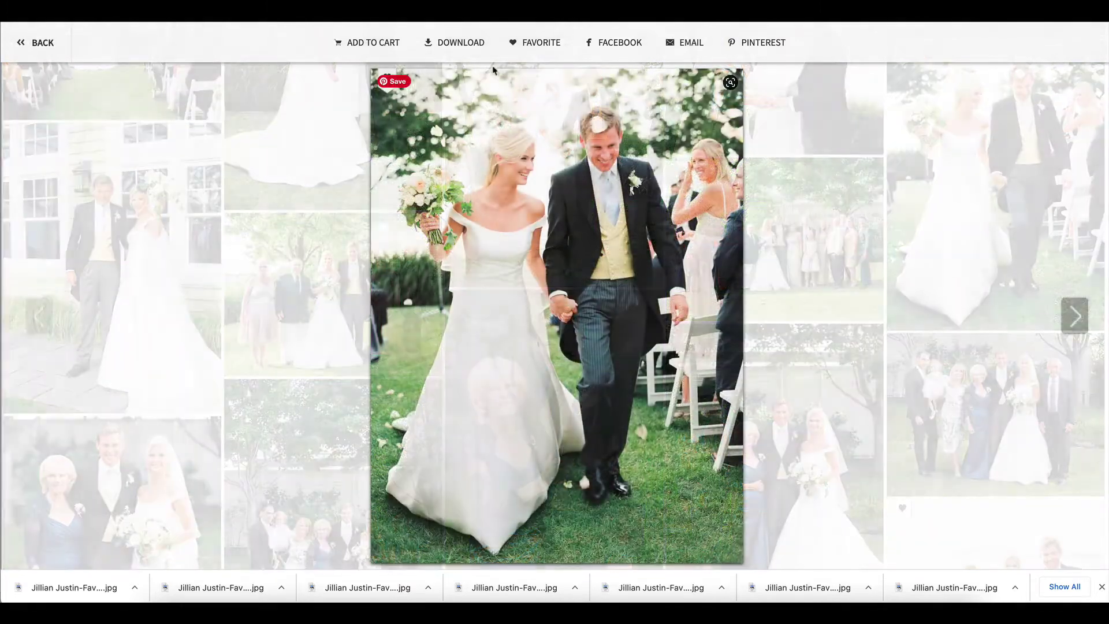
pyautogui.click(457, 43)
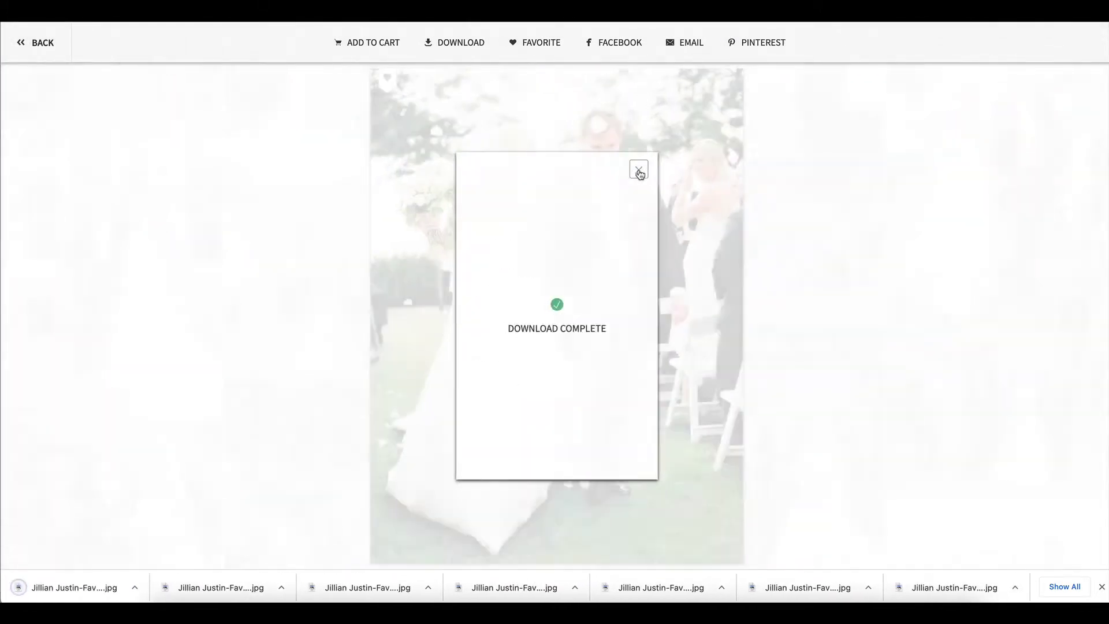
pyautogui.click(638, 170)
pyautogui.click(291, 252)
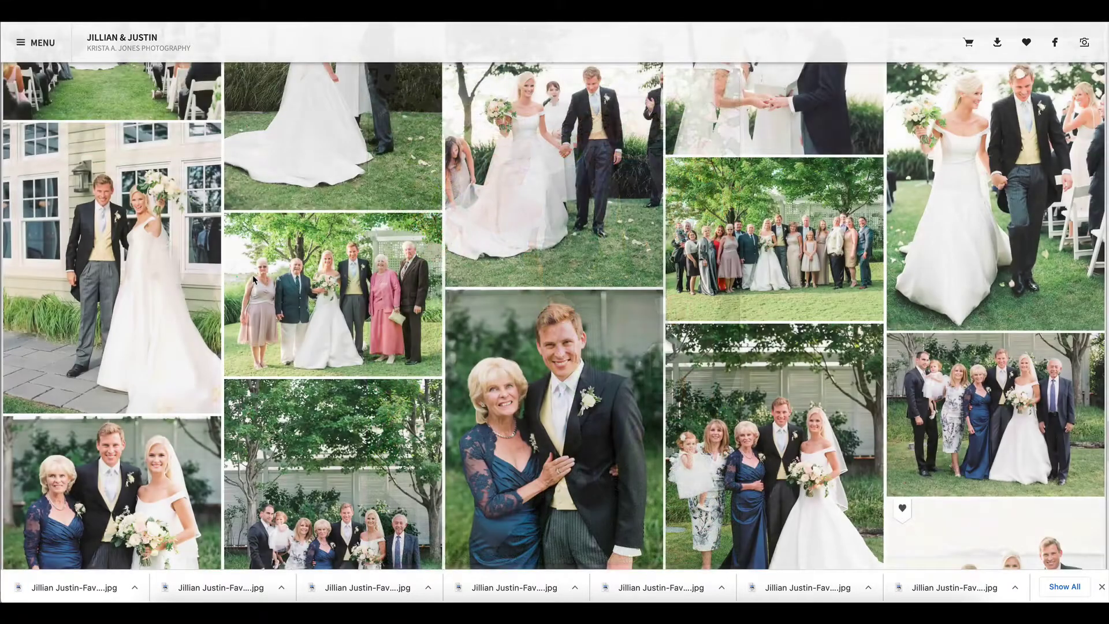
# - Open the photo of the bride laughing between two bridesmaids for a closer look, and return to the gallery
pyautogui.scroll(-5, 254, 282)
pyautogui.scroll(-10, 254, 281)
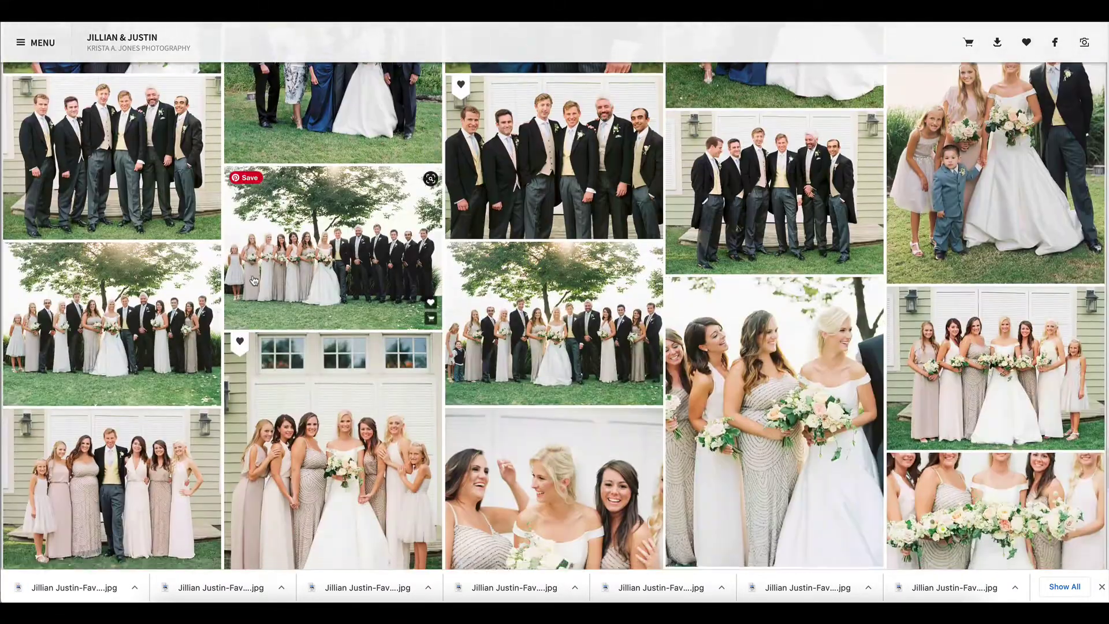
pyautogui.scroll(-1, 254, 282)
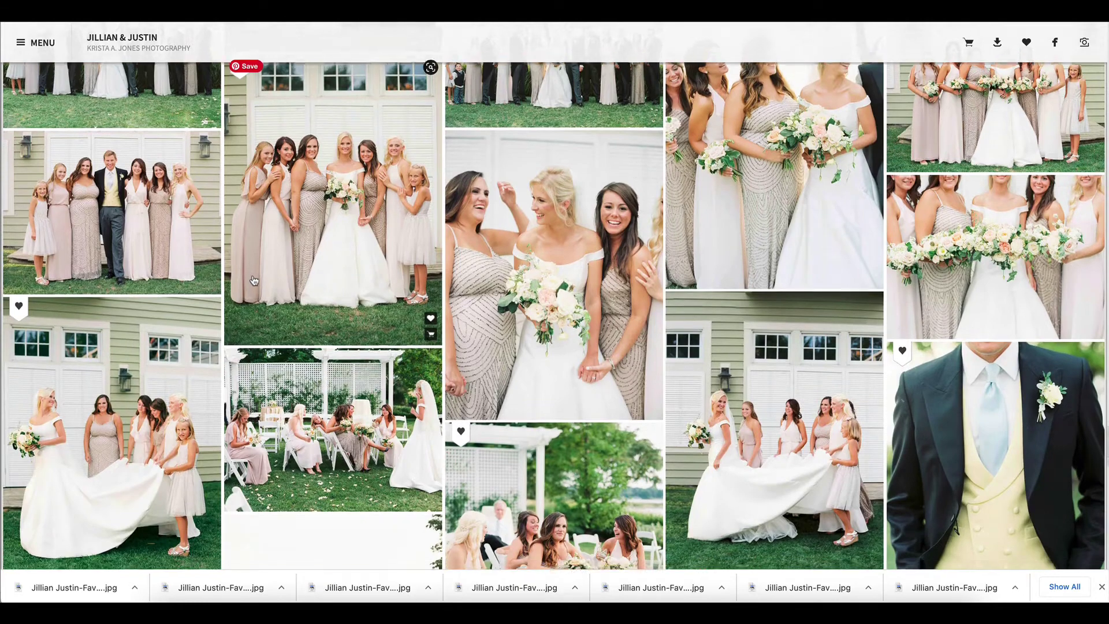
pyautogui.click(572, 236)
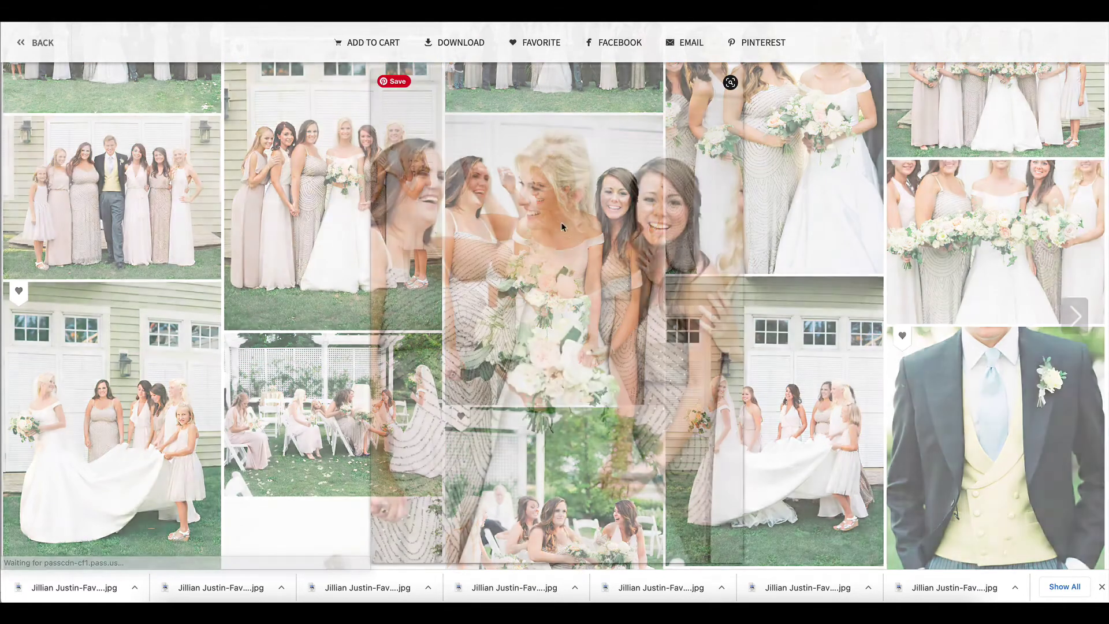
pyautogui.click(350, 268)
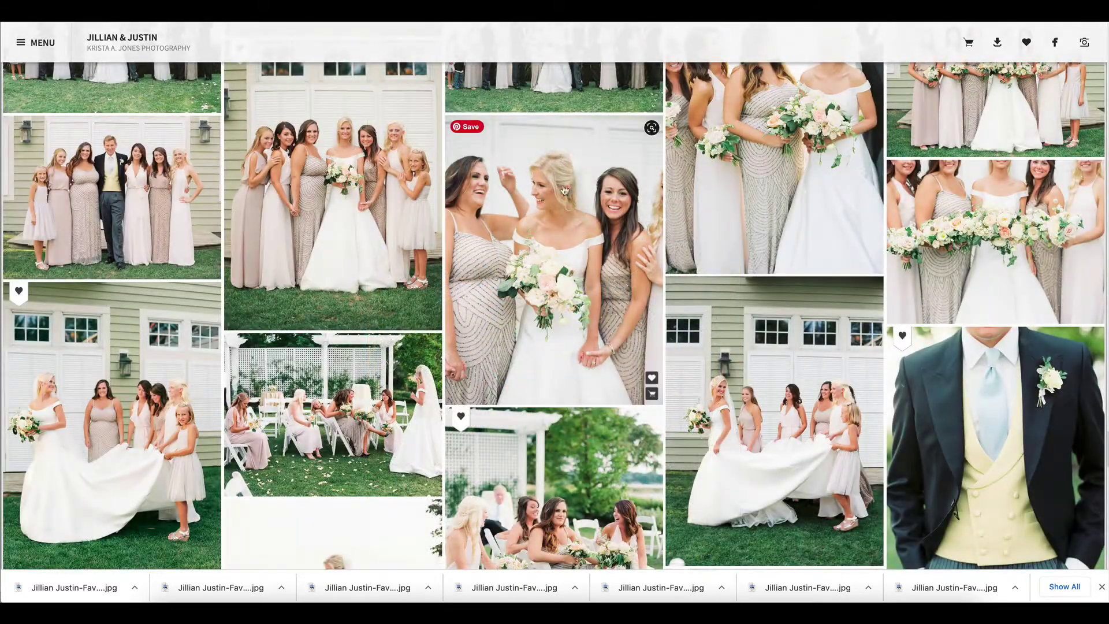
# - Download the cropped photo of the bride and bridesmaids holding their bouquets out in a row, and return to the gallery
pyautogui.scroll(1, 478, 216)
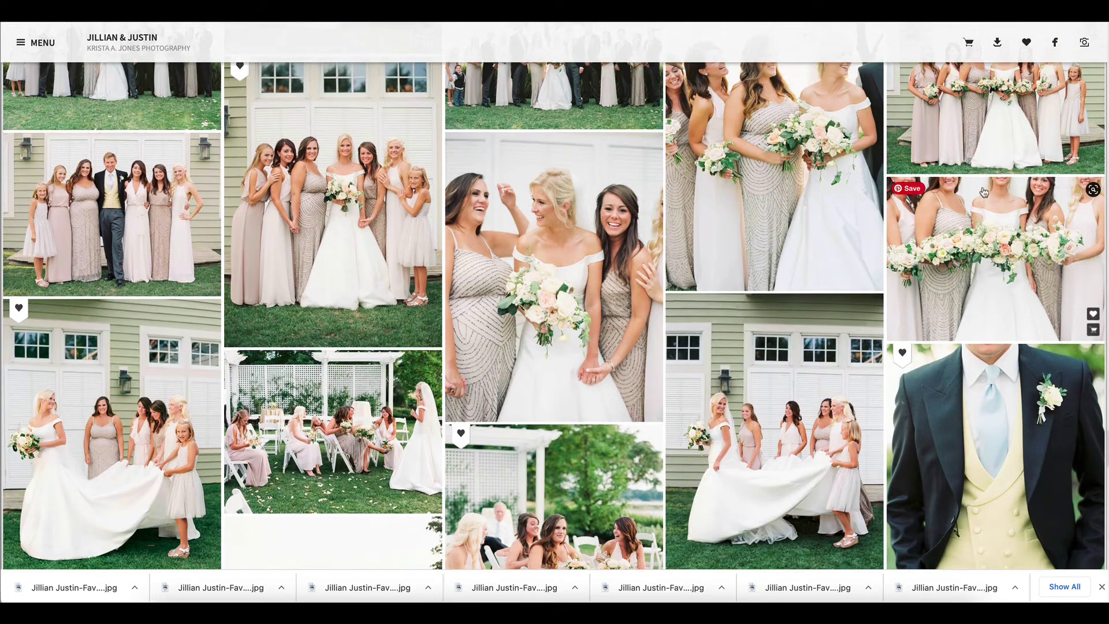
pyautogui.click(1003, 260)
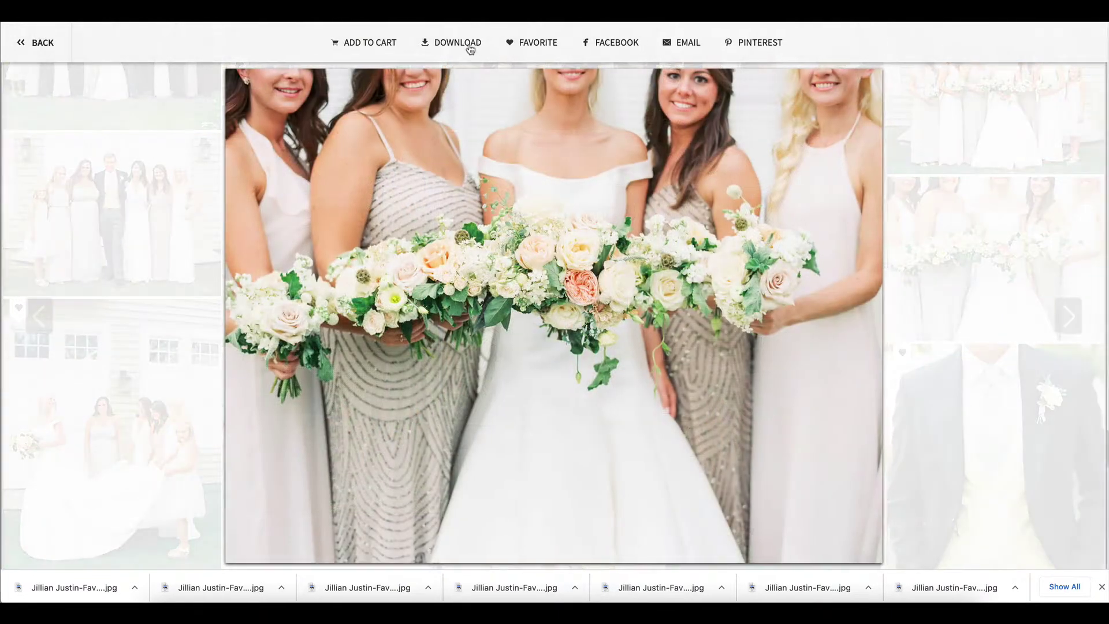
pyautogui.click(471, 47)
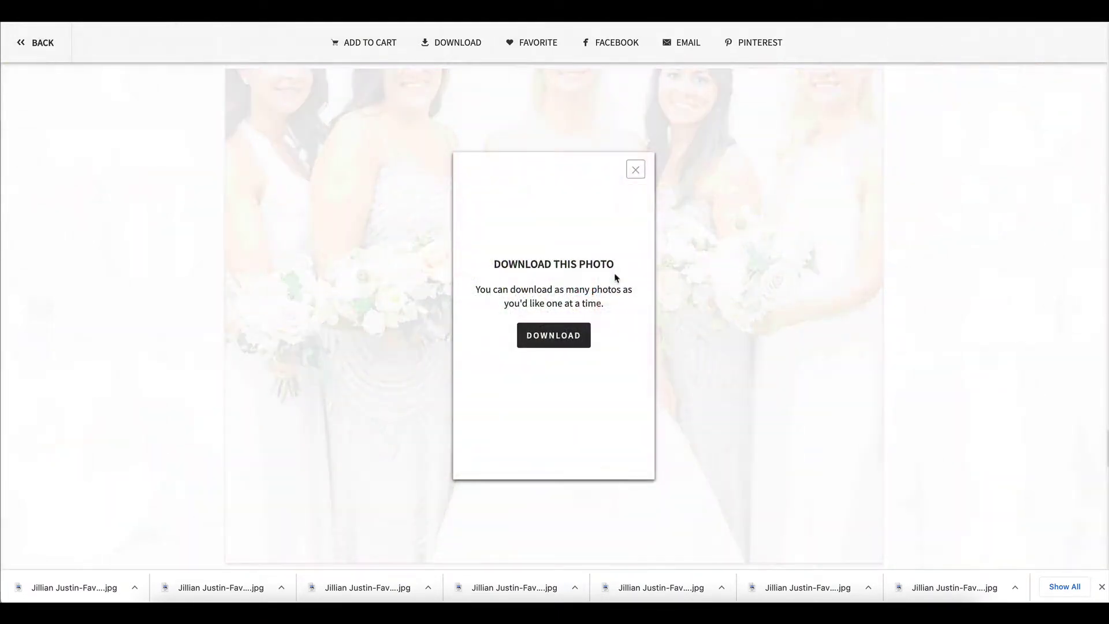
pyautogui.click(573, 318)
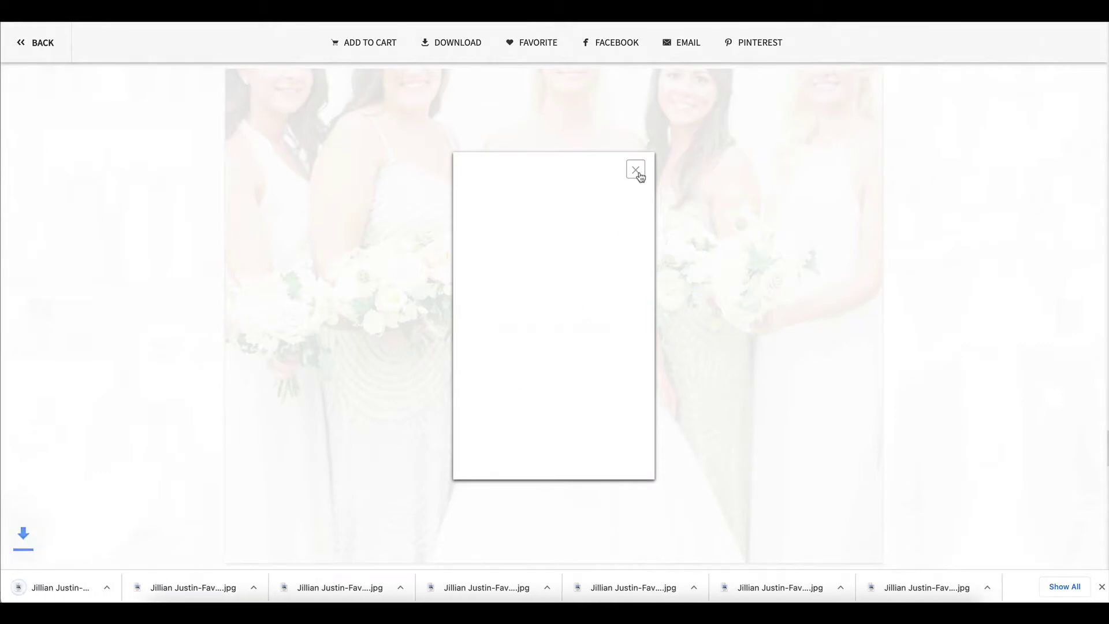
pyautogui.click(636, 170)
pyautogui.click(178, 275)
# - Download the close-up of the smiling bride with the groom looking down at her by the water, and return to the gallery
pyautogui.scroll(-5, 179, 275)
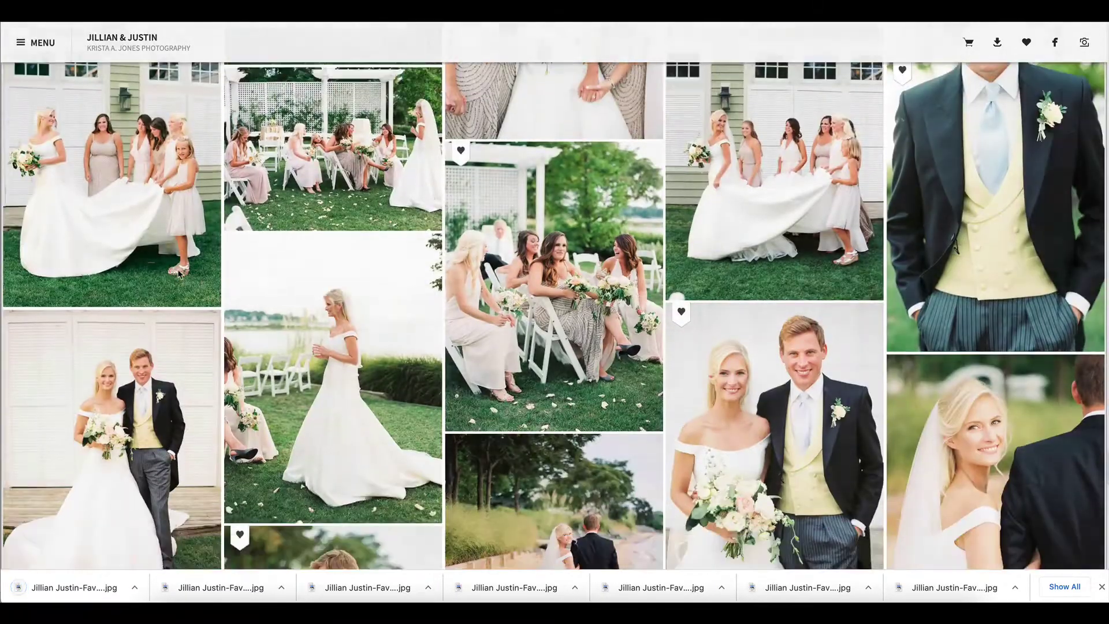
pyautogui.scroll(-5, 180, 275)
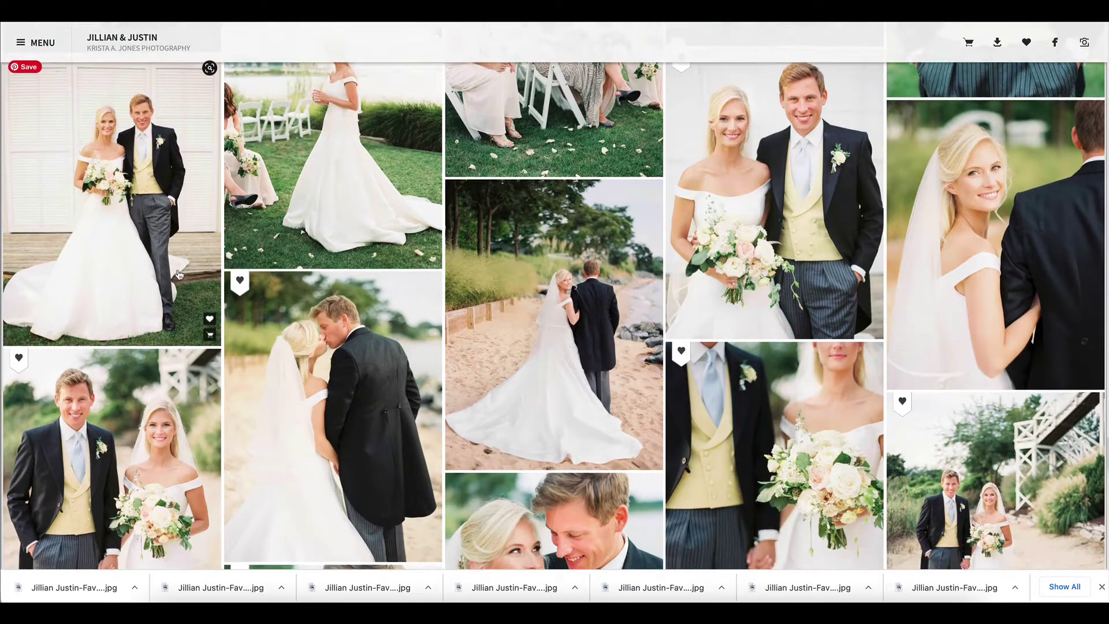
pyautogui.scroll(-1, 178, 275)
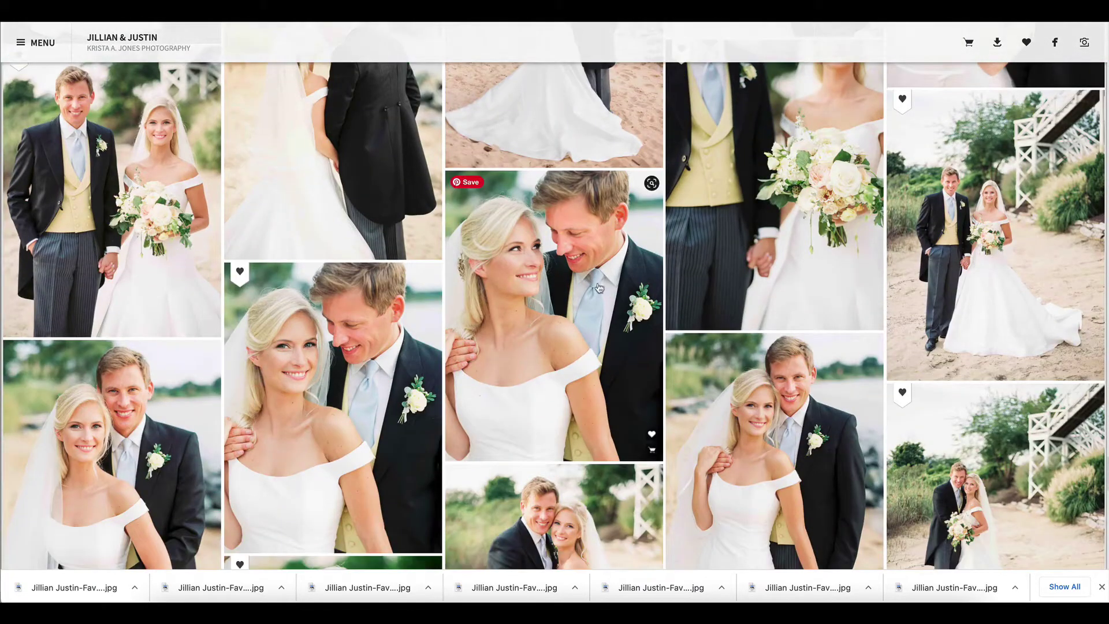
pyautogui.scroll(-2, 600, 288)
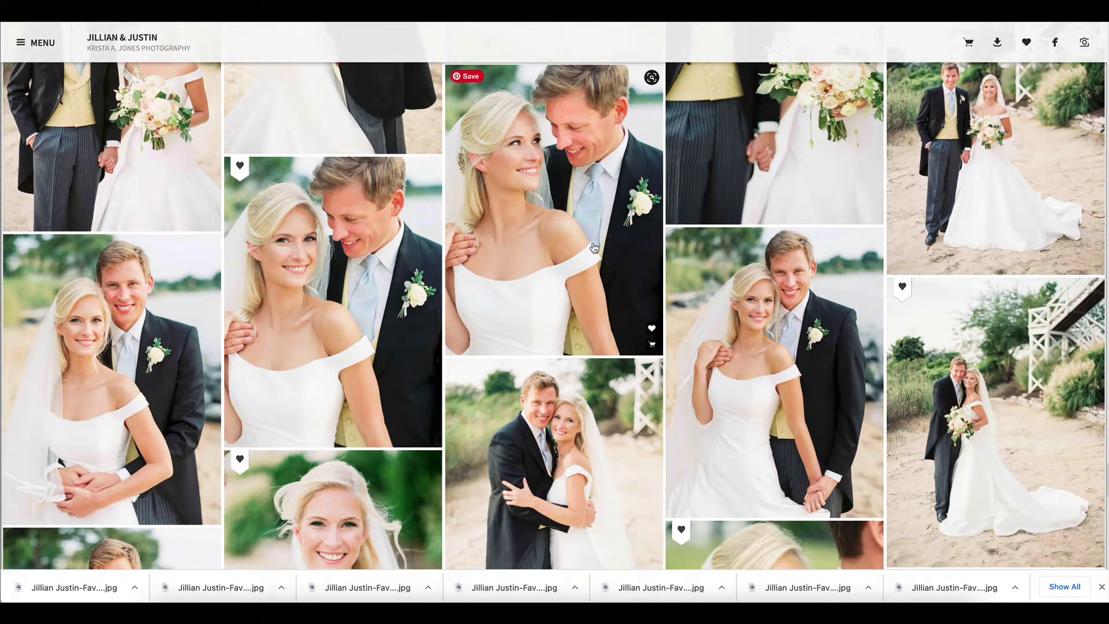
pyautogui.click(368, 324)
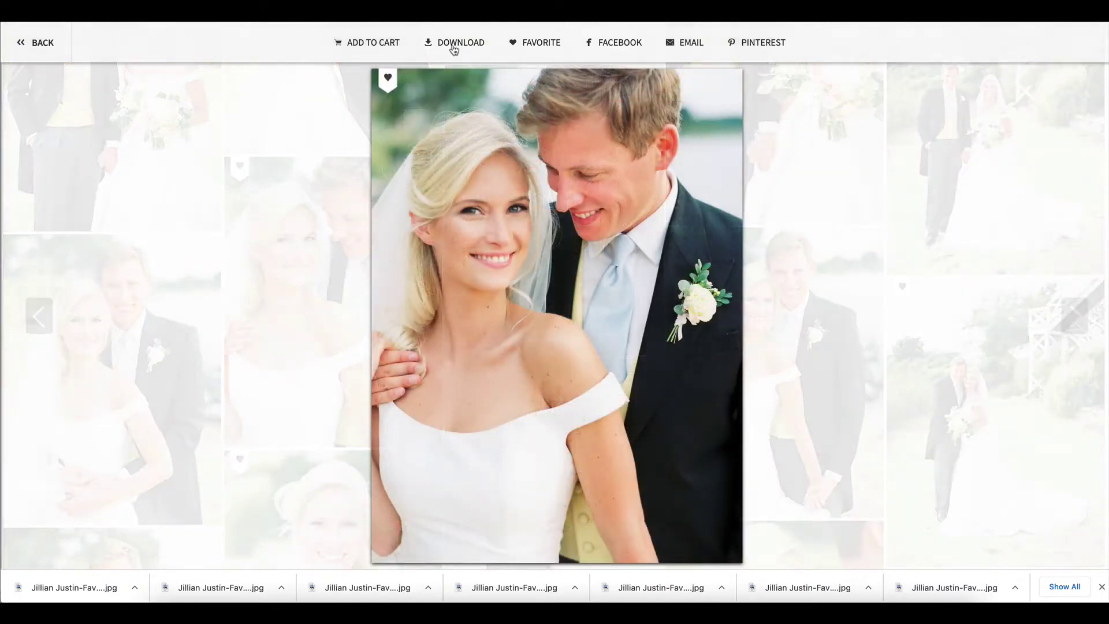
pyautogui.click(454, 46)
pyautogui.click(233, 341)
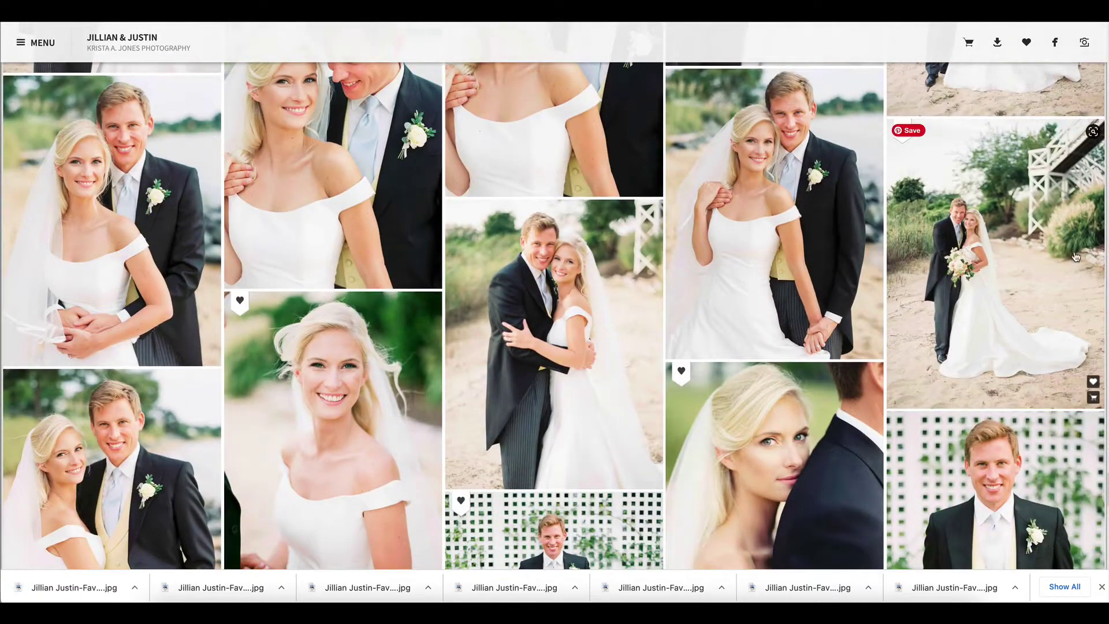
# - Download the full-length photo of the couple embracing on the sand near the white wooden stairs, and return to the gallery
pyautogui.click(1076, 256)
pyautogui.click(468, 51)
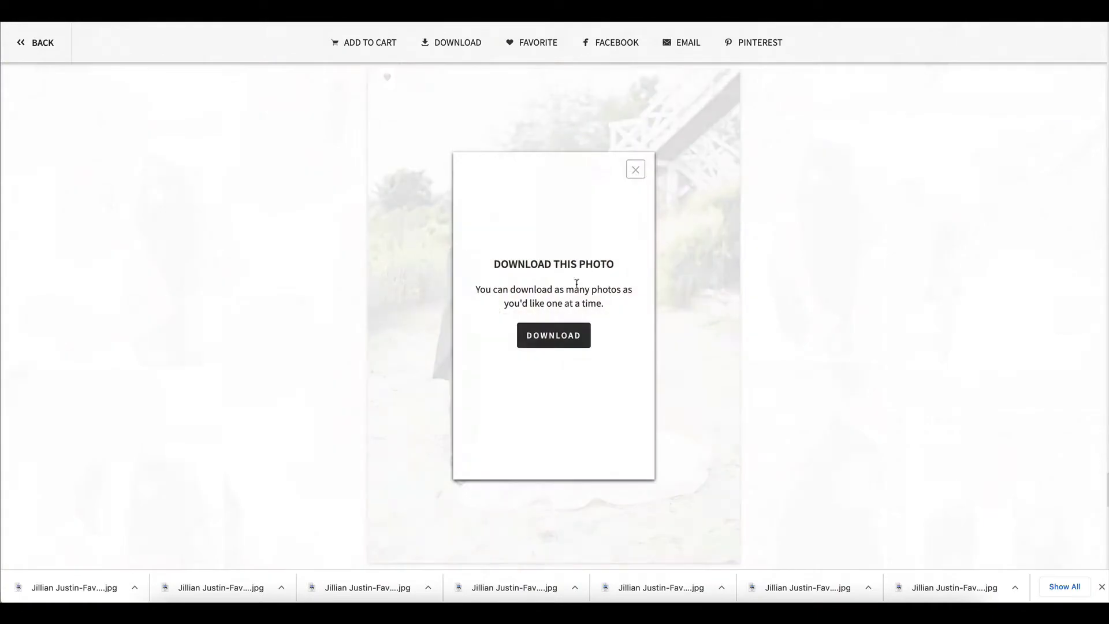
pyautogui.click(567, 336)
pyautogui.click(512, 310)
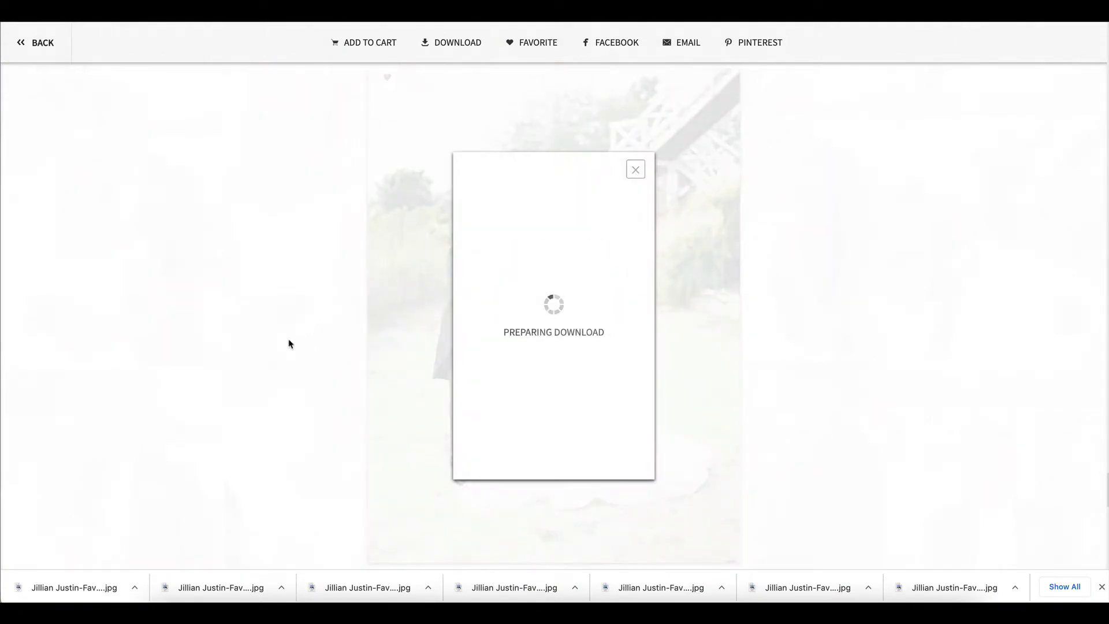
pyautogui.press('Escape')
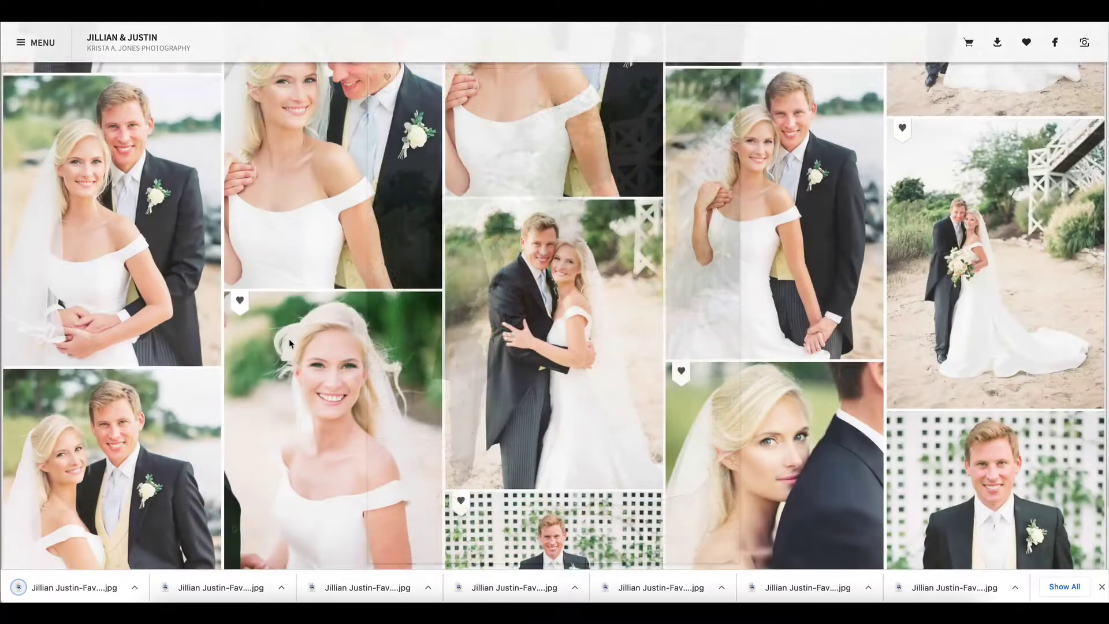
# - Switch to the other couple's wedding gallery and download the photo of the white bouquet on a slatted chair, returning to the gallery
pyautogui.scroll(-12, 288, 339)
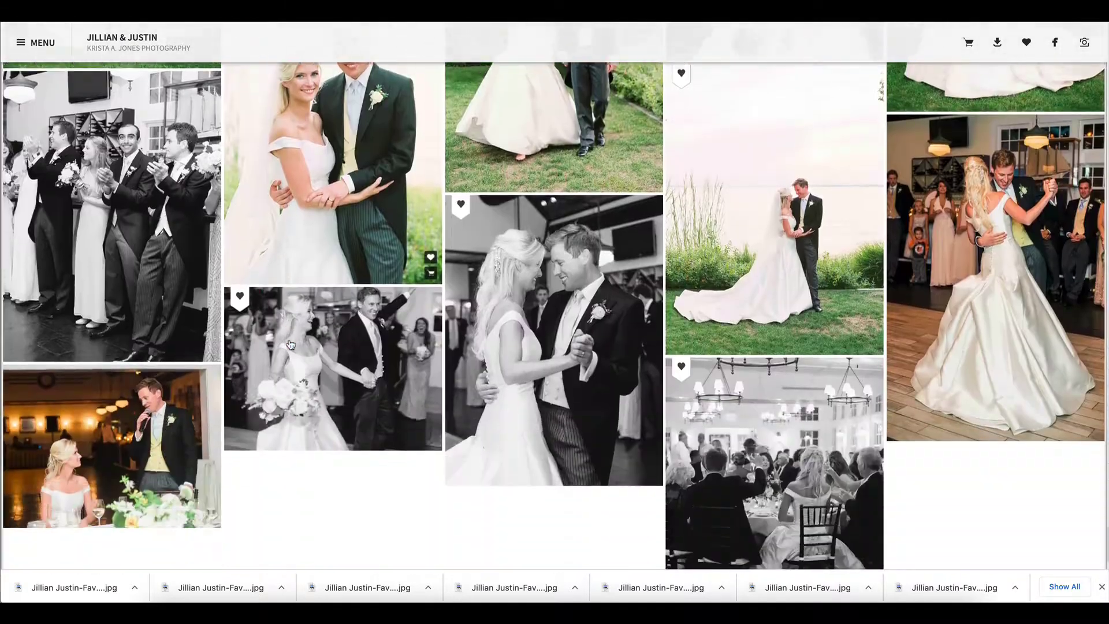
pyautogui.scroll(-1, 290, 344)
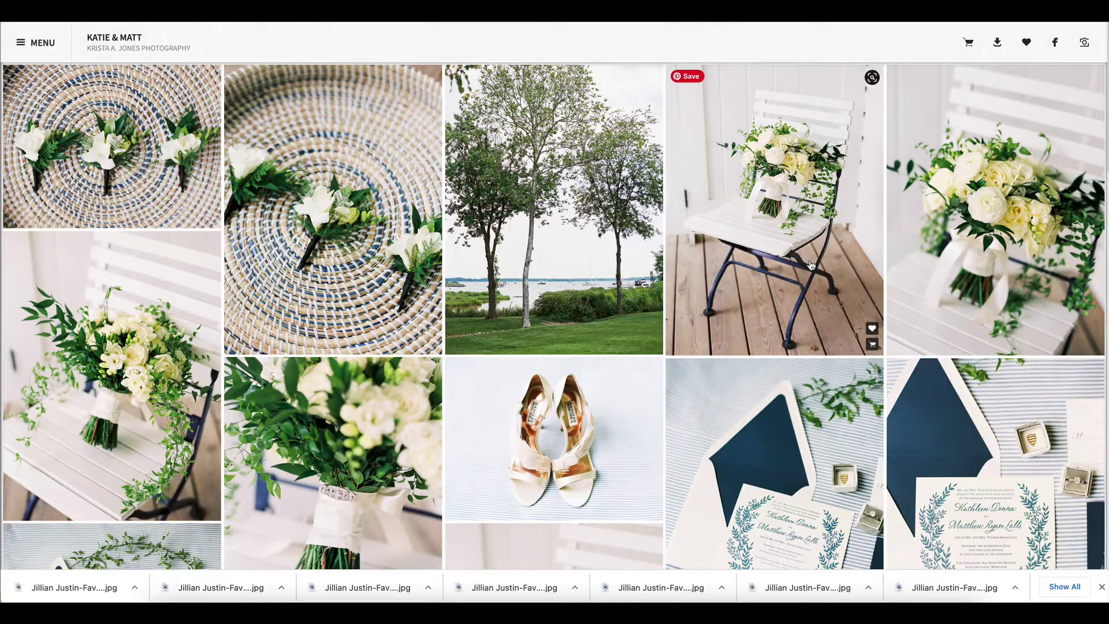
pyautogui.click(810, 266)
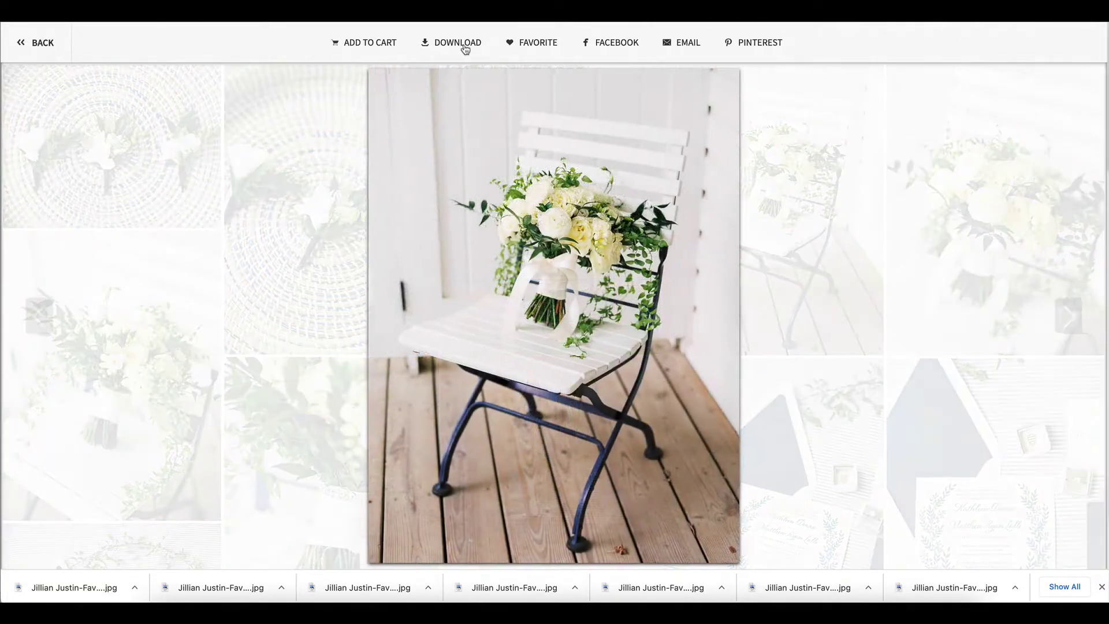
pyautogui.click(461, 46)
pyautogui.click(608, 320)
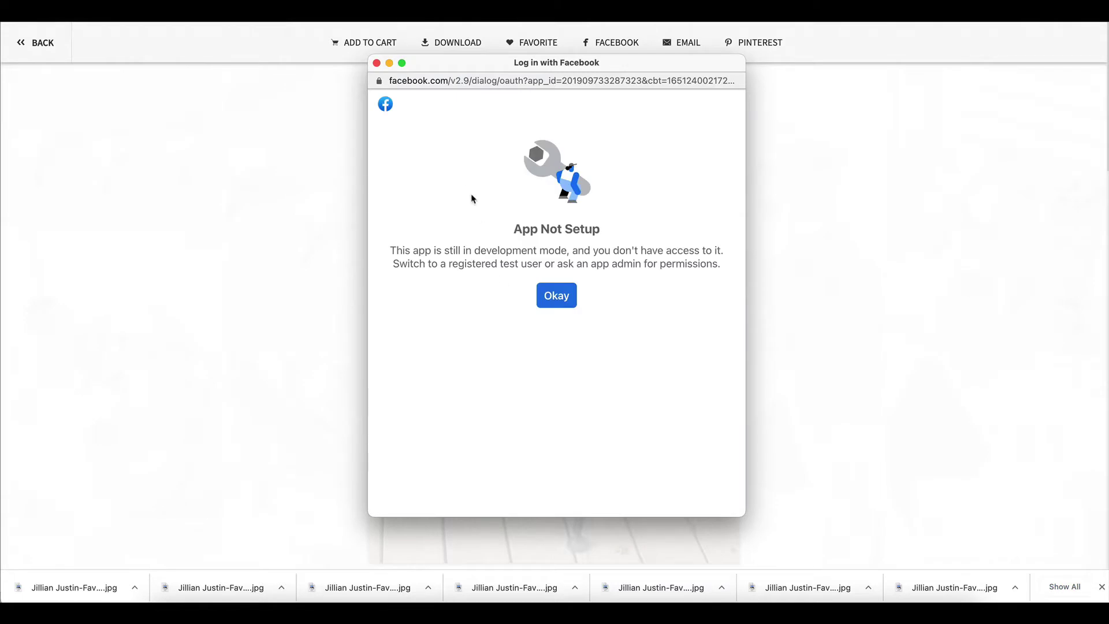
pyautogui.click(567, 294)
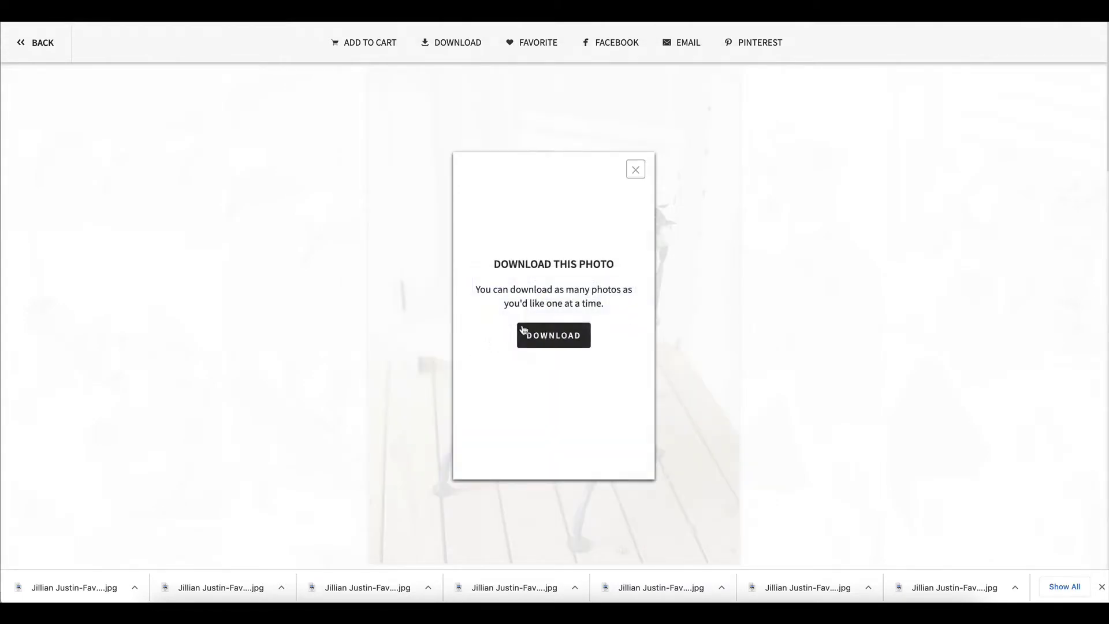
pyautogui.click(537, 312)
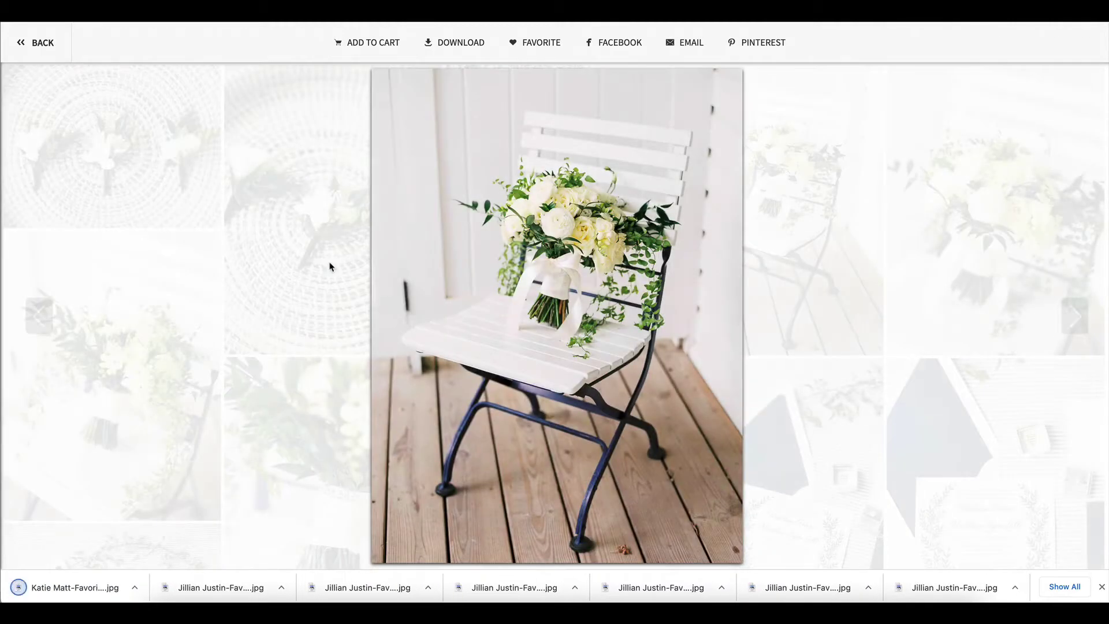
pyautogui.click(329, 267)
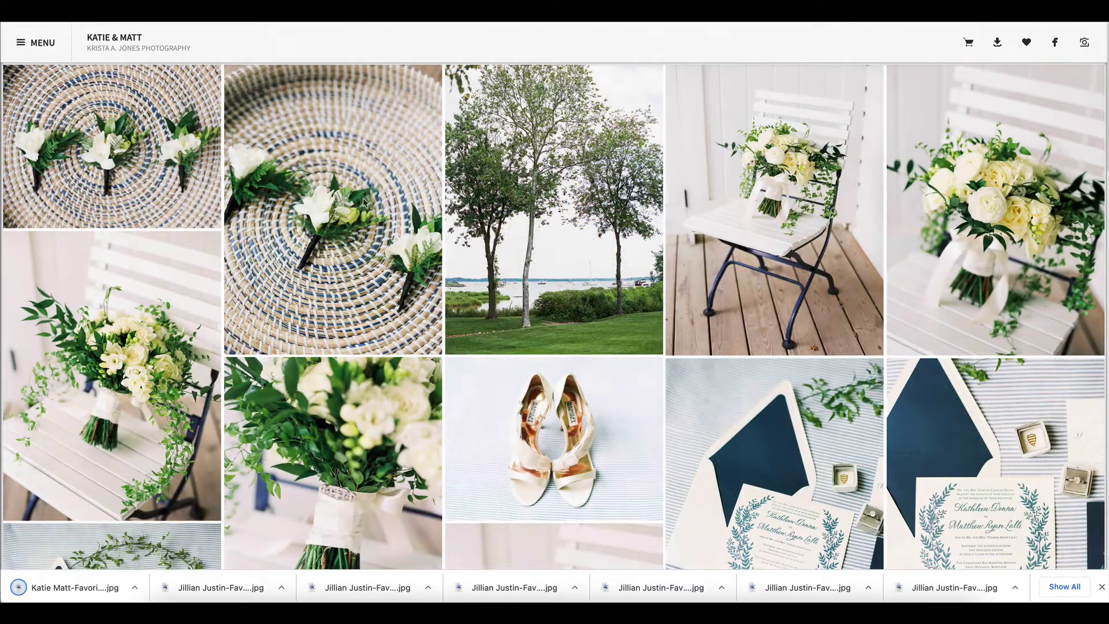
# - Download the vertical photo of the three white boutonnieres on the woven basket, and return to the gallery
pyautogui.click(364, 202)
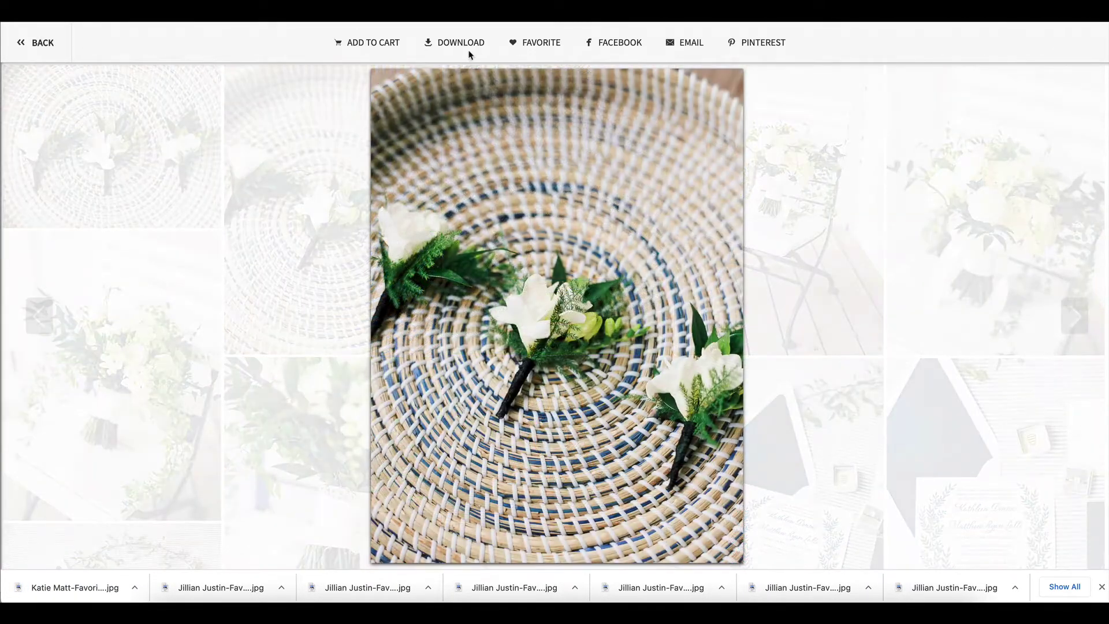
pyautogui.click(471, 47)
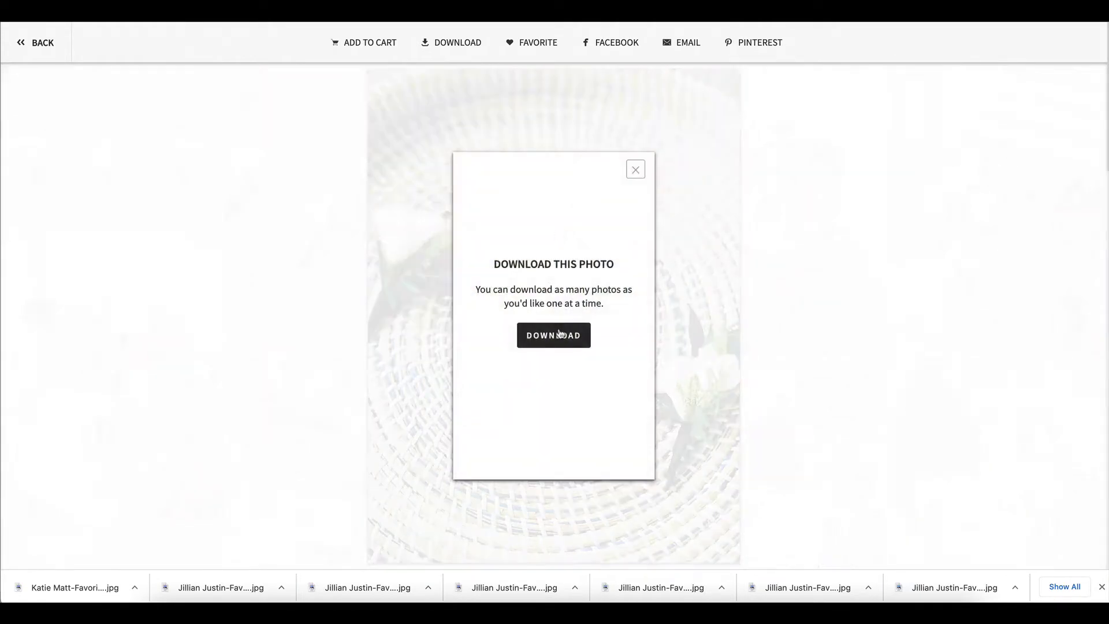
pyautogui.click(574, 310)
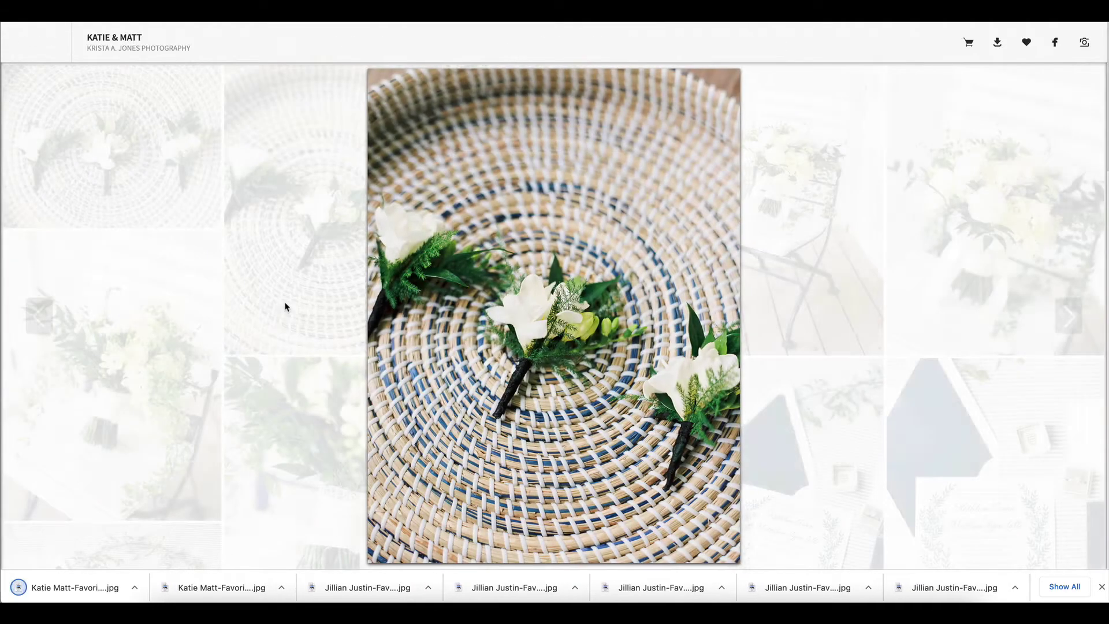
pyautogui.click(285, 307)
# - Download the medium-resolution 1400 x 933 photo of the bride's Badgley Mischka shoes, and return to the gallery
pyautogui.scroll(-5, 286, 307)
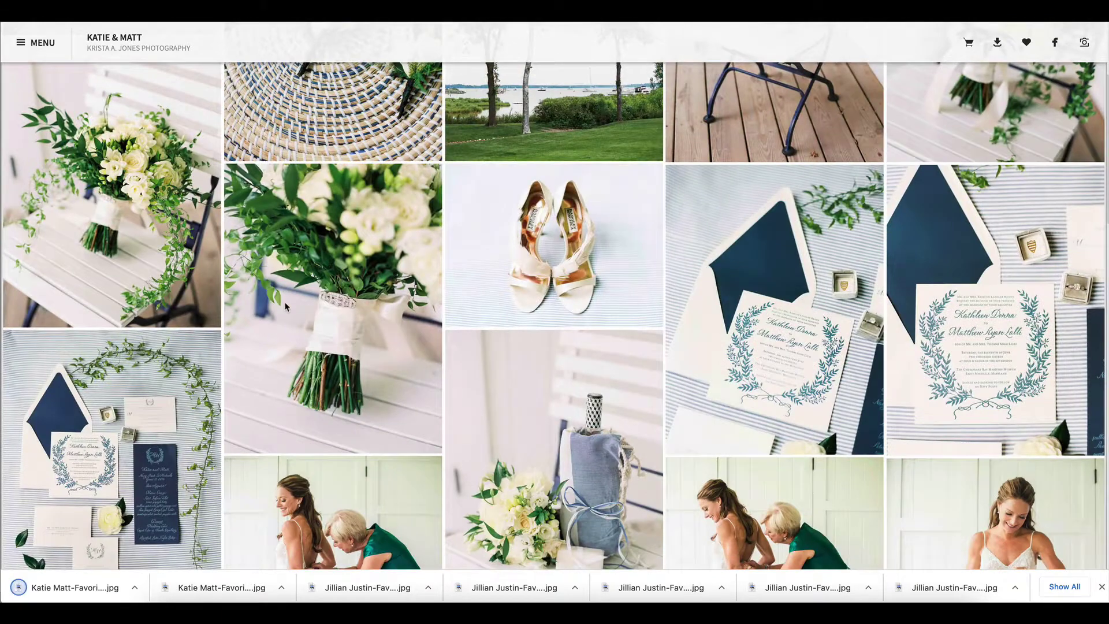
pyautogui.click(629, 227)
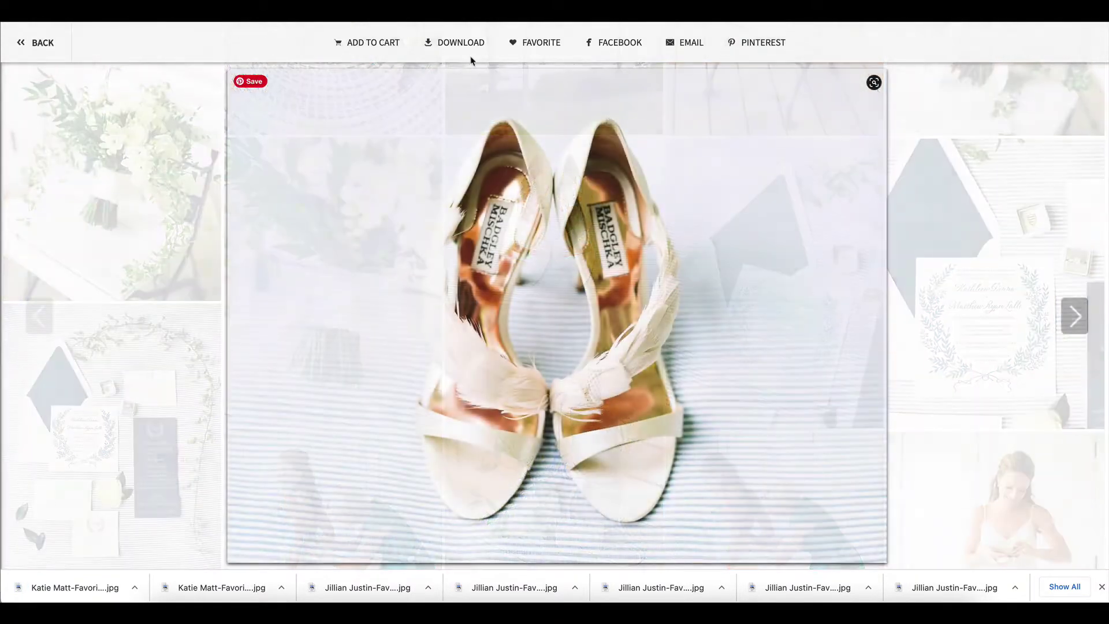
pyautogui.click(470, 46)
pyautogui.click(573, 338)
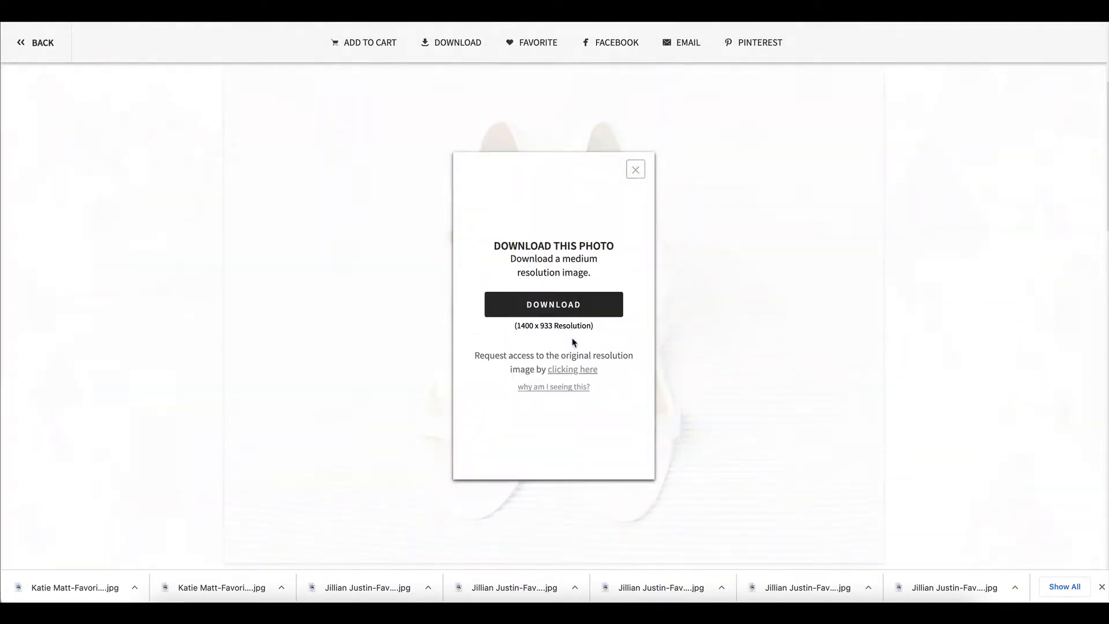
pyautogui.click(579, 302)
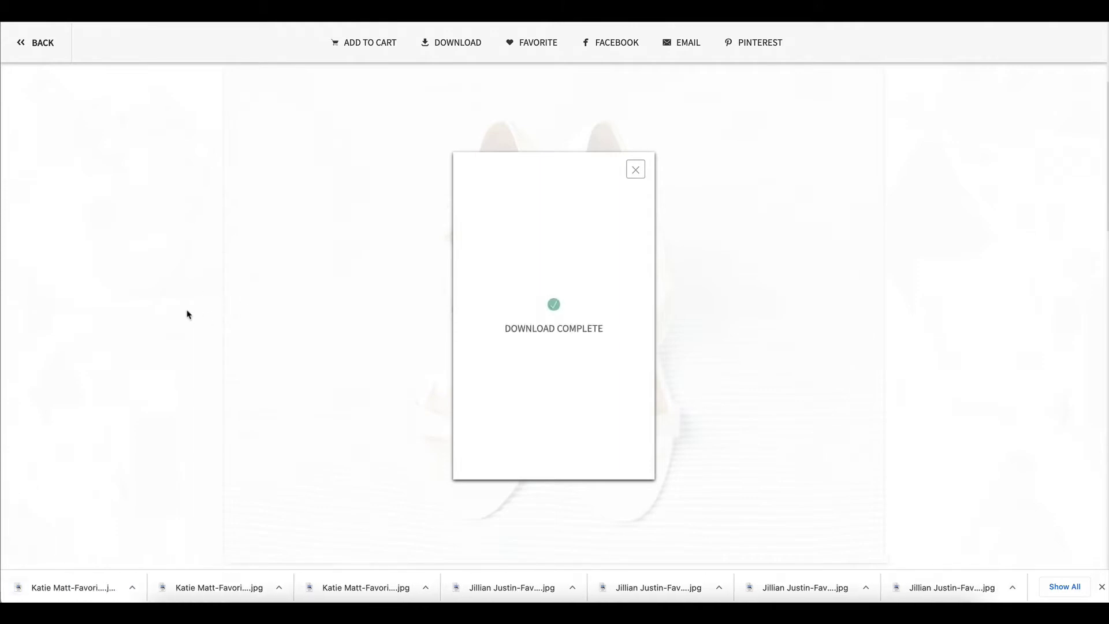
pyautogui.press('Escape')
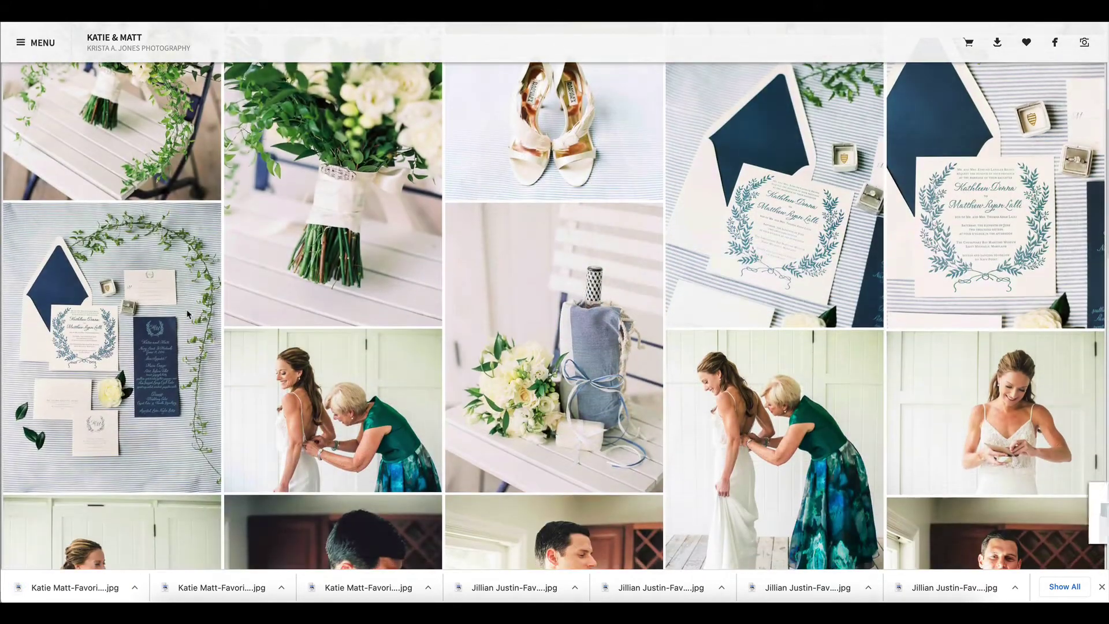
# - Download the flat-lay photo of the navy and white invitation suite with rings and greenery, and return to the gallery
pyautogui.click(188, 315)
pyautogui.click(451, 42)
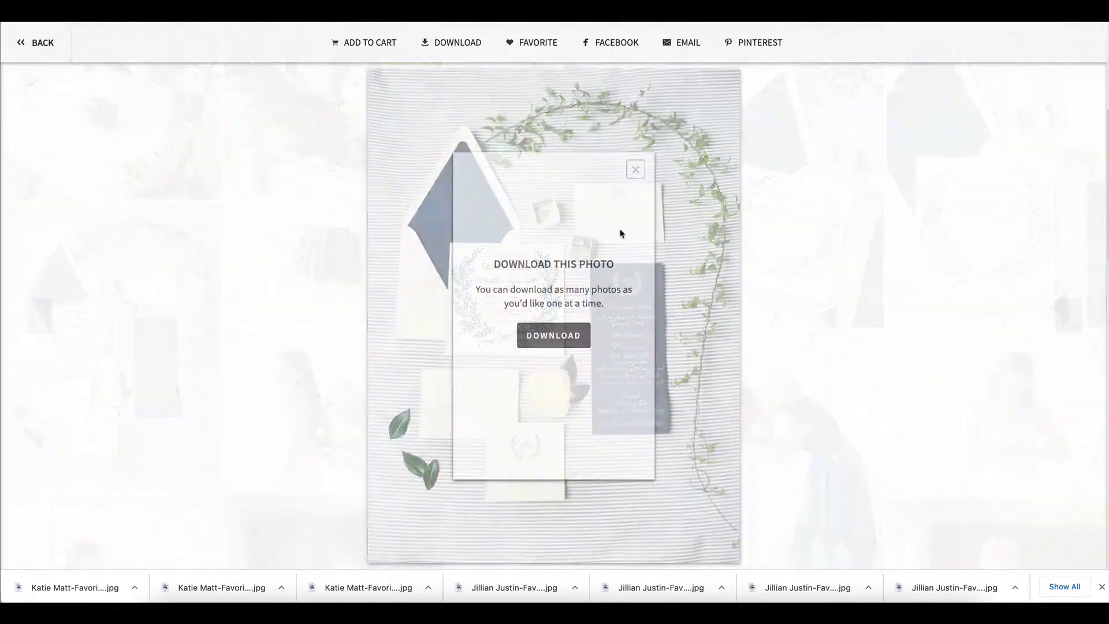
pyautogui.click(568, 334)
pyautogui.click(584, 315)
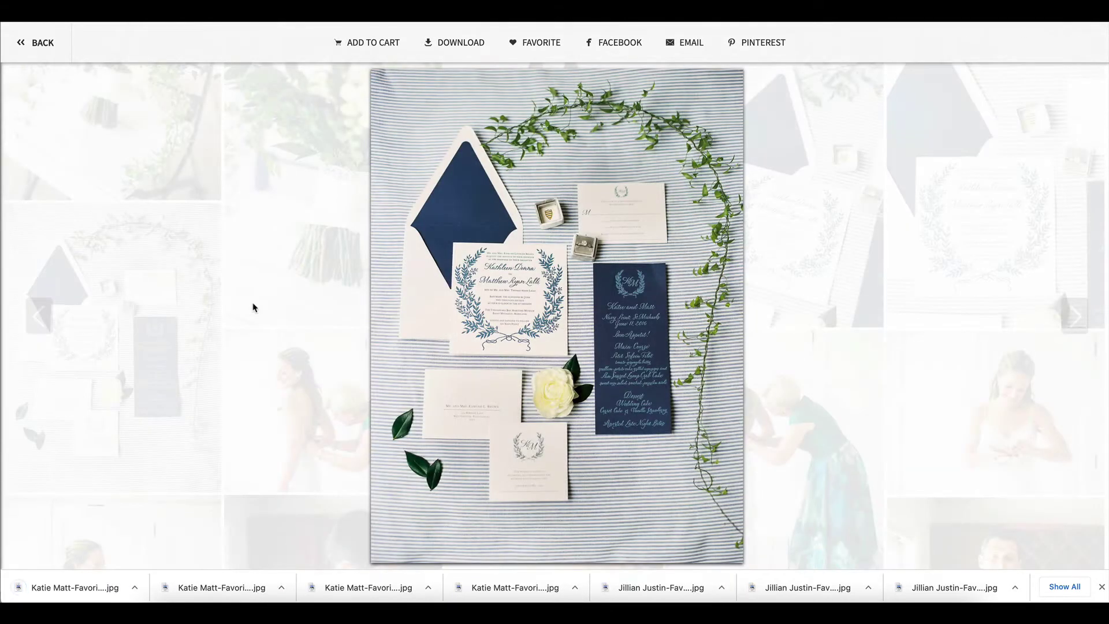
pyautogui.click(253, 307)
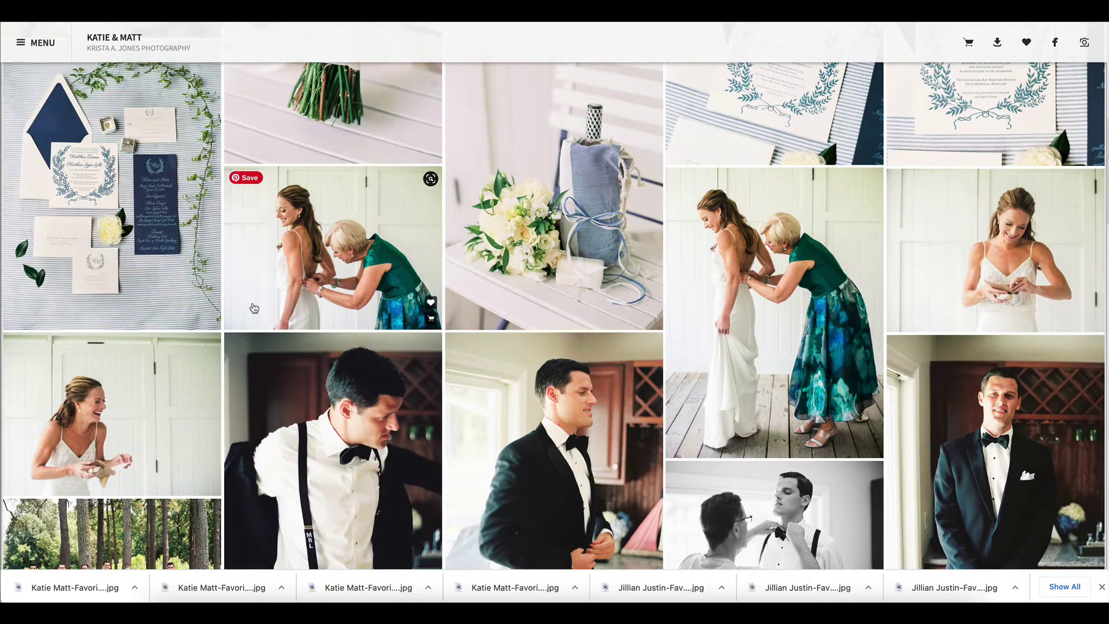
# - Download the vertical photo of the couple standing nose to nose beside the tree trunk with the bouquet, and return to the gallery
pyautogui.scroll(-10, 252, 307)
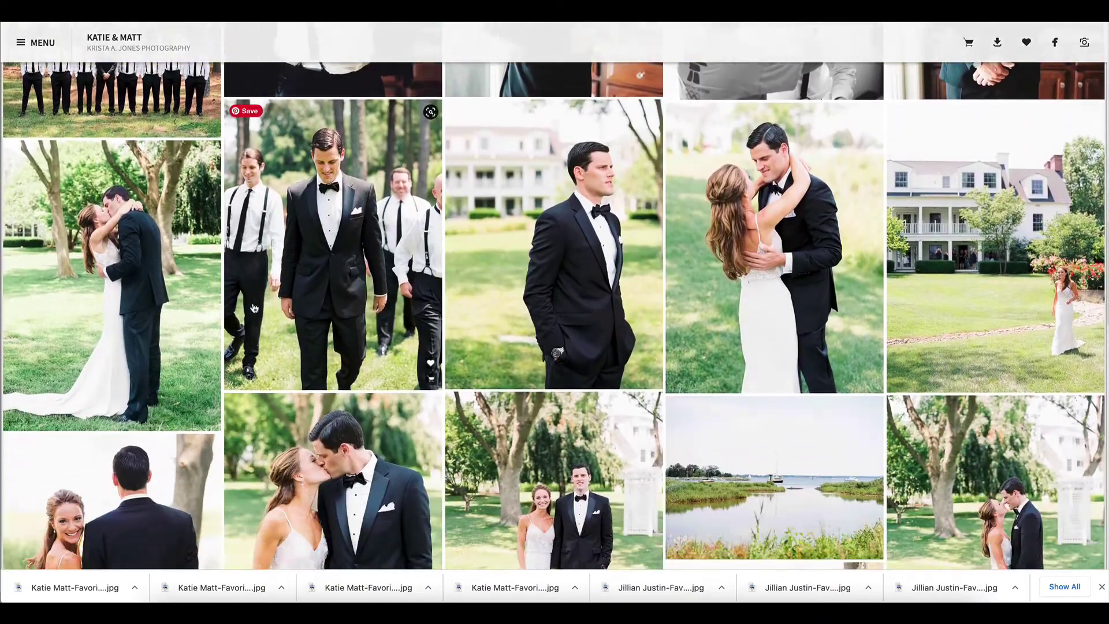
pyautogui.scroll(-5, 252, 307)
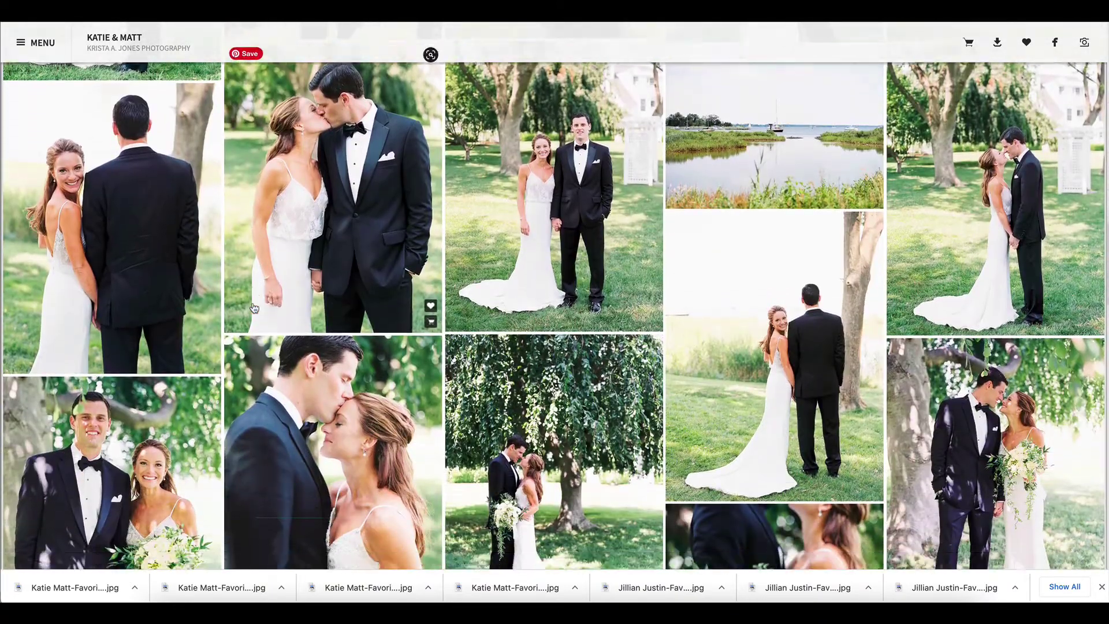
pyautogui.scroll(-3, 252, 308)
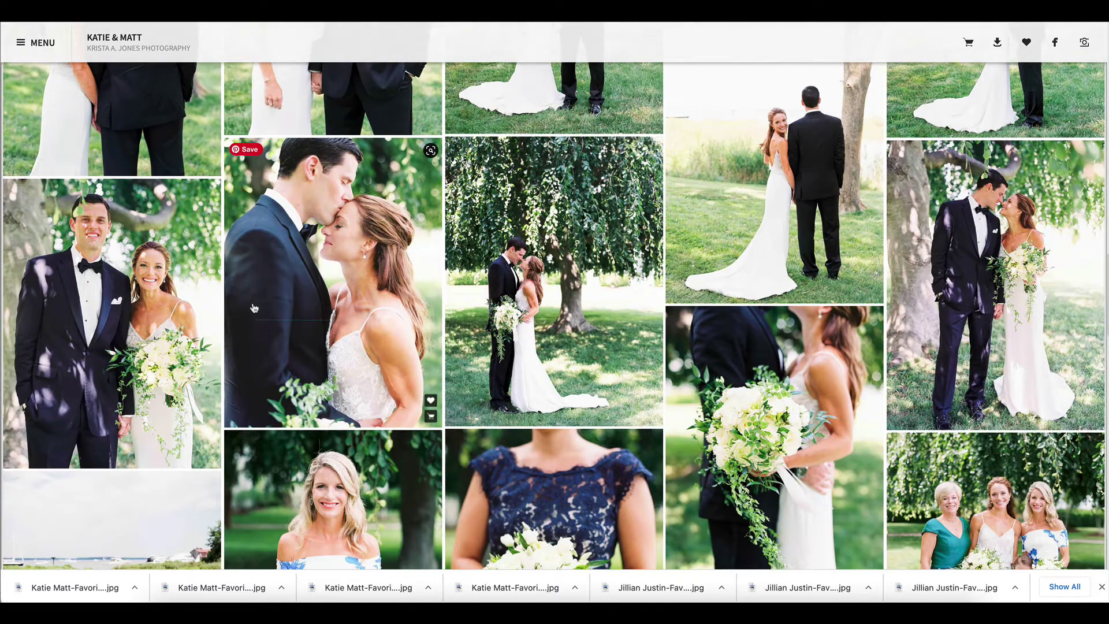
pyautogui.scroll(-1, 253, 307)
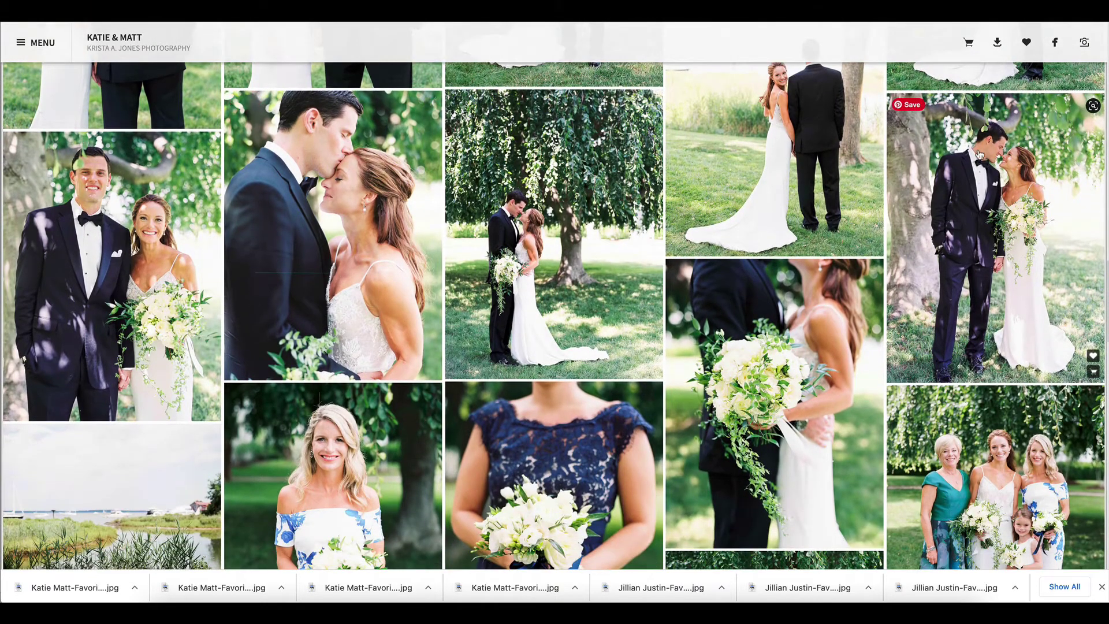
pyautogui.click(981, 155)
pyautogui.click(474, 51)
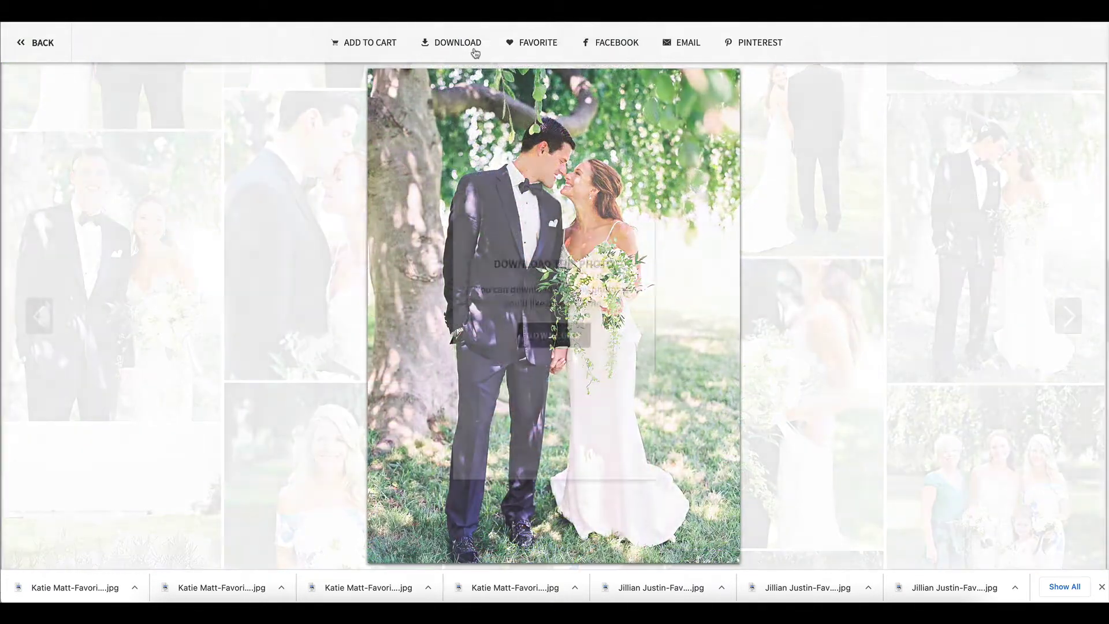
pyautogui.click(576, 334)
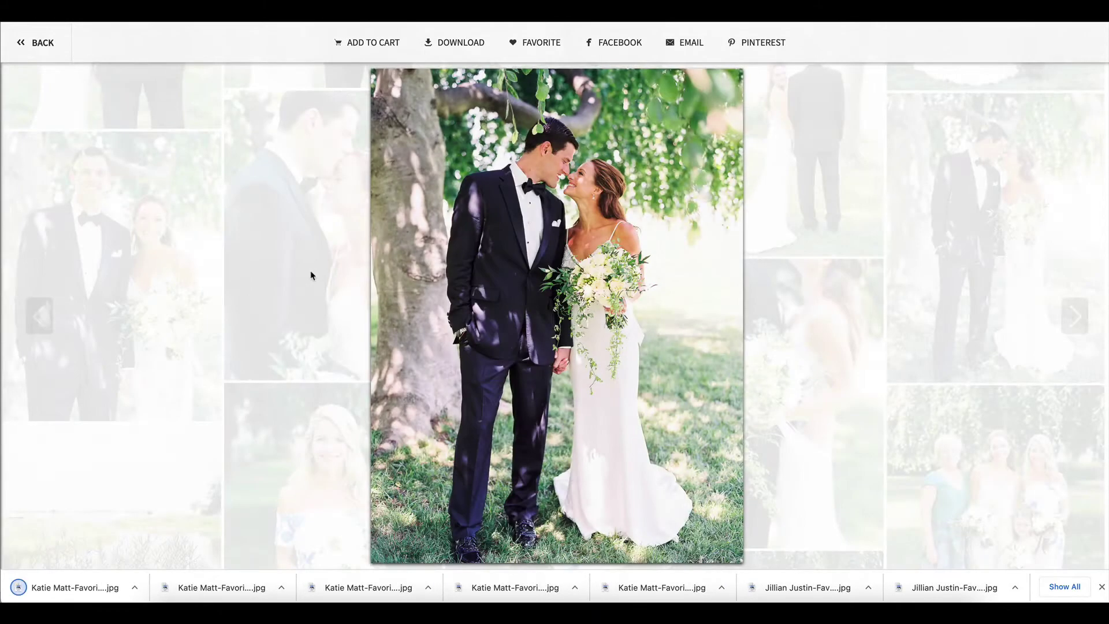
pyautogui.click(310, 275)
# - Download the vertical group photo of the bride, bridesmaids in navy and flower girl under the willow tree, and return to the gallery
pyautogui.scroll(-4, 310, 275)
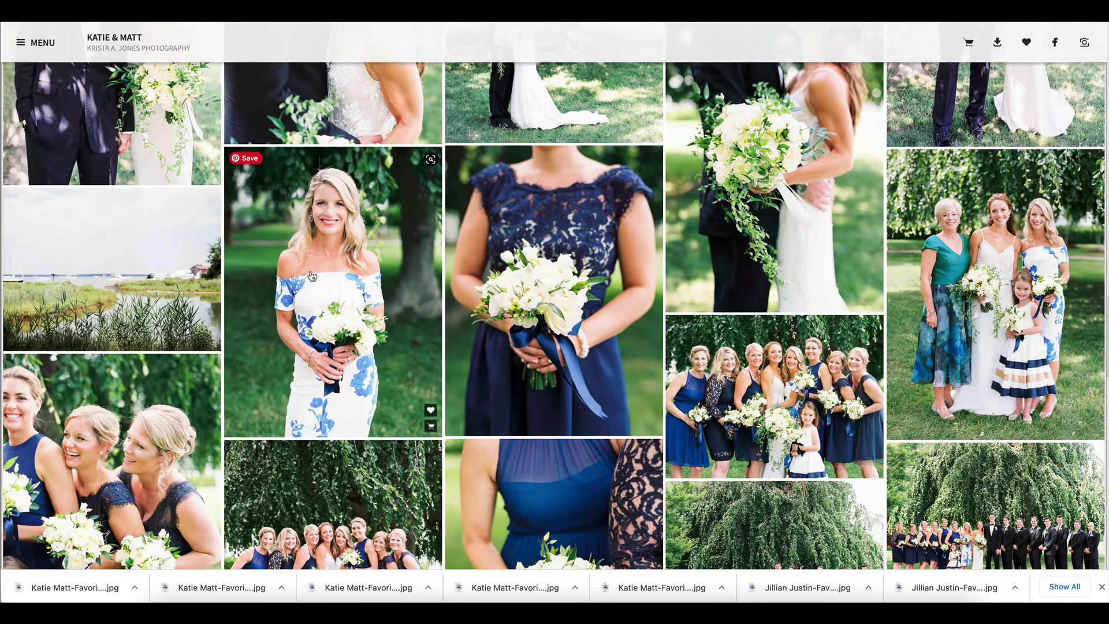
pyautogui.scroll(-3, 310, 275)
pyautogui.scroll(-4, 312, 275)
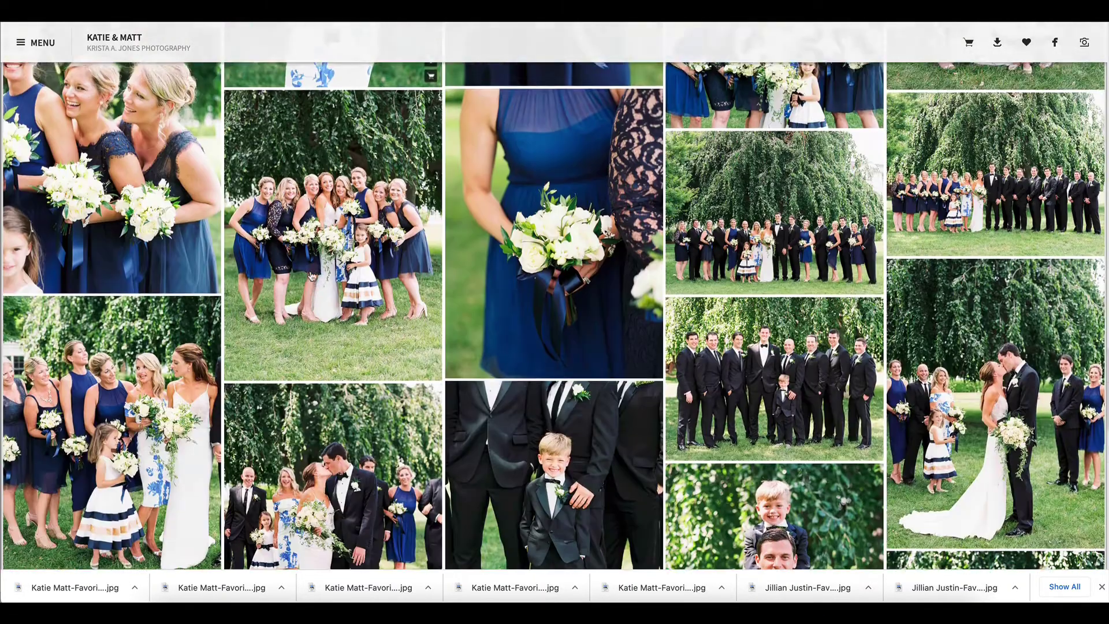
pyautogui.click(348, 212)
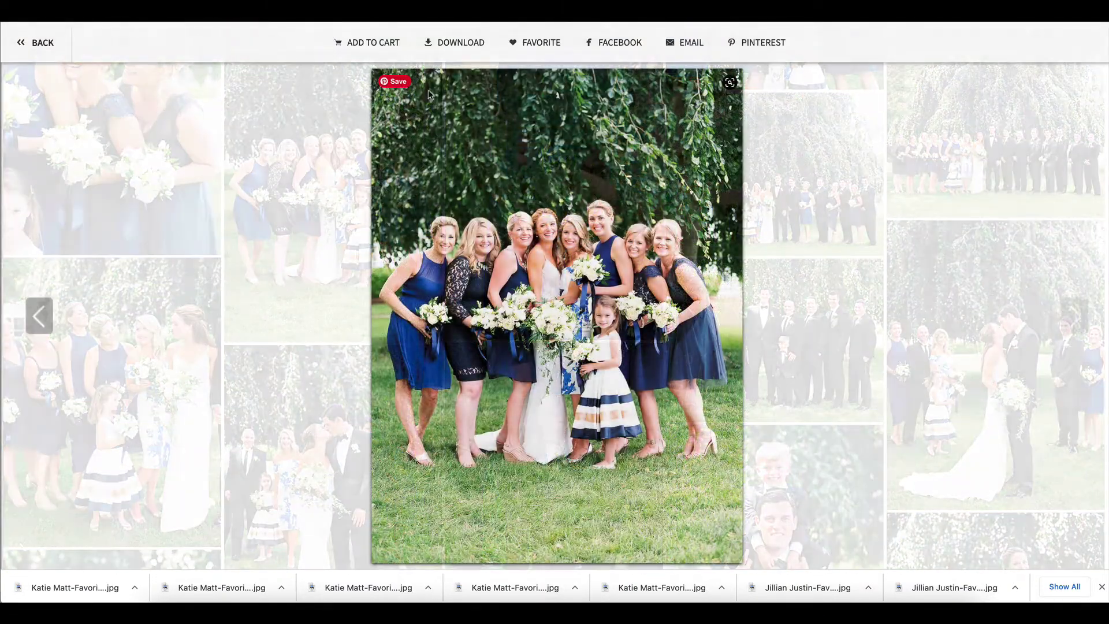
pyautogui.click(452, 46)
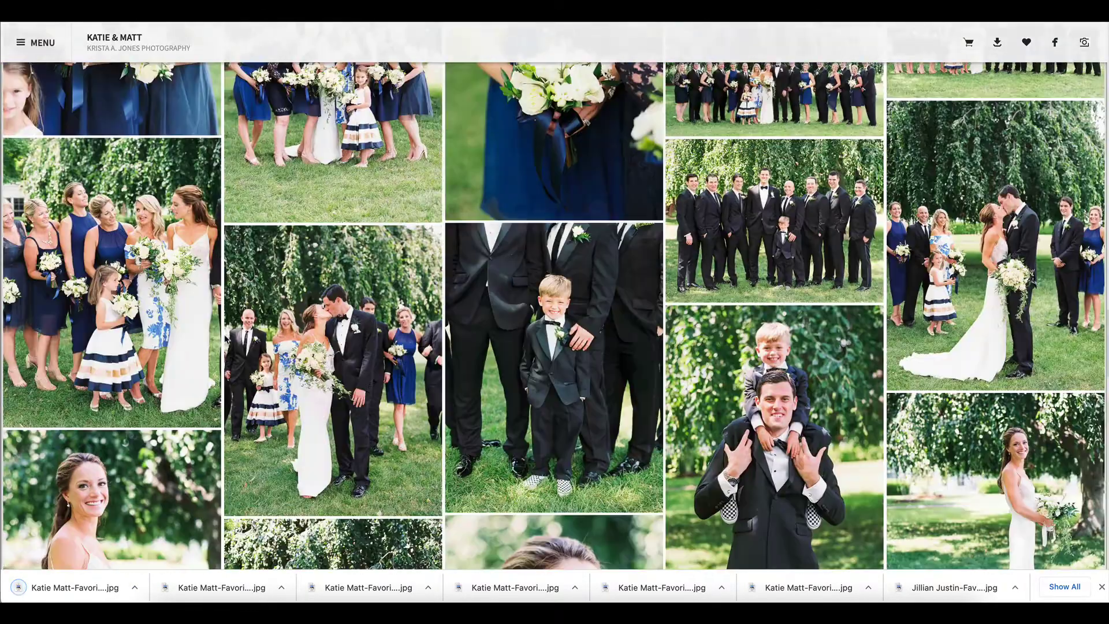
# - Download the medium-resolution 1400 x 933 photo of the couple kissing in front of their bridal party, and return to the gallery
pyautogui.scroll(-1, 306, 278)
pyautogui.click(386, 222)
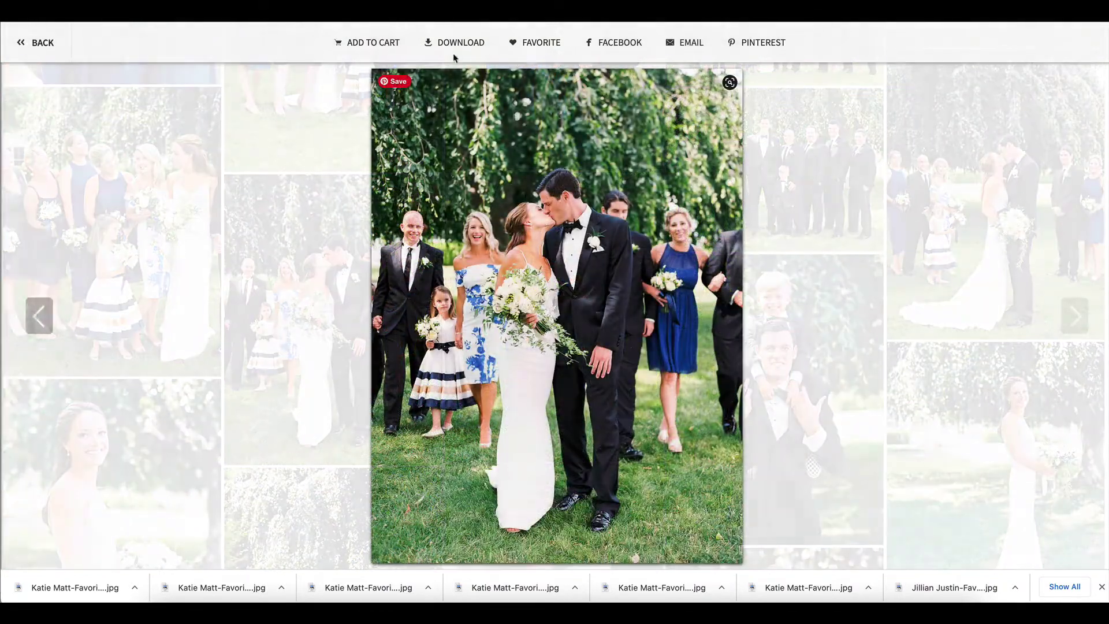
pyautogui.click(457, 44)
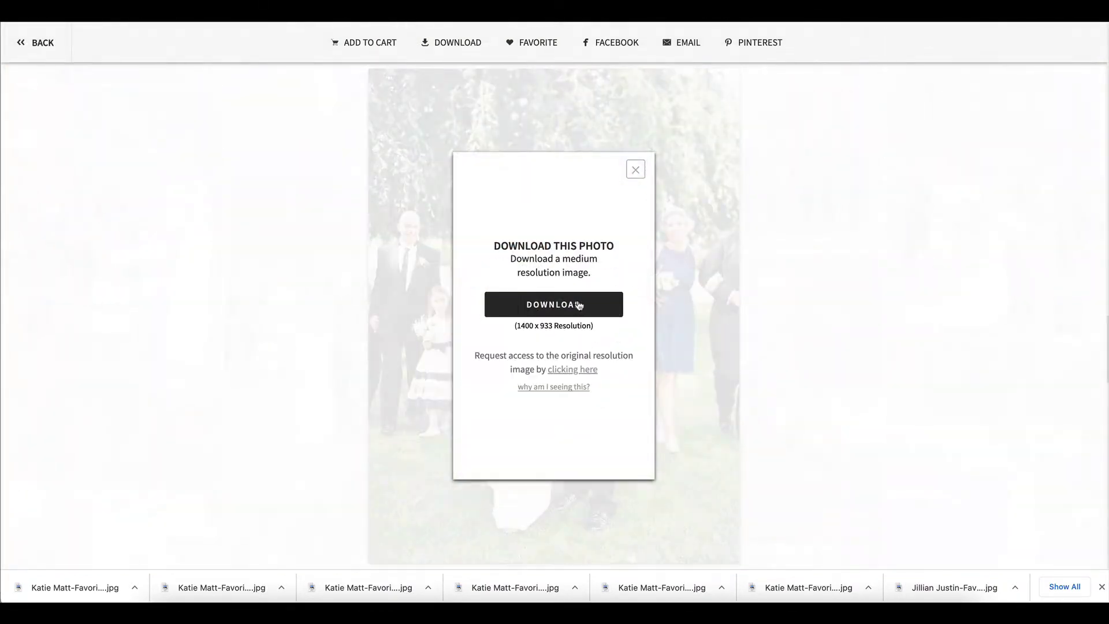
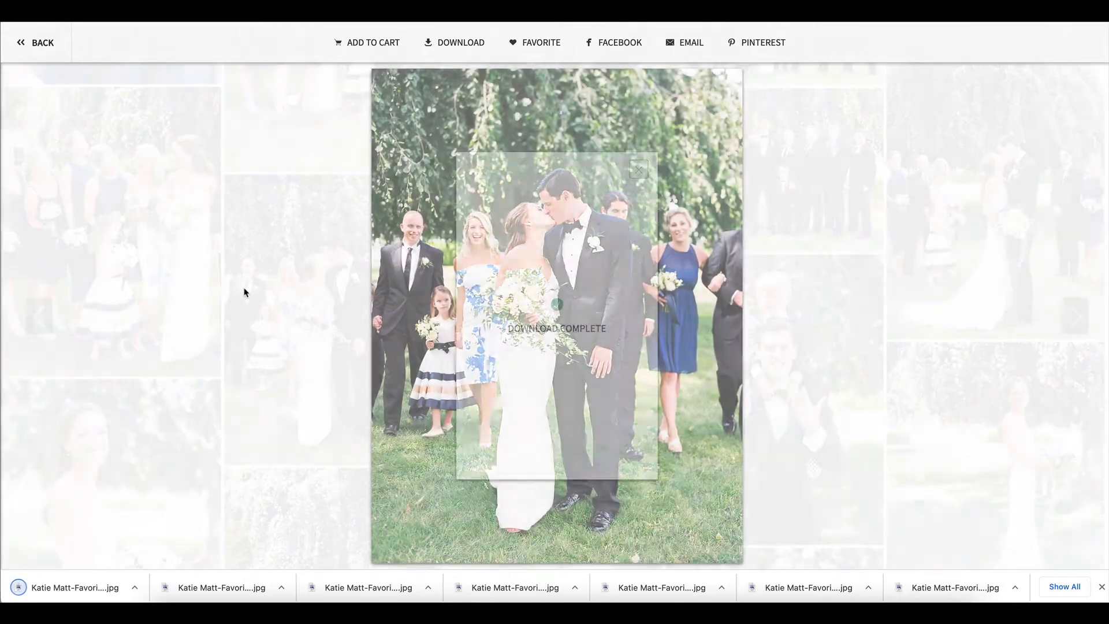
pyautogui.press('Escape')
# - Download the close-up photo of the bride holding her white cascading bouquet, and return to the gallery
pyautogui.scroll(-7, 246, 293)
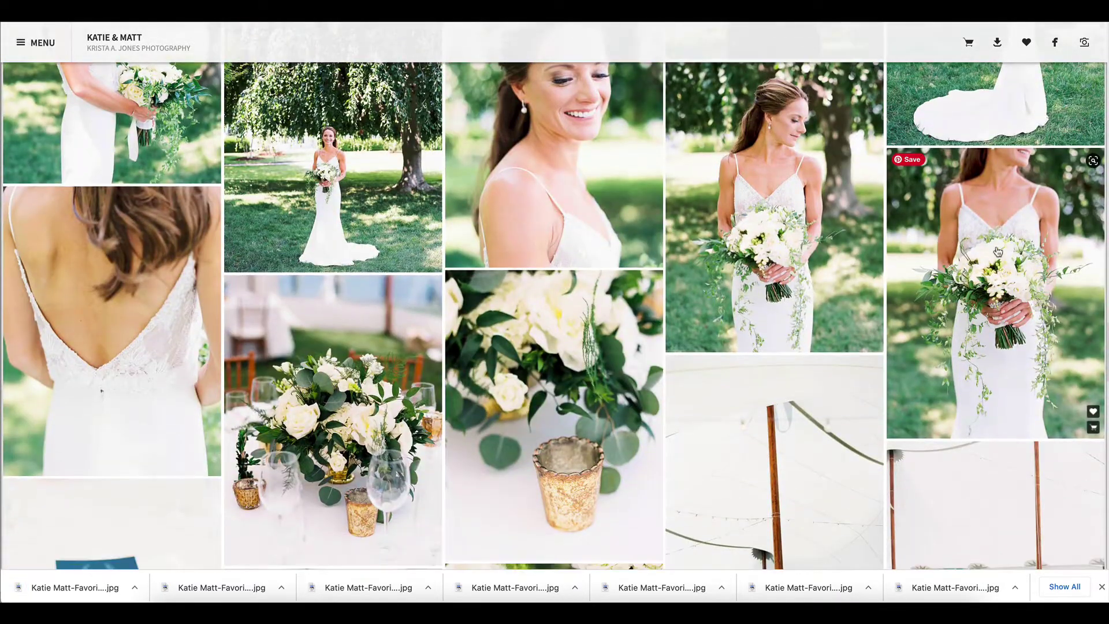
pyautogui.click(996, 250)
pyautogui.click(465, 44)
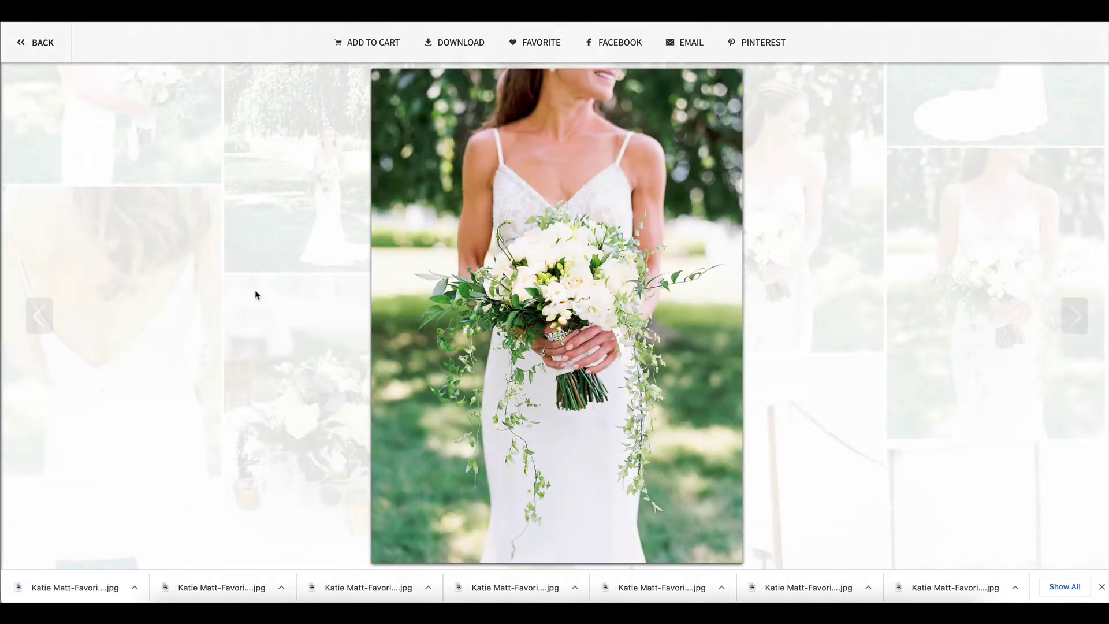
pyautogui.click(257, 295)
# - Download the medium-resolution vertical photo of the table 4 centerpiece in blue and white vases, and return to the gallery
pyautogui.scroll(-5, 257, 295)
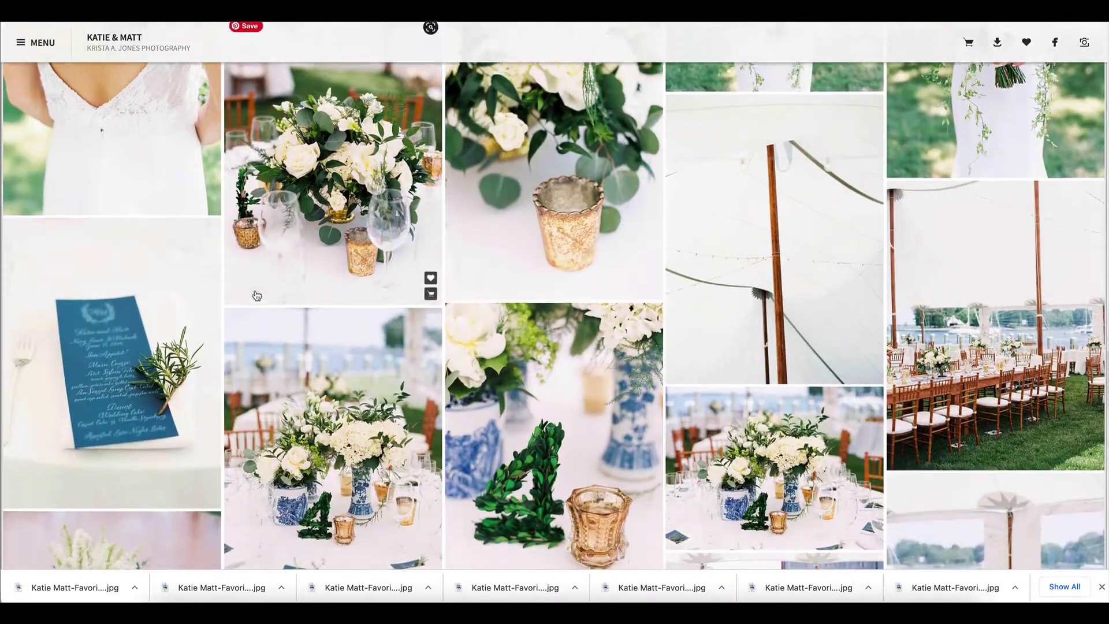
pyautogui.scroll(-4, 257, 295)
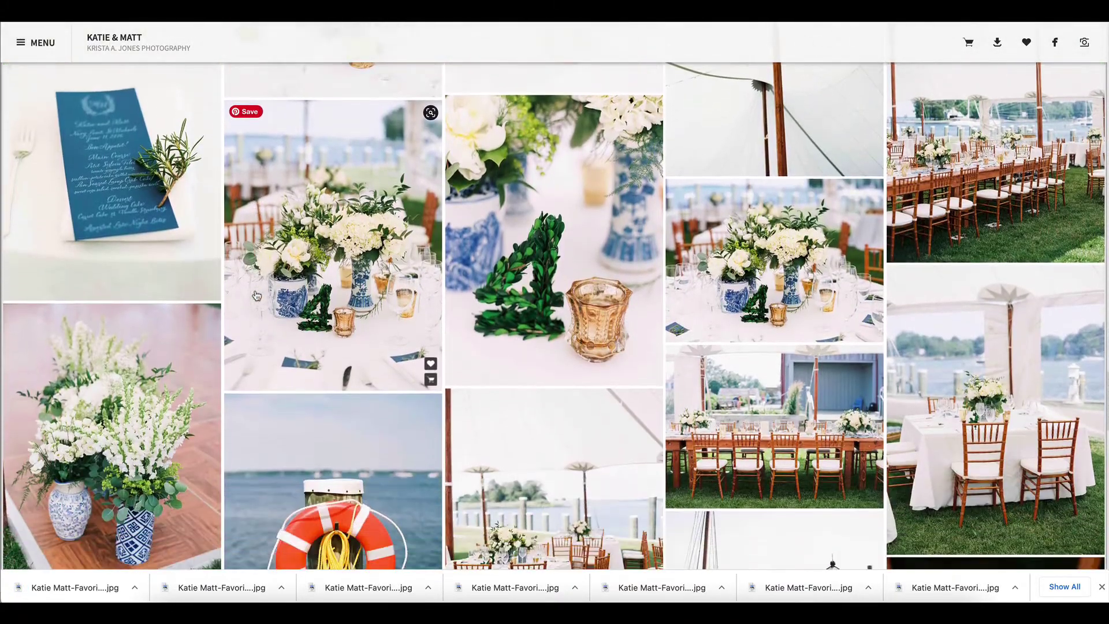
pyautogui.click(360, 247)
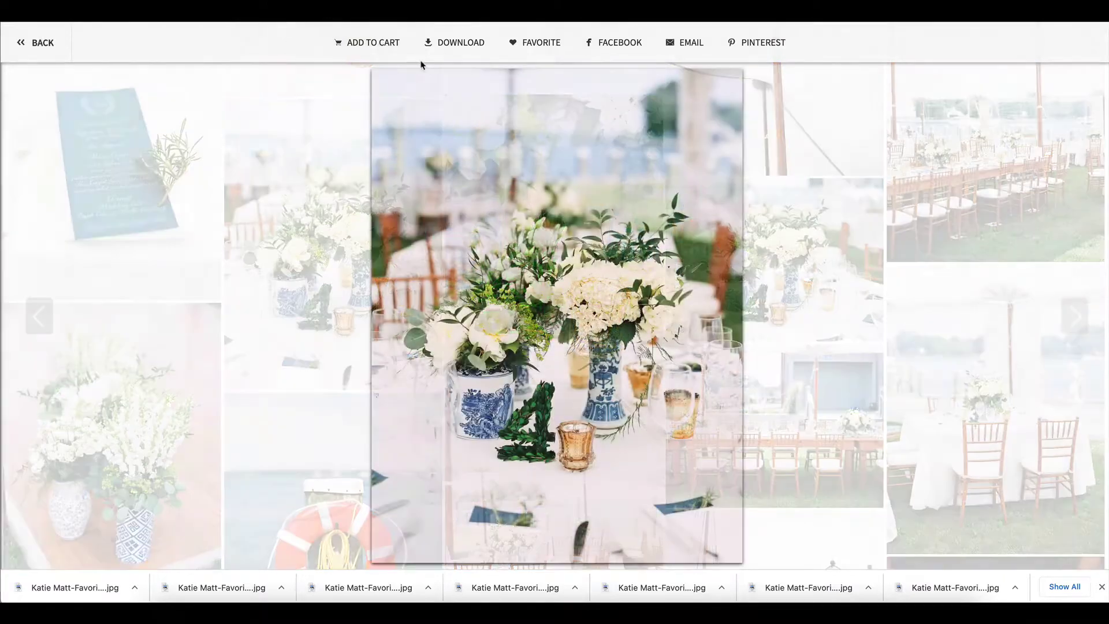
pyautogui.click(451, 42)
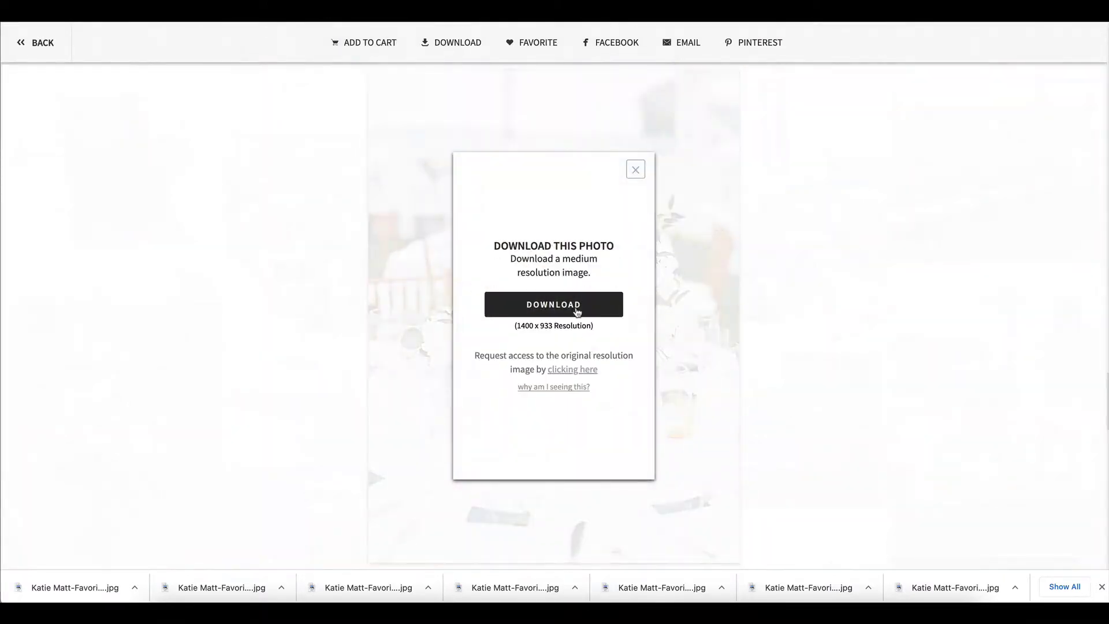
pyautogui.press('Escape')
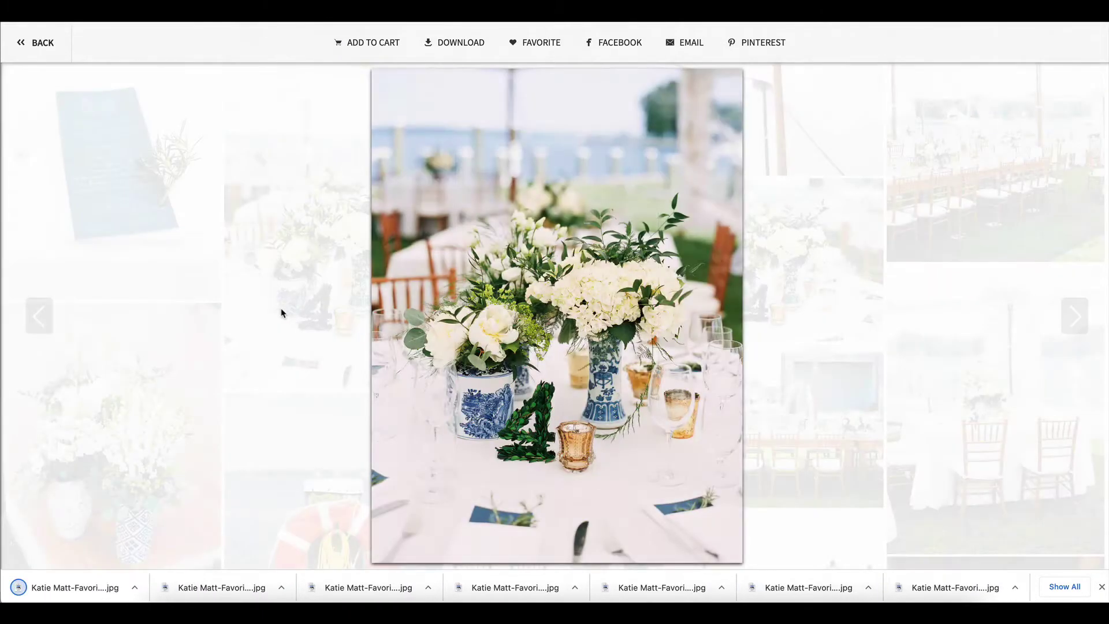
pyautogui.press('Escape')
# - Download the medium-resolution photo of the round reception tables with wooden chairs under the waterfront tent, and return to the gallery
pyautogui.scroll(-2, 282, 314)
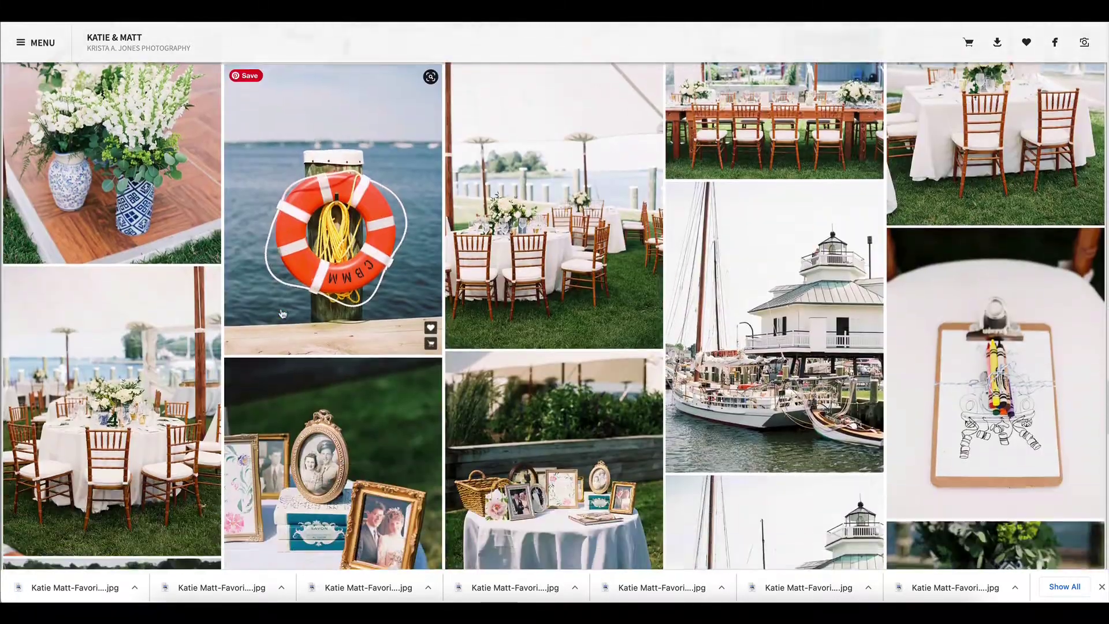
pyautogui.click(519, 212)
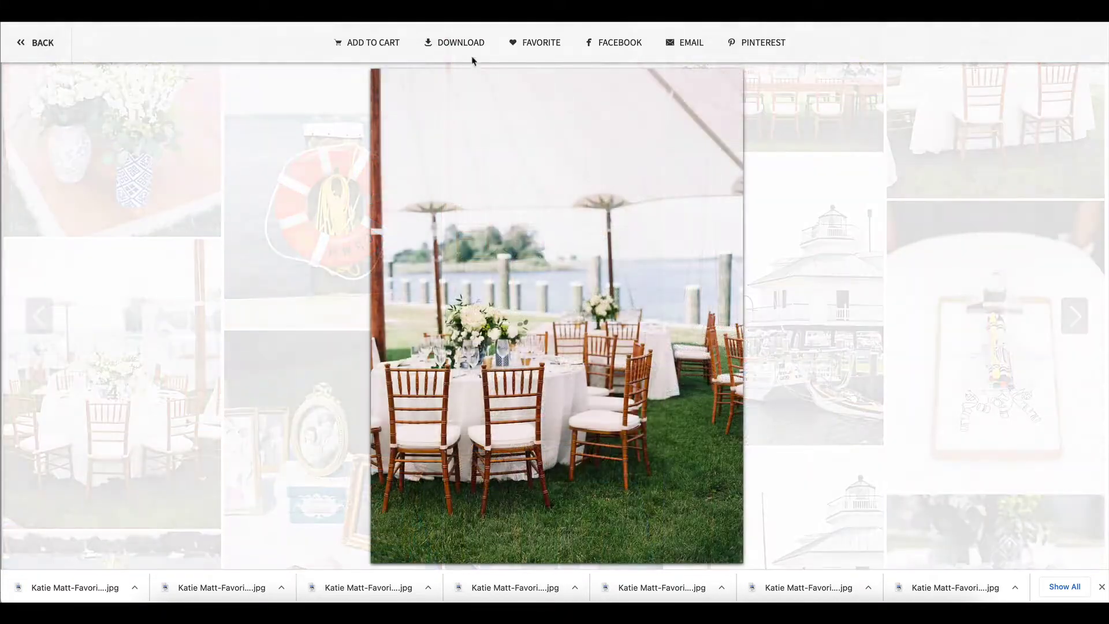
pyautogui.click(452, 42)
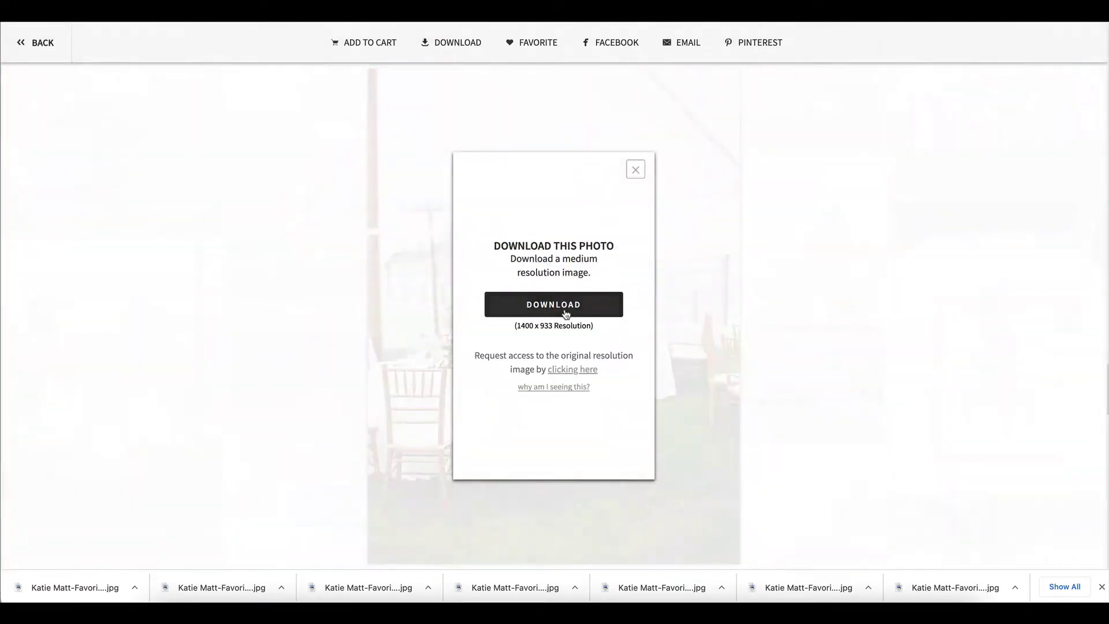
pyautogui.press('Escape')
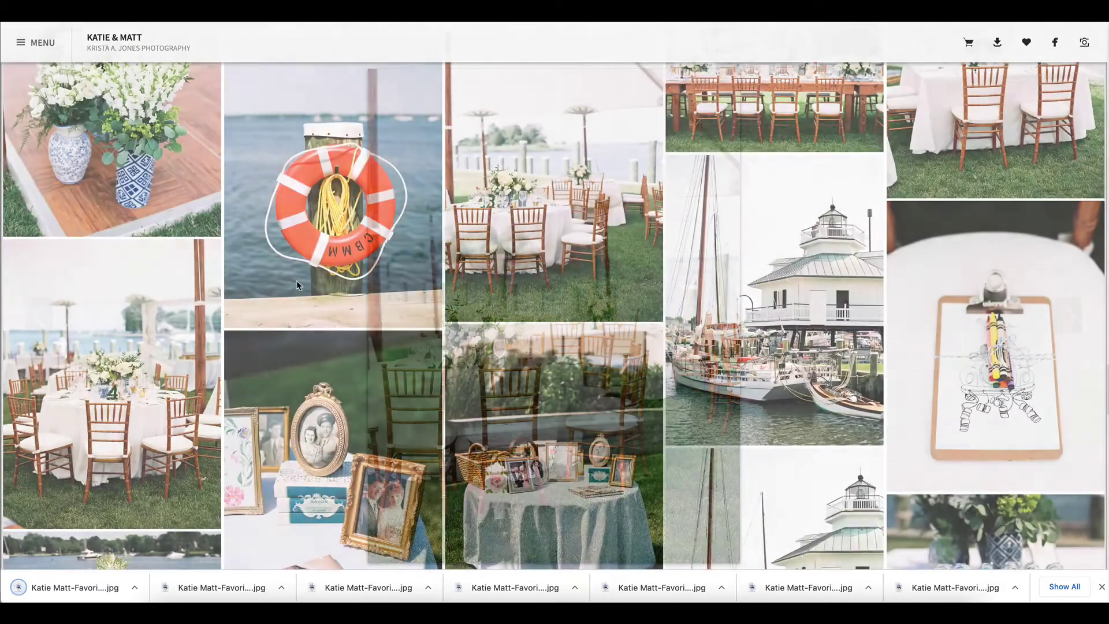
# - Download the photos of the bride with her bridesmaids and of the couple in front of the blue Volkswagen van, and return to the gallery
pyautogui.scroll(-3, 297, 280)
pyautogui.scroll(-8, 298, 287)
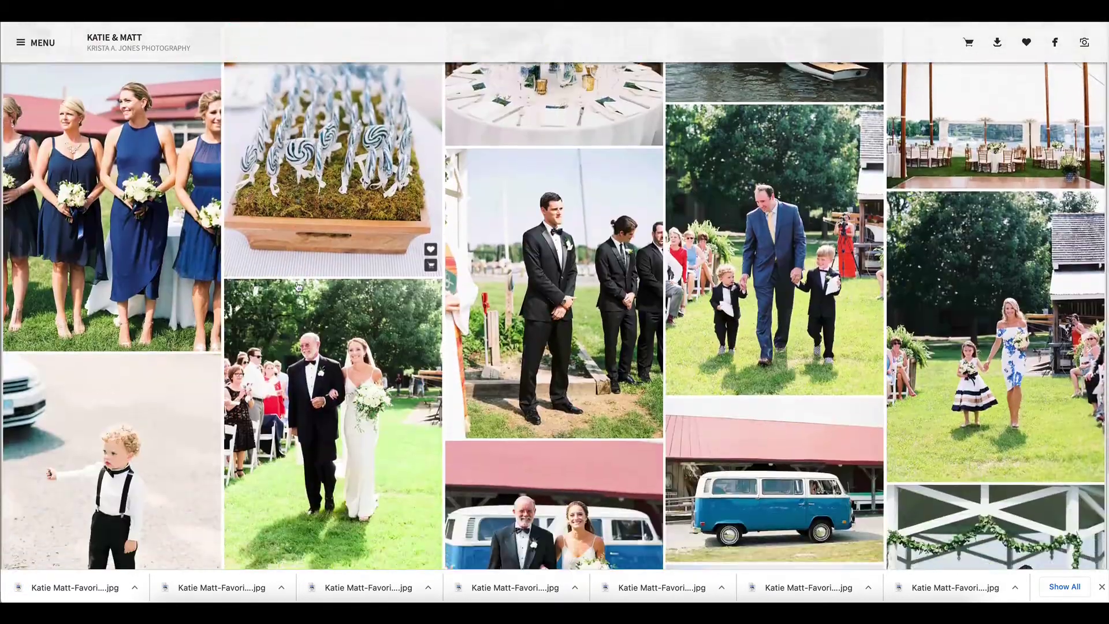
pyautogui.scroll(-2, 562, 171)
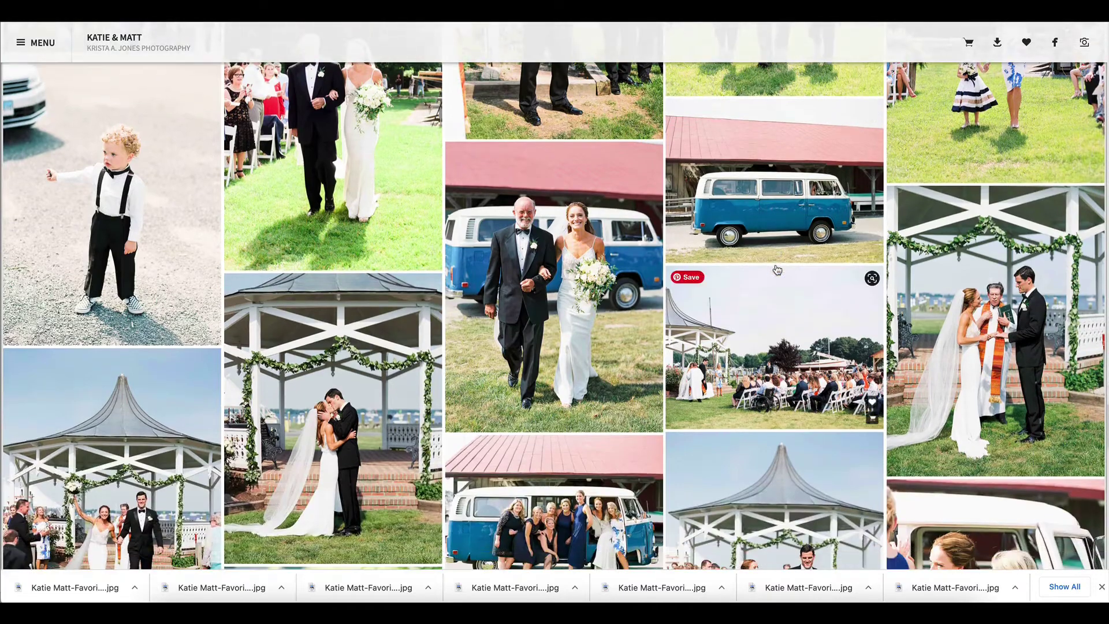
pyautogui.scroll(3, 777, 270)
pyautogui.scroll(-8, 774, 270)
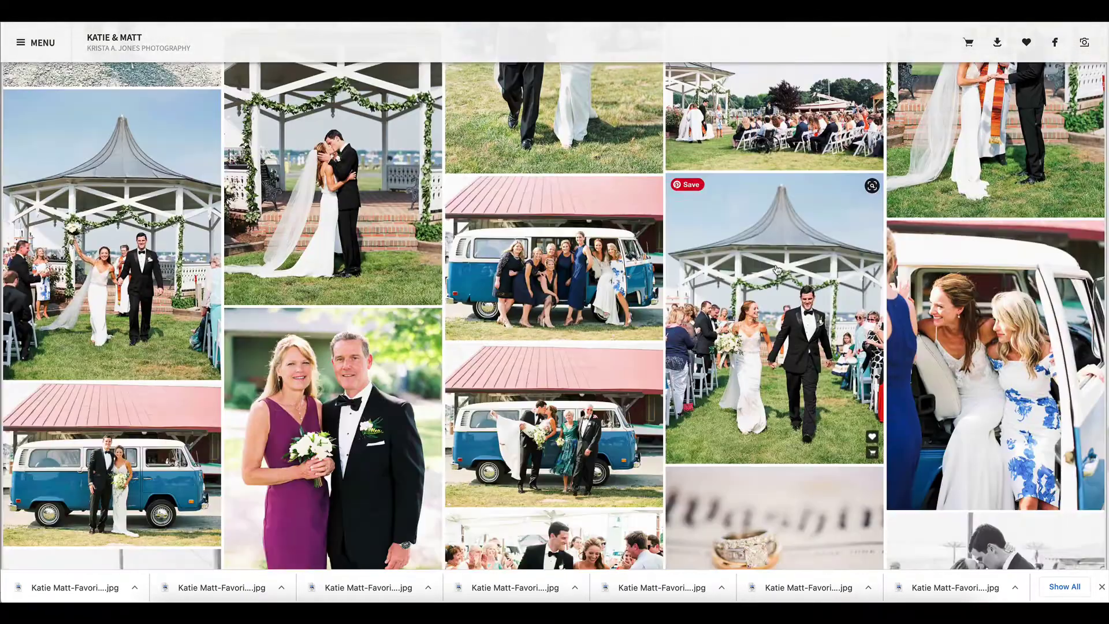
pyautogui.click(562, 255)
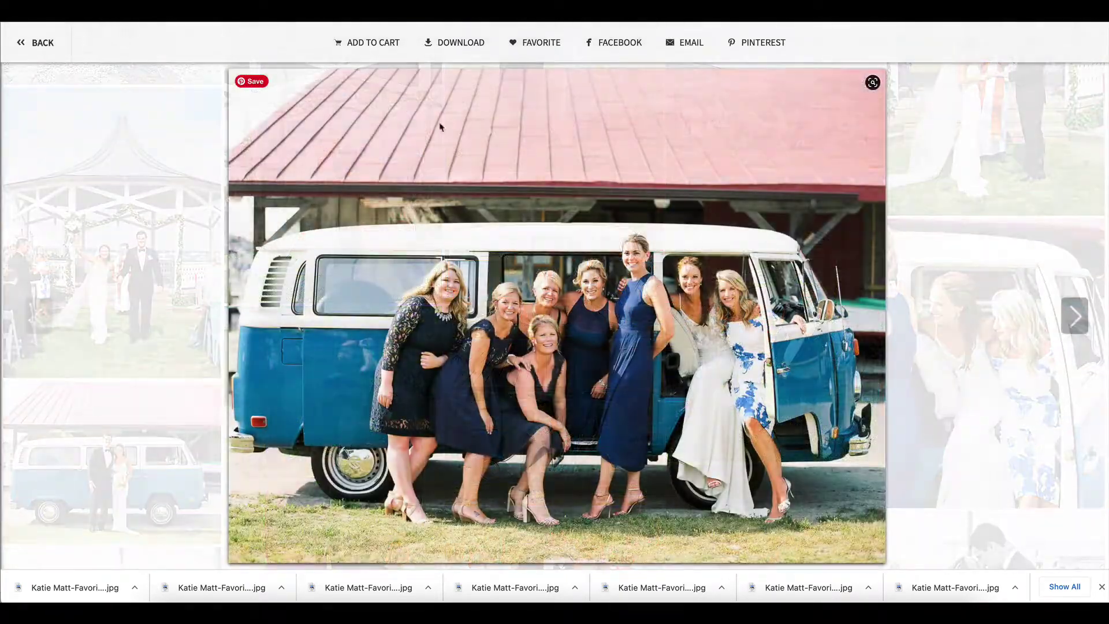
pyautogui.click(454, 43)
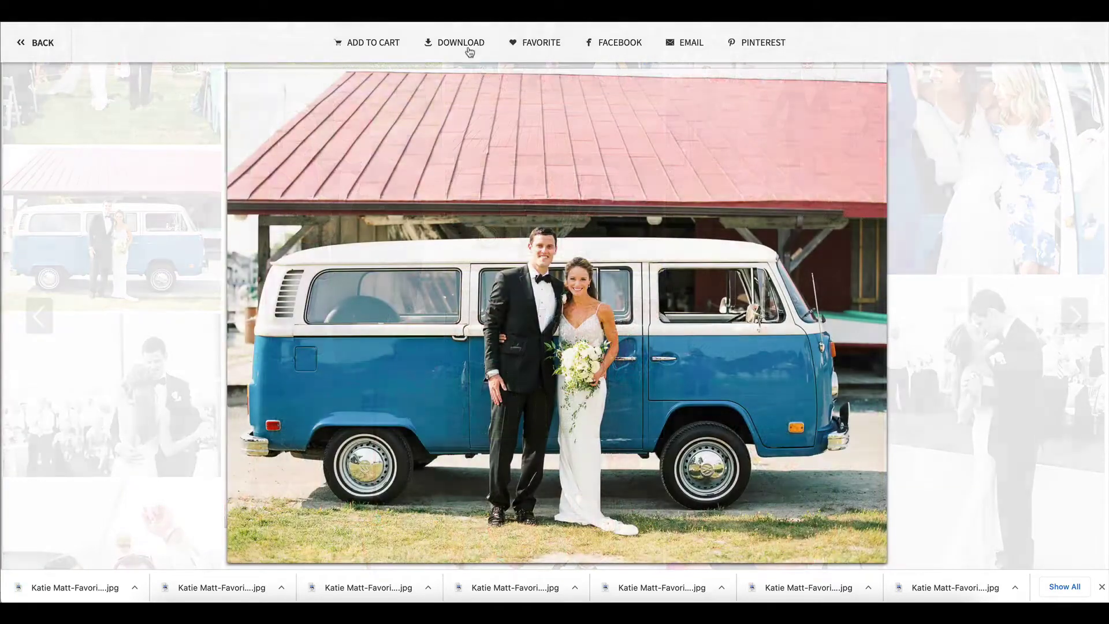
pyautogui.click(465, 44)
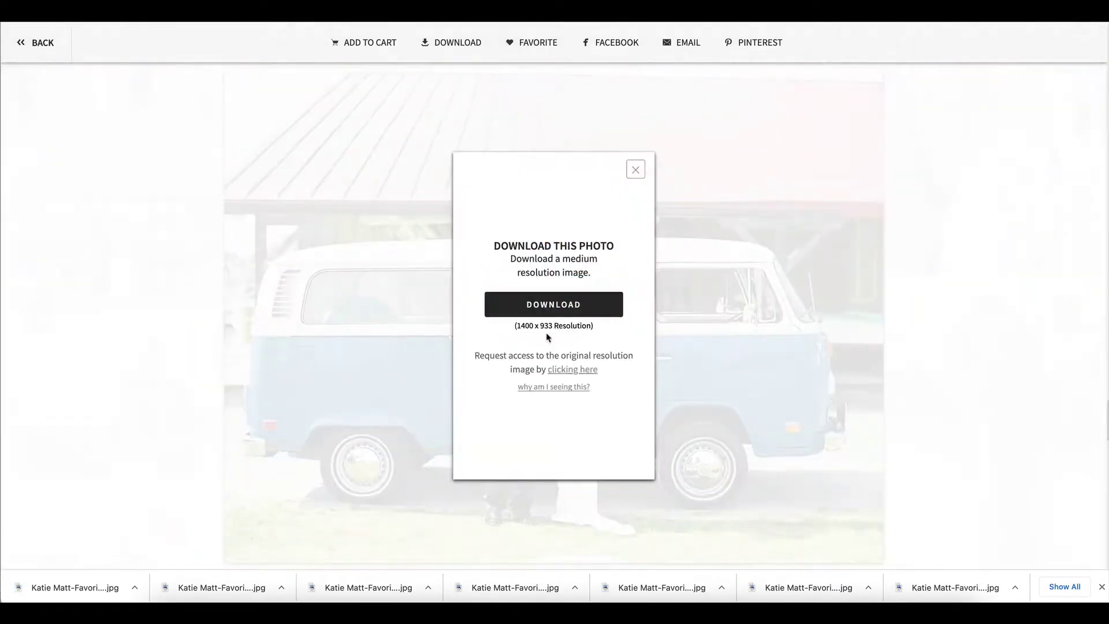
pyautogui.click(636, 170)
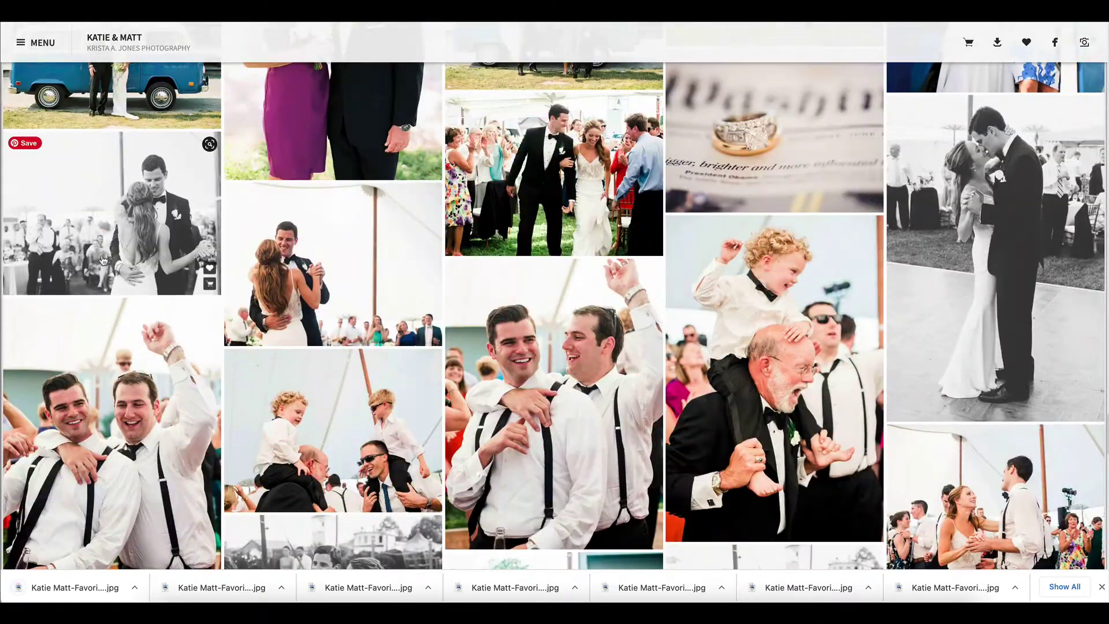
# - Download the vertical photo of the couple nuzzling beside the sailboat on the wooden dock, and return to the gallery
pyautogui.scroll(-6, 103, 260)
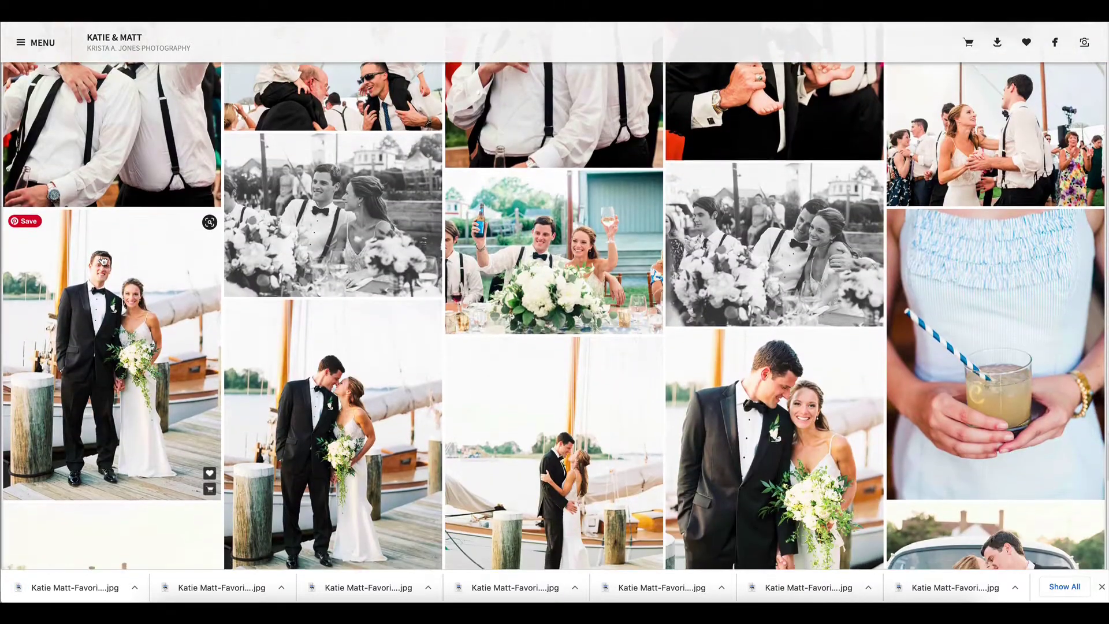
pyautogui.scroll(-3, 103, 260)
pyautogui.scroll(-1, 103, 260)
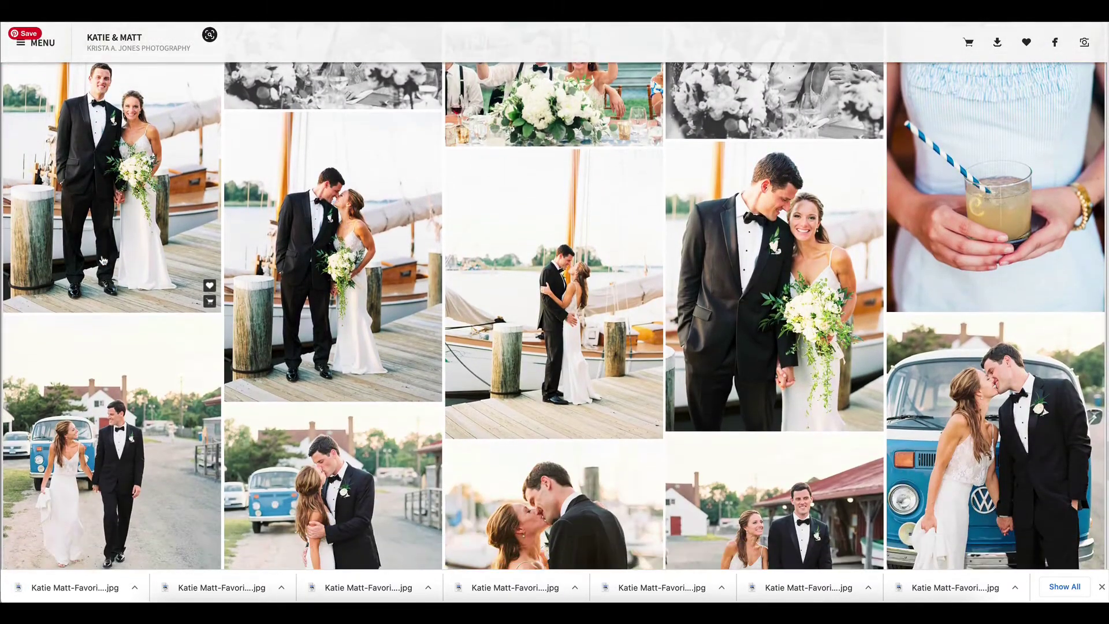
pyautogui.click(358, 247)
pyautogui.click(460, 44)
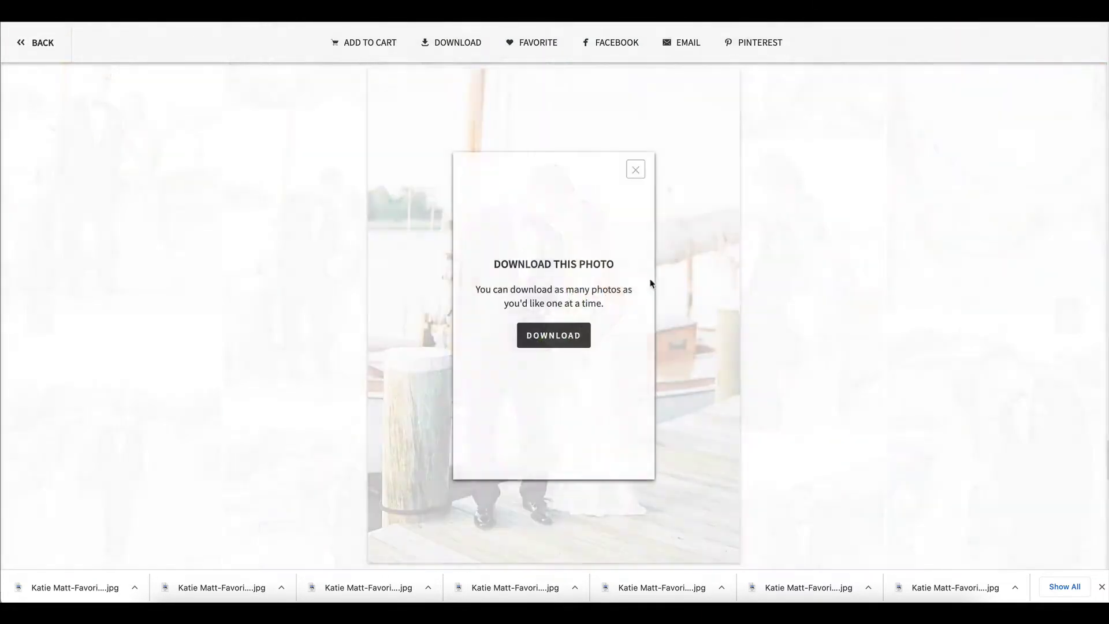
pyautogui.click(578, 339)
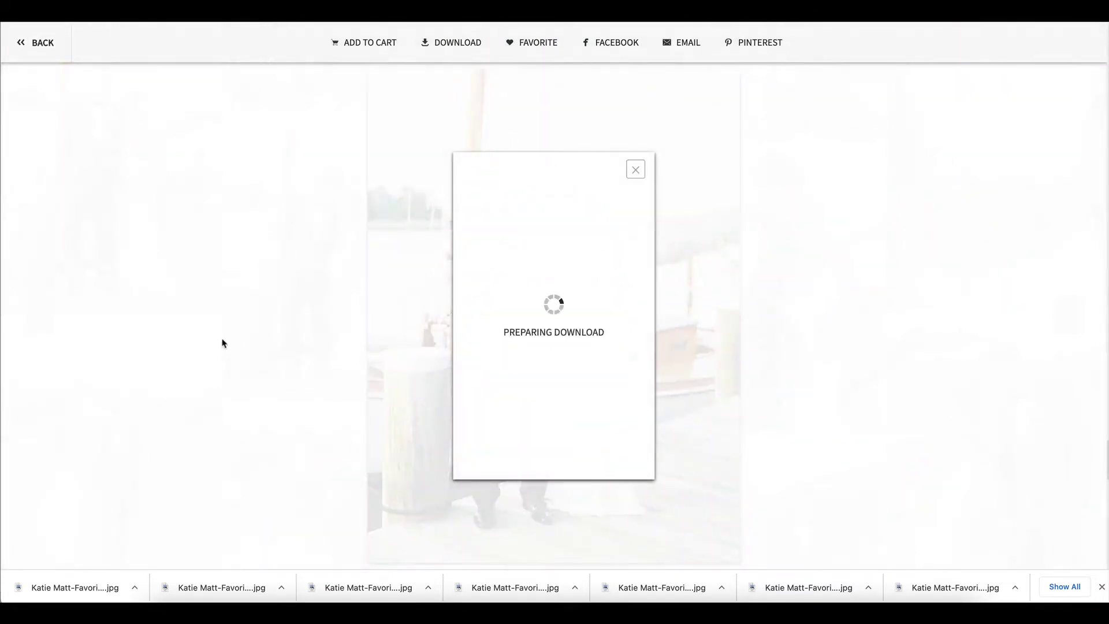
pyautogui.press('Escape')
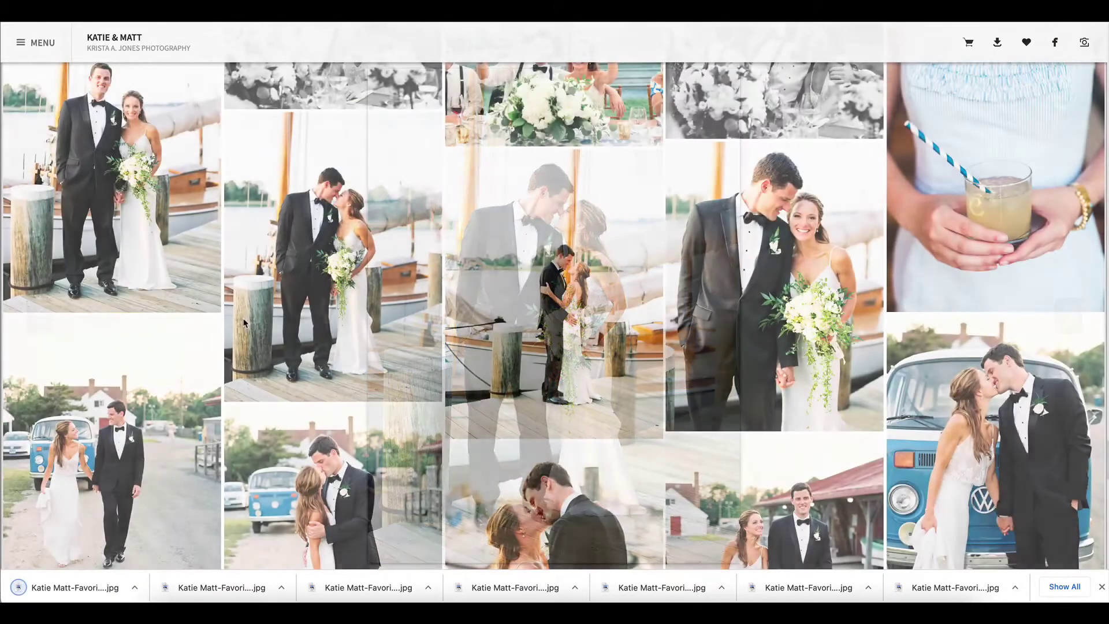
# - Download the photo of the couple kissing on the gravel road with the blue van behind them, and return to the gallery
pyautogui.scroll(-3, 244, 323)
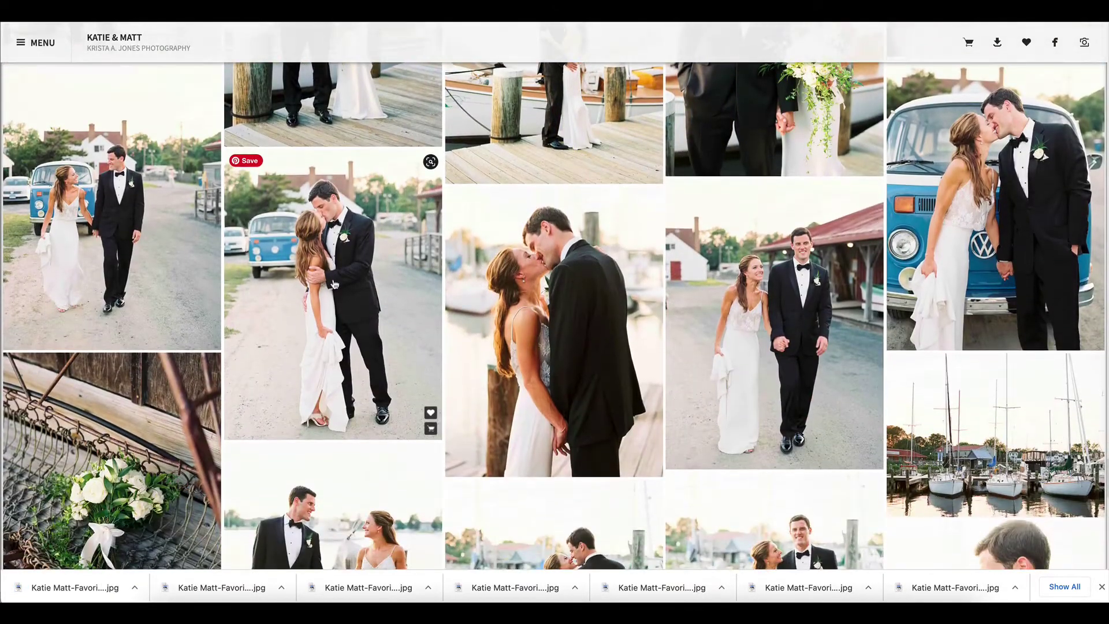
pyautogui.click(333, 285)
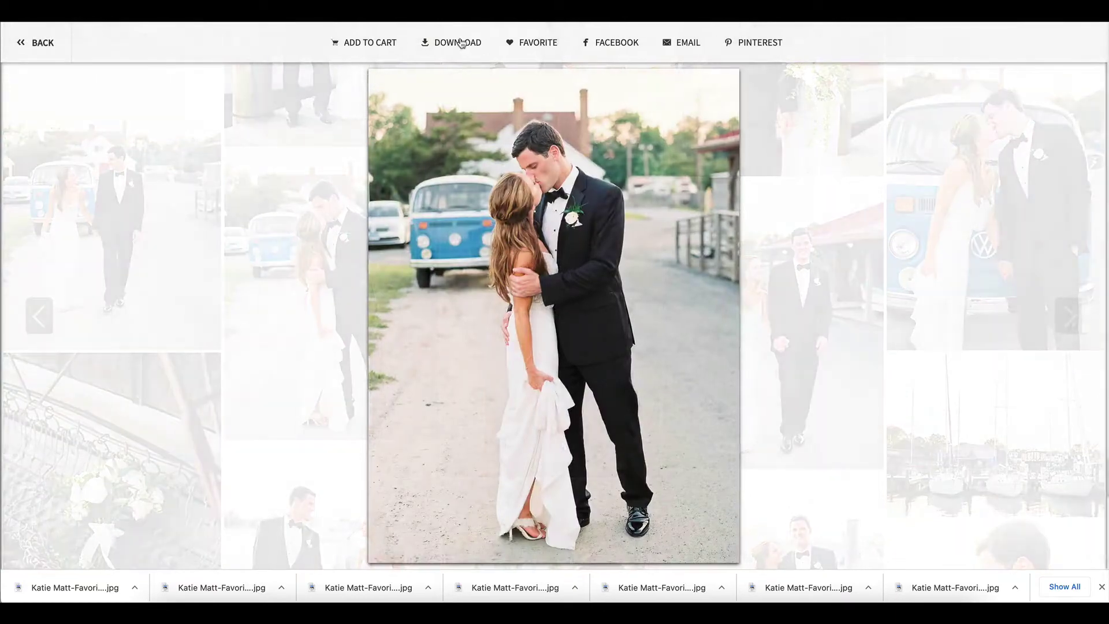
pyautogui.click(439, 42)
pyautogui.click(560, 334)
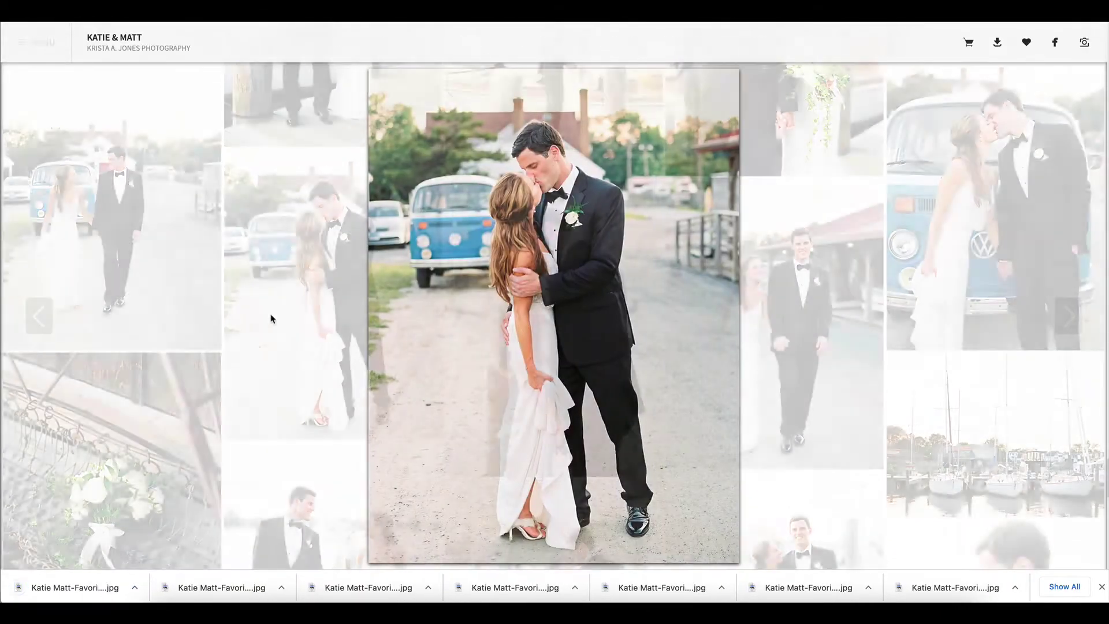
# - Download the medium-resolution vertical sailboat photo and the horizontal photo of a distant sailboat on calm water, returning to the gallery after each
pyautogui.scroll(-9, 525, 301)
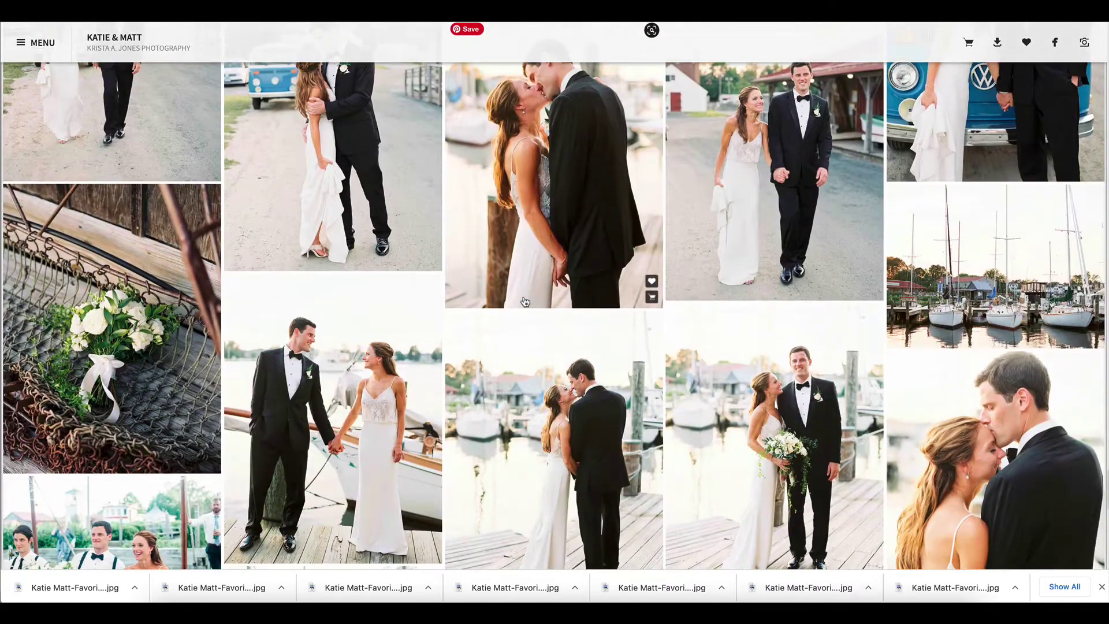
pyautogui.scroll(-10, 525, 301)
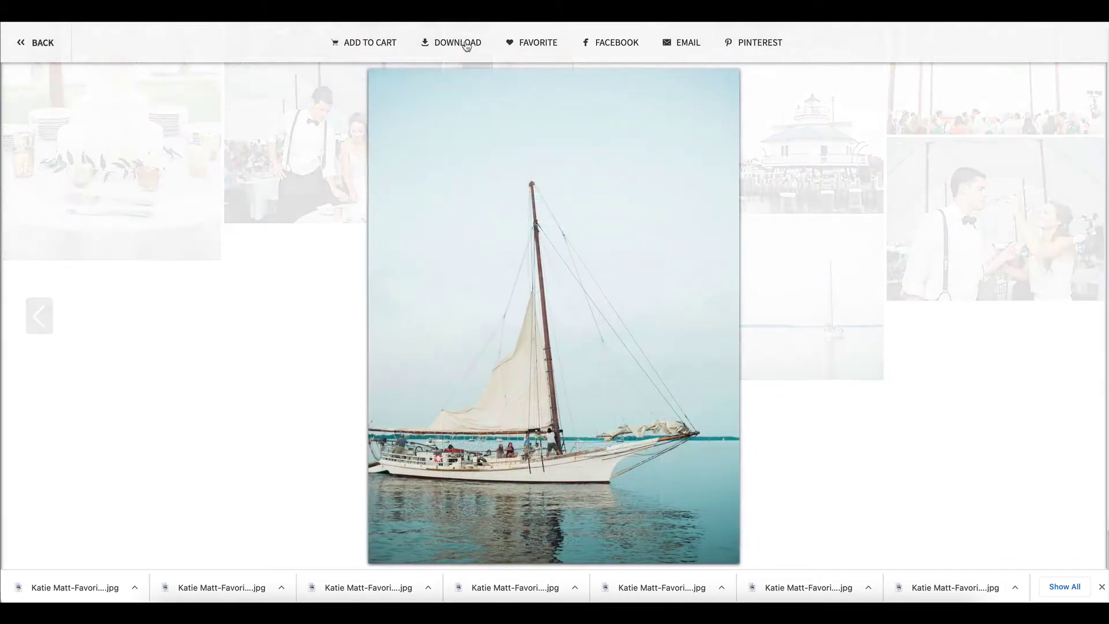
pyautogui.click(467, 43)
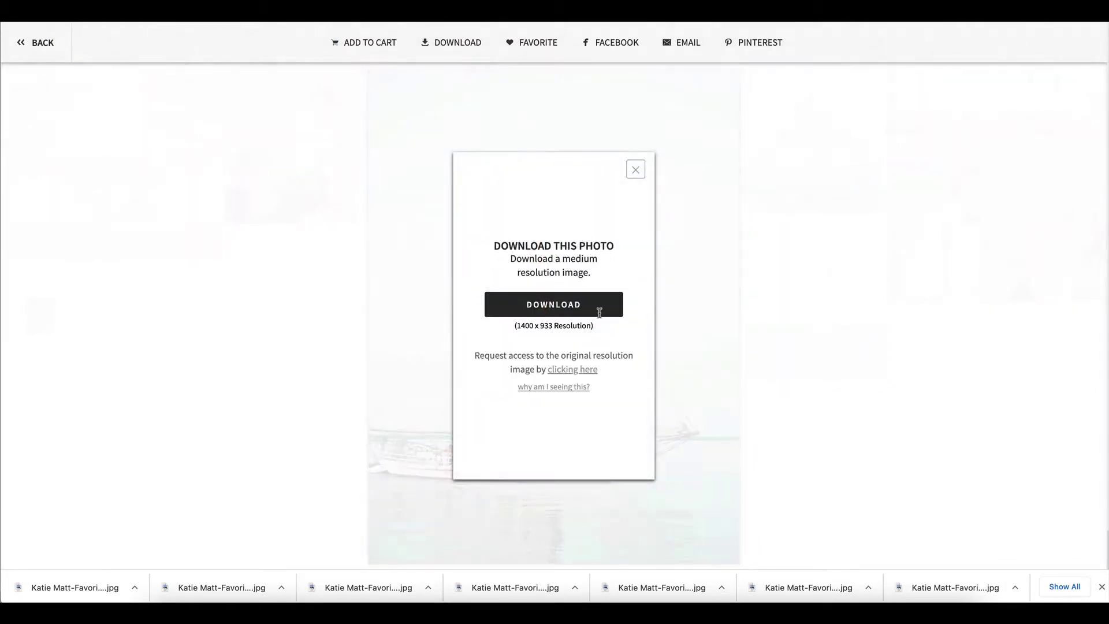
pyautogui.click(575, 317)
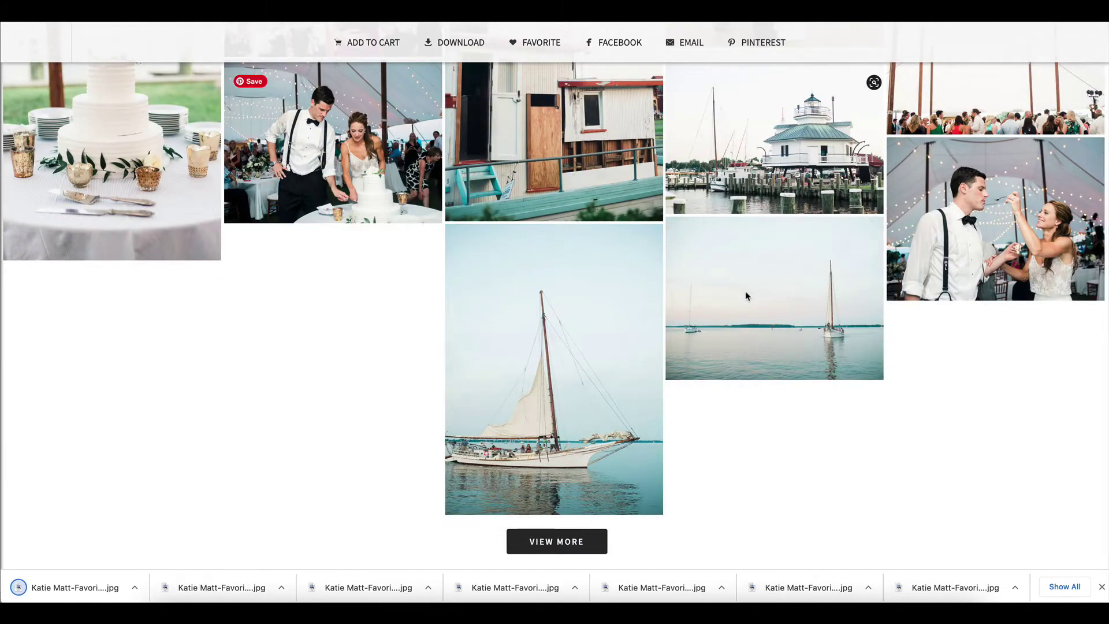
pyautogui.click(746, 296)
pyautogui.click(449, 44)
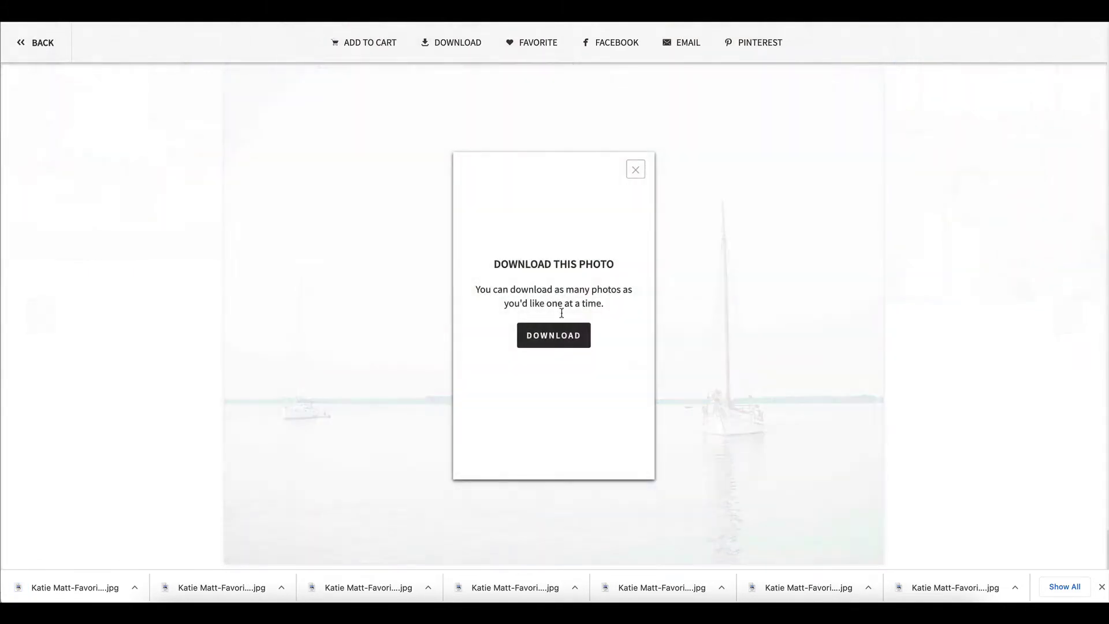
pyautogui.click(570, 343)
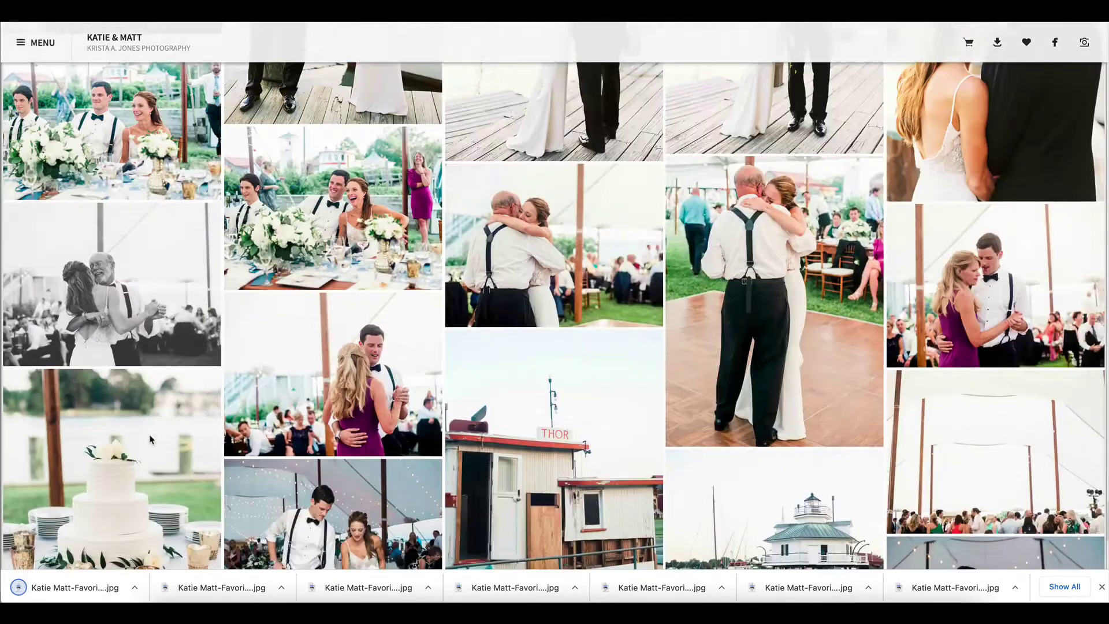
# - Download the dockside photo of the smiling bride holding her bouquet with the groom leaning toward her, and return to the gallery
pyautogui.scroll(5, 150, 440)
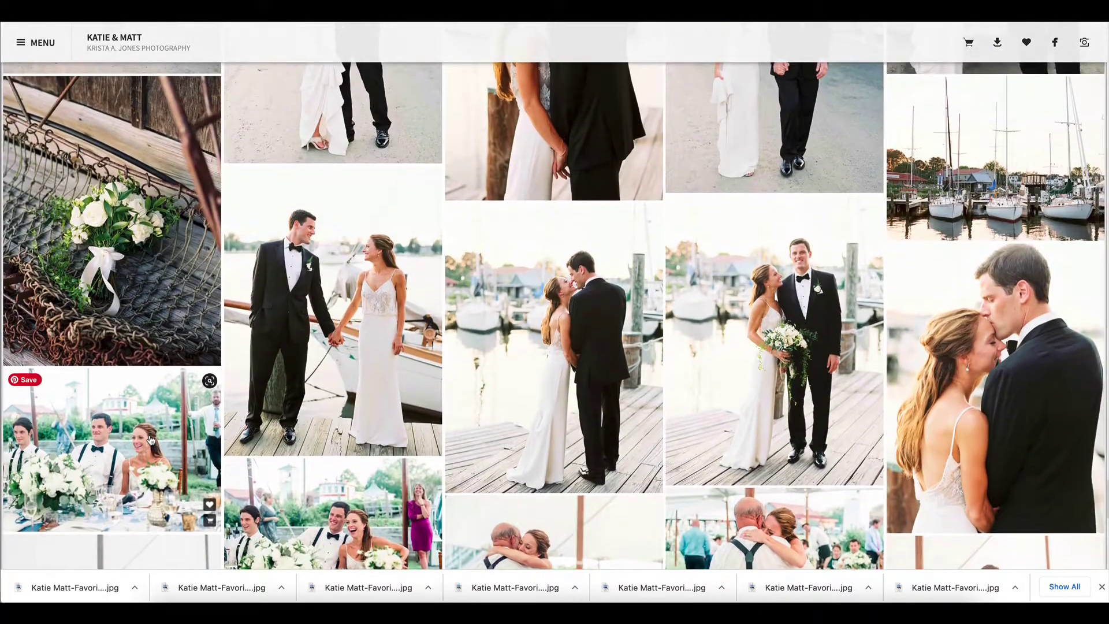
pyautogui.scroll(7, 150, 439)
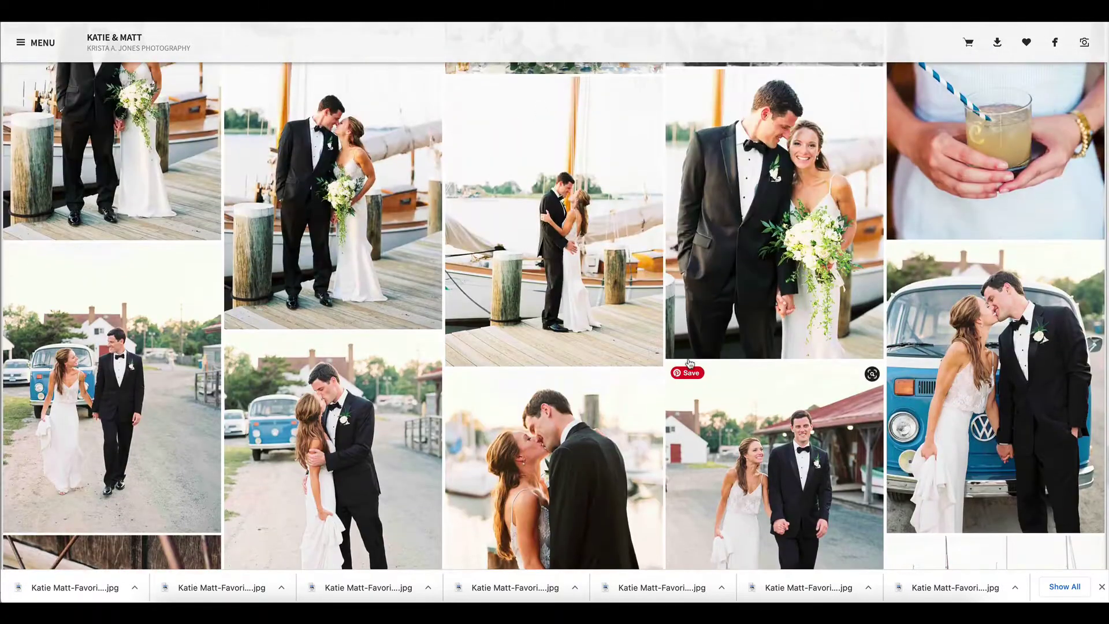
pyautogui.scroll(-1, 690, 363)
pyautogui.scroll(3, 943, 275)
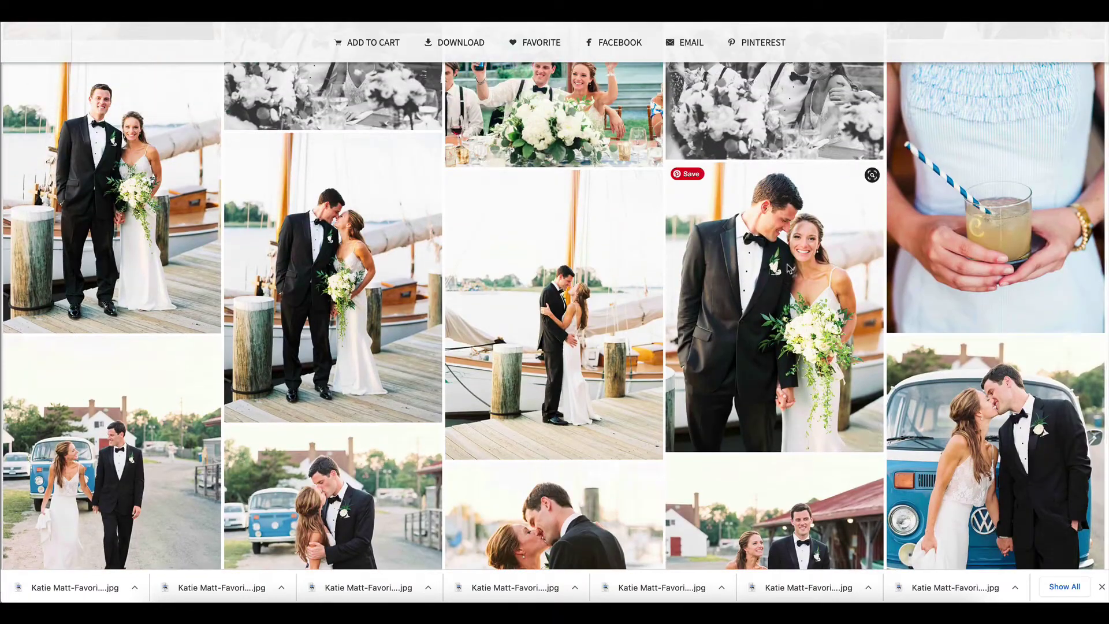
pyautogui.click(790, 268)
pyautogui.click(456, 43)
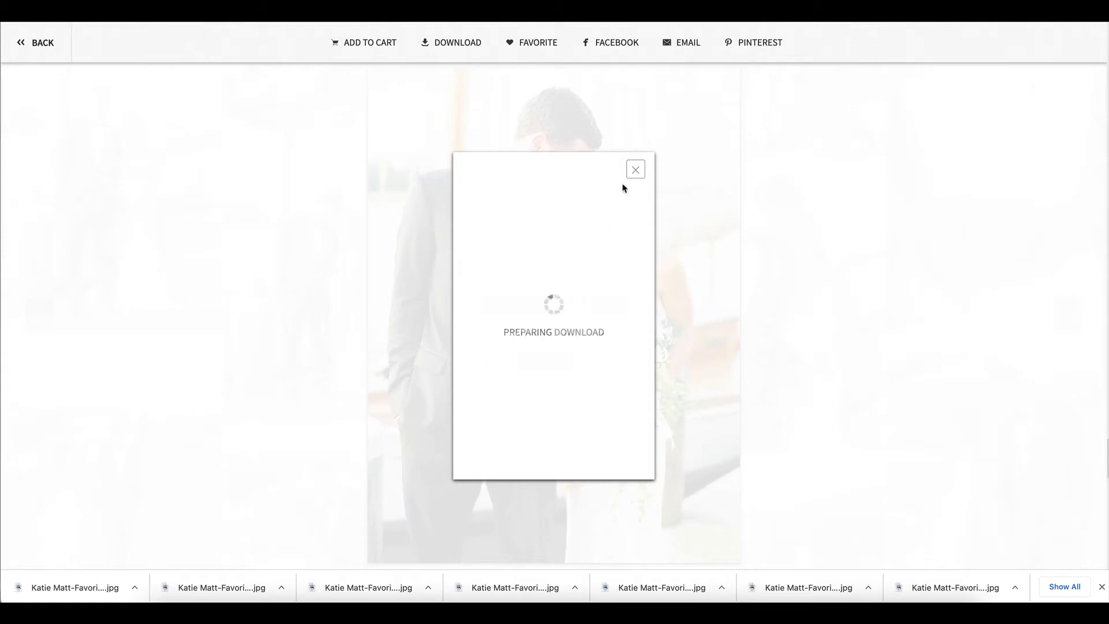
pyautogui.click(636, 170)
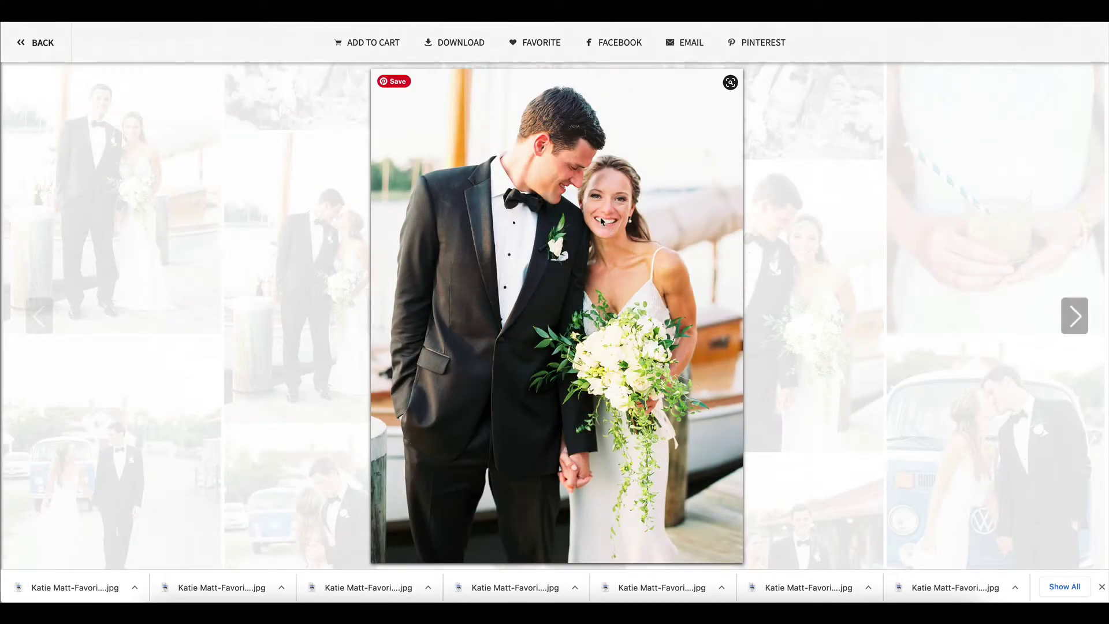
pyautogui.click(257, 306)
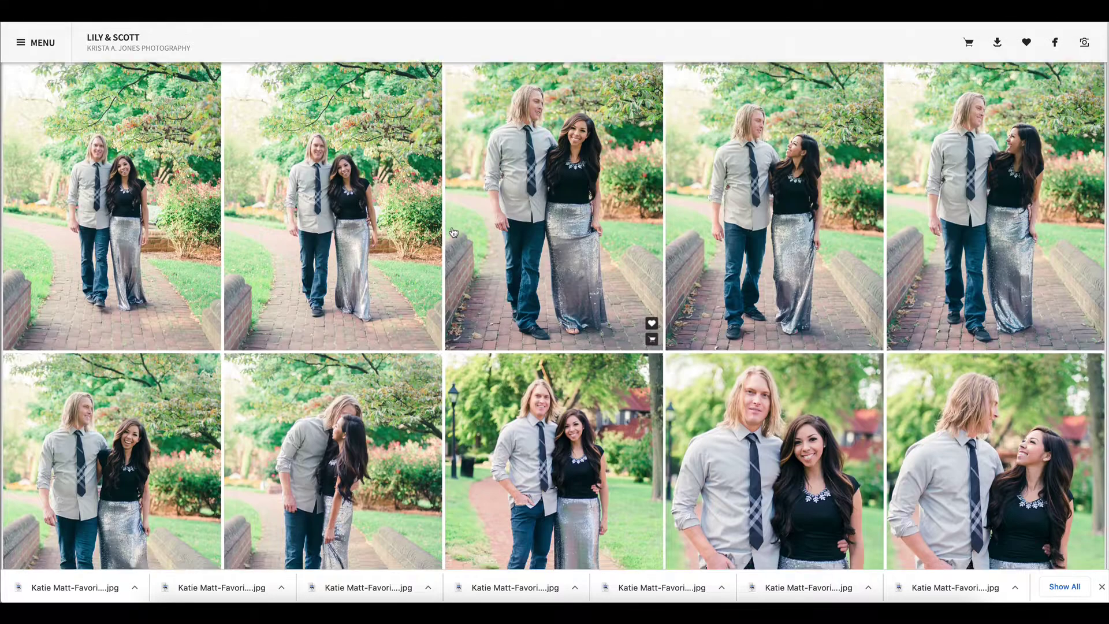
# - In the engagement gallery, download the close-up of the smiling woman holding her partner's arm before the green door, and return to the gallery
pyautogui.scroll(-8, 453, 232)
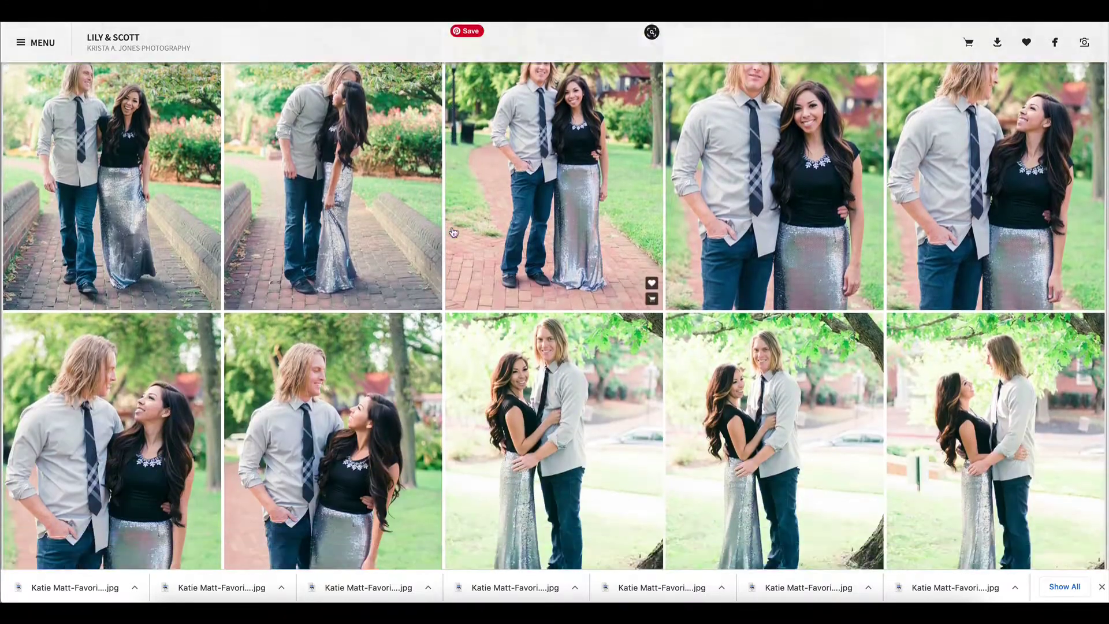
pyautogui.scroll(-10, 453, 232)
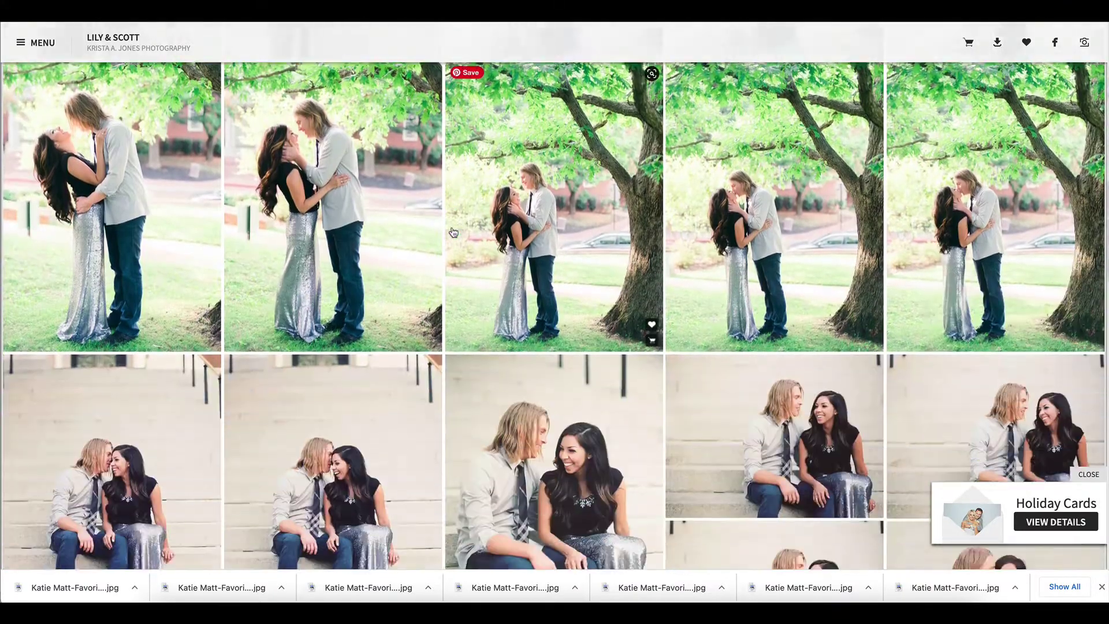
pyautogui.scroll(-5, 453, 232)
pyautogui.scroll(-1, 454, 233)
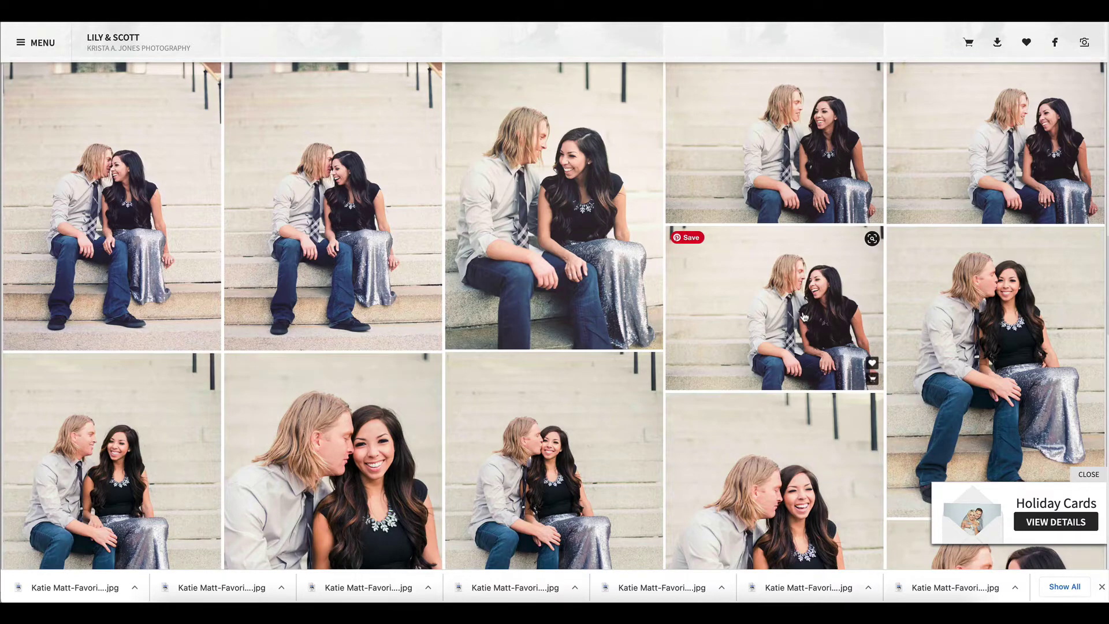
pyautogui.scroll(-5, 803, 316)
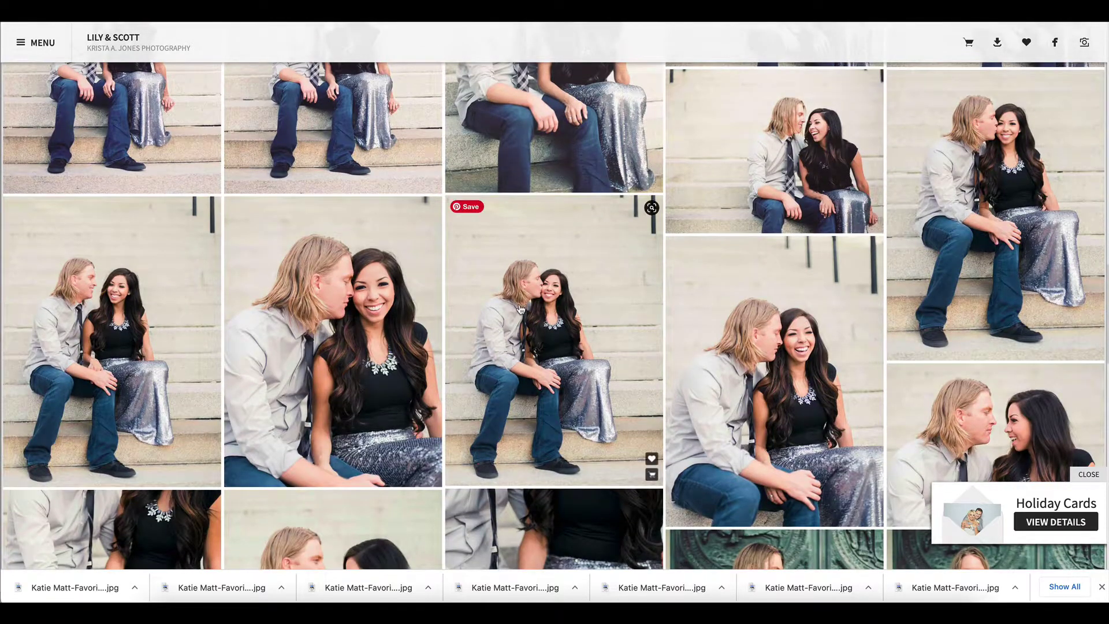
pyautogui.scroll(-4, 520, 309)
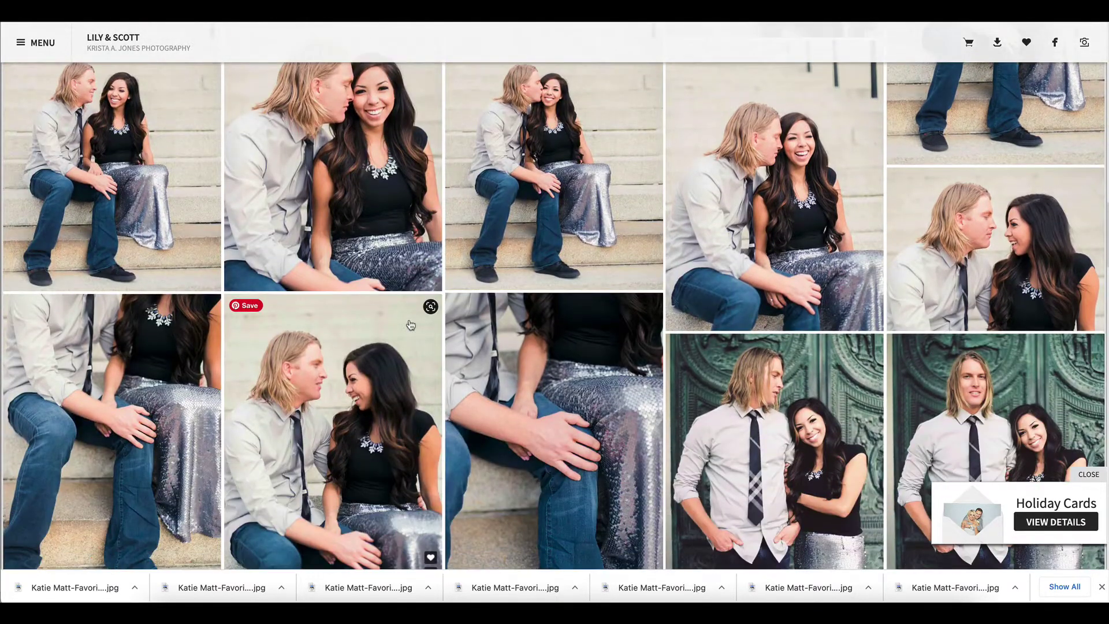
pyautogui.scroll(-7, 410, 325)
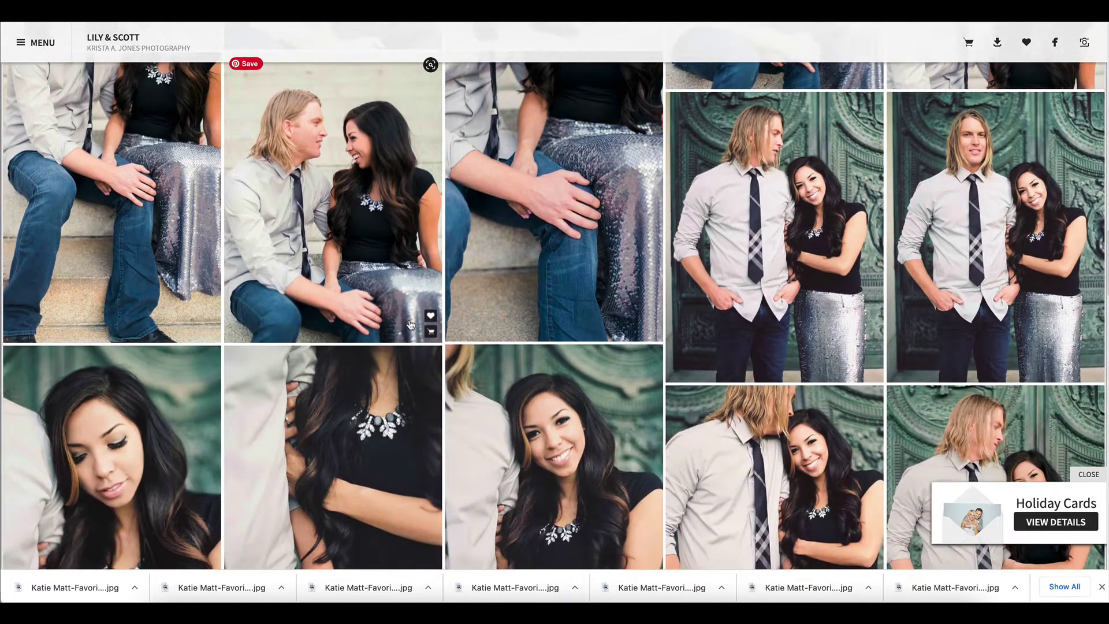
pyautogui.scroll(-6, 456, 284)
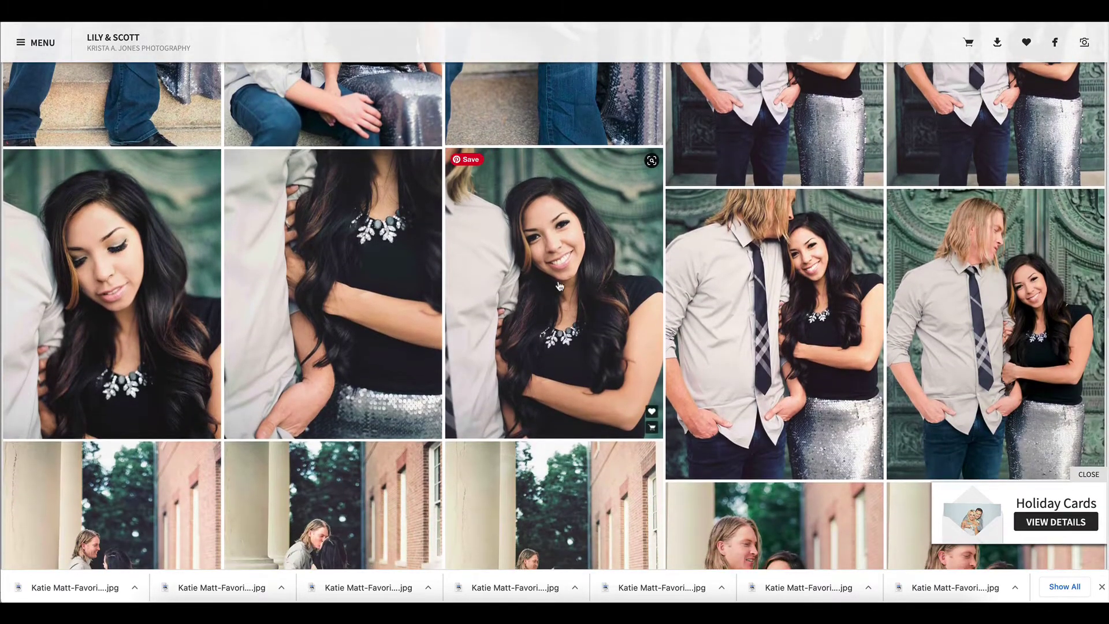
pyautogui.click(560, 285)
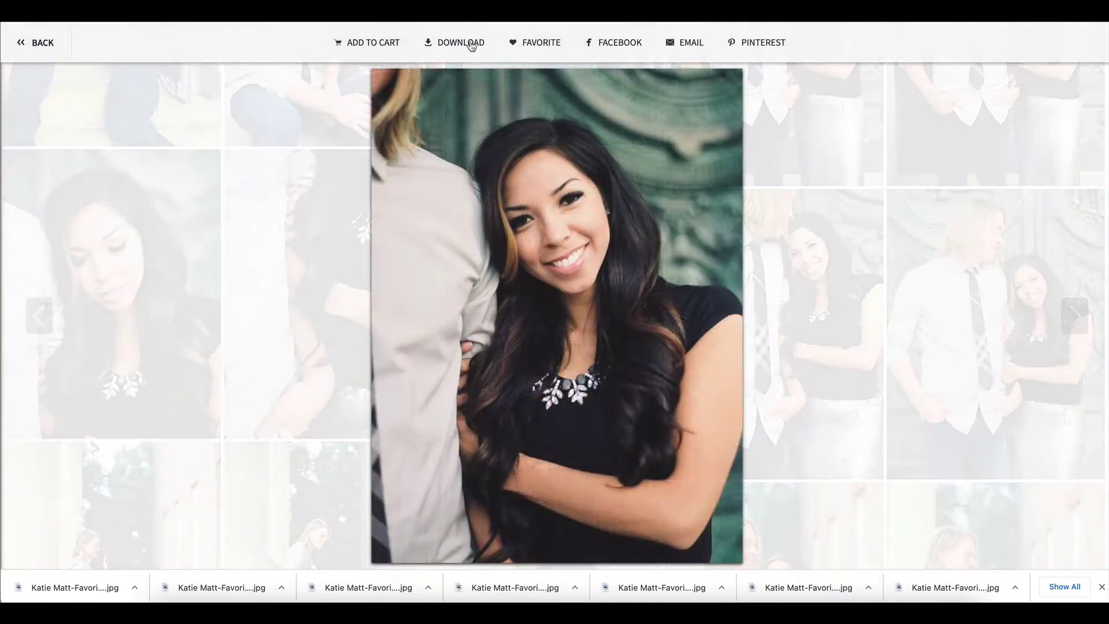
pyautogui.click(472, 44)
pyautogui.click(585, 328)
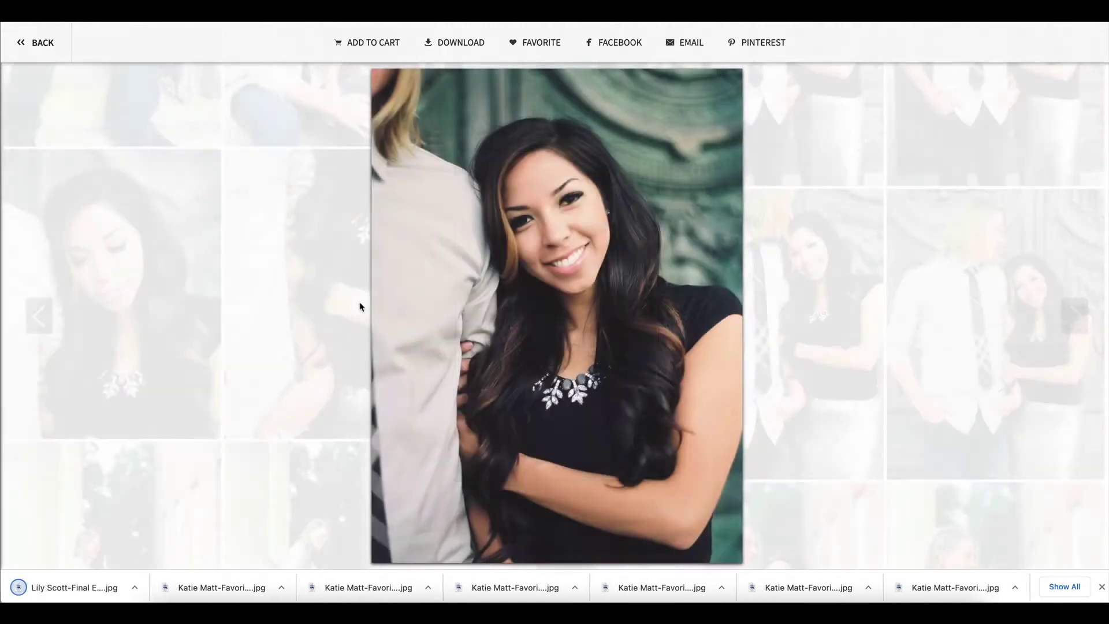
pyautogui.click(361, 308)
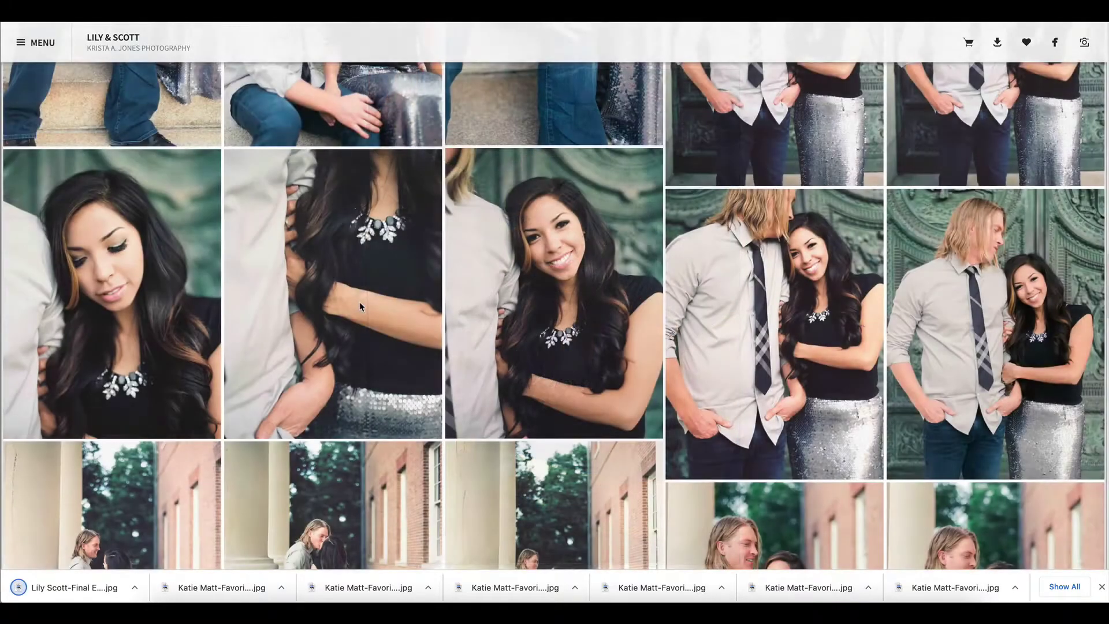
# - Download the horizontal photo of the couple holding hands before the stone balustrade, gazing at each other, and return to the gallery
pyautogui.scroll(-5, 360, 301)
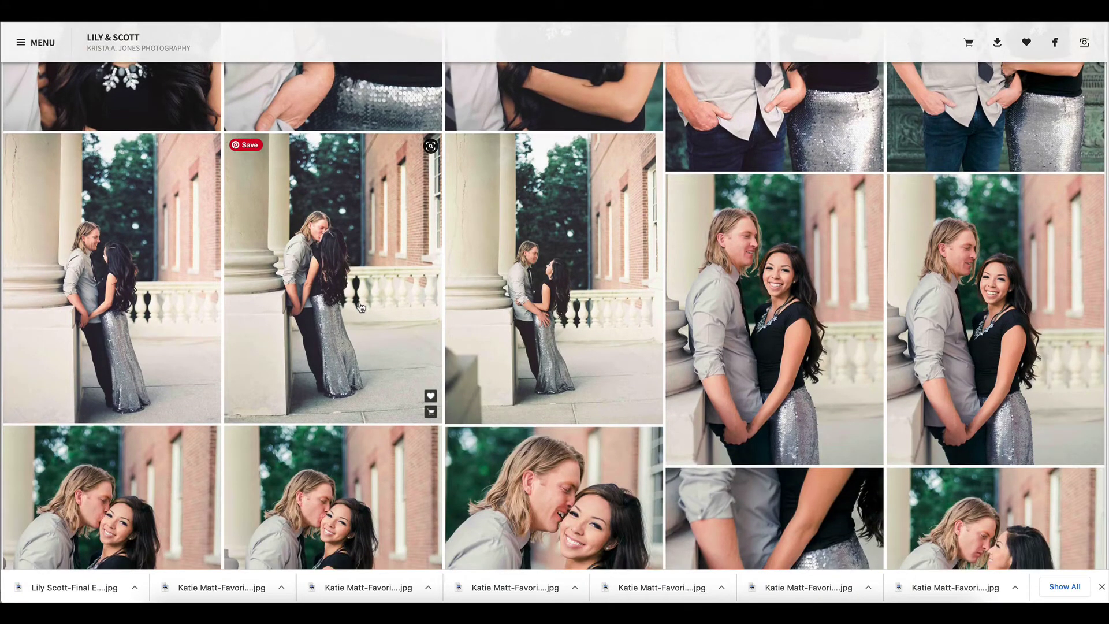
pyautogui.scroll(-5, 361, 308)
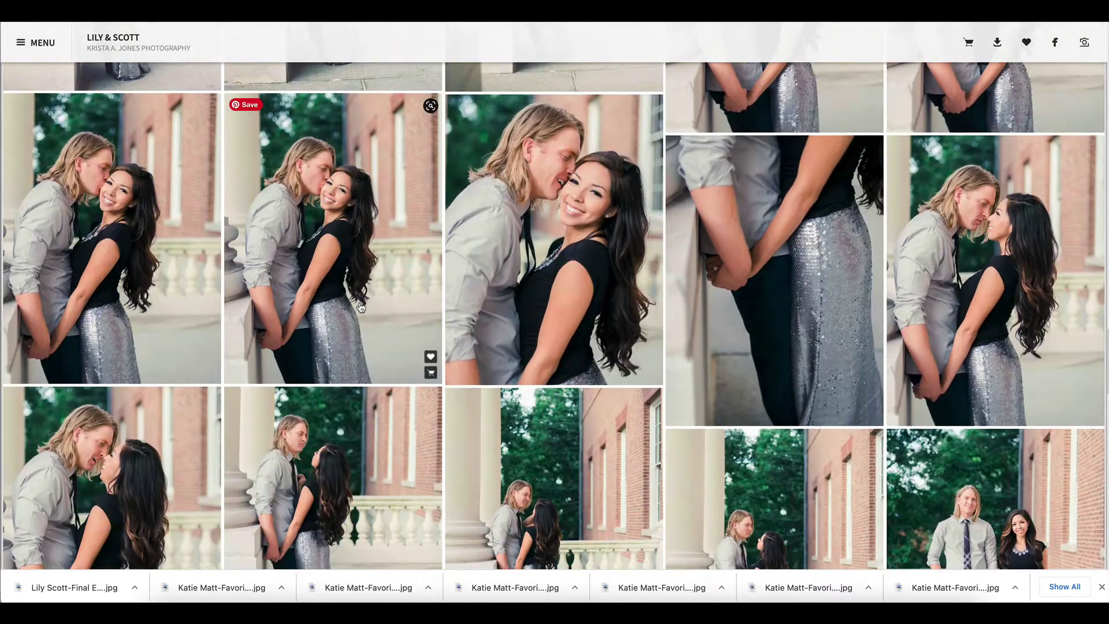
pyautogui.scroll(-10, 361, 308)
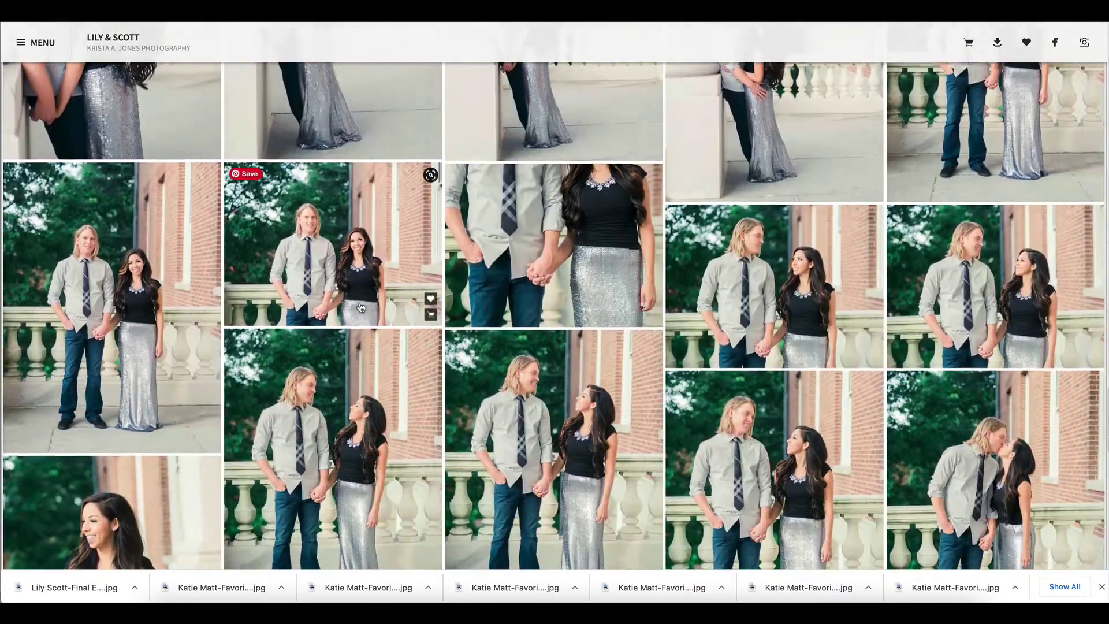
pyautogui.scroll(-1, 361, 307)
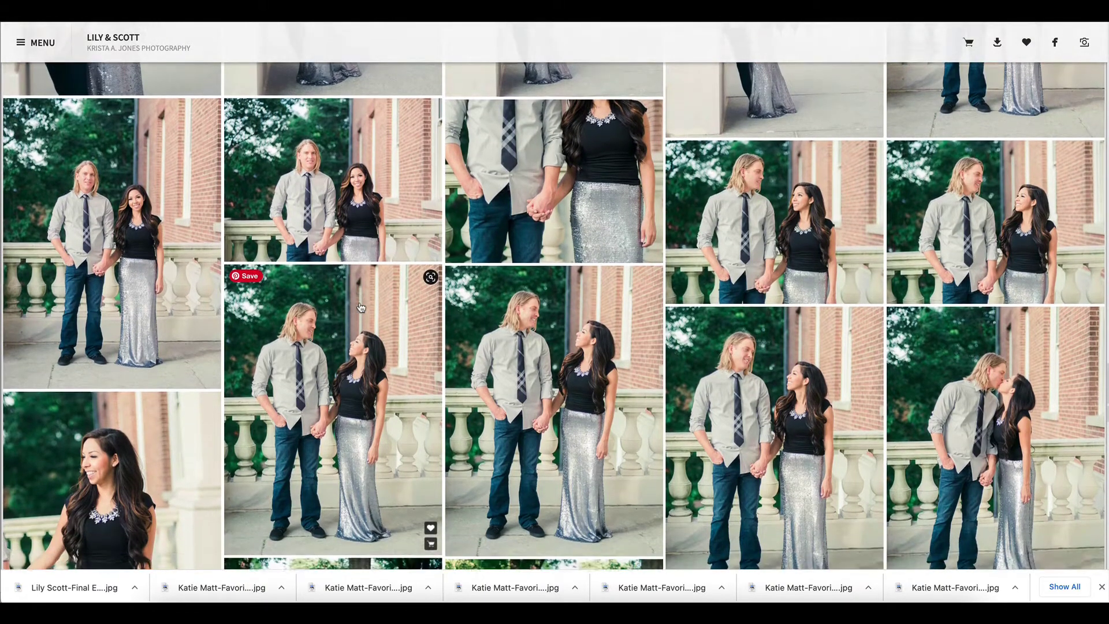
pyautogui.click(1038, 263)
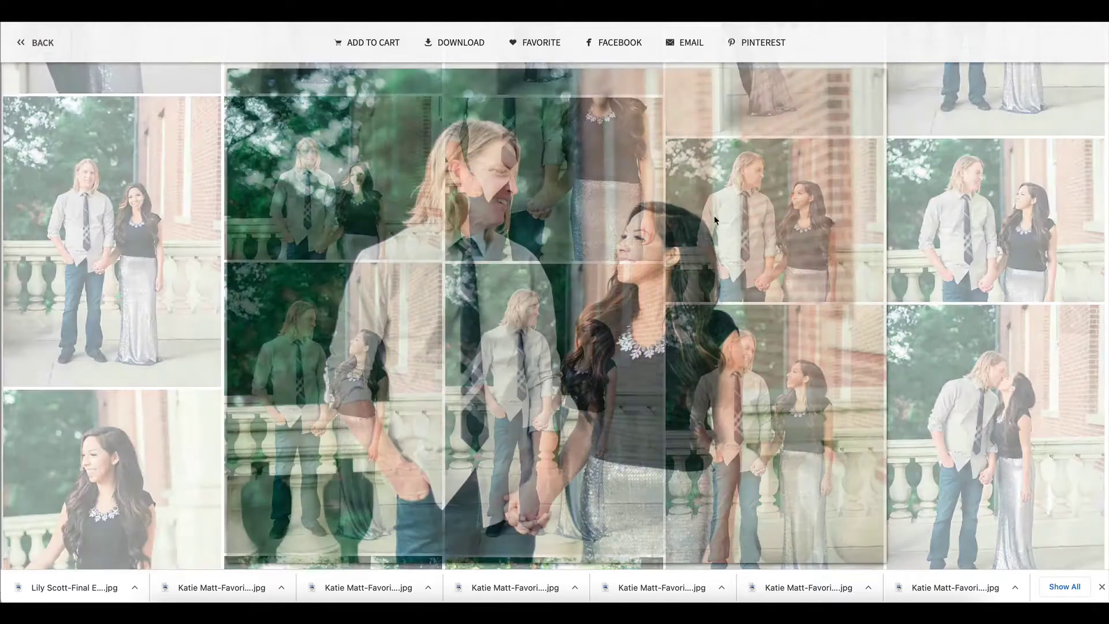
pyautogui.click(469, 47)
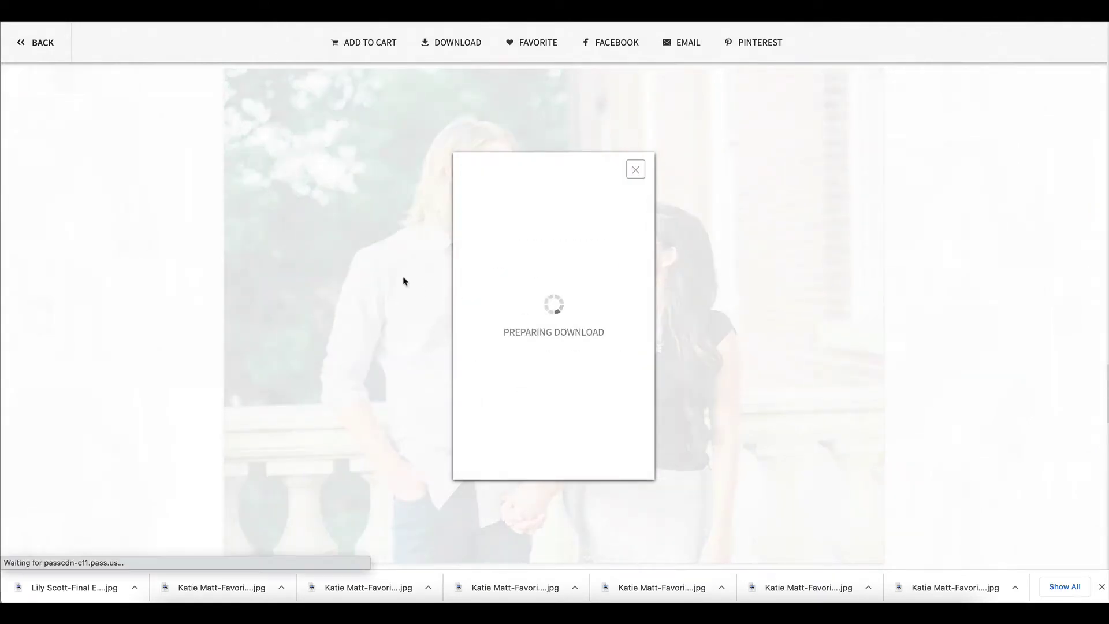
pyautogui.press('Escape')
pyautogui.press('Escape')
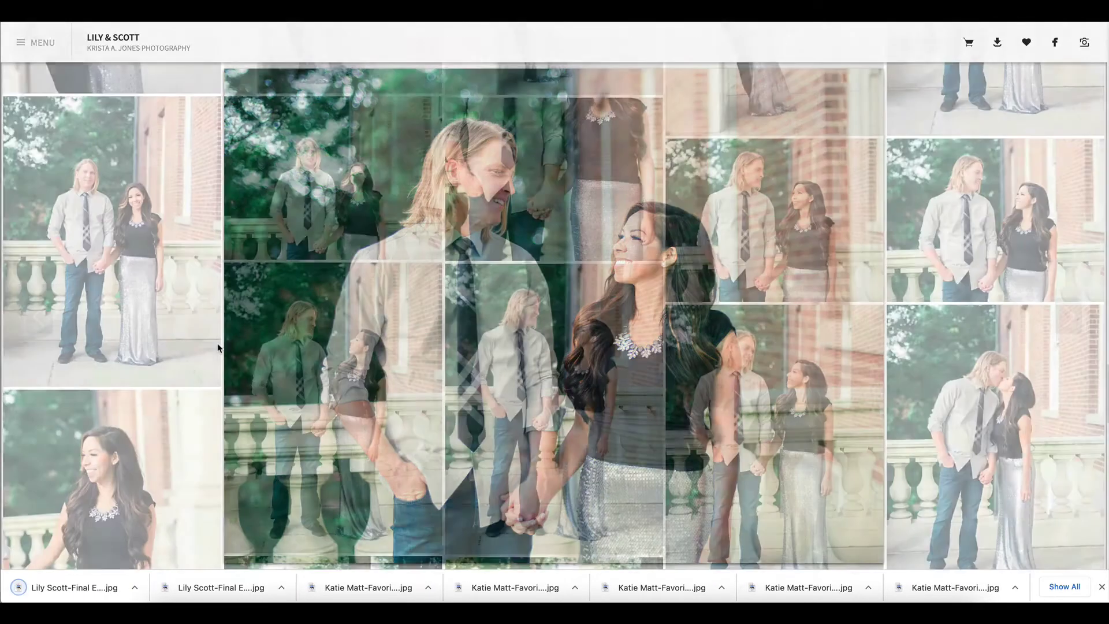
# - Download the full-length photo of the man kissing the laughing woman's cheek before the tall grasses and brick building, and return to the gallery
pyautogui.scroll(-8, 218, 348)
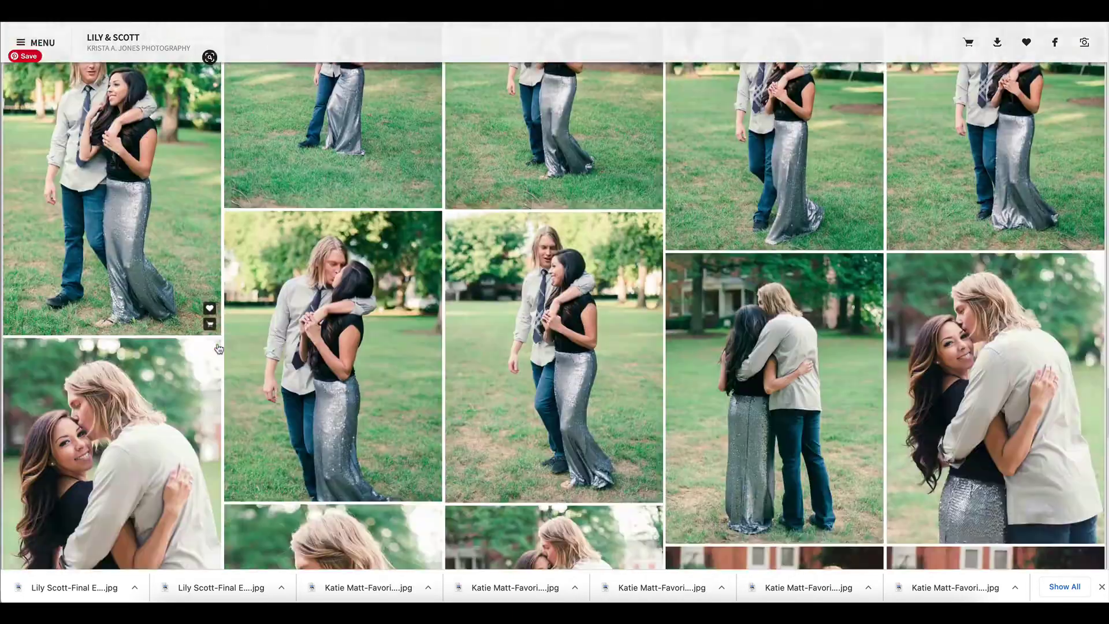
pyautogui.scroll(-10, 219, 348)
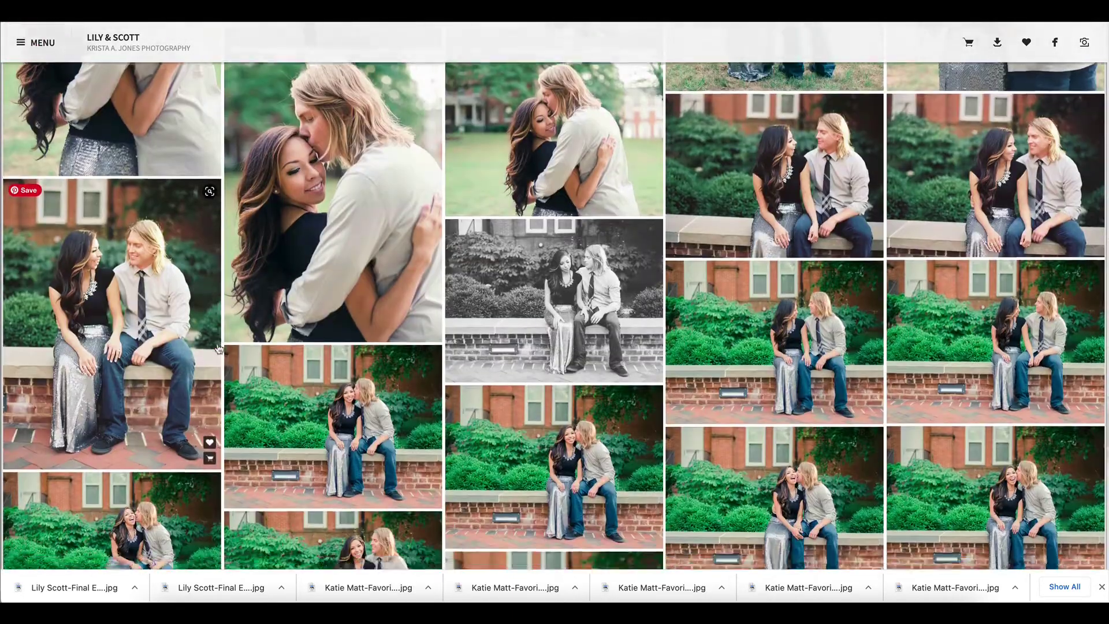
pyautogui.scroll(-4, 218, 349)
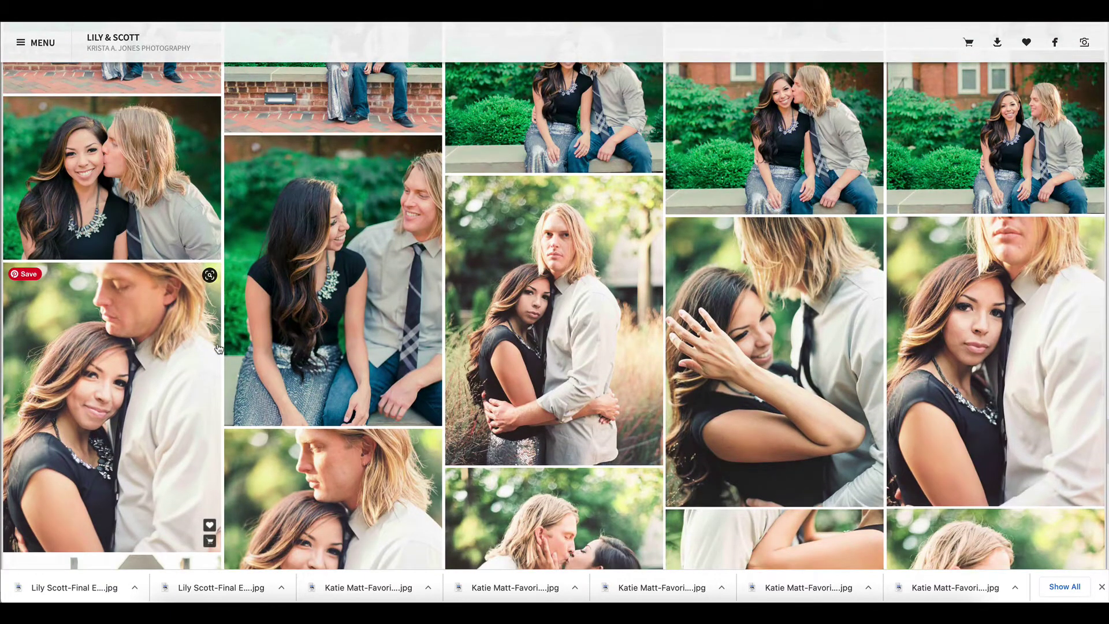
pyautogui.scroll(-6, 219, 349)
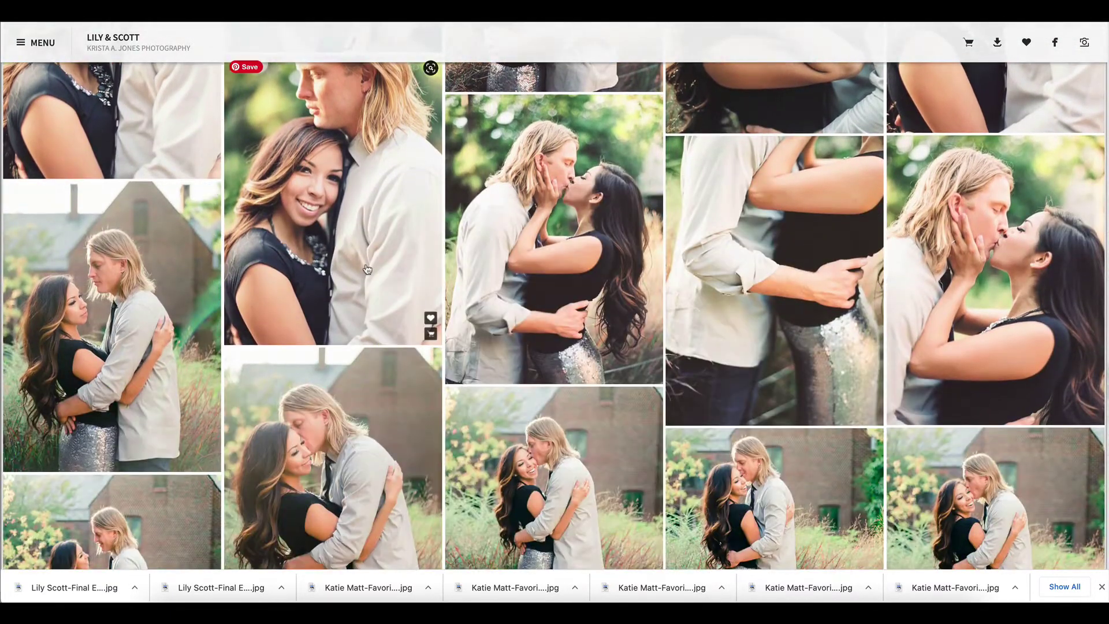
pyautogui.scroll(-3, 367, 269)
pyautogui.scroll(-2, 367, 268)
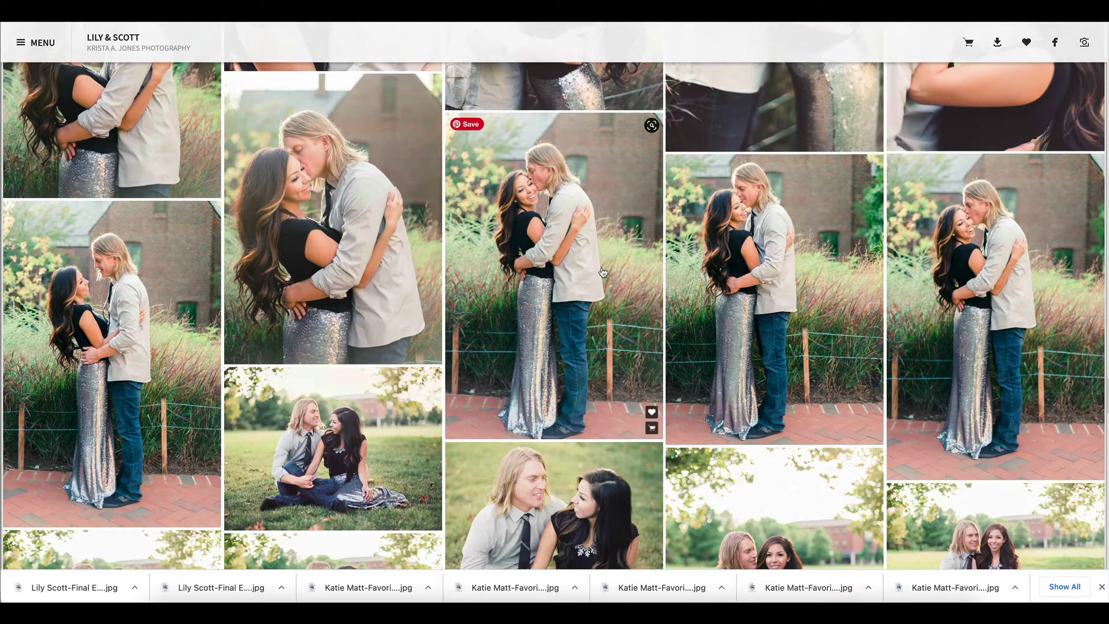
pyautogui.scroll(-1, 603, 272)
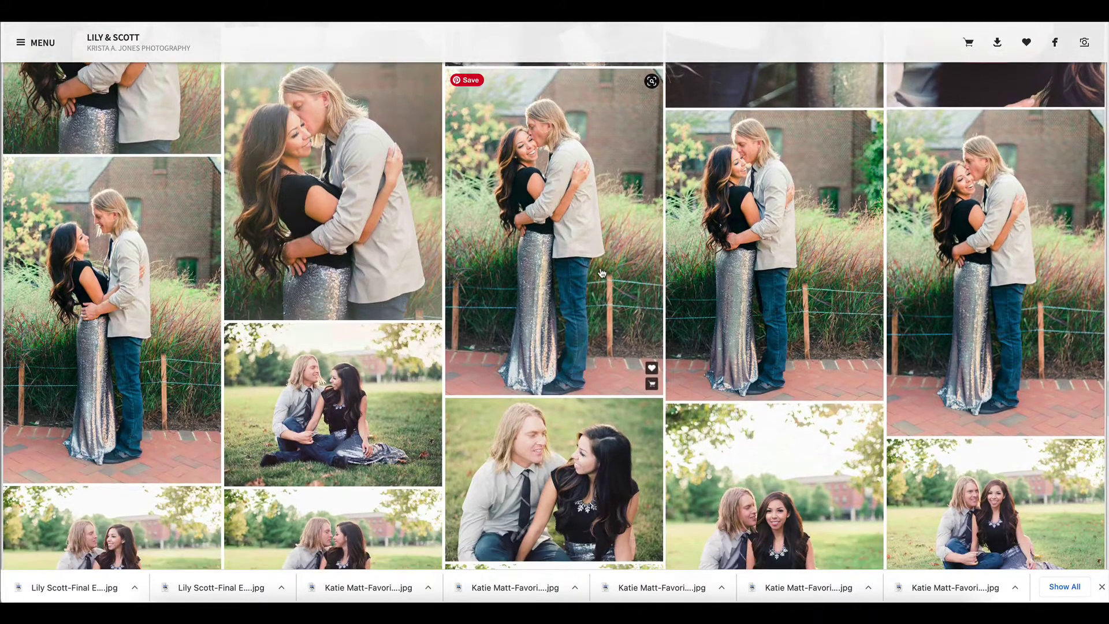
pyautogui.click(602, 249)
pyautogui.click(452, 43)
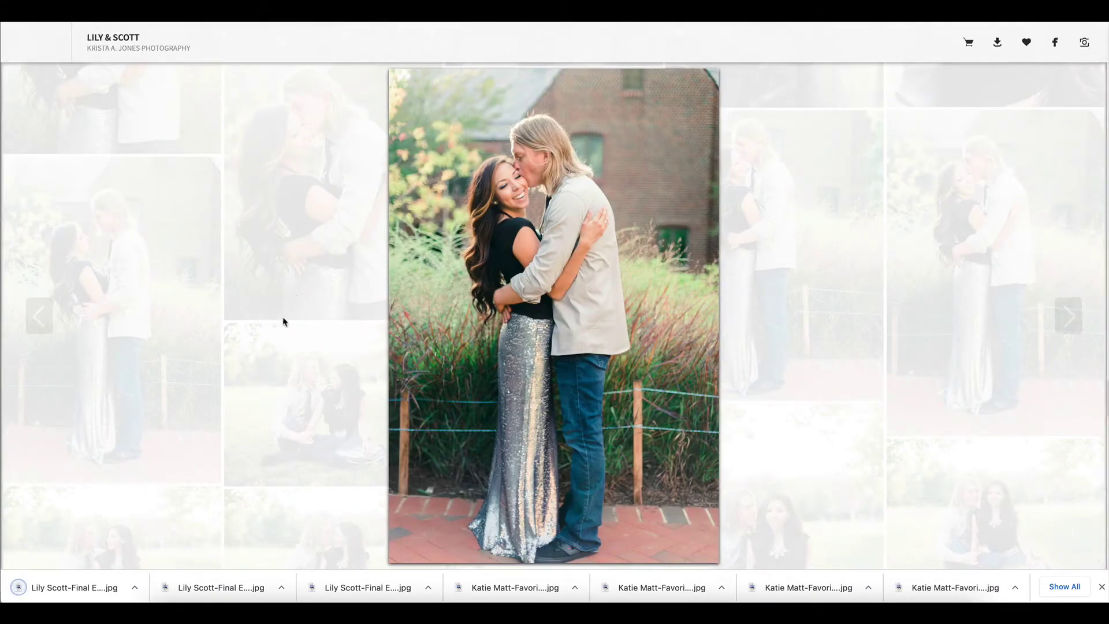
pyautogui.click(283, 322)
# - Download the vertical dockside photo of the smiling woman embracing her partner beside the green wooden post
pyautogui.scroll(-10, 283, 322)
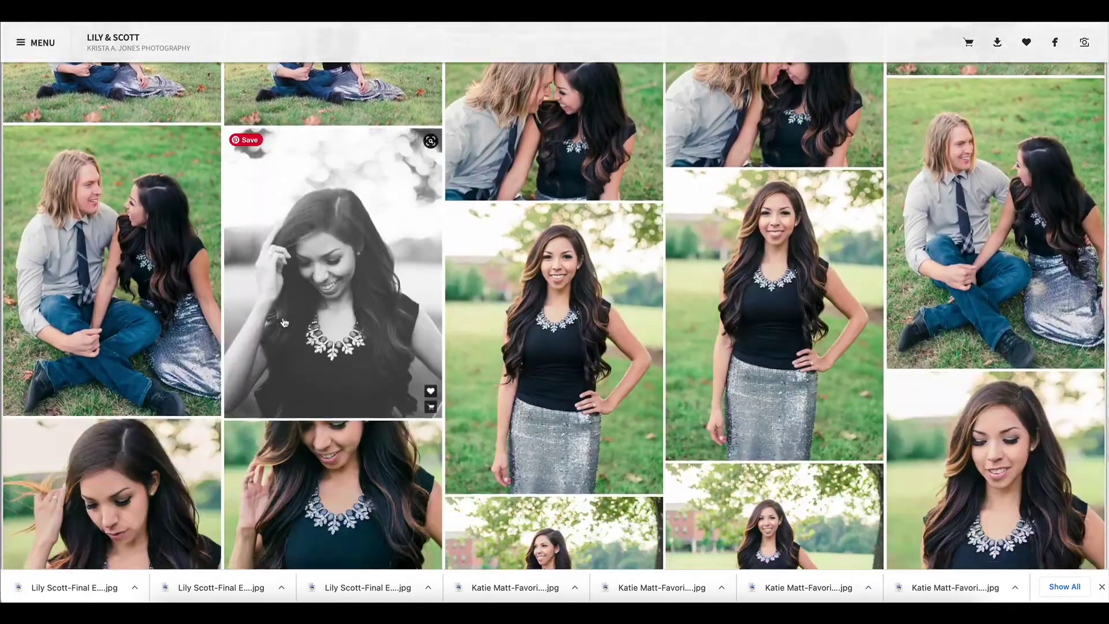
pyautogui.scroll(-10, 283, 321)
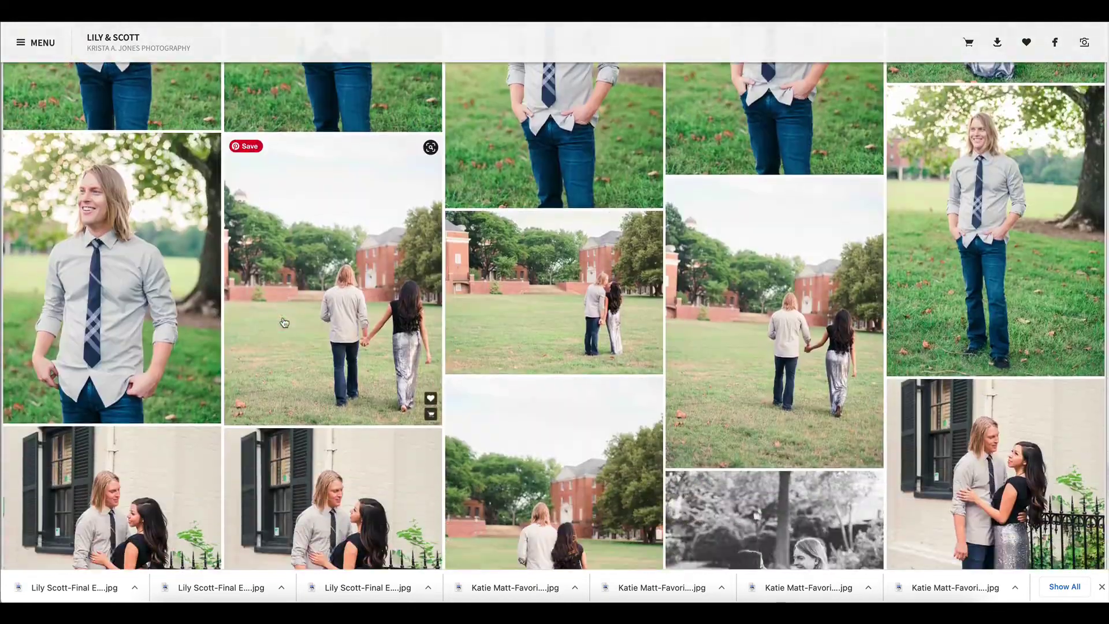
pyautogui.scroll(-3, 283, 320)
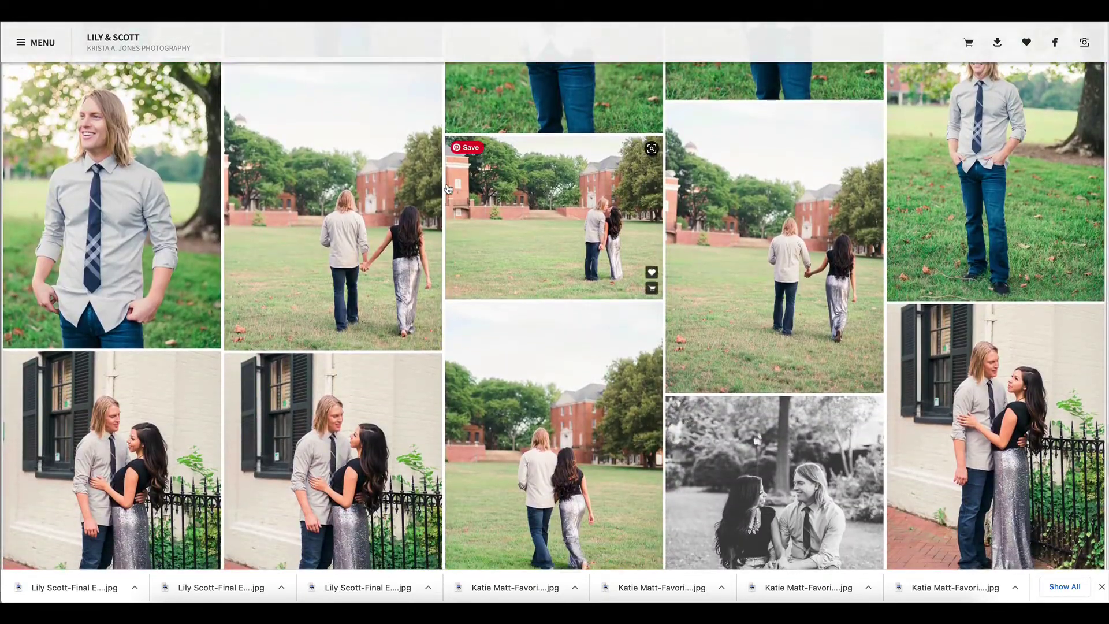
pyautogui.scroll(-4, 448, 189)
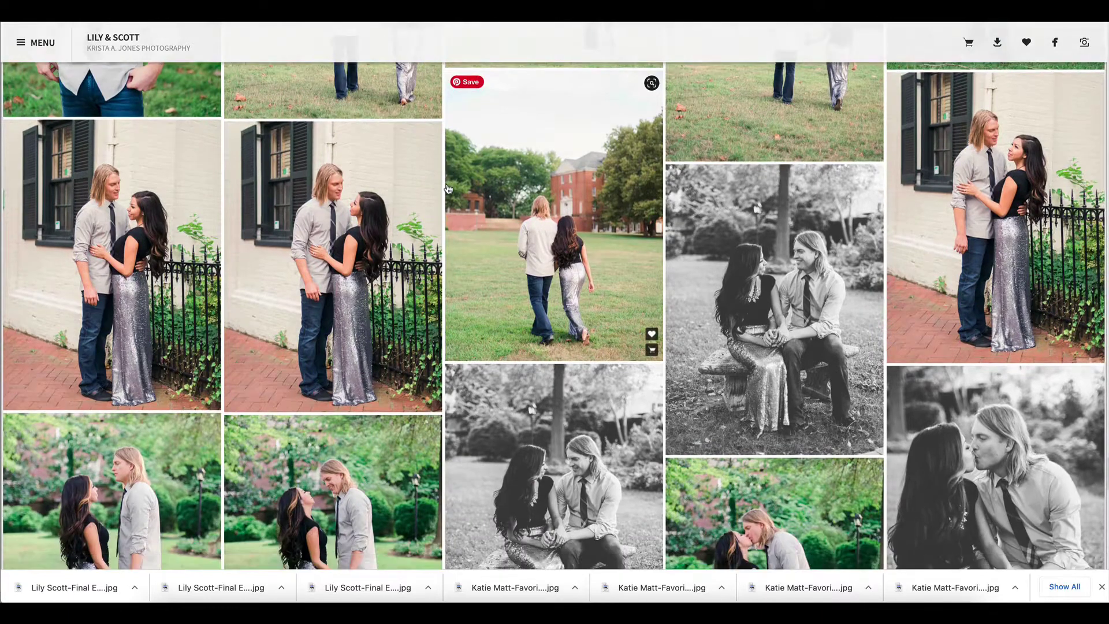
pyautogui.scroll(-1, 448, 188)
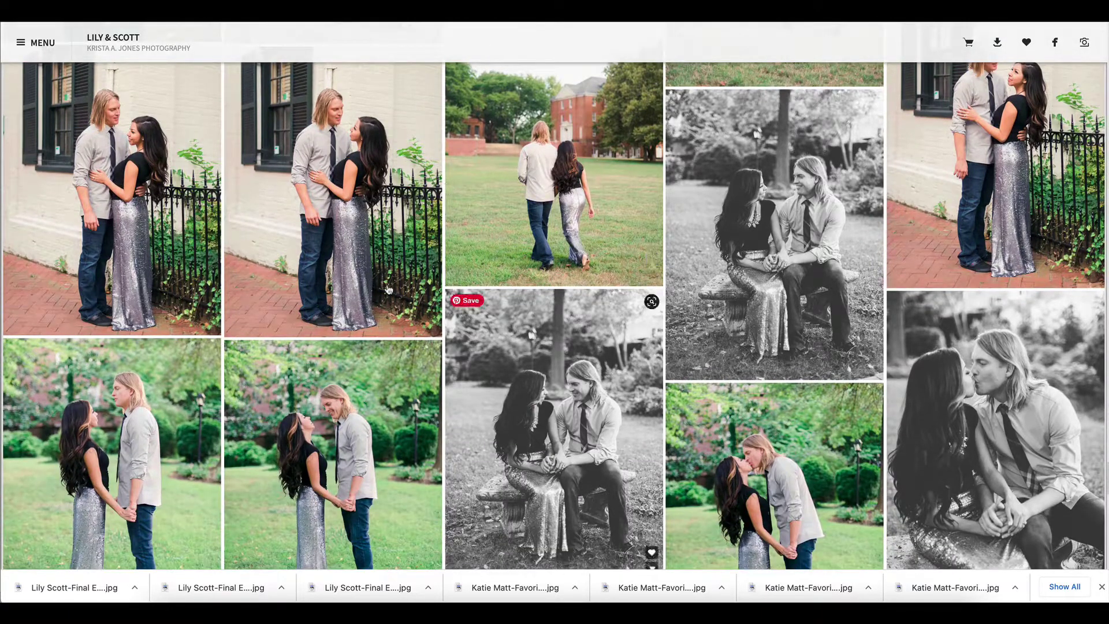
pyautogui.scroll(-12, 347, 252)
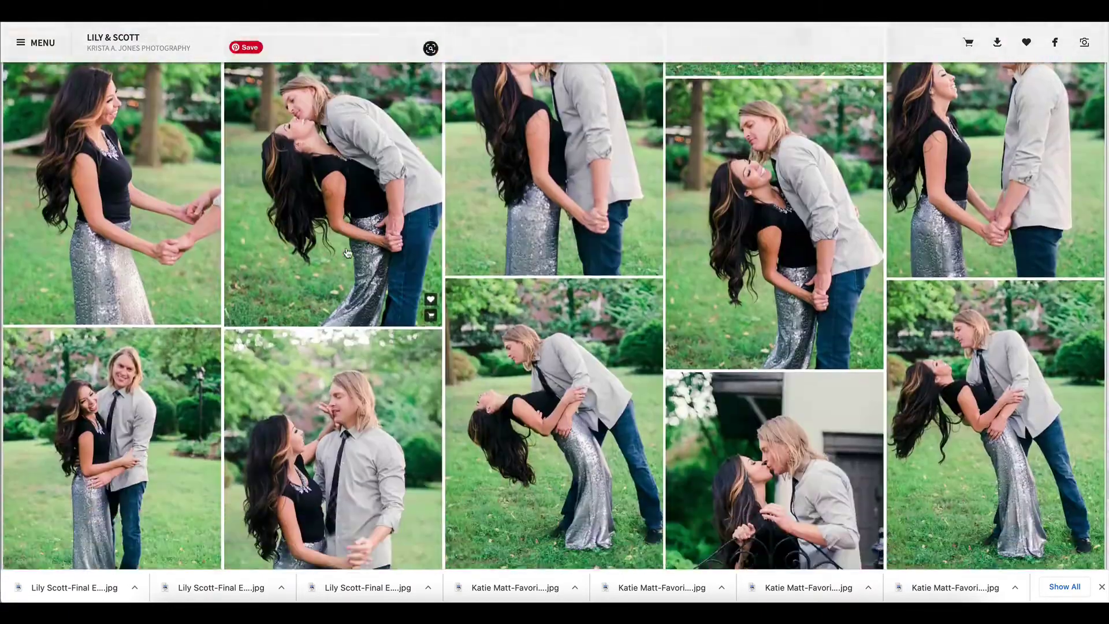
pyautogui.scroll(-10, 346, 255)
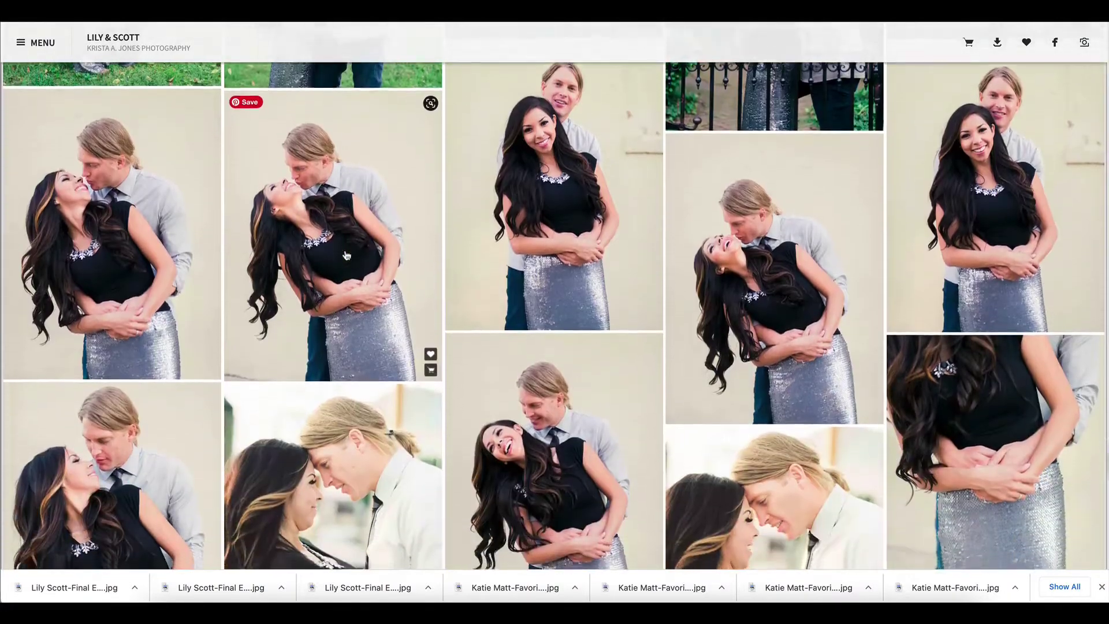
pyautogui.scroll(-5, 347, 255)
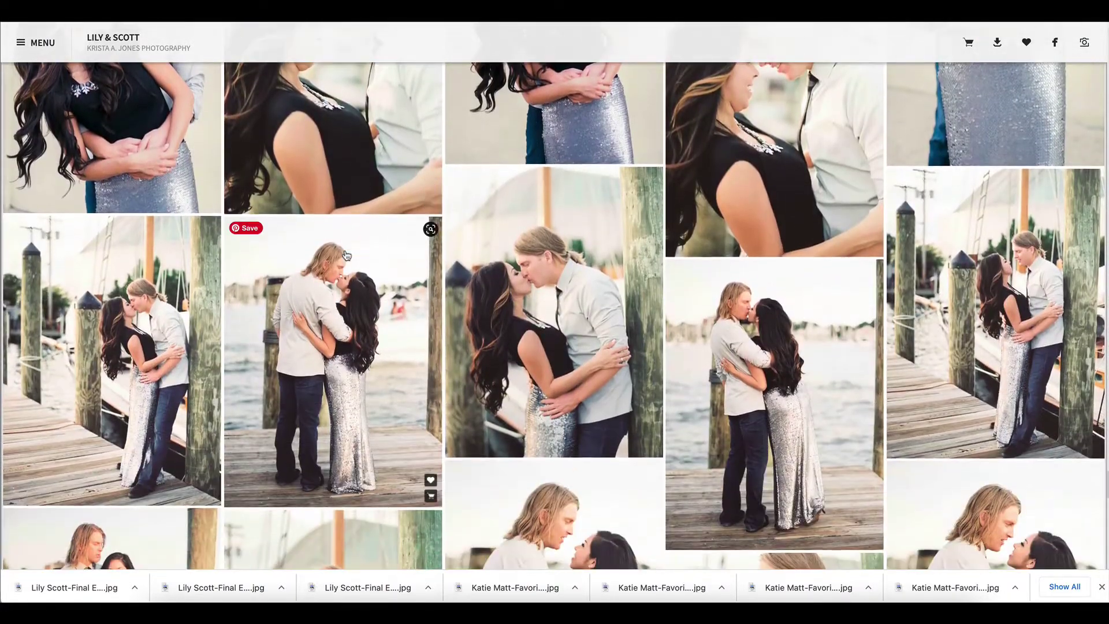
pyautogui.scroll(-1, 347, 255)
pyautogui.scroll(-5, 346, 255)
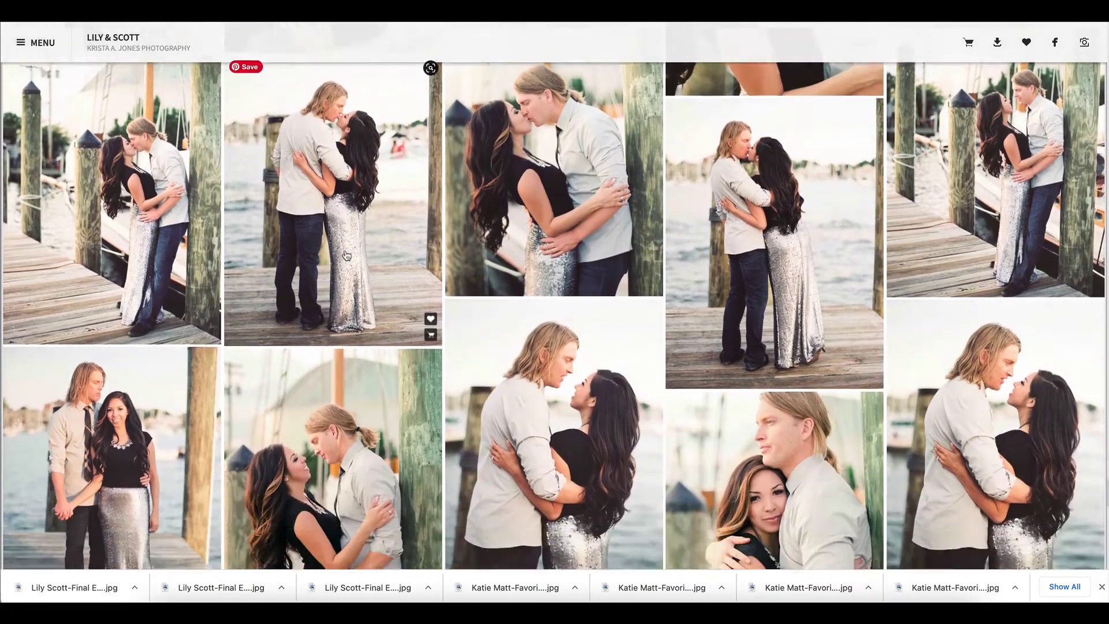
pyautogui.scroll(-5, 347, 255)
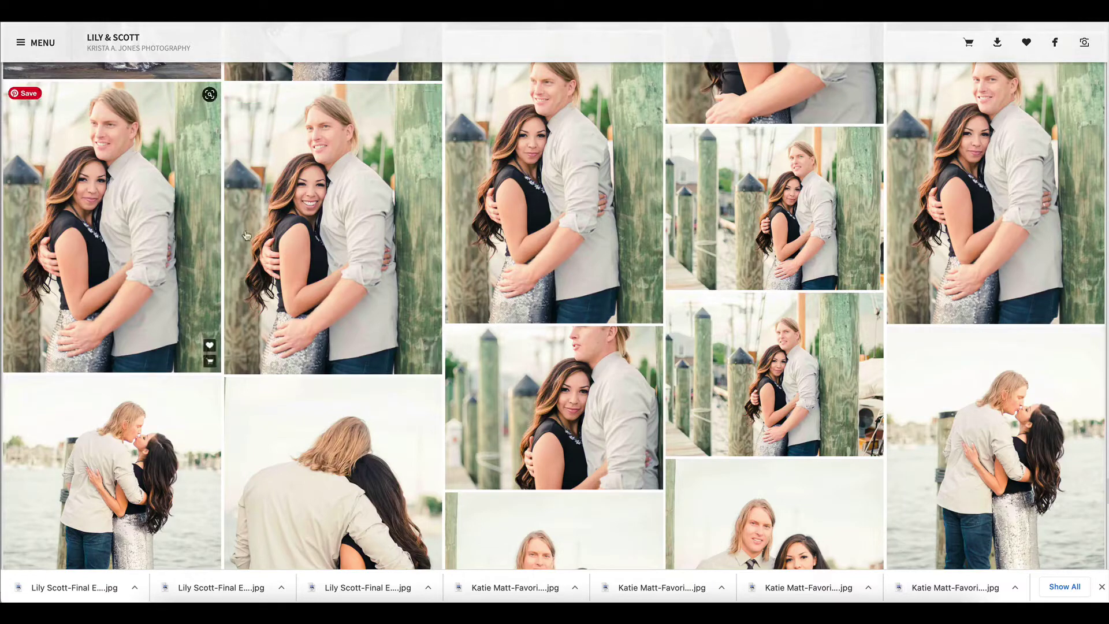
pyautogui.click(296, 242)
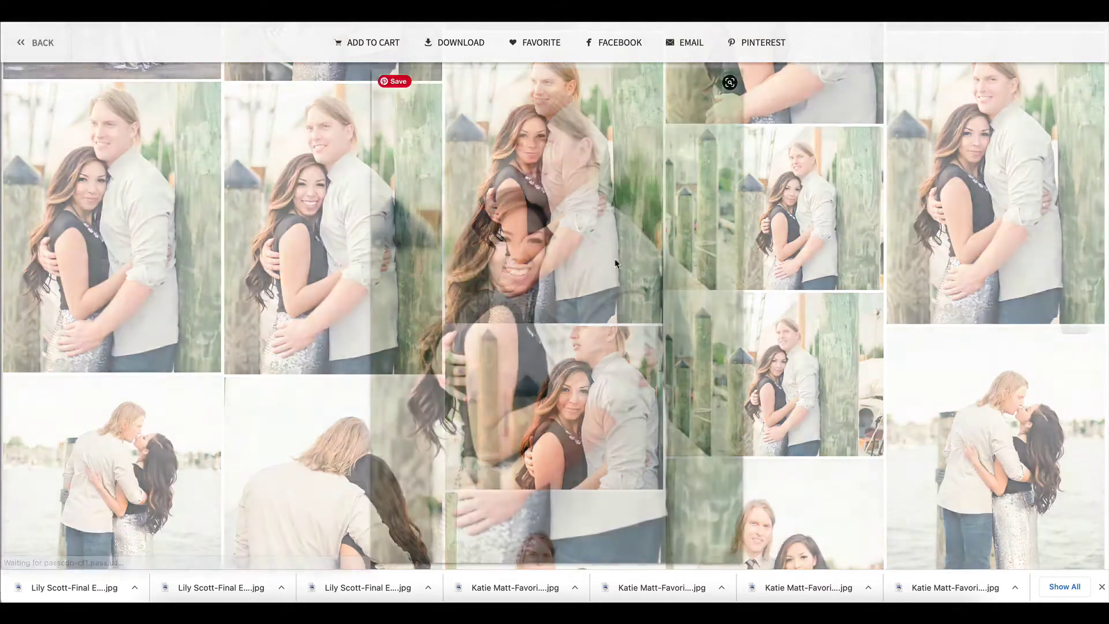
pyautogui.click(466, 45)
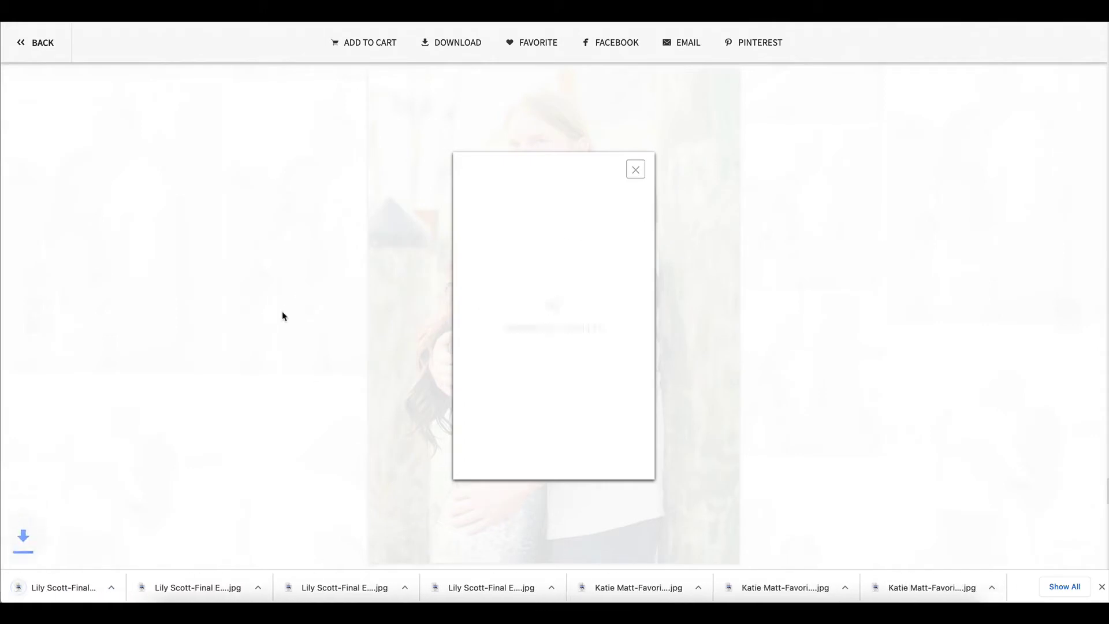
# - Look through the remaining waterfront and ice-cream street photos in the engagement gallery
pyautogui.scroll(-10, 318, 299)
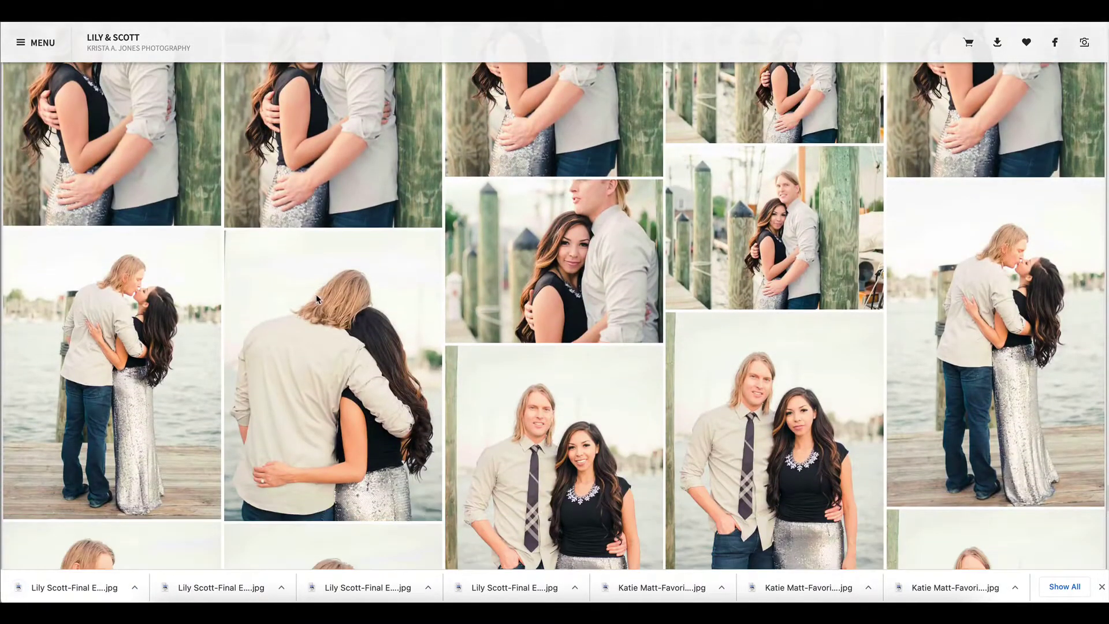
pyautogui.scroll(-4, 317, 300)
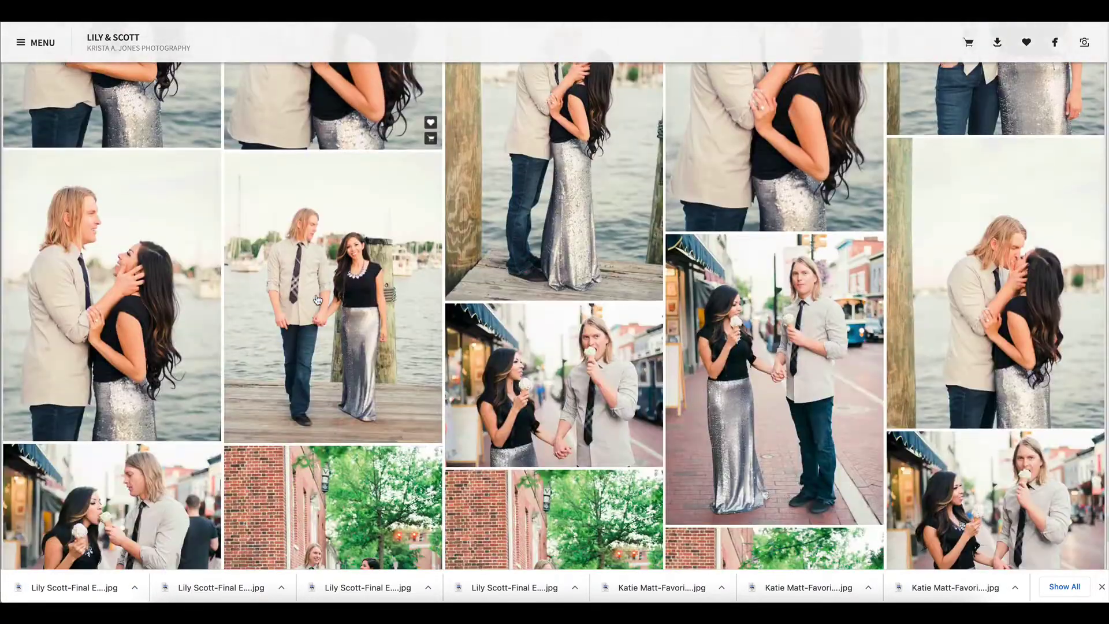
pyautogui.scroll(-3, 317, 299)
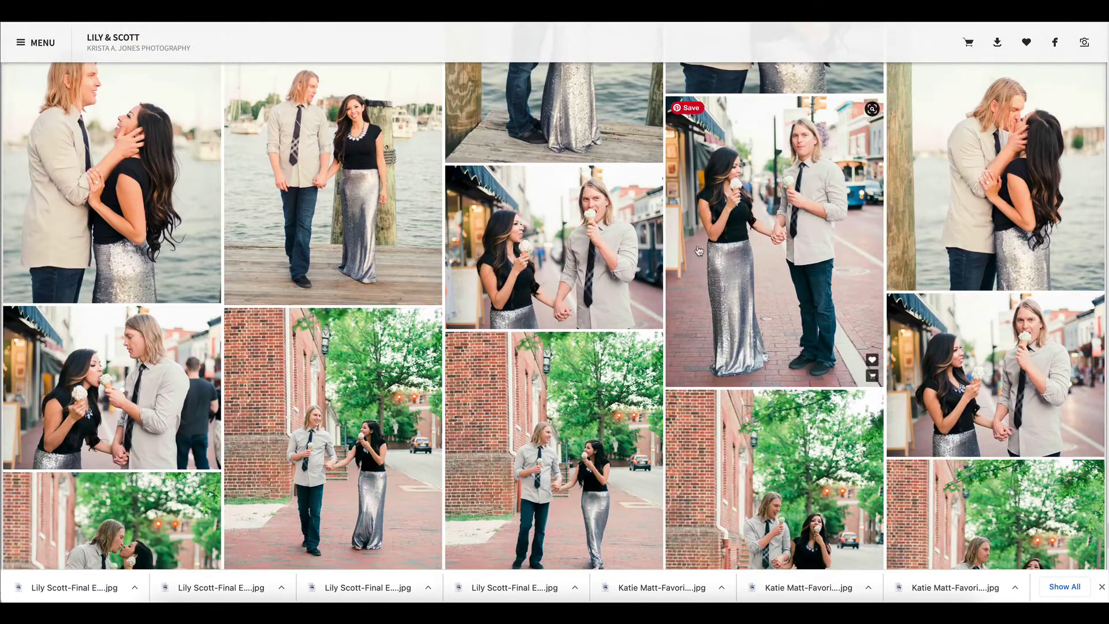
pyautogui.scroll(-8, 578, 271)
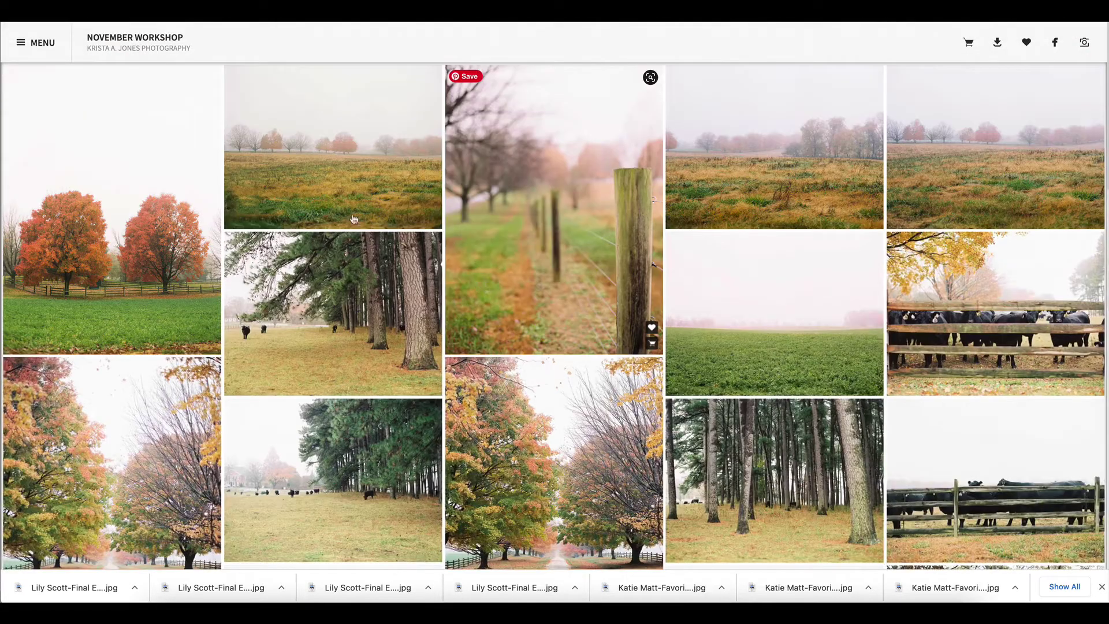
# - In the November Workshop gallery, download the horizontal photo of the misty lake with wildflowers in the foreground, and return to the gallery
pyautogui.scroll(-4, 246, 188)
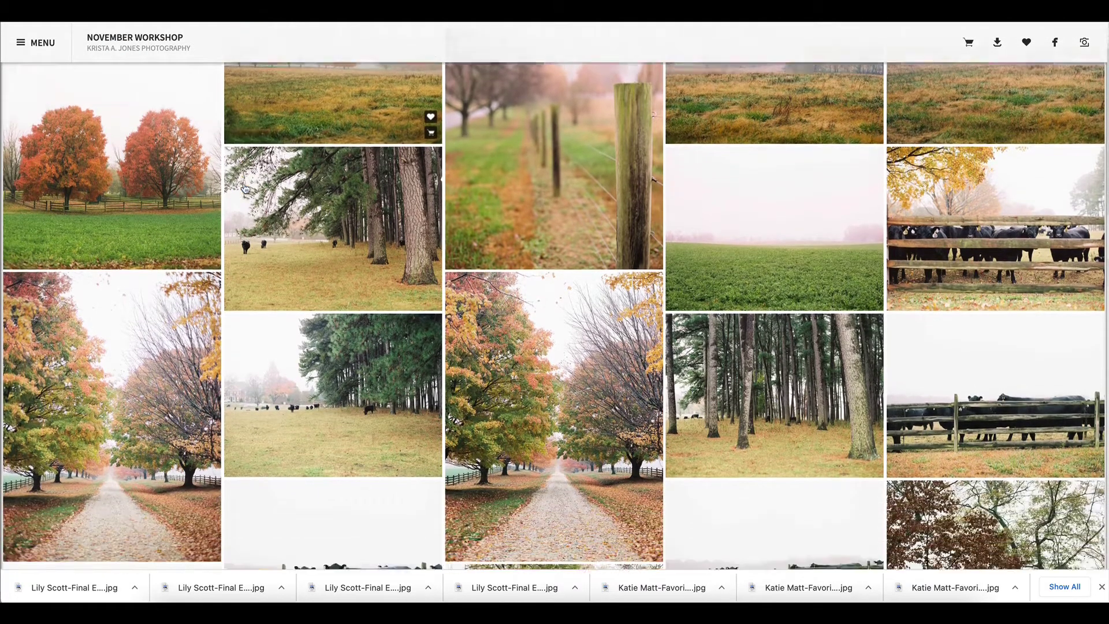
pyautogui.scroll(-3, 245, 188)
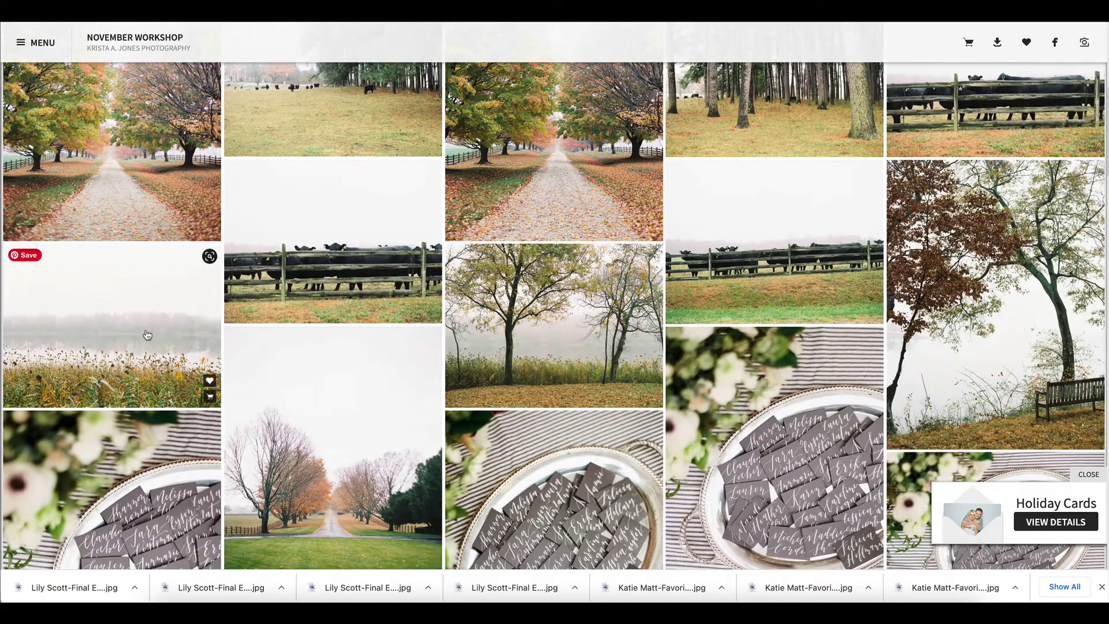
pyautogui.click(147, 335)
pyautogui.click(462, 45)
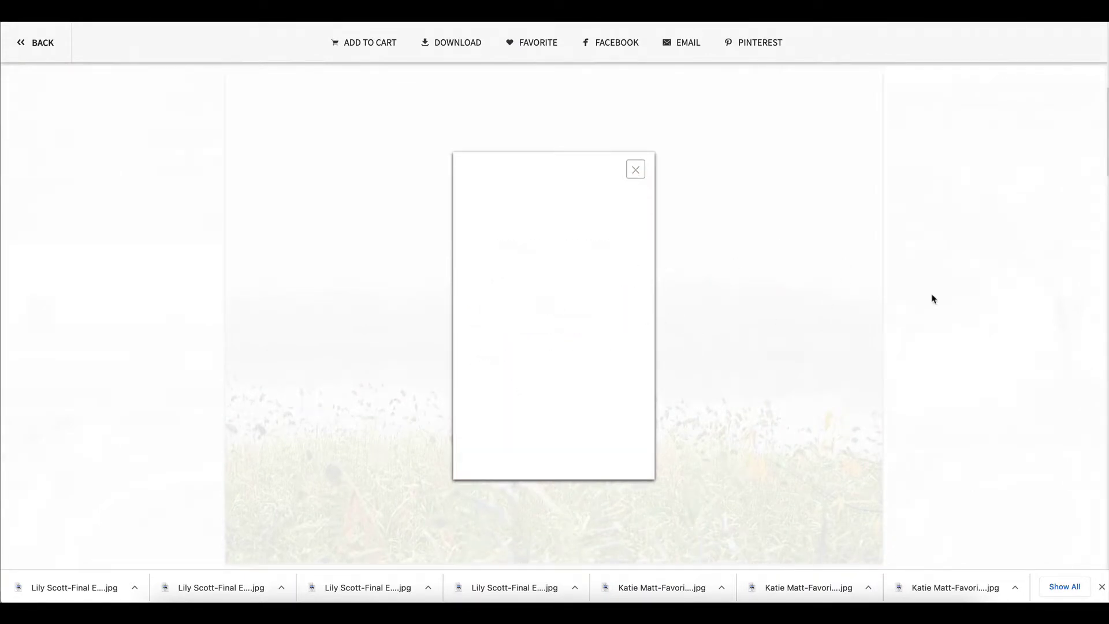
pyautogui.press('Escape')
pyautogui.press('Escape')
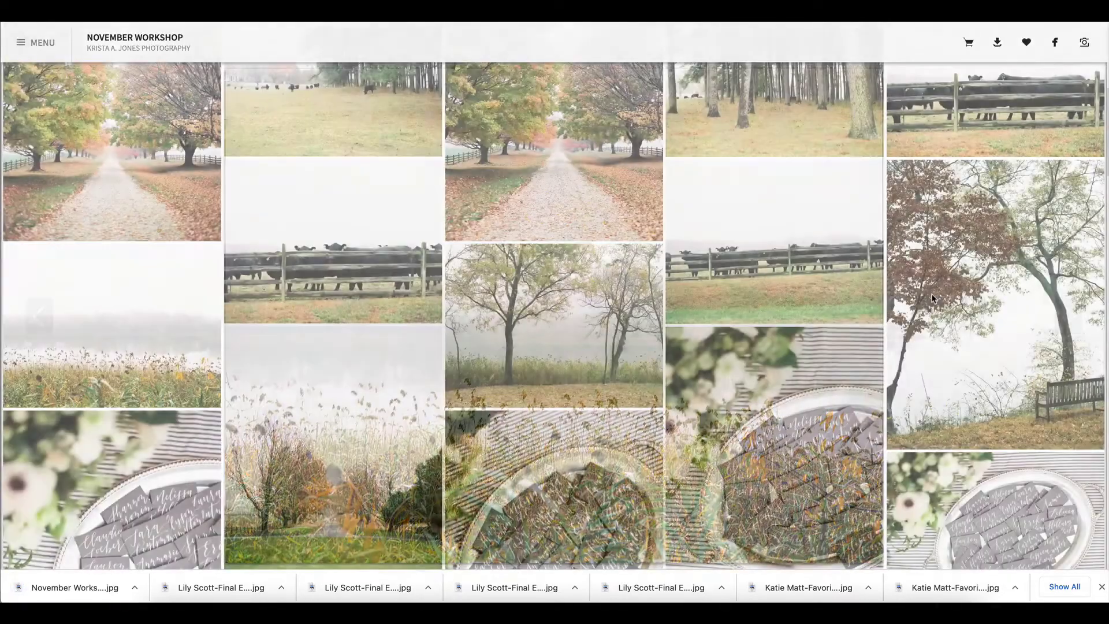
# - Download the vertical place-setting photo with the wax-sealed napkin, gold forks and white anemone centerpiece, and return to the gallery
pyautogui.scroll(-3, 933, 298)
pyautogui.scroll(-10, 933, 299)
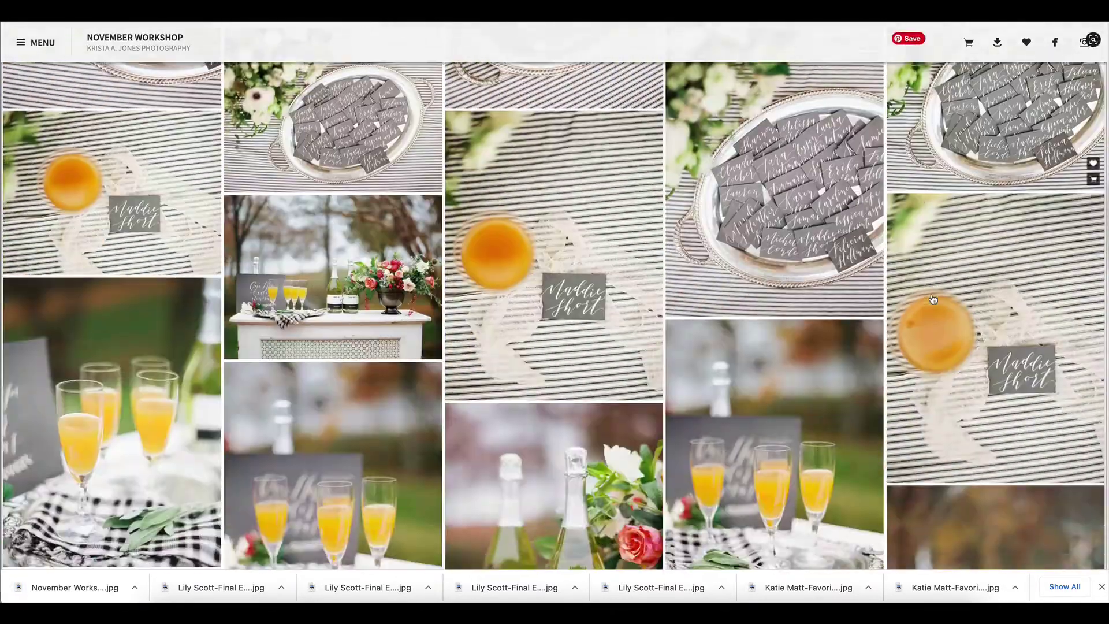
pyautogui.scroll(-6, 933, 299)
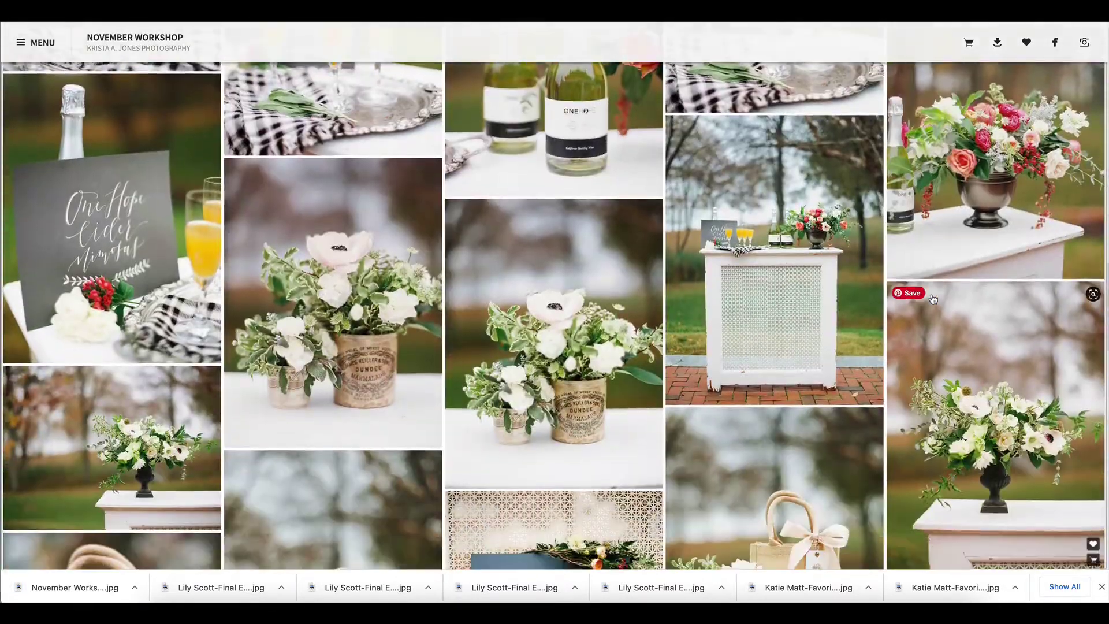
pyautogui.scroll(-12, 734, 216)
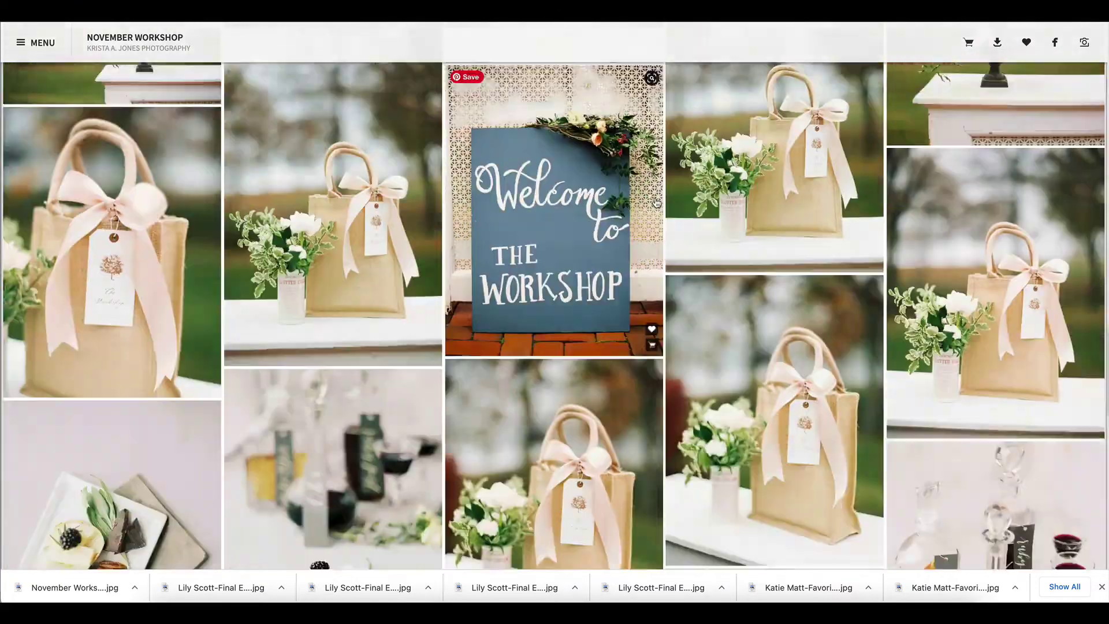
pyautogui.scroll(-4, 655, 200)
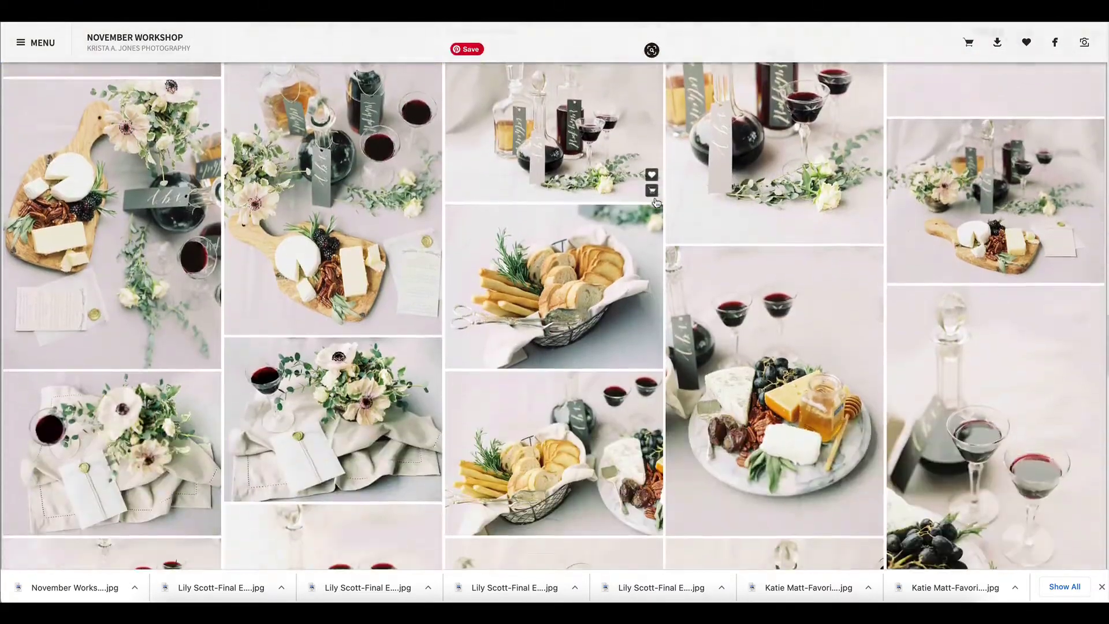
pyautogui.scroll(-10, 739, 97)
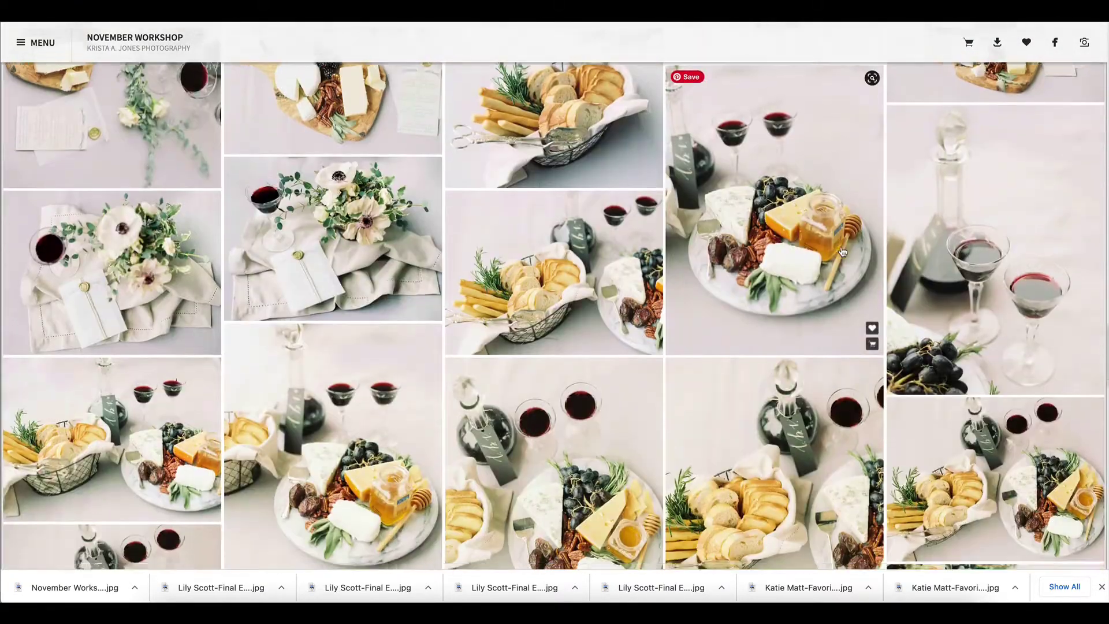
pyautogui.scroll(-8, 842, 251)
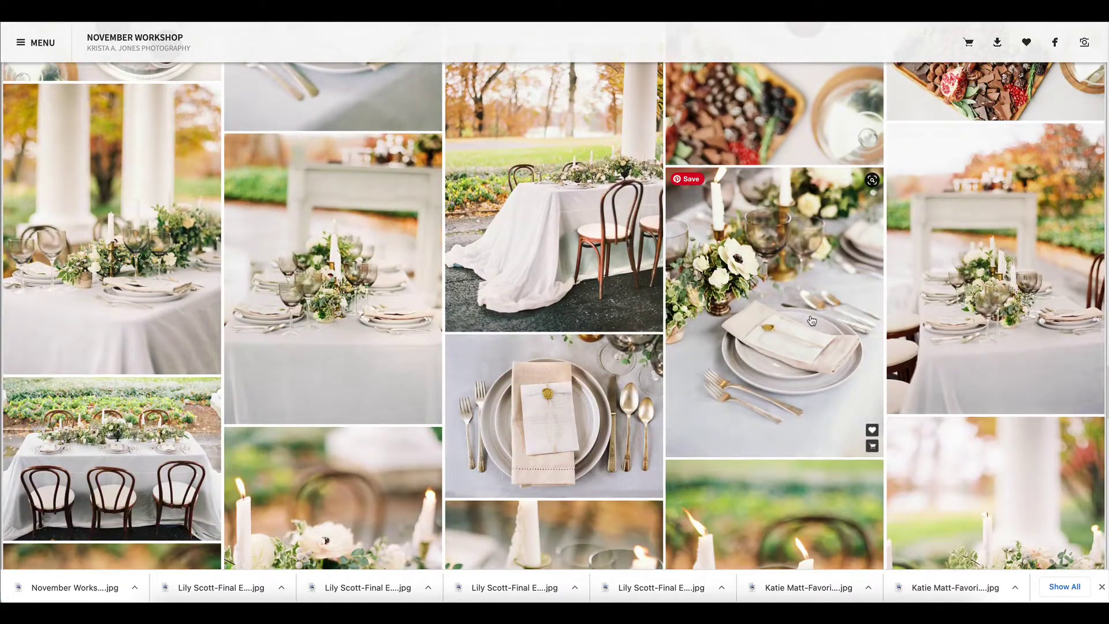
pyautogui.click(812, 319)
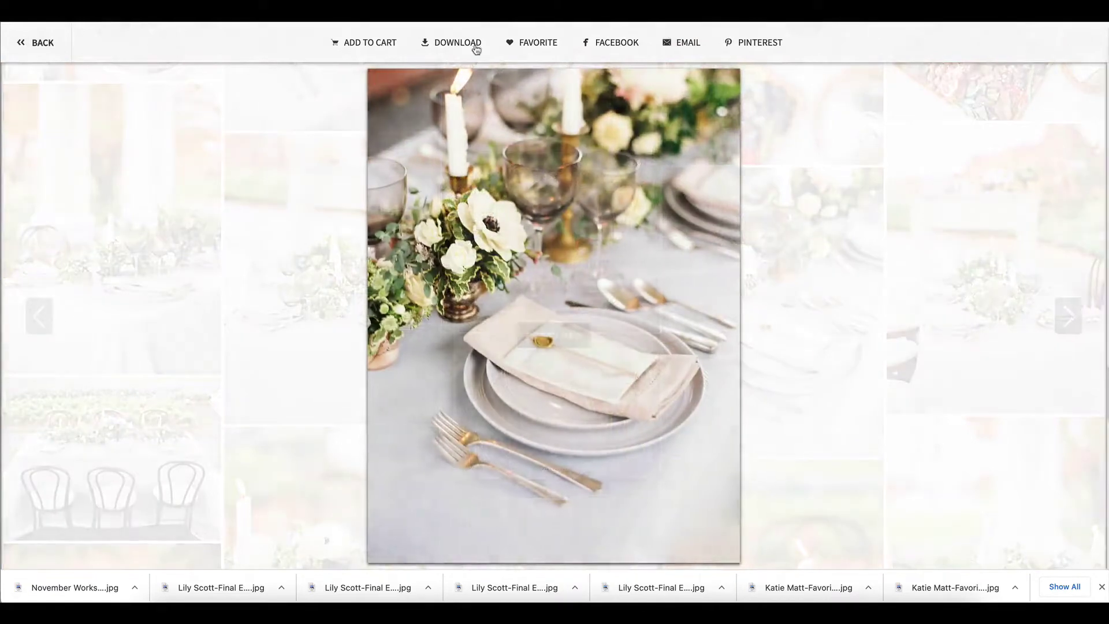
pyautogui.click(472, 44)
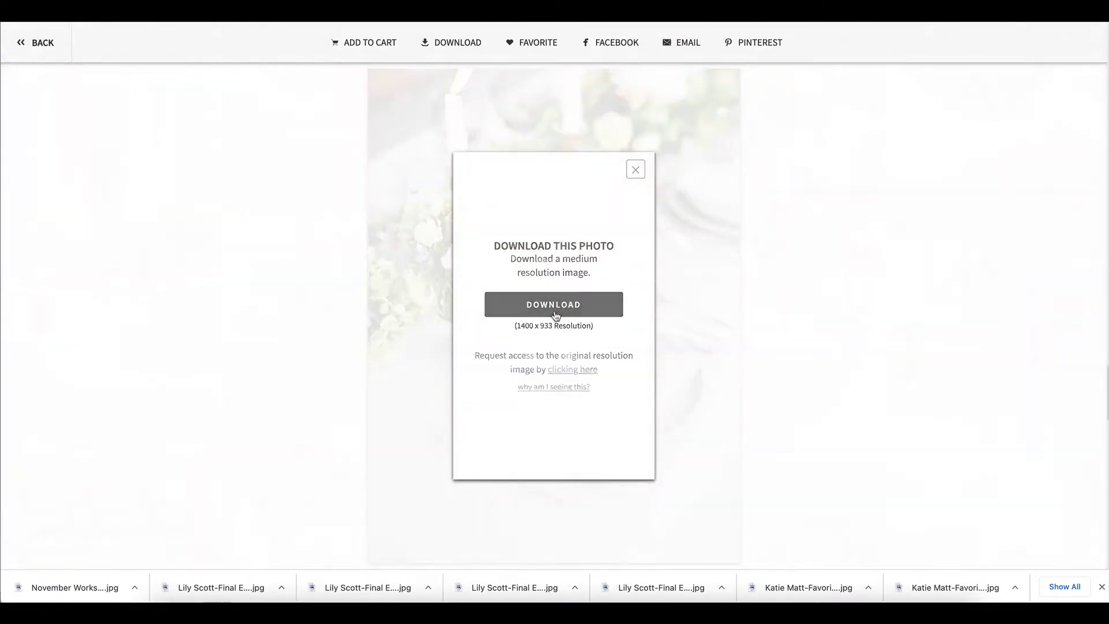
pyautogui.click(322, 307)
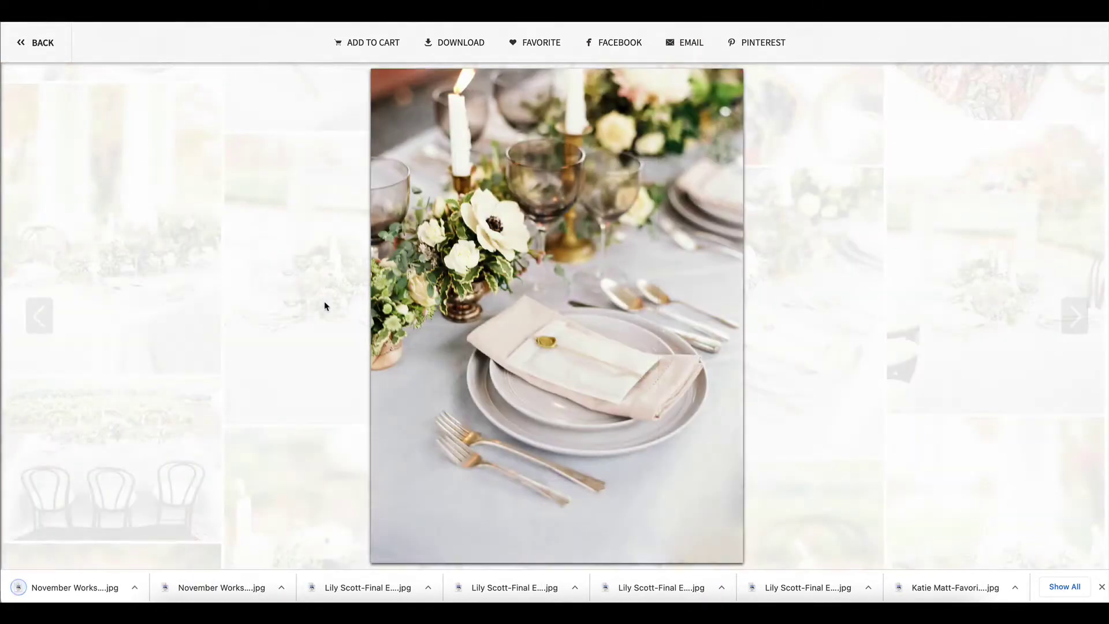
pyautogui.click(324, 300)
# - Download the close-up photo of the cream rose centerpiece between brass candlesticks, and return to the gallery
pyautogui.scroll(-4, 324, 301)
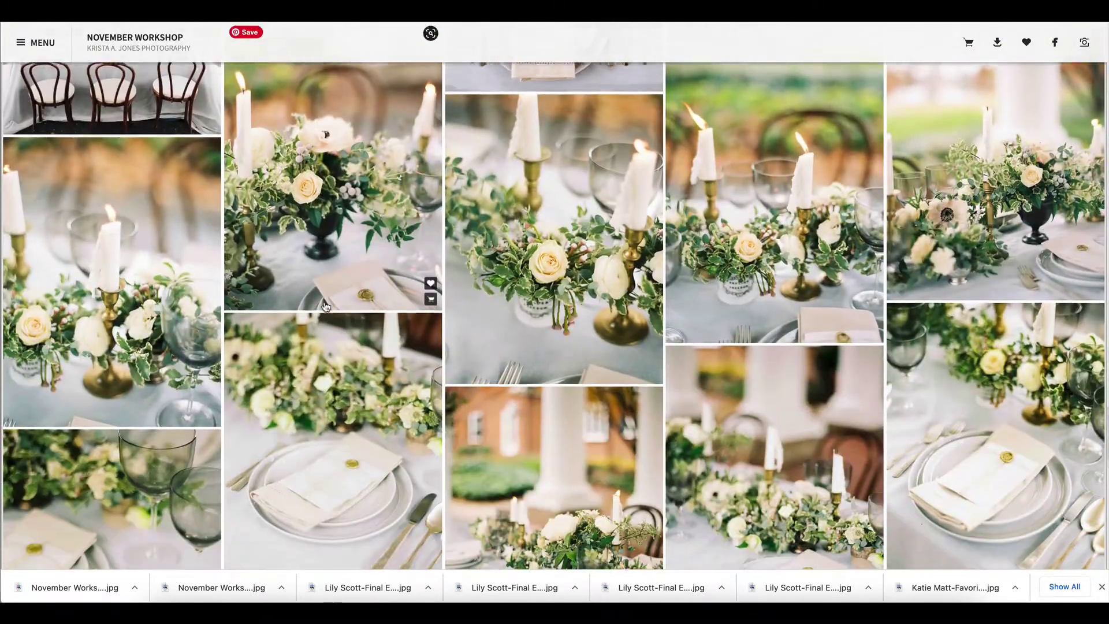
pyautogui.scroll(-1, 325, 306)
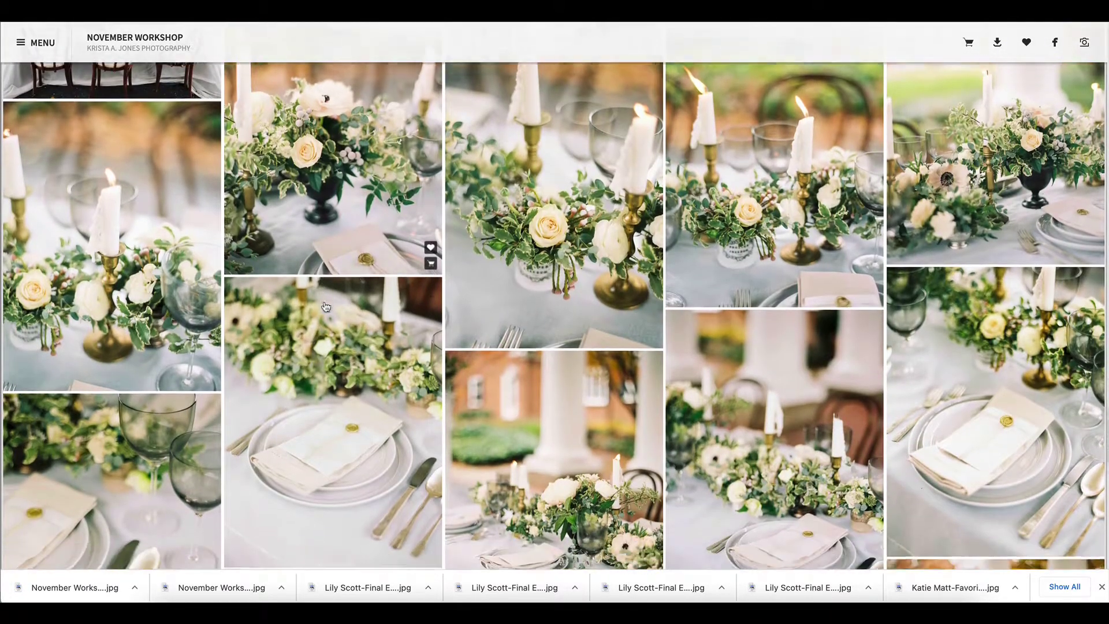
pyautogui.click(501, 74)
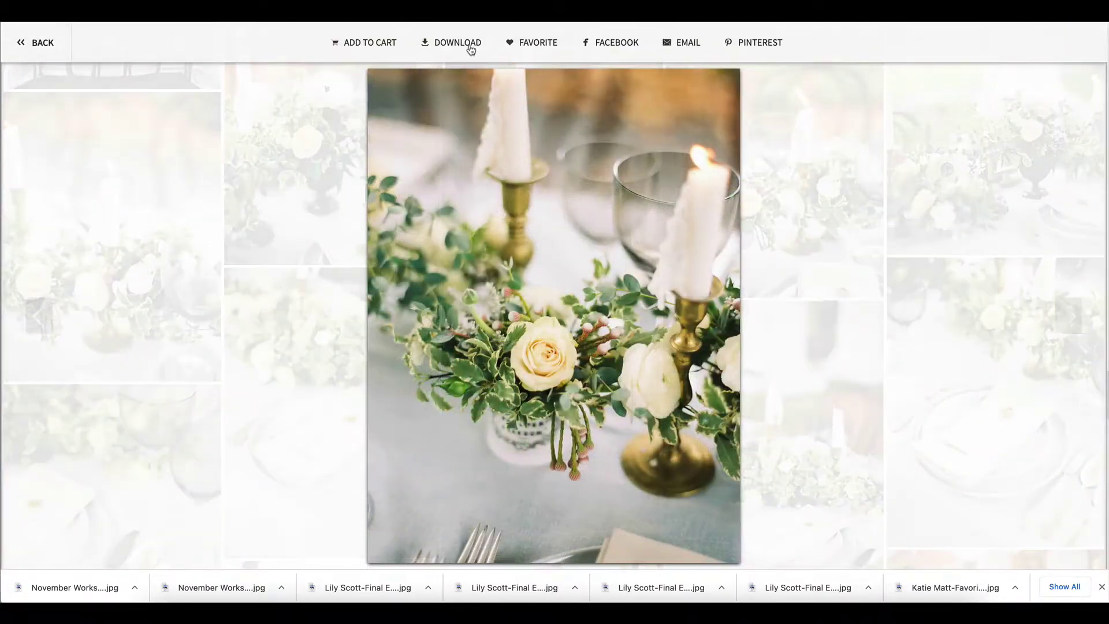
pyautogui.click(471, 46)
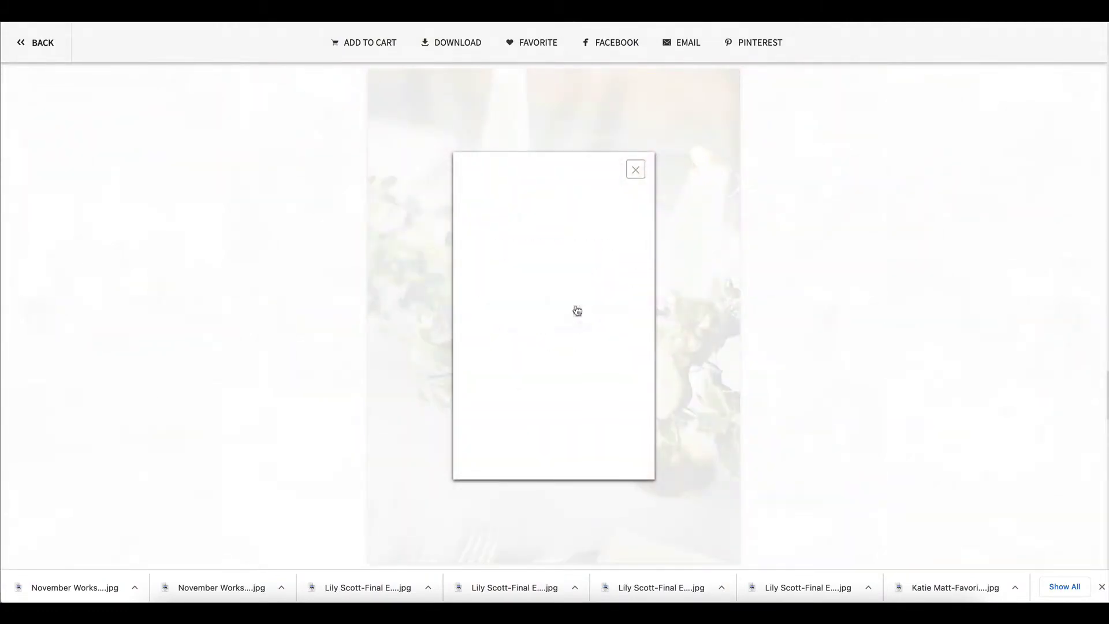
pyautogui.press('Escape')
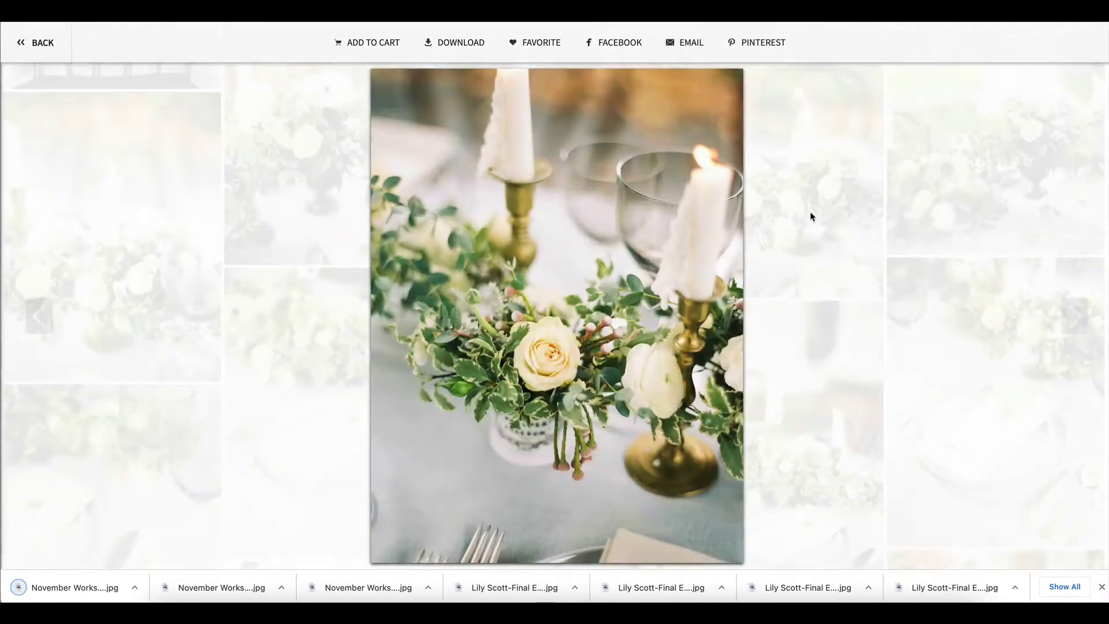
pyautogui.press('Escape')
# - Download the vertical photo of the bride holding the white anemone and peony bouquet, cropped below her eyes, and return to the gallery
pyautogui.scroll(-20, 812, 217)
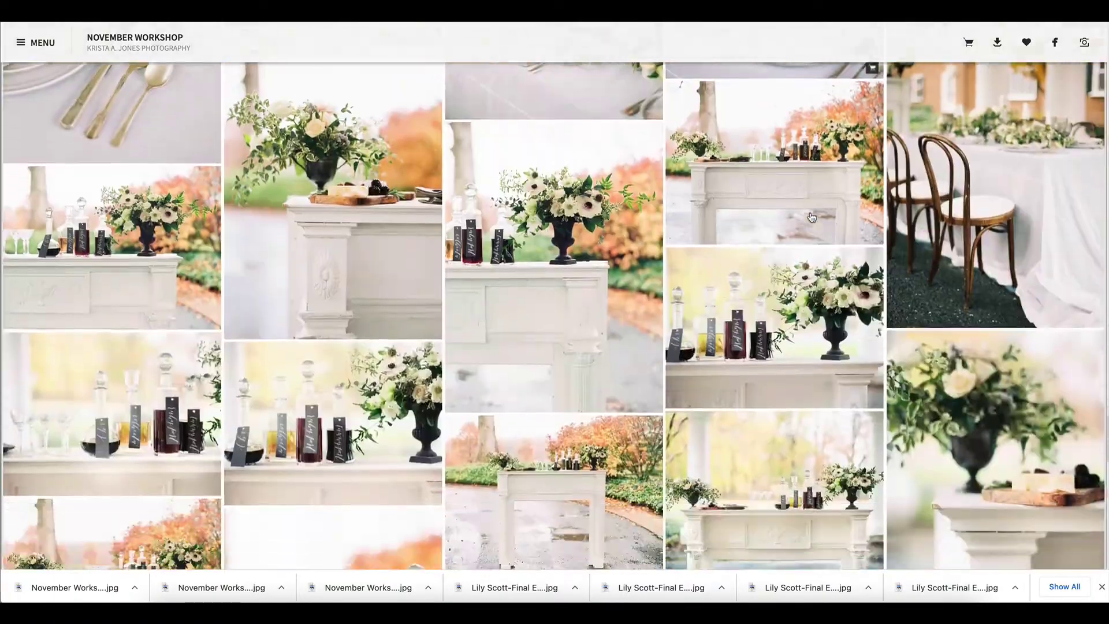
pyautogui.scroll(-15, 812, 217)
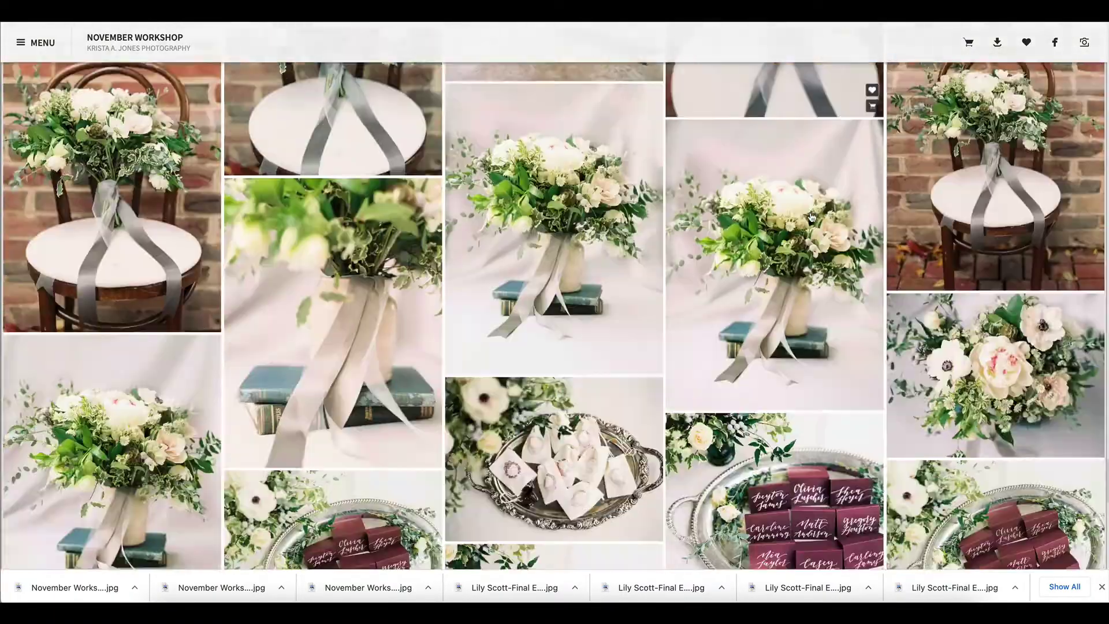
pyautogui.scroll(-10, 812, 217)
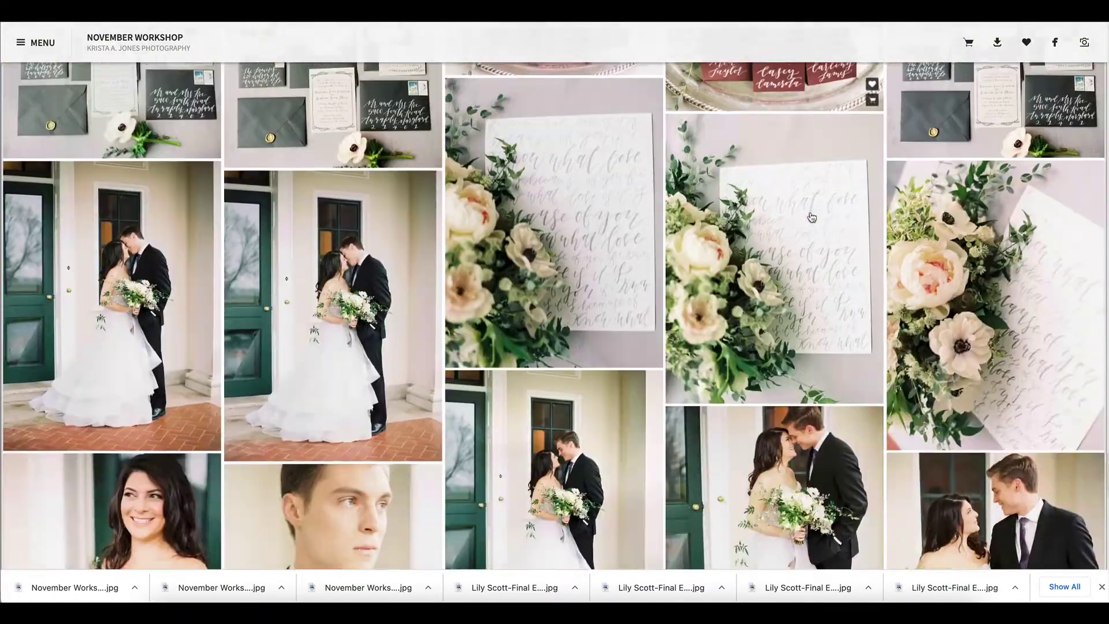
pyautogui.scroll(-5, 812, 217)
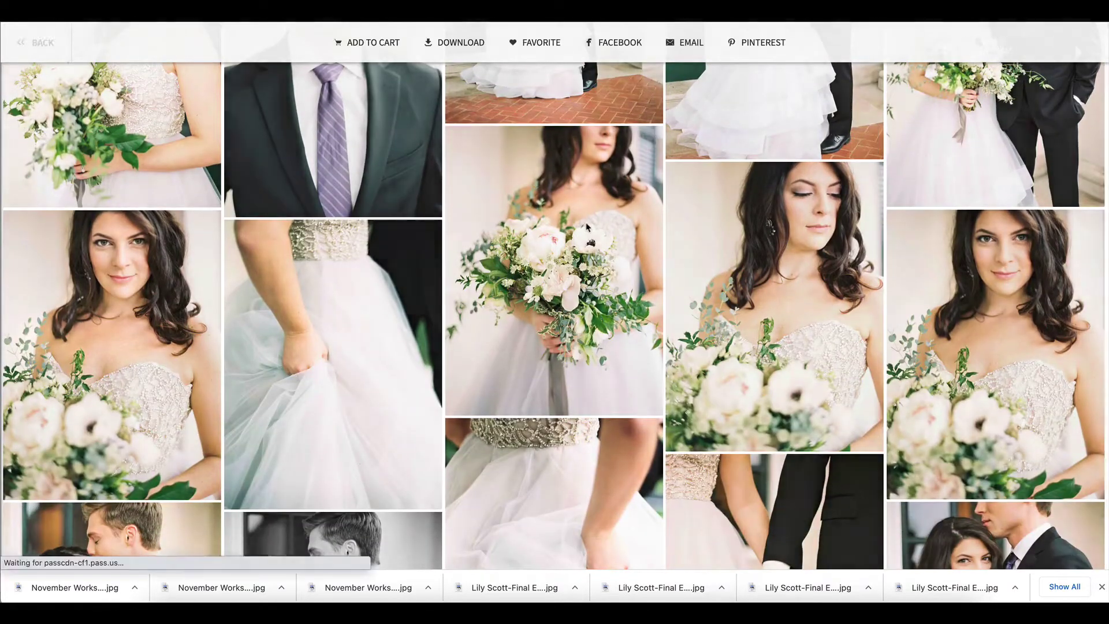
pyautogui.click(588, 227)
pyautogui.click(477, 50)
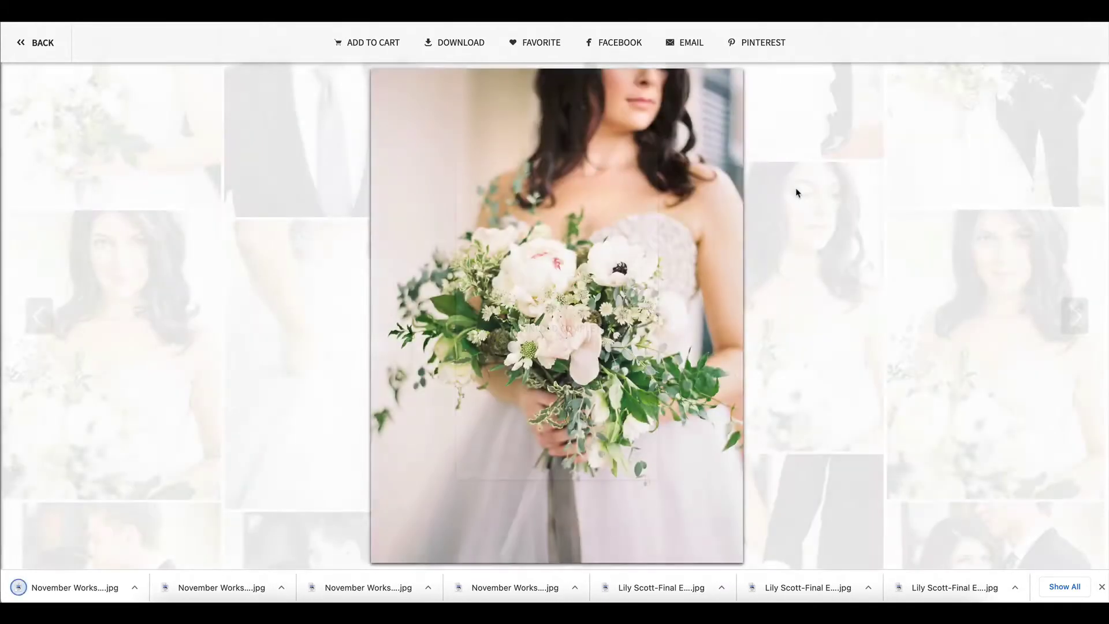
pyautogui.click(796, 192)
# - Look through the remaining bridal portrait, mimosa display, escort card, invitation and table photos in the November Workshop gallery
pyautogui.scroll(-3, 798, 193)
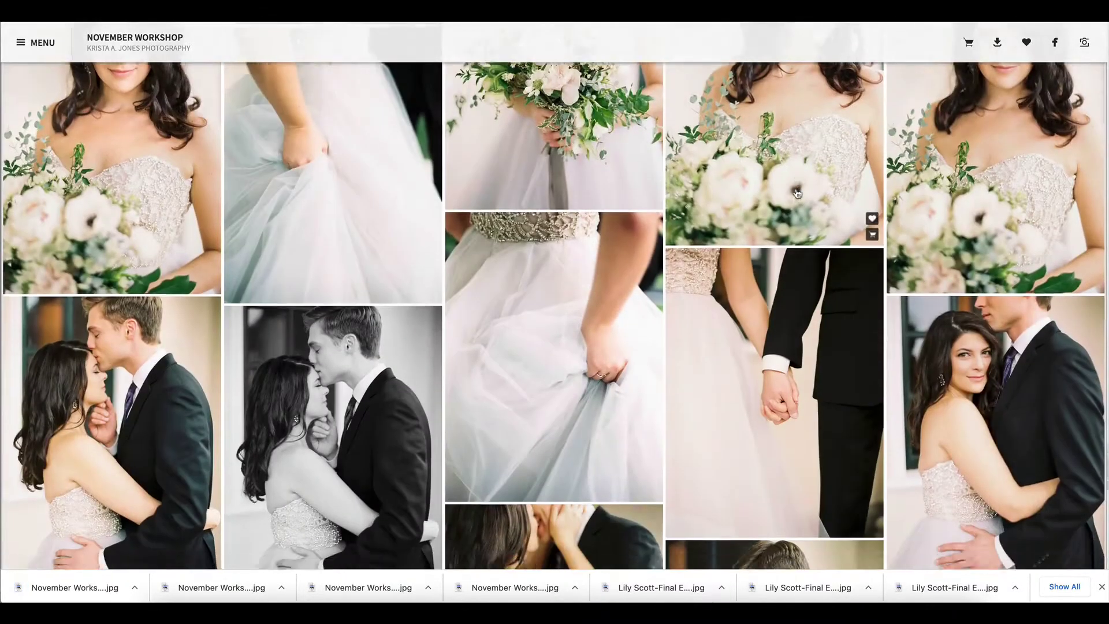
pyautogui.scroll(-5, 797, 193)
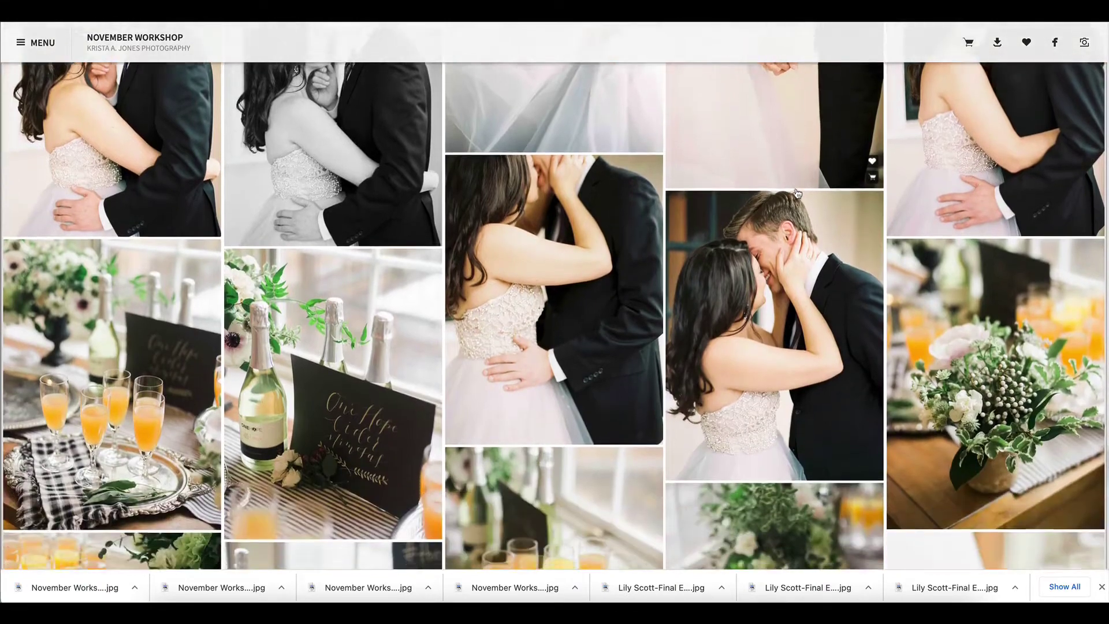
pyautogui.scroll(-10, 600, 165)
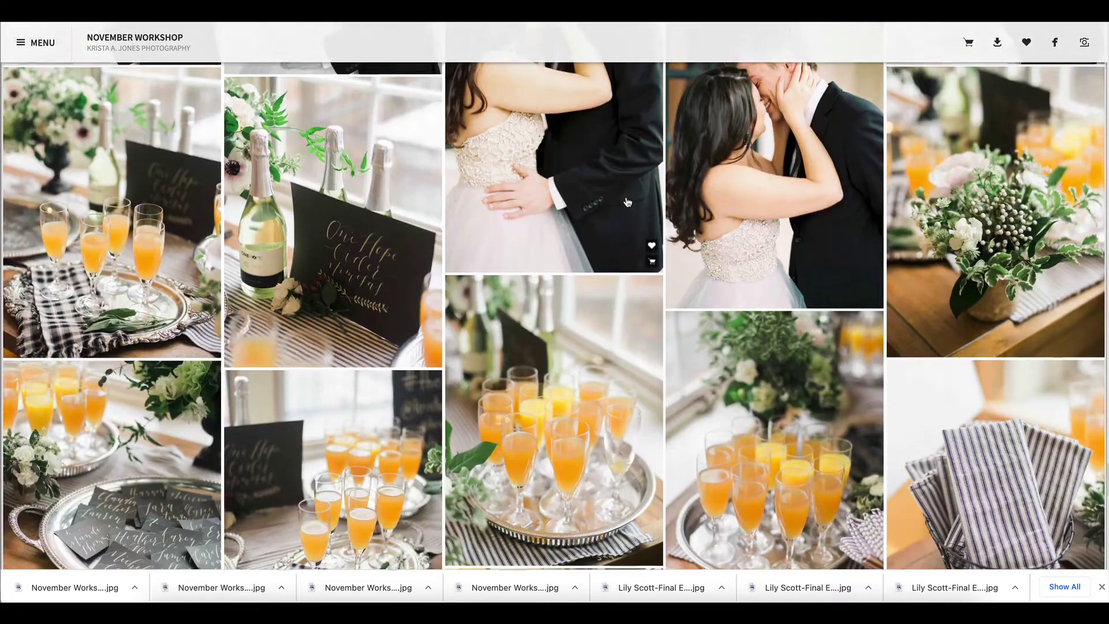
pyautogui.scroll(2, 628, 201)
pyautogui.scroll(-10, 627, 201)
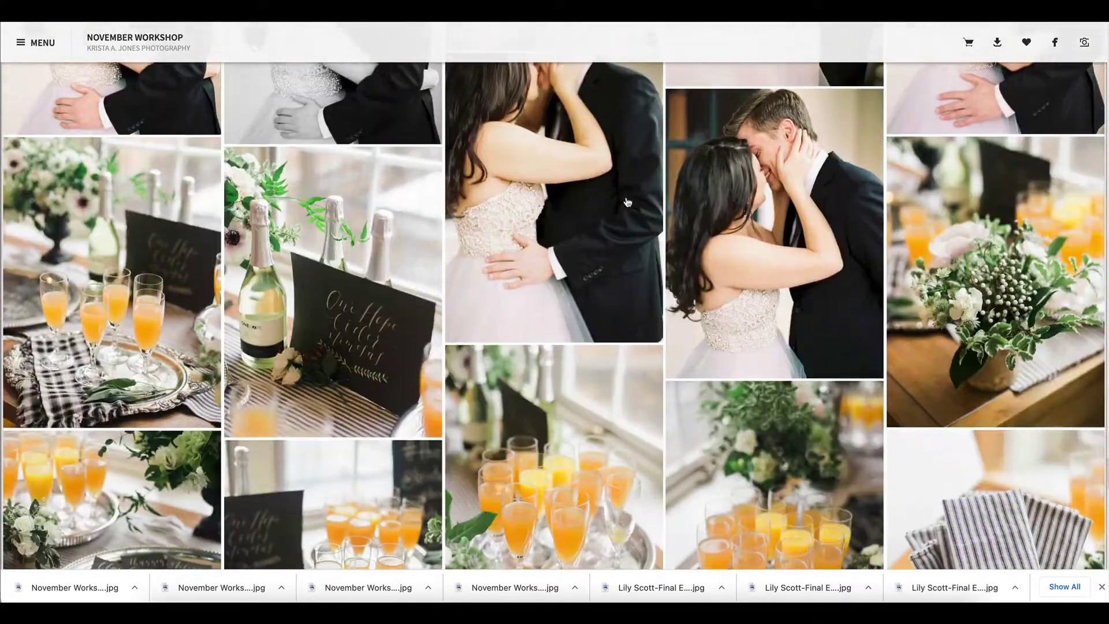
pyautogui.scroll(-10, 627, 201)
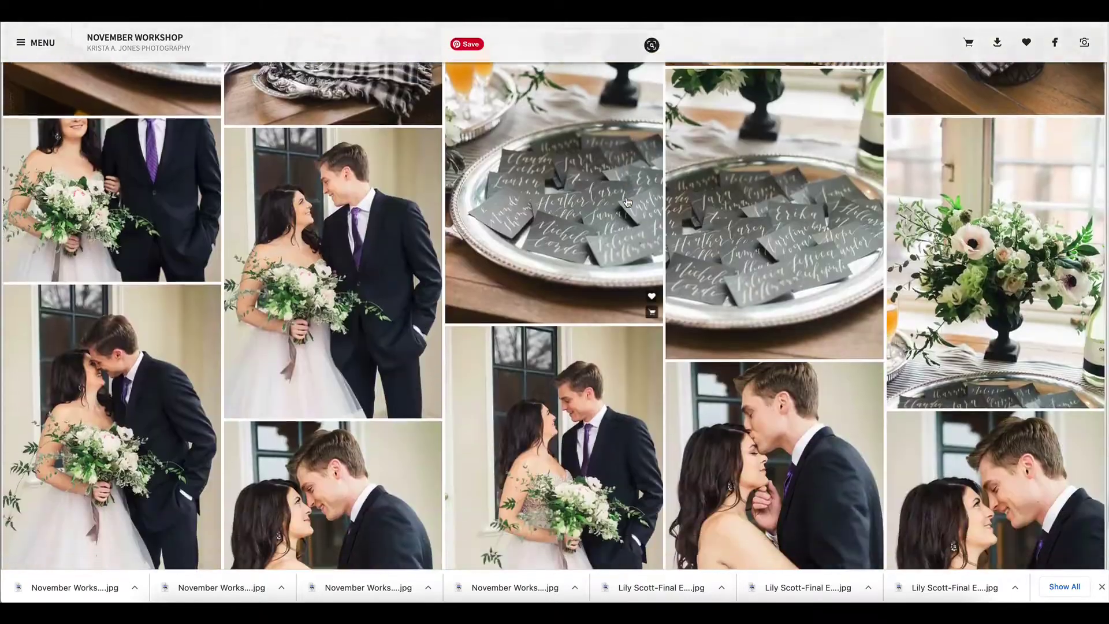
pyautogui.scroll(-5, 627, 202)
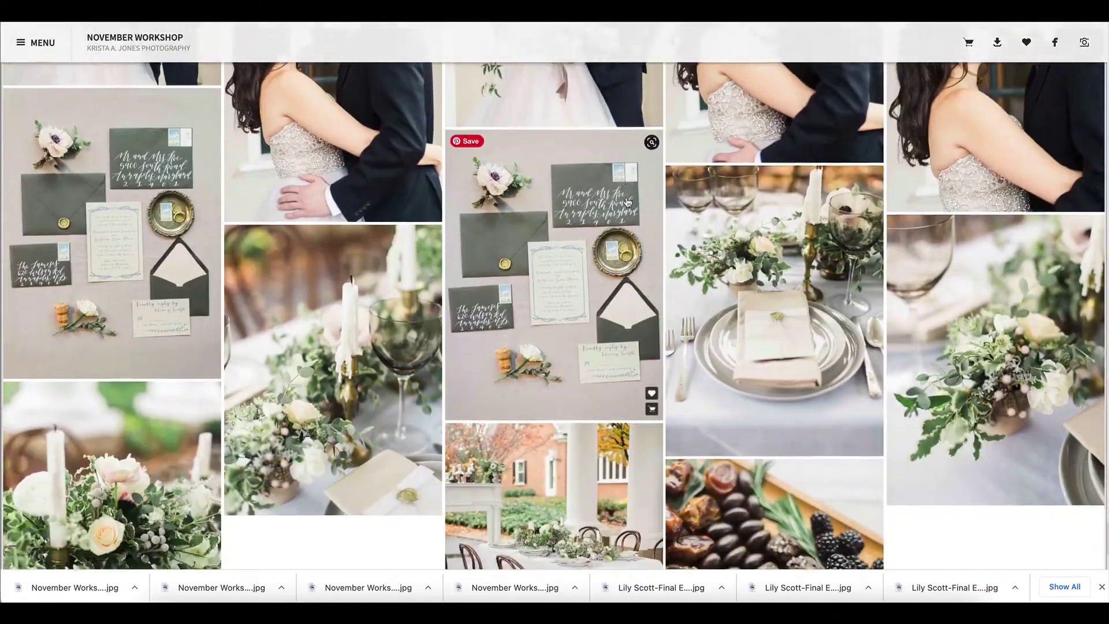
pyautogui.scroll(-3, 627, 201)
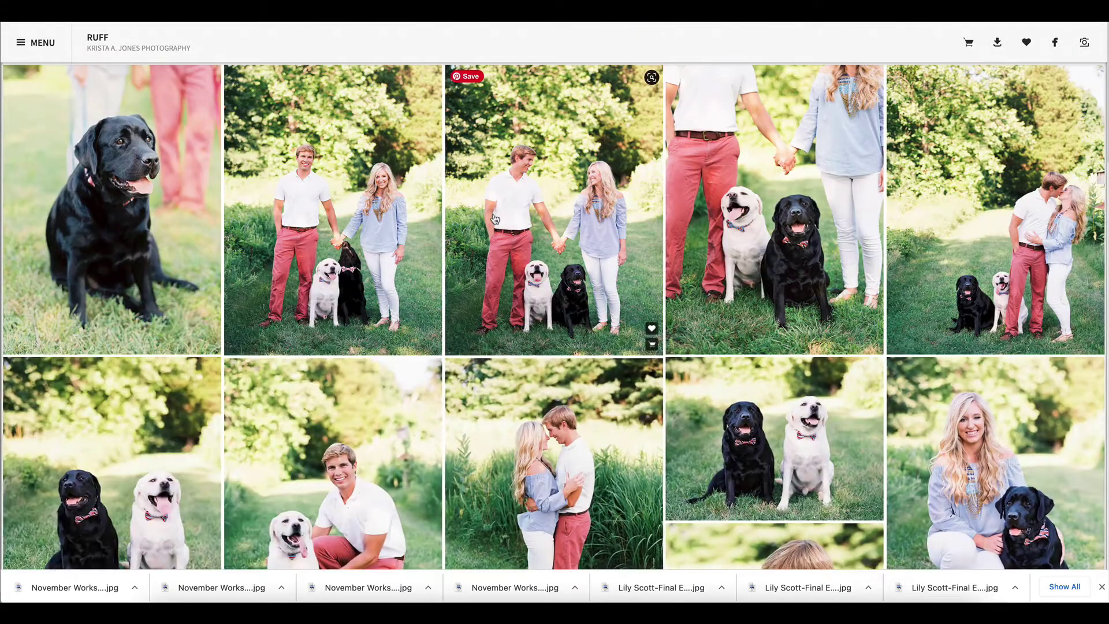
# - In the Ruff gallery, open the vertical photo of the couple embracing face to face before tall grass and request its download
pyautogui.scroll(-8, 495, 219)
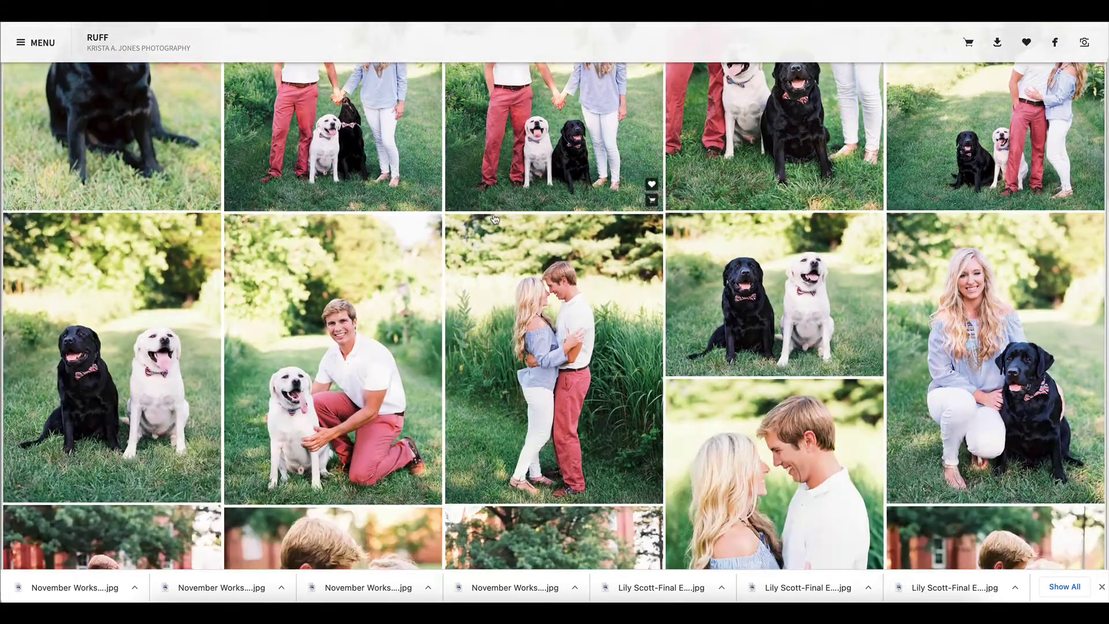
pyautogui.scroll(-1, 495, 219)
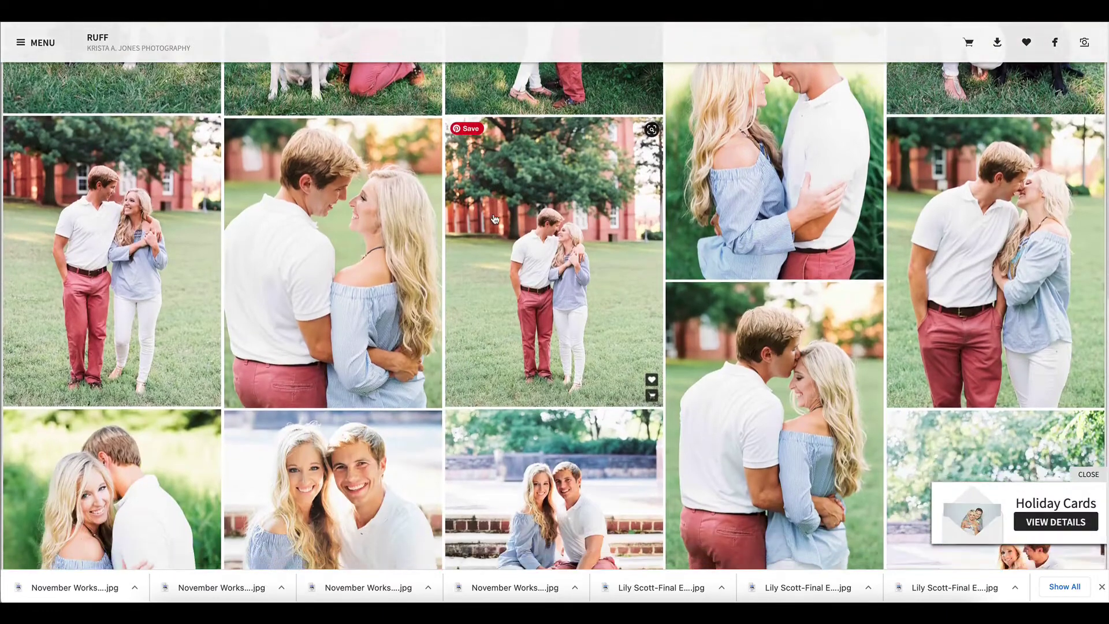
pyautogui.scroll(2, 737, 324)
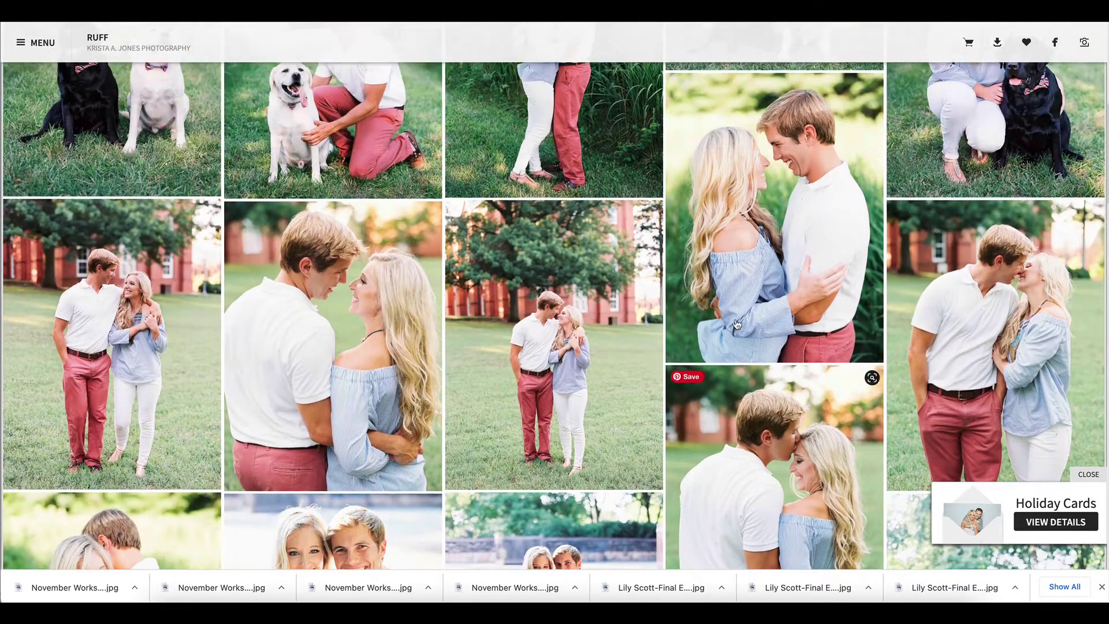
pyautogui.click(806, 241)
pyautogui.click(471, 43)
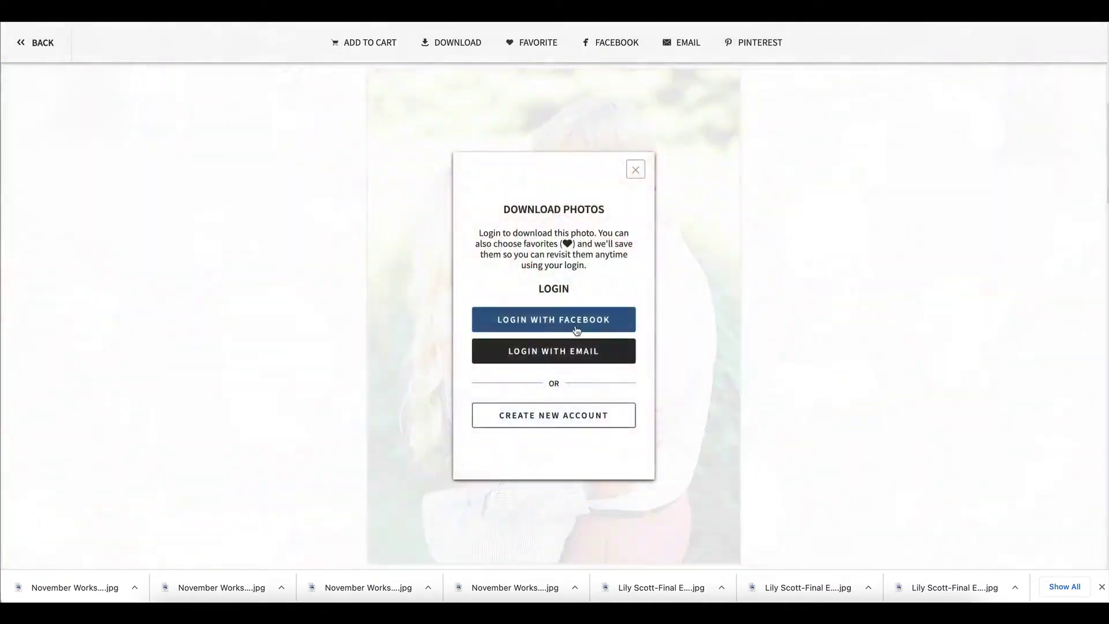
# - Try the Facebook login, dismiss its window, and log in to the gallery with the saved email credentials instead
pyautogui.click(576, 328)
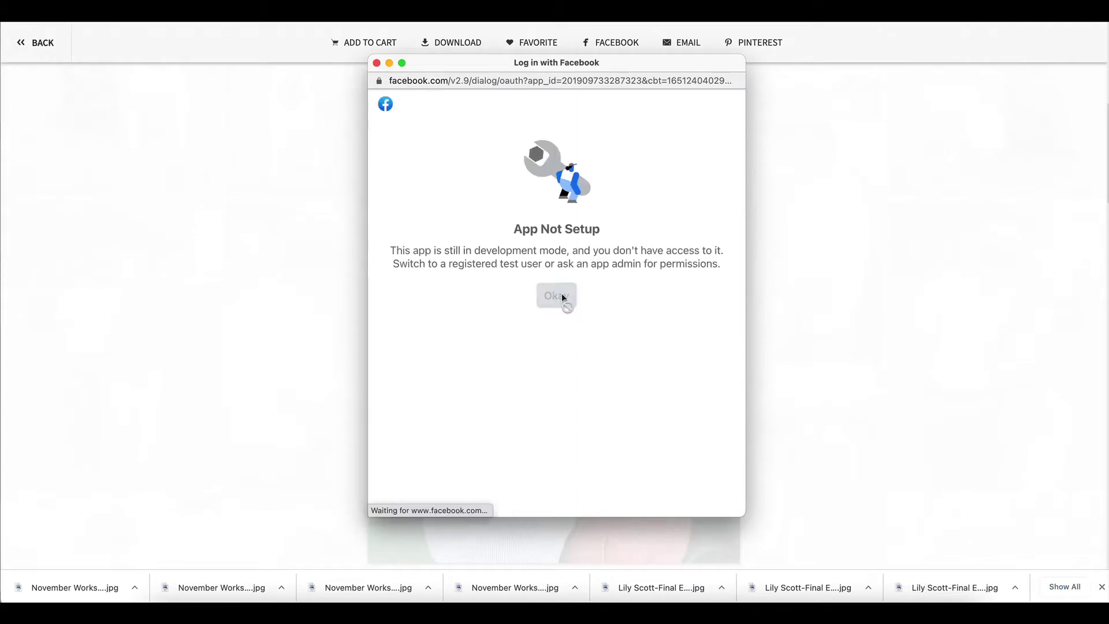
pyautogui.click(561, 297)
pyautogui.click(567, 349)
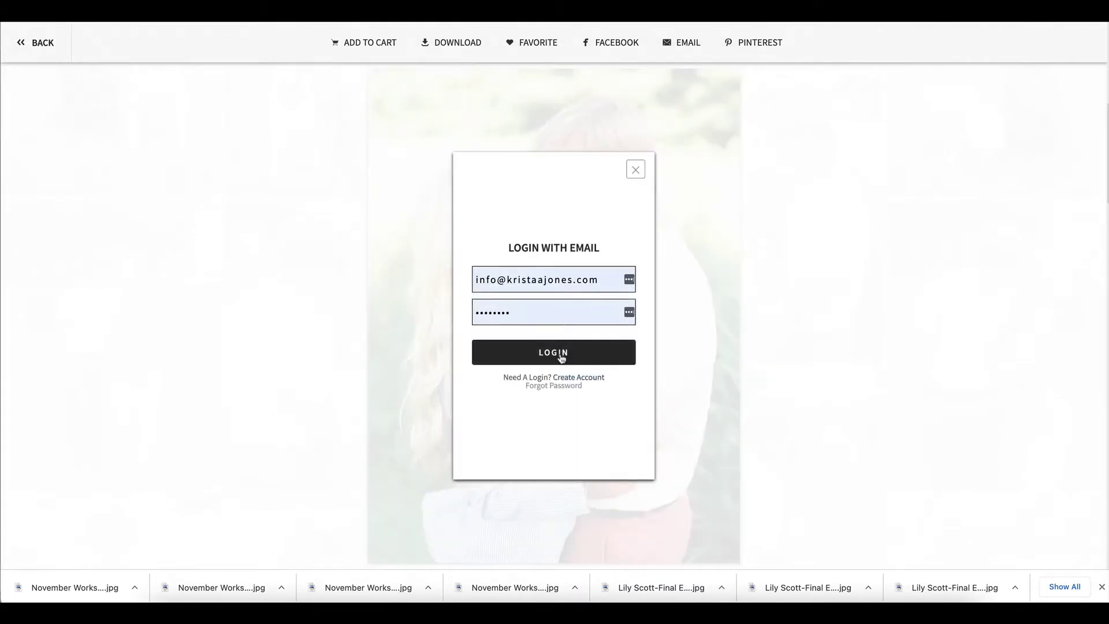
pyautogui.click(561, 356)
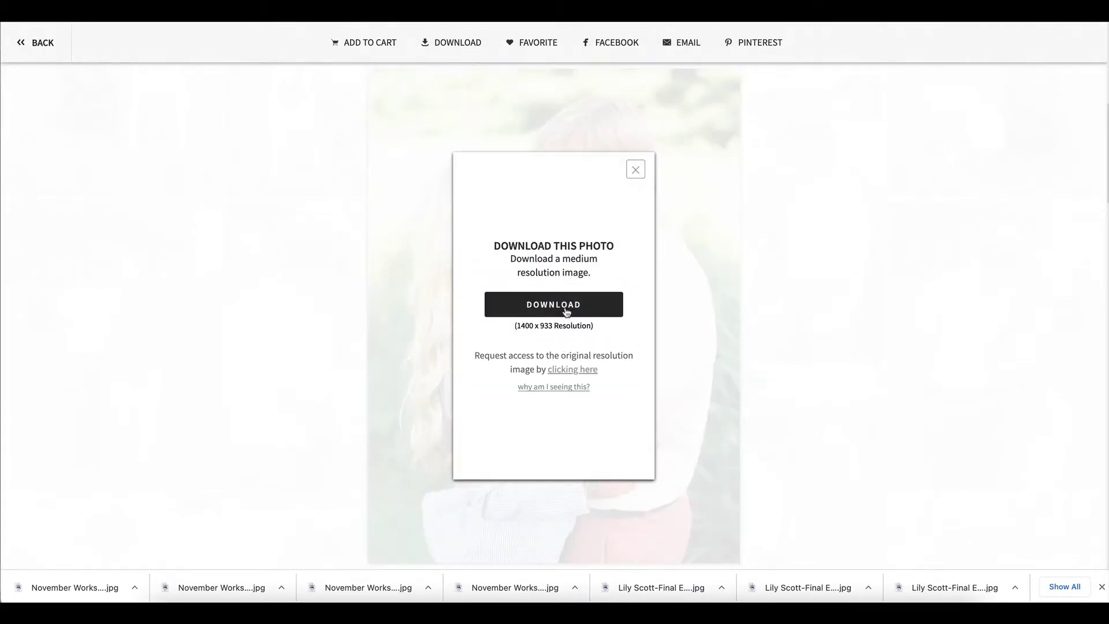
# - Download the medium-resolution version of the couple's embrace photo and return to browsing the Ruff gallery
pyautogui.click(566, 312)
pyautogui.click(301, 322)
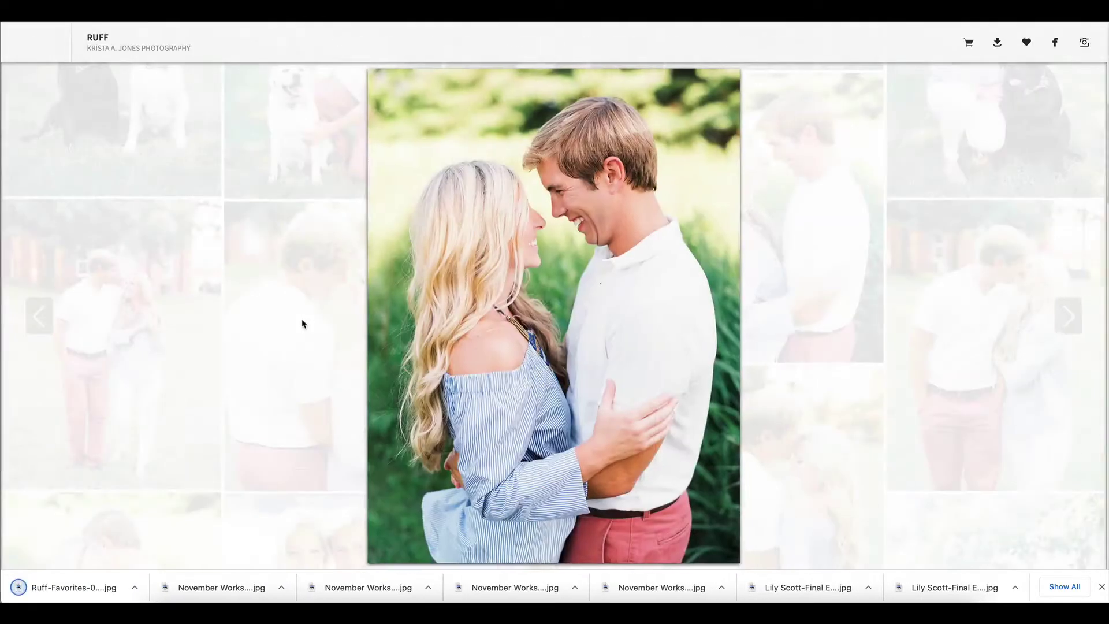
pyautogui.scroll(-3, 303, 324)
pyautogui.scroll(-4, 301, 323)
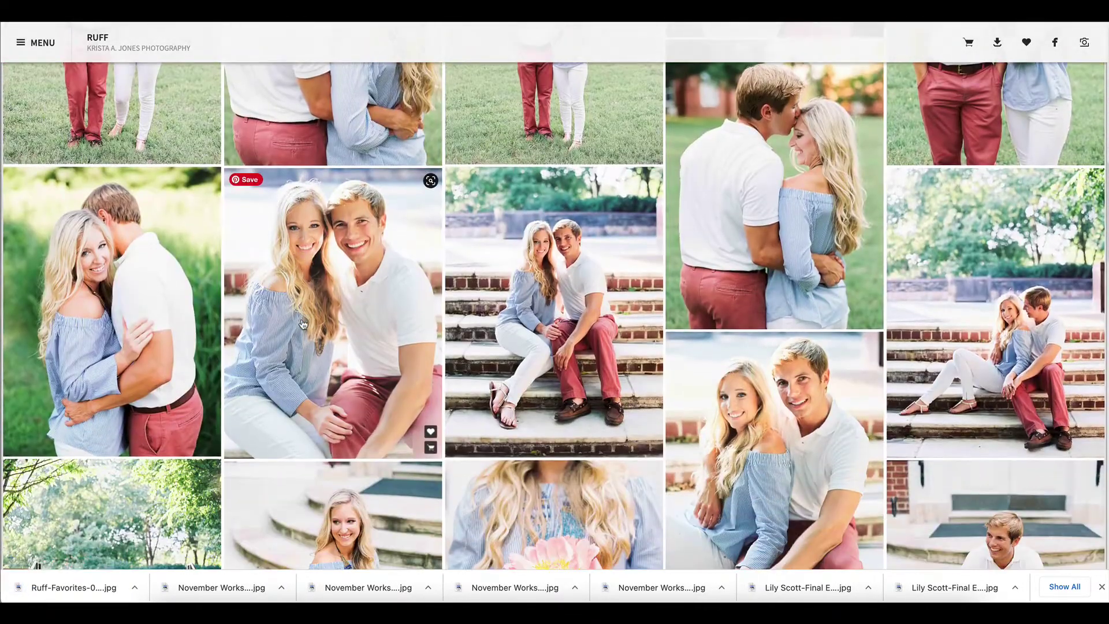
# - Download the photo of the couple in front of the blue-and-white garage door under the Fleet St sign, and return to the gallery
pyautogui.scroll(-6, 303, 323)
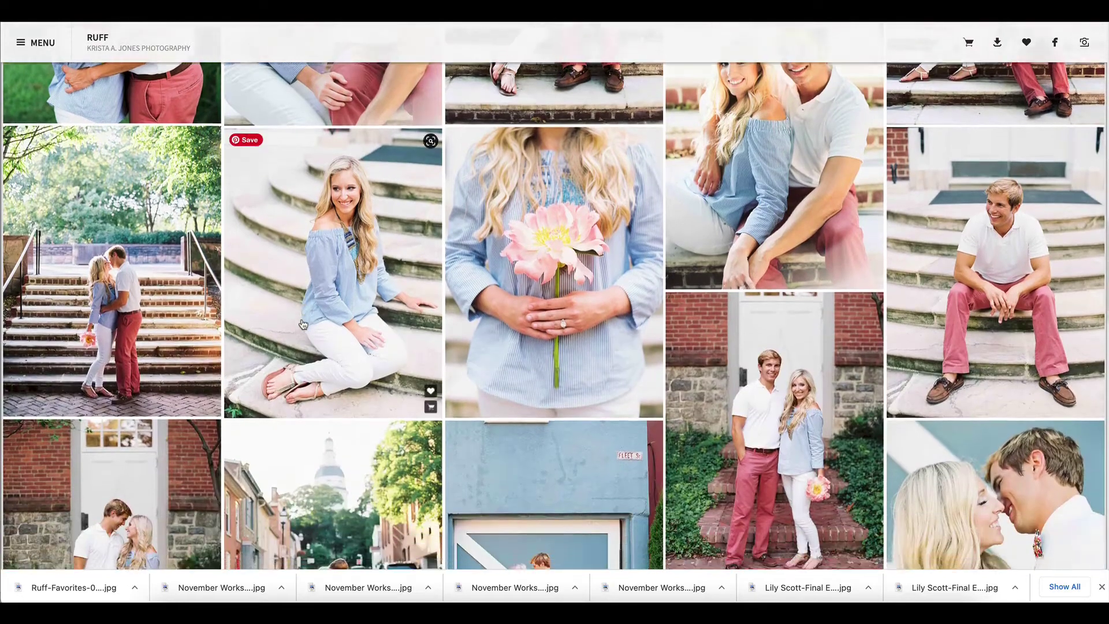
pyautogui.scroll(-4, 303, 324)
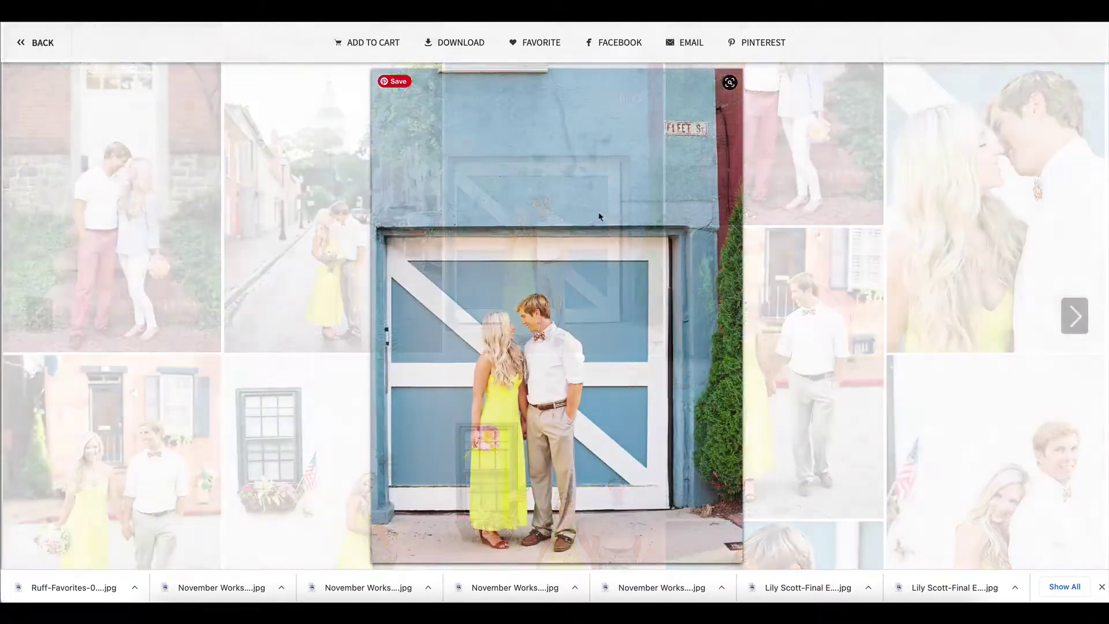
pyautogui.click(463, 44)
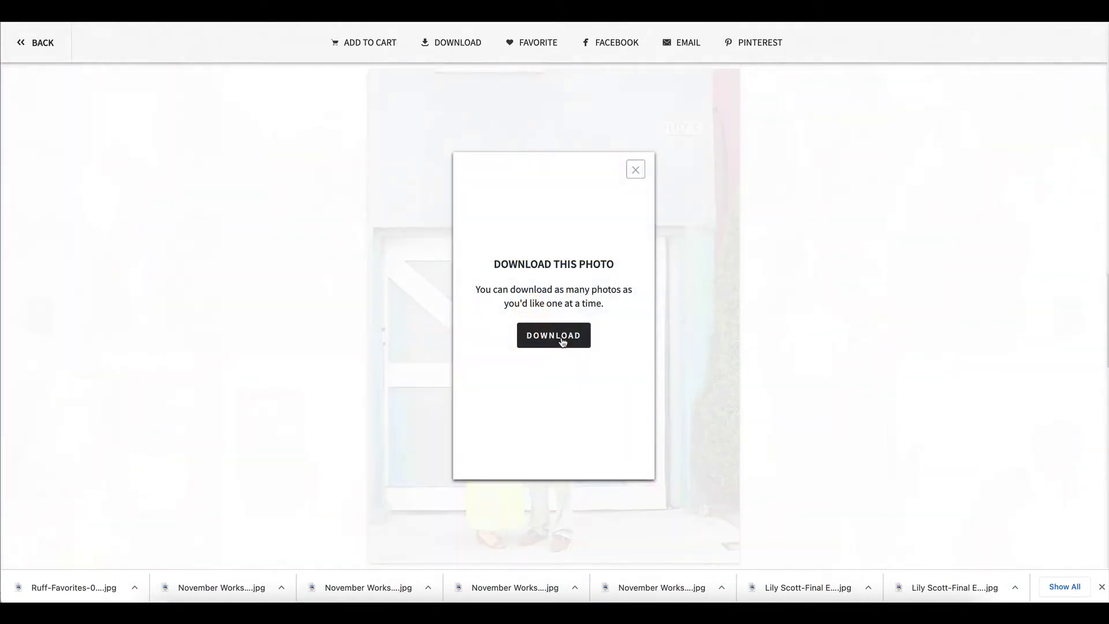
pyautogui.click(562, 342)
pyautogui.click(559, 308)
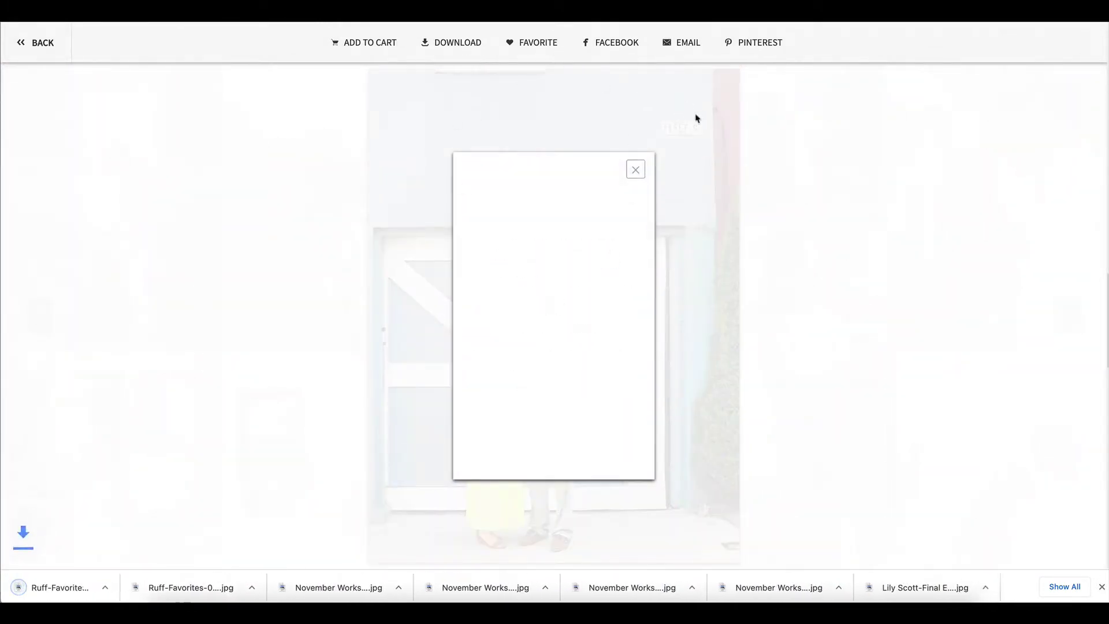
pyautogui.click(270, 262)
pyautogui.press('Escape')
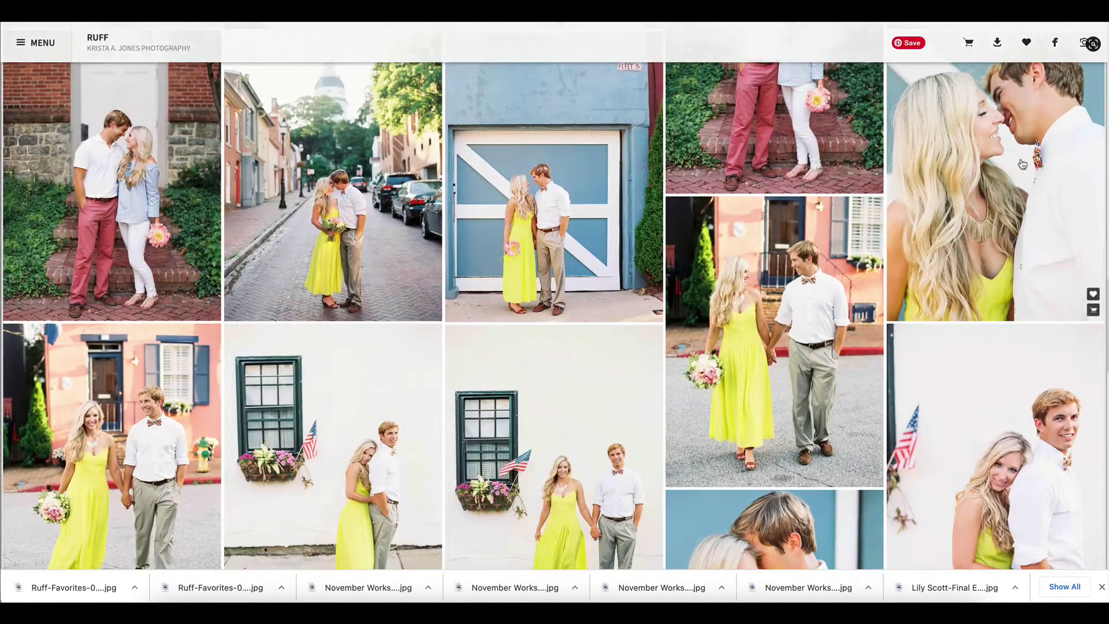
# - Download the medium-resolution close-up of the couple nose to nose, showing her long wavy hair, and return to the gallery
pyautogui.click(983, 174)
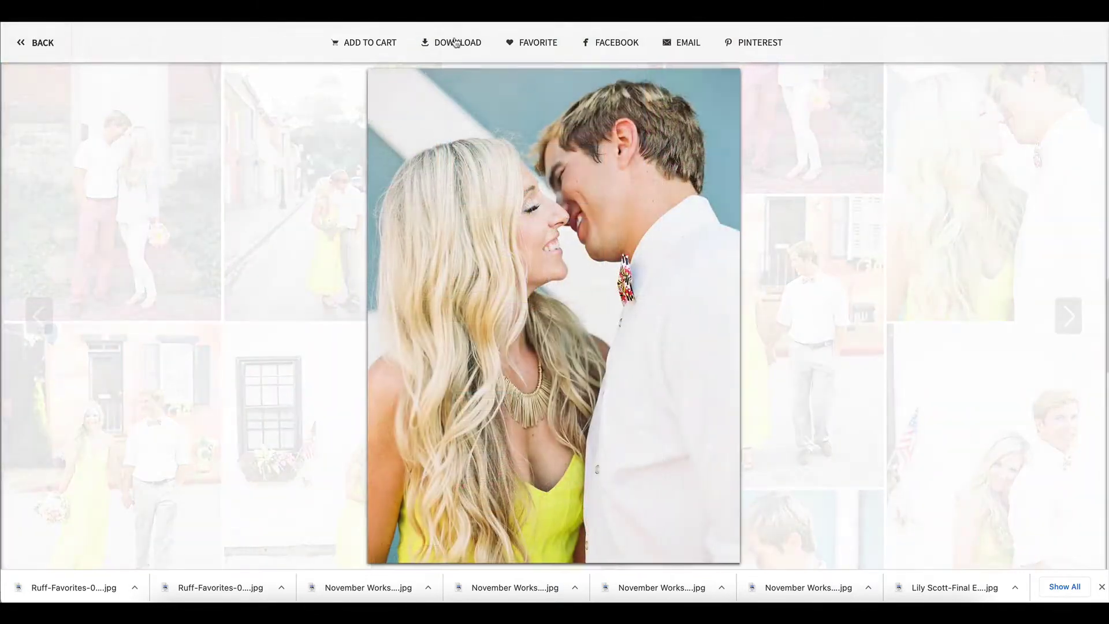
pyautogui.click(456, 42)
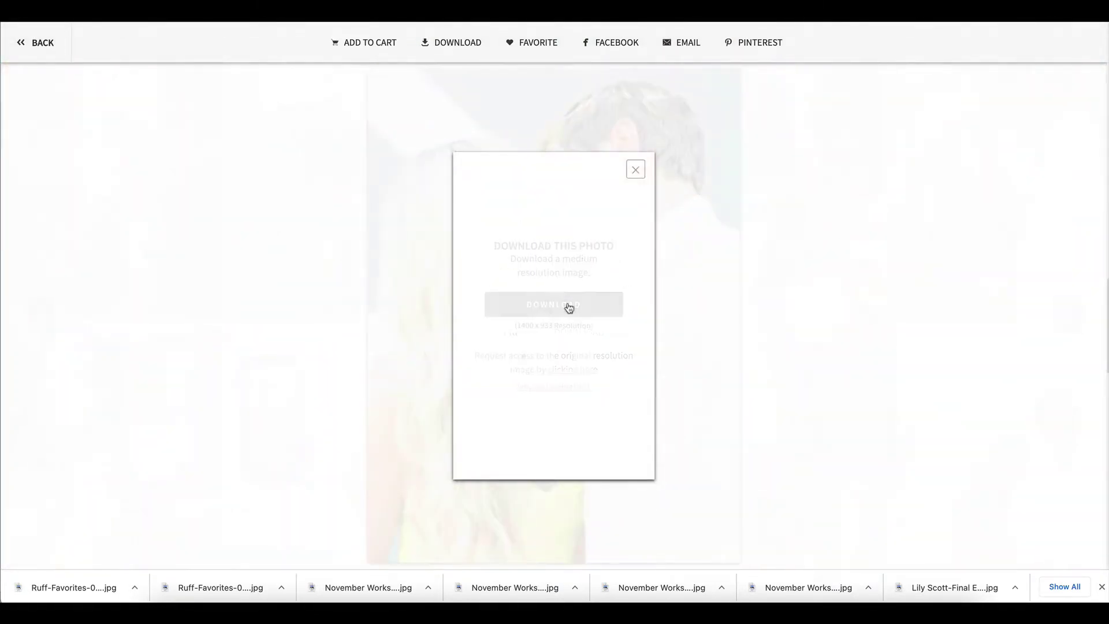
pyautogui.click(312, 306)
pyautogui.click(312, 307)
# - Download the photo of her hugging him from behind beside the green window with the flower box and flag
pyautogui.scroll(-2, 312, 306)
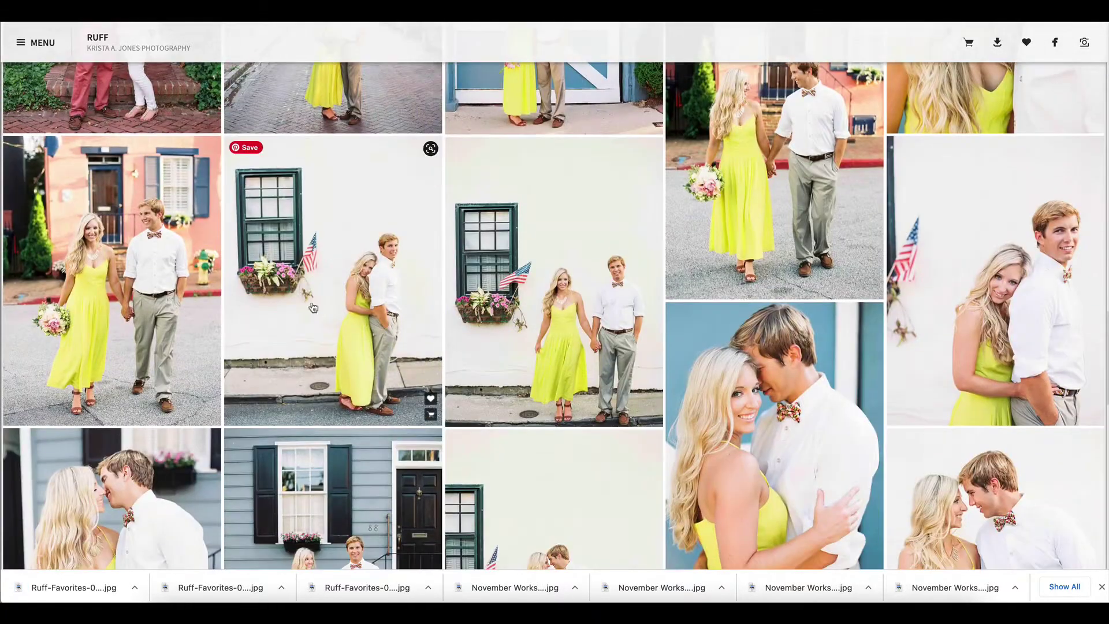
pyautogui.scroll(-1, 312, 307)
pyautogui.click(360, 253)
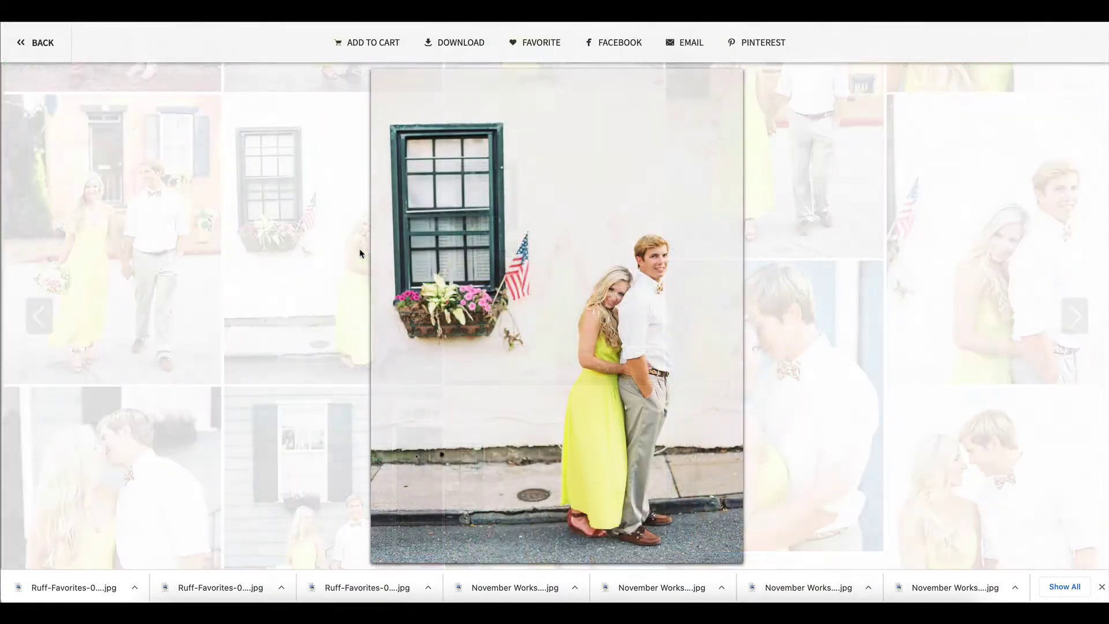
pyautogui.click(447, 44)
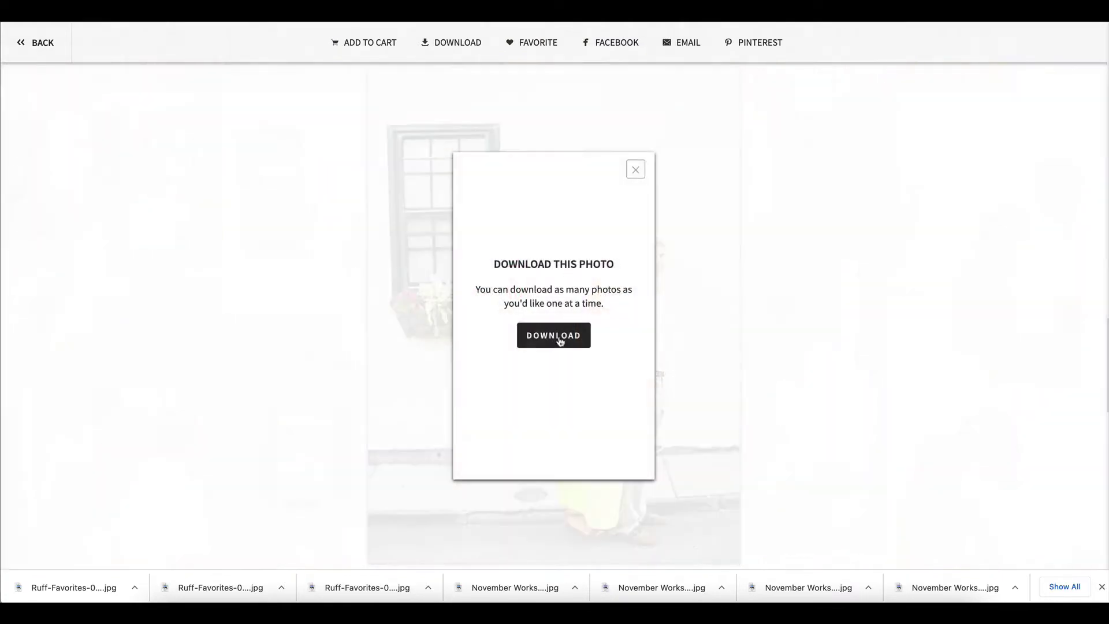
pyautogui.click(635, 169)
pyautogui.click(292, 331)
# - Download the close-up of the couple embracing against the blue wall, with her smiling at the camera
pyautogui.scroll(-2, 292, 334)
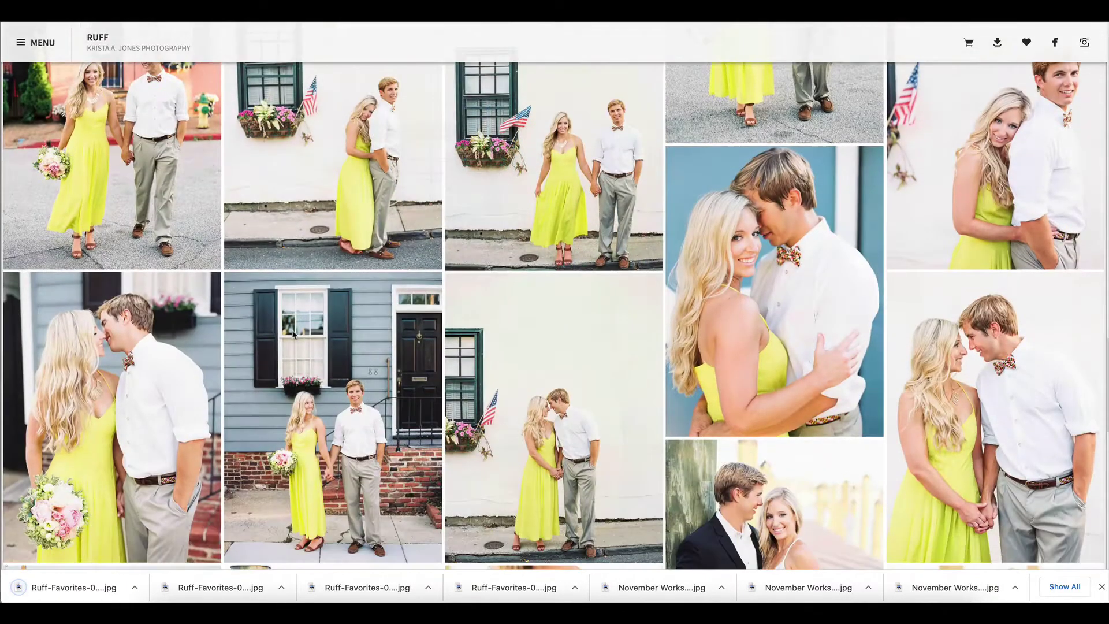
pyautogui.click(783, 293)
pyautogui.click(471, 44)
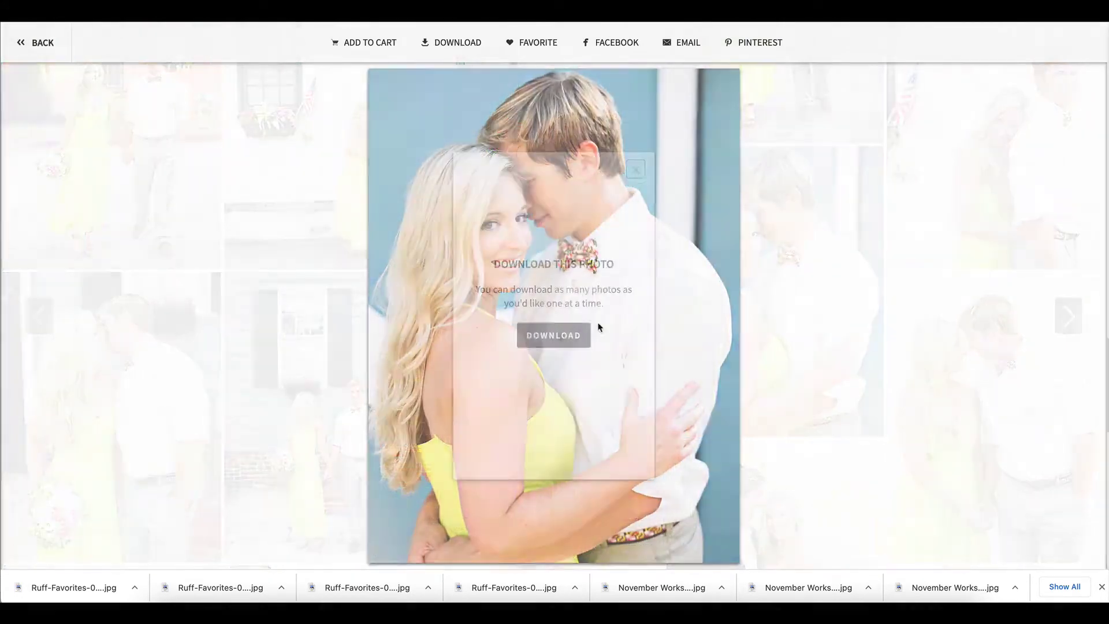
pyautogui.click(635, 170)
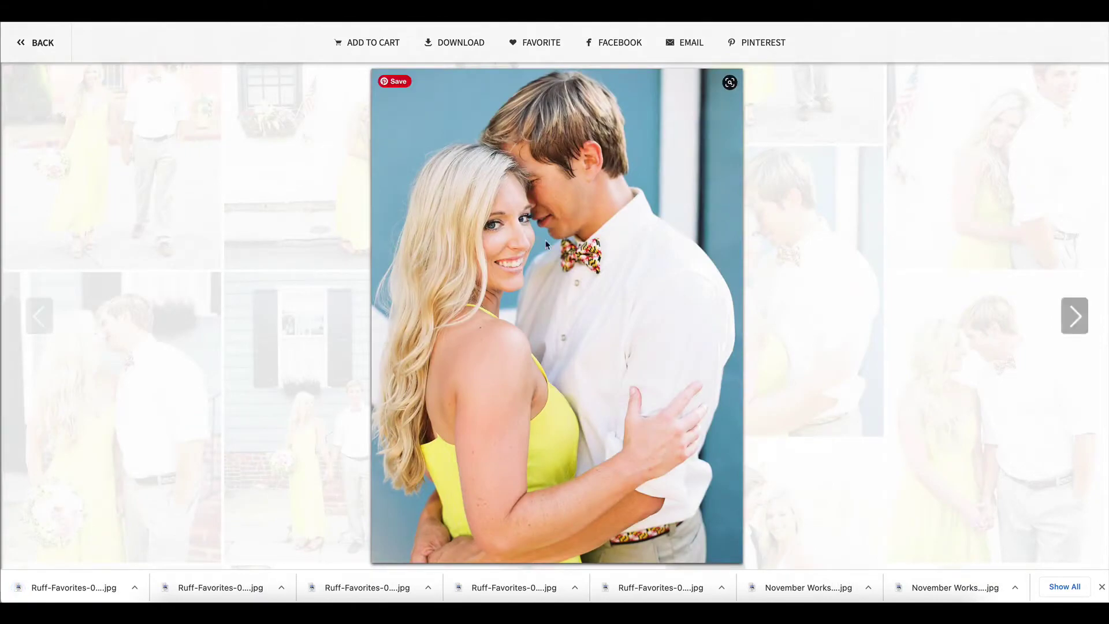
pyautogui.press('Escape')
# - Download the horizontal harbor photo with boats and waterfront buildings at dusk, and return to the gallery
pyautogui.scroll(-5, 284, 387)
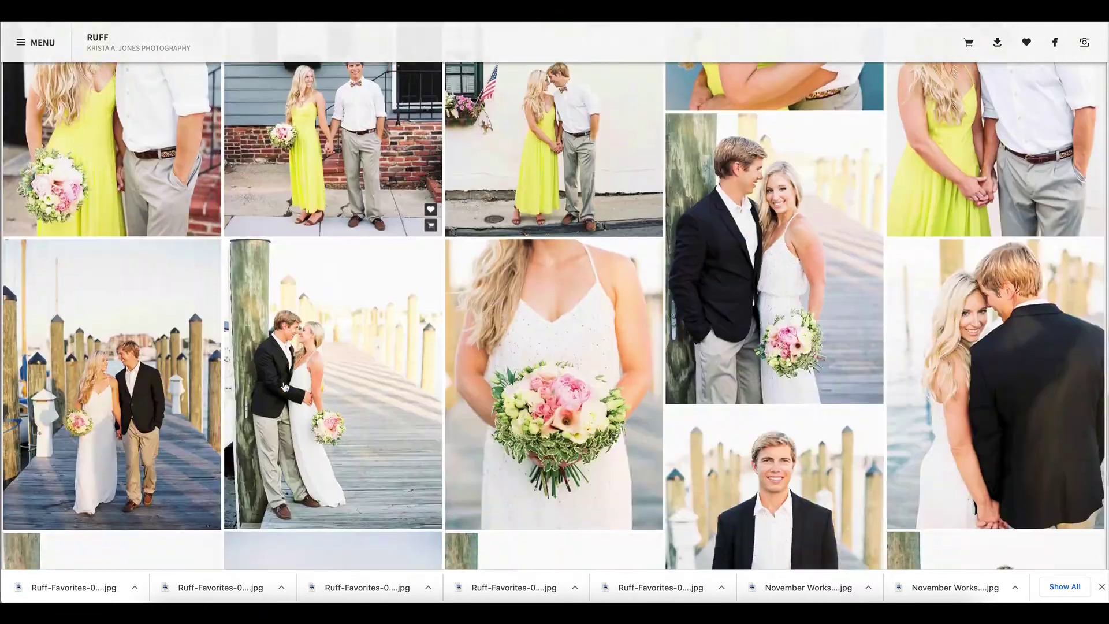
pyautogui.scroll(-6, 285, 387)
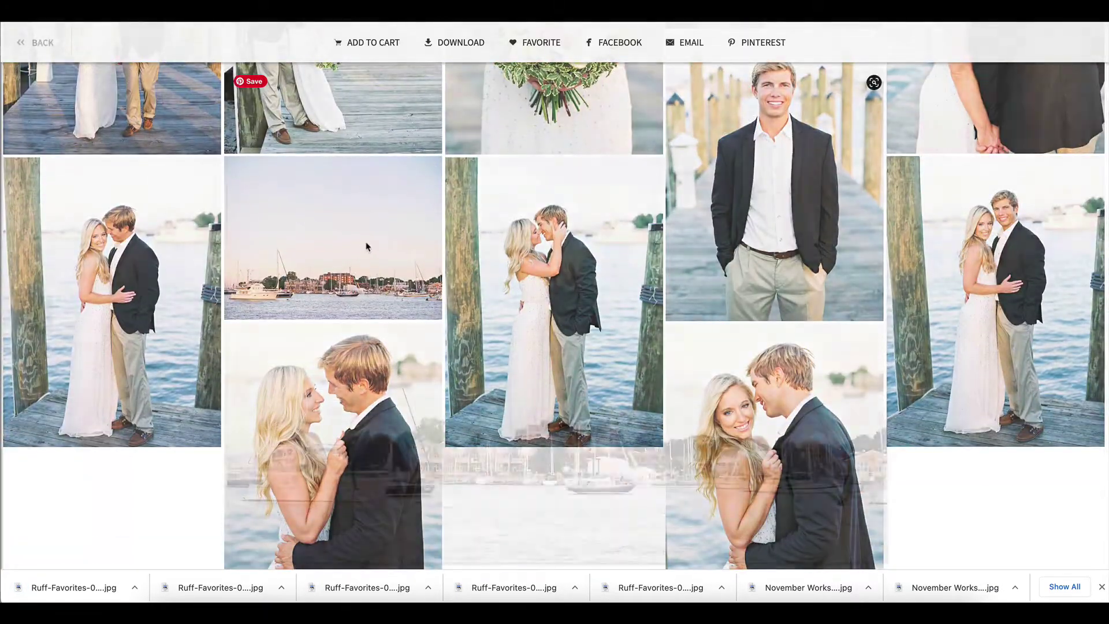
pyautogui.click(367, 246)
pyautogui.click(457, 43)
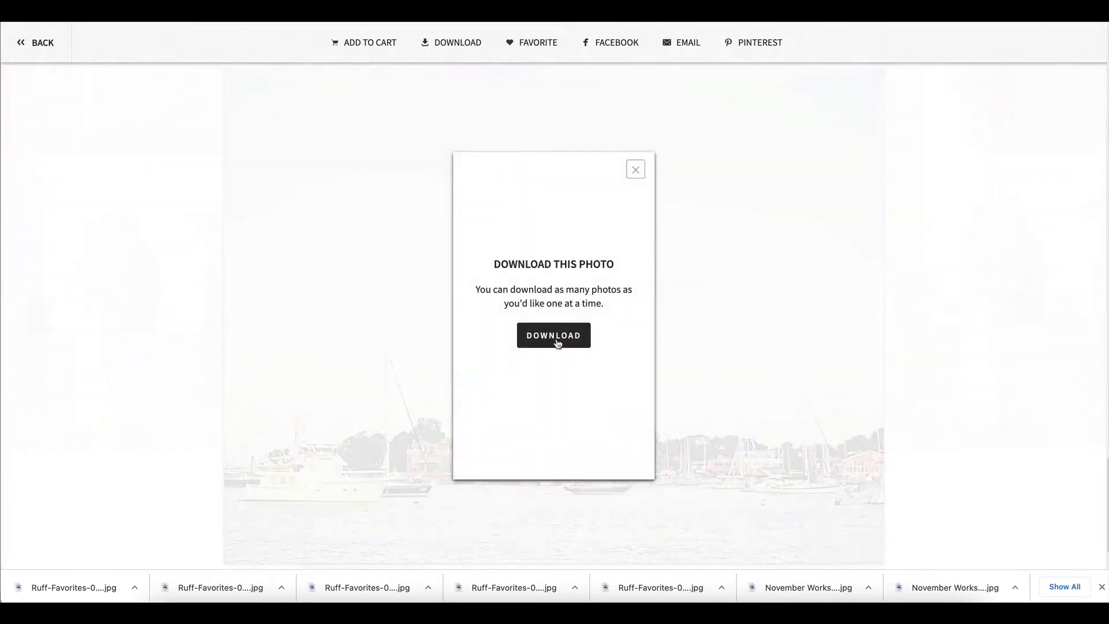
pyautogui.click(636, 169)
pyautogui.press('Escape')
# - Download the waterfront photo of the couple embracing face to face between the wooden dock posts
pyautogui.scroll(-2, 165, 298)
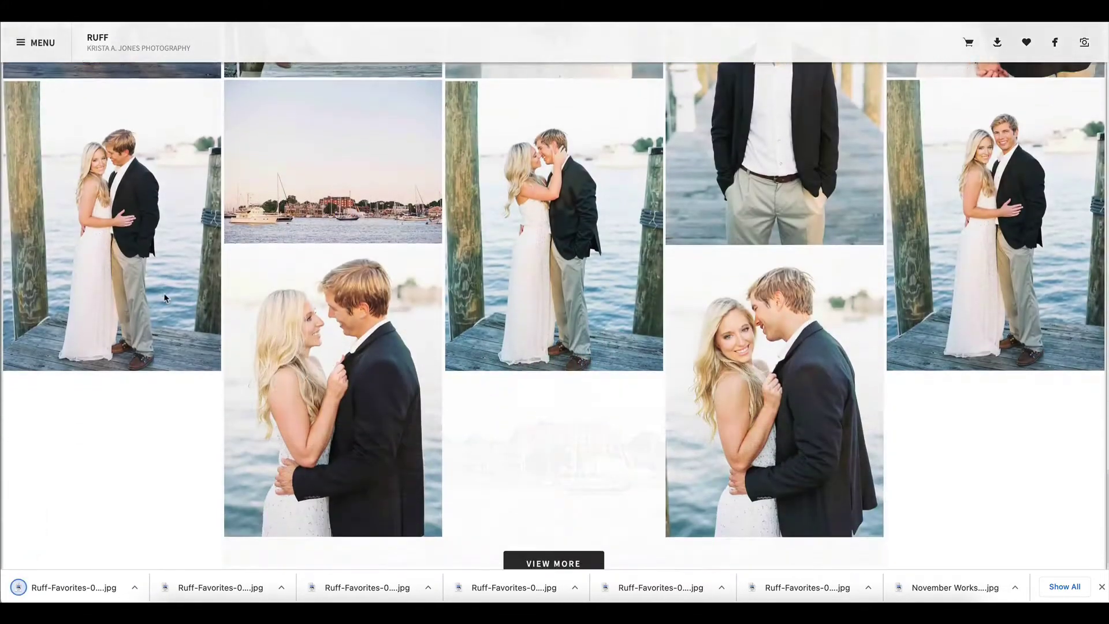
pyautogui.scroll(2, 265, 343)
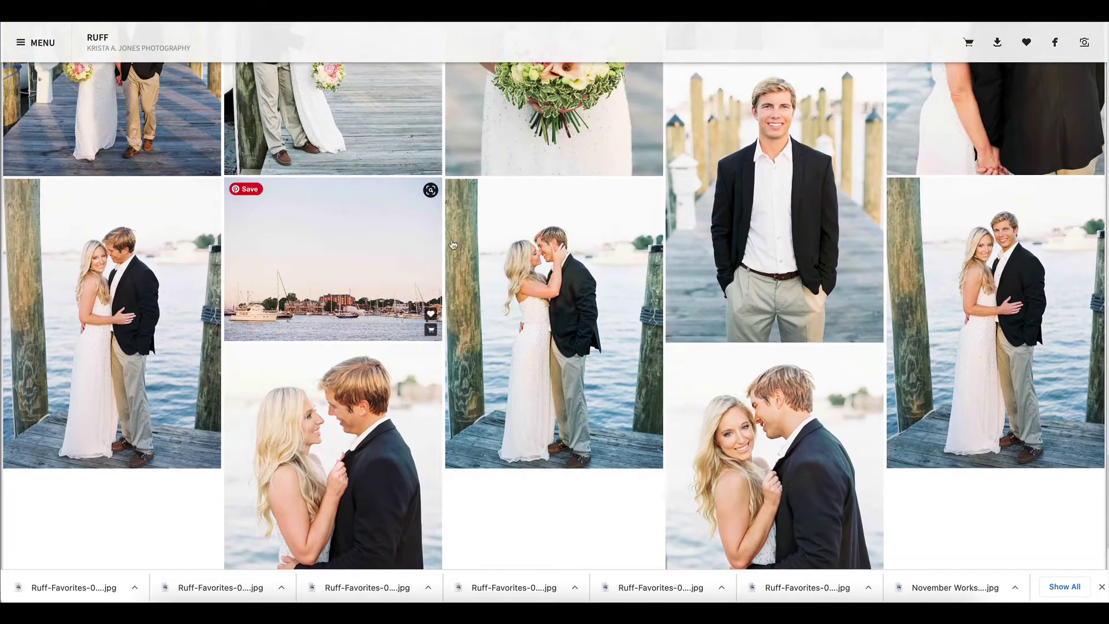
pyautogui.click(554, 312)
pyautogui.click(471, 44)
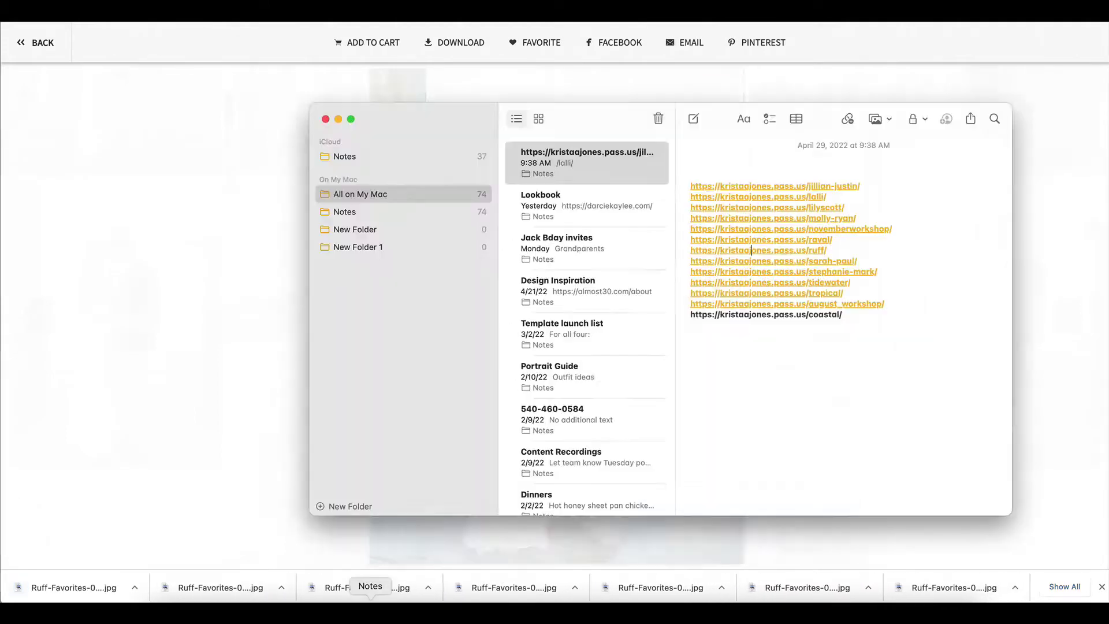
# - Open the wedding gallery linked just above tidewater in Notes and browse past the detail photos to the vintage car portraits
pyautogui.click(845, 279)
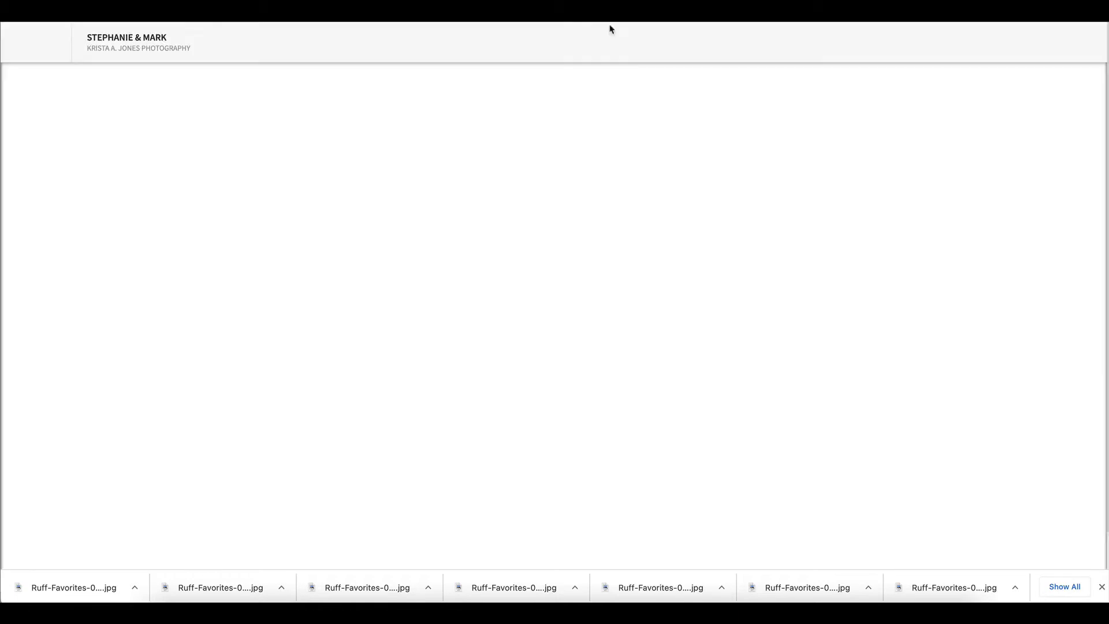
pyautogui.scroll(-8, 507, 164)
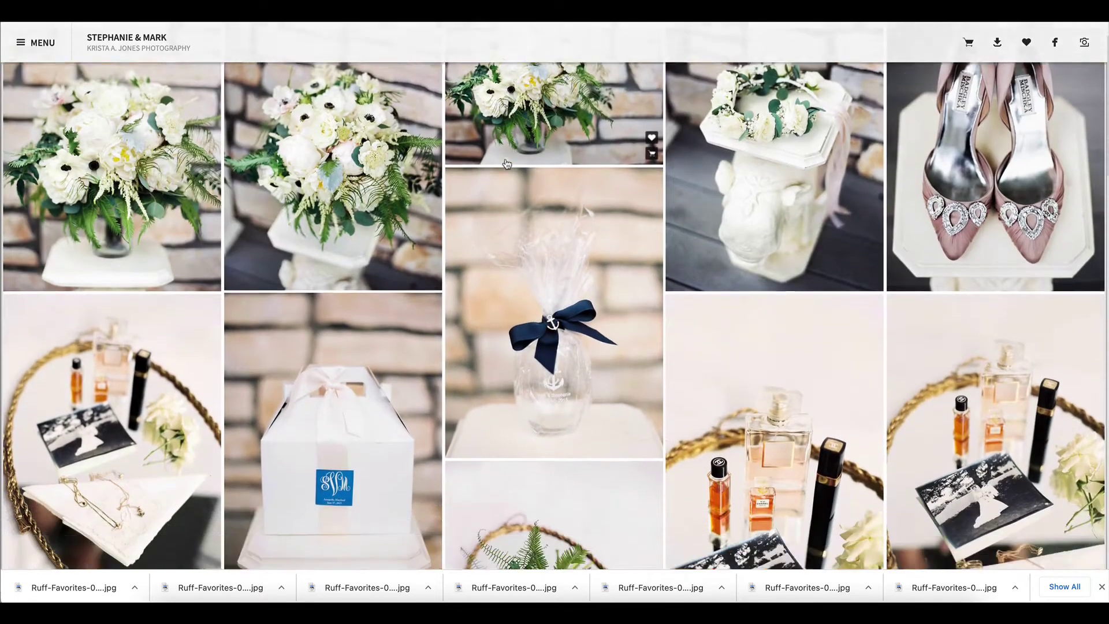
pyautogui.scroll(-9, 506, 164)
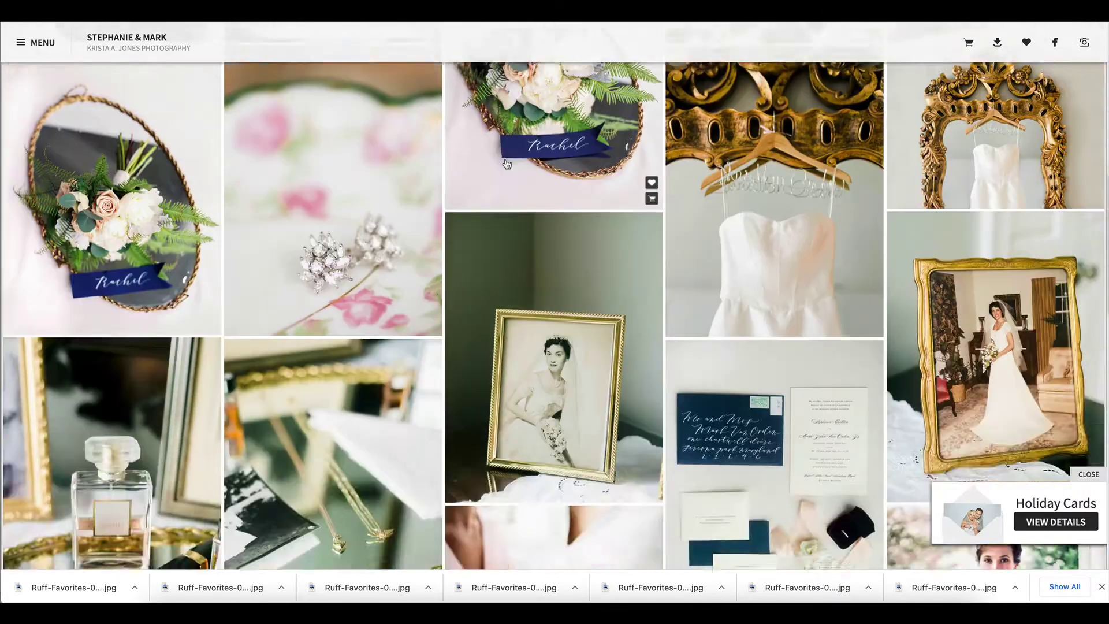
pyautogui.scroll(-10, 507, 164)
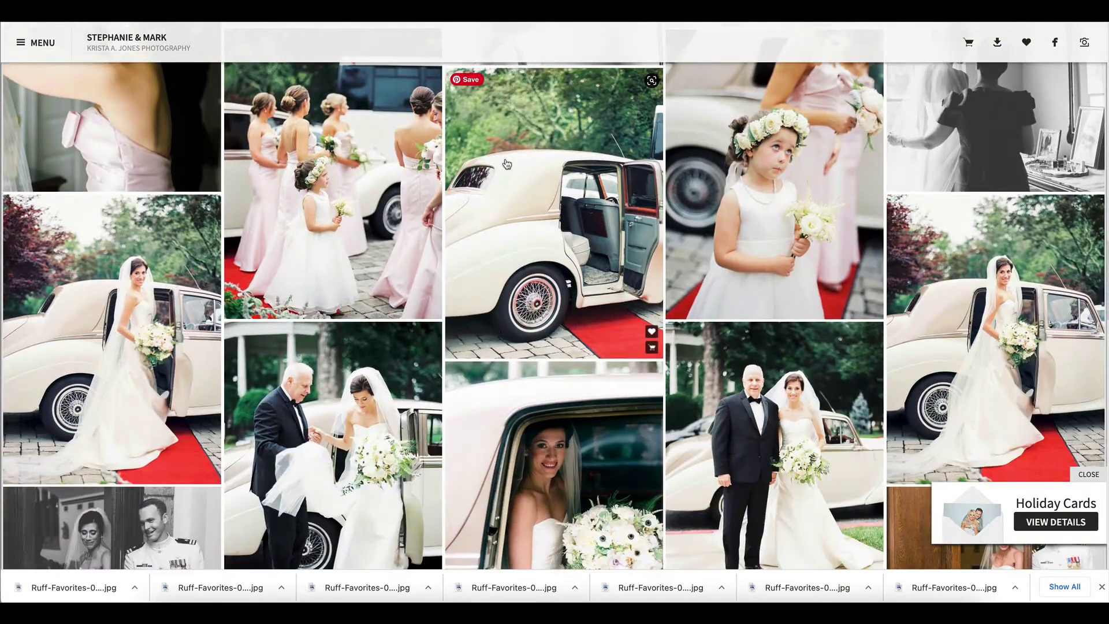
pyautogui.scroll(-2, 507, 164)
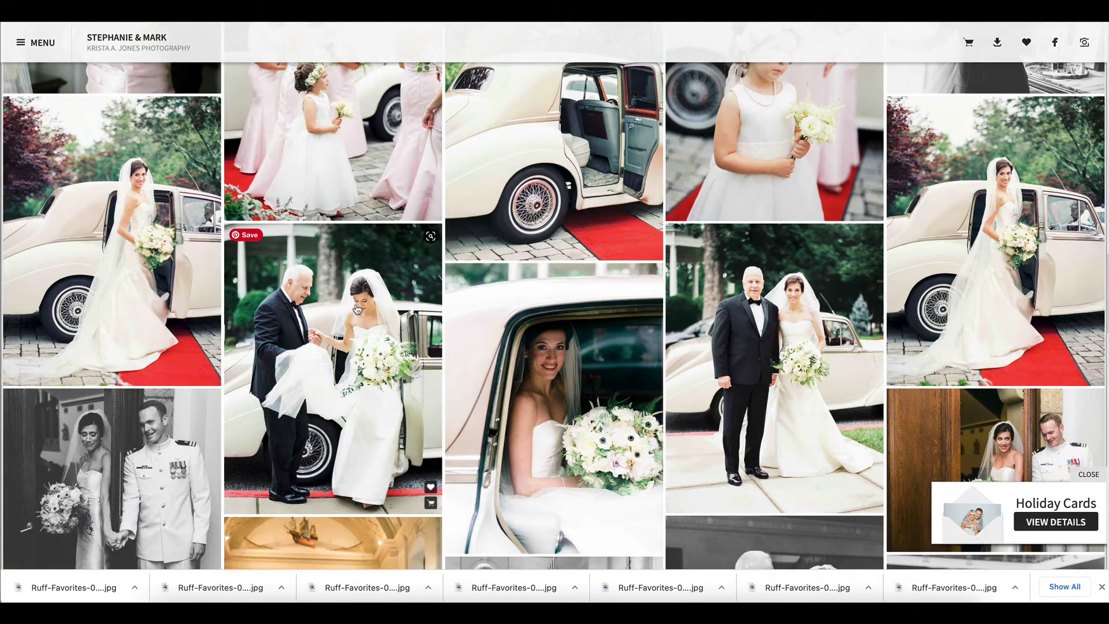
# - Download the medium-resolution photo of the older man helping the bride beside the vintage car, going through the Facebook login and dismissing its window
pyautogui.click(356, 309)
pyautogui.click(445, 44)
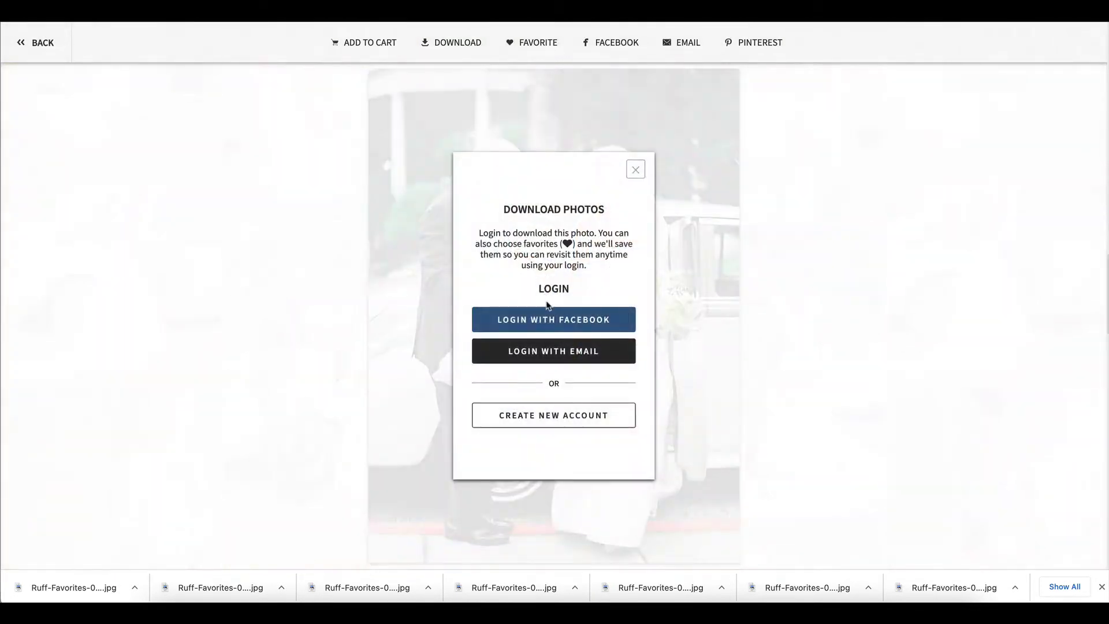
pyautogui.click(551, 322)
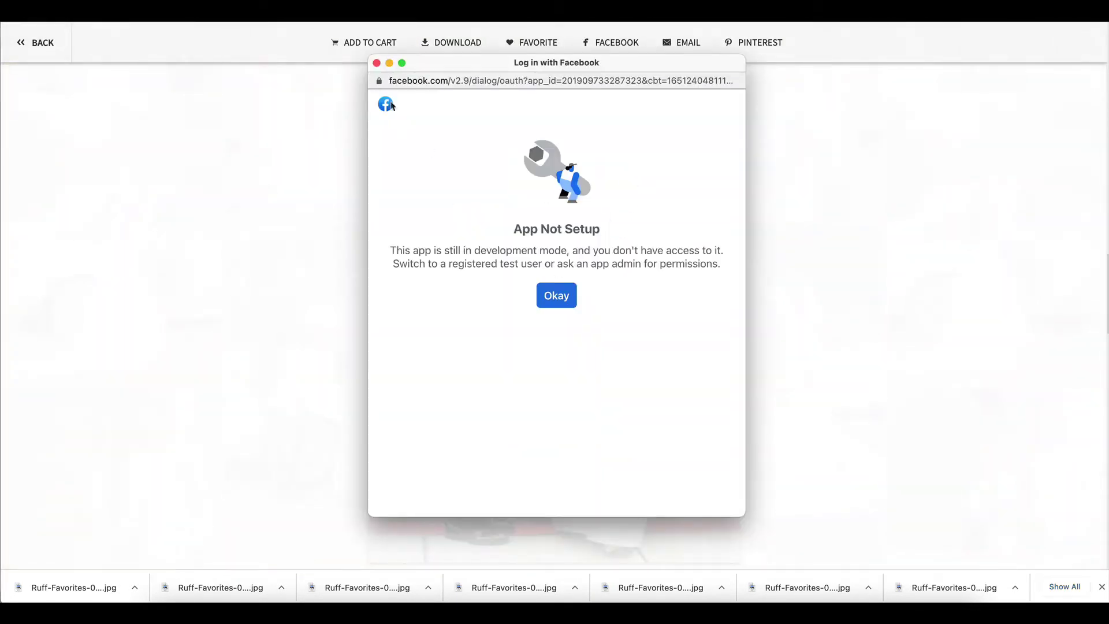
pyautogui.click(376, 64)
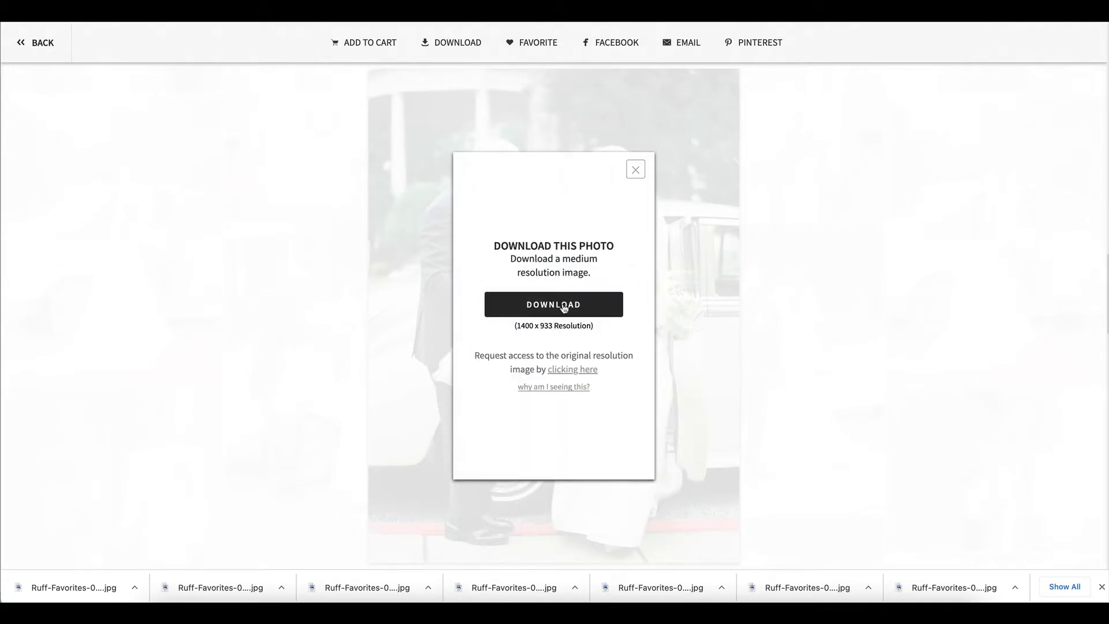
pyautogui.click(637, 171)
pyautogui.click(333, 311)
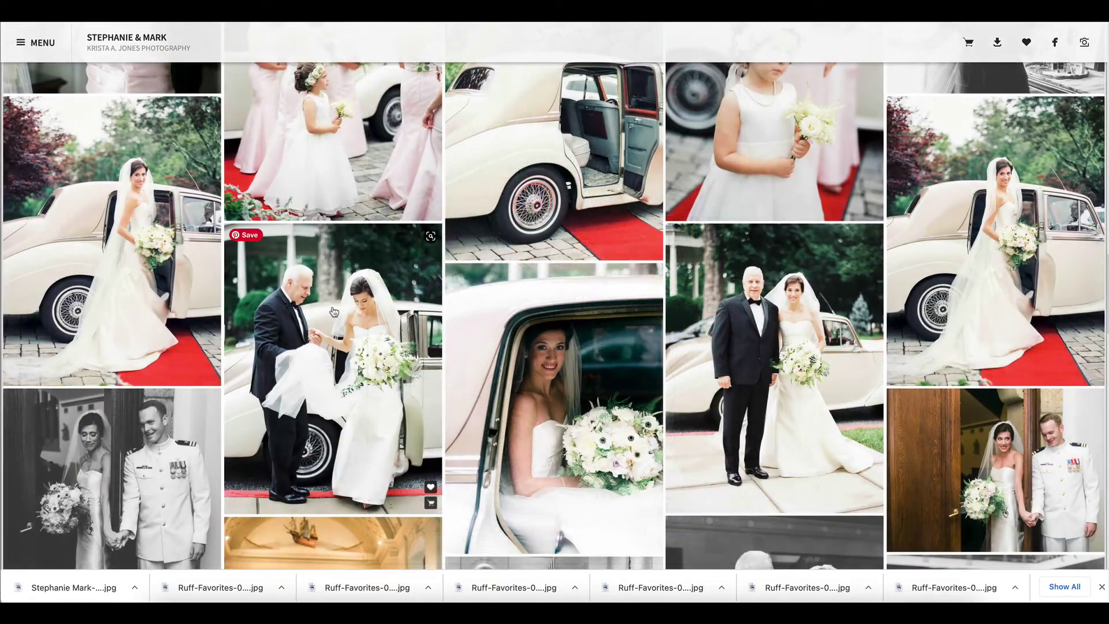
# - Download the medium-resolution photo of the bride standing with her bouquet on the red carpet beside the vintage car
pyautogui.click(976, 219)
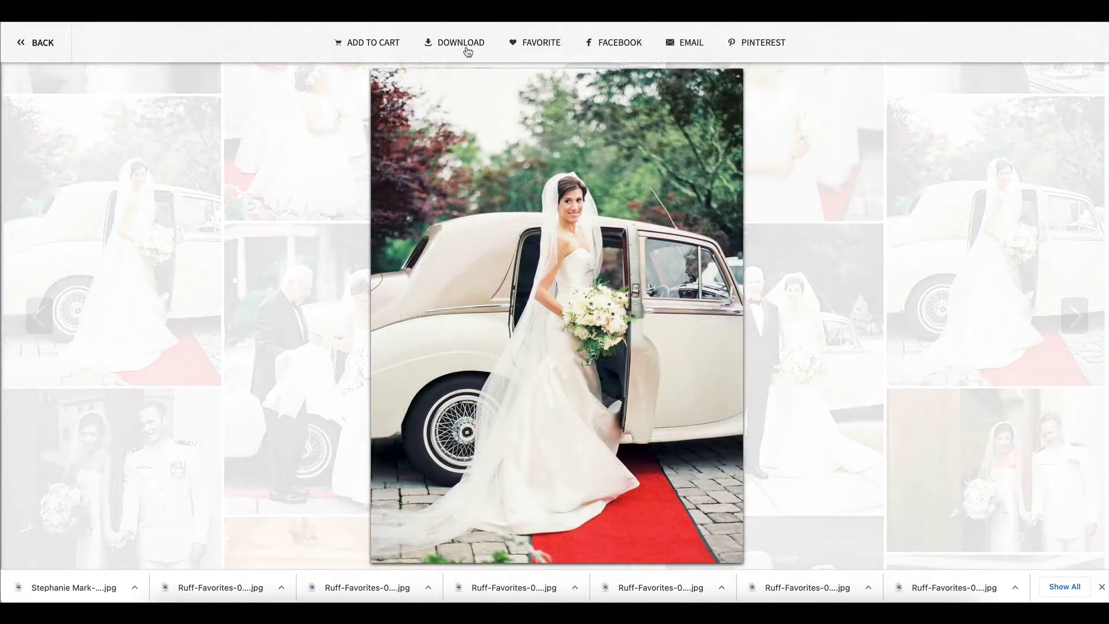
pyautogui.click(466, 45)
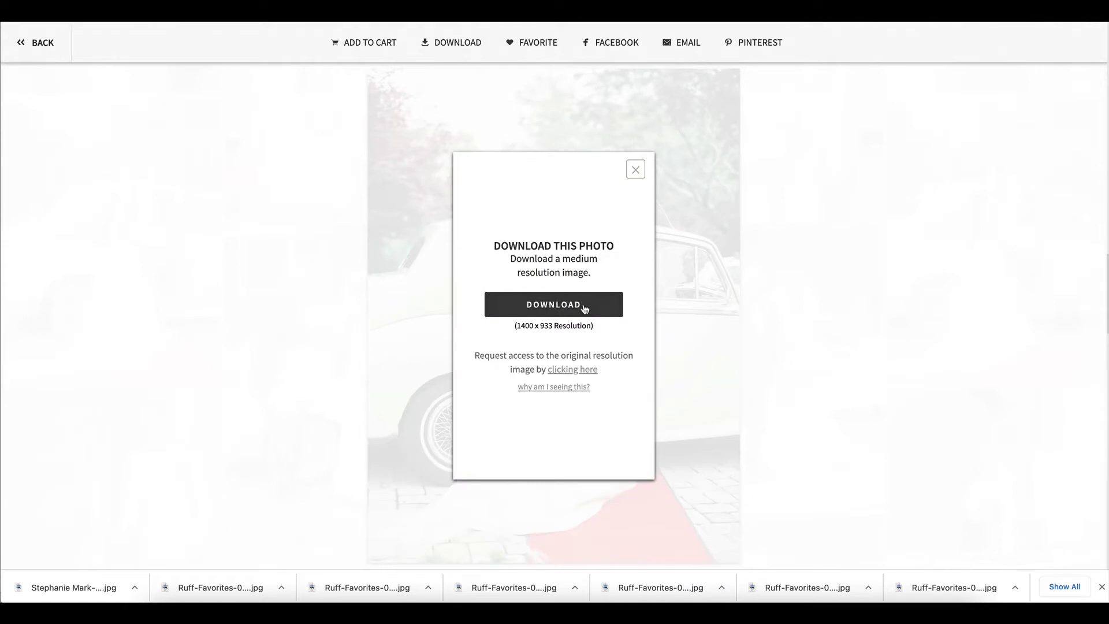
pyautogui.click(282, 254)
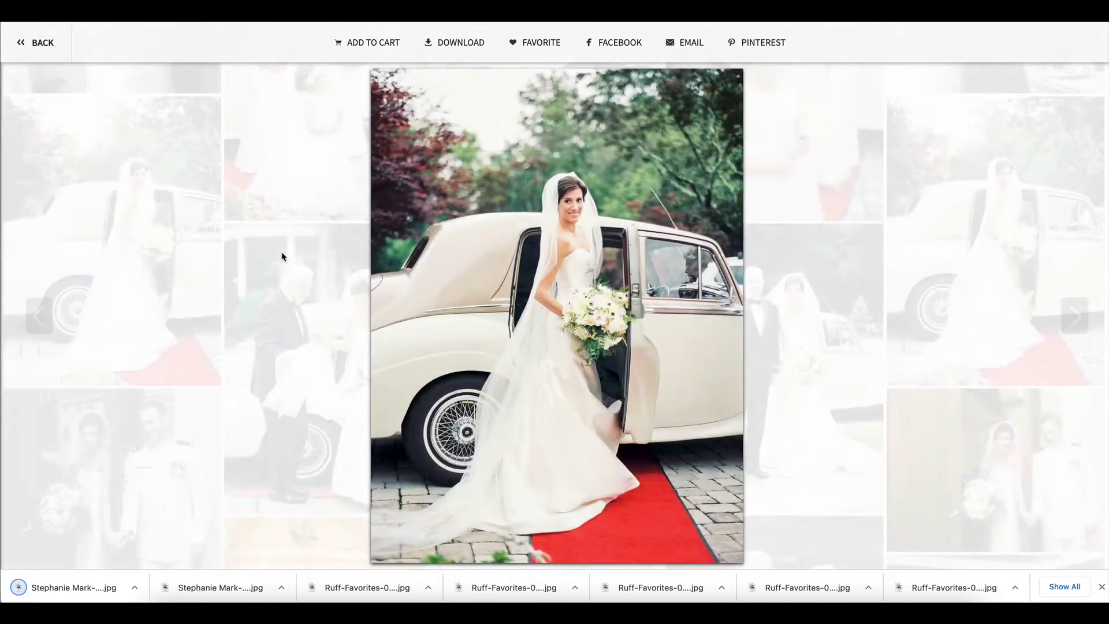
# - Download the medium-resolution portrait photo of the couple kissing on the church steps beneath the arch of crossed swords
pyautogui.scroll(-8, 283, 255)
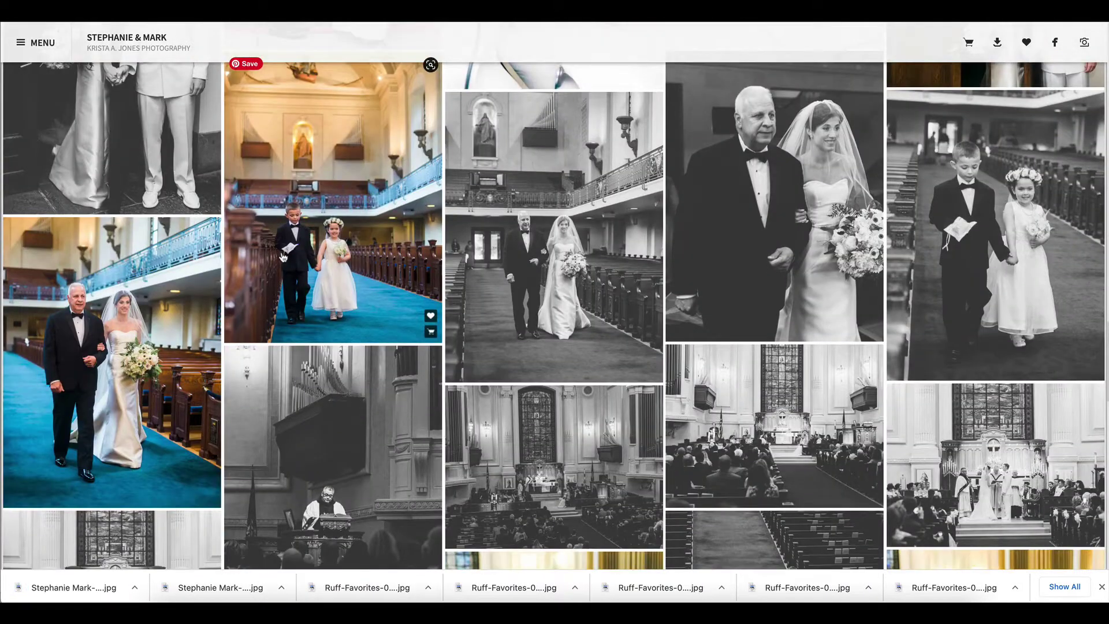
pyautogui.scroll(-12, 283, 255)
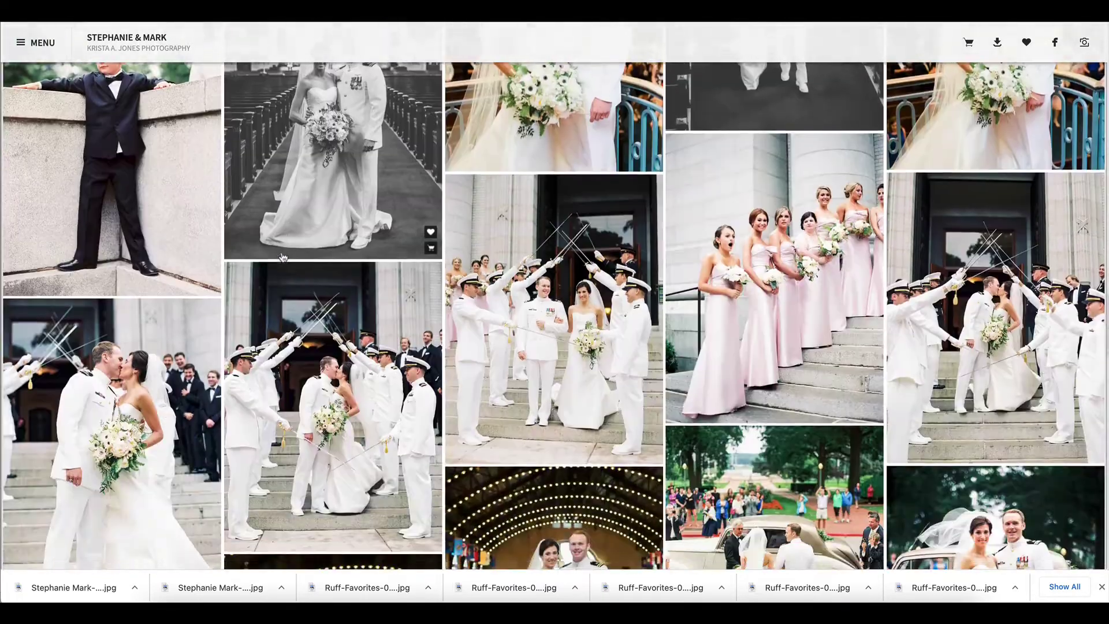
pyautogui.scroll(-3, 282, 258)
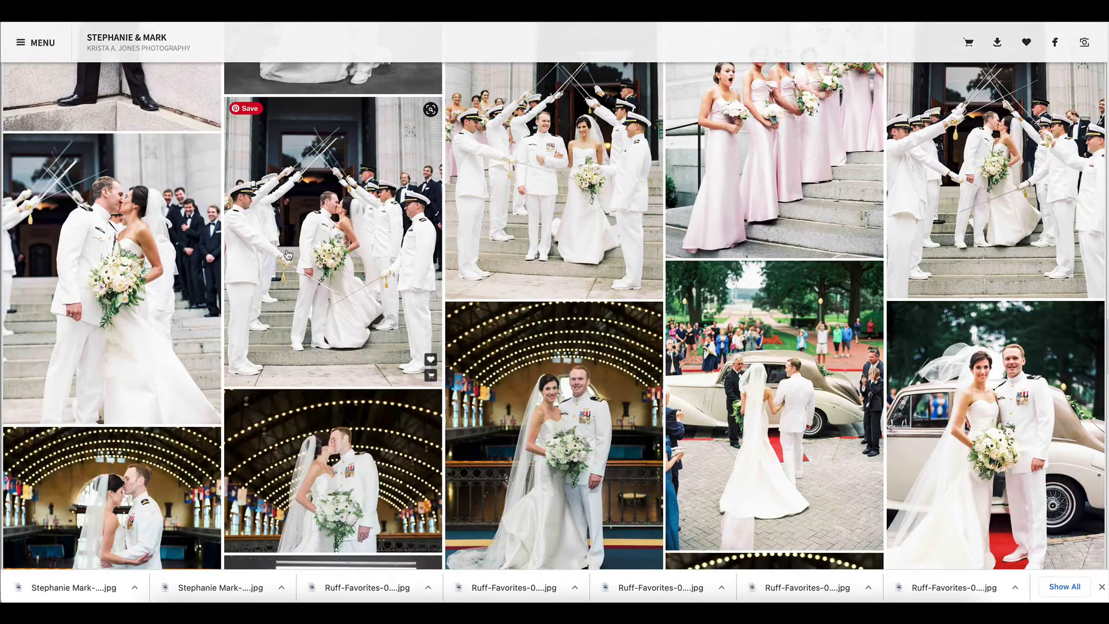
pyautogui.scroll(1, 656, 257)
pyautogui.scroll(-2, 1061, 118)
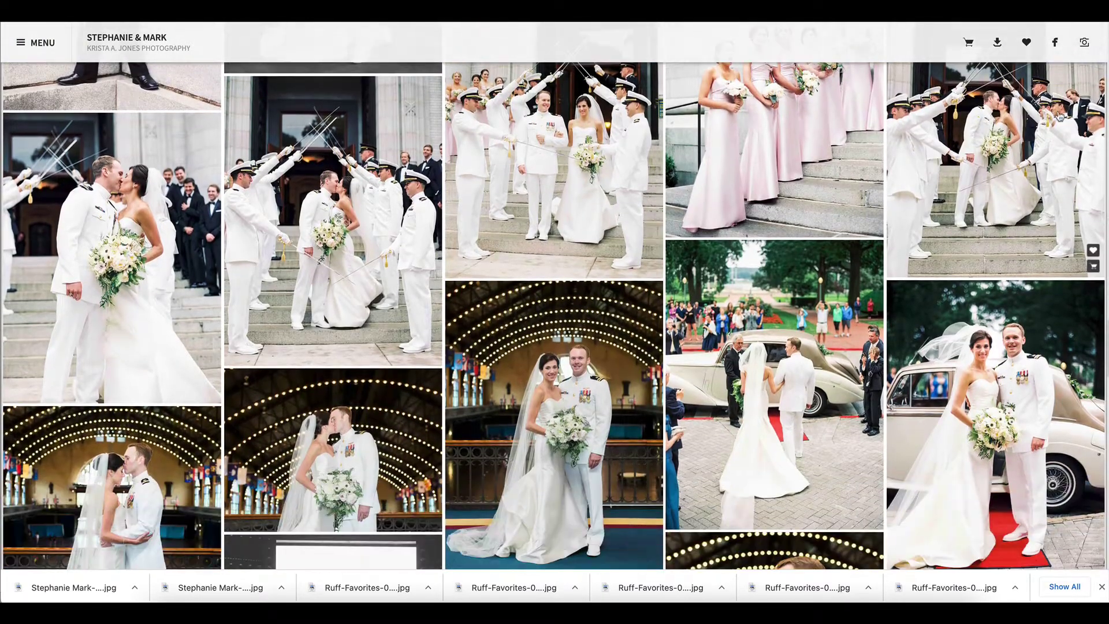
pyautogui.click(1032, 145)
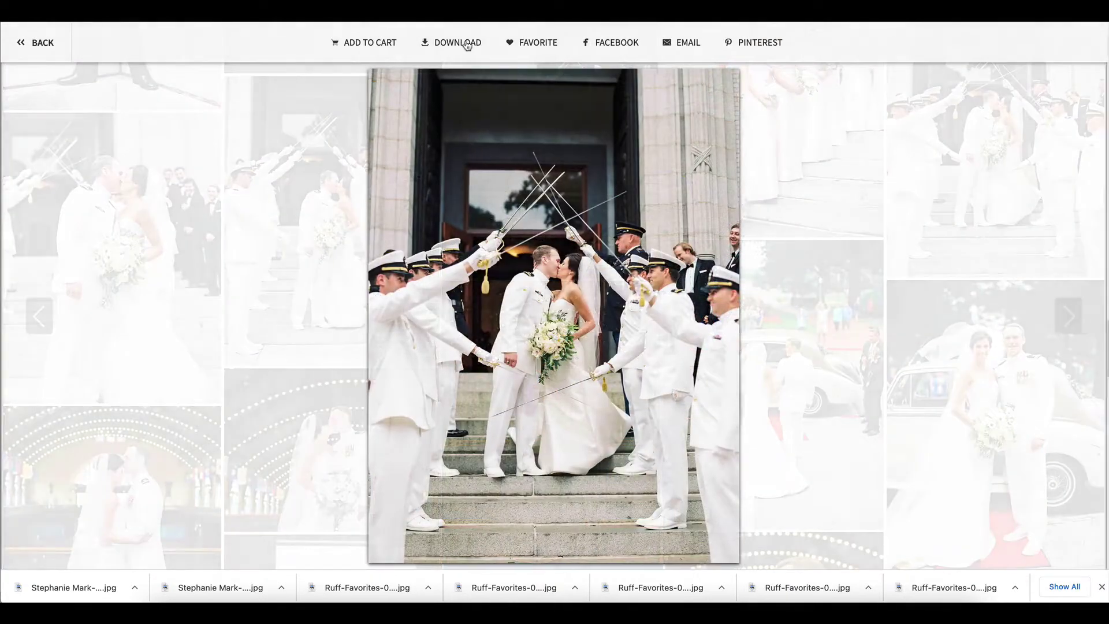
pyautogui.click(451, 43)
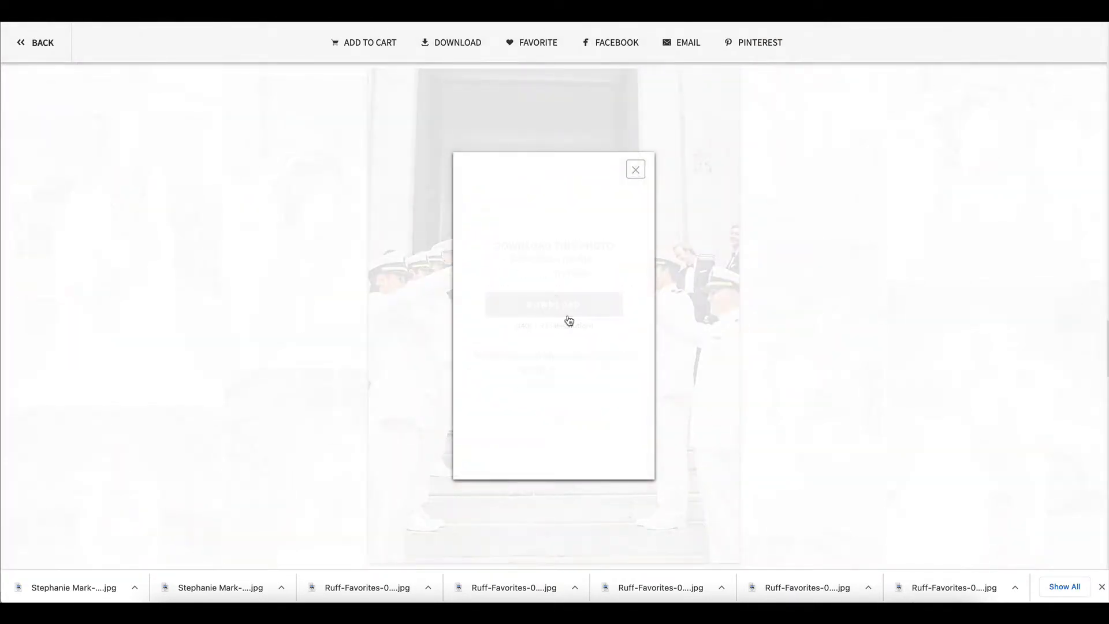
pyautogui.click(635, 171)
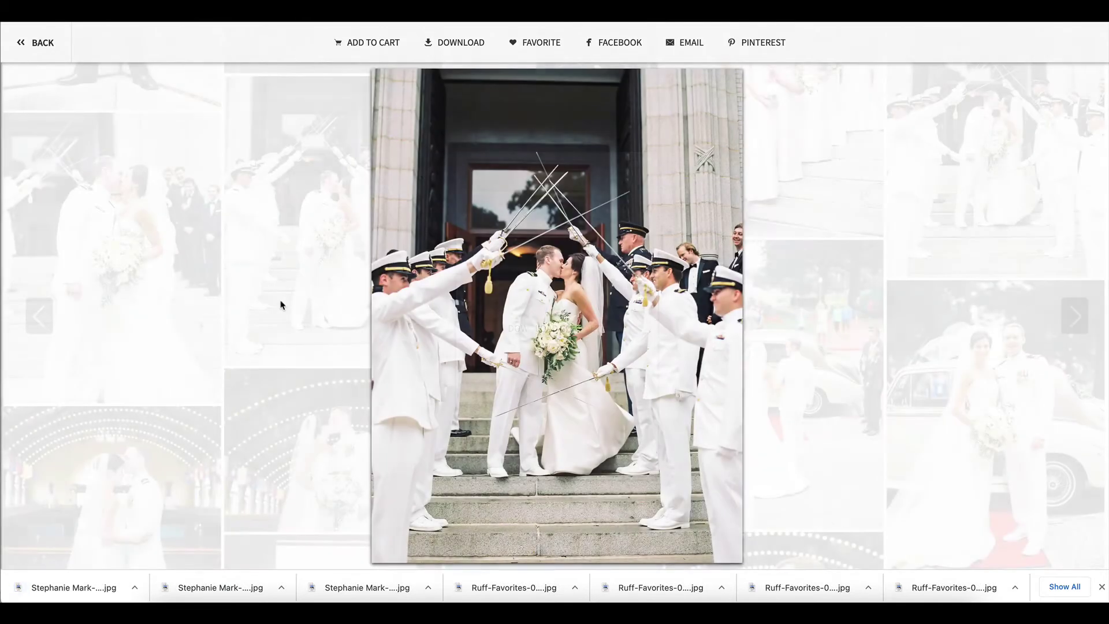
# - Browse the gallery past the umbrella portraits, reception details, bridal party and cake photos to the bride's outdoor portraits
pyautogui.scroll(-8, 281, 305)
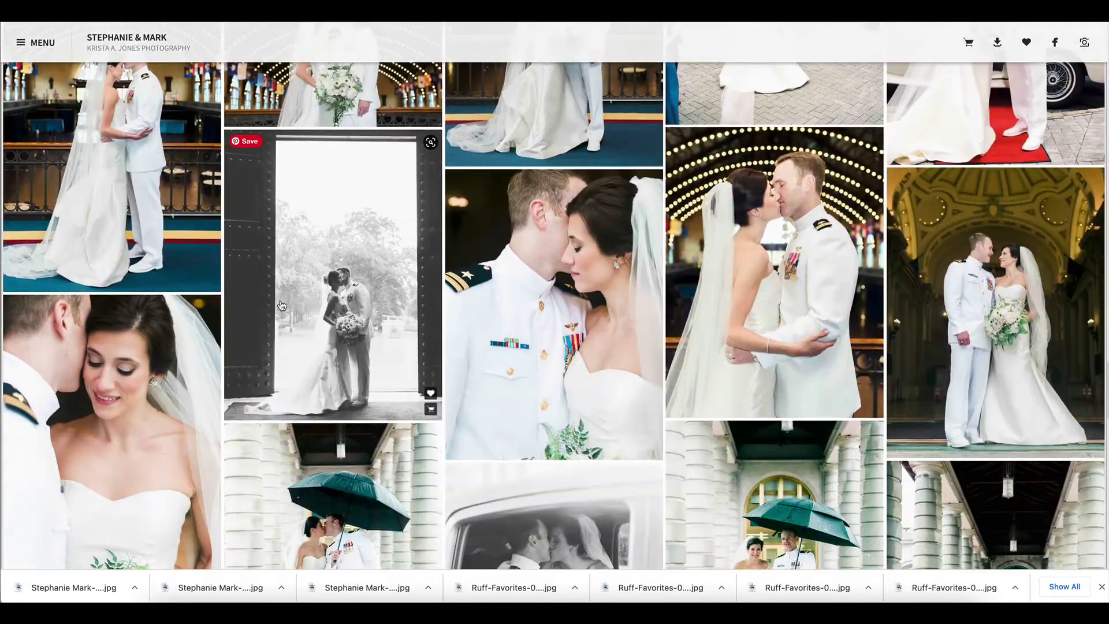
pyautogui.scroll(-3, 282, 305)
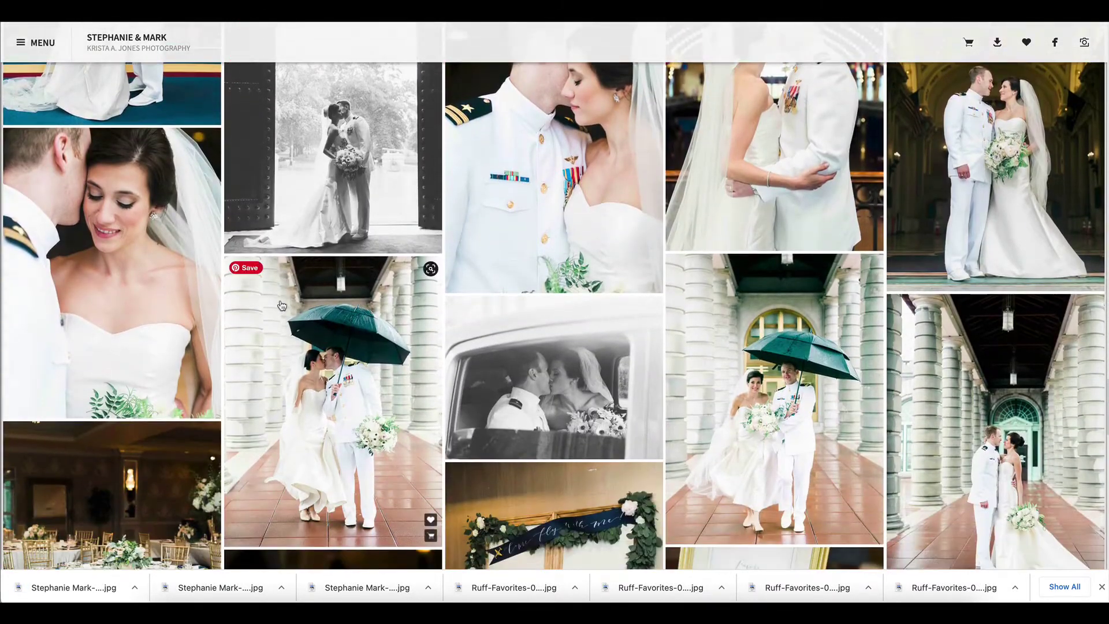
pyautogui.scroll(-2, 409, 240)
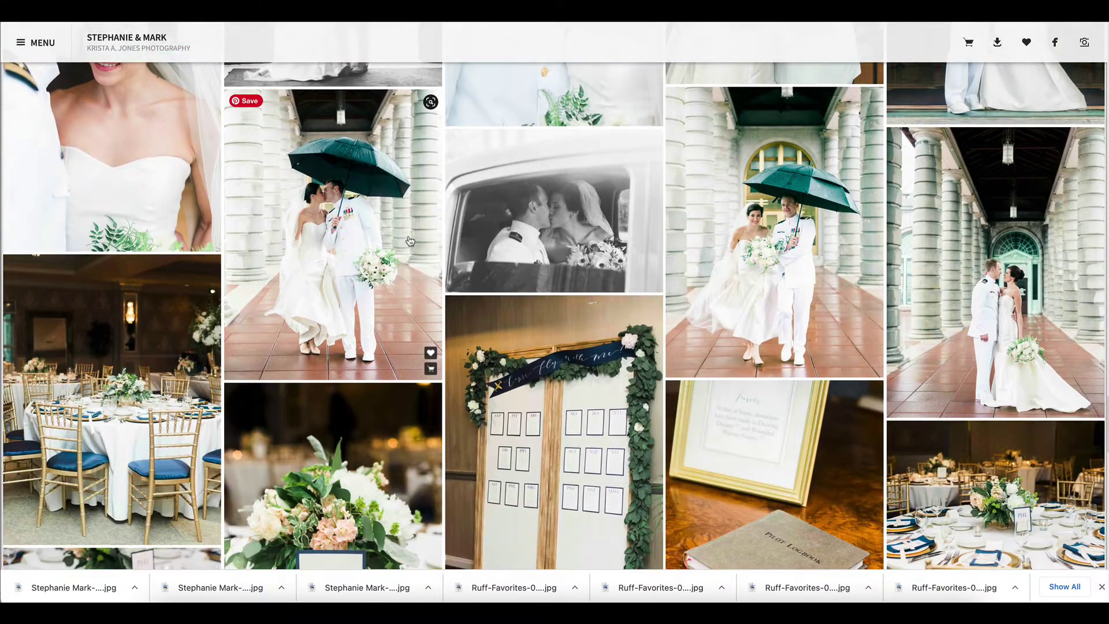
pyautogui.scroll(-10, 409, 240)
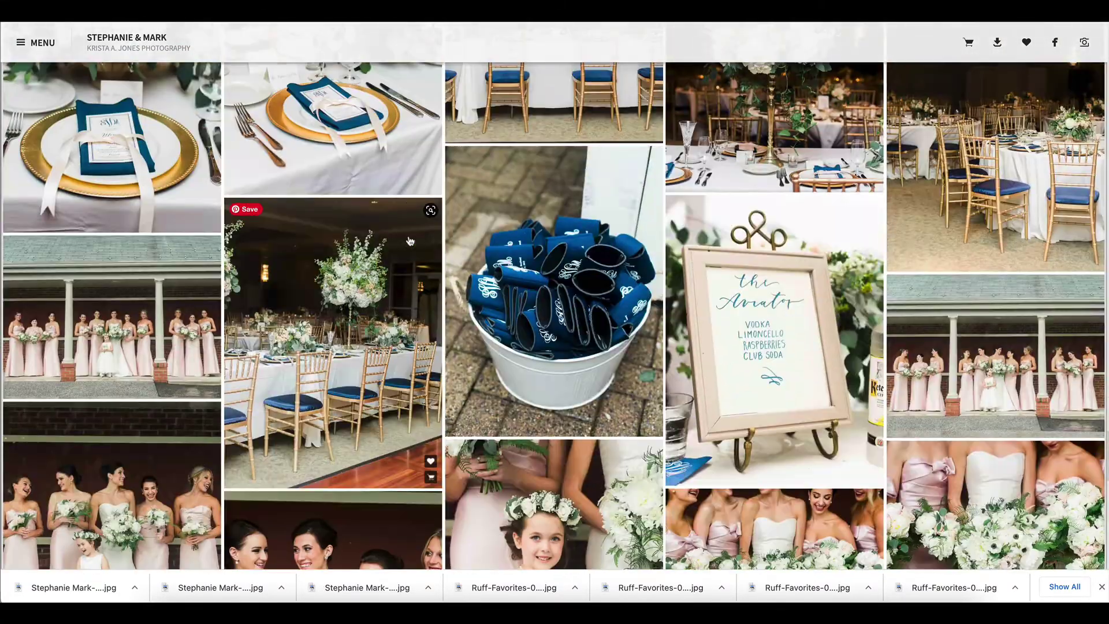
pyautogui.scroll(-8, 410, 241)
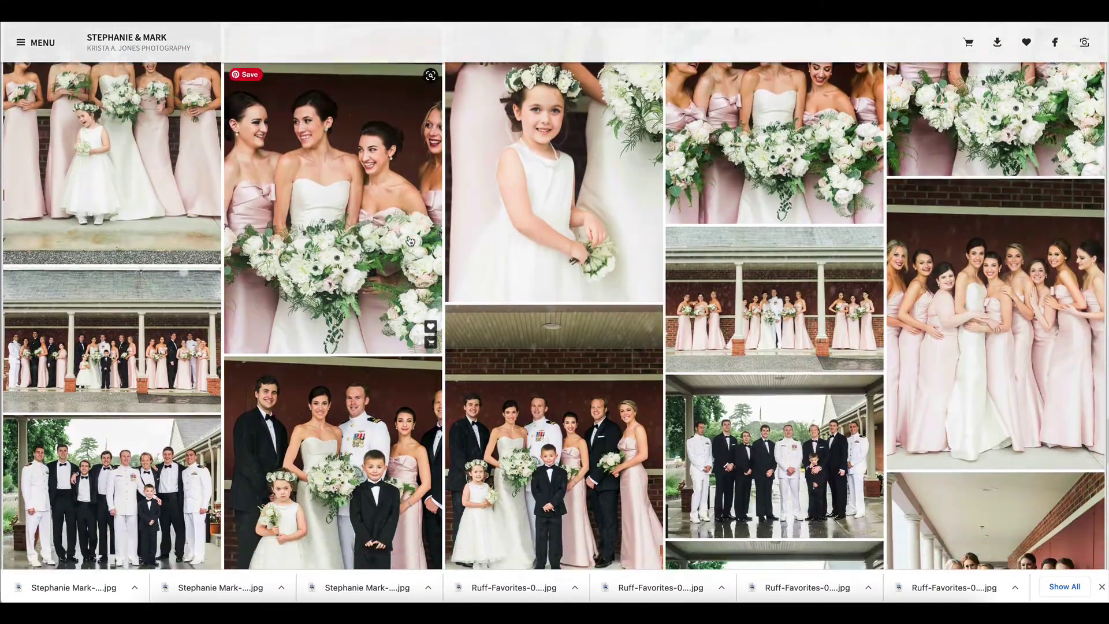
pyautogui.scroll(-3, 410, 241)
pyautogui.scroll(-10, 410, 241)
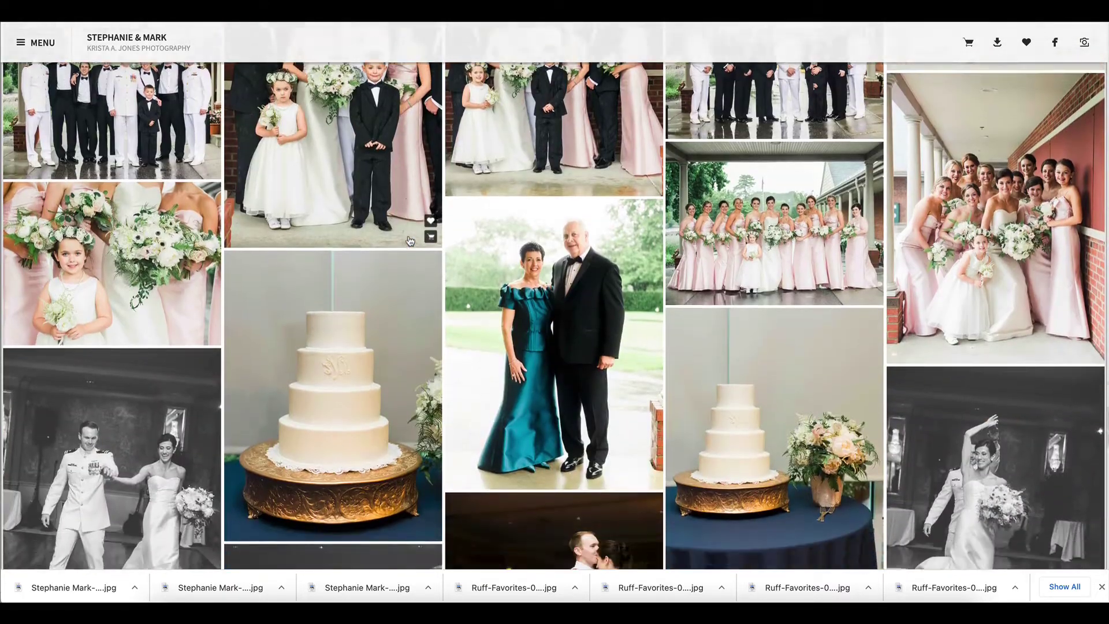
pyautogui.scroll(-6, 410, 241)
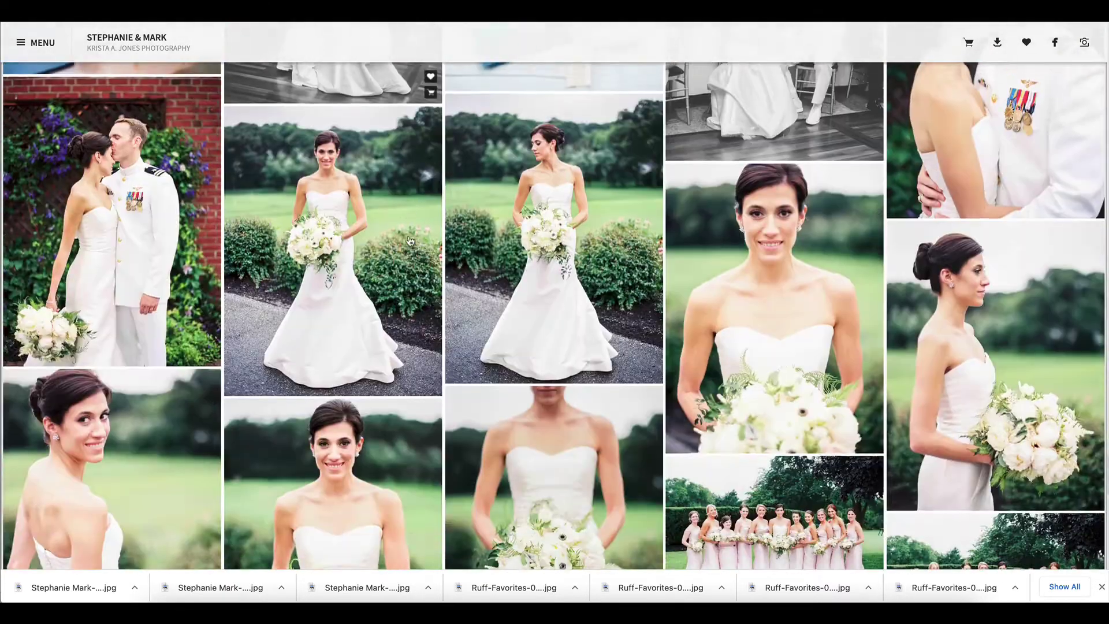
# - Download the photo of the bride in side profile holding her white bouquet in front of the green lawn
pyautogui.scroll(-1, 780, 197)
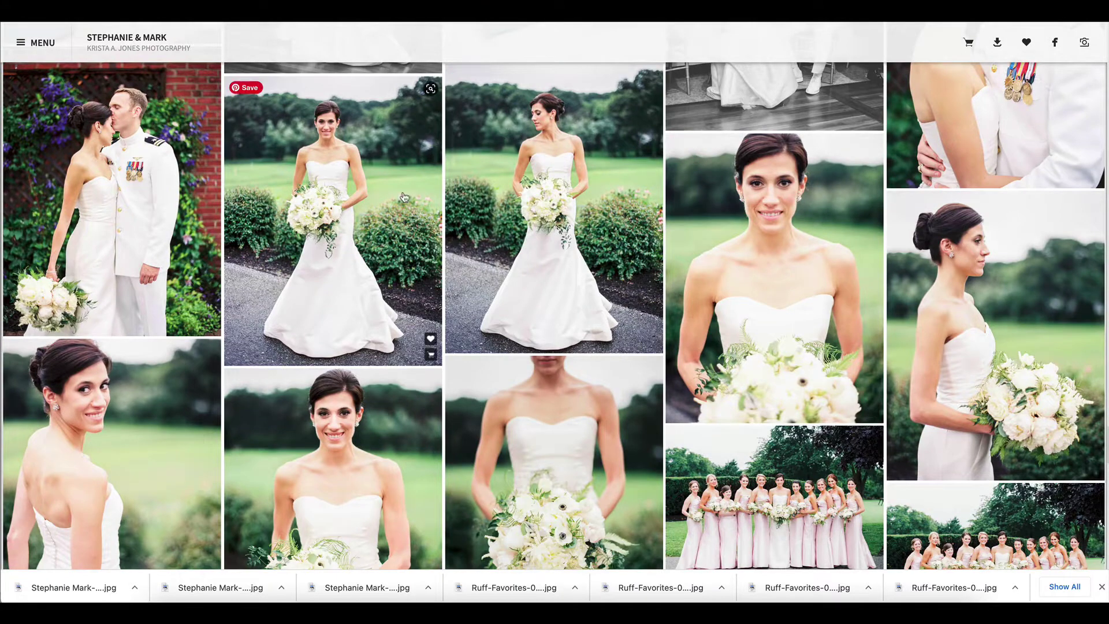
pyautogui.scroll(-3, 404, 197)
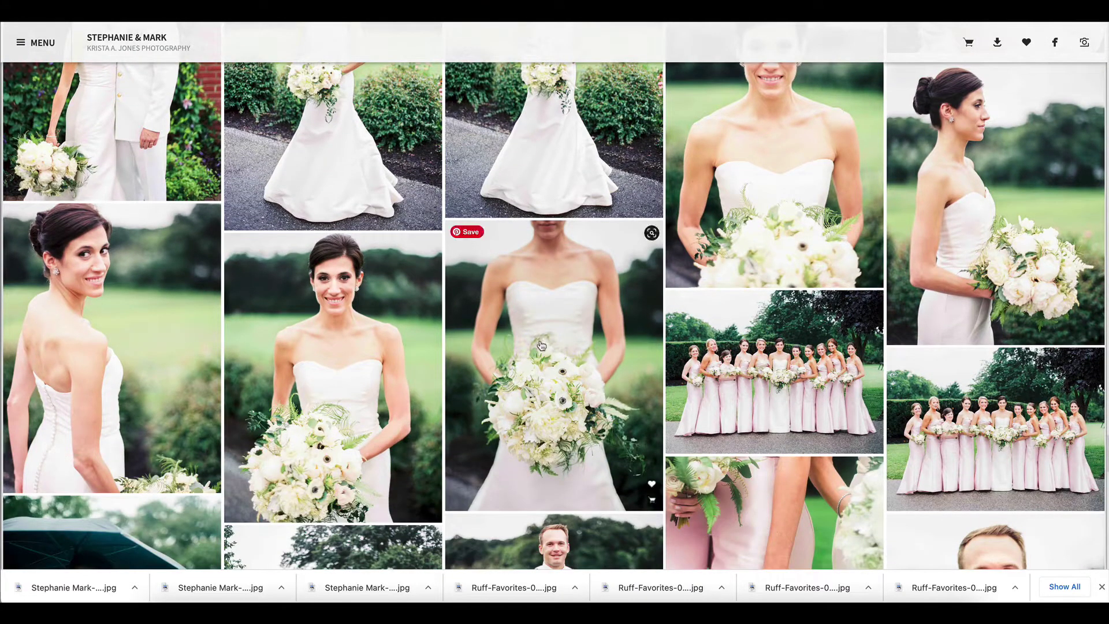
pyautogui.scroll(-1, 541, 345)
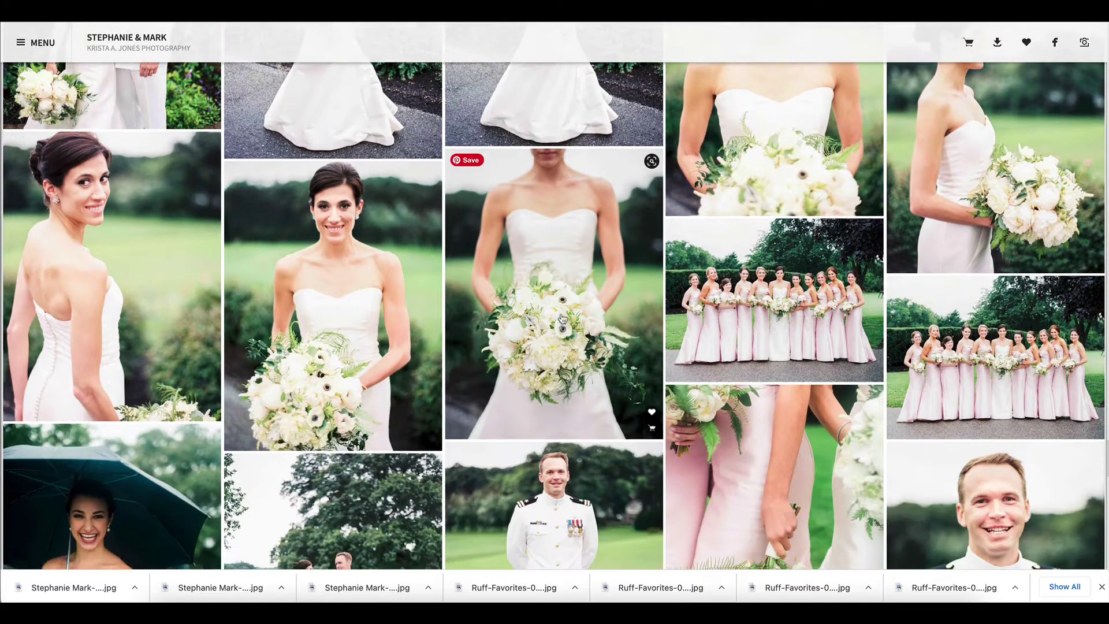
pyautogui.click(1010, 139)
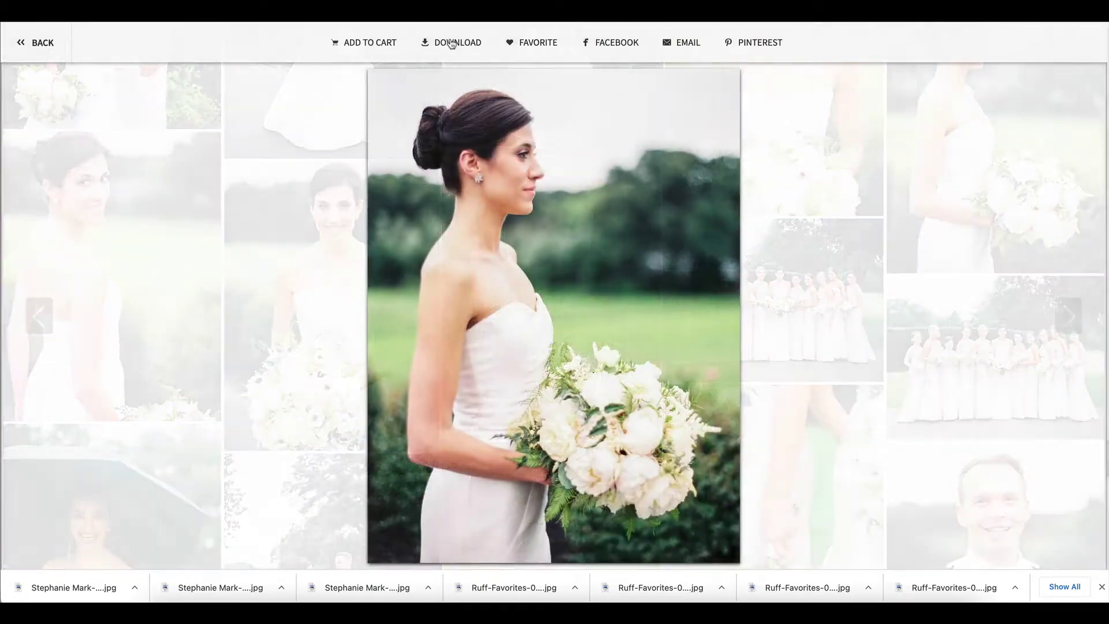
pyautogui.click(453, 42)
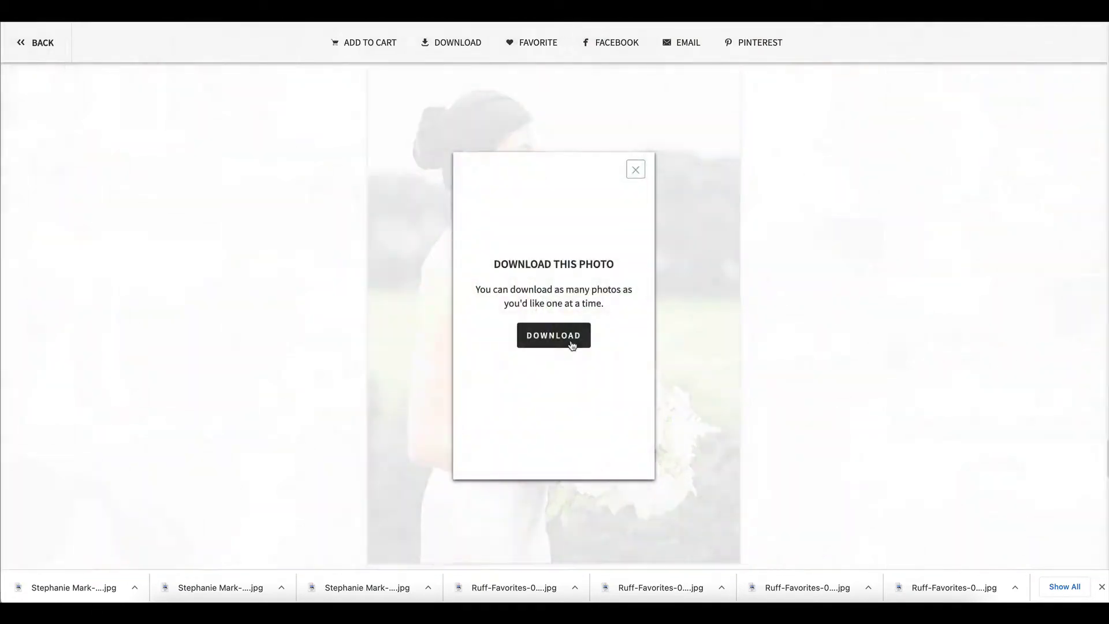
pyautogui.click(636, 169)
pyautogui.press('Escape')
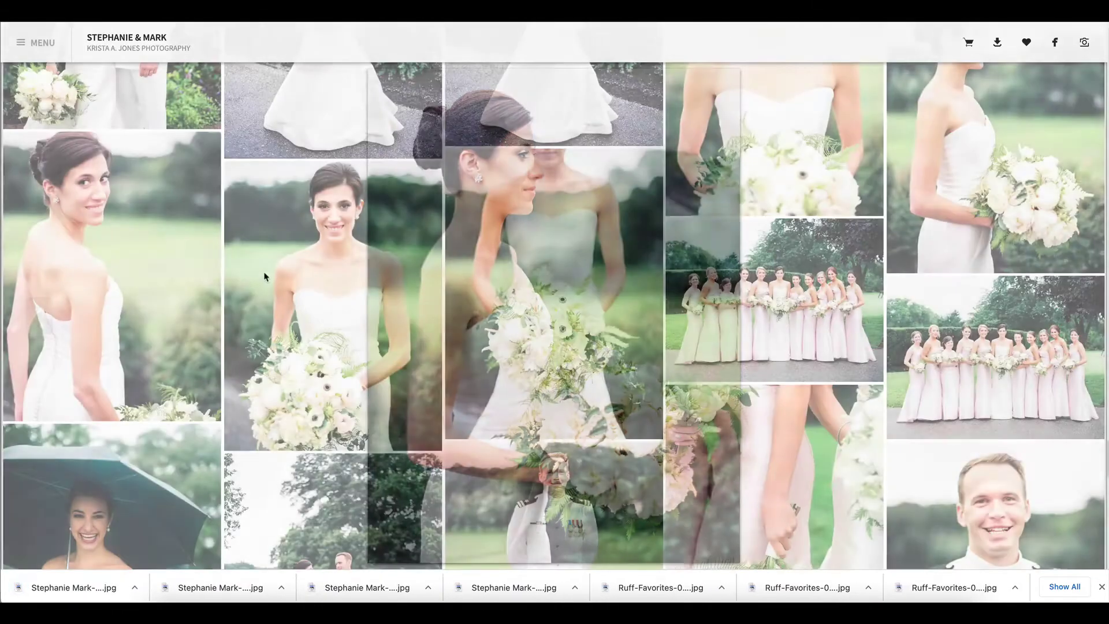
# - Download the medium-resolution close view of the couple holding hands beneath the flowering tree, and return to the gallery
pyautogui.scroll(-5, 264, 277)
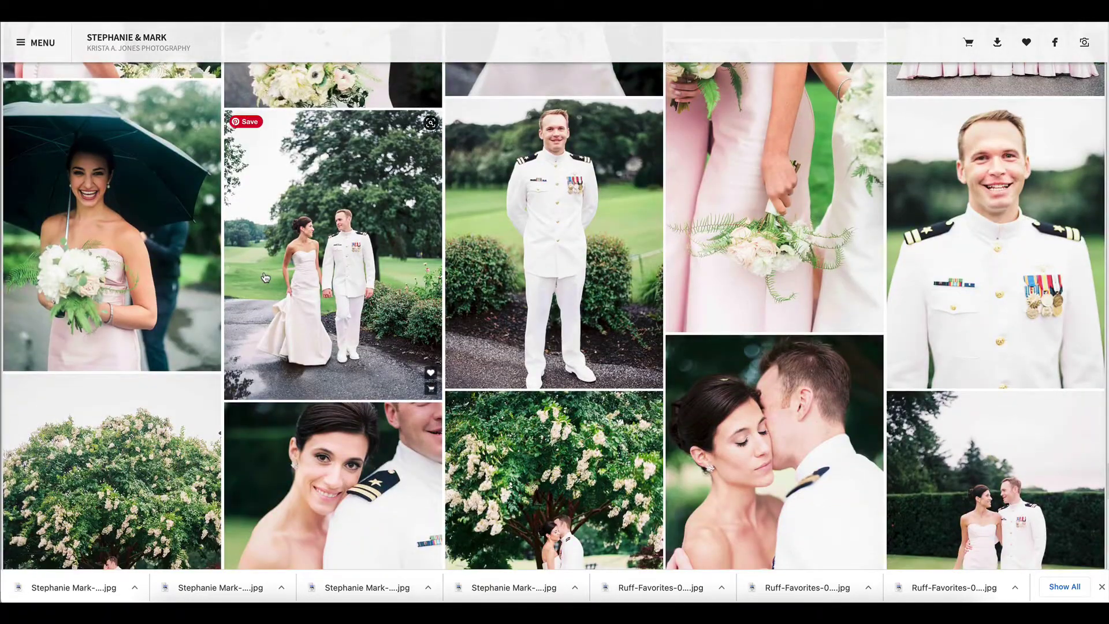
pyautogui.scroll(-3, 265, 278)
pyautogui.click(480, 242)
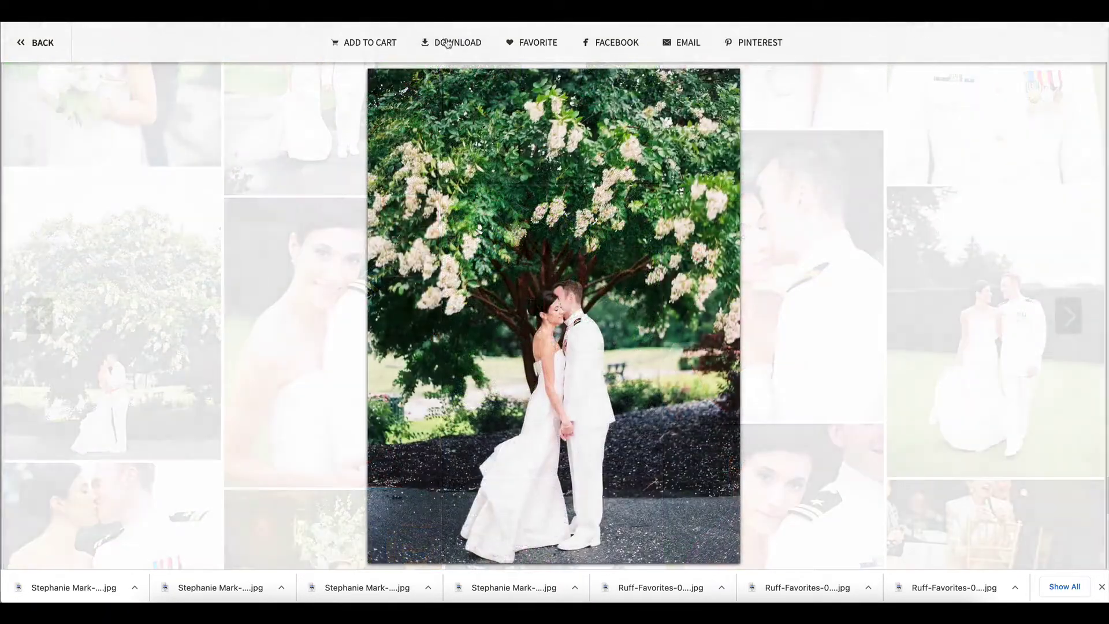
pyautogui.click(457, 43)
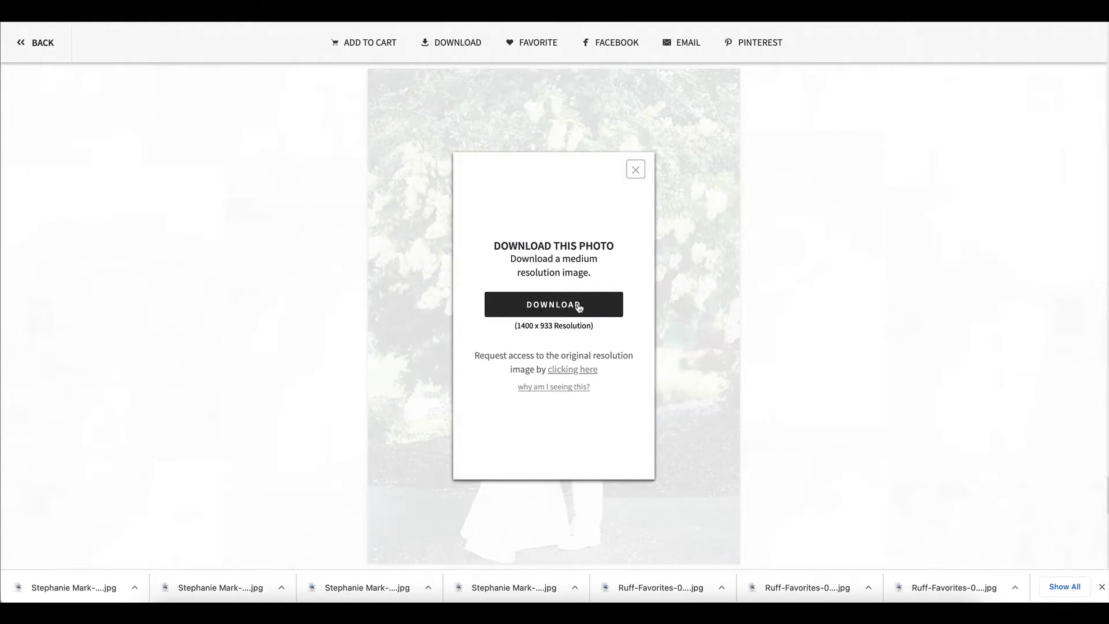
pyautogui.click(579, 307)
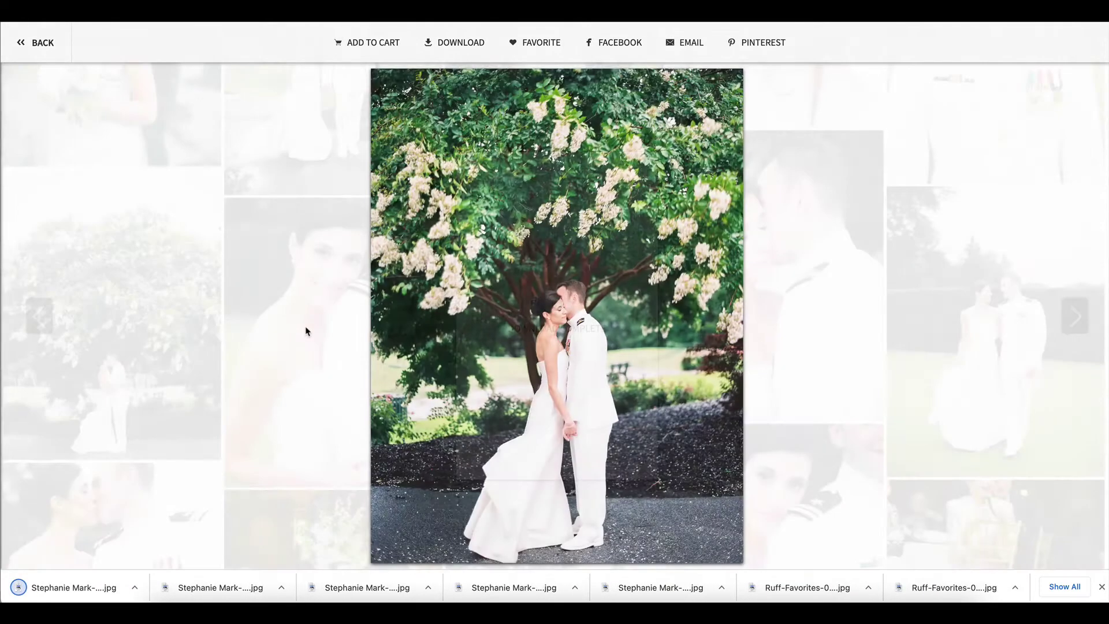
pyautogui.click(305, 331)
# - Download the medium-resolution close-up of the groom nuzzling the bride's temple while her eyes are closed
pyautogui.scroll(-1, 305, 326)
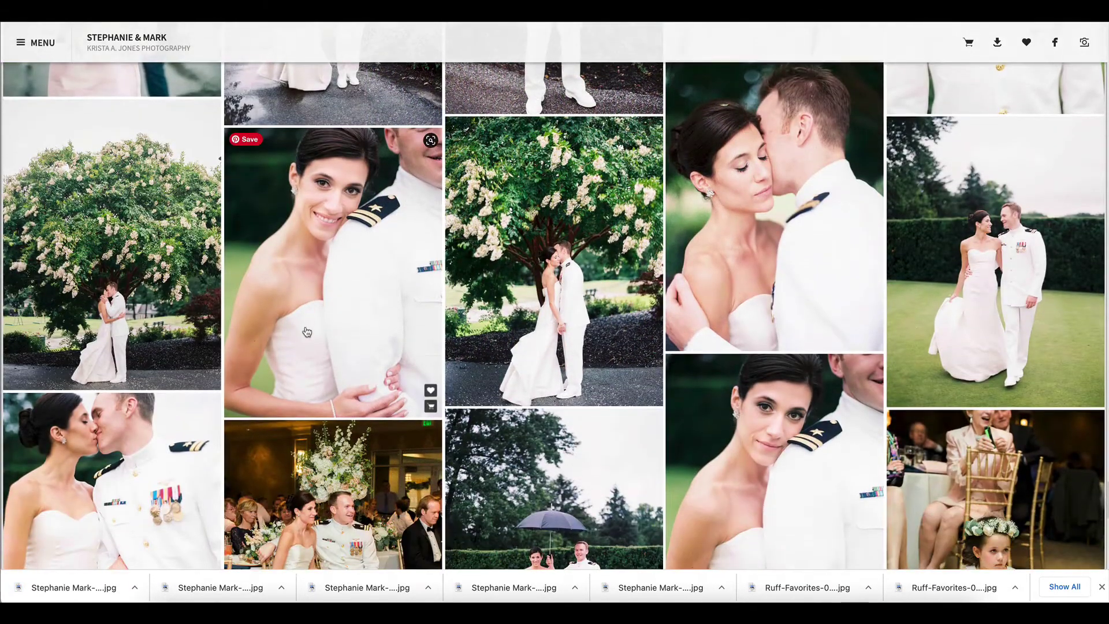
pyautogui.click(736, 193)
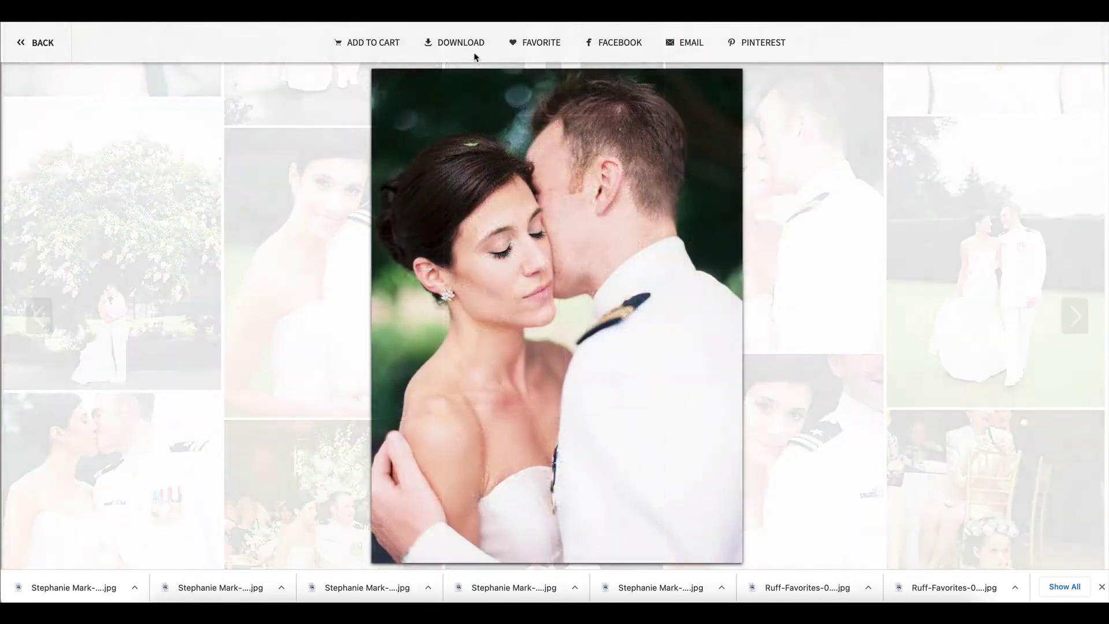
pyautogui.click(468, 44)
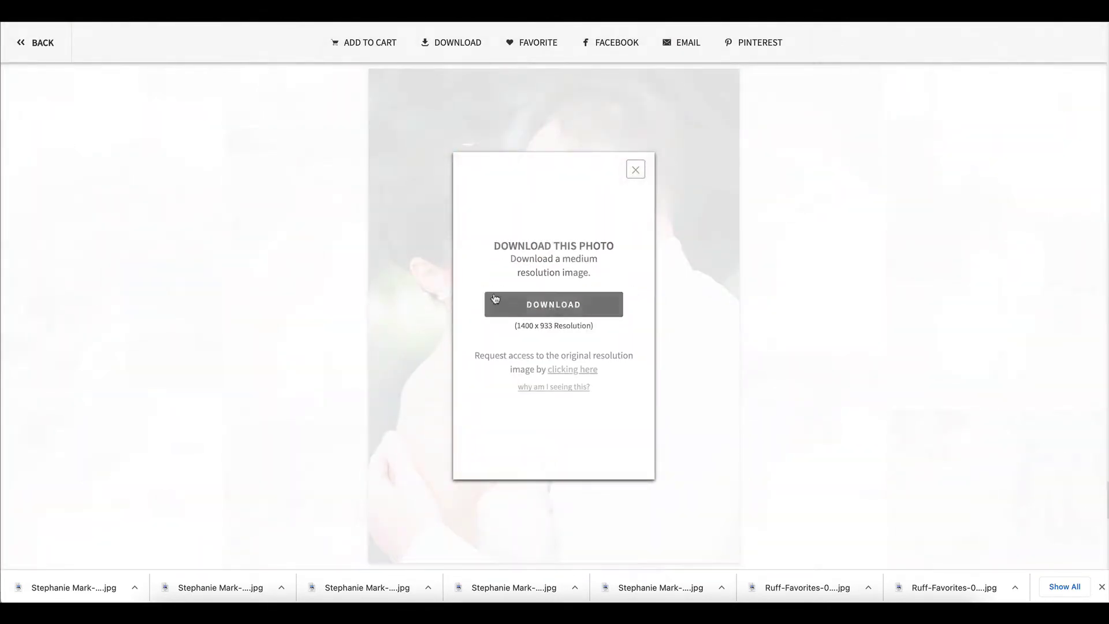
pyautogui.click(491, 303)
pyautogui.press('Escape')
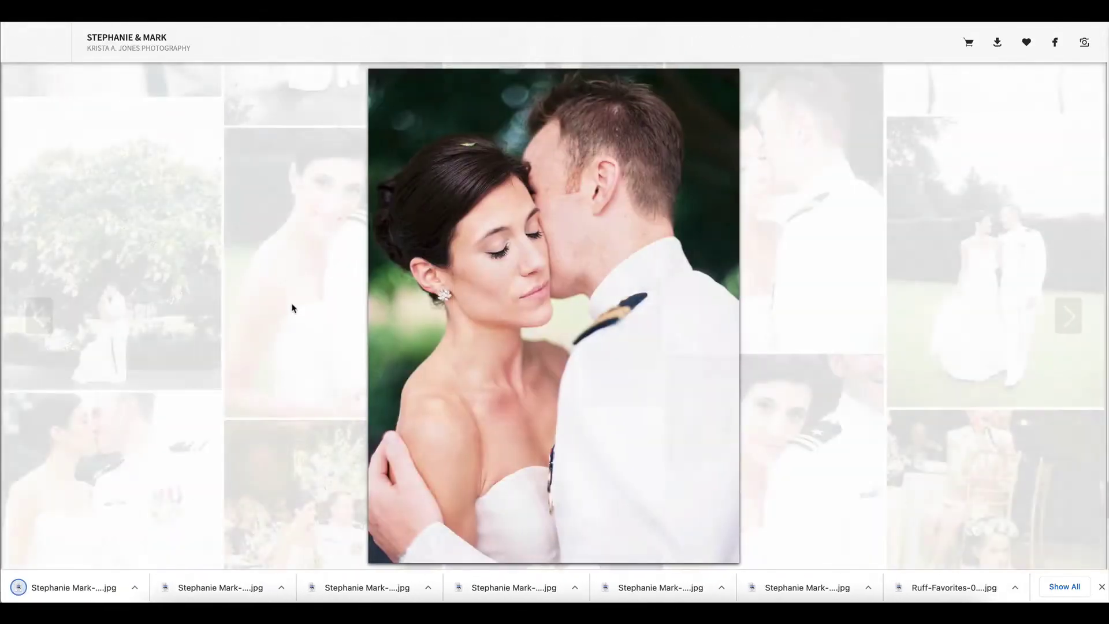
# - In the Tropical Escape gallery, log in with the saved email account and download the medium-resolution photo of the bride looking down beside her pink bouquet
pyautogui.scroll(-15, 291, 303)
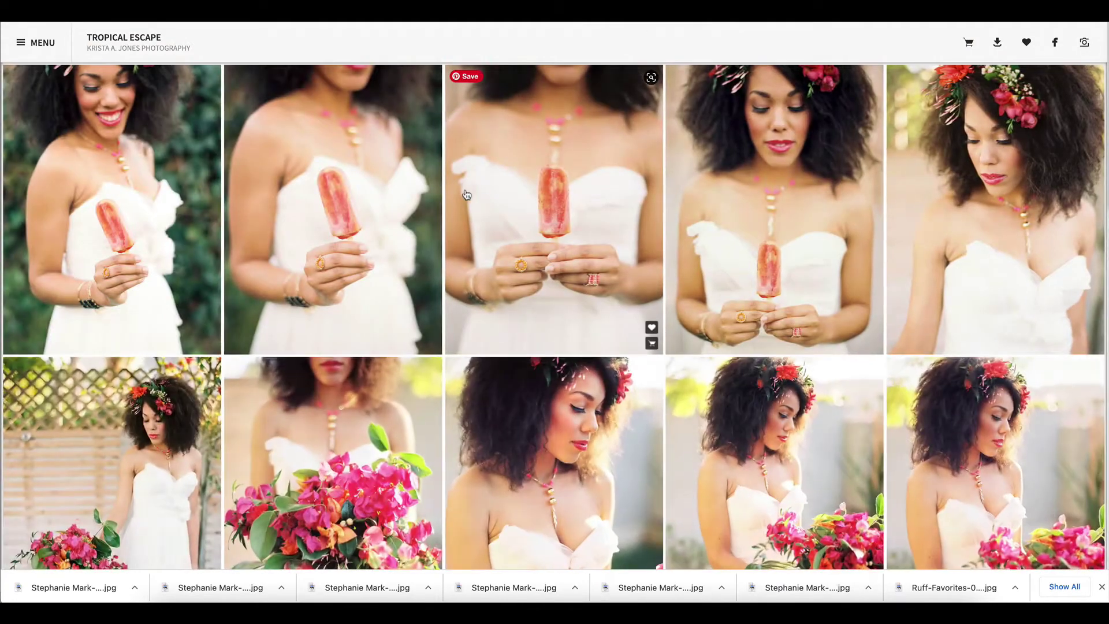
pyautogui.scroll(-5, 463, 197)
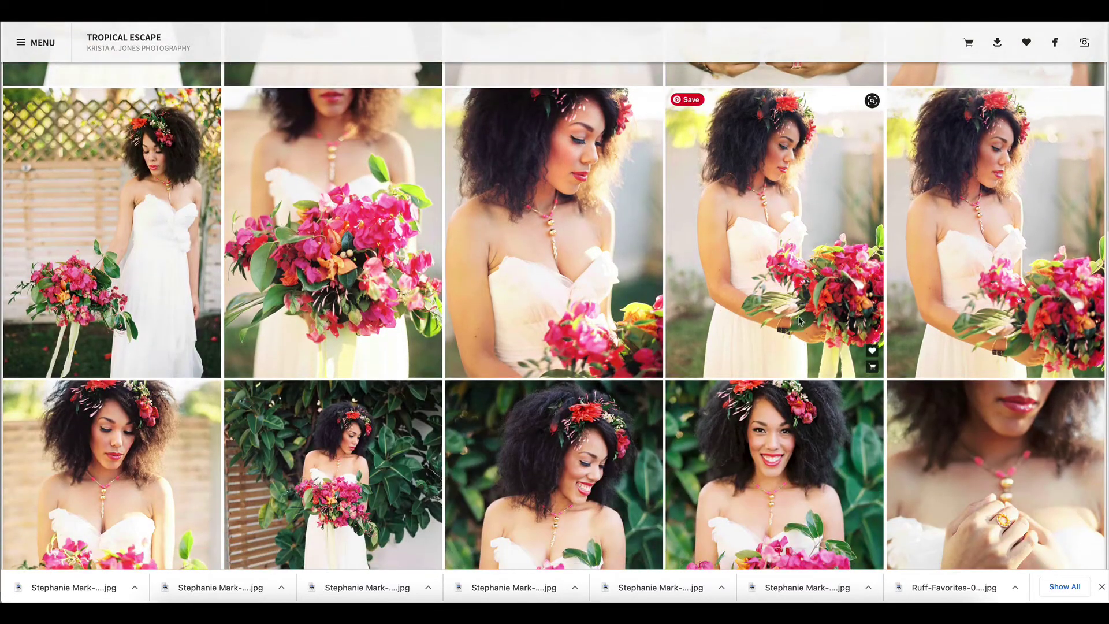
pyautogui.click(801, 321)
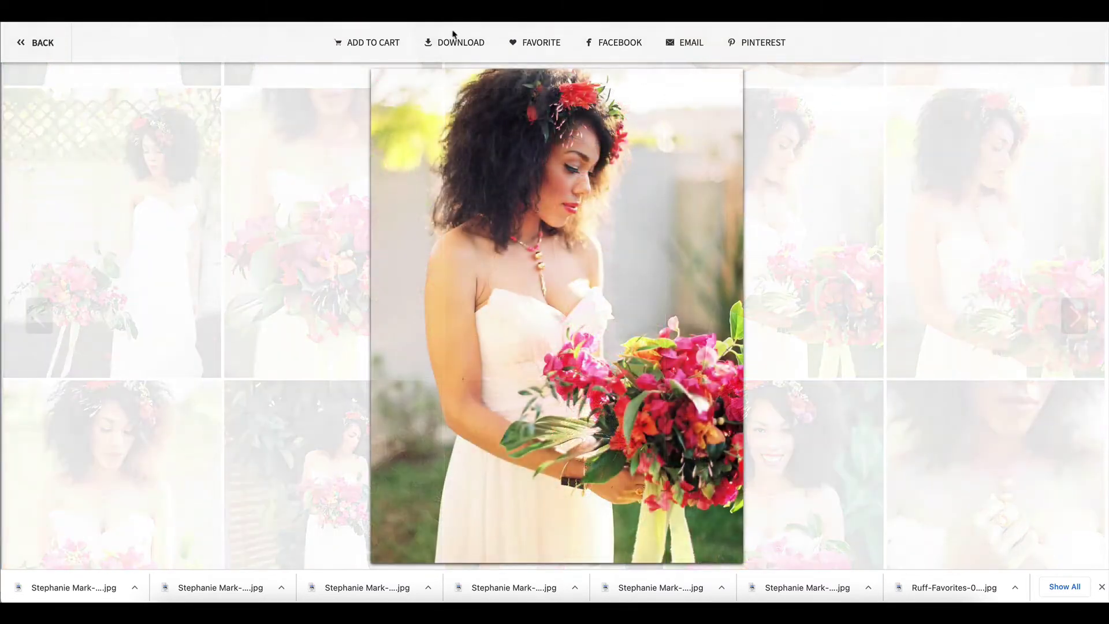
pyautogui.click(453, 41)
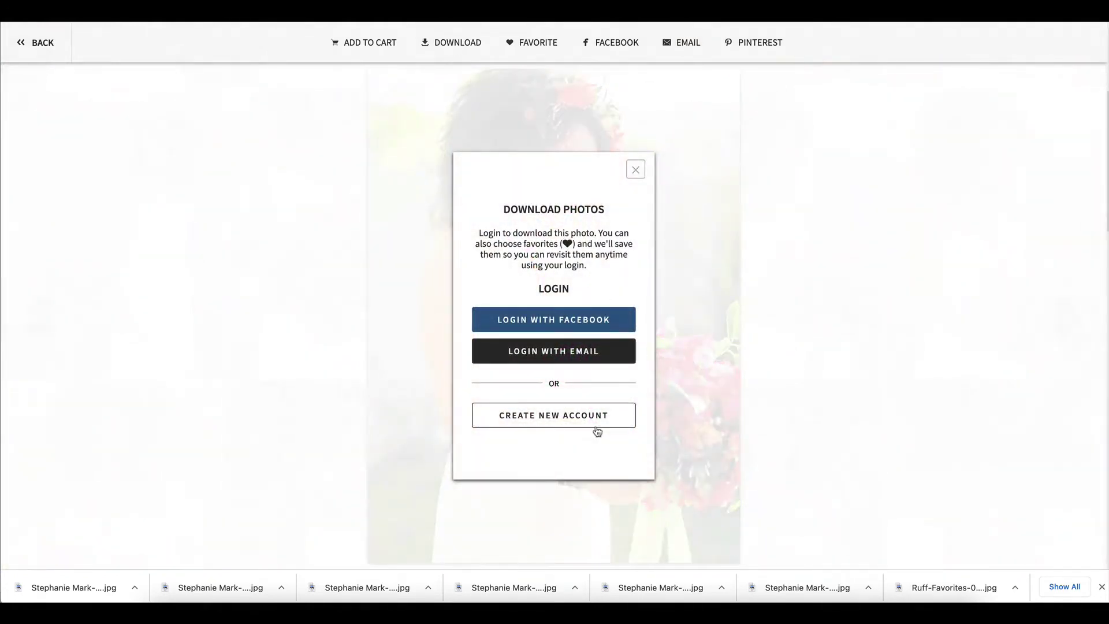
pyautogui.click(580, 352)
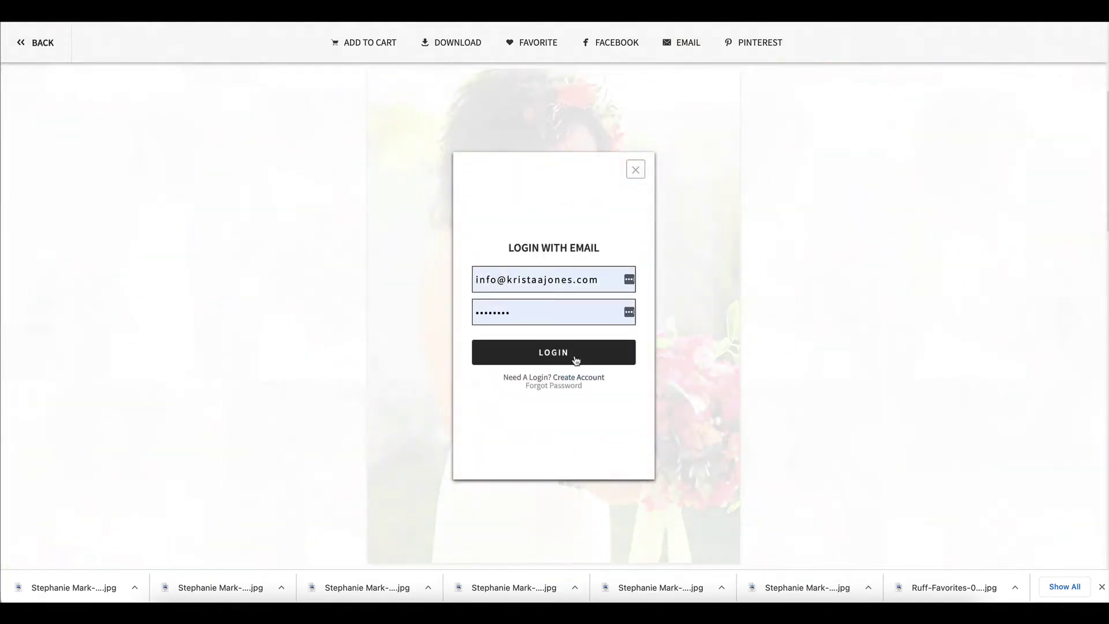
pyautogui.click(577, 359)
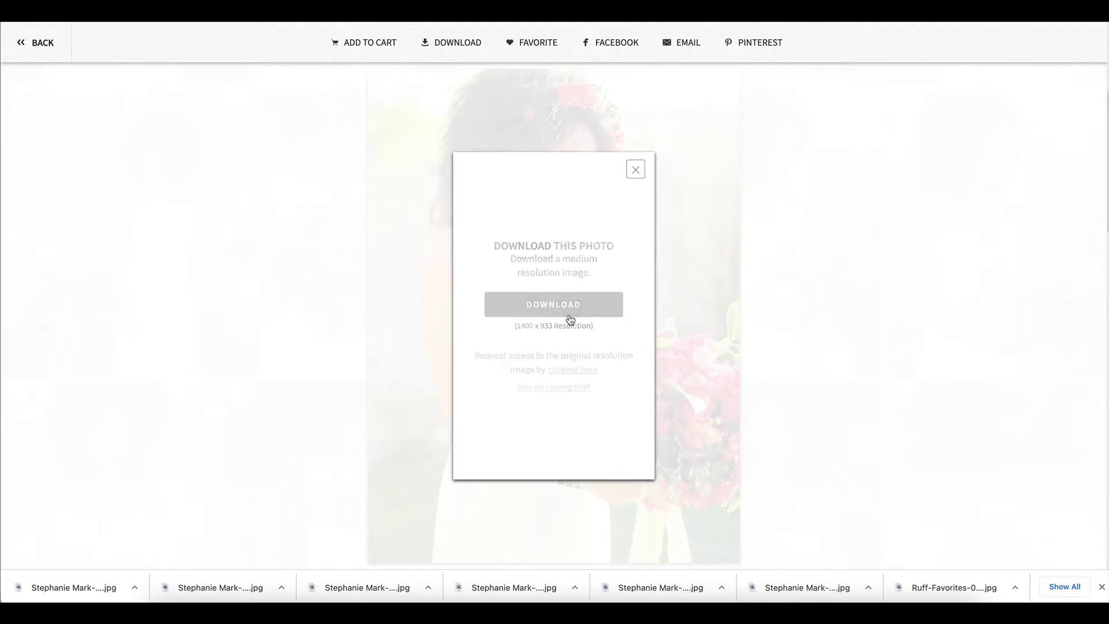
pyautogui.click(570, 319)
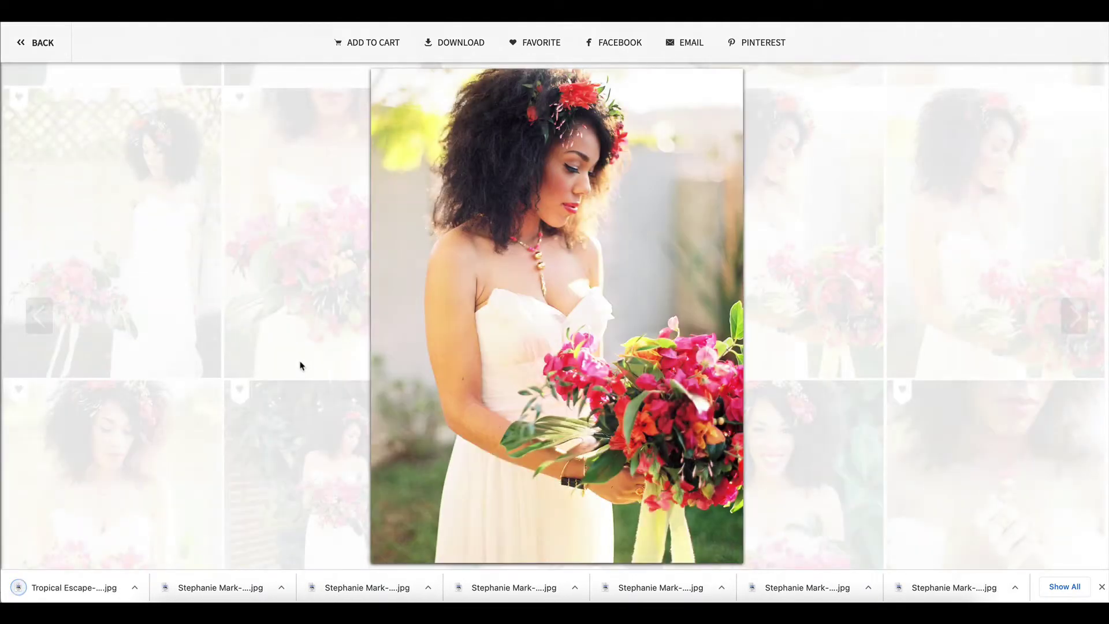
# - Download the medium-resolution photo of the smiling bride with her pink bouquet against dark green foliage, and return to the gallery
pyautogui.click(301, 366)
pyautogui.scroll(-1, 514, 317)
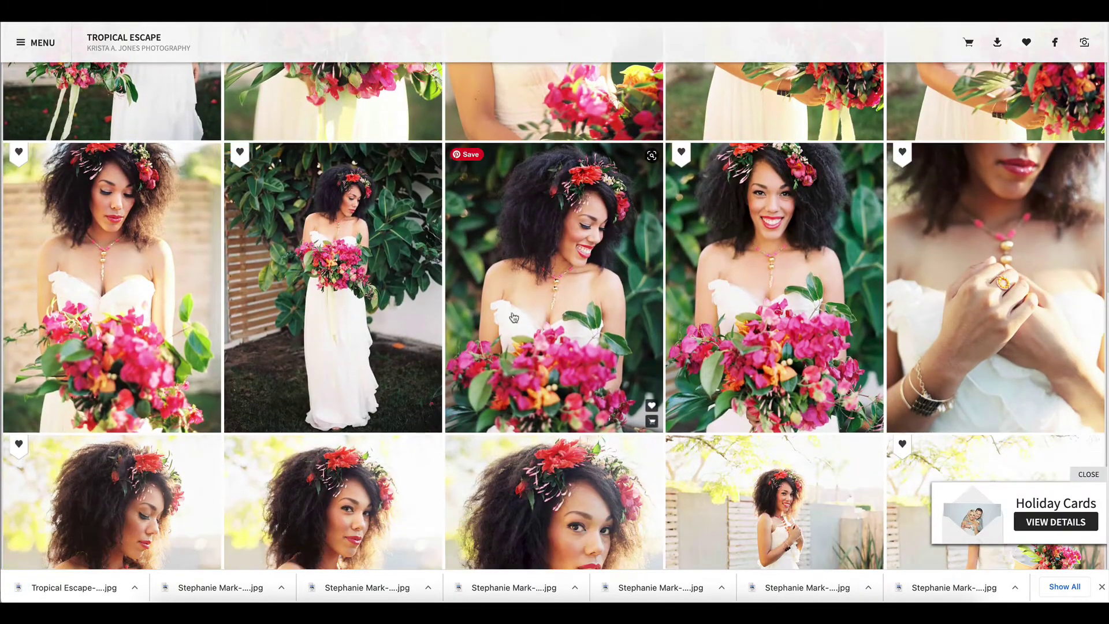
pyautogui.click(549, 289)
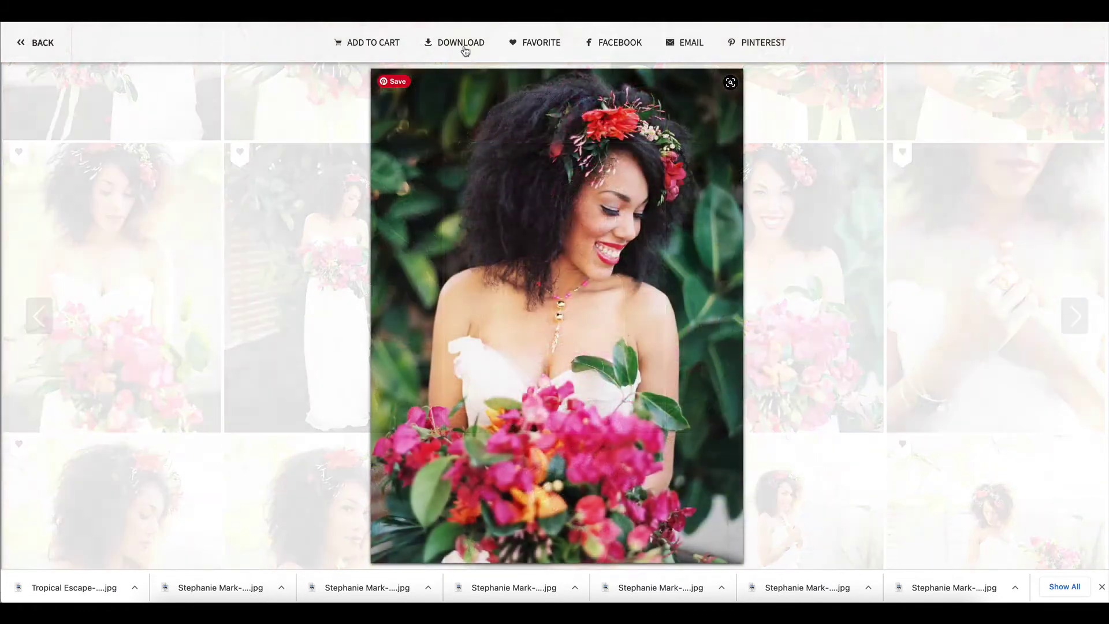
pyautogui.click(459, 43)
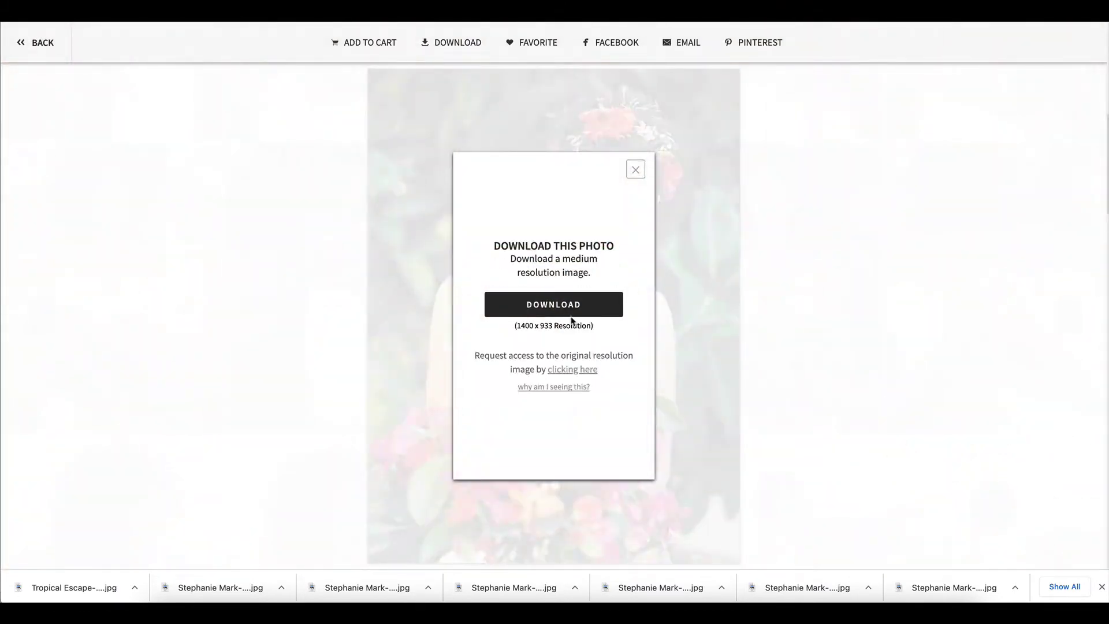
pyautogui.click(573, 315)
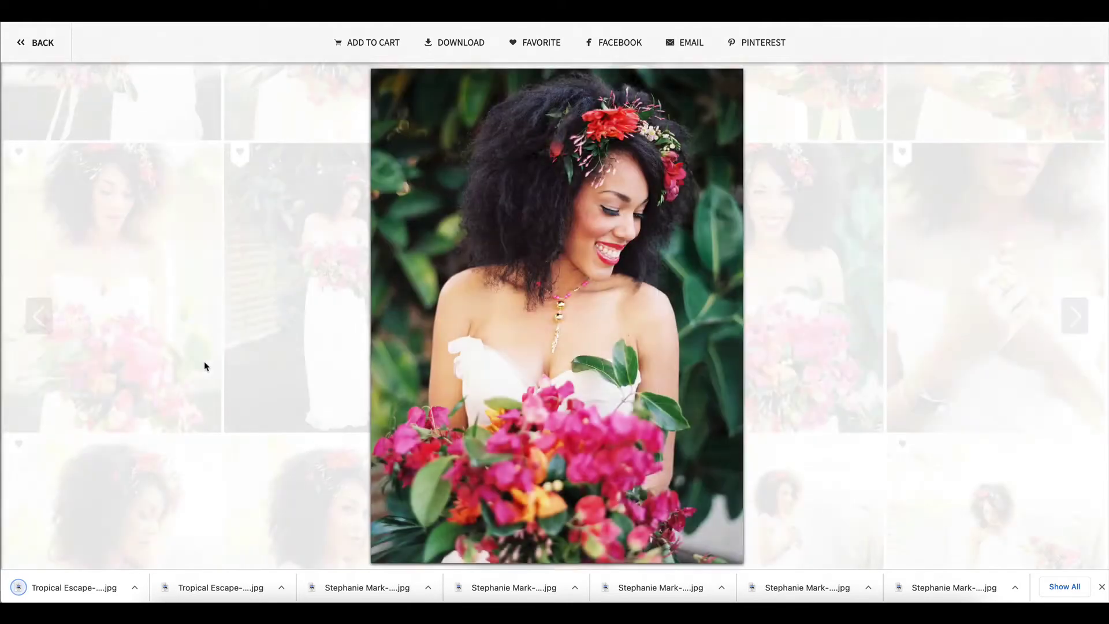
pyautogui.click(203, 362)
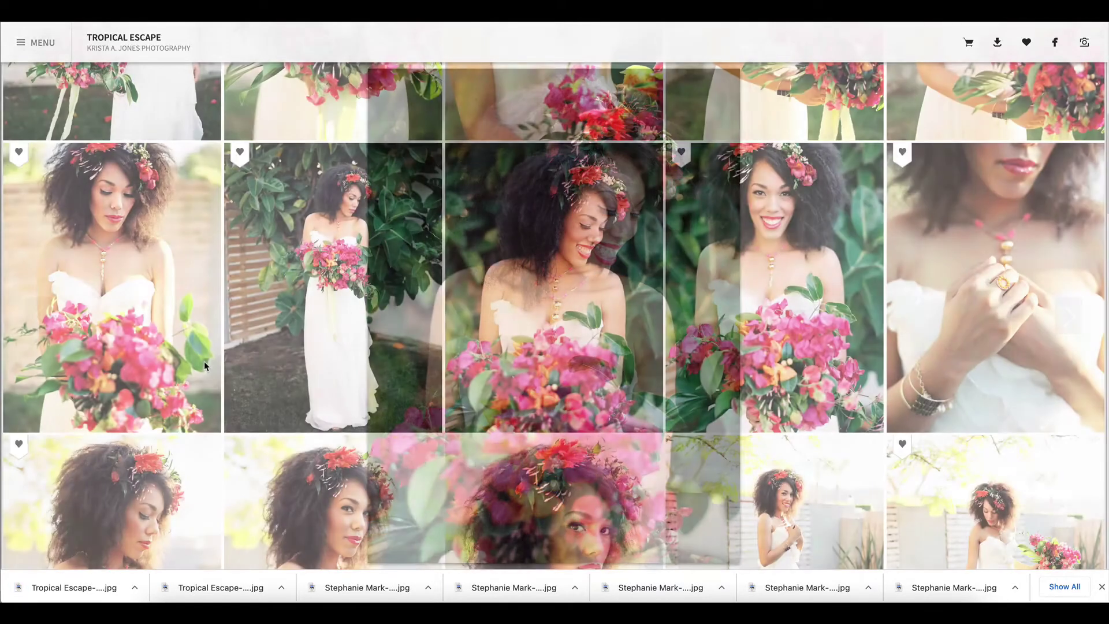
# - Look through the rest of the Tropical Escape gallery, including the bridal portraits, table settings, drinks, invitations and lounge photos
pyautogui.scroll(-5, 203, 362)
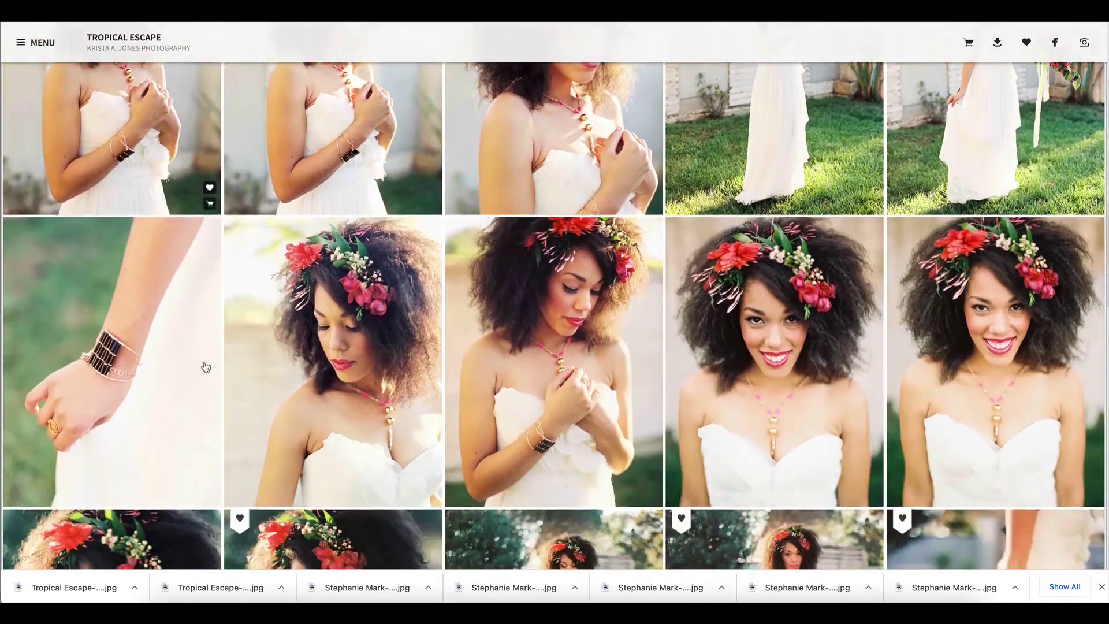
pyautogui.scroll(-3, 205, 365)
pyautogui.scroll(-1, 204, 365)
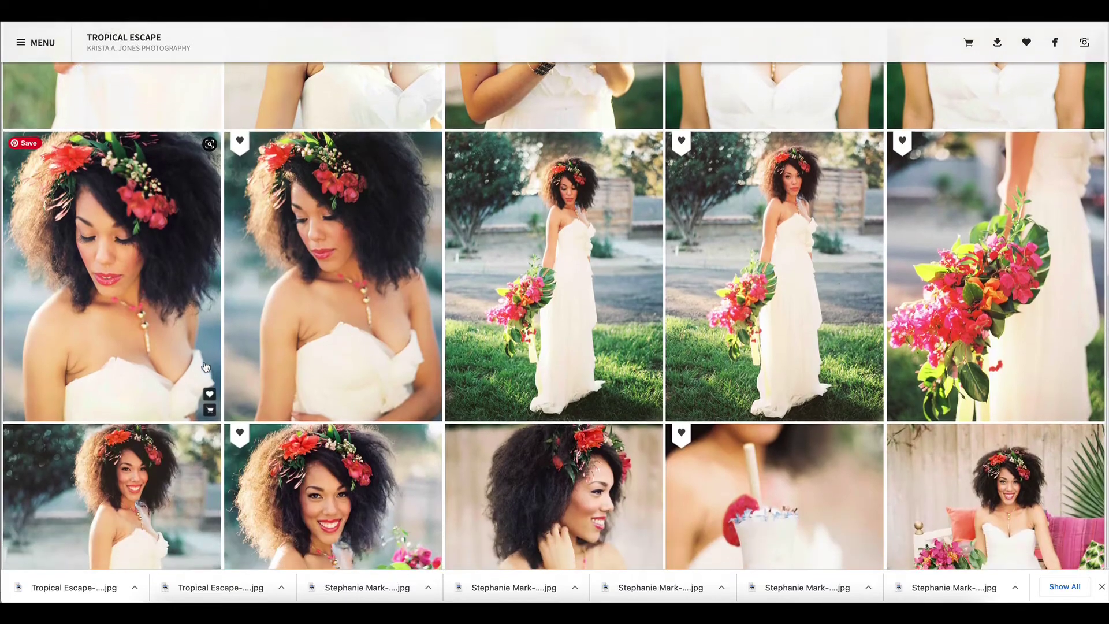
pyautogui.scroll(-9, 750, 201)
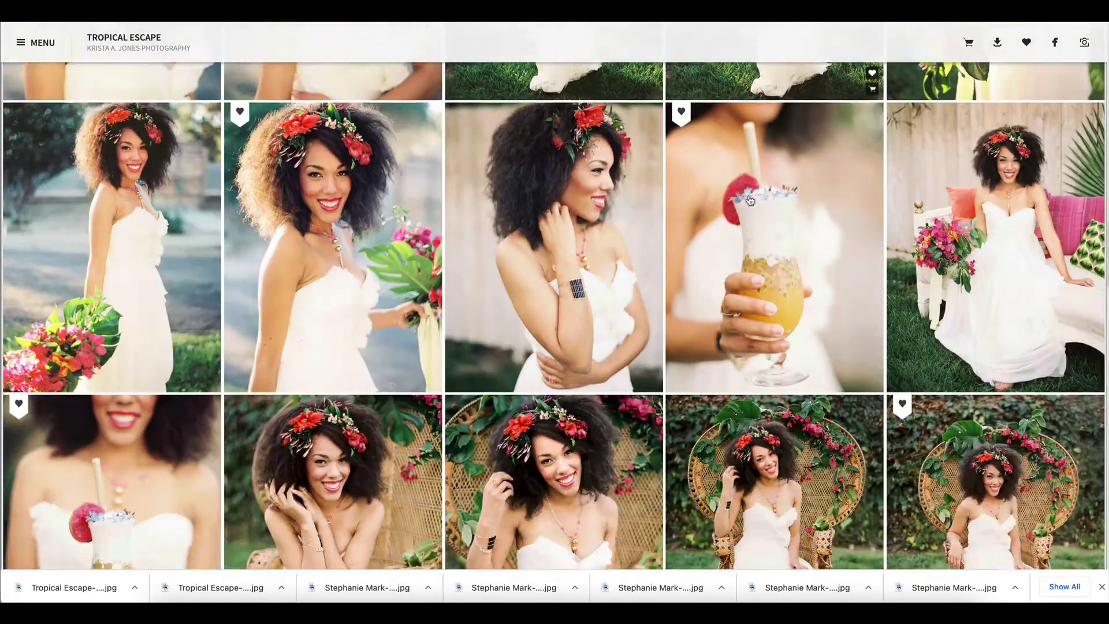
pyautogui.scroll(-7, 70, 246)
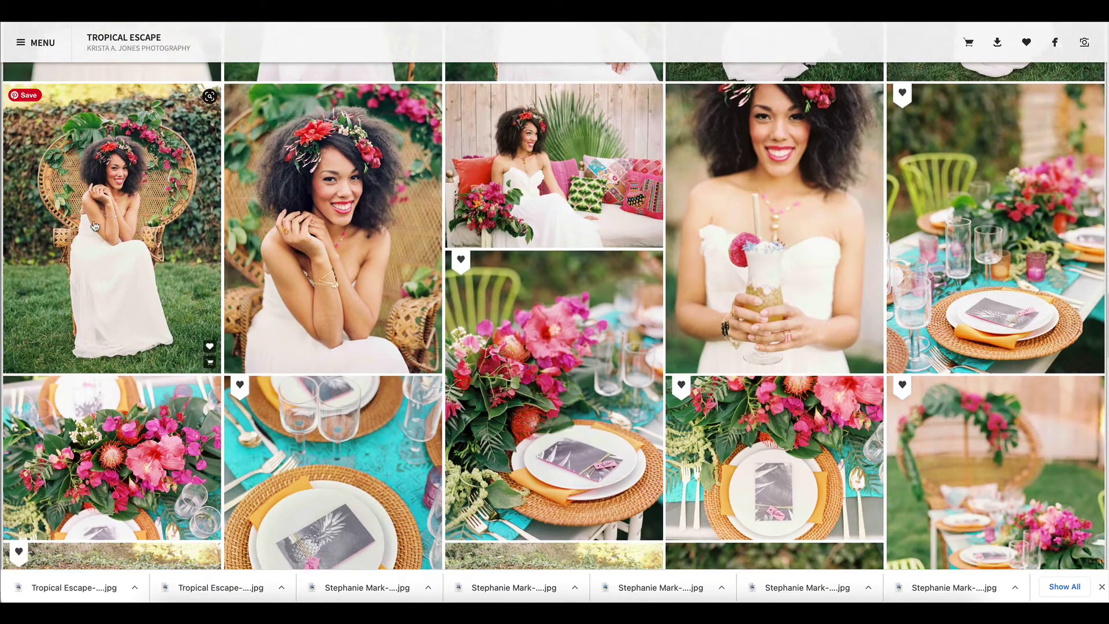
pyautogui.scroll(-4, 170, 241)
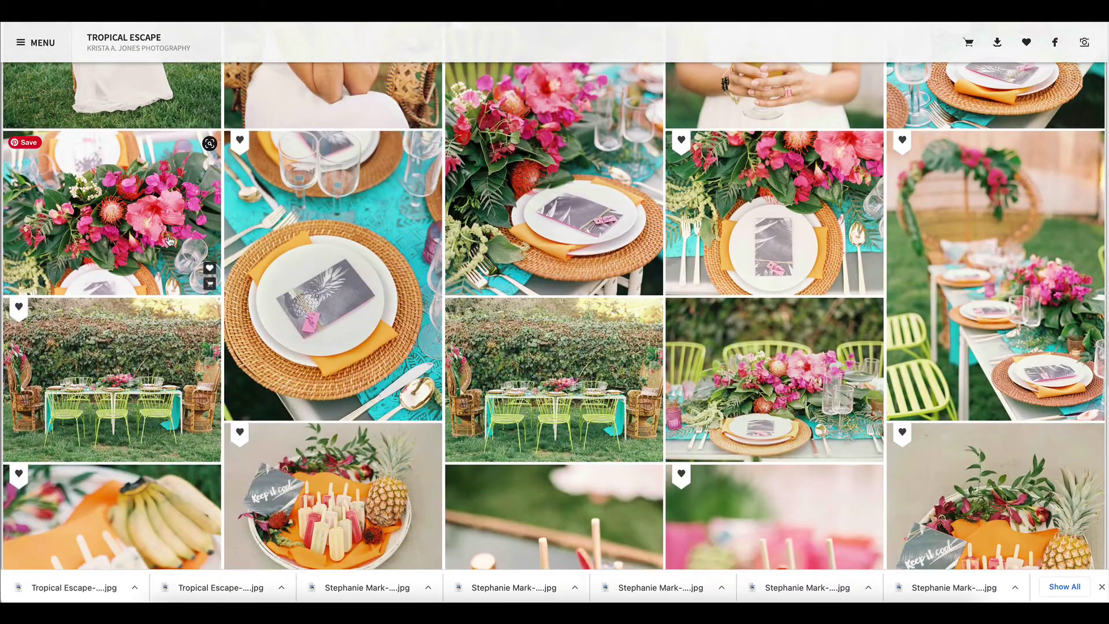
pyautogui.scroll(-3, 276, 392)
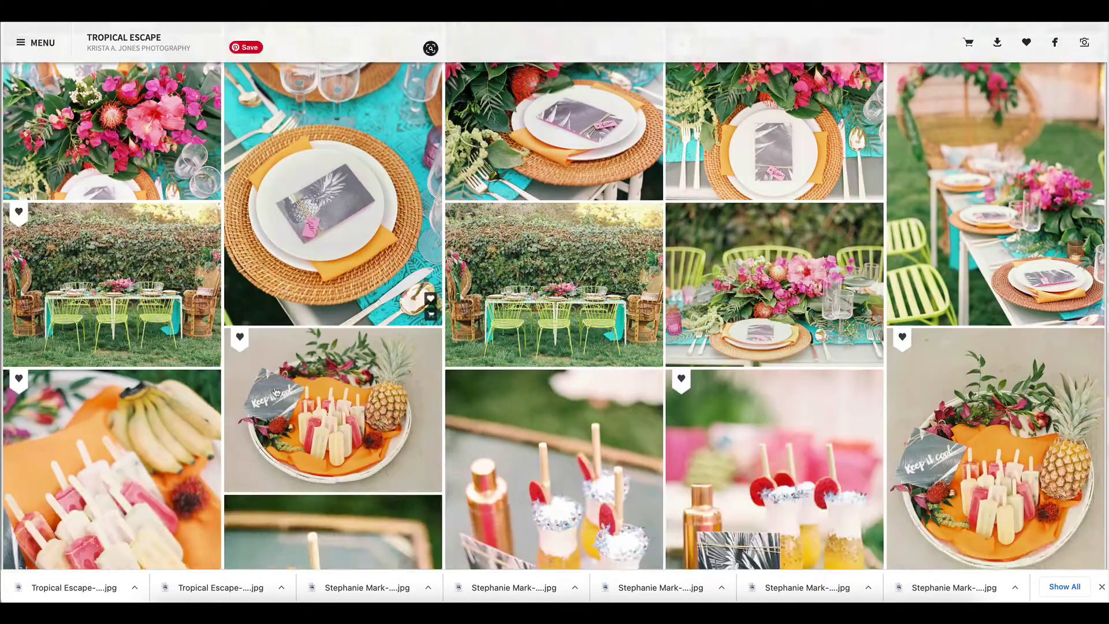
pyautogui.scroll(-12, 276, 392)
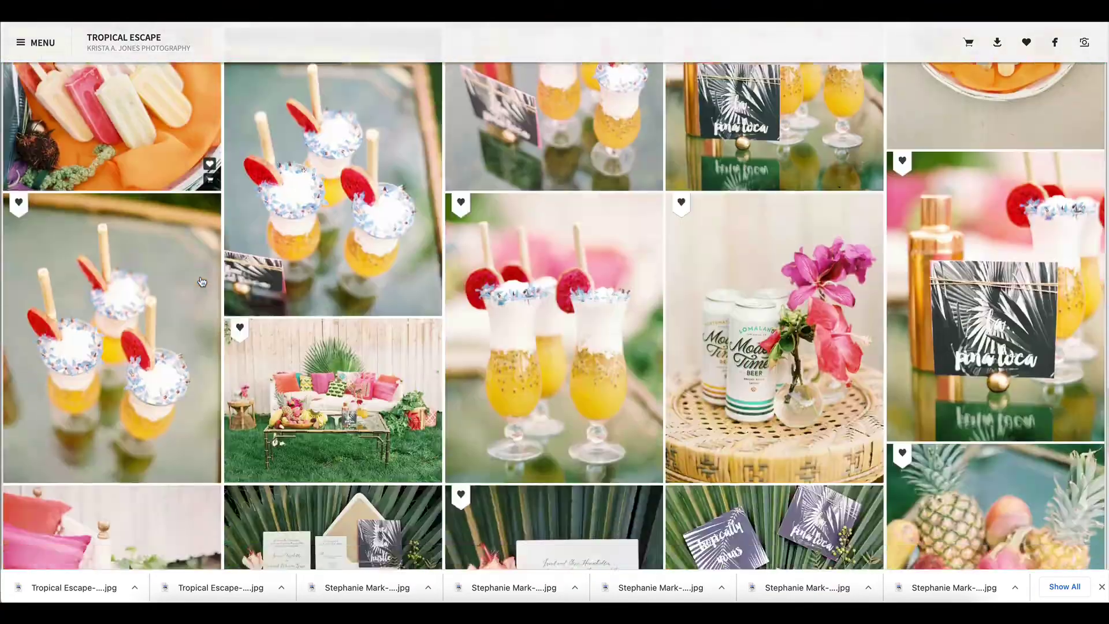
pyautogui.scroll(-10, 202, 282)
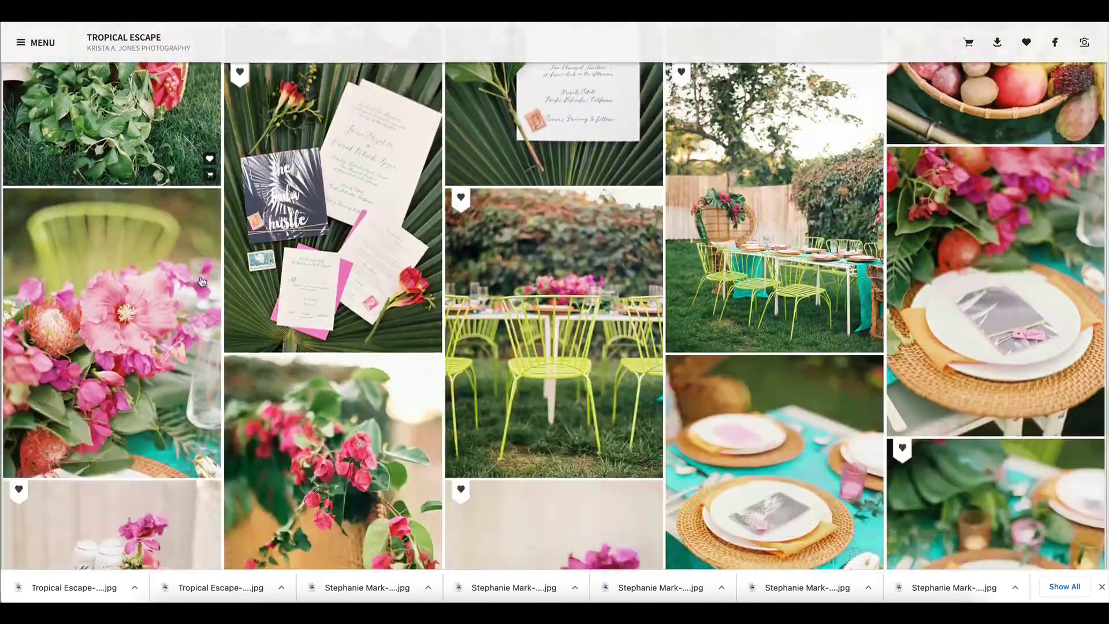
pyautogui.scroll(-12, 201, 282)
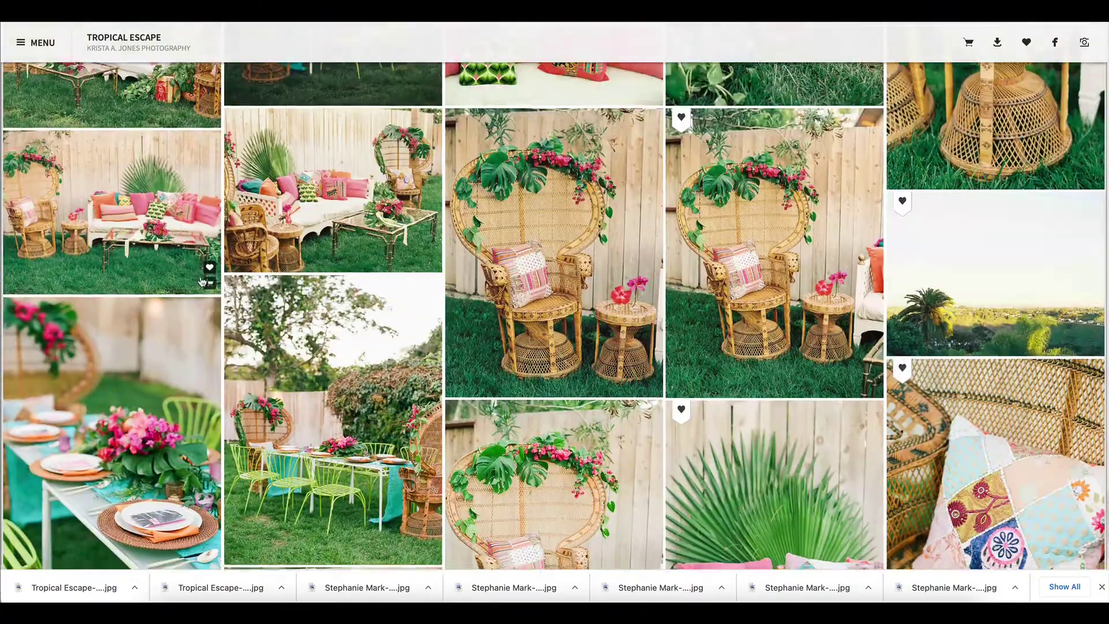
# - Download the medium-resolution full-length photo of the bride facing the camera on the lawn with her bouquet lowered
pyautogui.scroll(15, 202, 282)
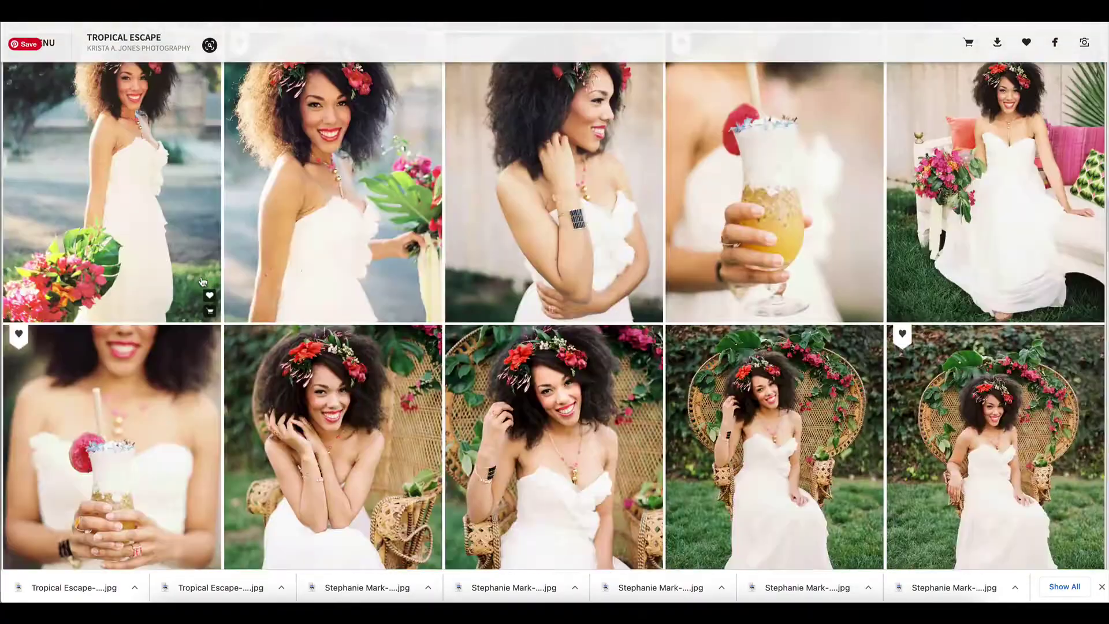
pyautogui.scroll(3, 201, 282)
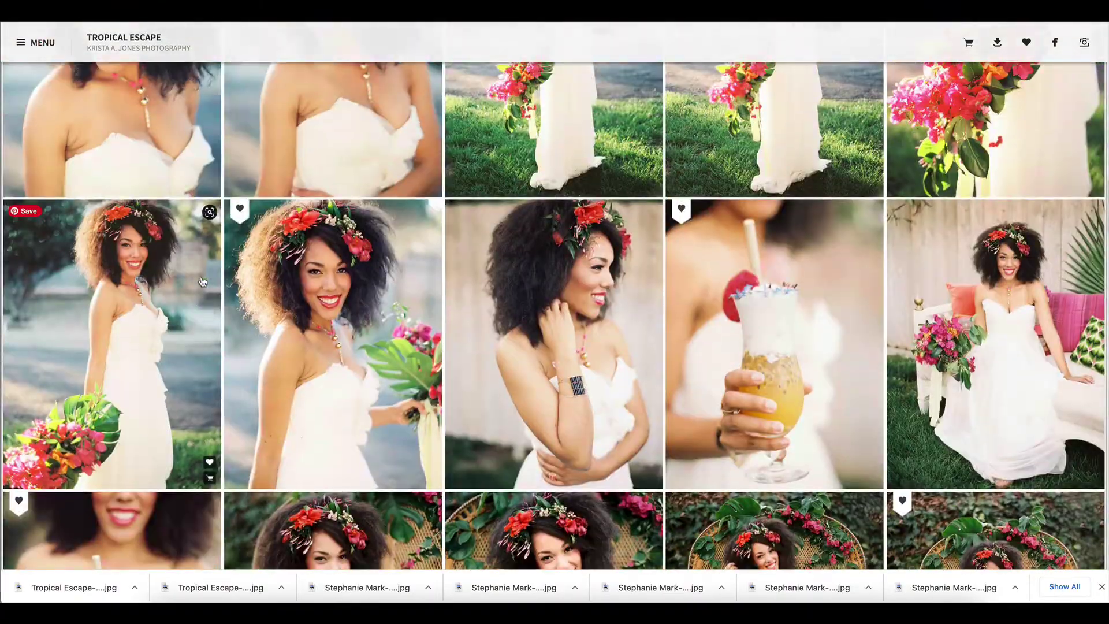
pyautogui.scroll(5, 270, 312)
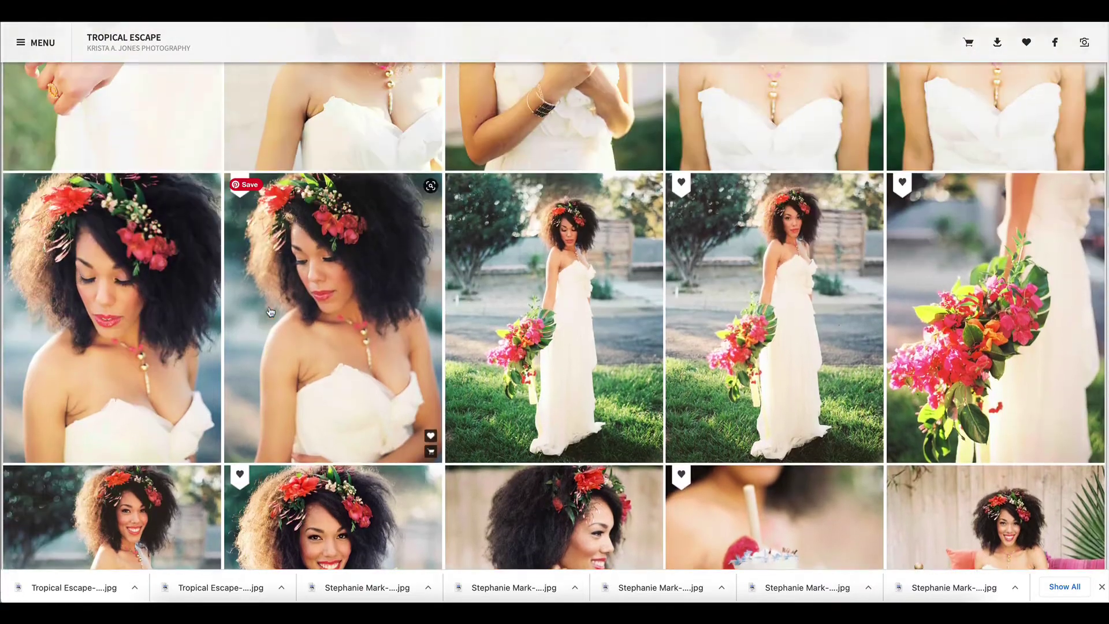
pyautogui.click(776, 281)
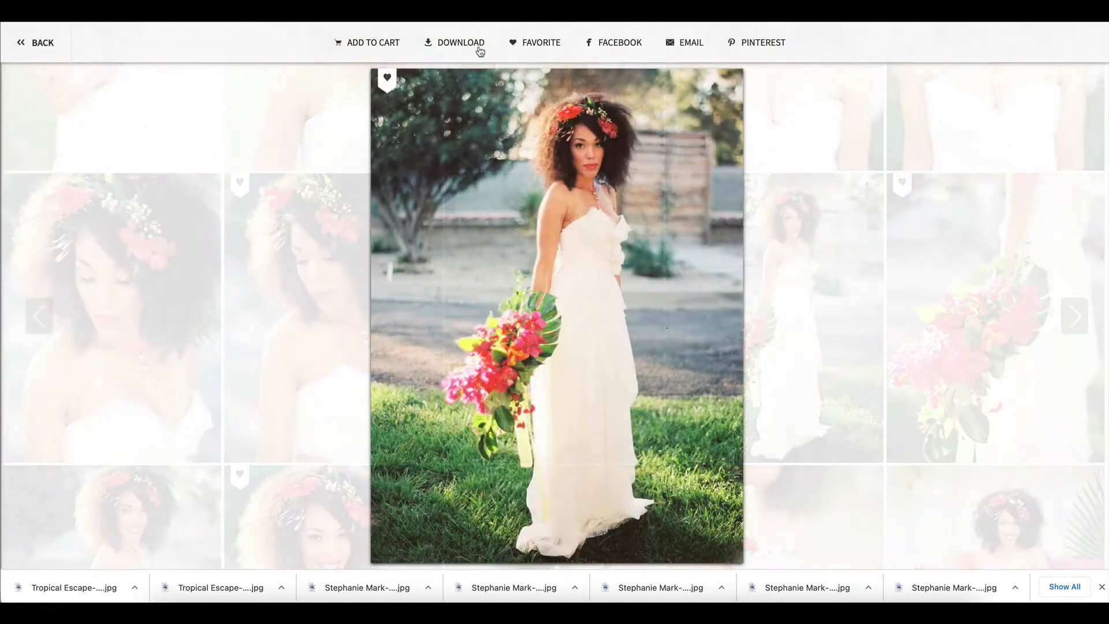
pyautogui.click(471, 46)
pyautogui.click(571, 346)
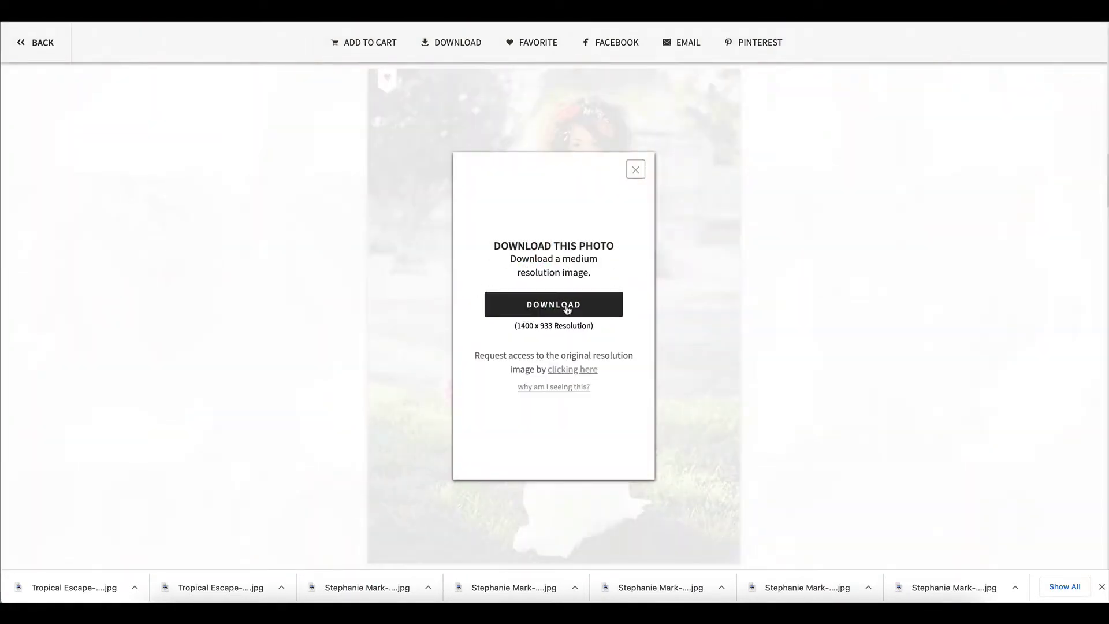
pyautogui.click(567, 309)
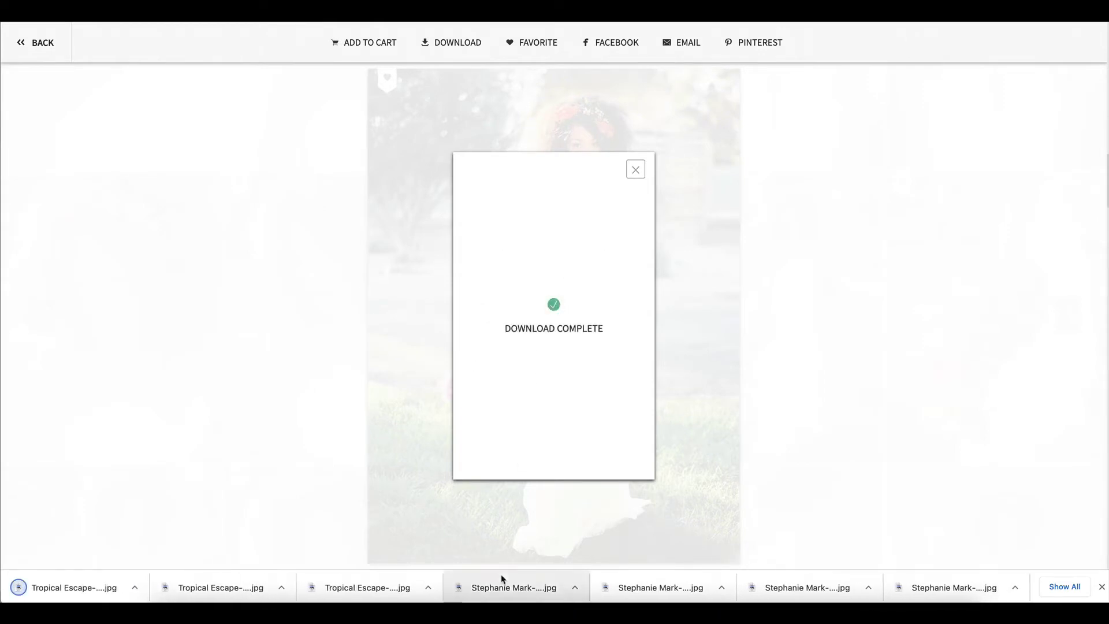
pyautogui.click(707, 314)
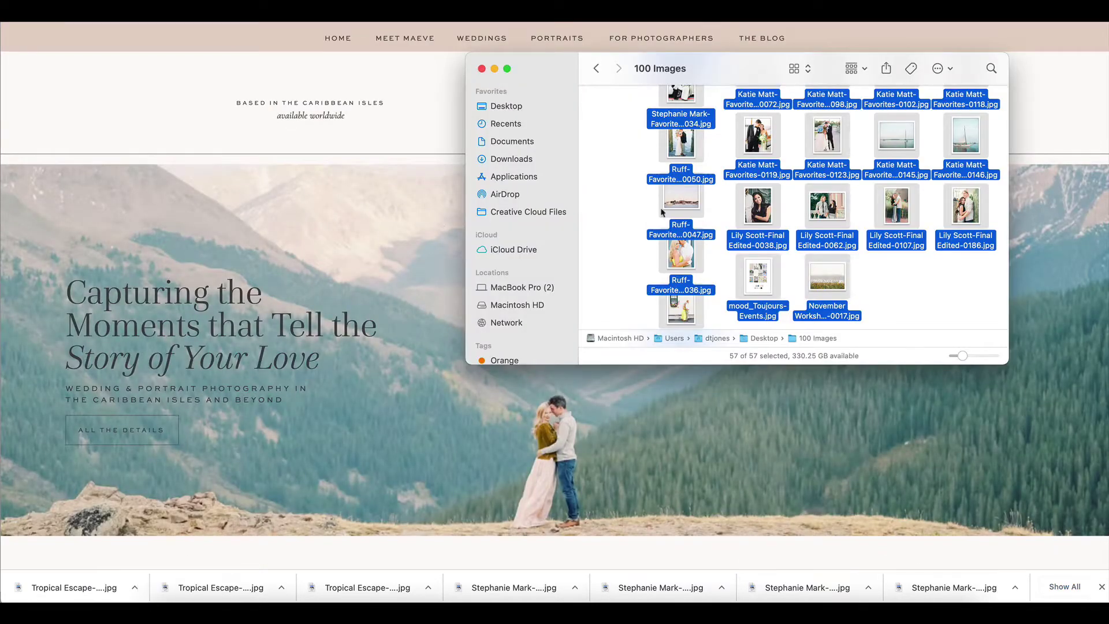
# - Deselect the files in the 100 Images folder, and enlarge and reposition its window to review the collected photos
pyautogui.click(661, 211)
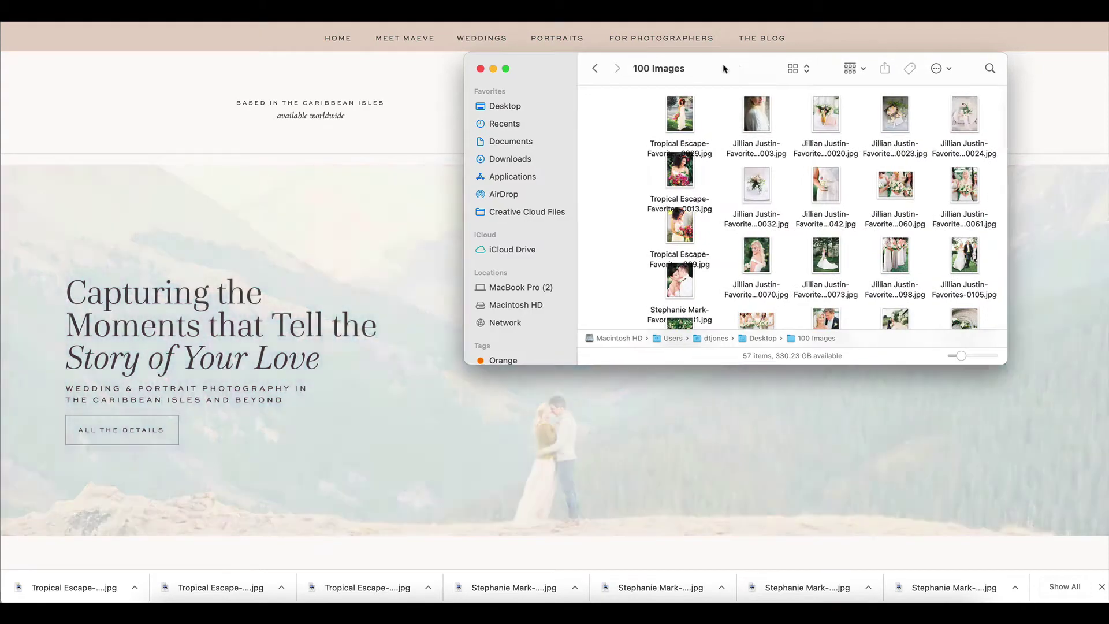
pyautogui.moveTo(723, 67); pyautogui.dragTo(376, 20)
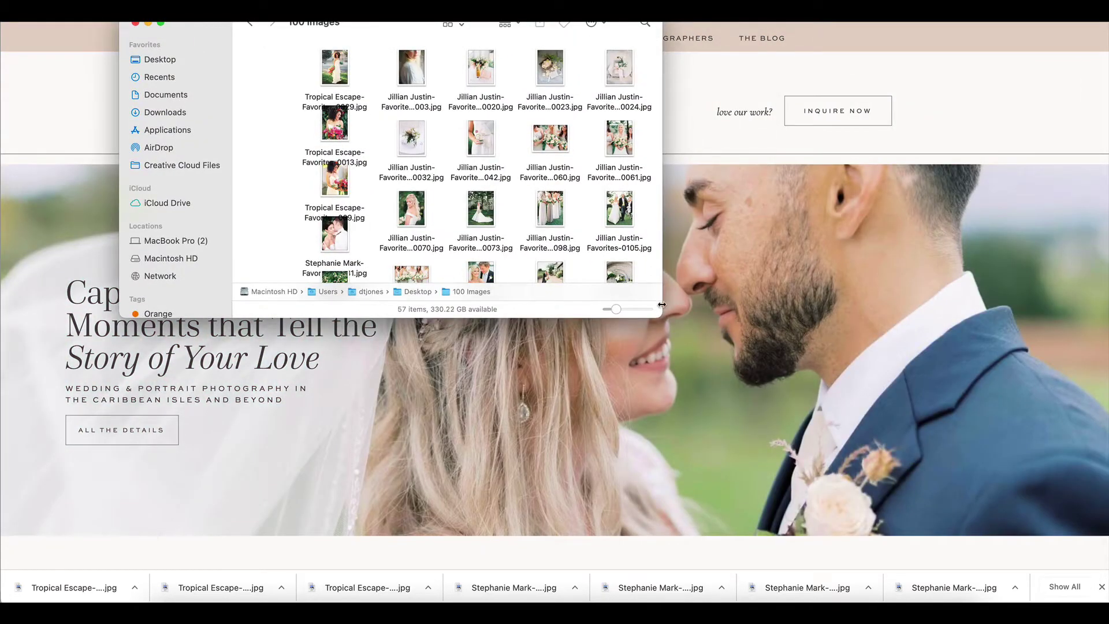
pyautogui.moveTo(684, 321); pyautogui.dragTo(943, 502)
pyautogui.scroll(-15, 591, 237)
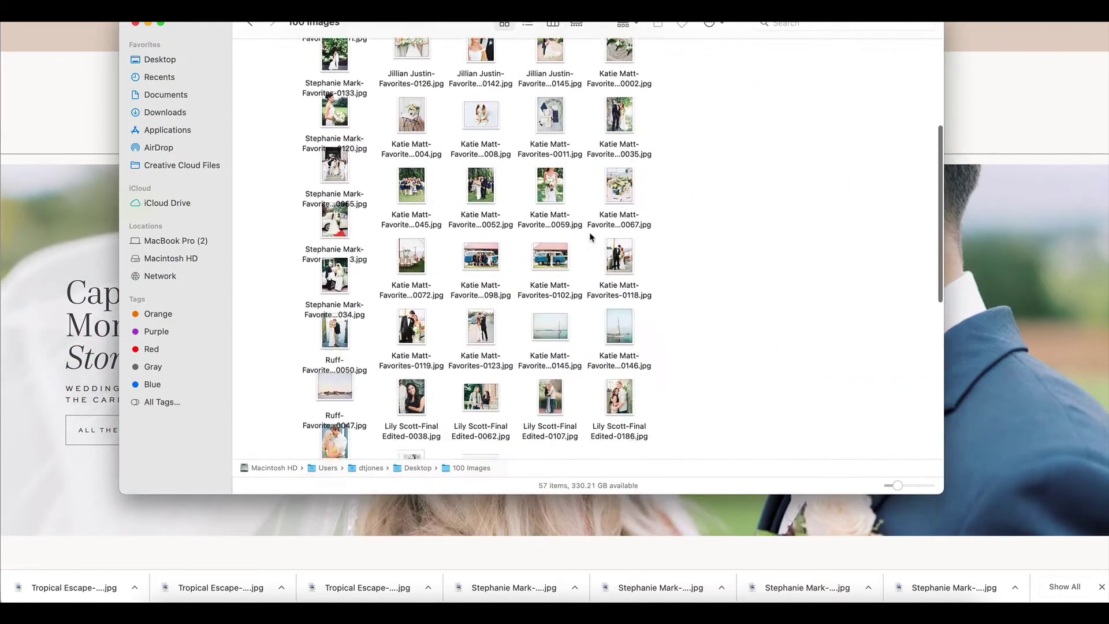
pyautogui.scroll(15, 591, 237)
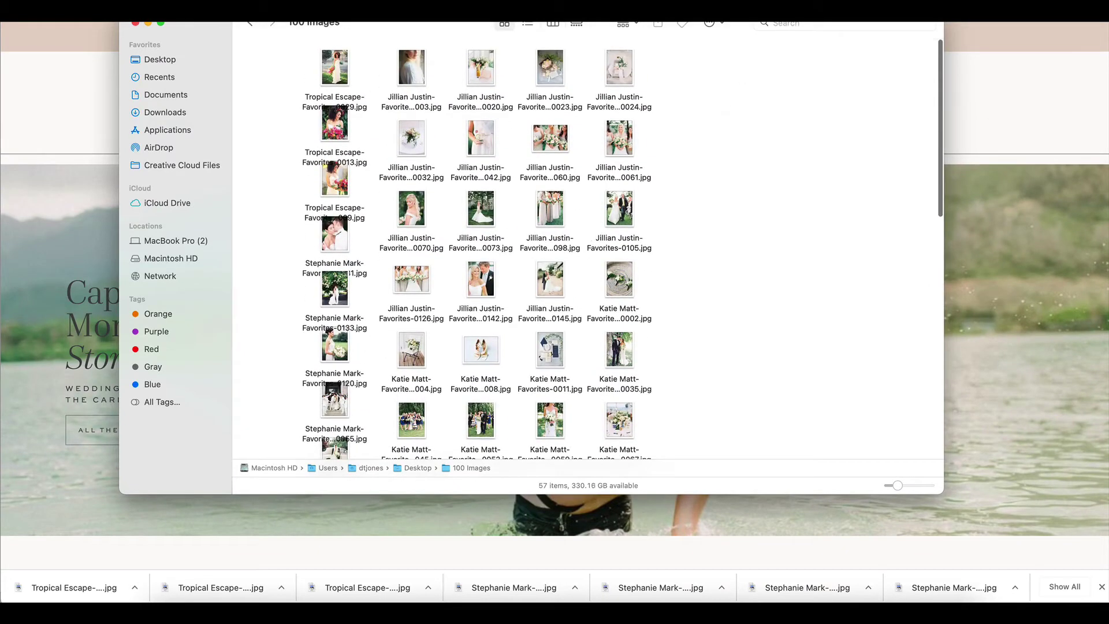
pyautogui.moveTo(817, 17); pyautogui.dragTo(833, 73)
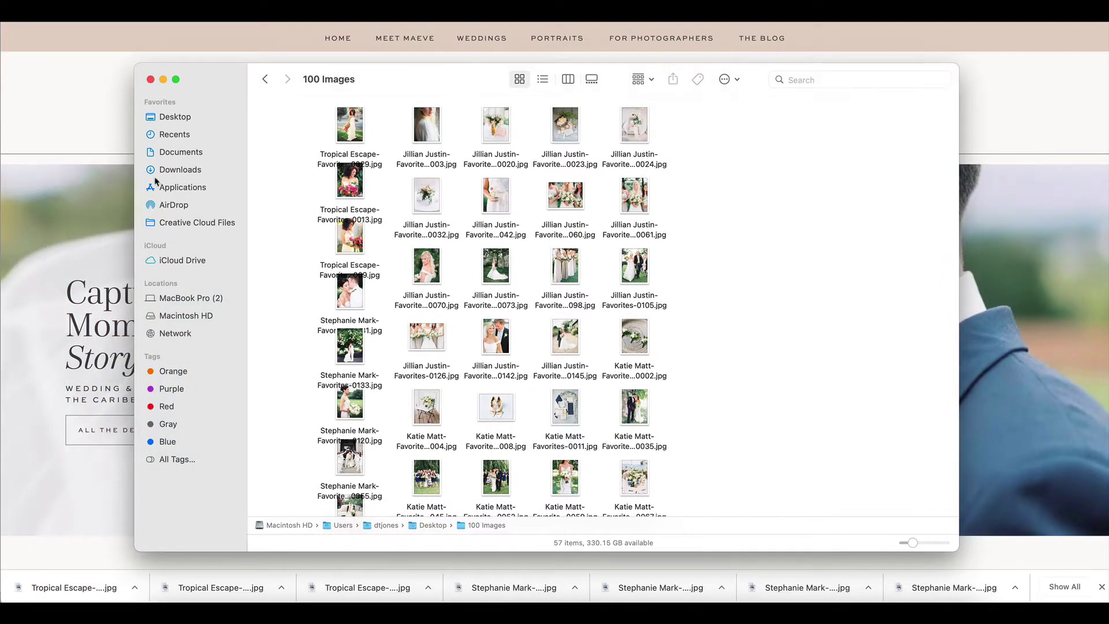
# - Move mood_Toujours-Events.jpg out of the 100 Images folder to the Trash
pyautogui.scroll(-10, 566, 175)
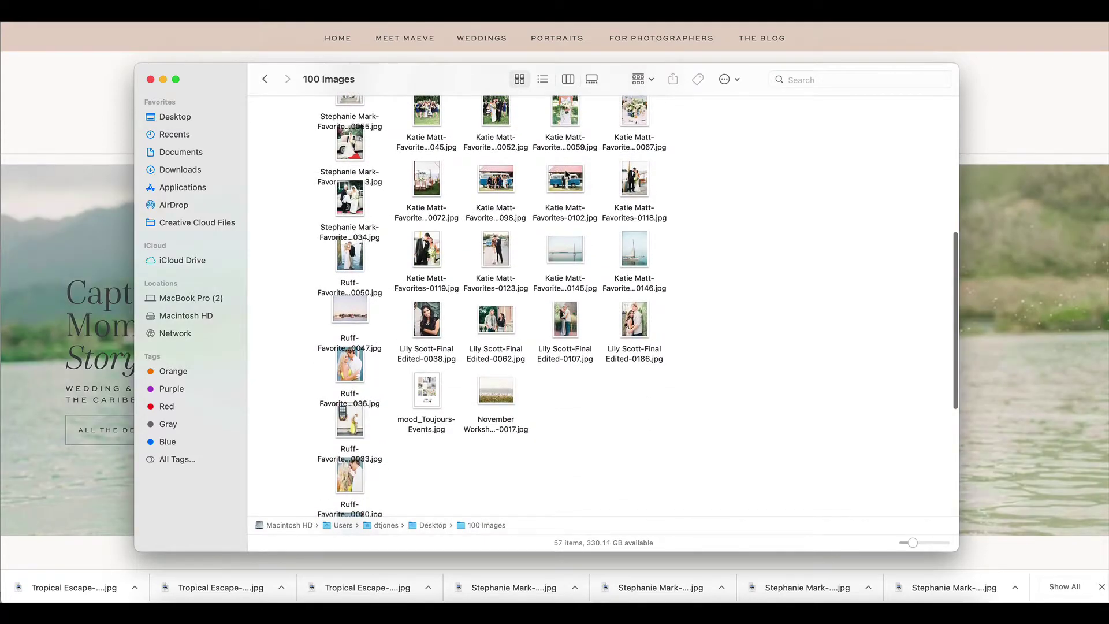
pyautogui.scroll(-1, 446, 332)
pyautogui.moveTo(430, 388); pyautogui.dragTo(1032, 603)
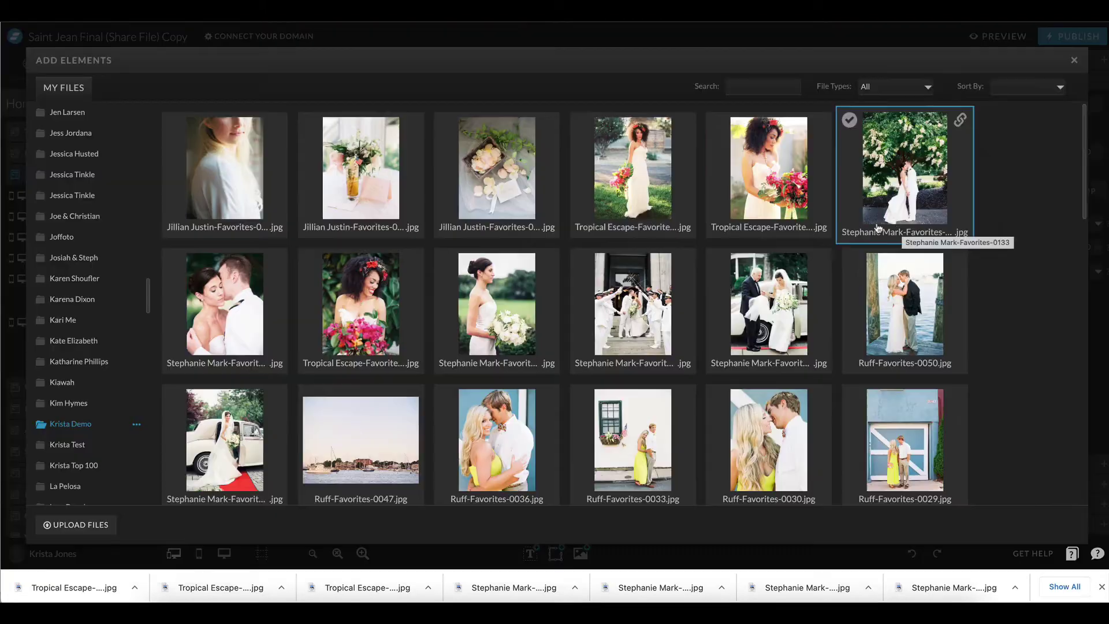
# - In Showit, look through the uploaded wedding photos in the media library and close it
pyautogui.scroll(-15, 579, 207)
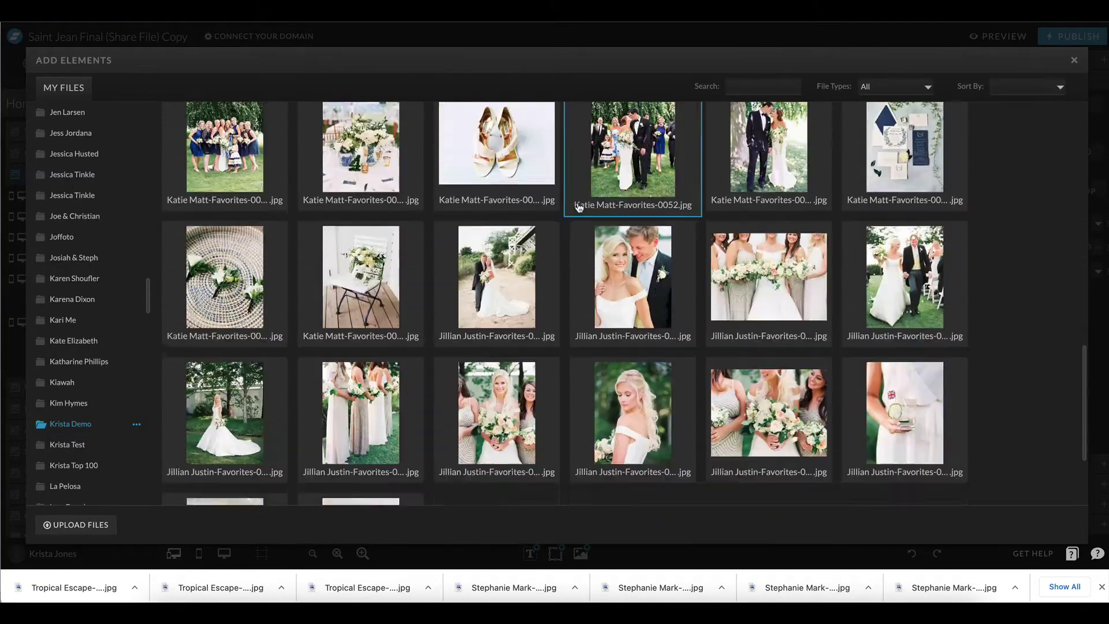
pyautogui.scroll(-2, 579, 207)
pyautogui.click(1073, 62)
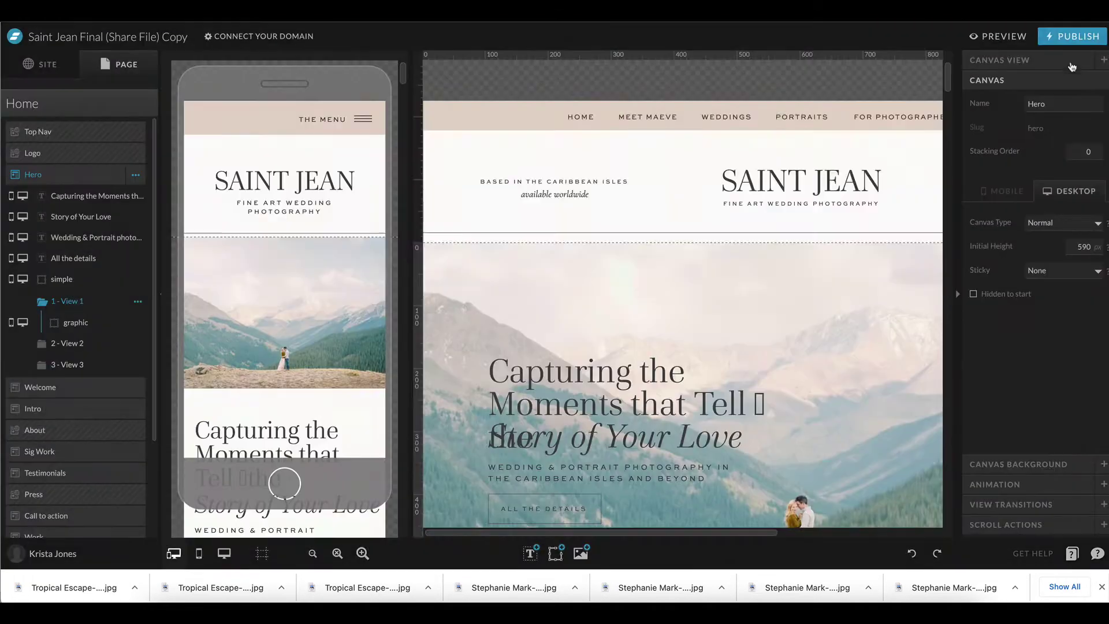
# - Show only the desktop layout of the Home page and dismiss the browser's downloads bar
pyautogui.click(226, 554)
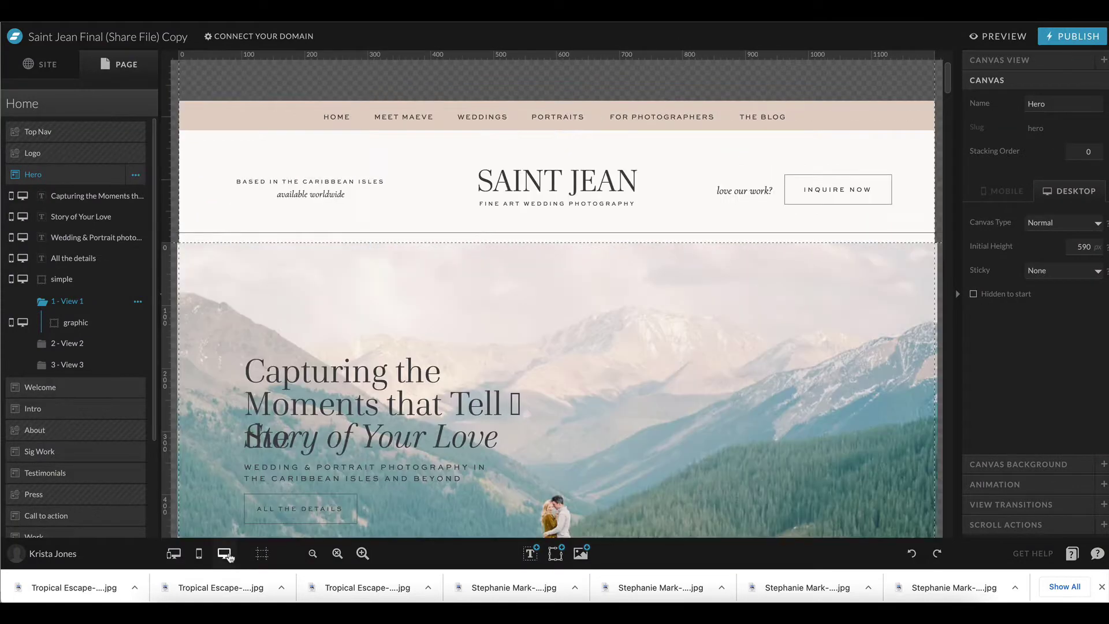
pyautogui.click(1101, 587)
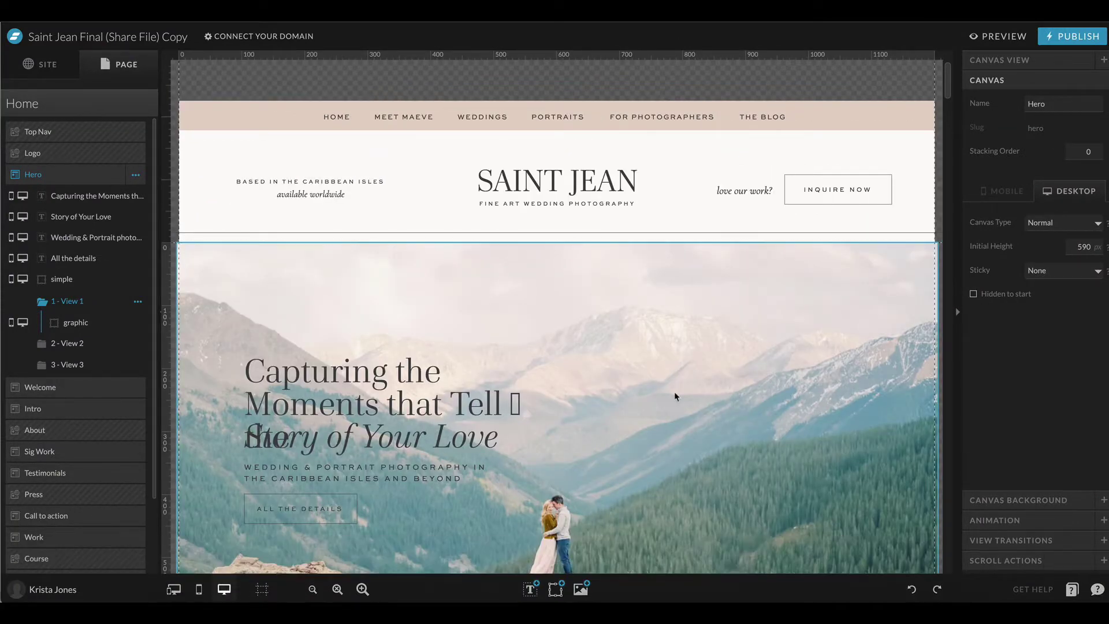
# - Remove the stray character after "Tell" in the Hero heading so it reads "Capturing the Moments that Tell the" on two lines
pyautogui.scroll(-2, 511, 280)
pyautogui.click(511, 281)
pyautogui.doubleClick(523, 295)
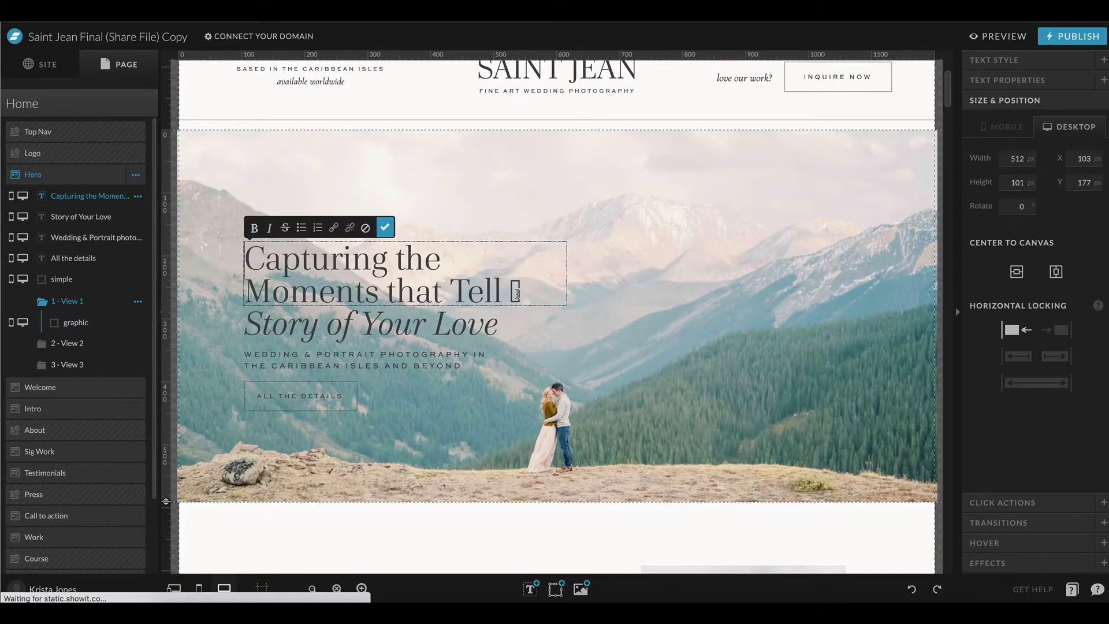
pyautogui.press('Return')
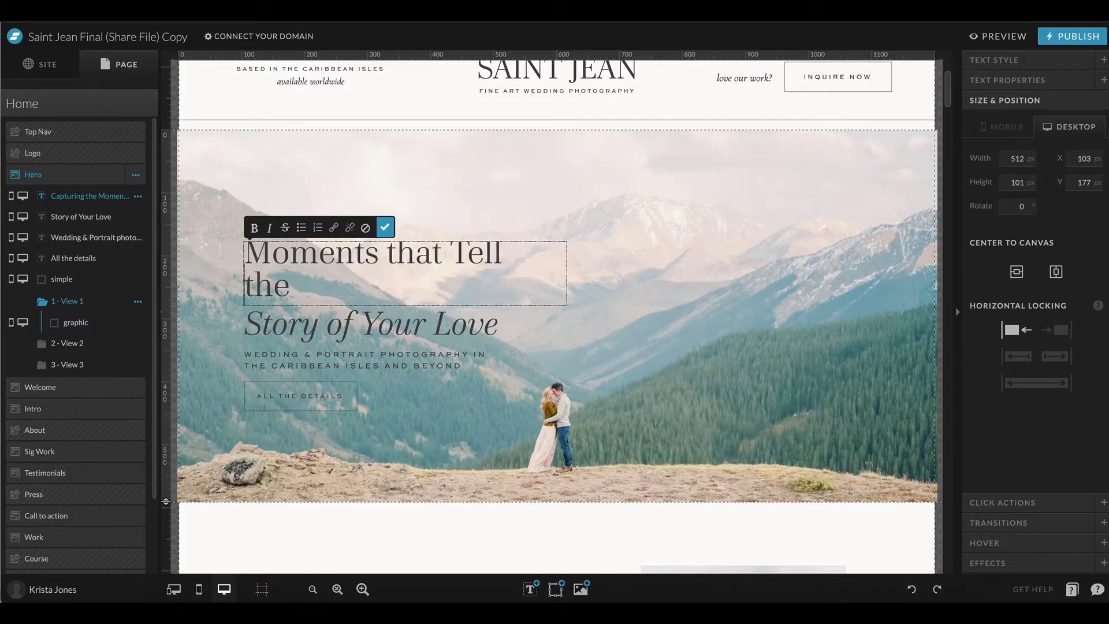
pyautogui.press('BackSpace')
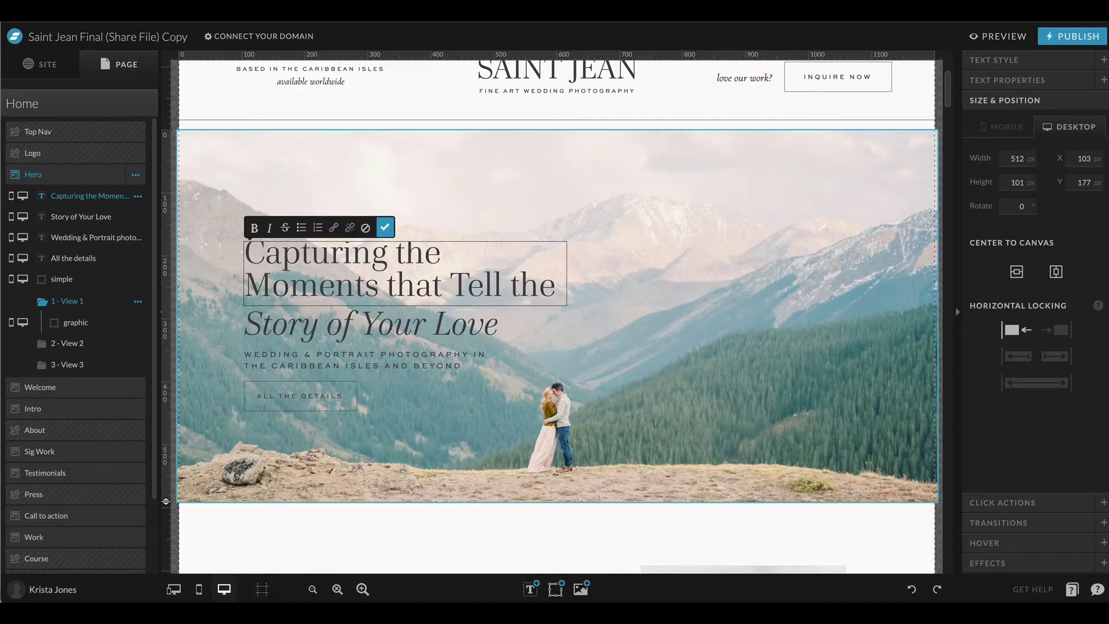
# - Fix the spacing between "Tell" and "the" in the Hero heading so its second line reads "Moments that Tell the"
pyautogui.press('Return')
pyautogui.press('BackSpace')
pyautogui.click(744, 326)
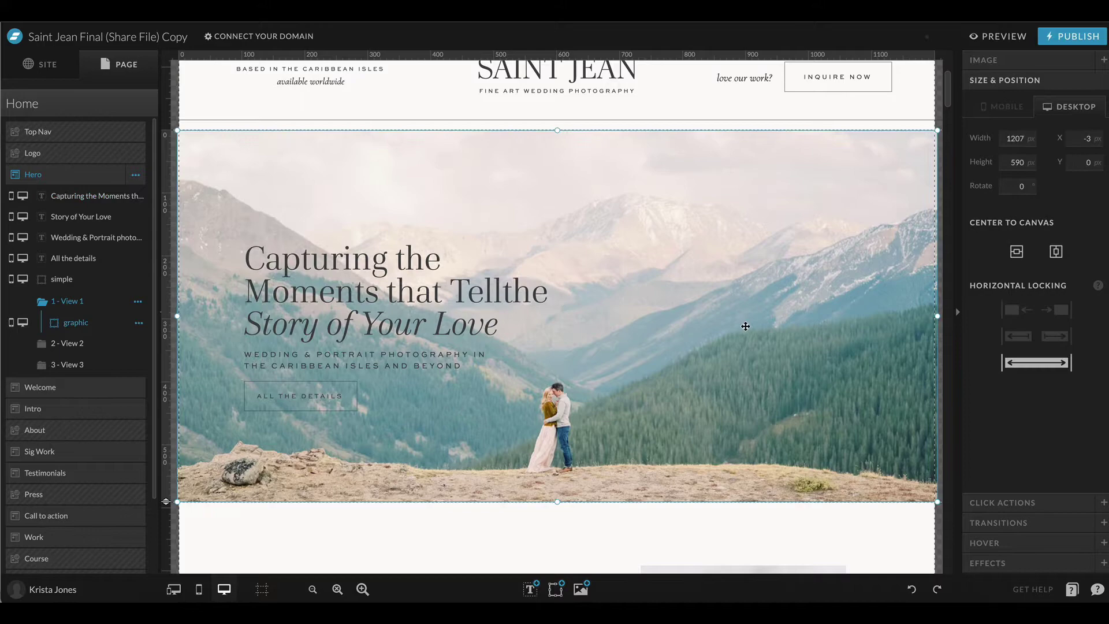
pyautogui.doubleClick(492, 305)
# - Open the image selection for the Hero's View 1 graphic and look through the uploaded wedding photos for a replacement
pyautogui.click(673, 349)
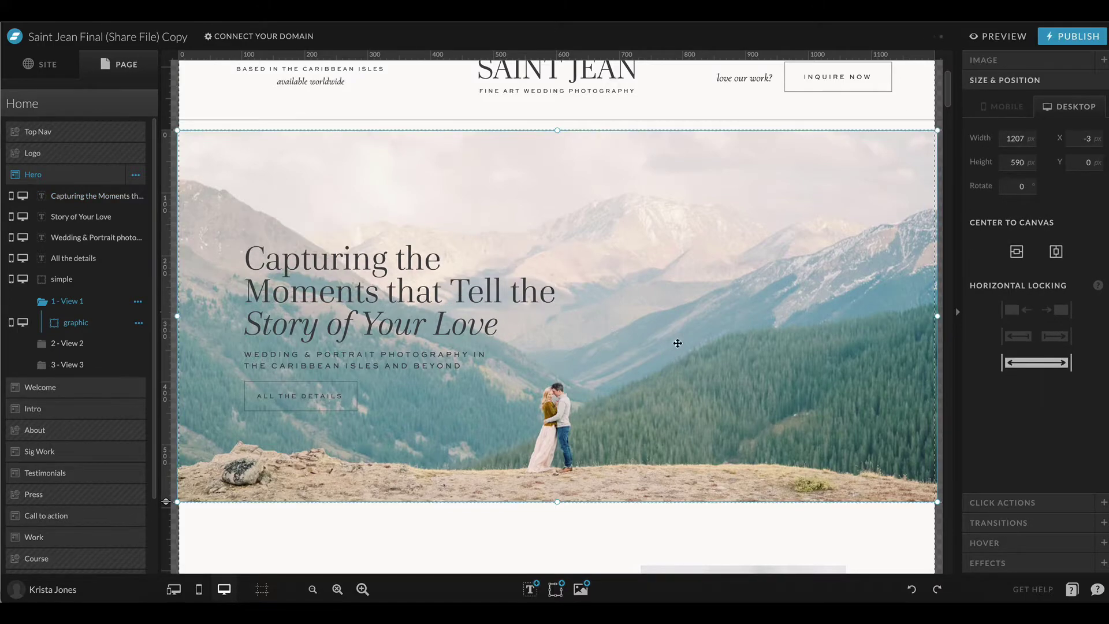
pyautogui.click(1015, 62)
pyautogui.click(1026, 174)
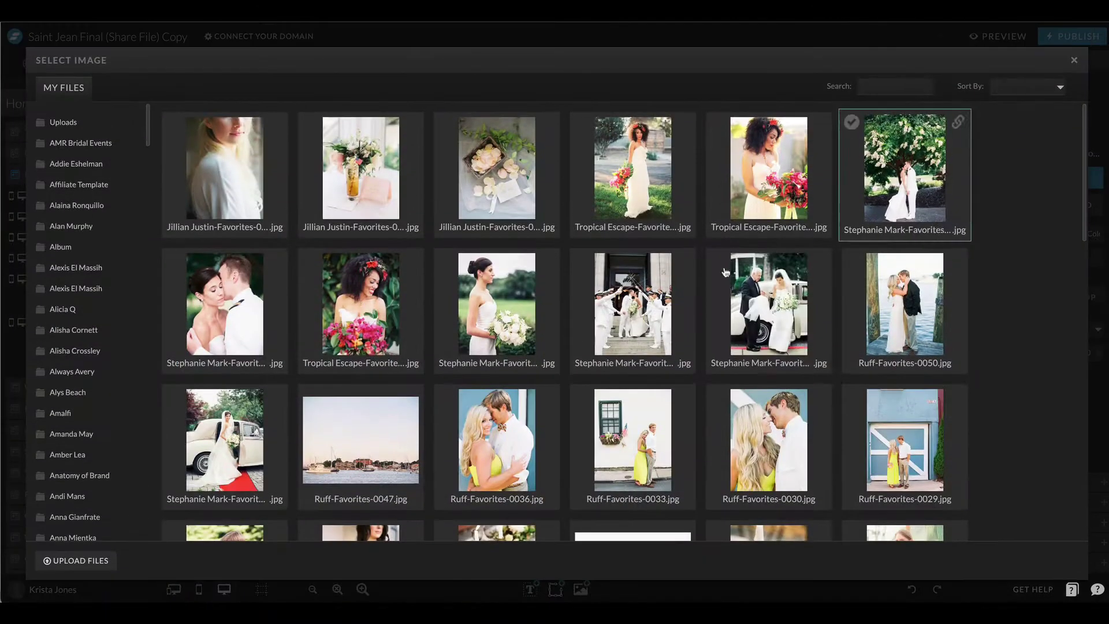
pyautogui.scroll(-3, 717, 284)
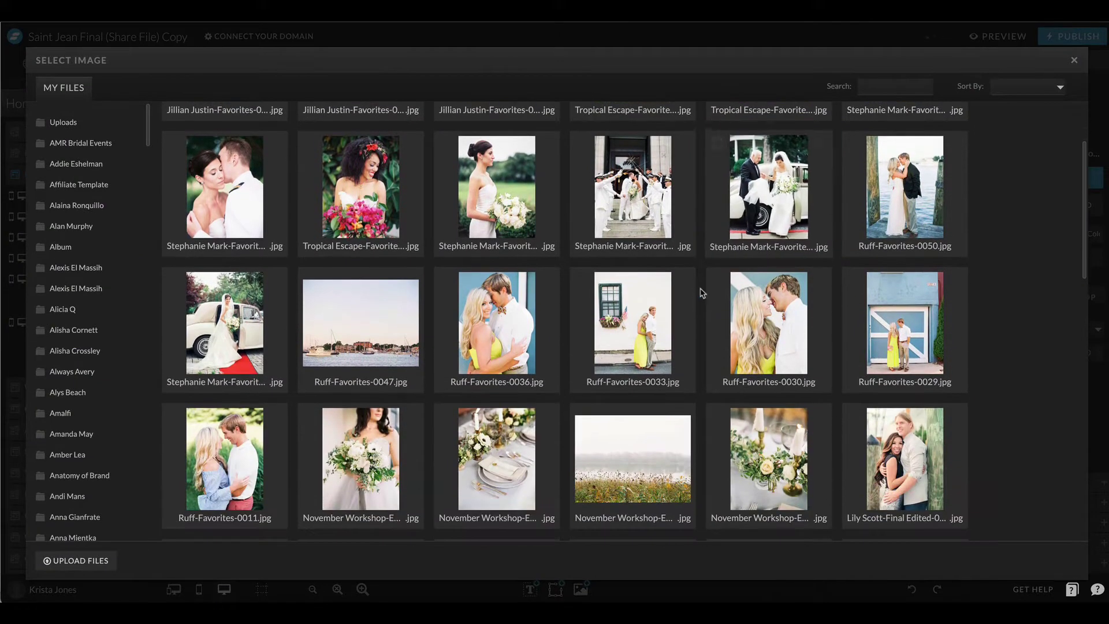
pyautogui.scroll(-4, 600, 329)
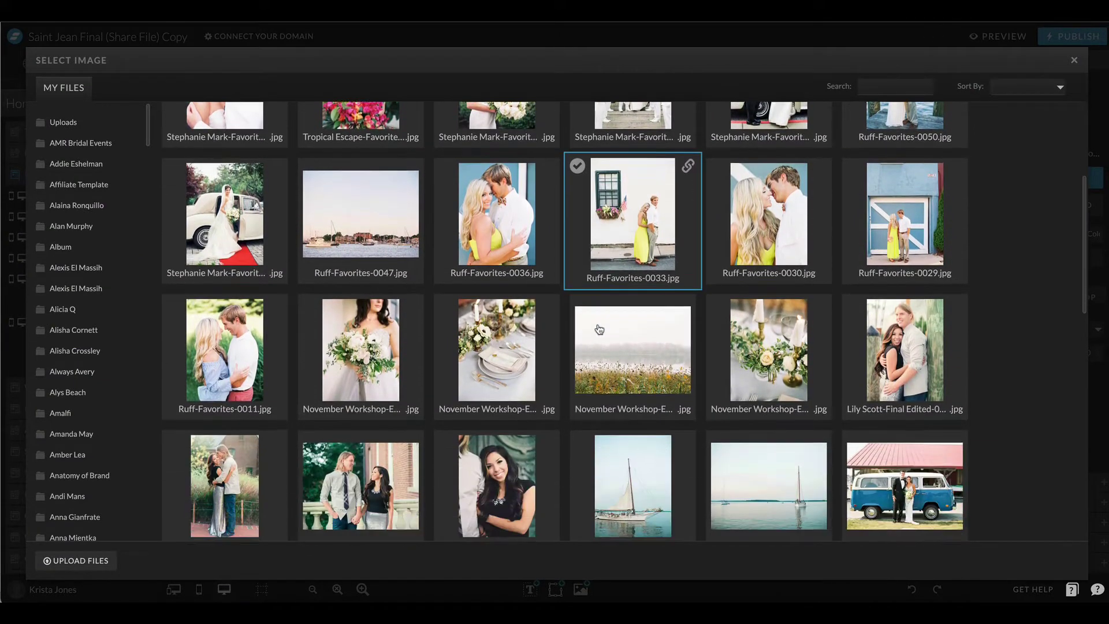
pyautogui.scroll(-5, 647, 334)
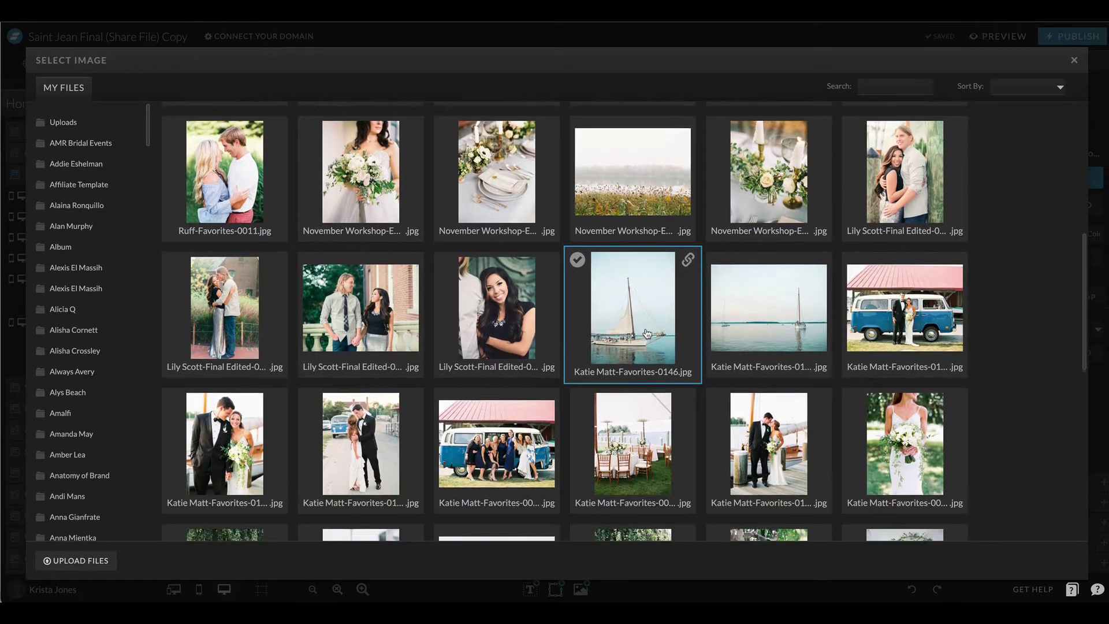
pyautogui.scroll(-7, 647, 334)
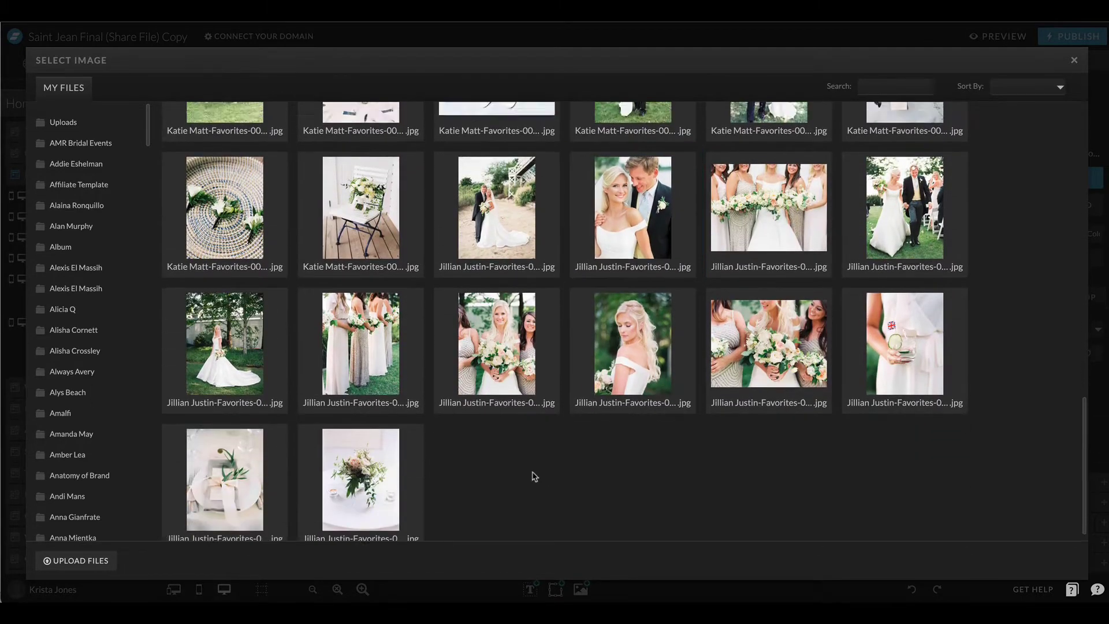
pyautogui.scroll(15, 532, 476)
pyautogui.scroll(6, 533, 476)
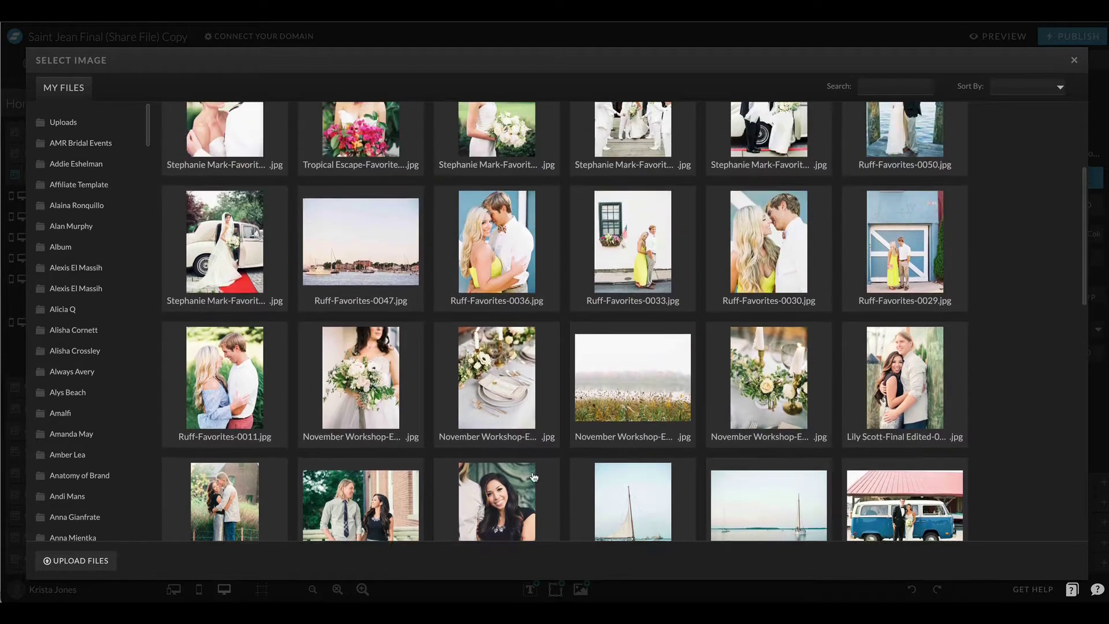
# - Replace the hero's View 1 image with Katie Matt-Favorites-0118.jpg and set its desktop fill position to 30%
pyautogui.scroll(1, 534, 475)
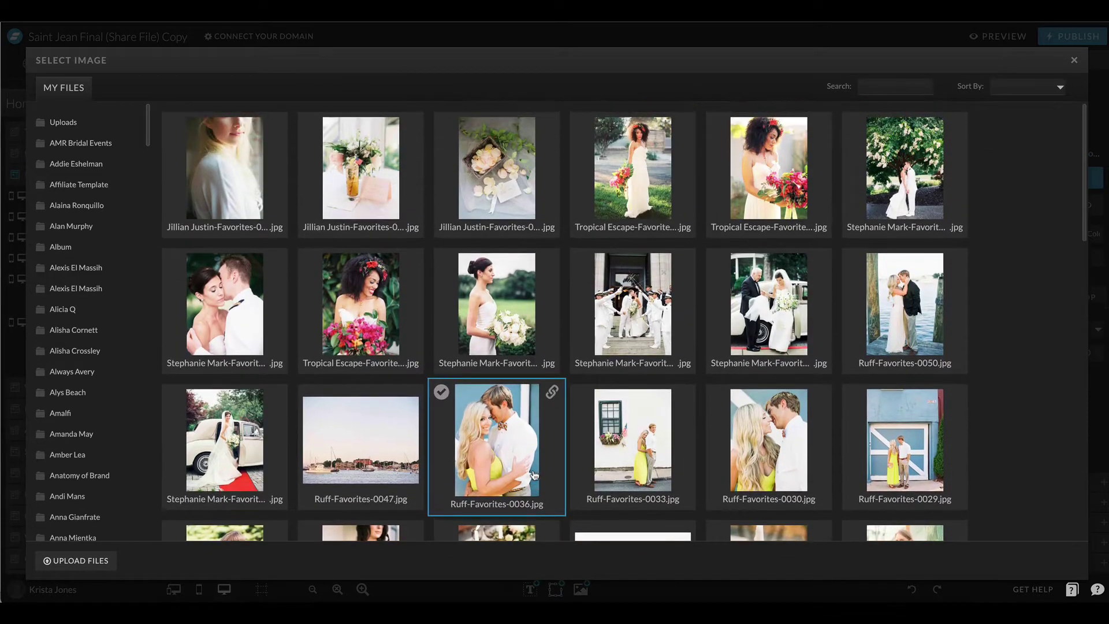
pyautogui.scroll(-2, 634, 200)
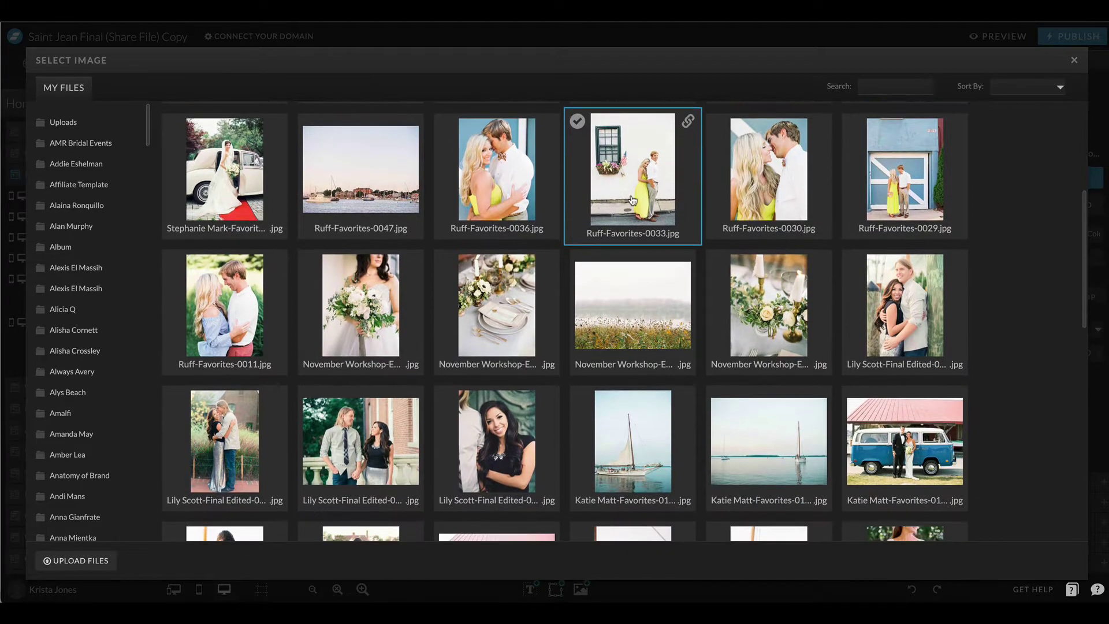
pyautogui.scroll(-5, 774, 237)
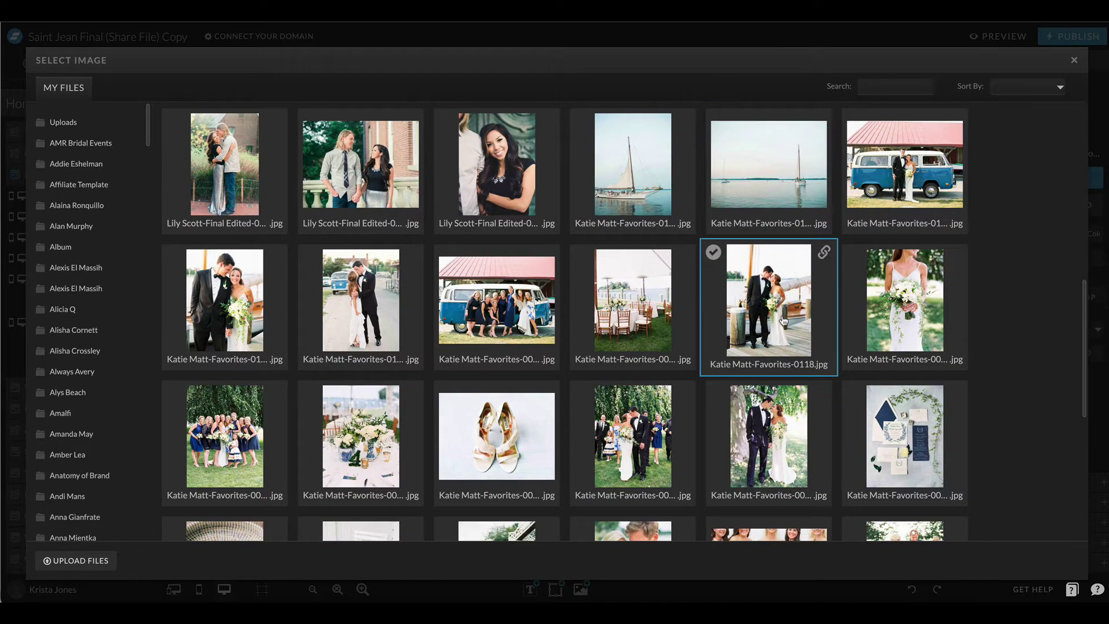
pyautogui.click(784, 320)
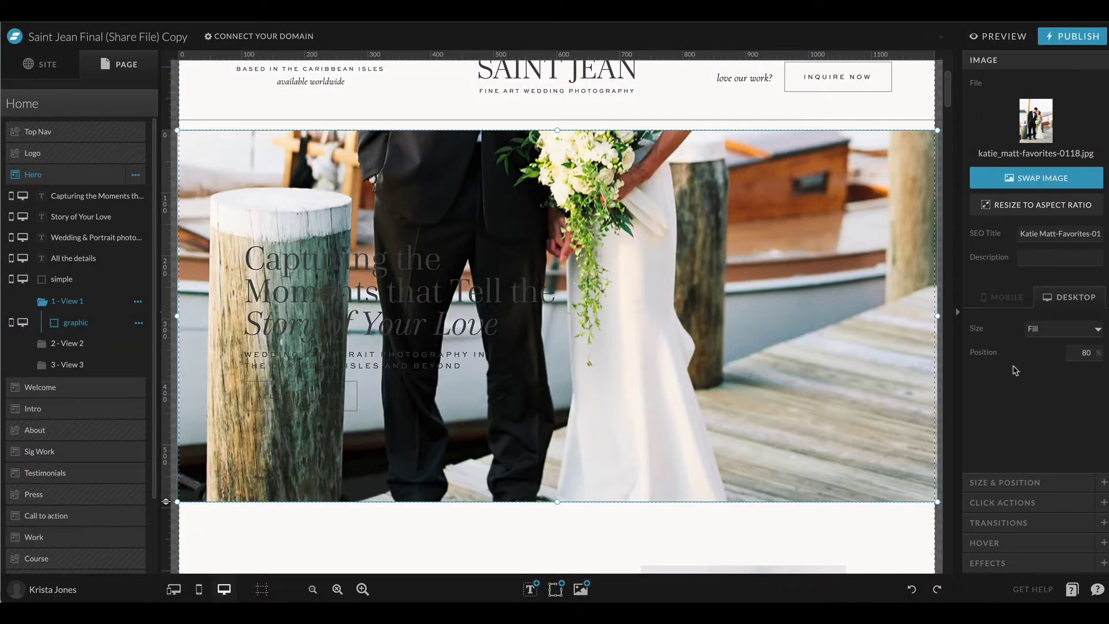
pyautogui.click(1097, 356)
pyautogui.write('30')
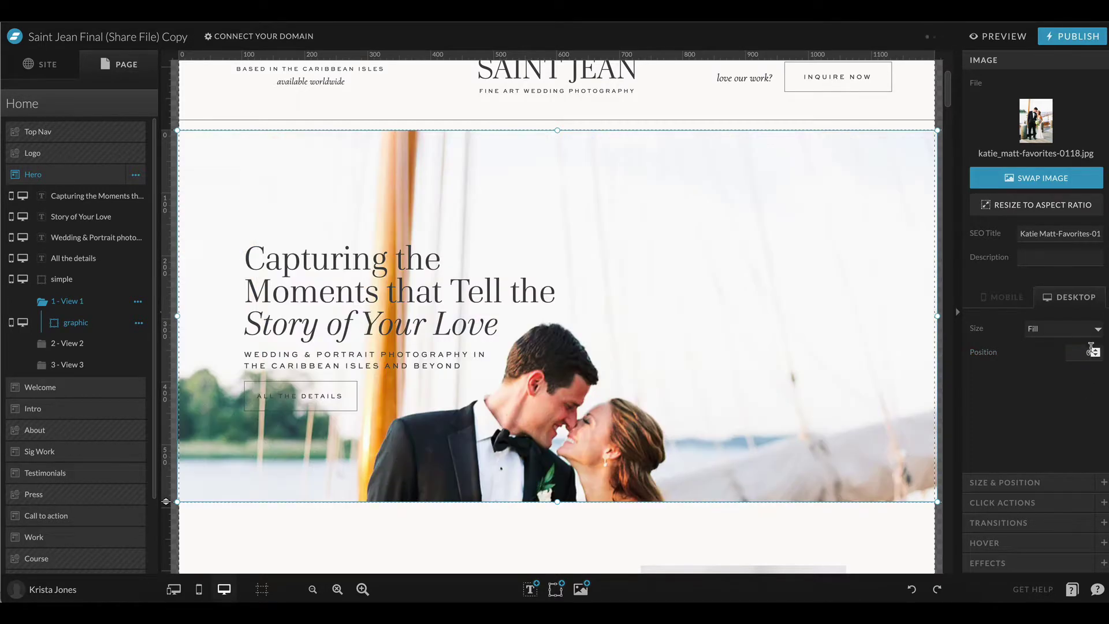
pyautogui.click(1090, 400)
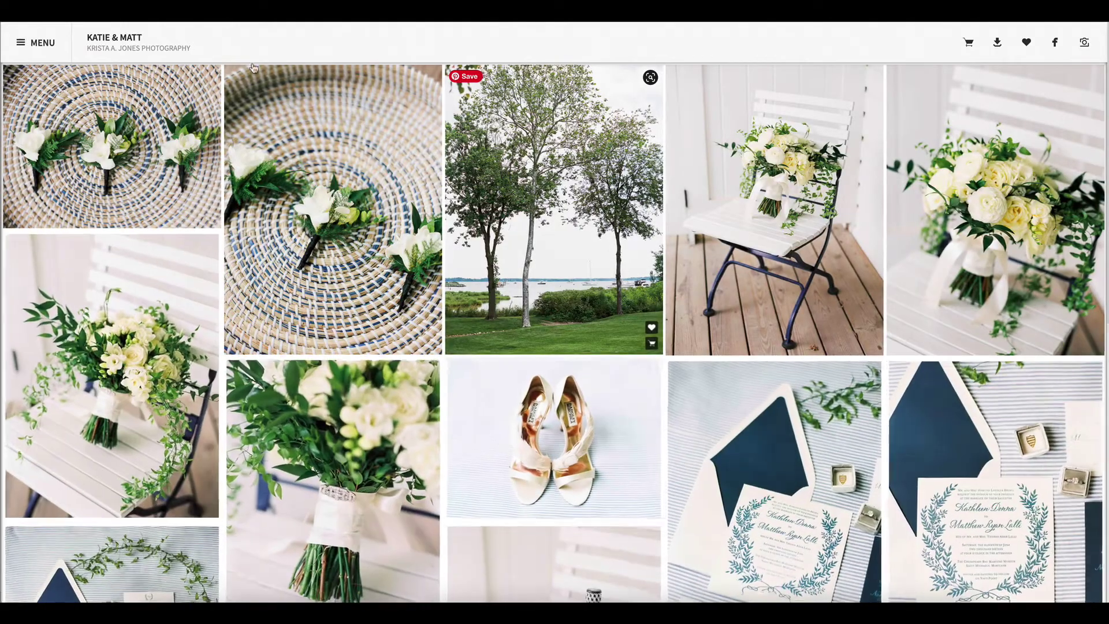
# - In the Katie & Matt online gallery, open the Bride & Groom collection and enlarge the full-length photo of the couple embracing on the dock
pyautogui.click(36, 51)
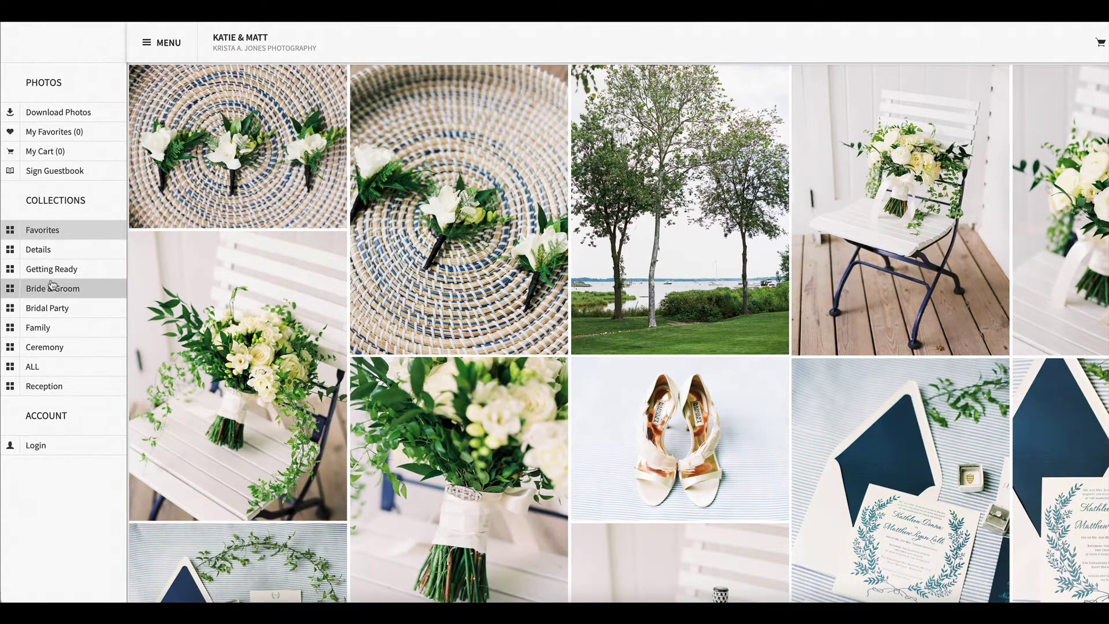
pyautogui.click(52, 287)
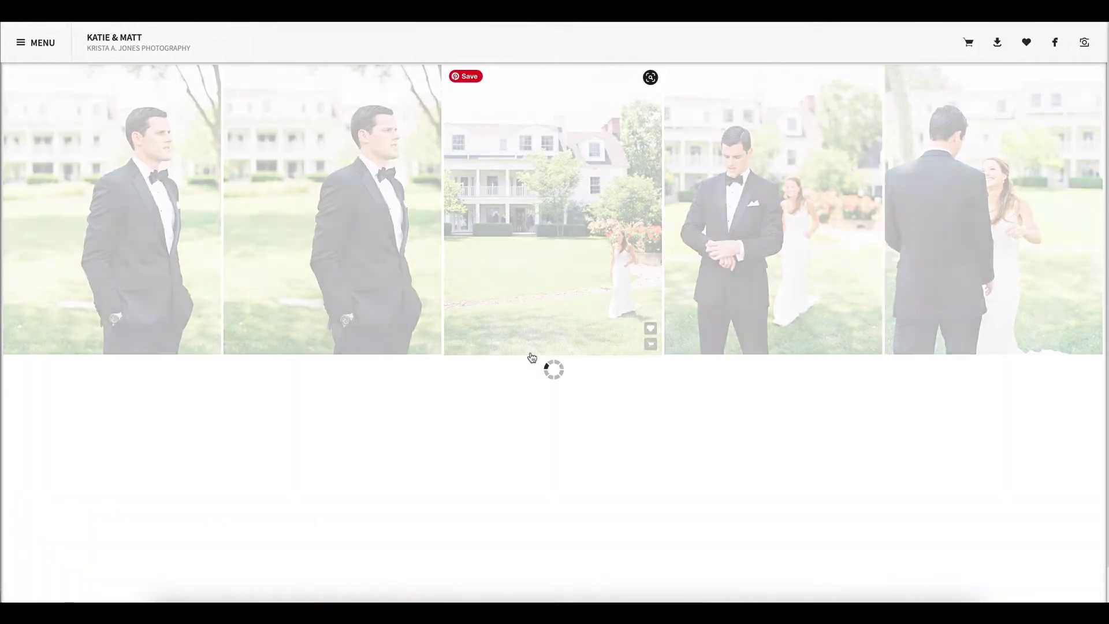
pyautogui.scroll(-10, 531, 357)
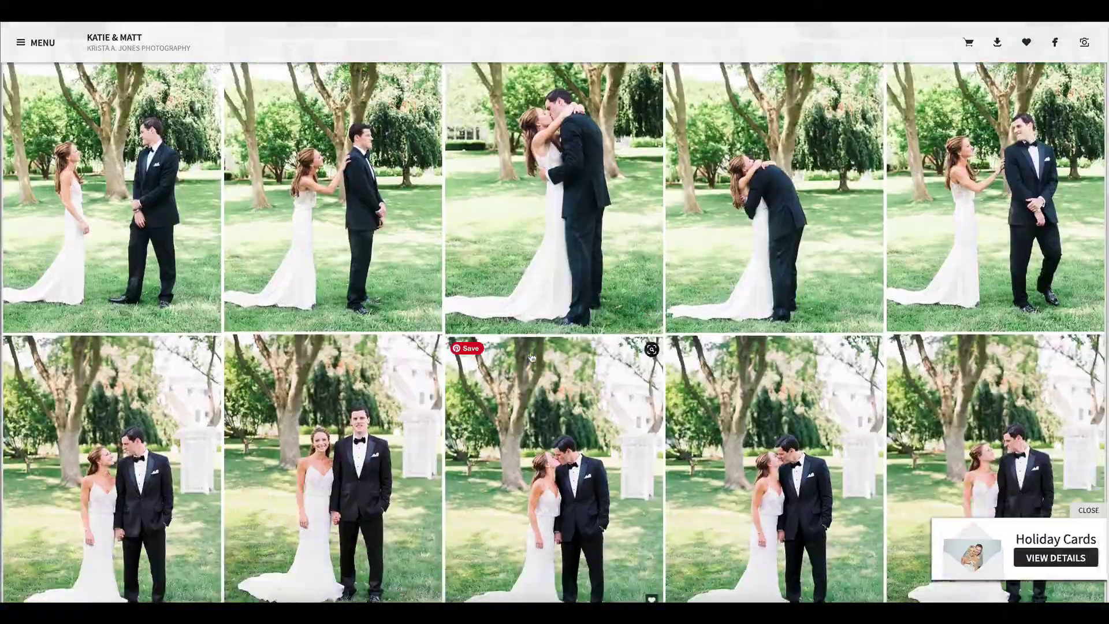
pyautogui.scroll(-10, 532, 358)
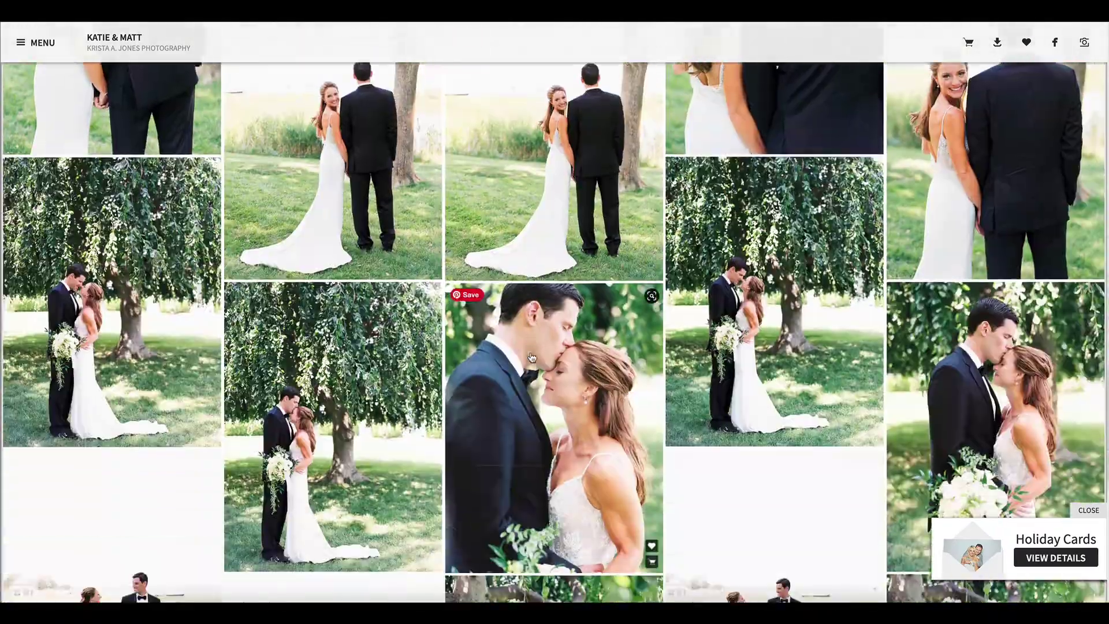
pyautogui.scroll(-10, 531, 357)
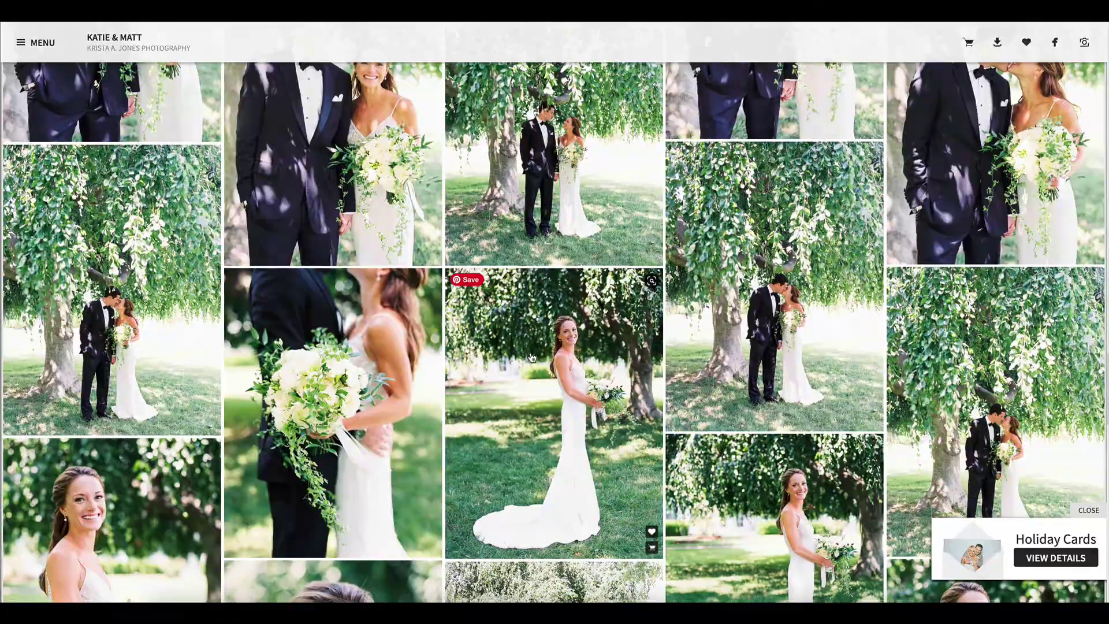
pyautogui.scroll(-10, 531, 357)
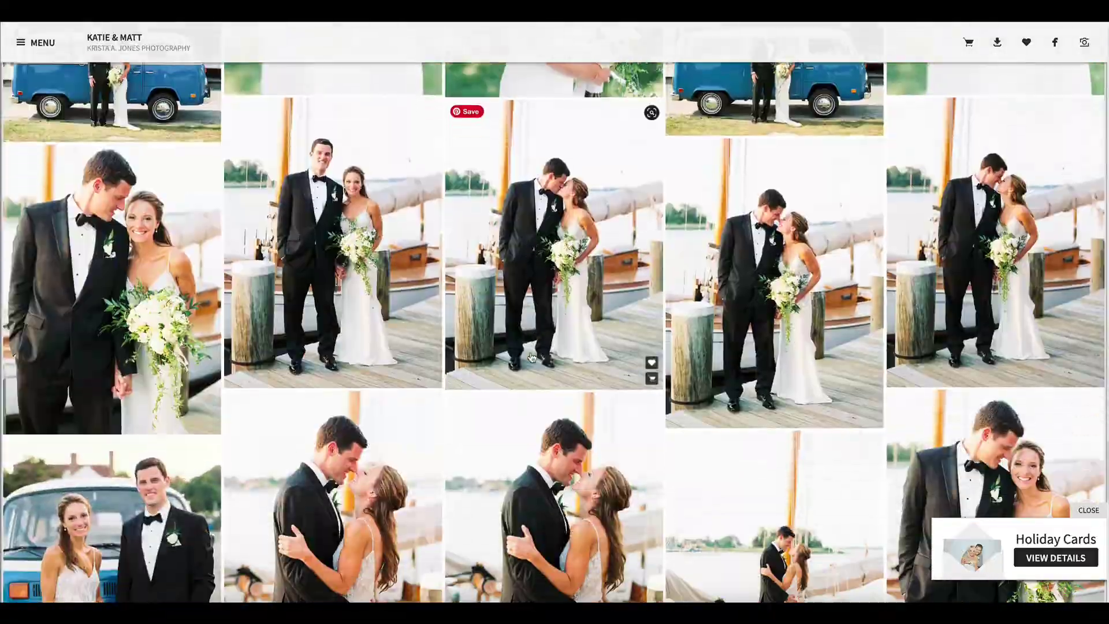
pyautogui.scroll(-4, 531, 358)
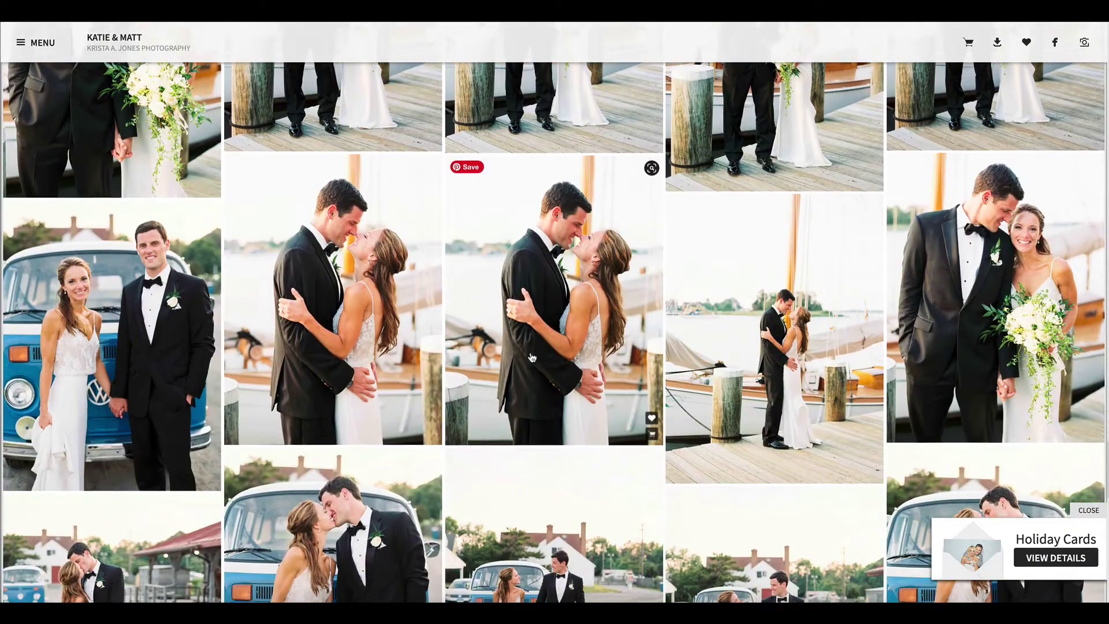
pyautogui.click(817, 411)
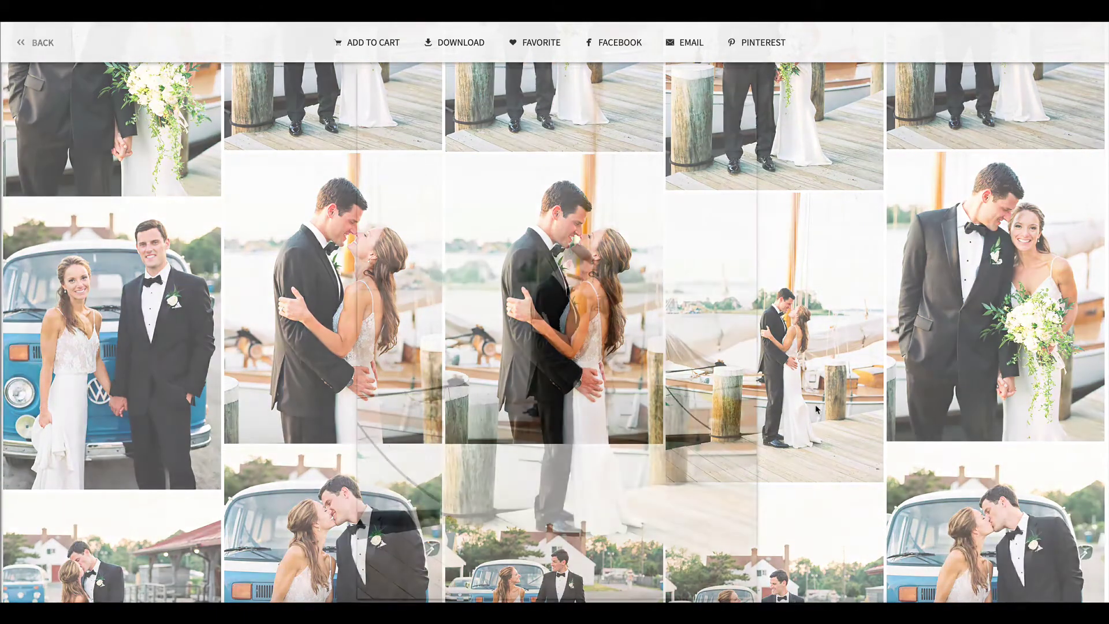
# - Log in to the gallery with the saved email account, download the enlarged dock photo at medium resolution, and return to the collection
pyautogui.click(474, 47)
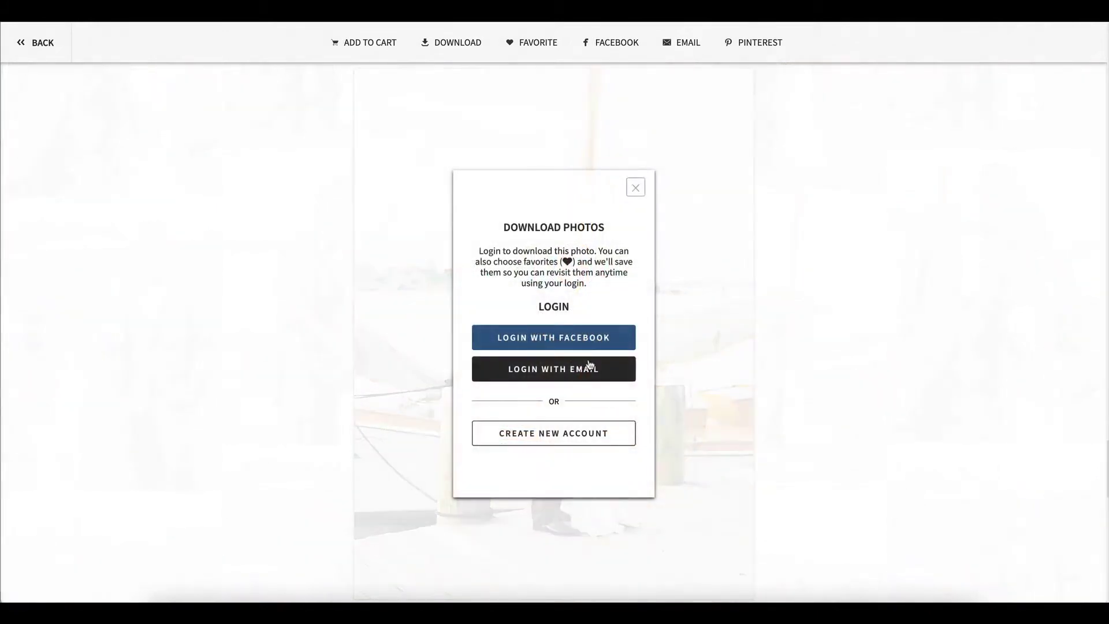
pyautogui.click(596, 342)
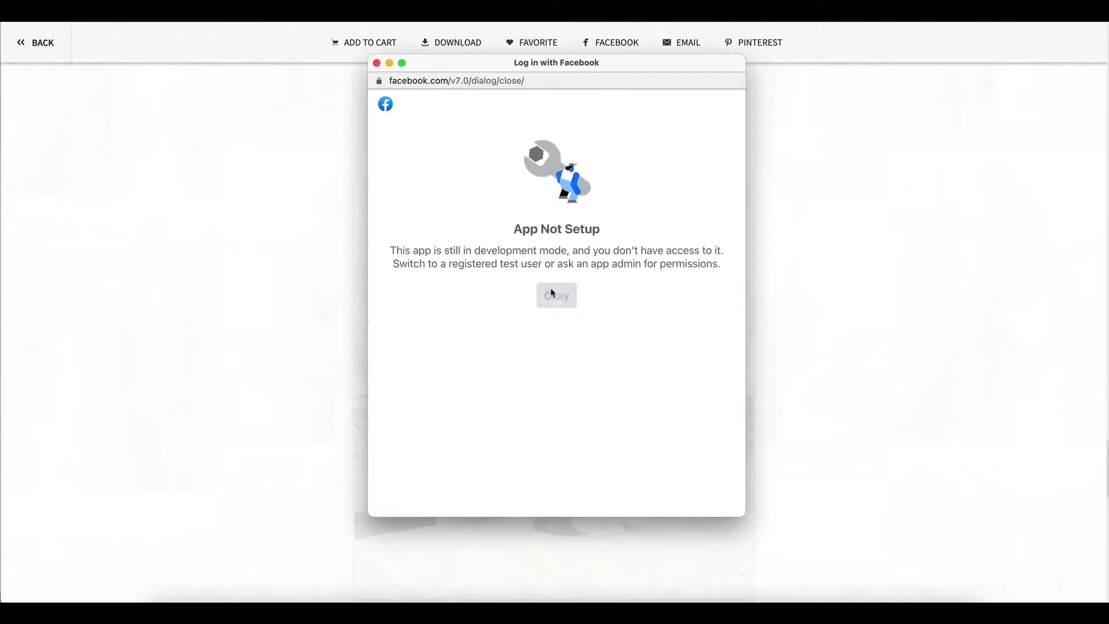
pyautogui.click(551, 293)
pyautogui.click(580, 373)
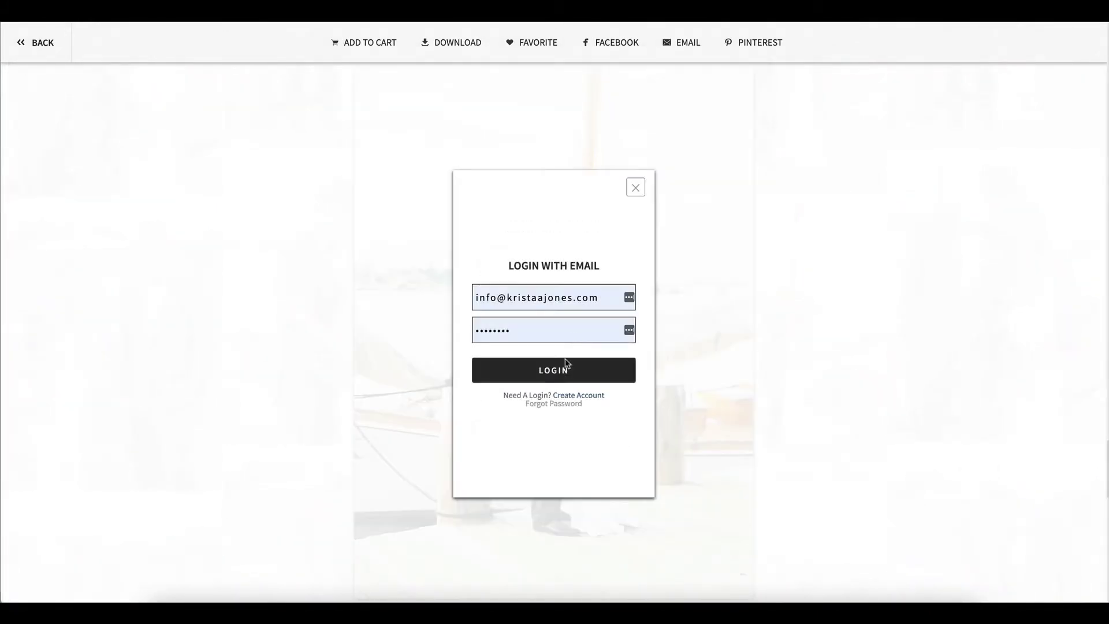
pyautogui.click(569, 364)
pyautogui.click(565, 355)
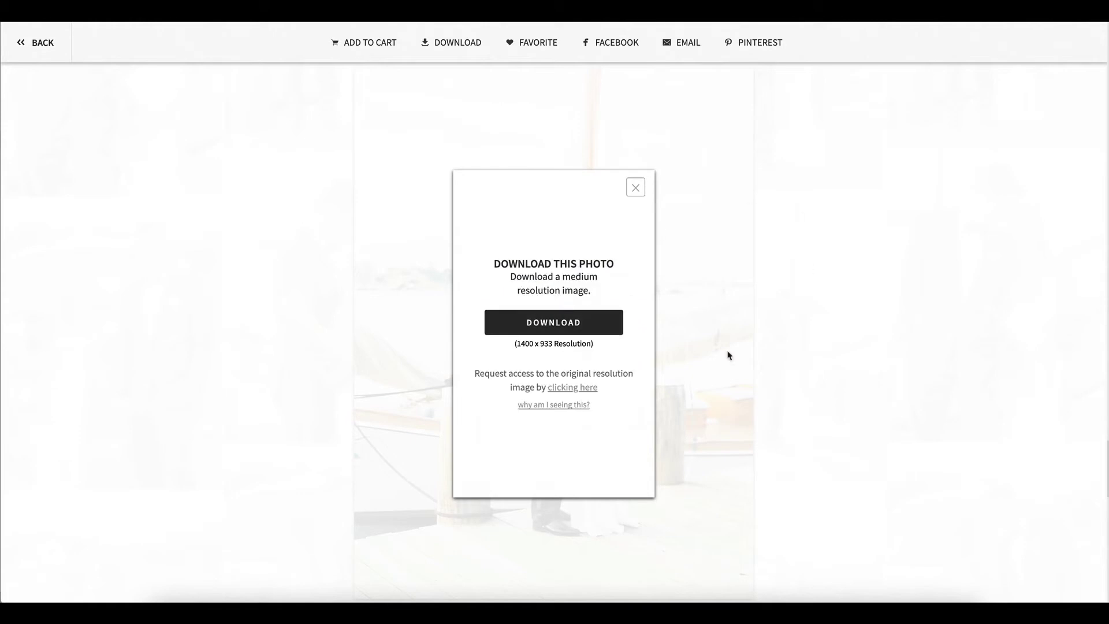
pyautogui.click(589, 322)
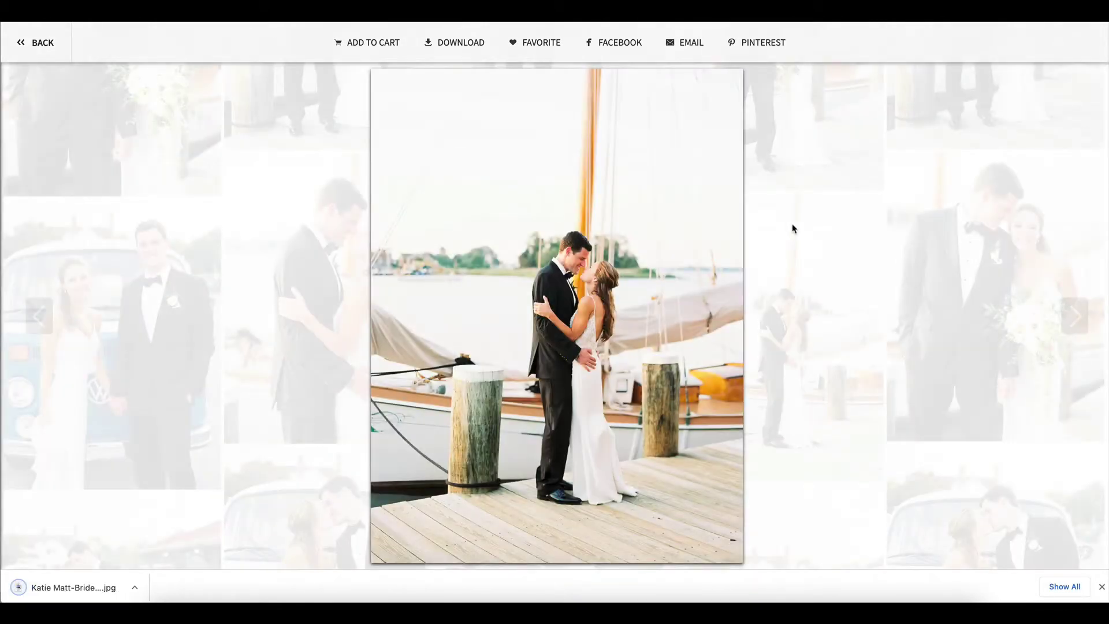
pyautogui.click(793, 228)
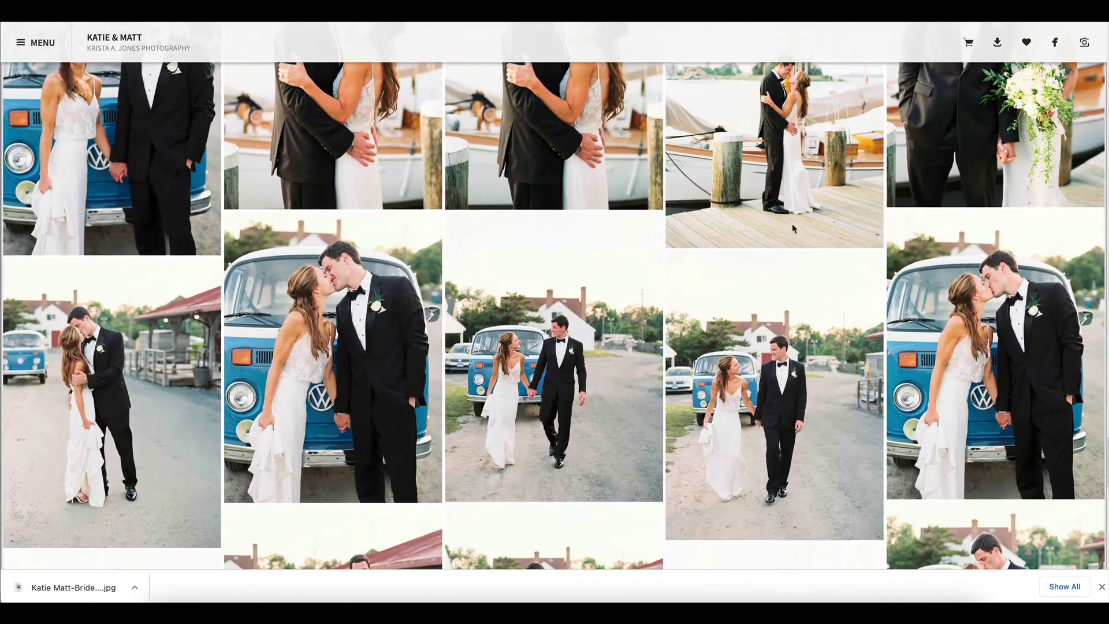
pyautogui.scroll(-10, 793, 229)
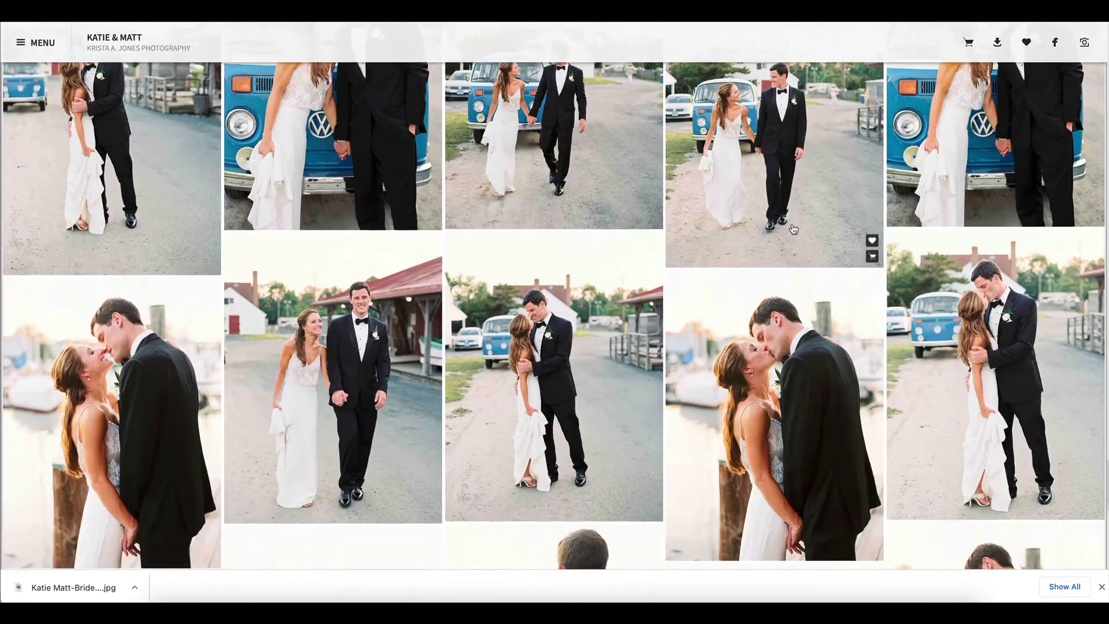
pyautogui.scroll(-5, 793, 230)
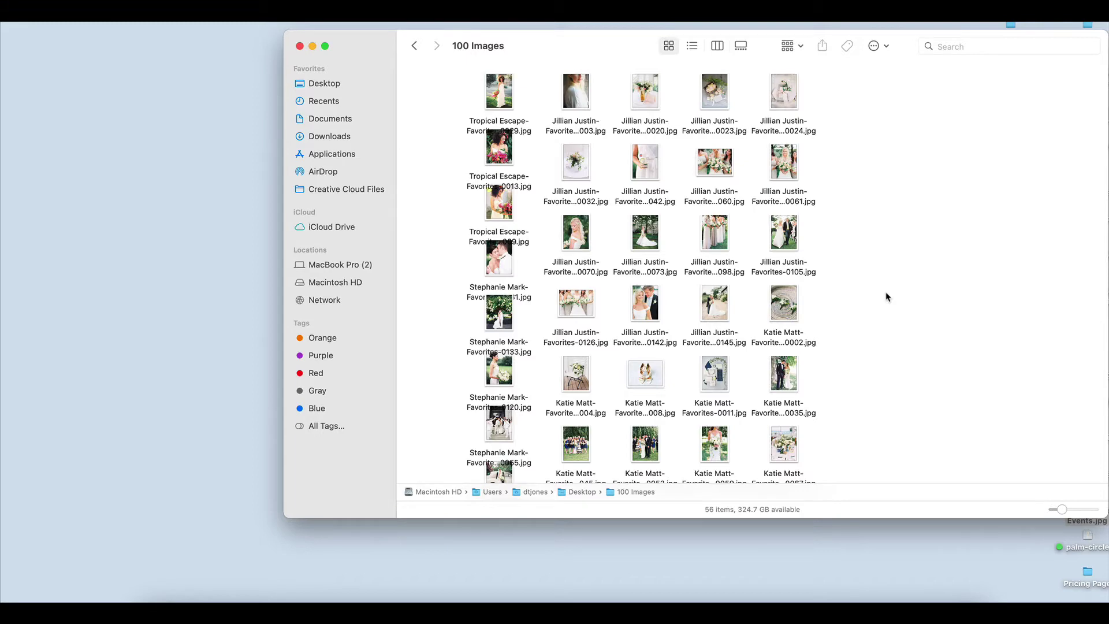
# - In Finder's 100 Images folder, preview Ruff-Favorites-0033.jpg and open it in Photoshop
pyautogui.scroll(-5, 888, 297)
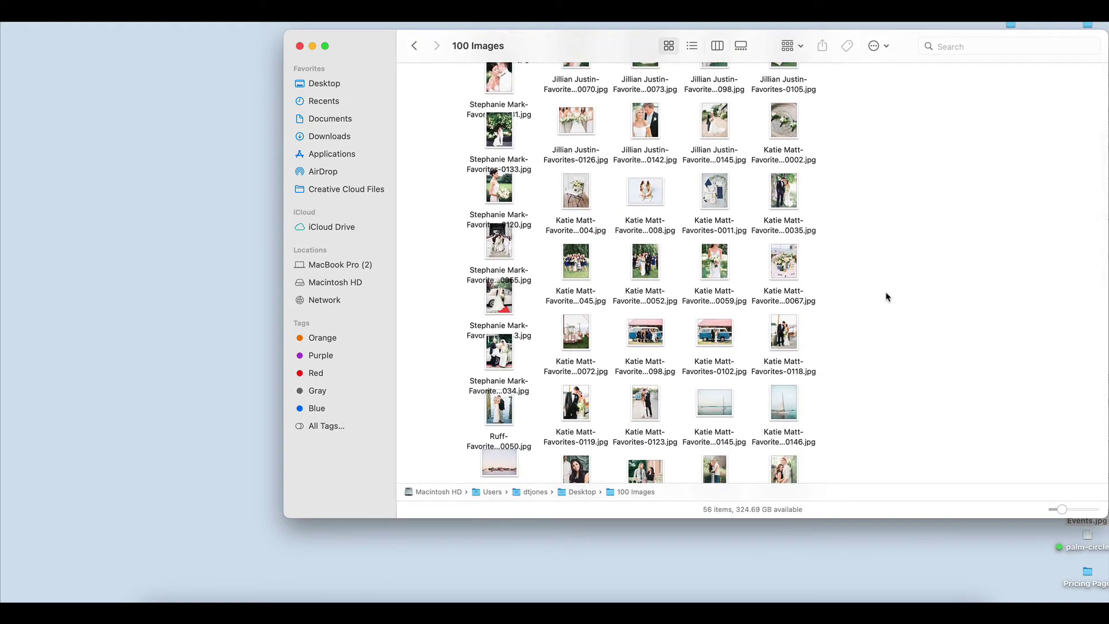
pyautogui.scroll(-4, 888, 297)
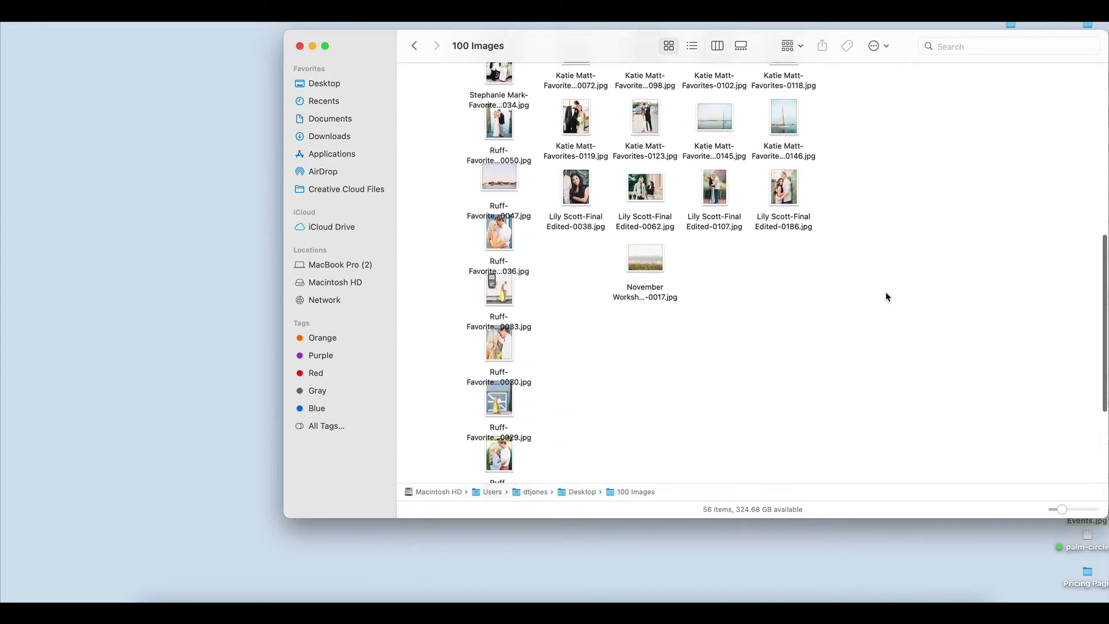
pyautogui.click(509, 293)
pyautogui.press('space')
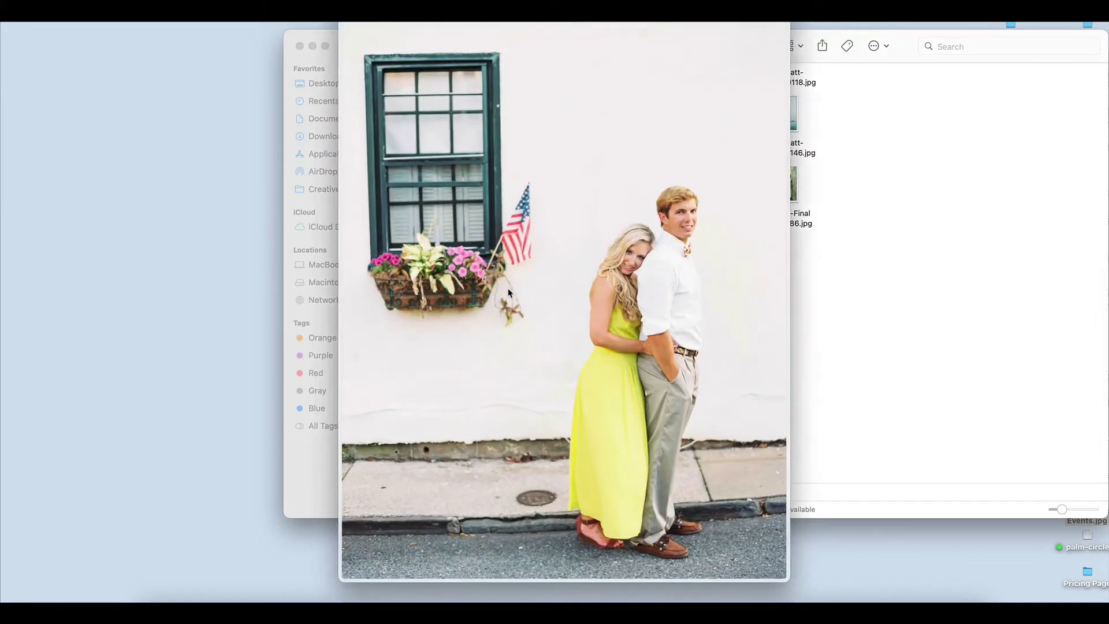
pyautogui.press('space')
pyautogui.moveTo(507, 292); pyautogui.dragTo(387, 595)
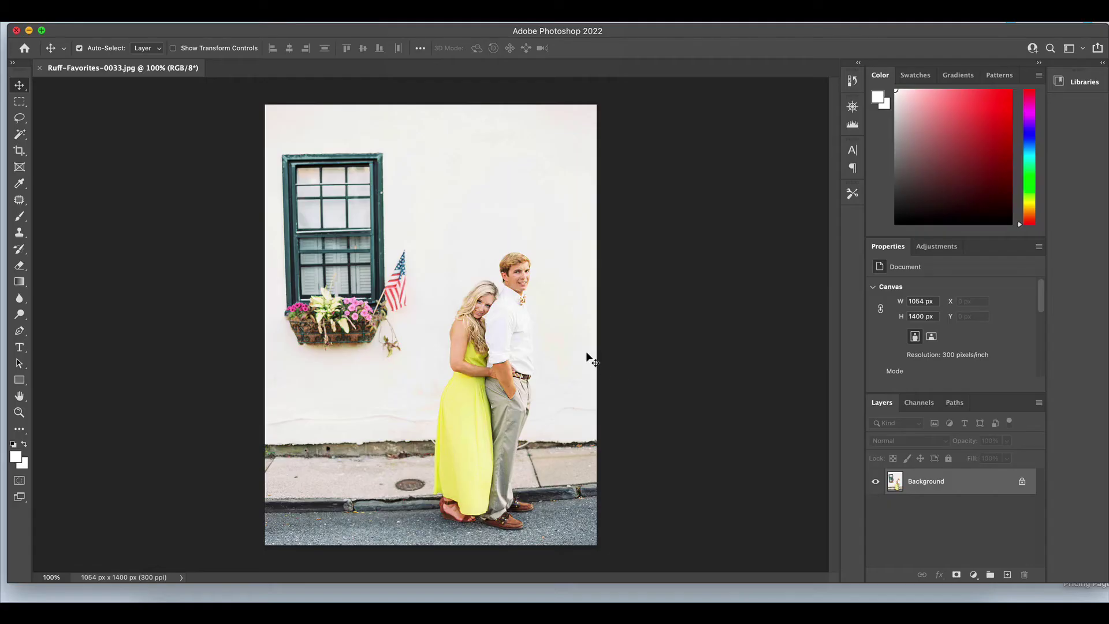
# - Sample the white wall beside the window with the Eyedropper and add a new layer for painting with the Brush tool
pyautogui.click(19, 182)
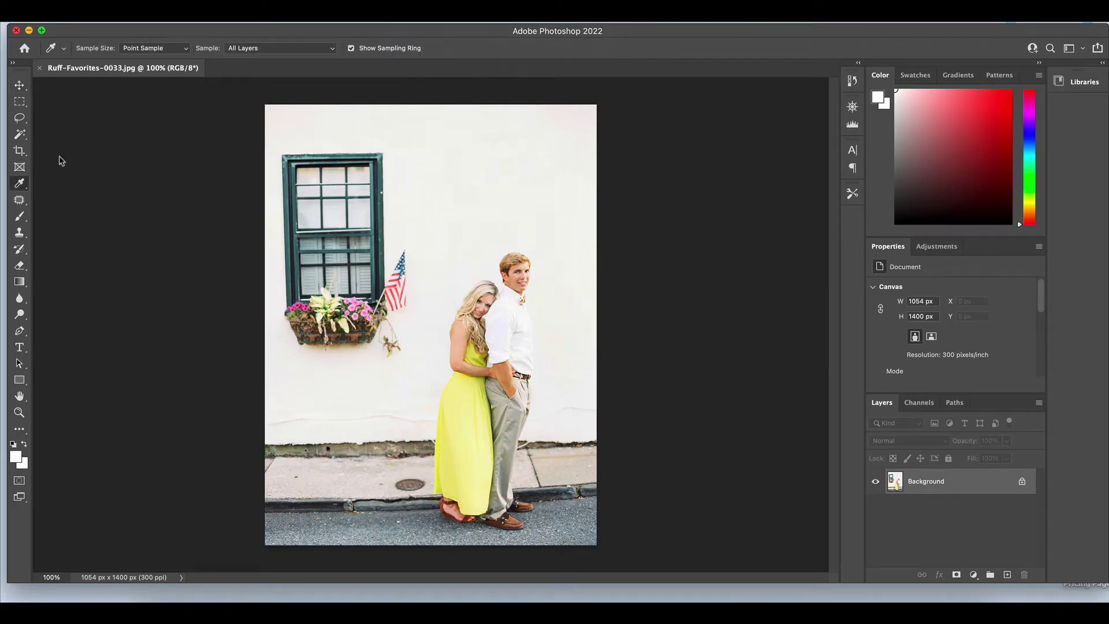
pyautogui.moveTo(430, 209); pyautogui.dragTo(424, 207)
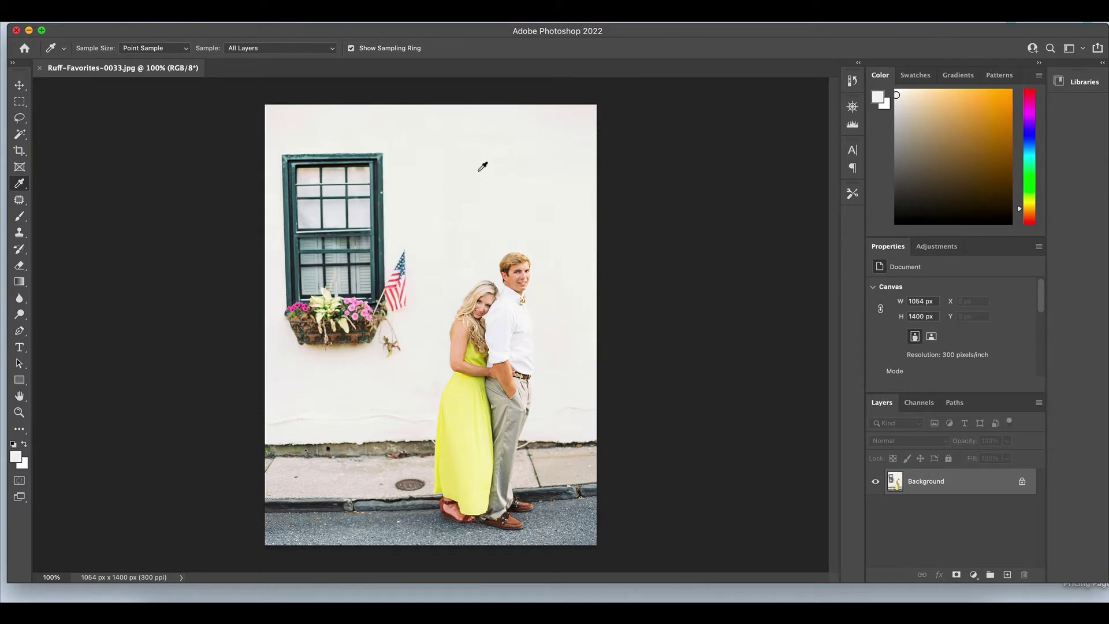
pyautogui.click(1008, 576)
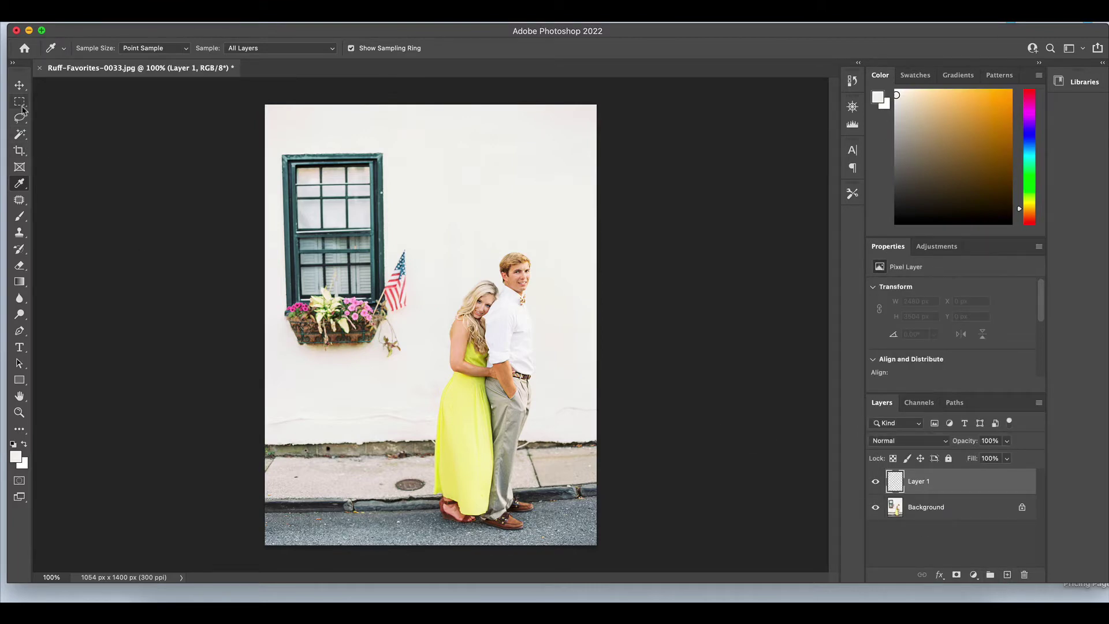
pyautogui.click(19, 217)
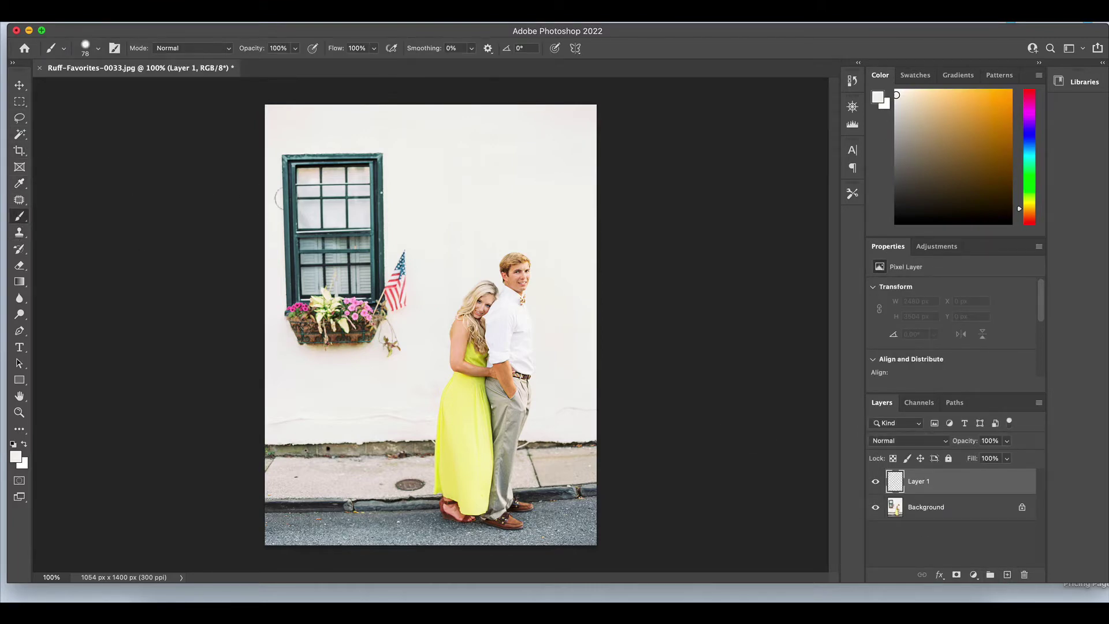
# - Try painting over the window with a 140 px soft round brush, and undo the stroke
pyautogui.click(92, 52)
pyautogui.click(127, 86)
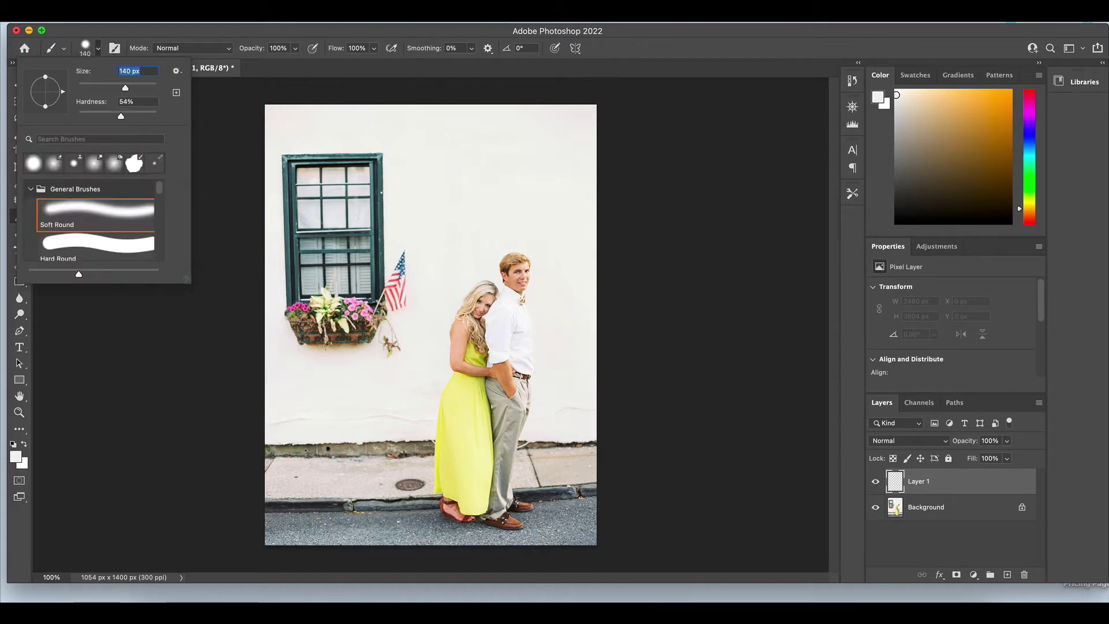
pyautogui.moveTo(336, 176)
pyautogui.mouseDown()
pyautogui.moveTo(358, 174)
pyautogui.moveTo(380, 237)
pyautogui.moveTo(383, 341)
pyautogui.moveTo(355, 325)
pyautogui.moveTo(317, 333)
pyautogui.moveTo(323, 351)
pyautogui.mouseUp()
pyautogui.hotkey('ctrl', 'z')
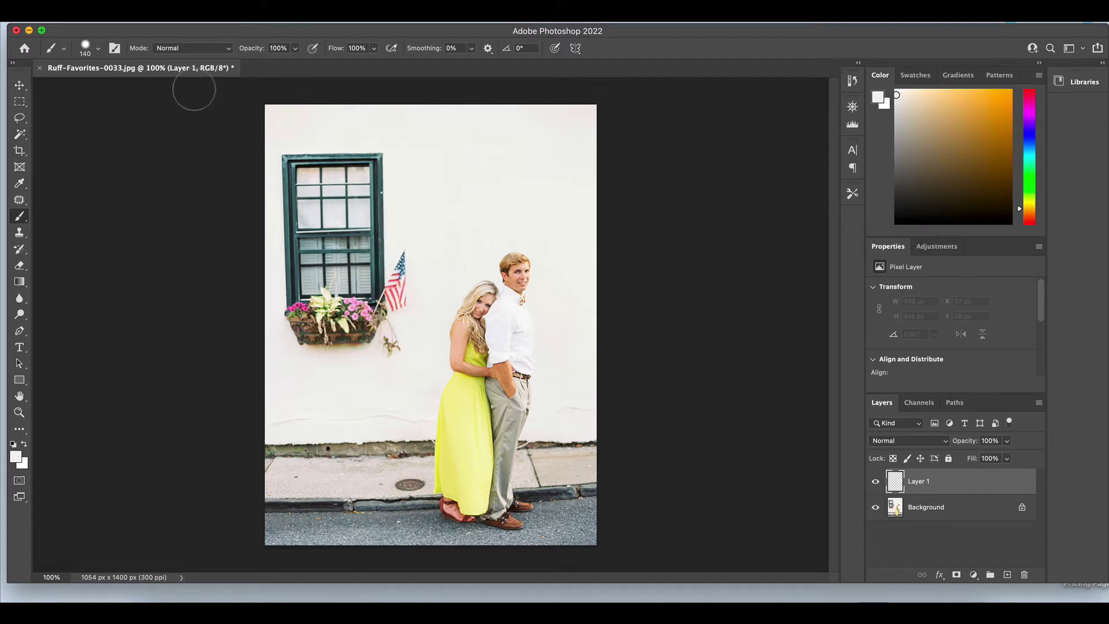
# - Enlarge the brush to 159 px and paint over the window, flower box and flag with the sampled wall colour
pyautogui.click(86, 48)
pyautogui.moveTo(127, 93); pyautogui.dragTo(130, 88)
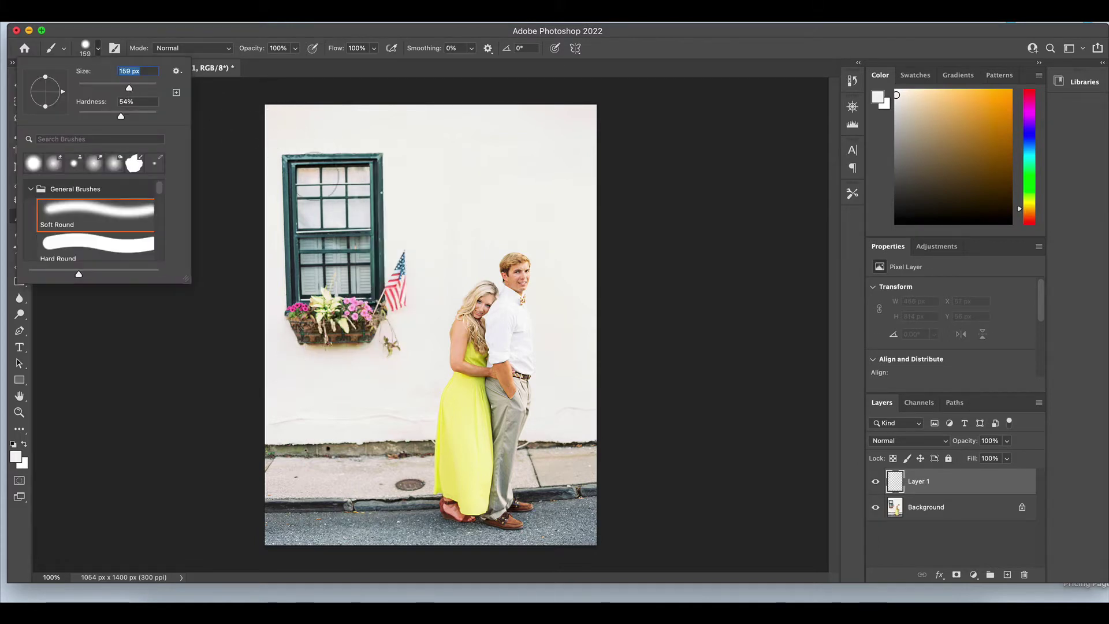
pyautogui.click(396, 159)
pyautogui.moveTo(384, 153)
pyautogui.mouseDown()
pyautogui.moveTo(294, 167)
pyautogui.moveTo(376, 190)
pyautogui.moveTo(300, 214)
pyautogui.moveTo(387, 262)
pyautogui.moveTo(384, 324)
pyautogui.moveTo(391, 294)
pyautogui.moveTo(379, 331)
pyautogui.moveTo(323, 322)
pyautogui.moveTo(307, 339)
pyautogui.moveTo(295, 264)
pyautogui.moveTo(344, 237)
pyautogui.moveTo(361, 275)
pyautogui.mouseUp()
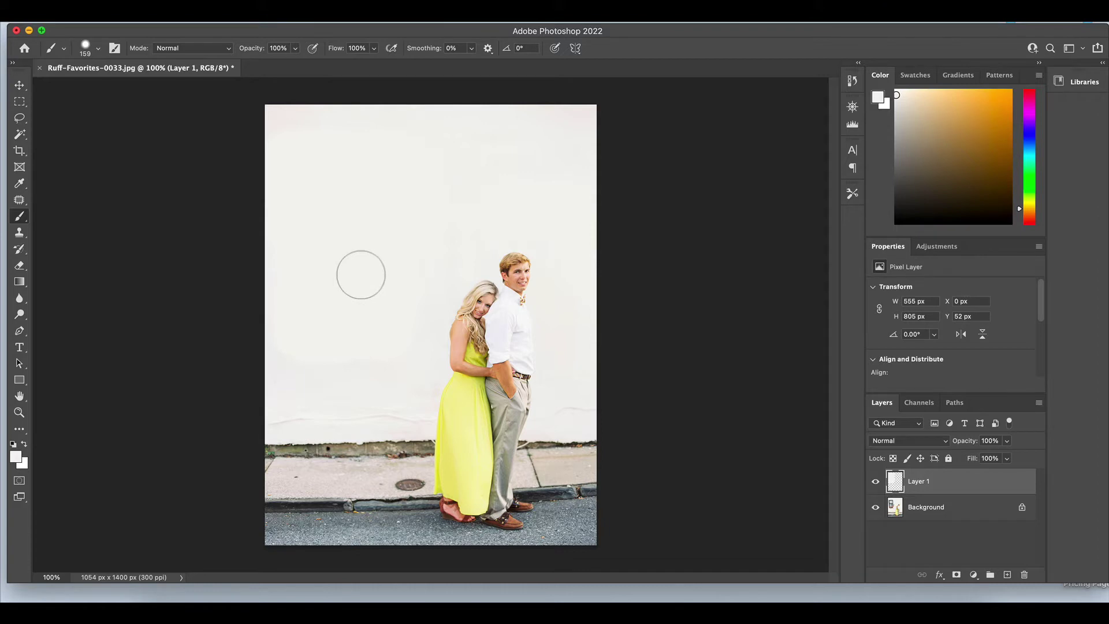
# - Select the painted layer together with the Background and flatten the image into a single layer
pyautogui.keyDown('shift'); pyautogui.click(953, 511); pyautogui.keyUp('shift')
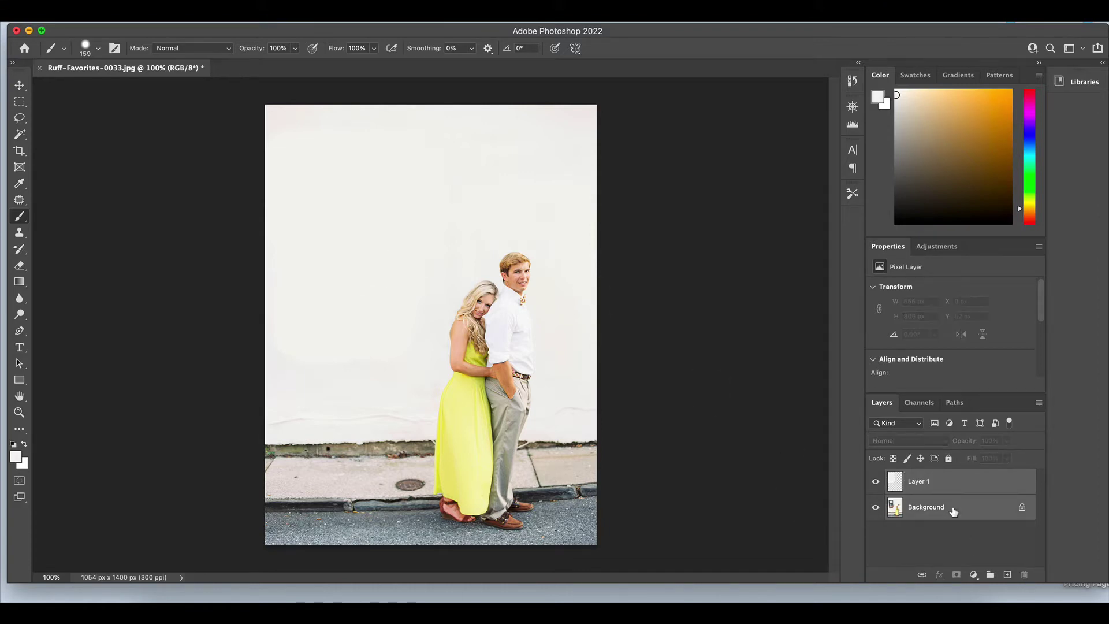
pyautogui.click(1038, 404)
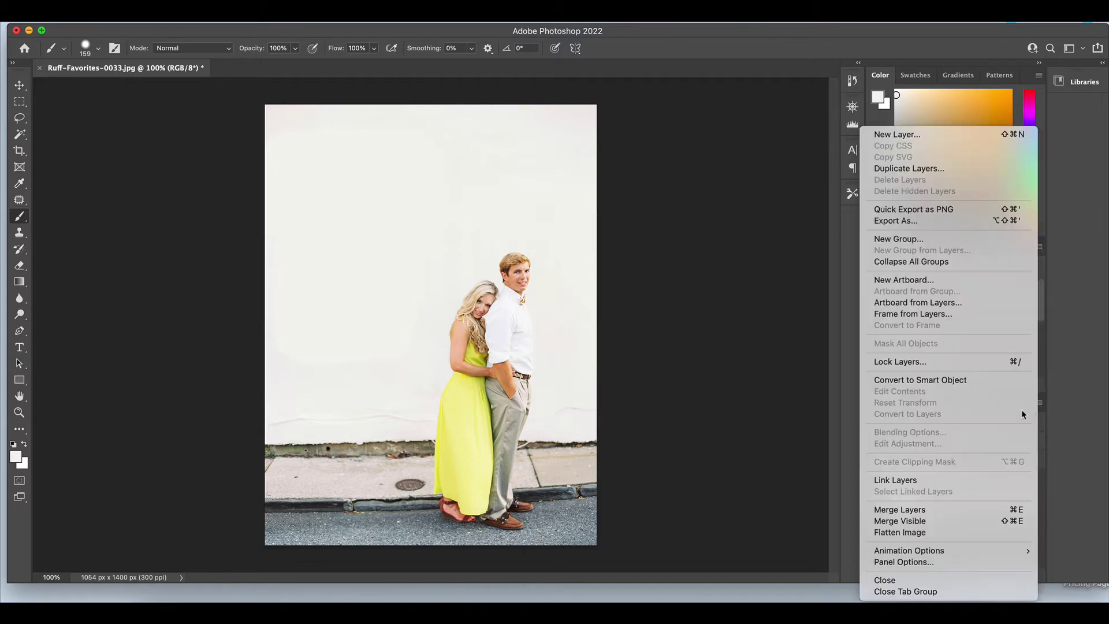
pyautogui.click(950, 532)
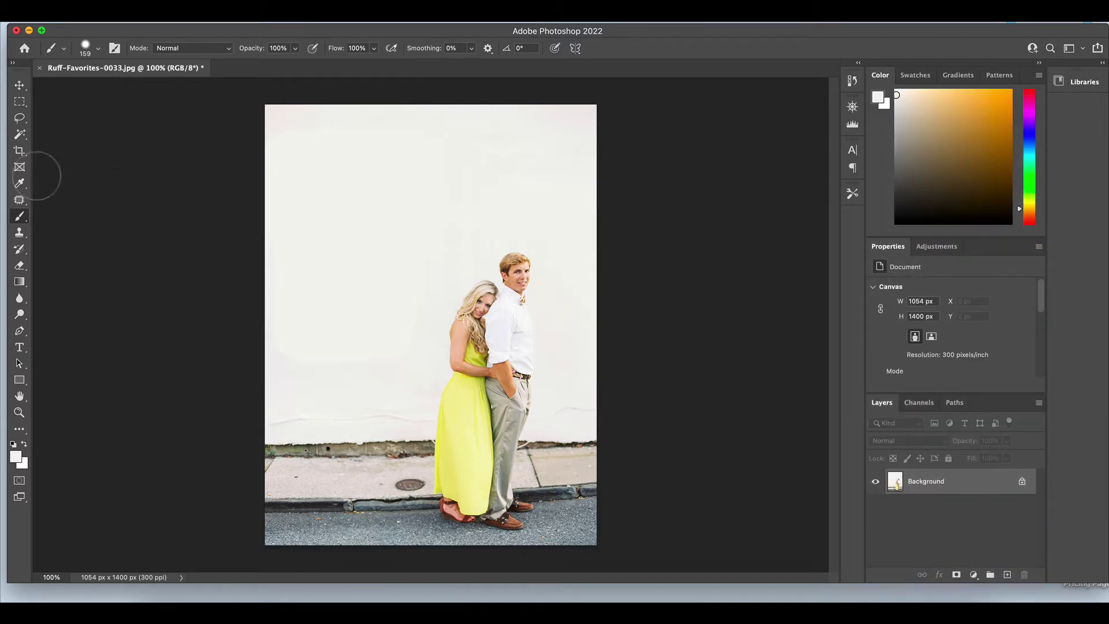
# - Use the Patch tool to cover the uneven wall area above the woman with cleaner wall texture, and deselect
pyautogui.click(19, 200)
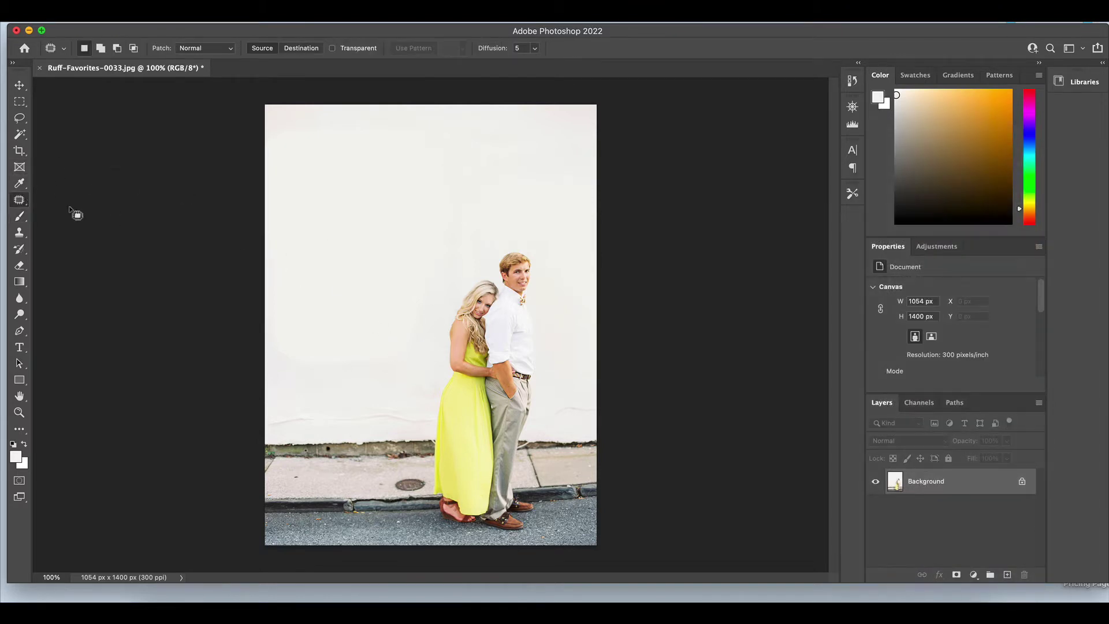
pyautogui.rightClick(20, 203)
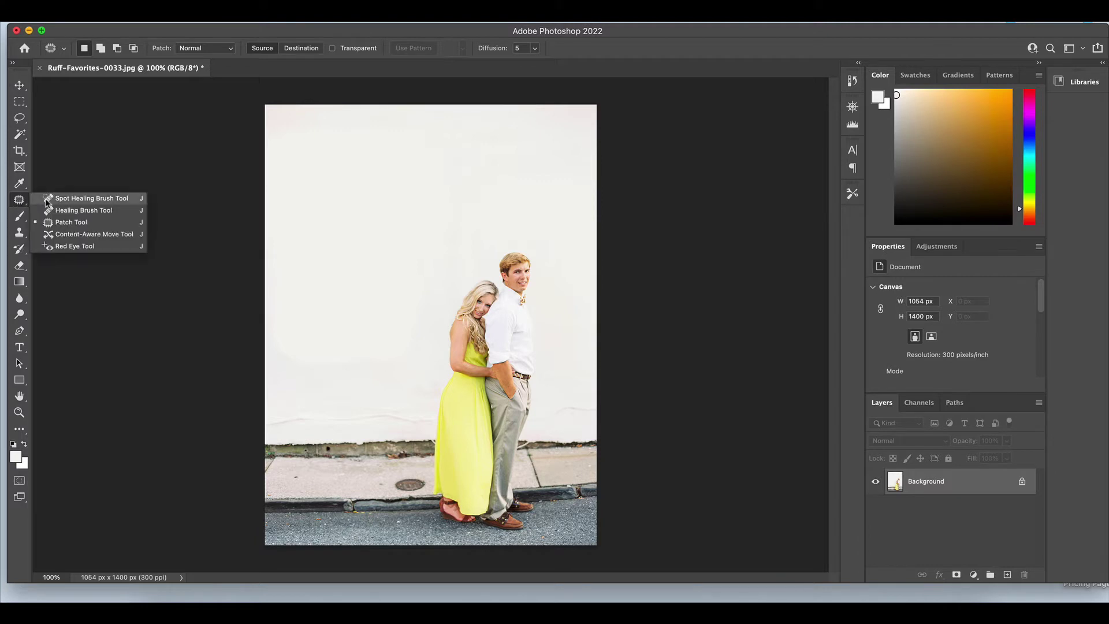
pyautogui.click(67, 215)
pyautogui.moveTo(352, 291)
pyautogui.mouseDown()
pyautogui.moveTo(301, 293)
pyautogui.moveTo(265, 361)
pyautogui.moveTo(373, 382)
pyautogui.moveTo(433, 354)
pyautogui.moveTo(415, 293)
pyautogui.moveTo(369, 290)
pyautogui.moveTo(478, 175)
pyautogui.moveTo(511, 175)
pyautogui.mouseUp()
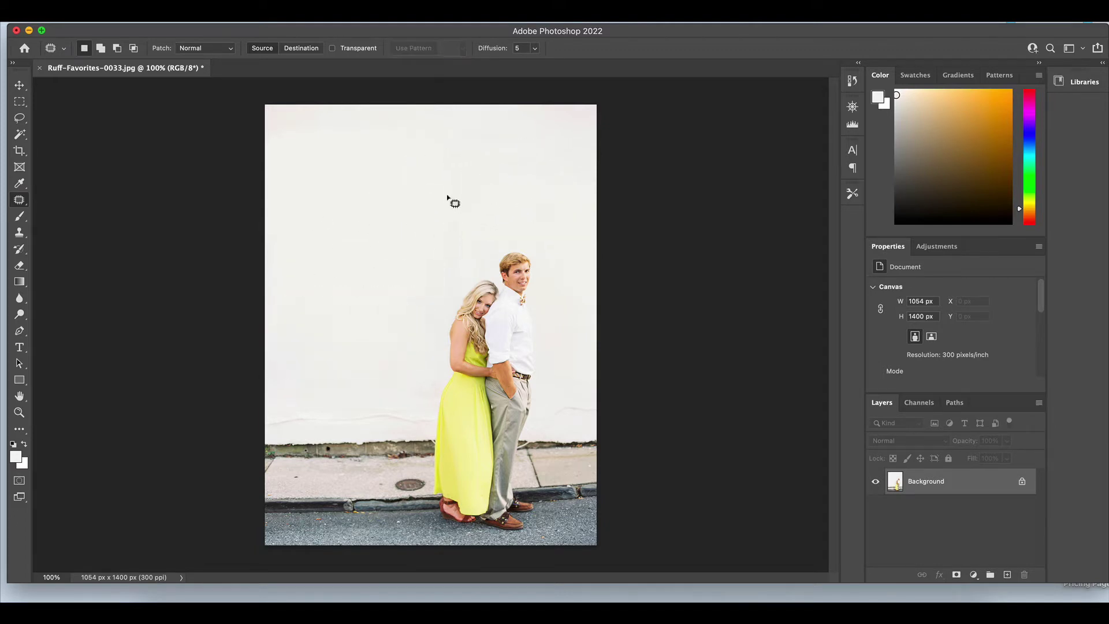
pyautogui.moveTo(449, 196)
pyautogui.mouseDown()
pyautogui.moveTo(414, 322)
pyautogui.moveTo(476, 228)
pyautogui.moveTo(473, 237)
pyautogui.moveTo(532, 183)
pyautogui.mouseUp()
pyautogui.hotkey('ctrl', 'd')
# - Patch the remaining blotches across the upper wall with neighbouring clean wall areas, clearing the selection after each patch
pyautogui.moveTo(488, 124)
pyautogui.mouseDown()
pyautogui.moveTo(411, 103)
pyautogui.moveTo(490, 199)
pyautogui.mouseUp()
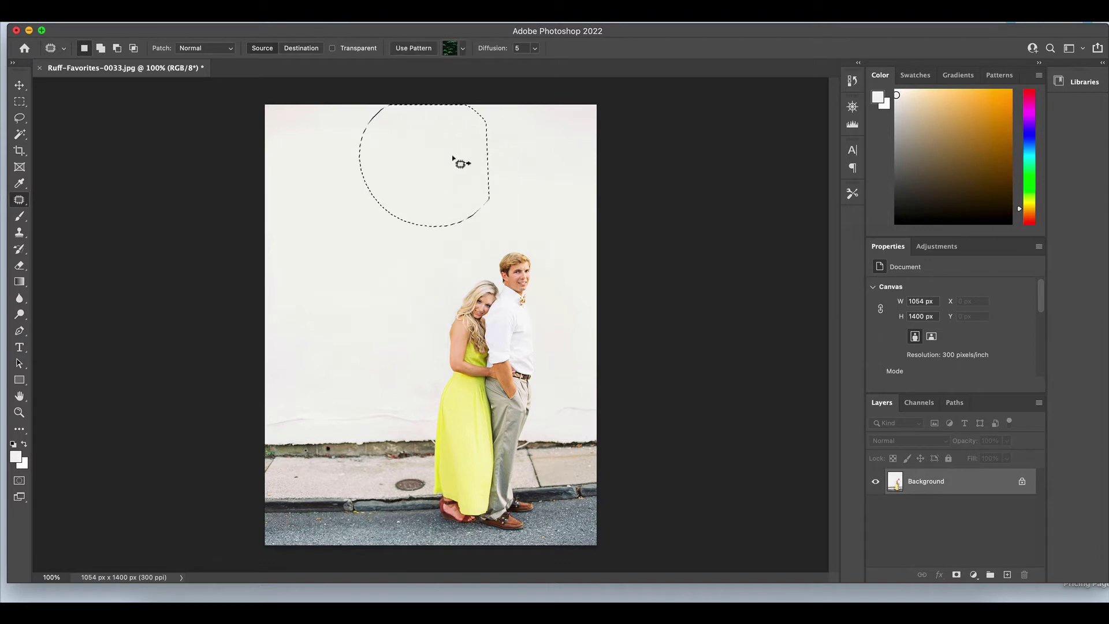
pyautogui.moveTo(458, 161); pyautogui.dragTo(549, 167)
pyautogui.hotkey('ctrl', 'd')
pyautogui.moveTo(334, 116)
pyautogui.mouseDown()
pyautogui.moveTo(334, 241)
pyautogui.moveTo(335, 118)
pyautogui.mouseUp()
pyautogui.moveTo(334, 180)
pyautogui.mouseDown()
pyautogui.moveTo(446, 168)
pyautogui.moveTo(487, 200)
pyautogui.mouseUp()
pyautogui.hotkey('ctrl', 'd')
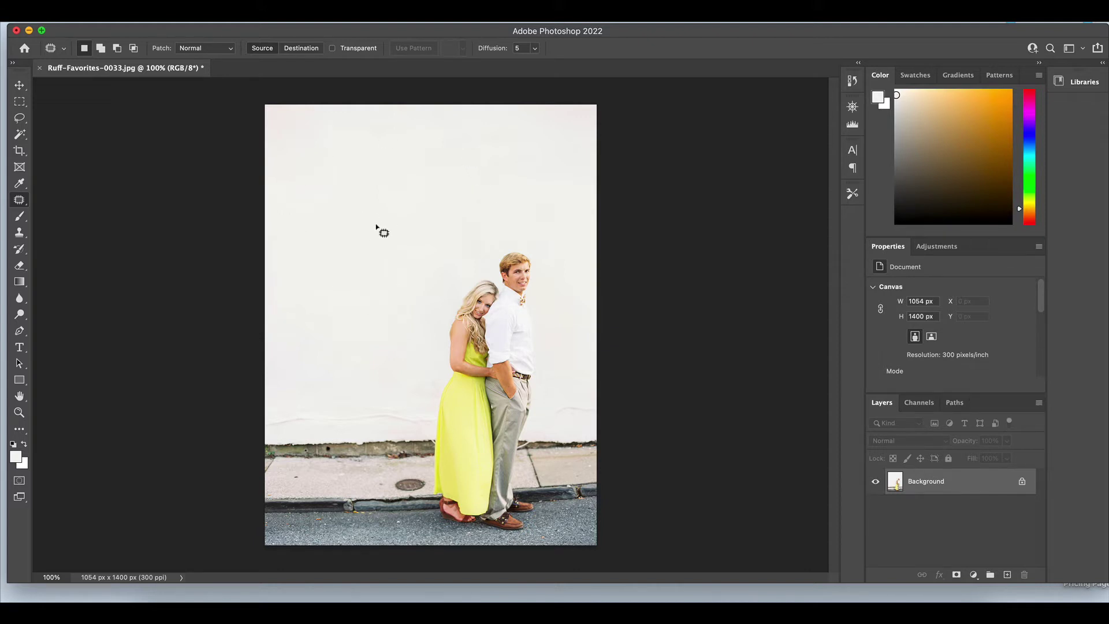
# - On a new layer, try a linear gradient fading from the wall colour to transparent towards the couple, redrawing it once
pyautogui.click(1006, 575)
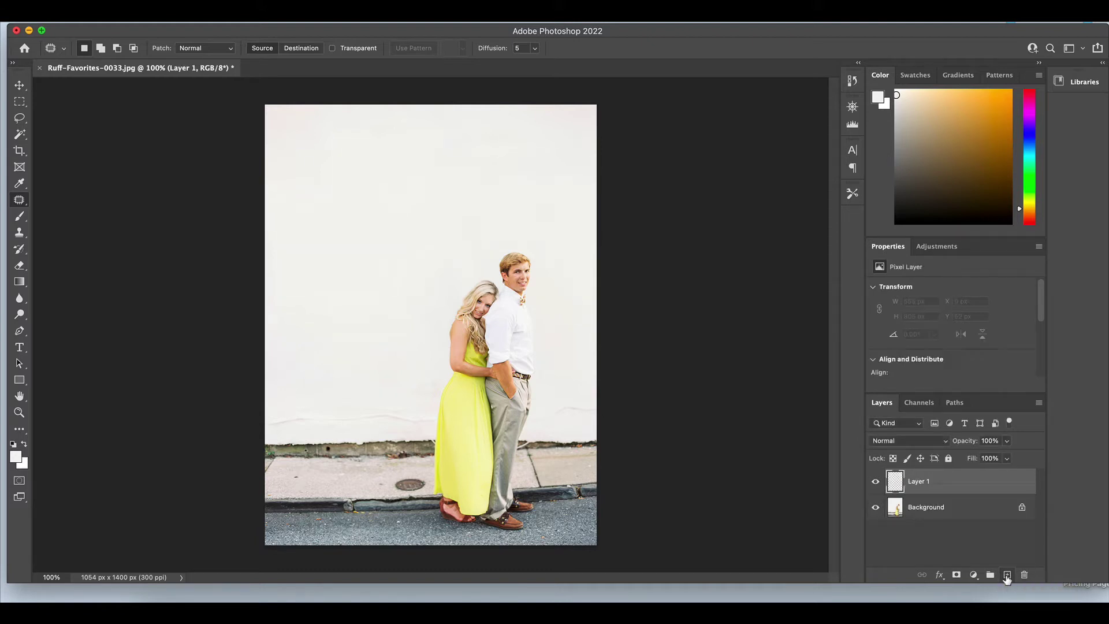
pyautogui.click(16, 286)
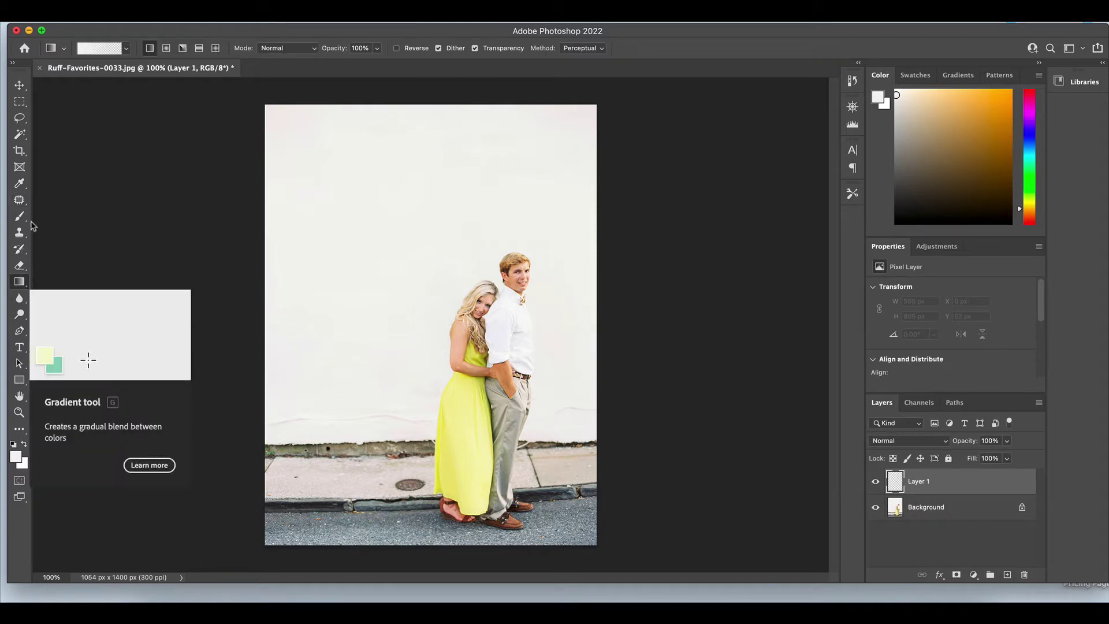
pyautogui.click(99, 48)
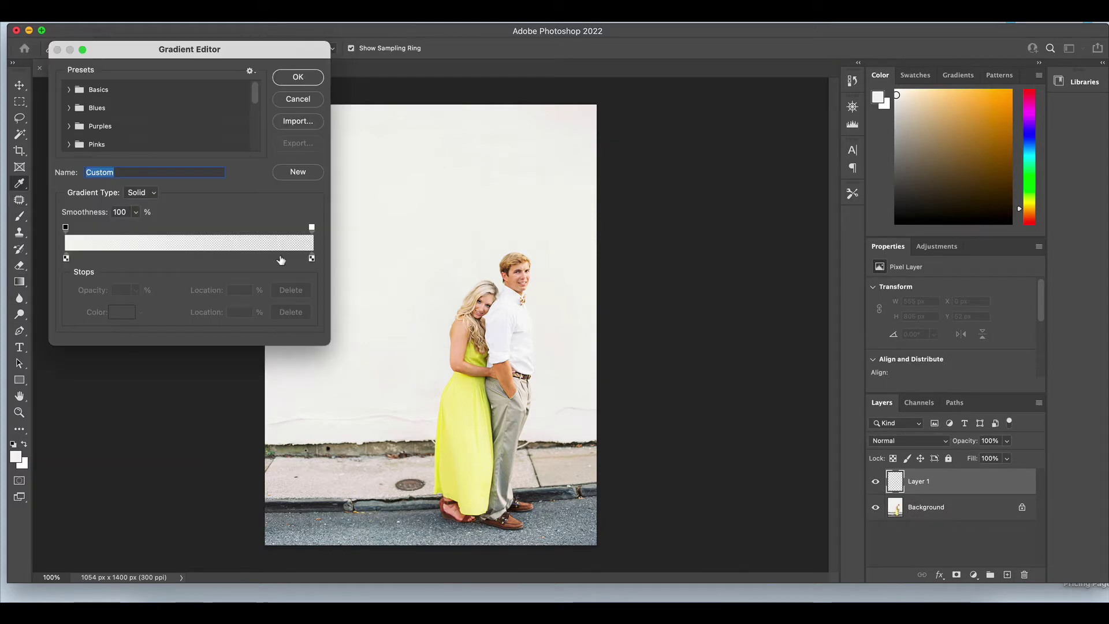
pyautogui.click(298, 77)
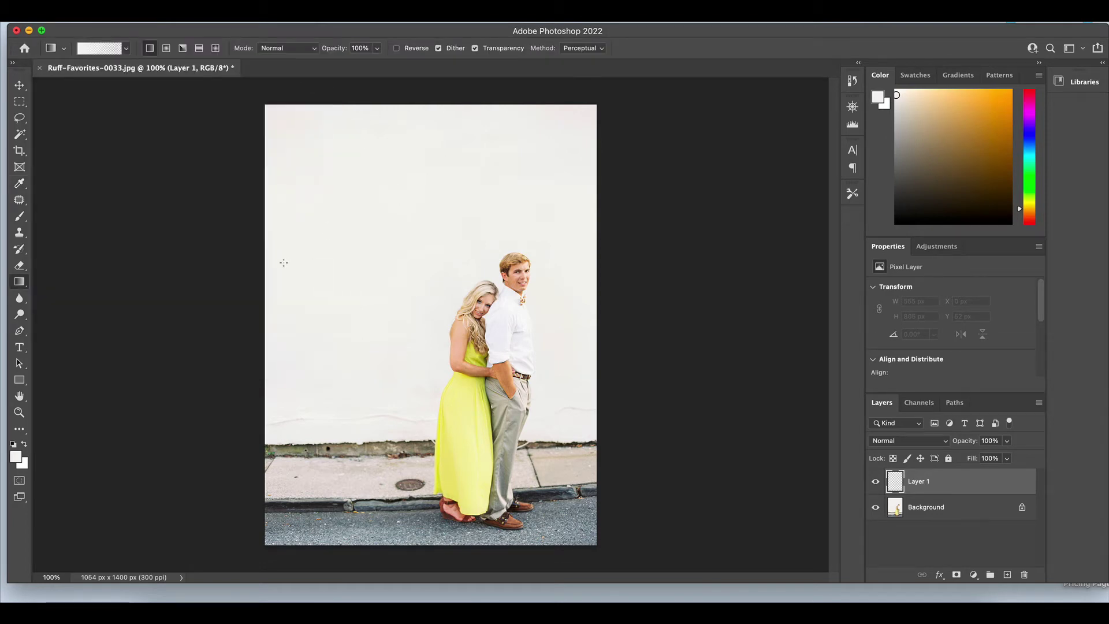
pyautogui.moveTo(490, 255); pyautogui.dragTo(490, 256)
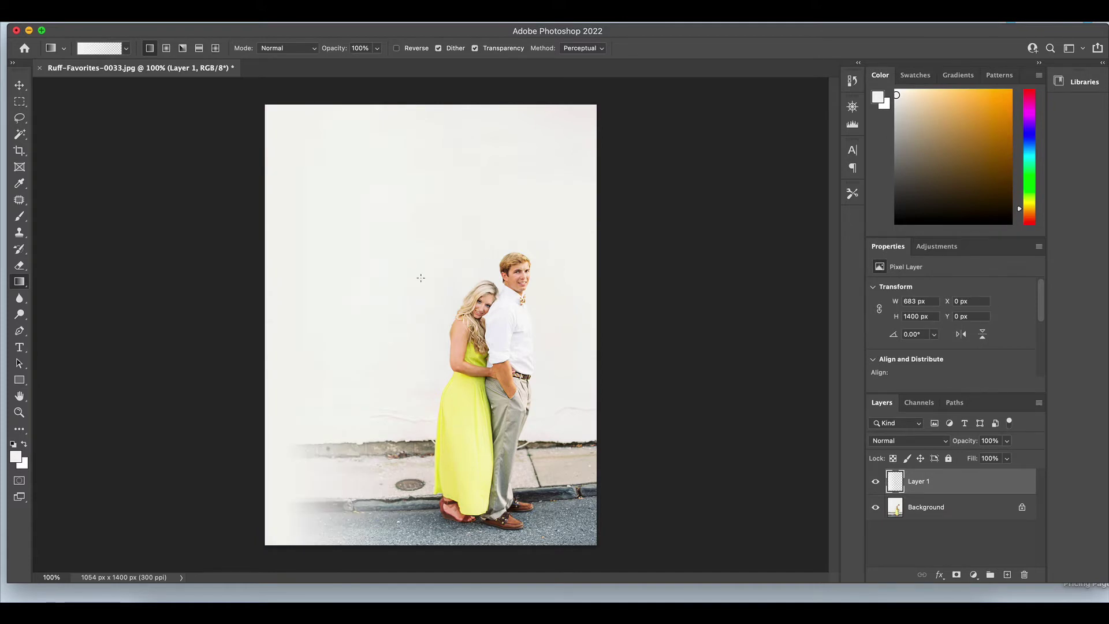
pyautogui.press('super+z')
pyautogui.moveTo(361, 313); pyautogui.dragTo(496, 313)
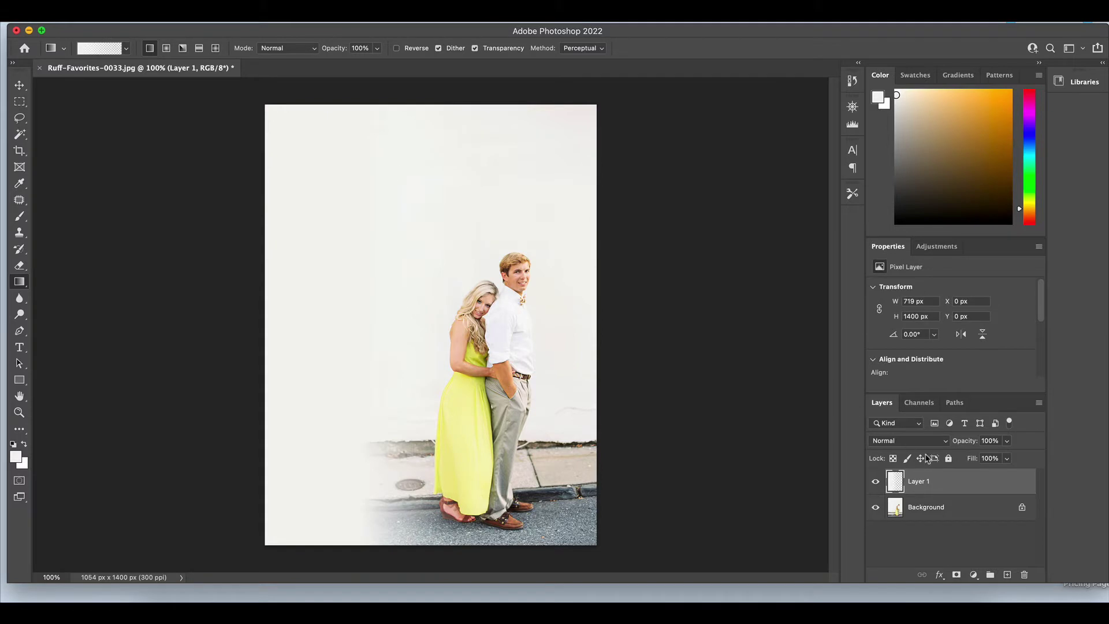
# - Try the gradient layer at 75% opacity and restore it to 100%
pyautogui.moveTo(1008, 441)
pyautogui.mouseDown()
pyautogui.moveTo(971, 458)
pyautogui.moveTo(994, 456)
pyautogui.mouseUp()
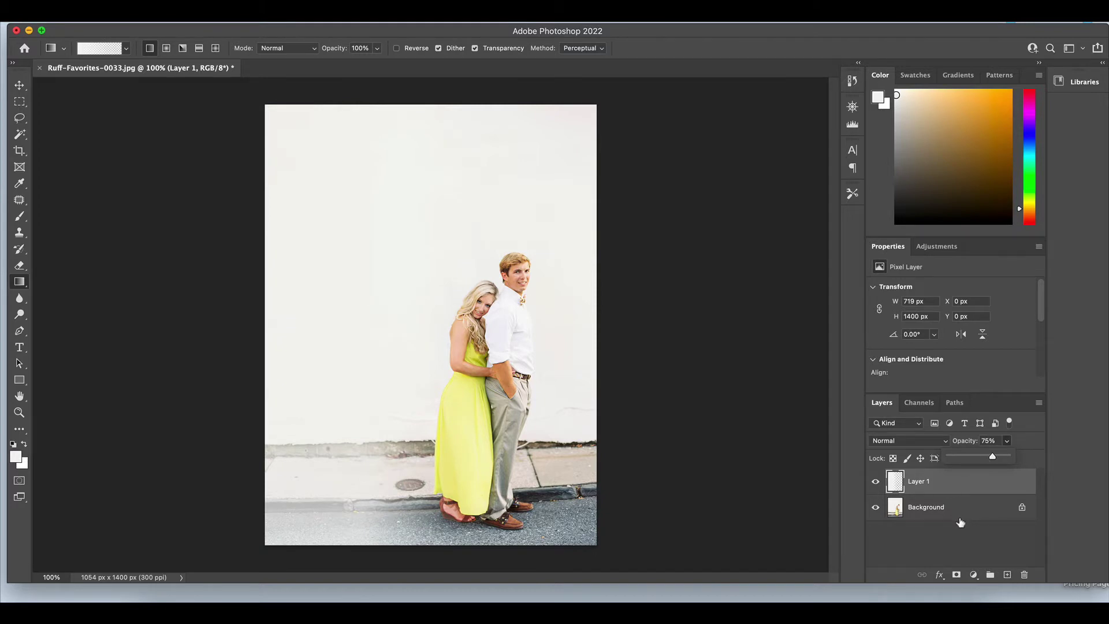
pyautogui.press('v')
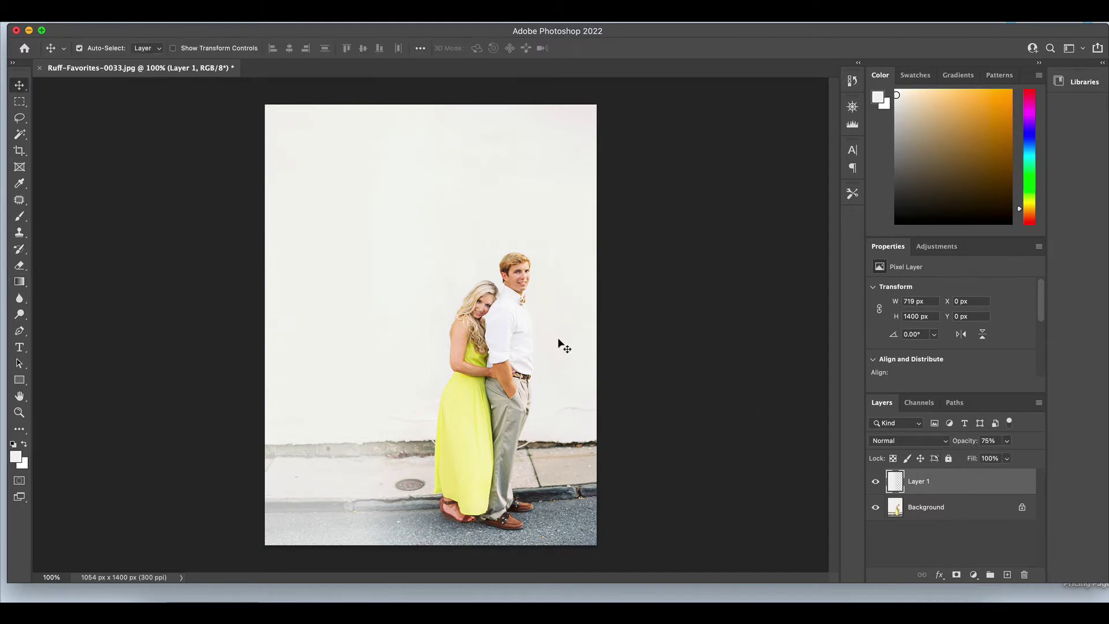
pyautogui.press('0')
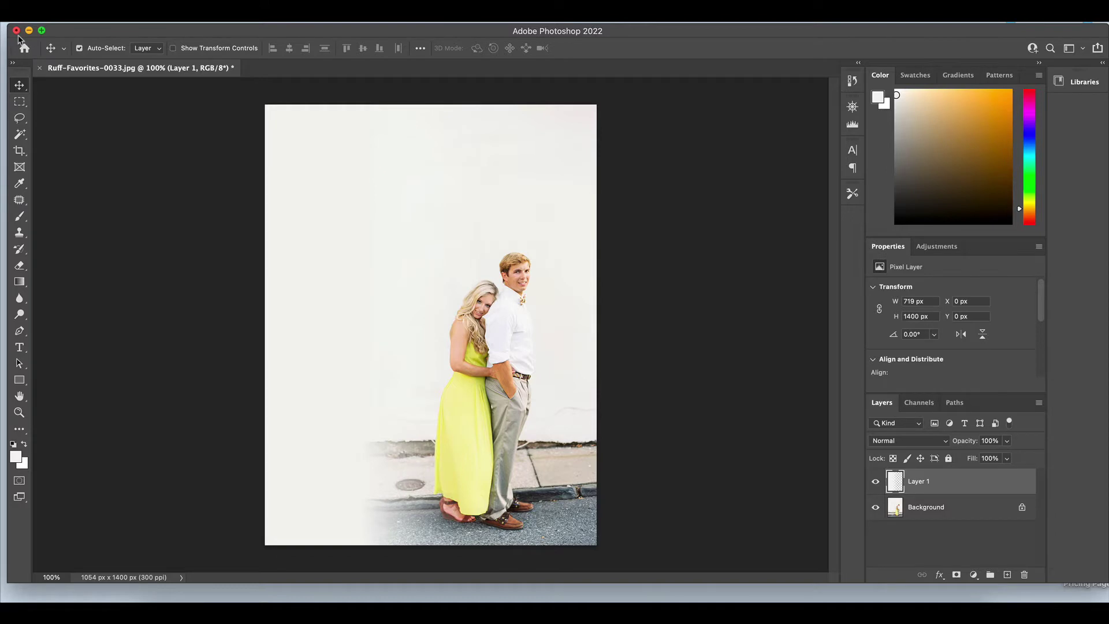
# - Remove the gradient layer so that only the retouched Background remains
pyautogui.click(876, 483)
pyautogui.click(925, 508)
pyautogui.press('super+s')
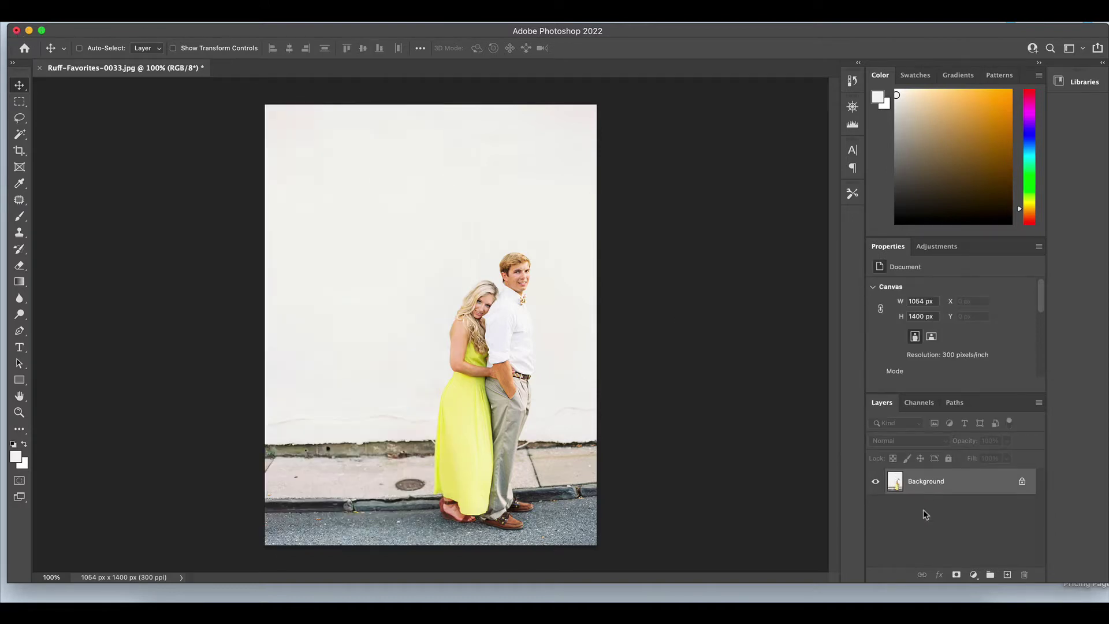
# - Switch to the Showit page editor and try the desktop hero image at a position of 60%
pyautogui.click(643, 112)
pyautogui.click(16, 30)
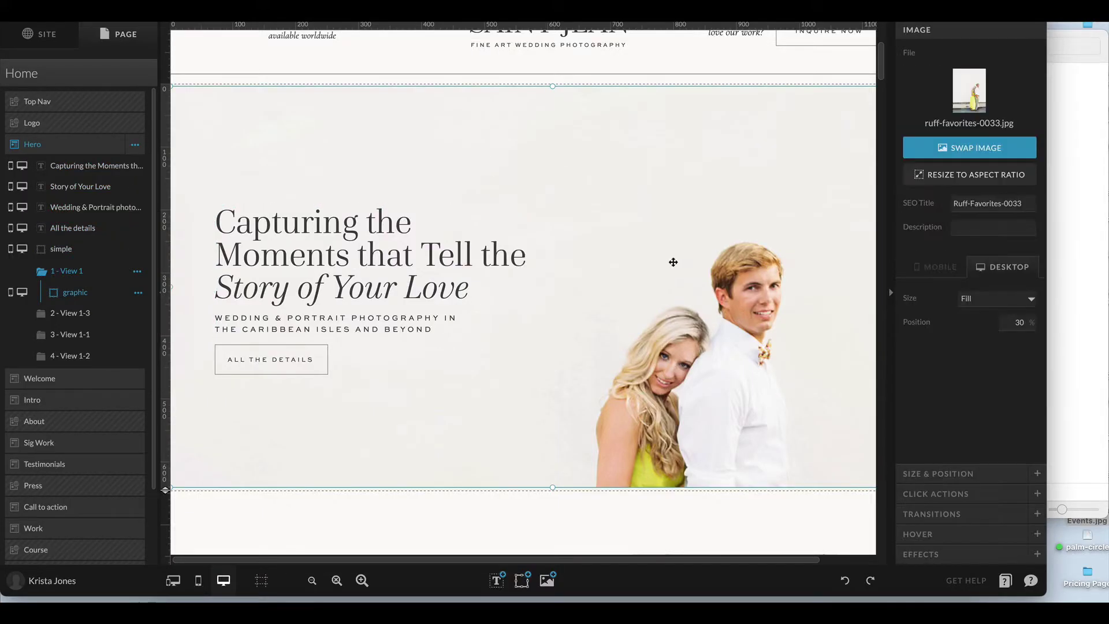
pyautogui.doubleClick(1020, 322)
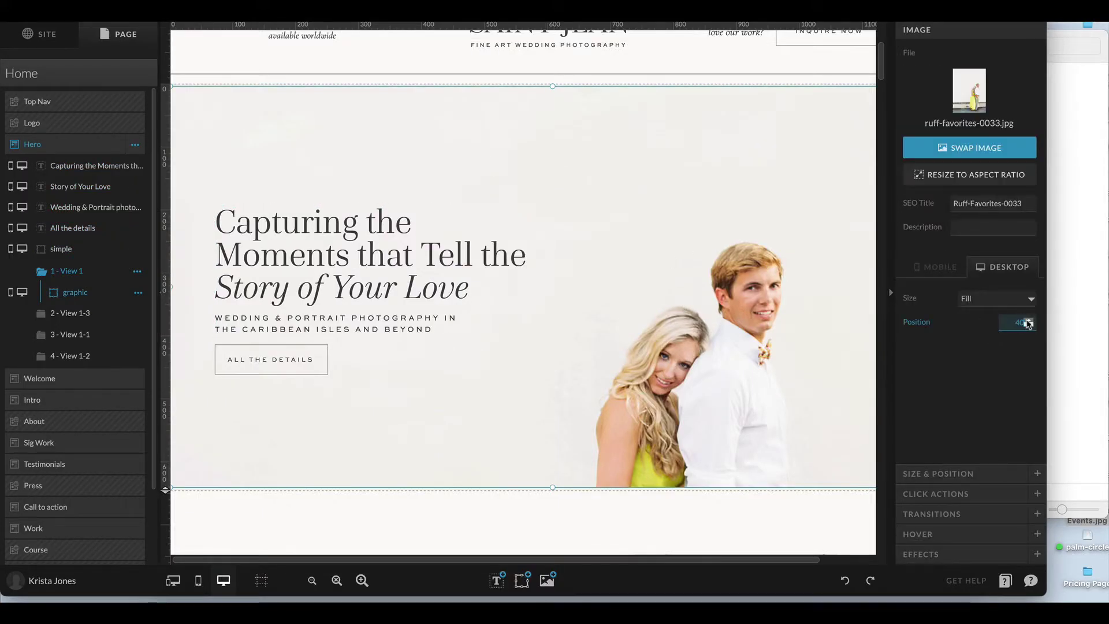
pyautogui.write('60')
pyautogui.press('Return')
# - Set the desktop hero image's position to 50% and check the page in the site preview
pyautogui.doubleClick(1020, 322)
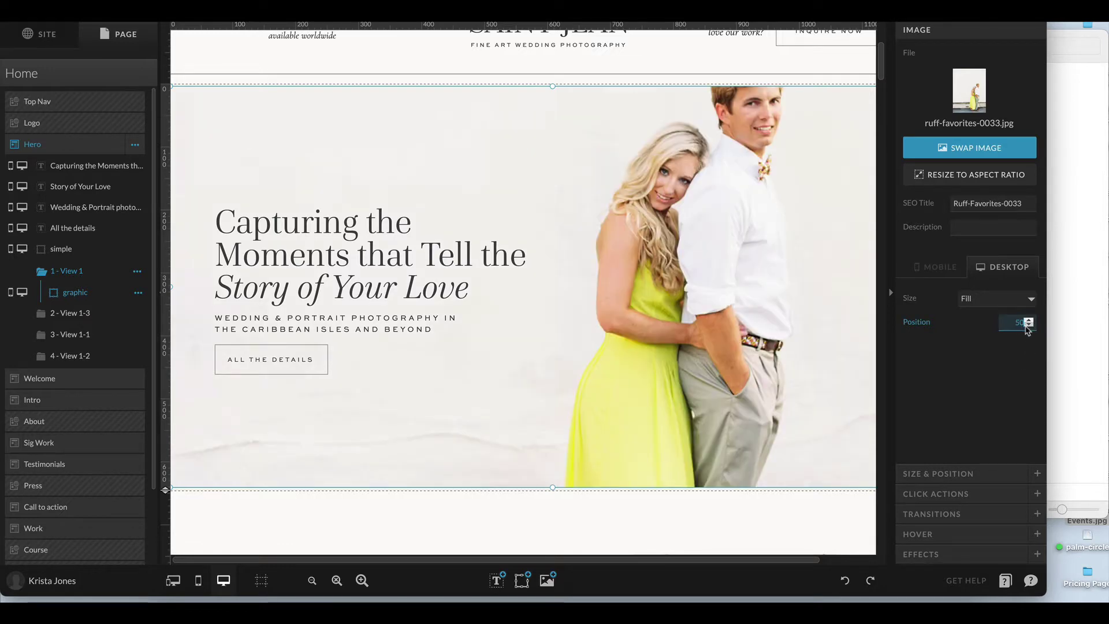
pyautogui.write('50')
pyautogui.press('Return')
pyautogui.doubleClick(1023, 323)
pyautogui.press('Return')
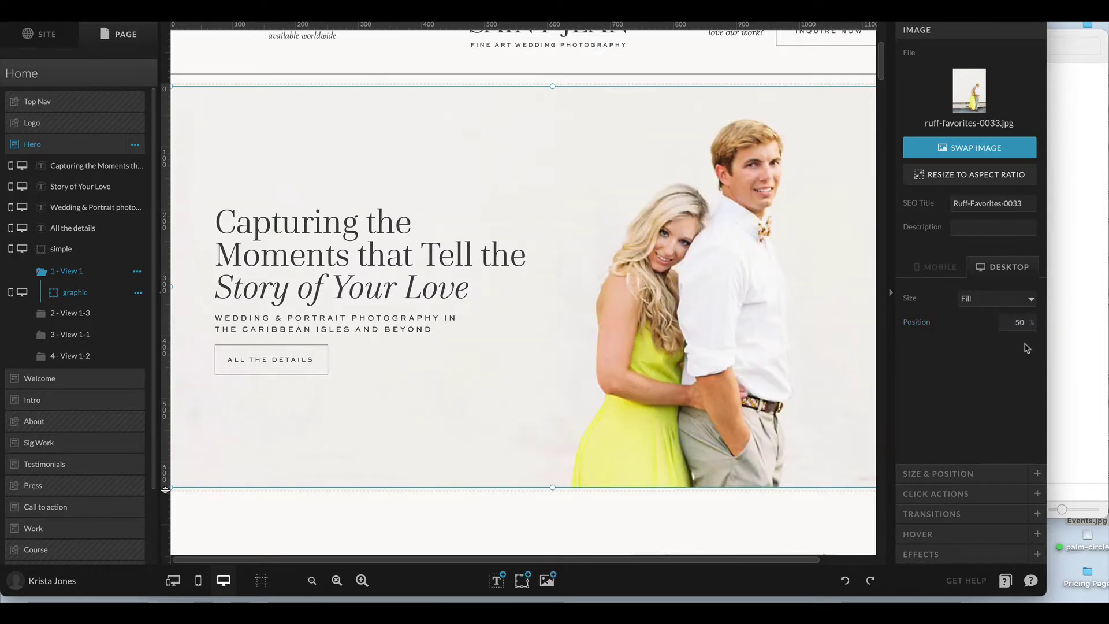
pyautogui.press('super+p')
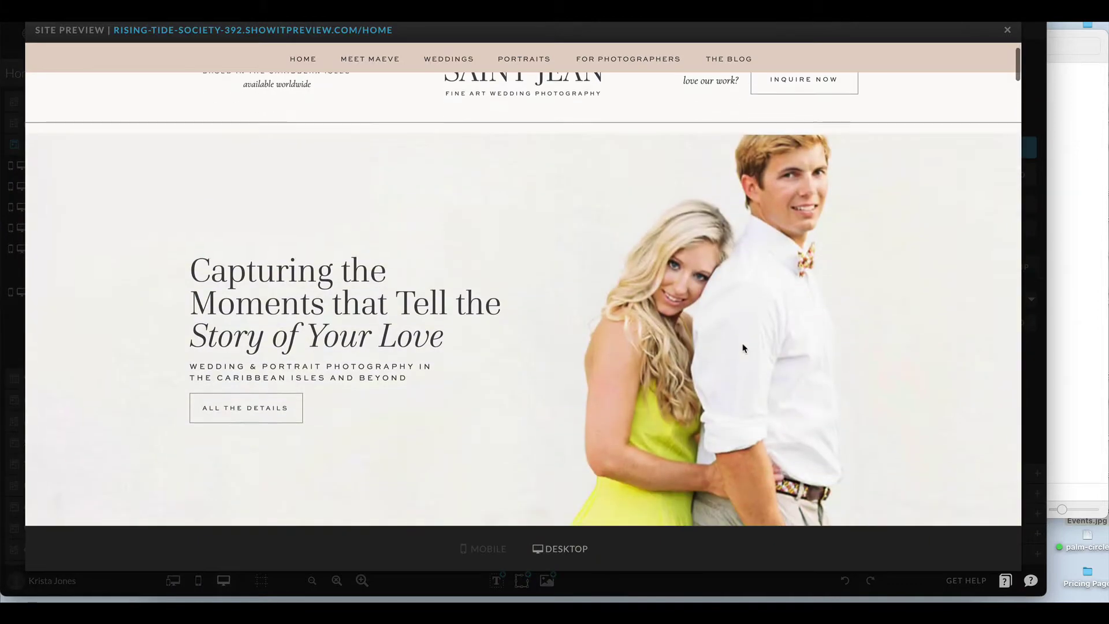
pyautogui.click(1007, 32)
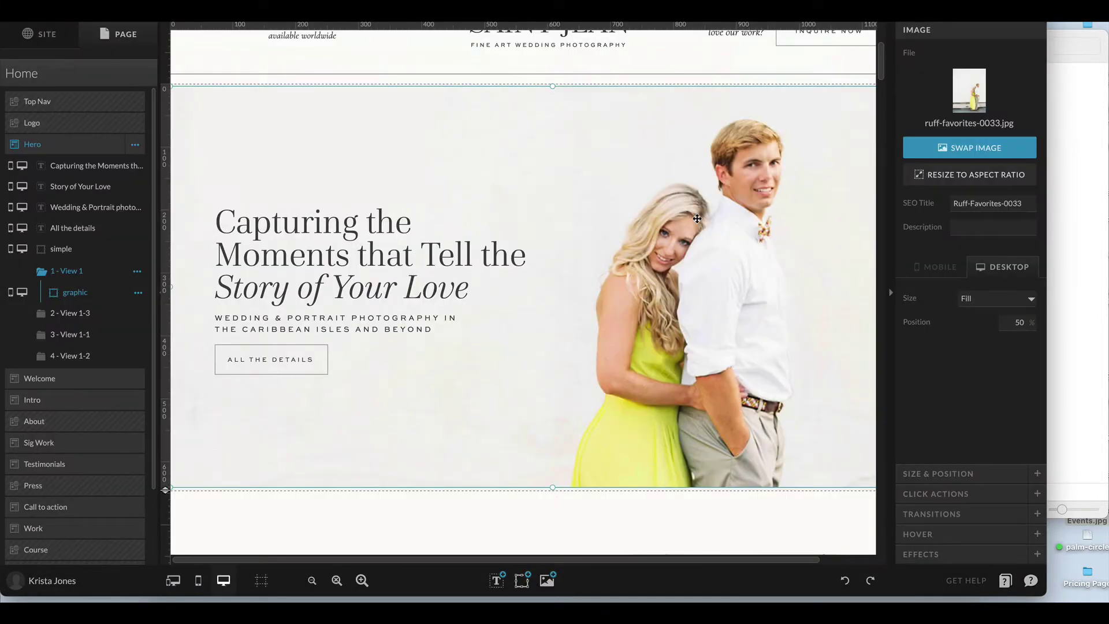
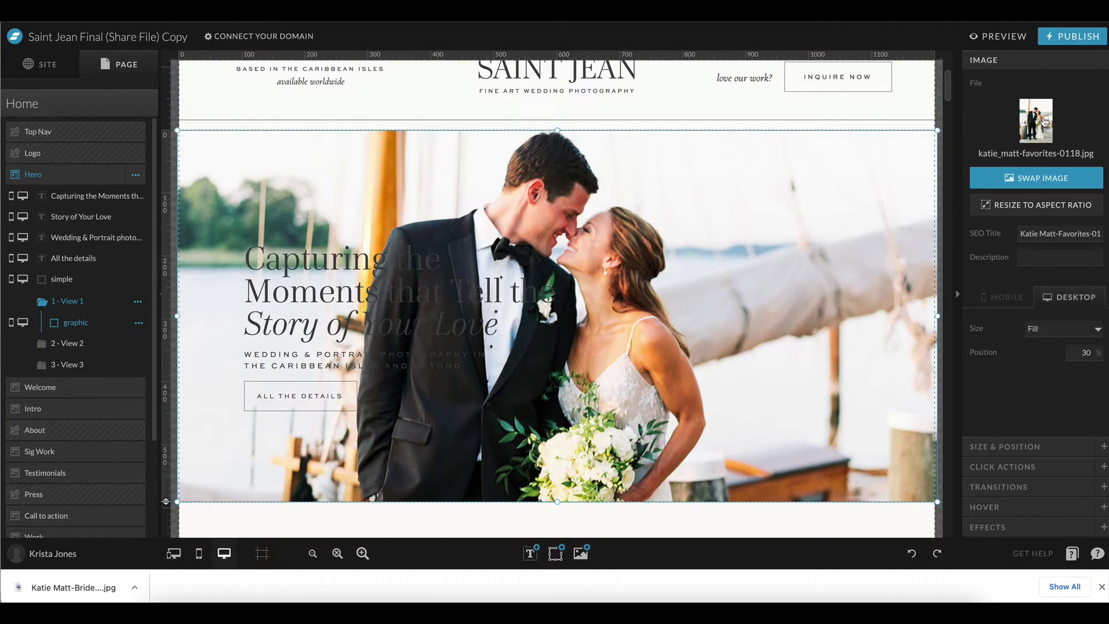
# - Upload the downloaded bride and groom photo numbered 0081 to the image library and use it as the hero image
pyautogui.click(1045, 121)
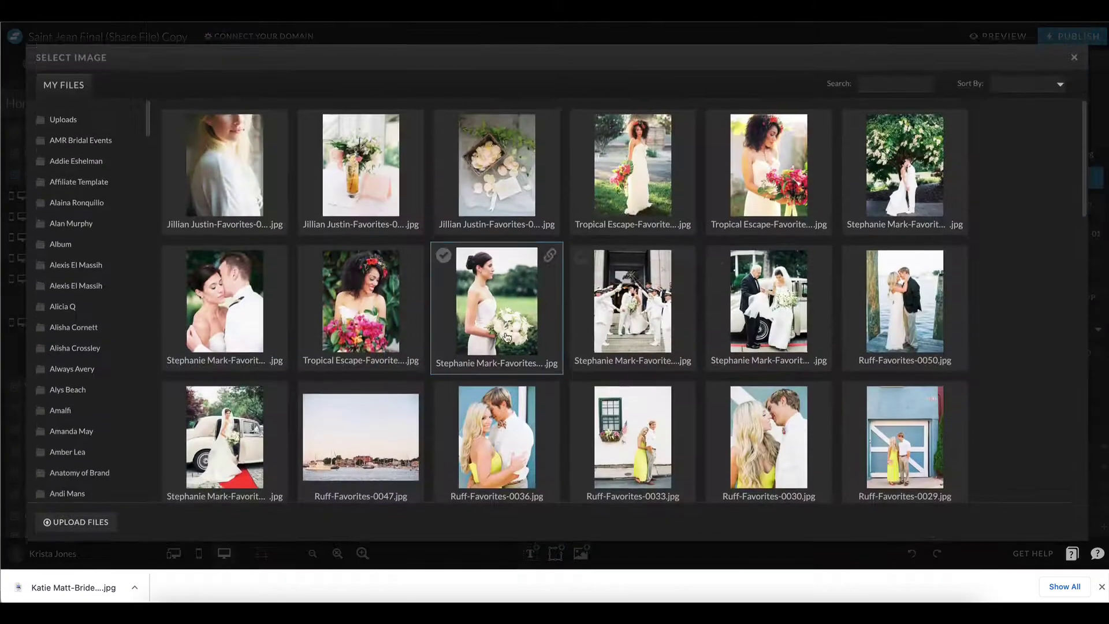
pyautogui.moveTo(87, 587); pyautogui.dragTo(454, 215)
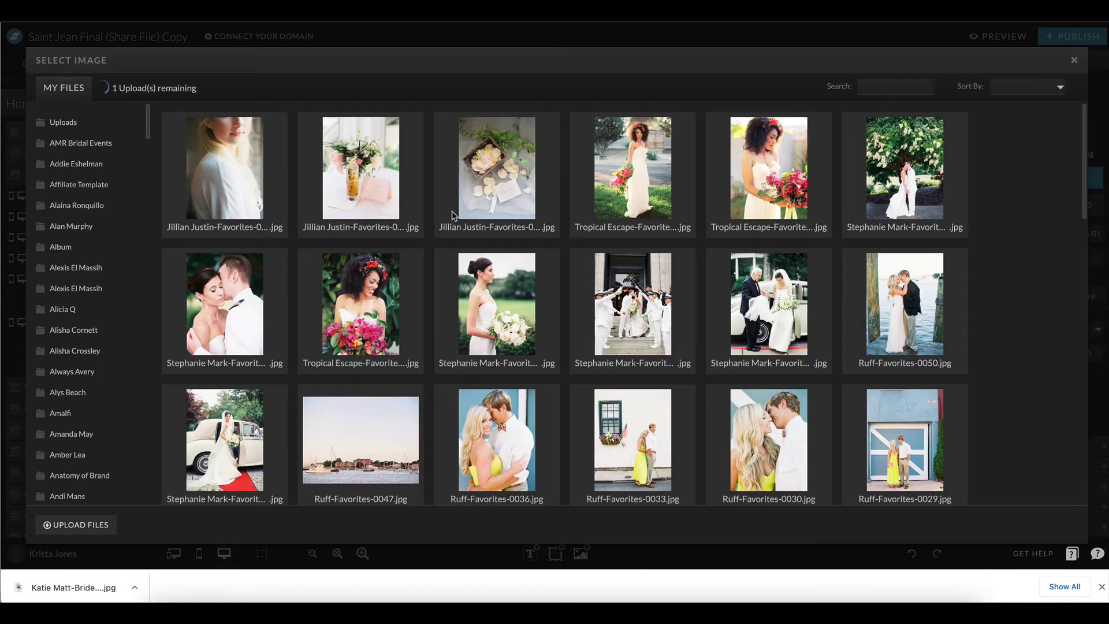
pyautogui.click(247, 189)
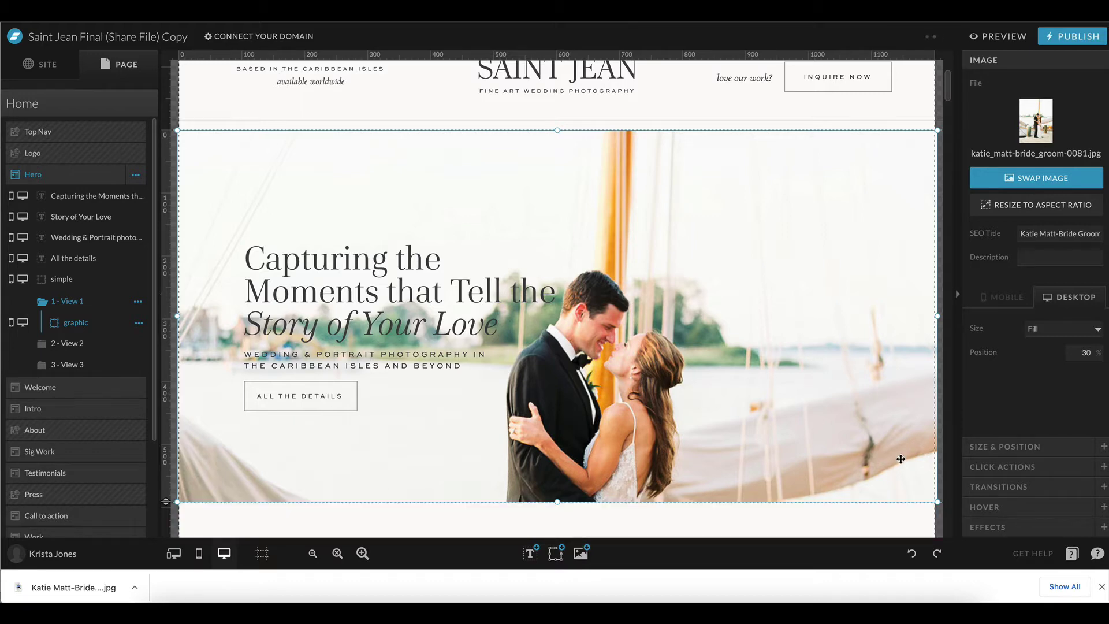
# - Turn off the hero image's full-width locking and resize it to a portrait frame about 369 by 537 px beside the headline
pyautogui.click(999, 447)
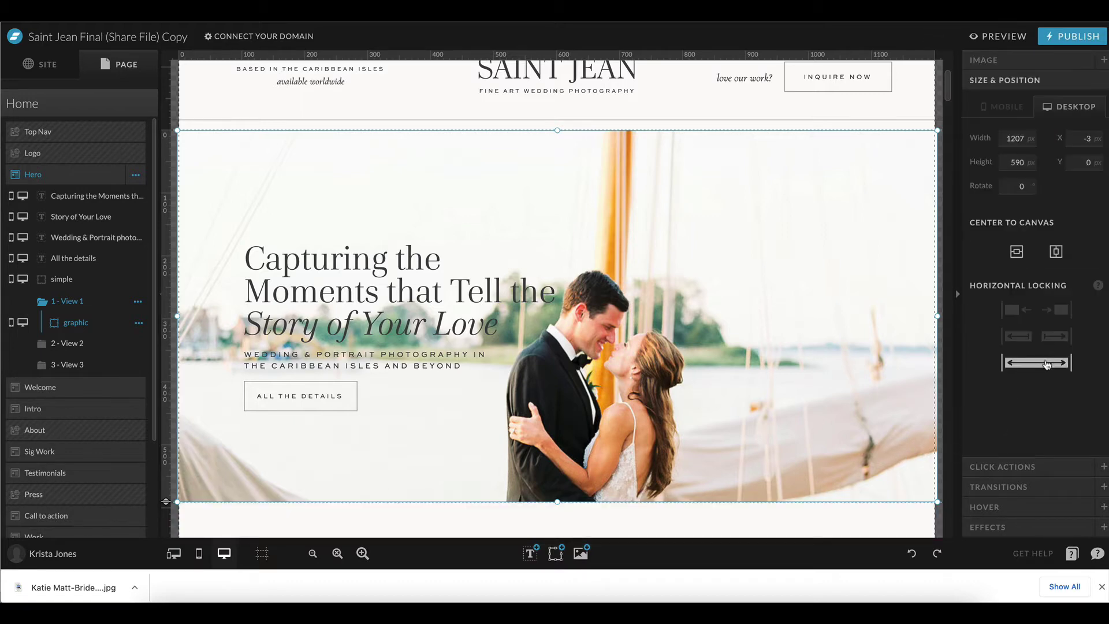
pyautogui.moveTo(177, 500); pyautogui.dragTo(731, 468)
pyautogui.moveTo(780, 385); pyautogui.dragTo(699, 410)
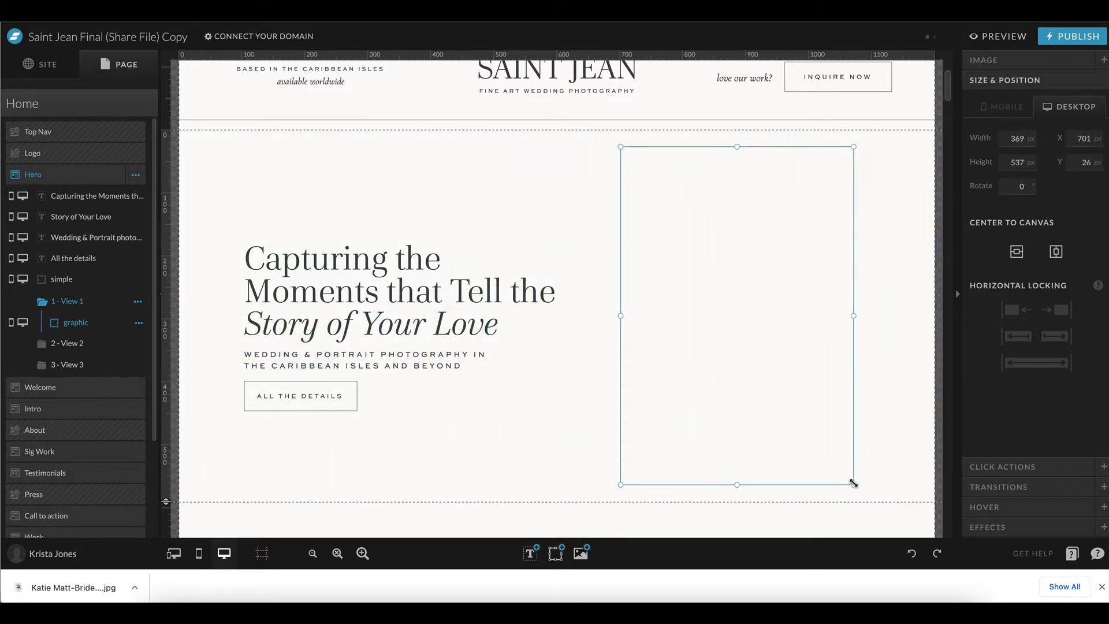
pyautogui.moveTo(787, 408); pyautogui.dragTo(765, 413)
# - Swap the first hero view's image for the bride and groom boat photo numbered 0119 from the image library
pyautogui.click(1028, 61)
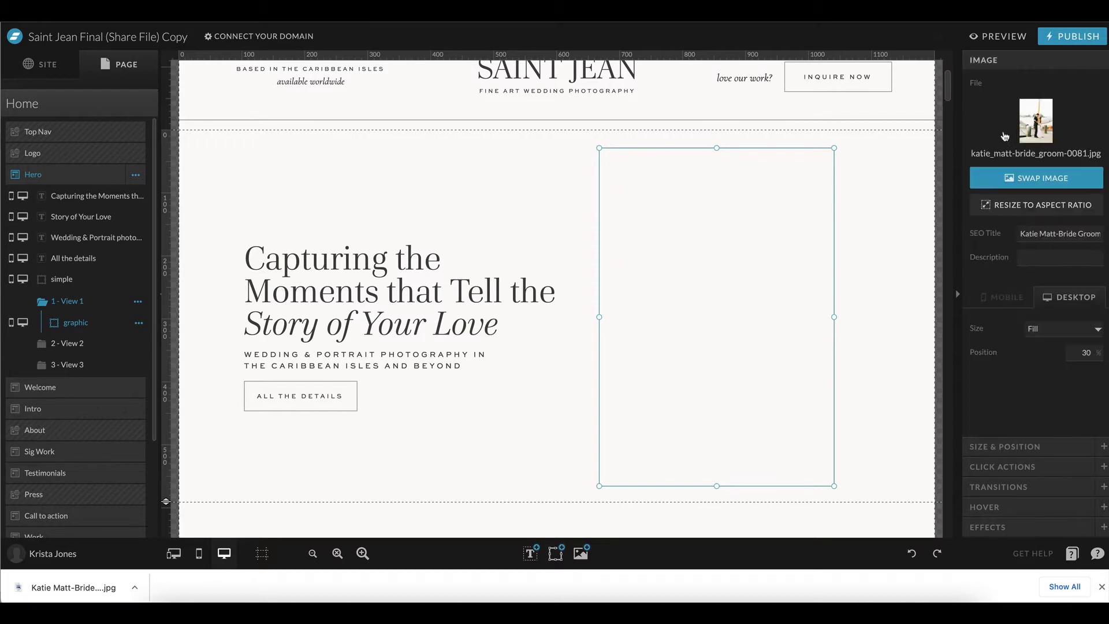
pyautogui.click(1026, 134)
pyautogui.scroll(-3, 411, 157)
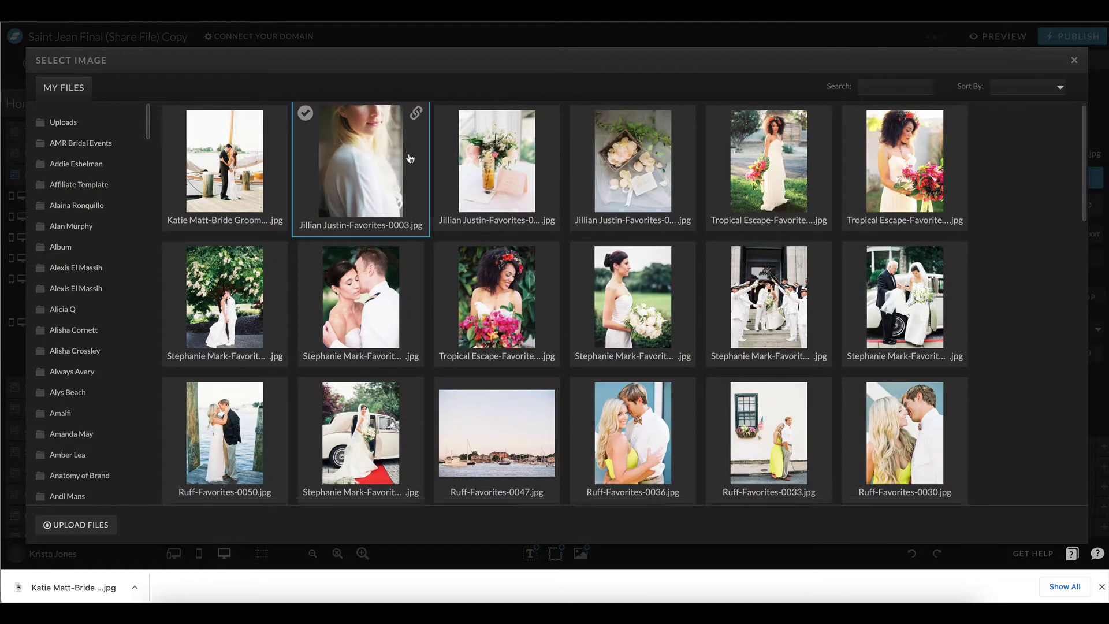
pyautogui.scroll(-7, 411, 157)
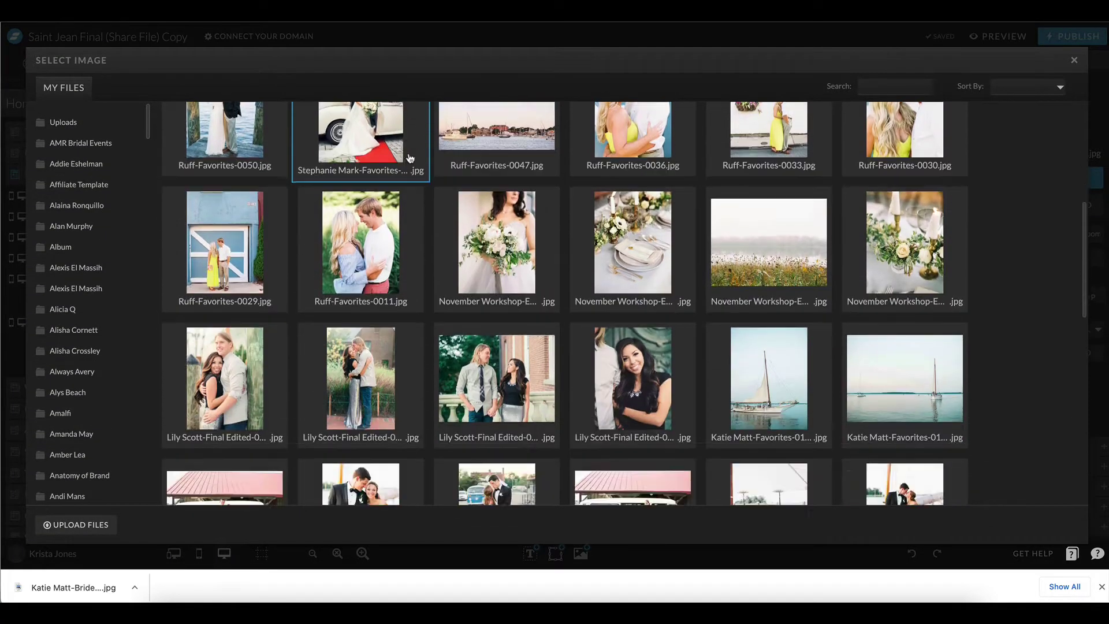
pyautogui.scroll(-10, 410, 158)
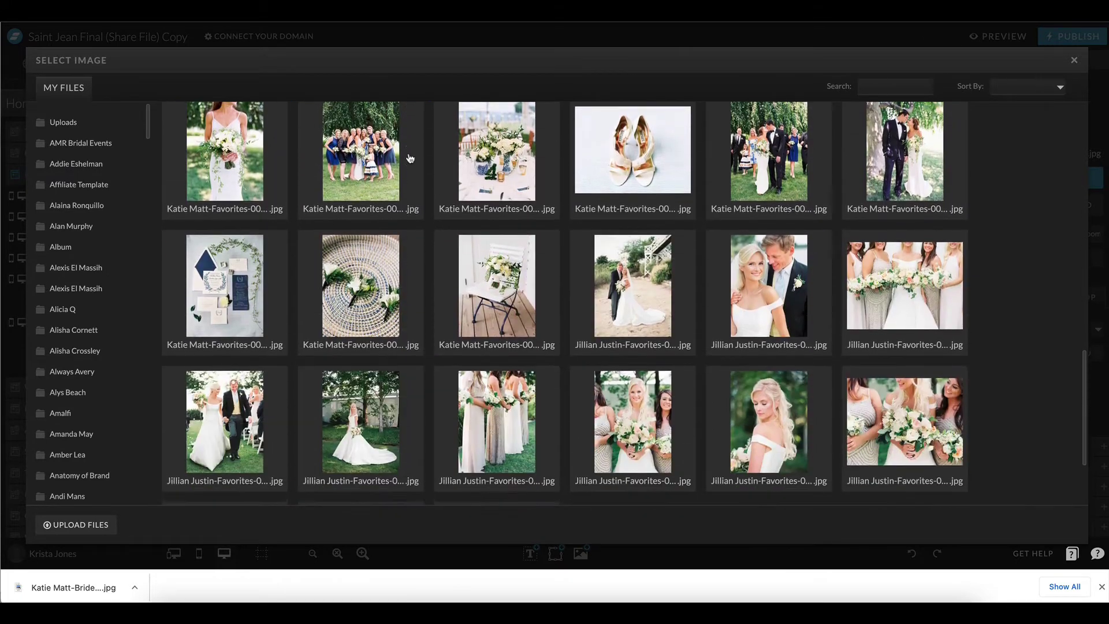
pyautogui.scroll(-3, 410, 158)
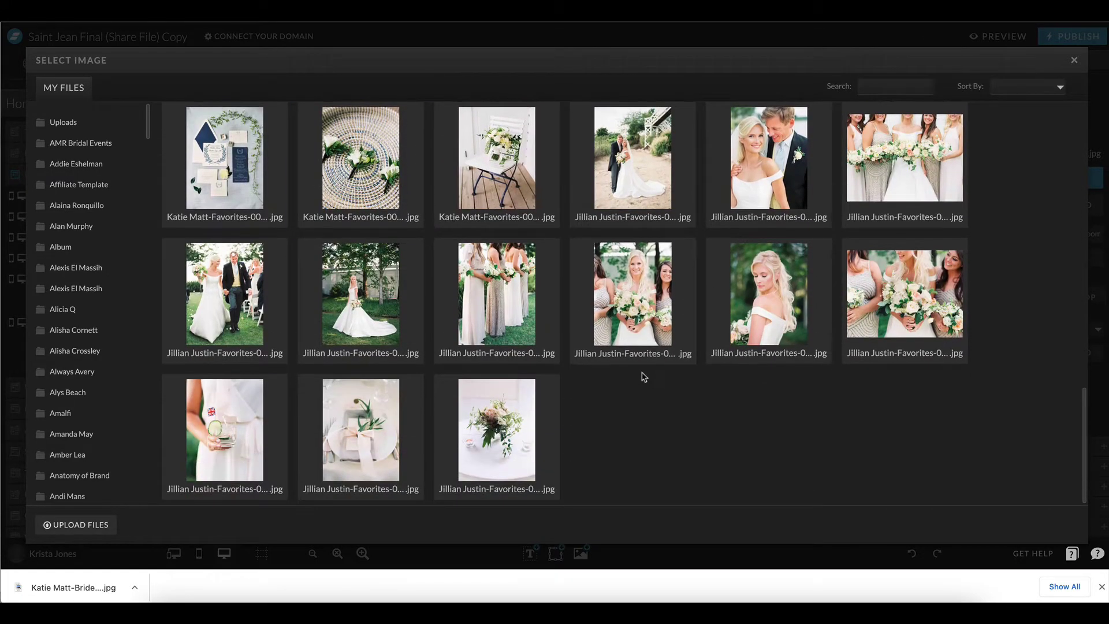
pyautogui.scroll(2, 645, 374)
pyautogui.scroll(4, 644, 374)
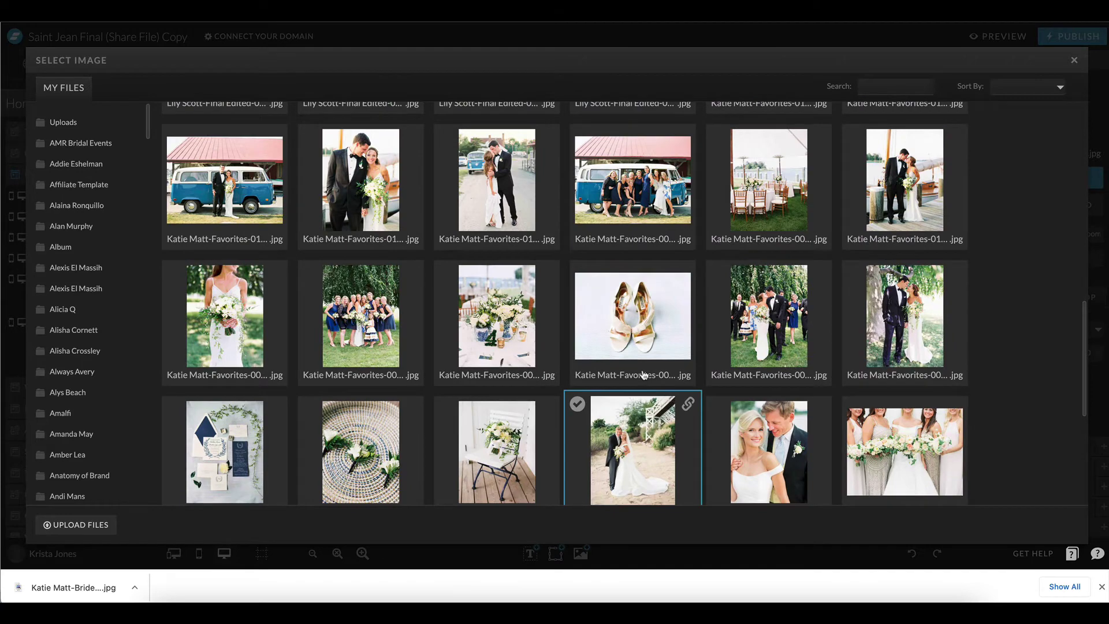
pyautogui.click(361, 179)
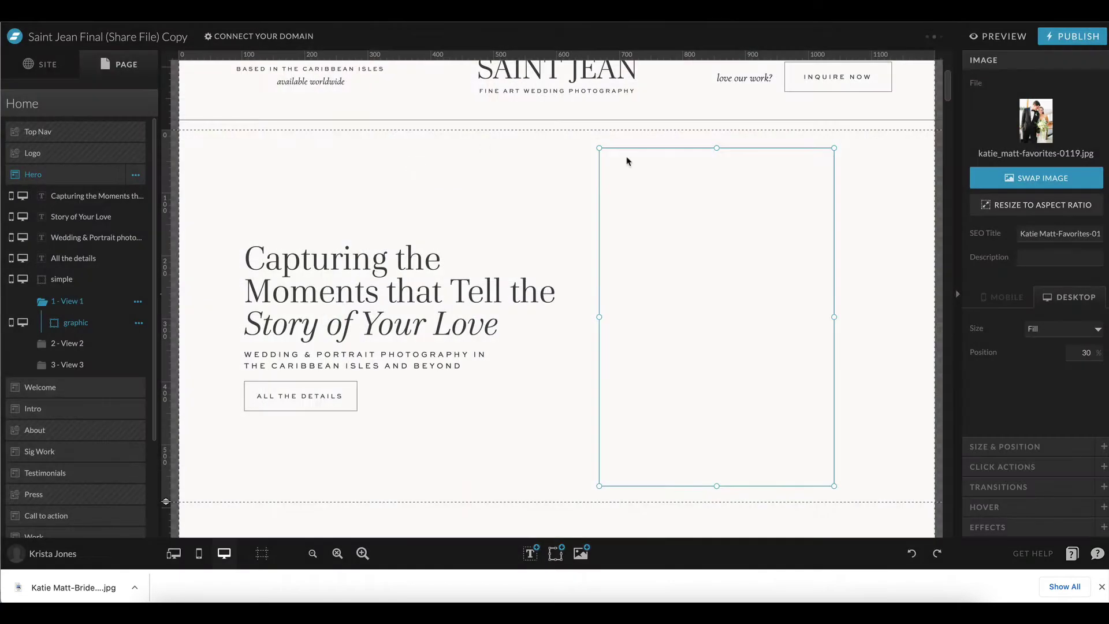
# - Shift the portrait photo slightly down and extend the Hero canvas to a height of 645 px
pyautogui.moveTo(775, 288); pyautogui.dragTo(781, 291)
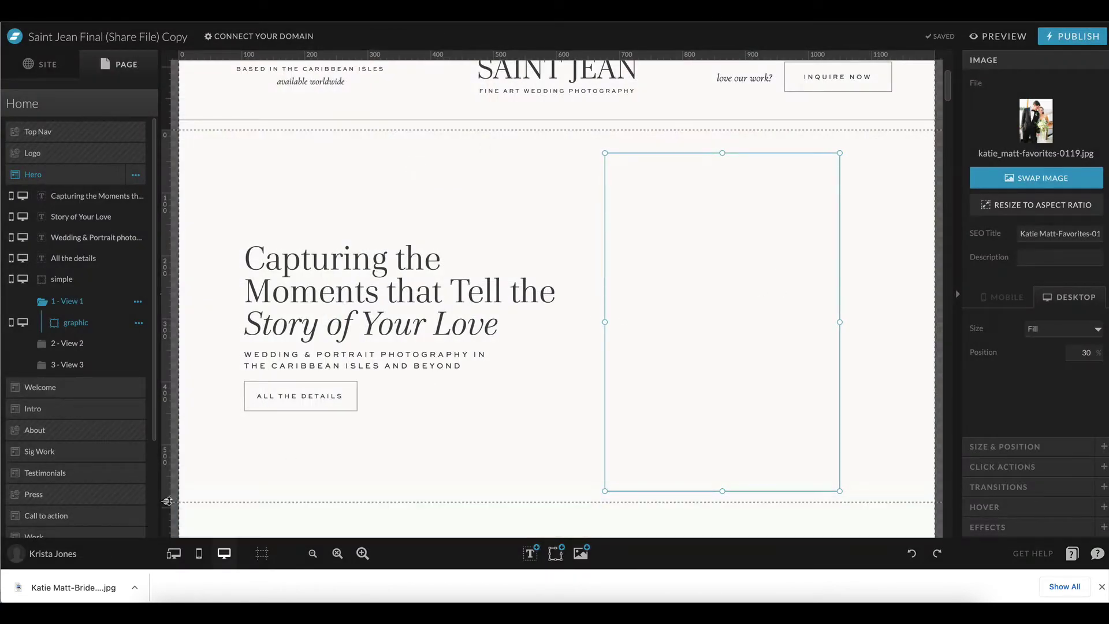
pyautogui.scroll(-3, 492, 324)
pyautogui.click(553, 314)
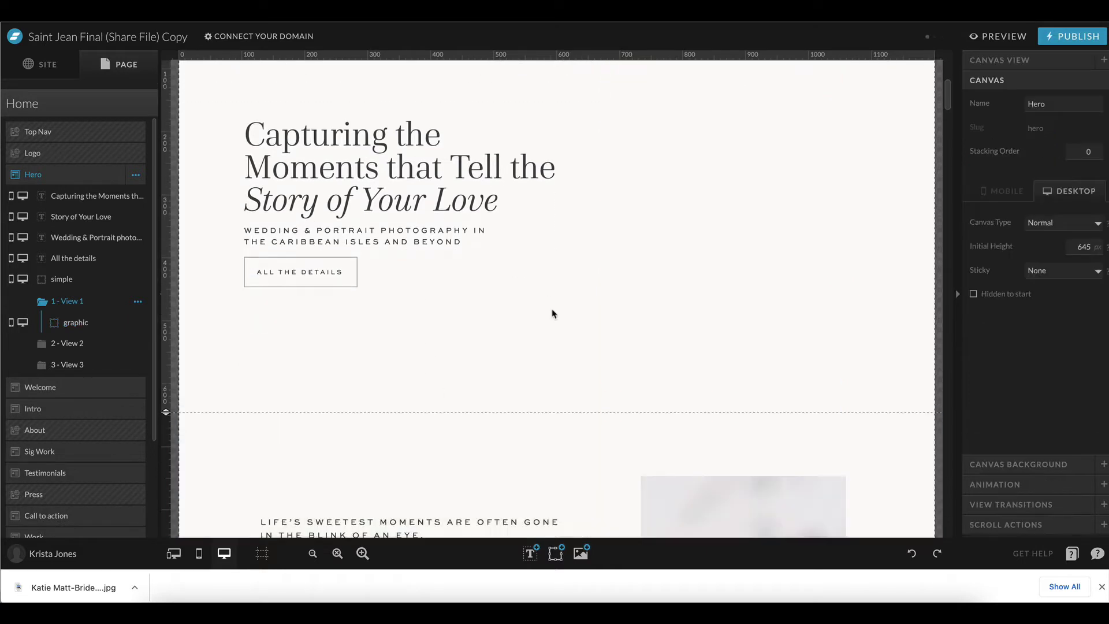
# - Change the Hero canvas background to the light cream swatch from the site's colour palette
pyautogui.click(995, 464)
pyautogui.click(1045, 184)
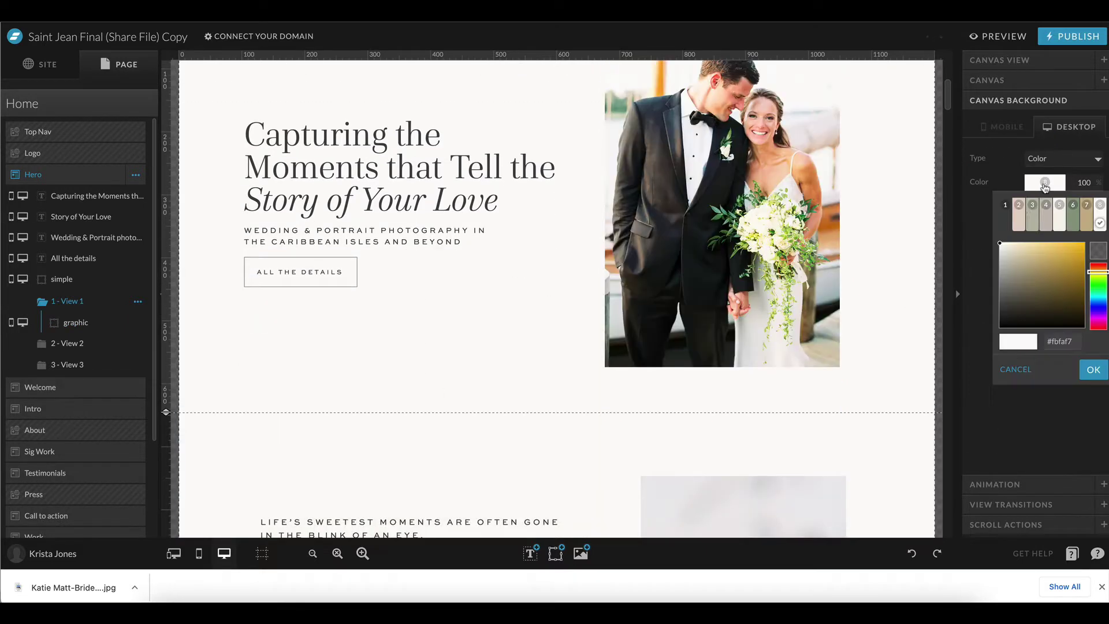
pyautogui.click(1060, 221)
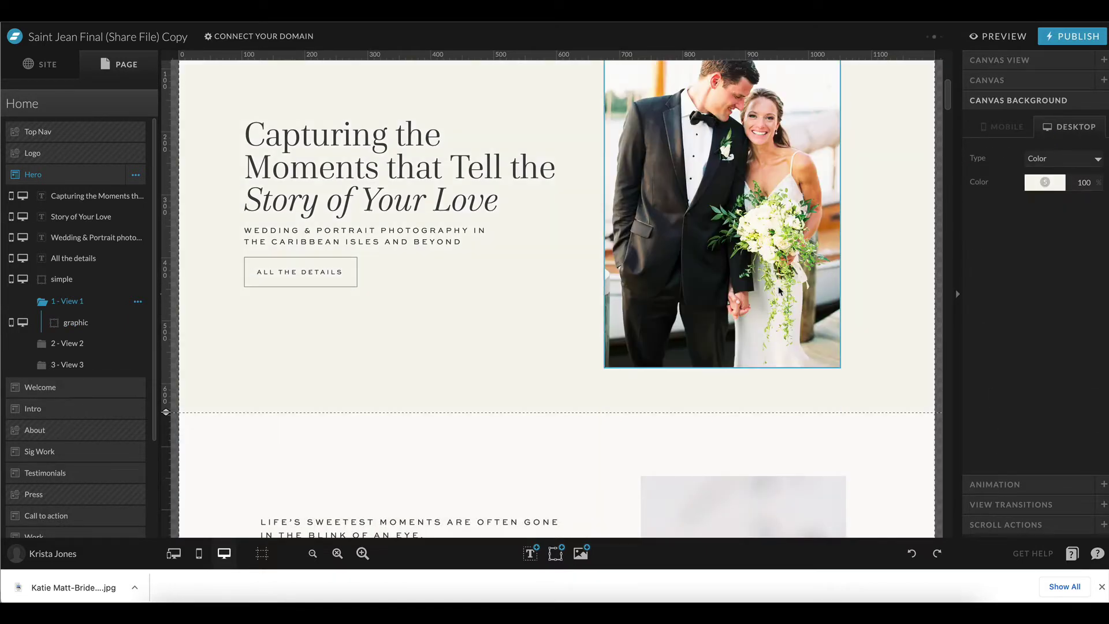
# - Reposition the portrait photo beside the headline and shift the photo and hero text together to balance them on the canvas
pyautogui.scroll(2, 738, 297)
pyautogui.click(738, 297)
pyautogui.moveTo(738, 296); pyautogui.dragTo(740, 305)
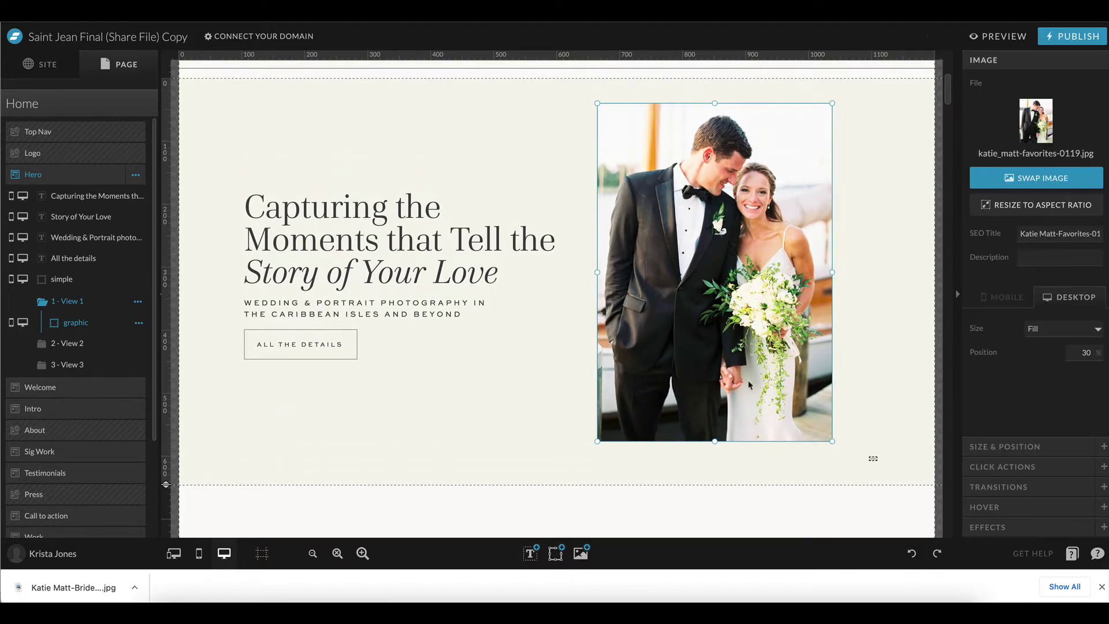
pyautogui.click(213, 136)
pyautogui.moveTo(213, 136); pyautogui.dragTo(843, 451)
pyautogui.moveTo(741, 228)
pyautogui.mouseDown()
pyautogui.moveTo(761, 228)
pyautogui.moveTo(759, 238)
pyautogui.mouseUp()
pyautogui.scroll(1, 761, 228)
pyautogui.scroll(1, 761, 229)
pyautogui.click(875, 310)
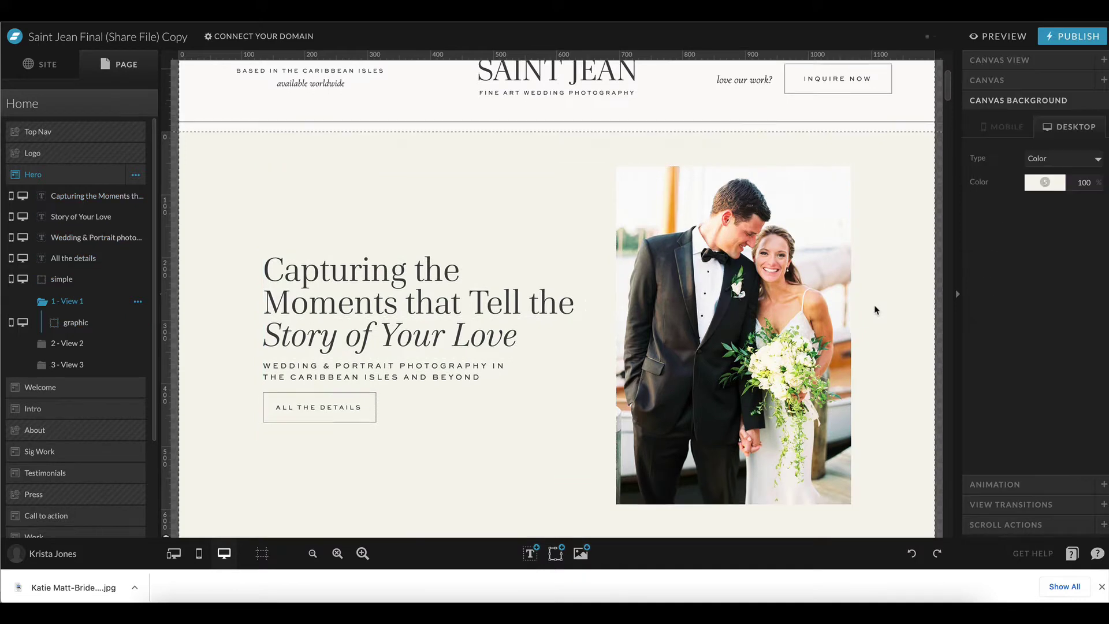
# - Move the portrait photo slightly closer to the headline, to about X 676 px and Y 54 px
pyautogui.scroll(-3, 875, 311)
pyautogui.moveTo(715, 298); pyautogui.dragTo(703, 298)
pyautogui.click(530, 345)
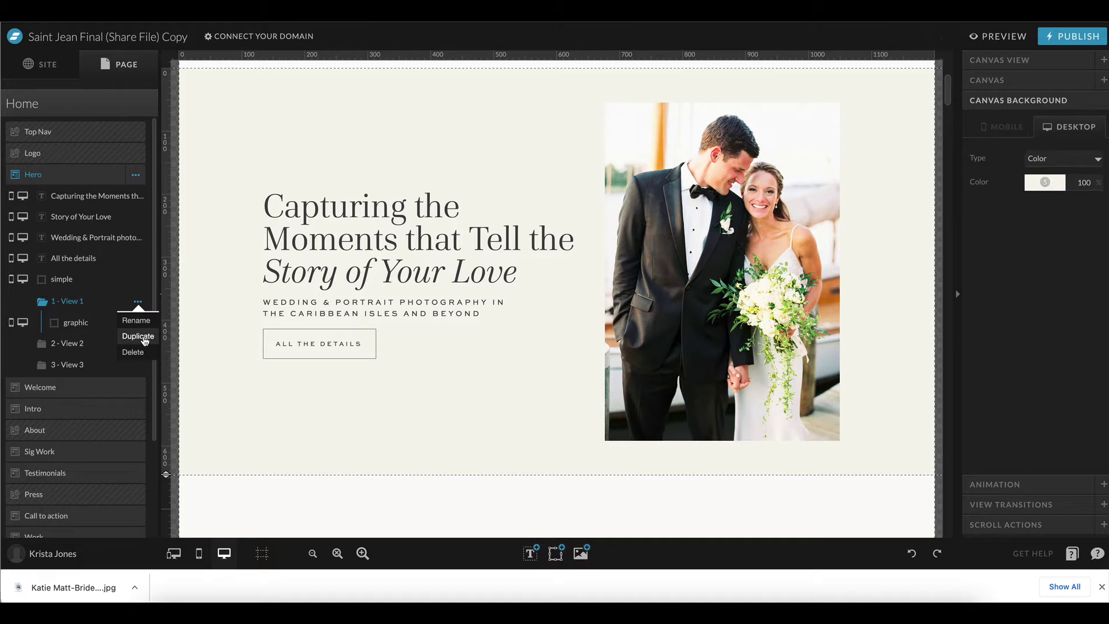
# - Duplicate the Hero canvas's View 1 and delete the old full-width views View 2 and View 3
pyautogui.click(144, 340)
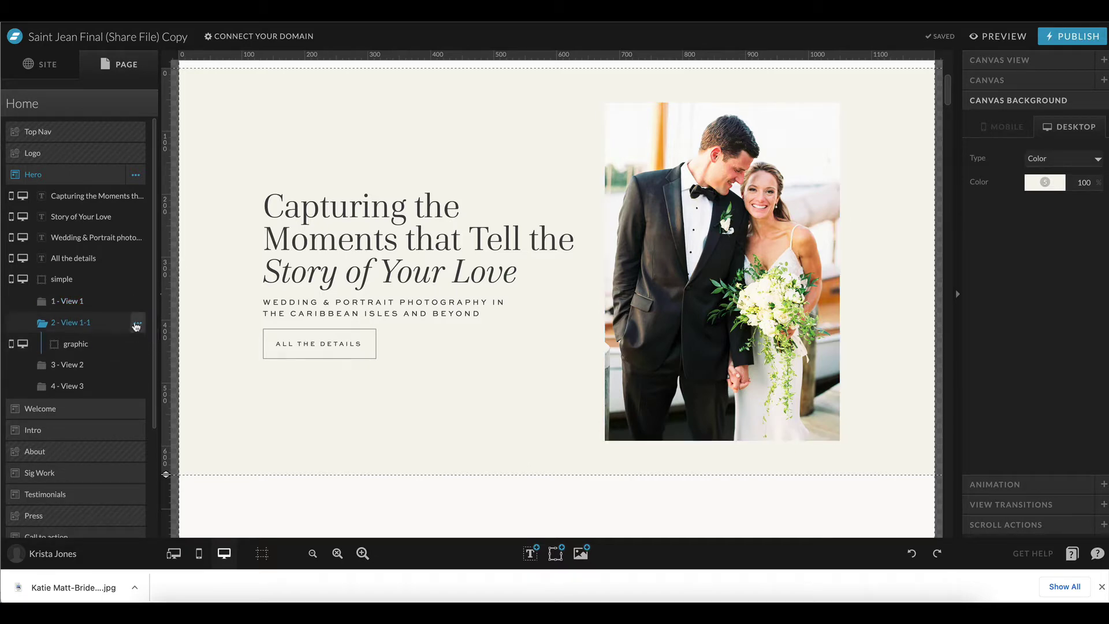
pyautogui.click(99, 365)
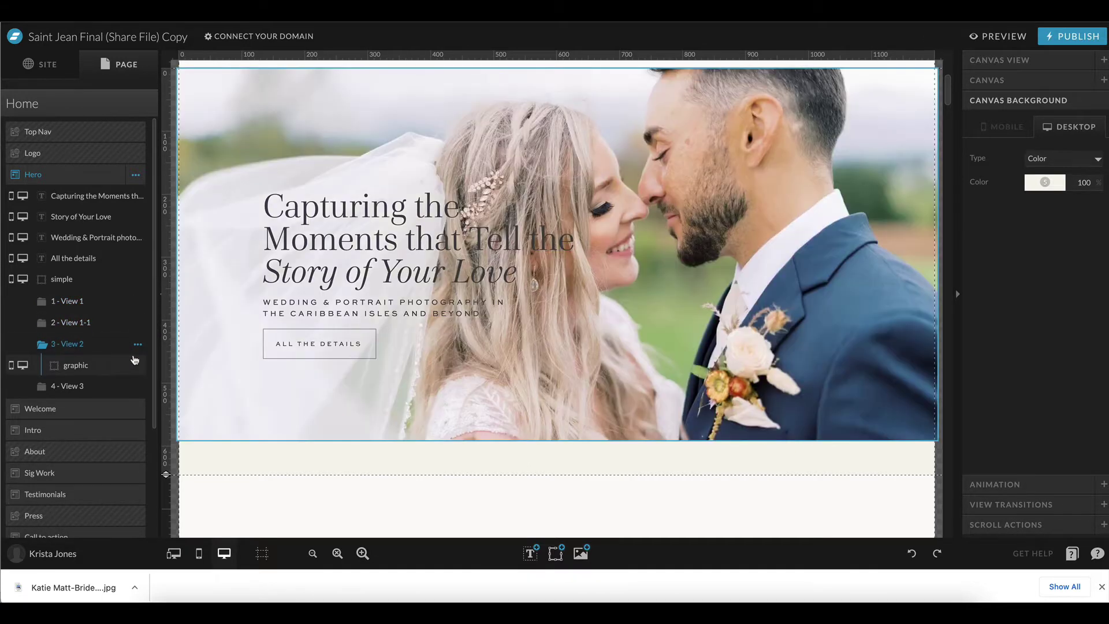
pyautogui.click(139, 345)
pyautogui.click(133, 395)
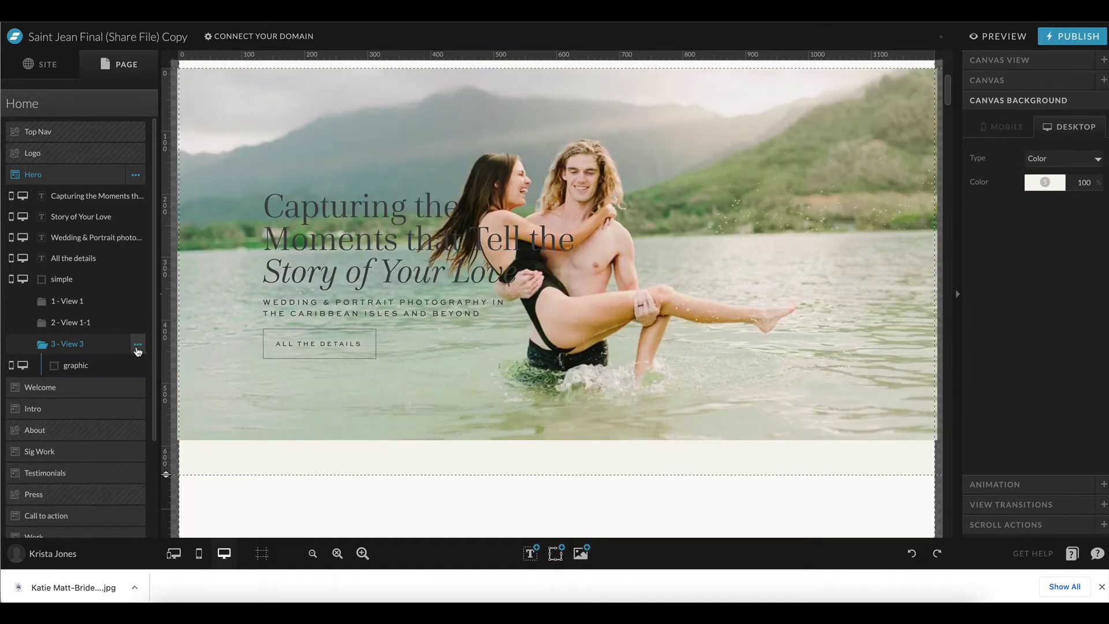
pyautogui.click(137, 345)
pyautogui.click(138, 395)
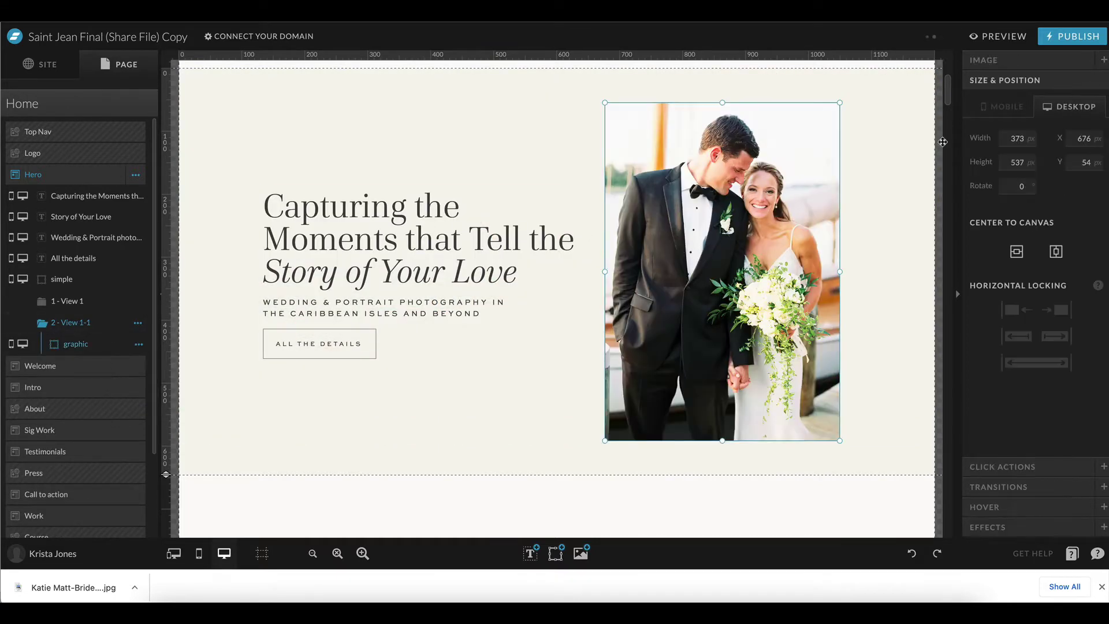
# - Try the military sword-arch wedding photo numbered 0055 as the image of View 1-1
pyautogui.click(1048, 62)
pyautogui.click(1017, 144)
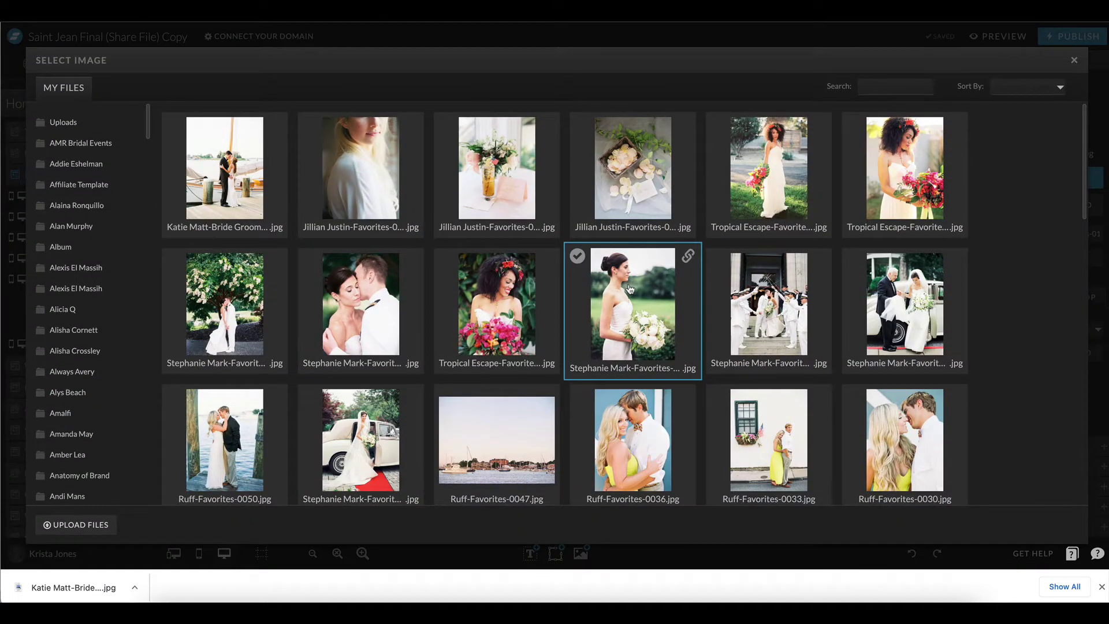
pyautogui.scroll(-2, 629, 289)
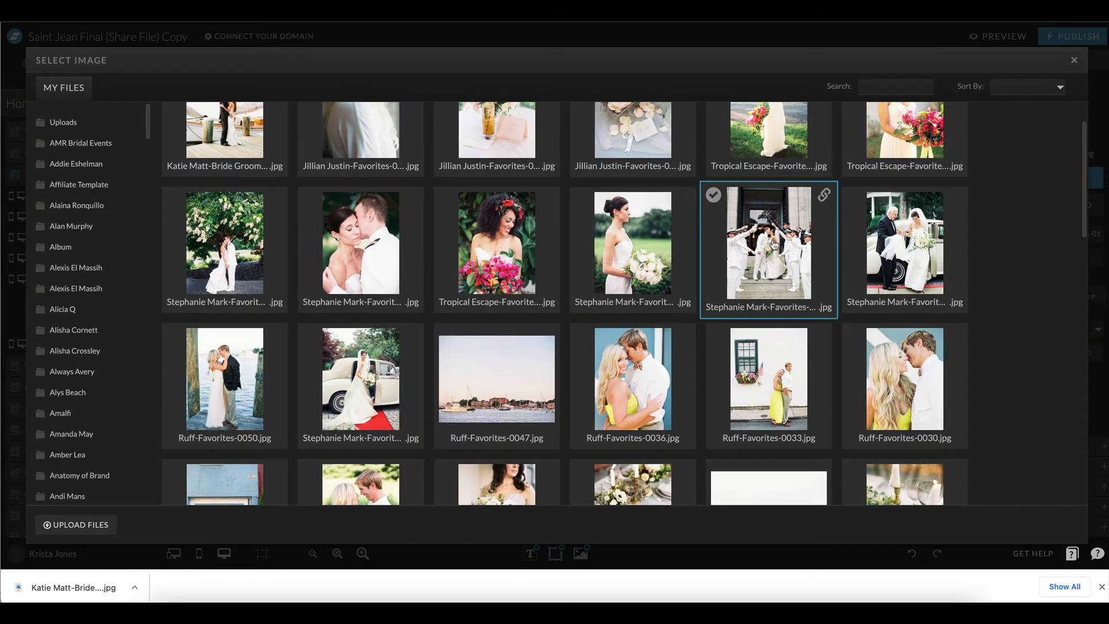
pyautogui.scroll(-1, 775, 245)
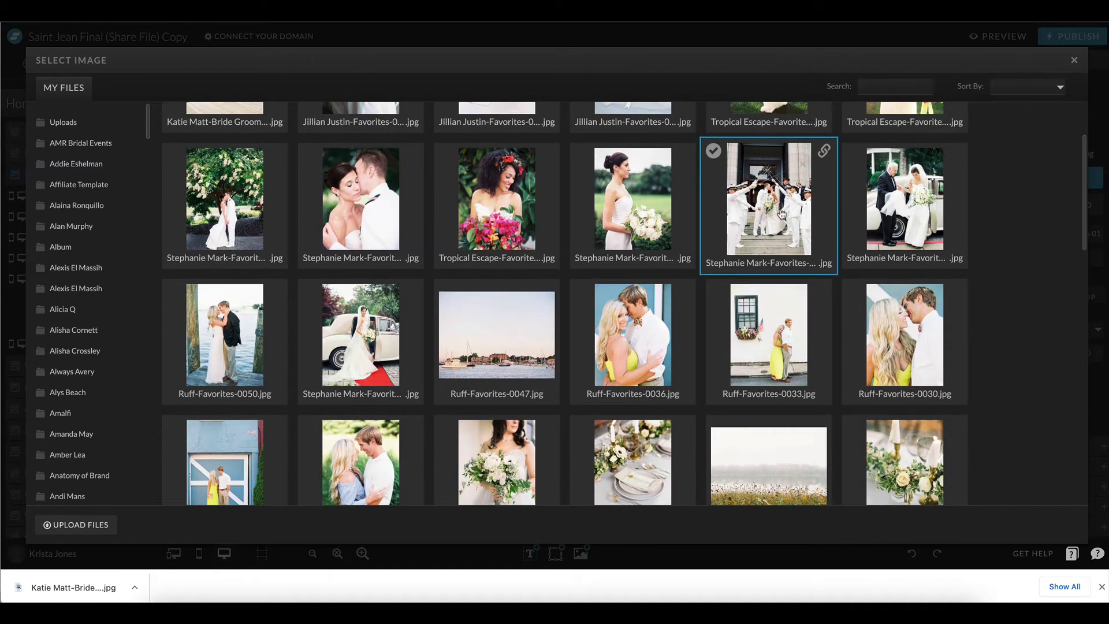
pyautogui.click(780, 209)
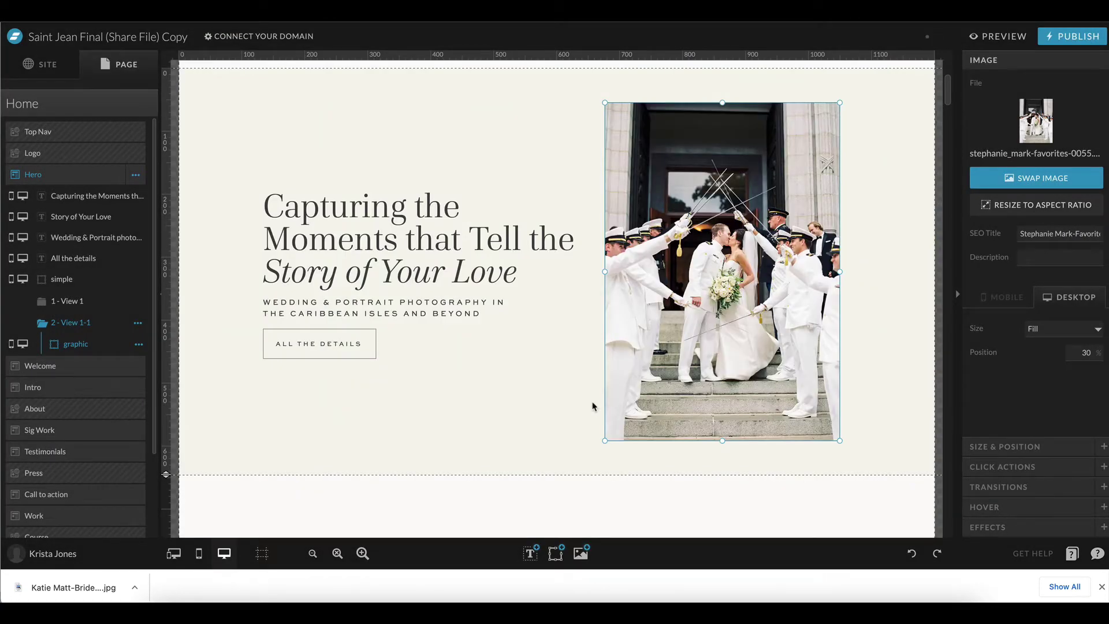
# - Swap the View 1-1 image for the photo numbered 0105 of a bride and groom walking across the lawn
pyautogui.click(1044, 128)
pyautogui.scroll(-5, 636, 277)
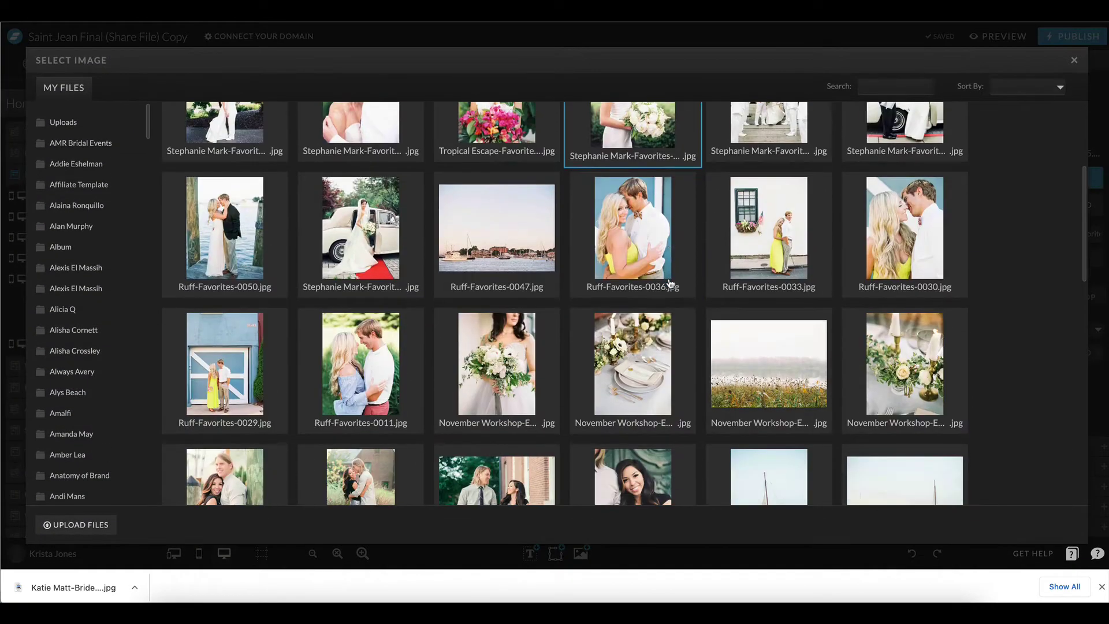
pyautogui.scroll(-5, 671, 283)
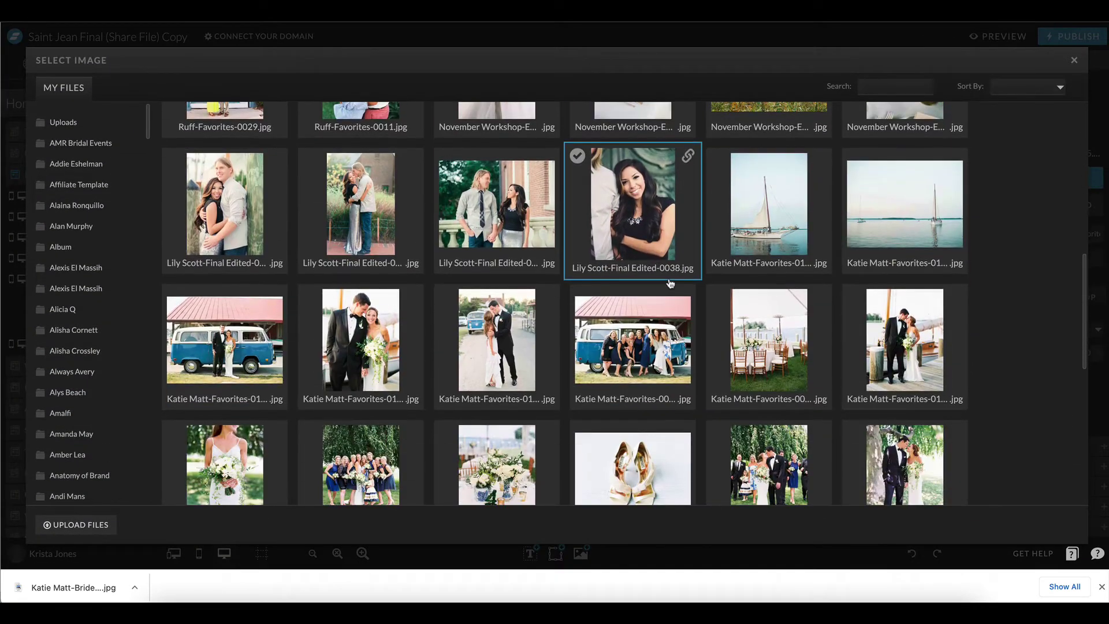
pyautogui.scroll(-5, 671, 283)
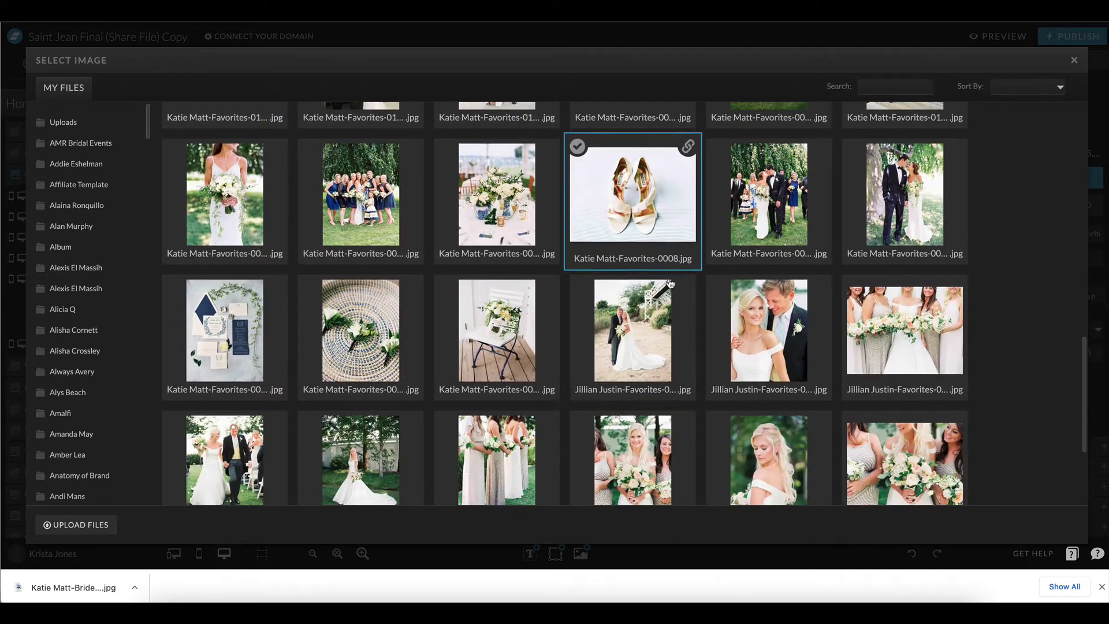
pyautogui.scroll(-2, 670, 284)
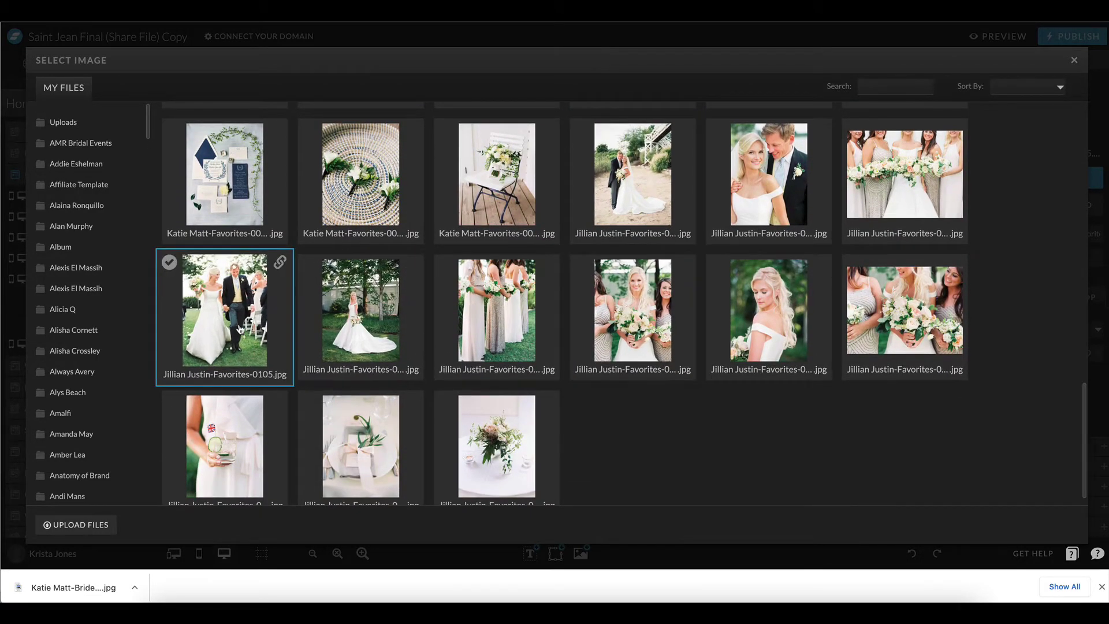
pyautogui.click(225, 310)
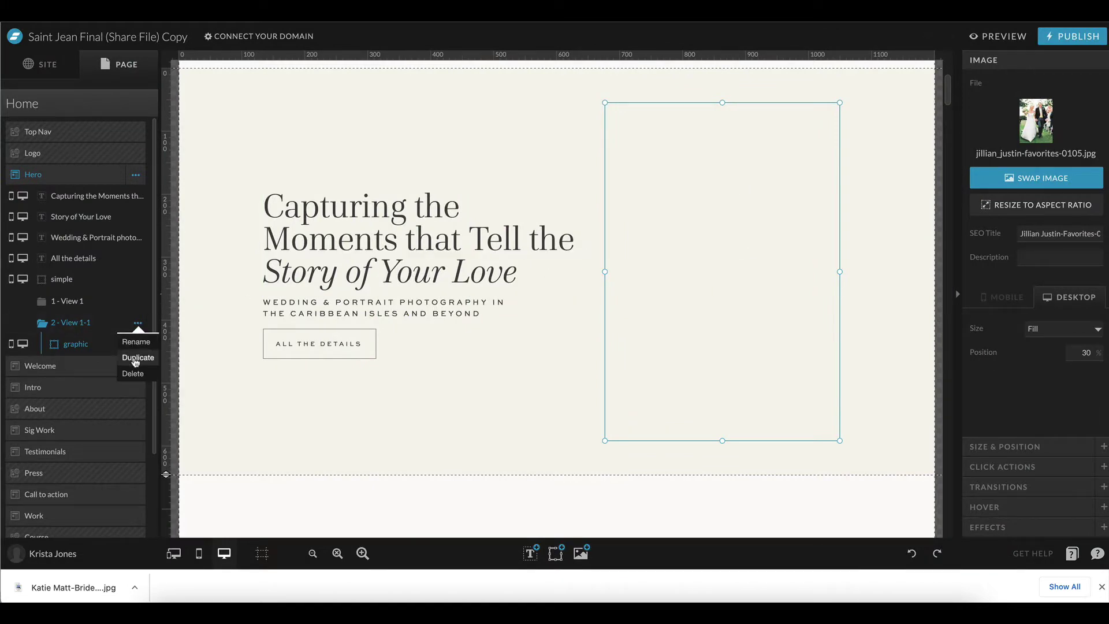
# - Duplicate View 1-1 and use the Tropical Escape bride photo numbered 0013 as the new view's image
pyautogui.click(135, 362)
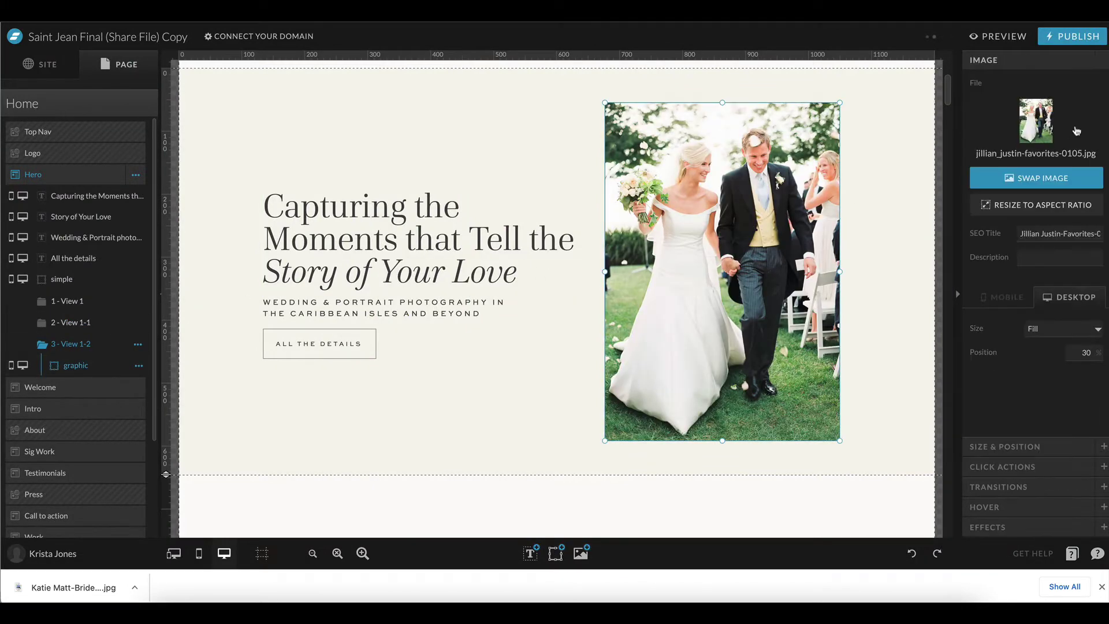
pyautogui.click(1021, 130)
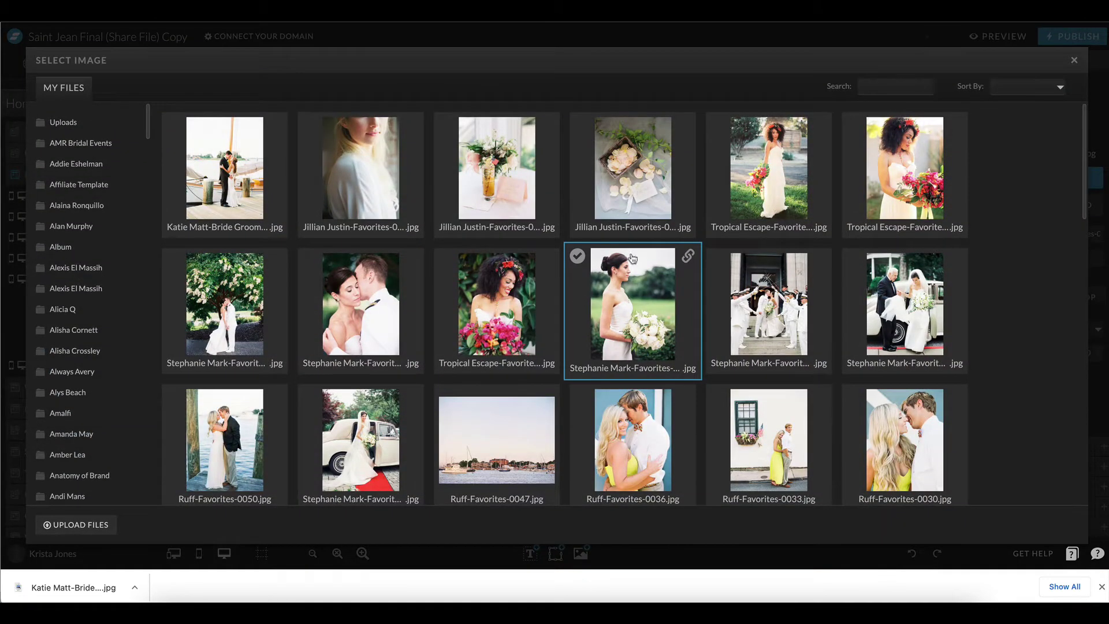
pyautogui.click(491, 310)
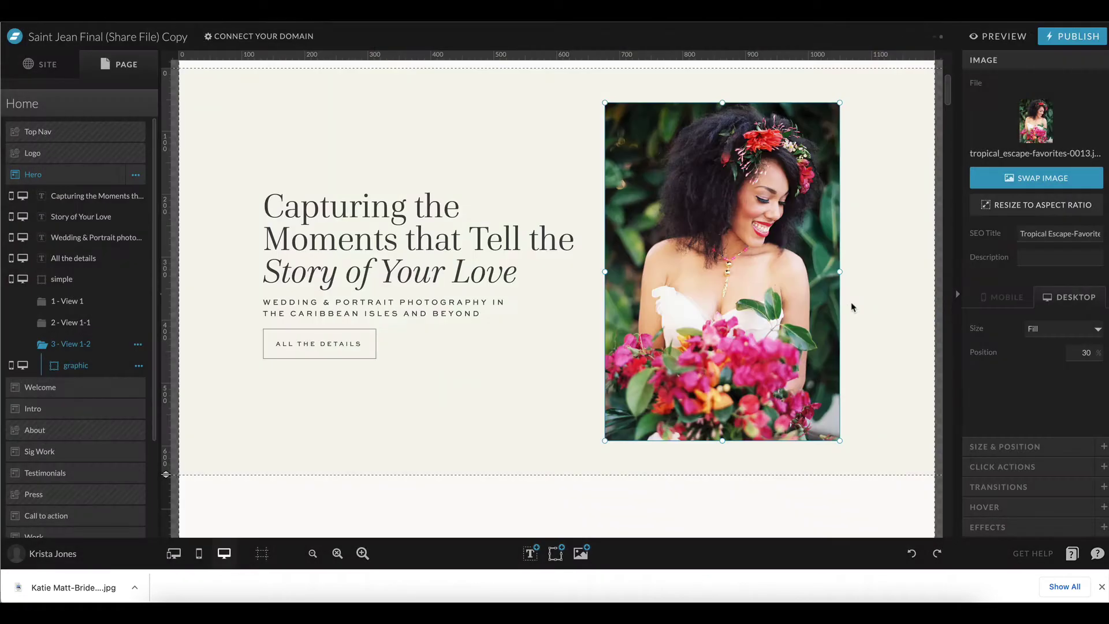
# - Examine how the hero's portrait photos flow into the Welcome section and its ring image
pyautogui.click(539, 346)
pyautogui.scroll(-5, 540, 345)
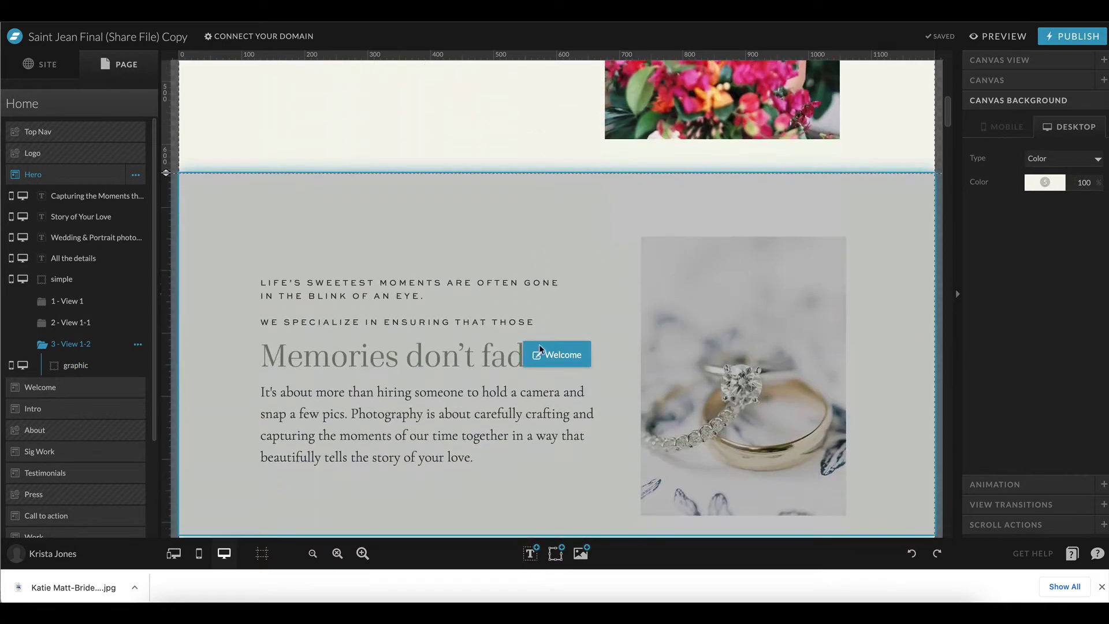
pyautogui.click(540, 346)
pyautogui.scroll(5, 636, 243)
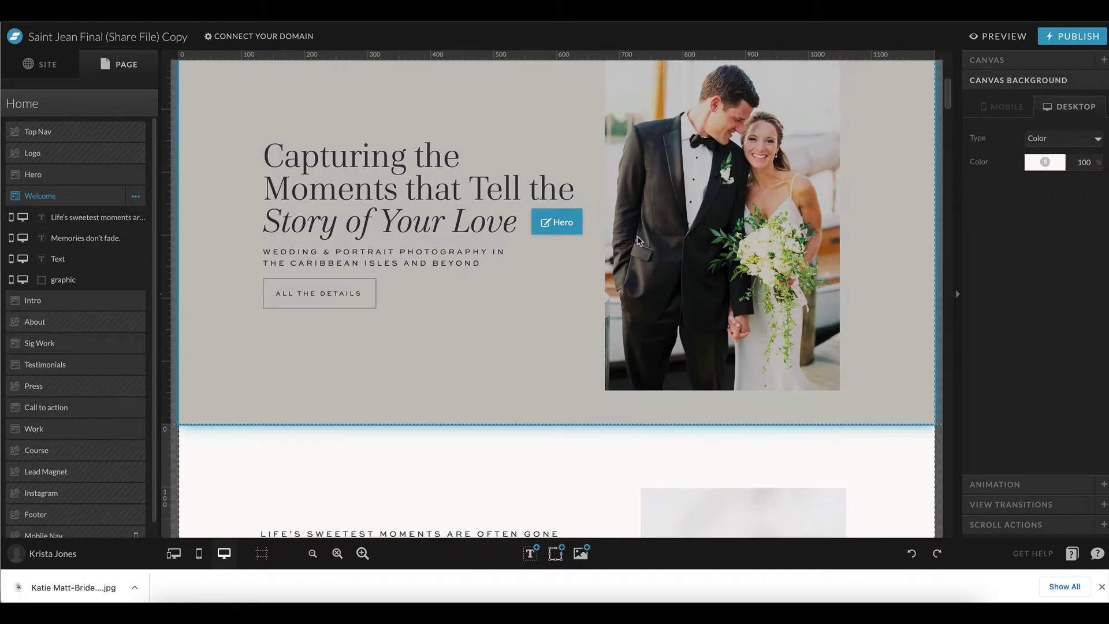
pyautogui.scroll(-4, 639, 240)
pyautogui.click(755, 327)
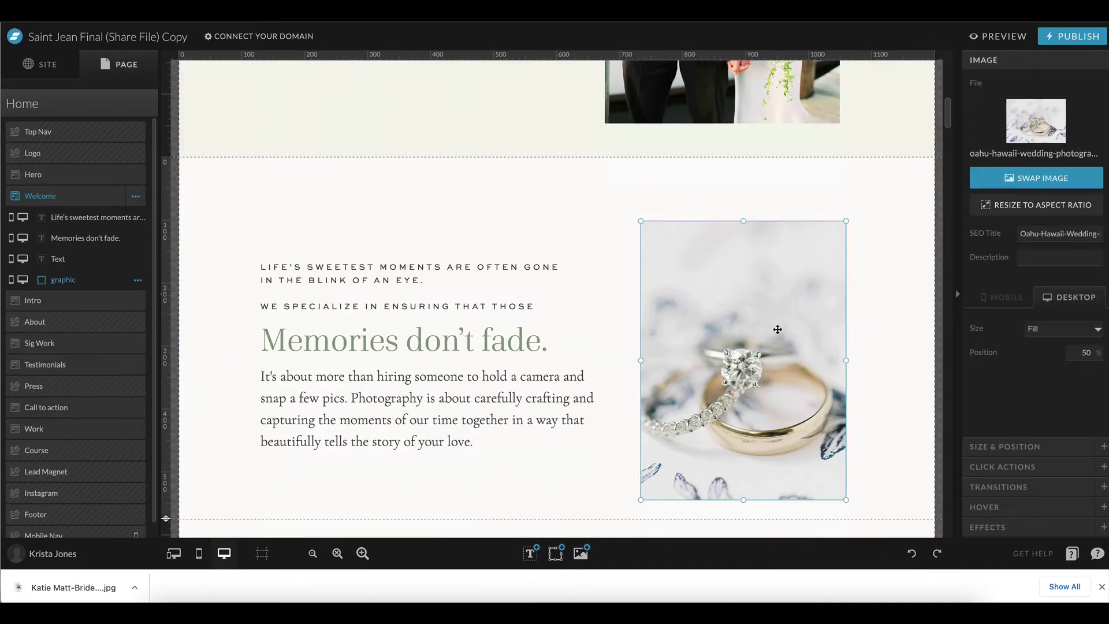
pyautogui.scroll(-3, 762, 434)
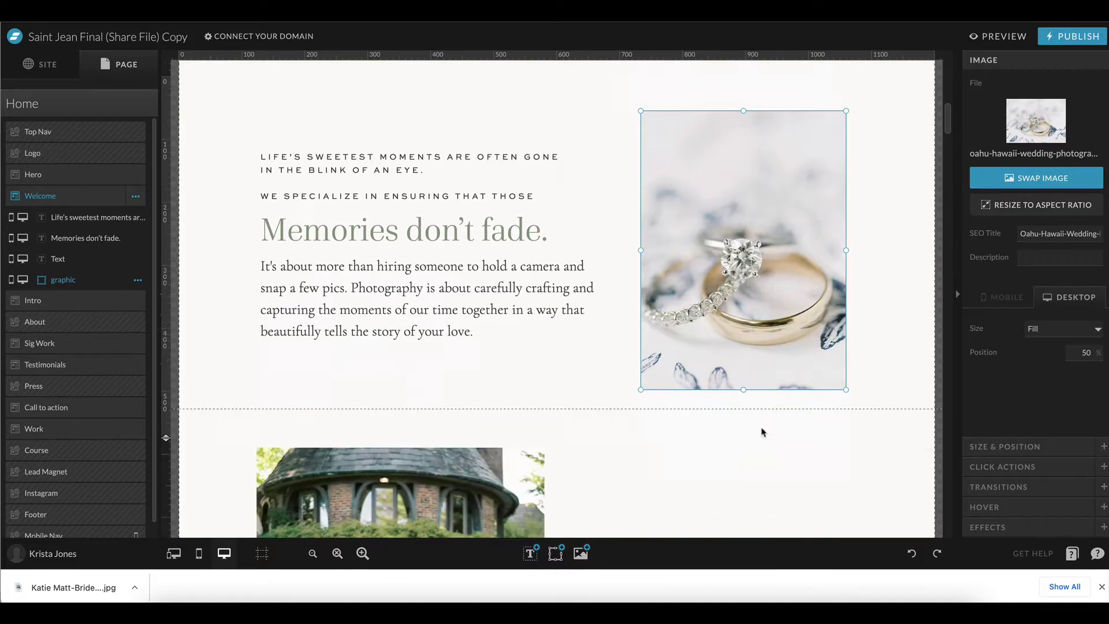
pyautogui.scroll(2, 762, 428)
pyautogui.scroll(6, 757, 358)
pyautogui.scroll(-4, 753, 278)
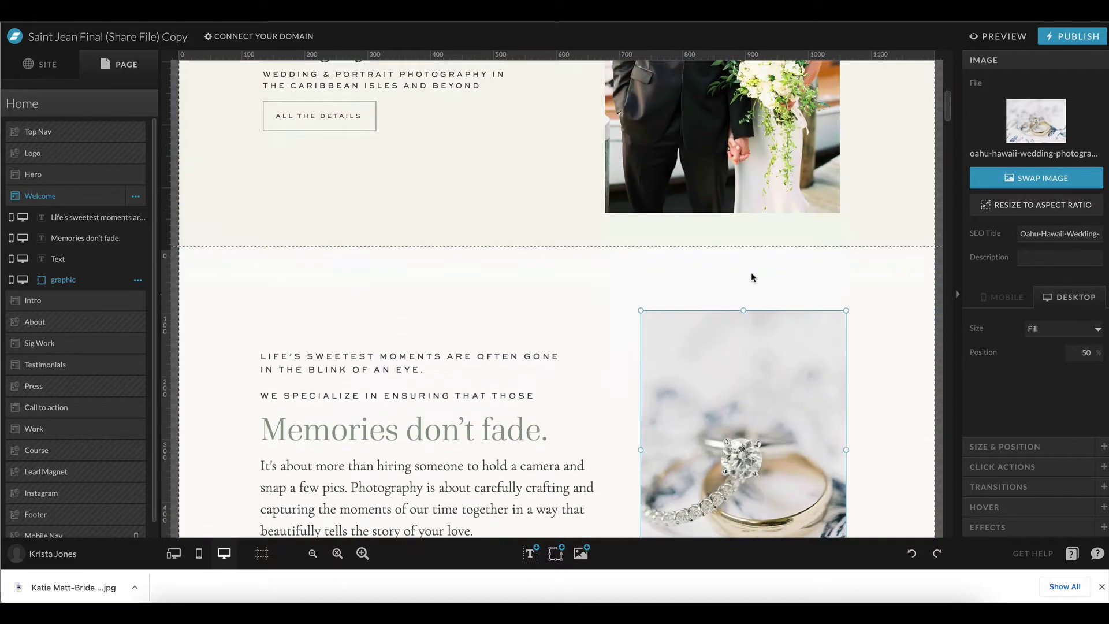
# - Flip the hero layout, moving the portrait slideshow to the canvas's left side at about X 129, Y 54 and the headline text group to its right
pyautogui.scroll(2, 751, 278)
pyautogui.click(751, 272)
pyautogui.moveTo(752, 272); pyautogui.dragTo(260, 169)
pyautogui.moveTo(563, 283); pyautogui.dragTo(174, 61)
pyautogui.click(1004, 120)
pyautogui.click(867, 250)
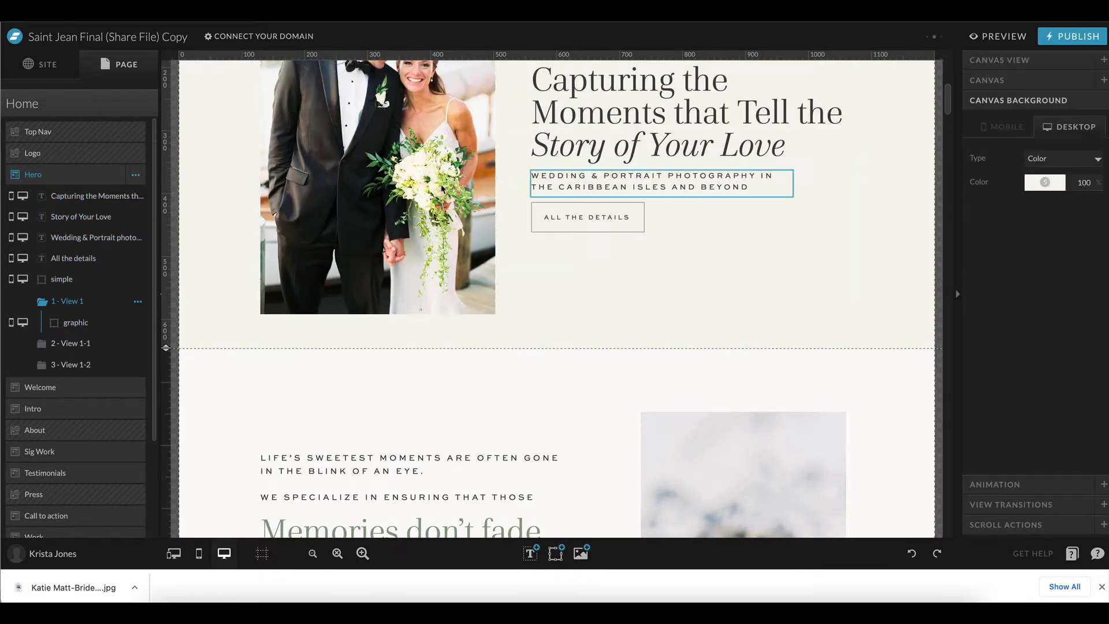
pyautogui.click(399, 155)
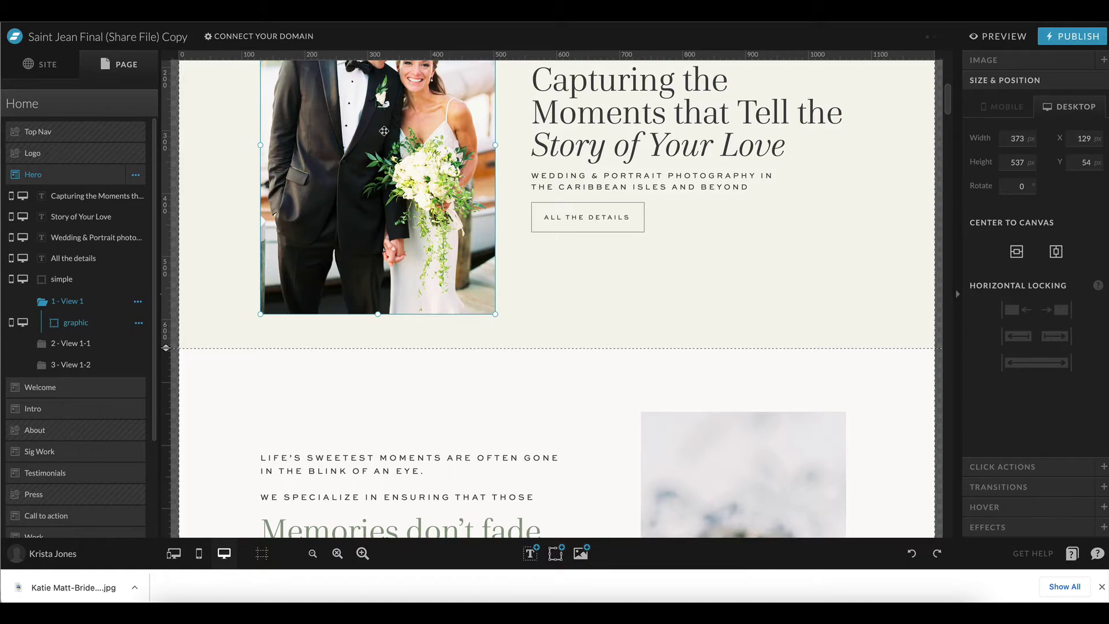
pyautogui.scroll(-4, 720, 280)
pyautogui.click(795, 300)
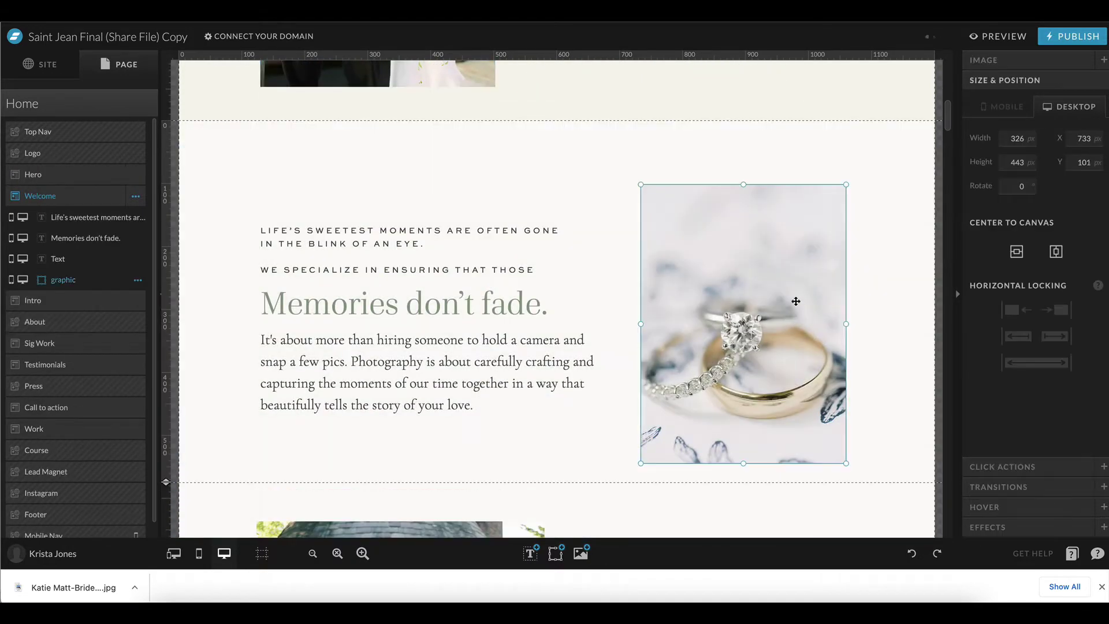
pyautogui.click(1033, 64)
pyautogui.click(1034, 134)
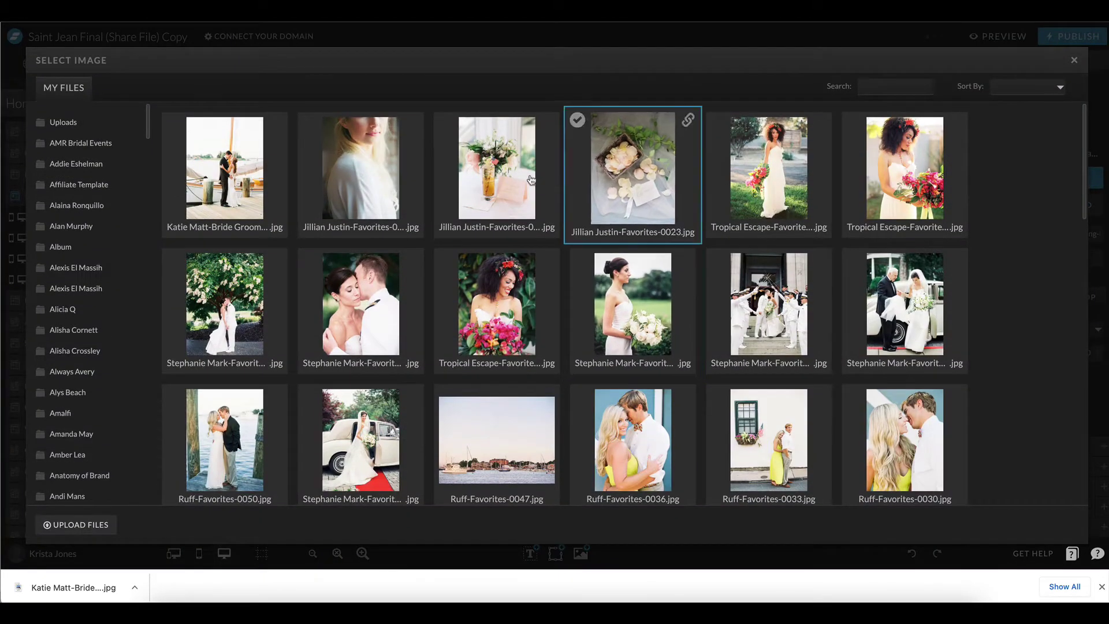
pyautogui.scroll(-1, 629, 231)
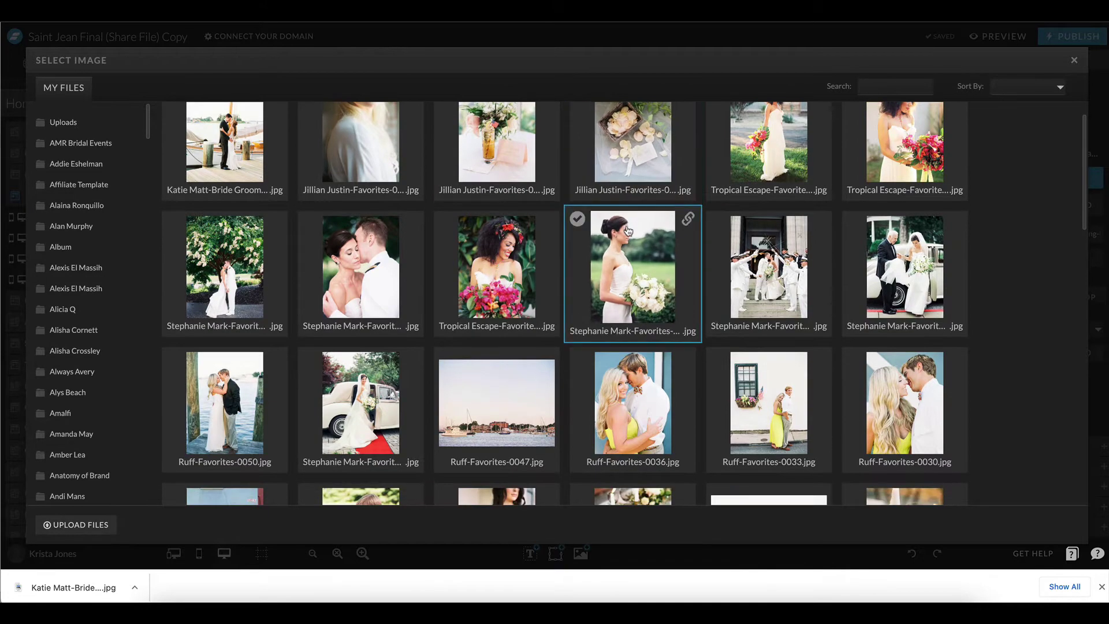
pyautogui.scroll(-5, 628, 231)
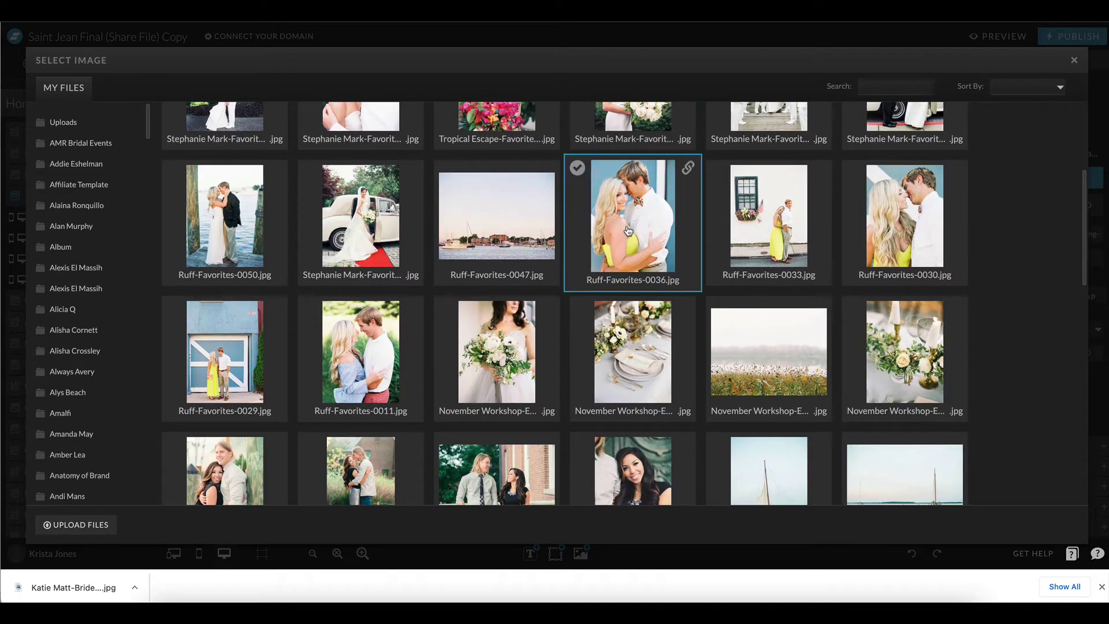
pyautogui.click(1074, 60)
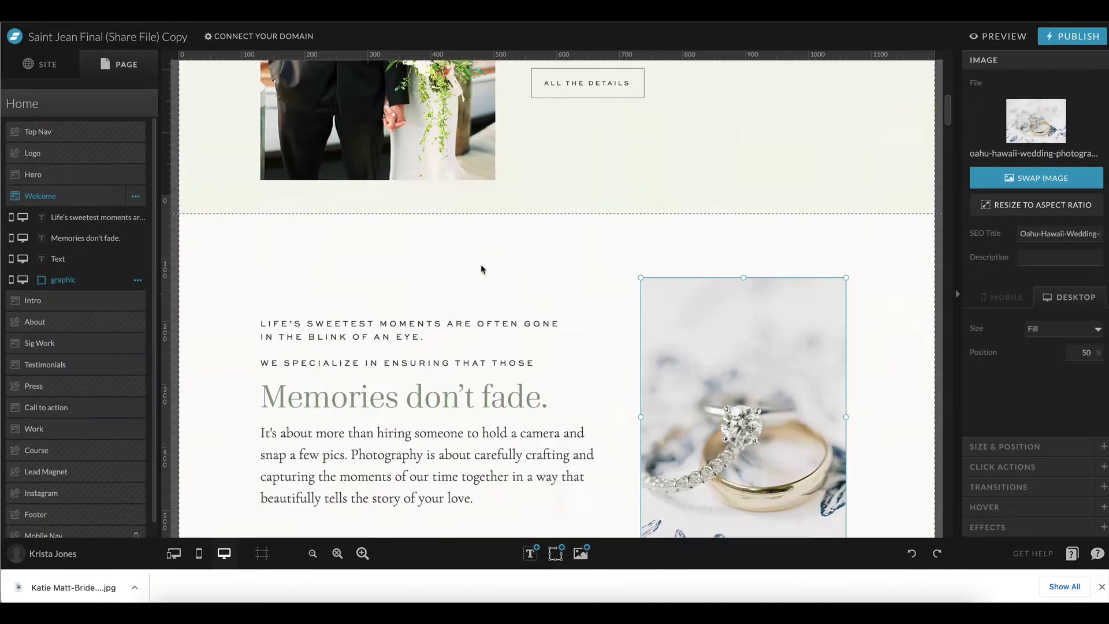
# - Try the photo numbered 0023 of a petal basket with greenery in place of the Welcome section's ring image
pyautogui.click(166, 274)
pyautogui.scroll(-3, 780, 341)
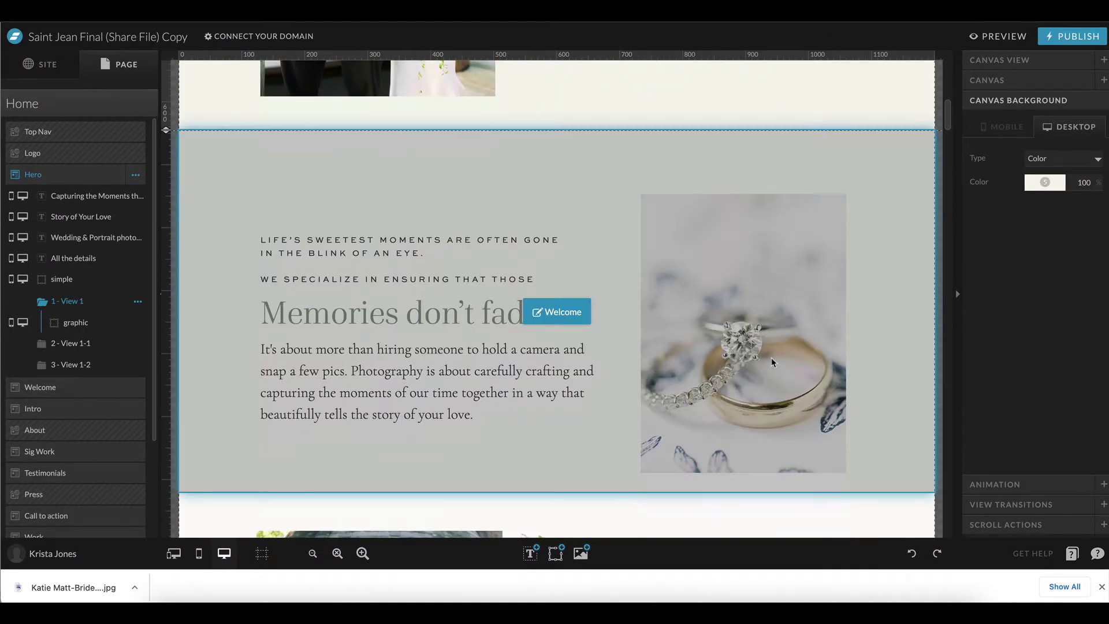
pyautogui.click(780, 341)
pyautogui.click(780, 341)
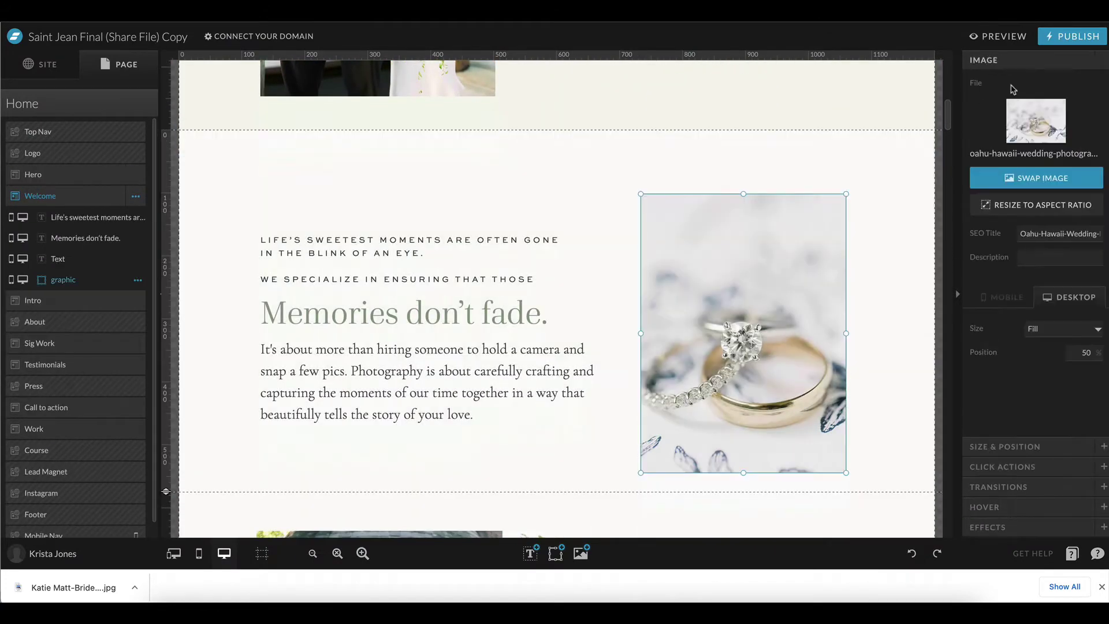
pyautogui.click(1029, 121)
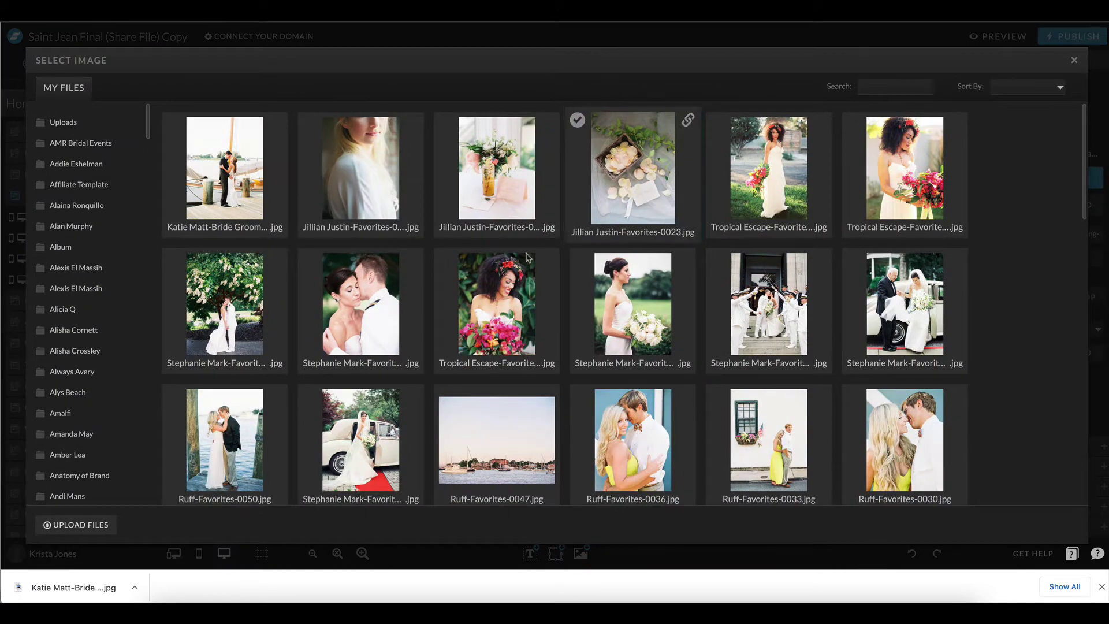
pyautogui.scroll(-5, 526, 258)
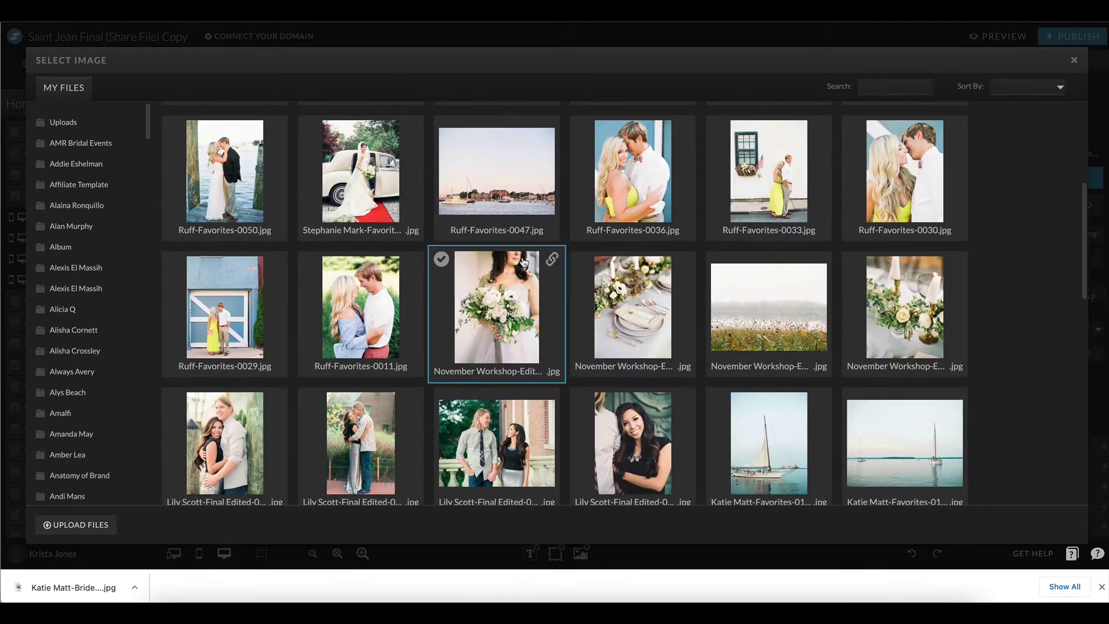
pyautogui.scroll(-2, 524, 263)
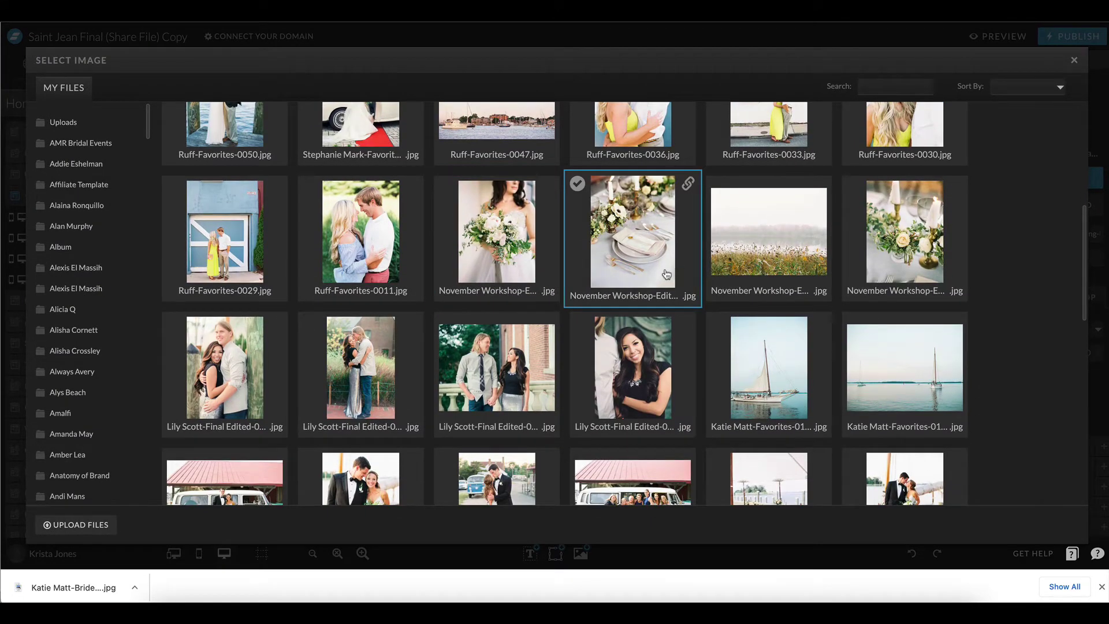
pyautogui.scroll(-7, 667, 275)
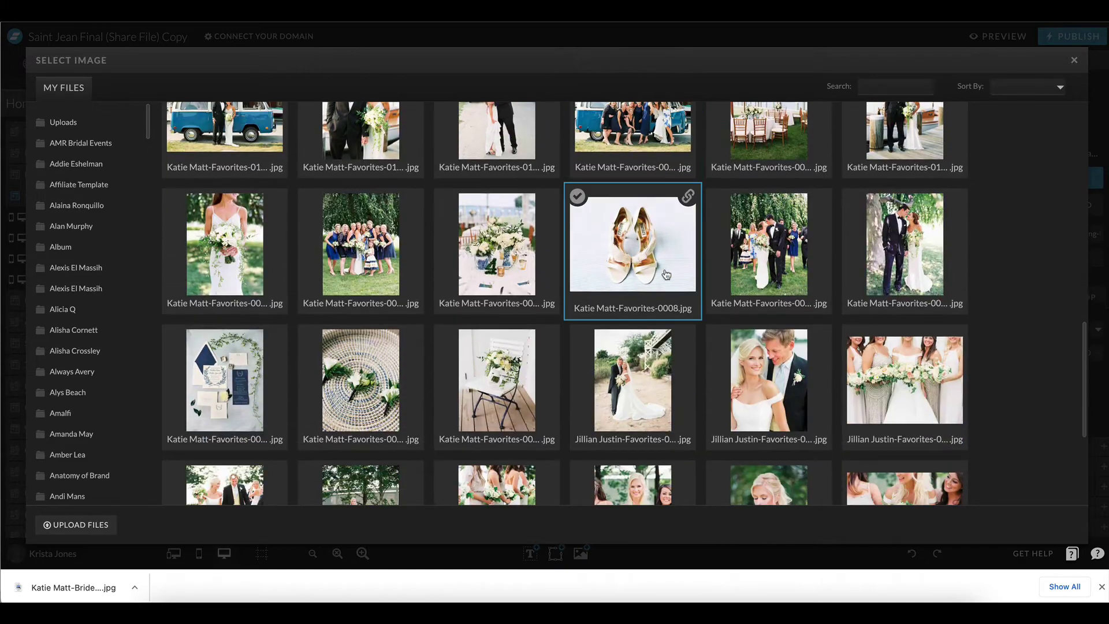
pyautogui.scroll(-1, 413, 251)
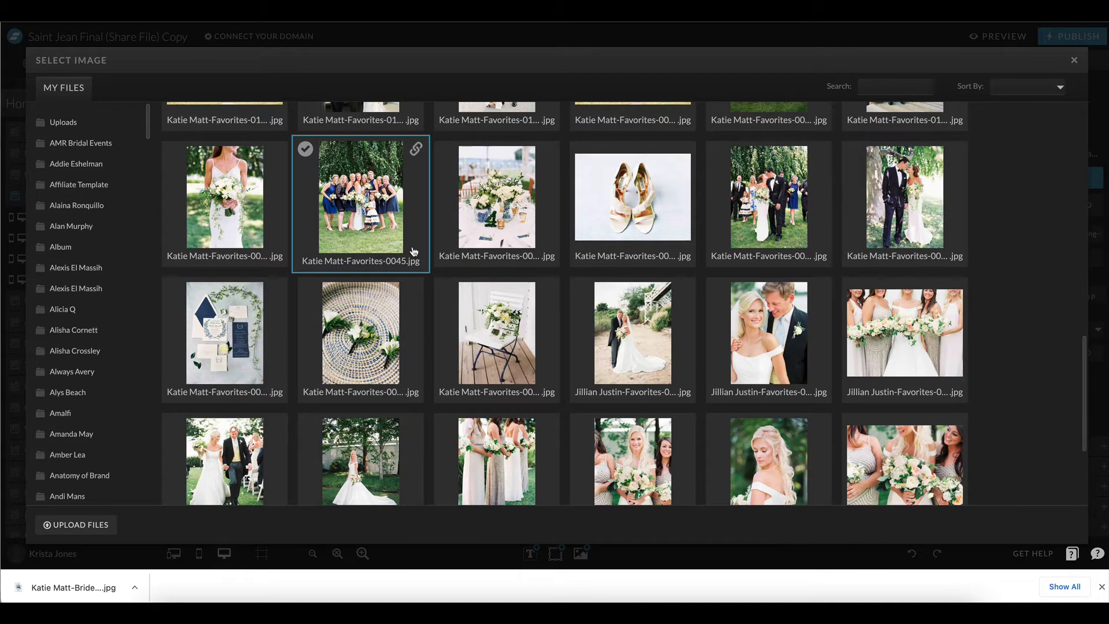
pyautogui.scroll(-3, 414, 252)
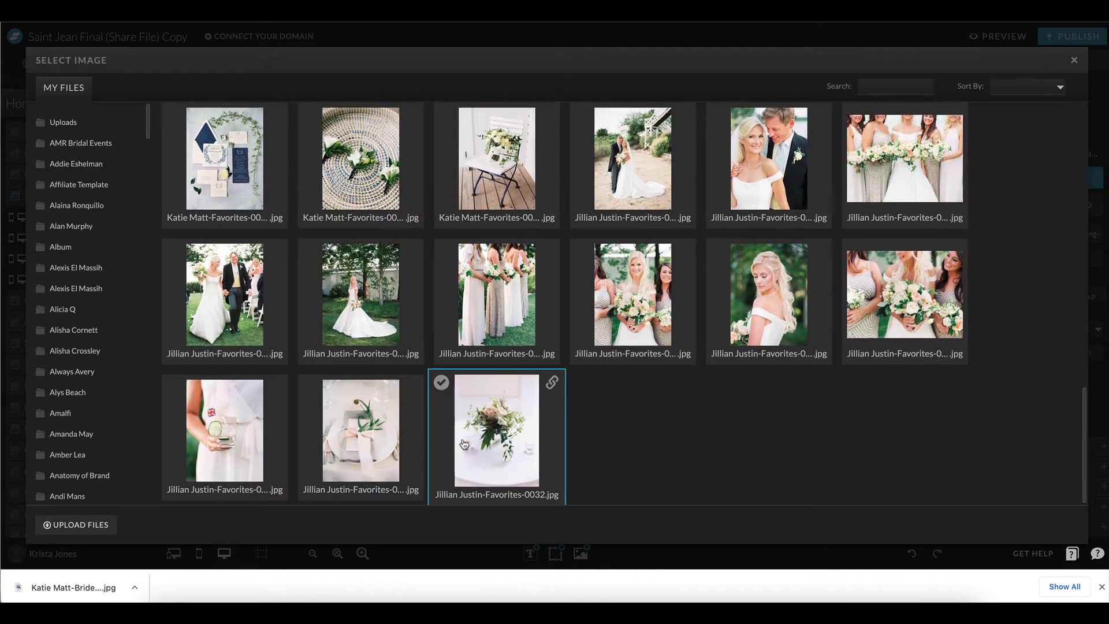
pyautogui.scroll(8, 401, 418)
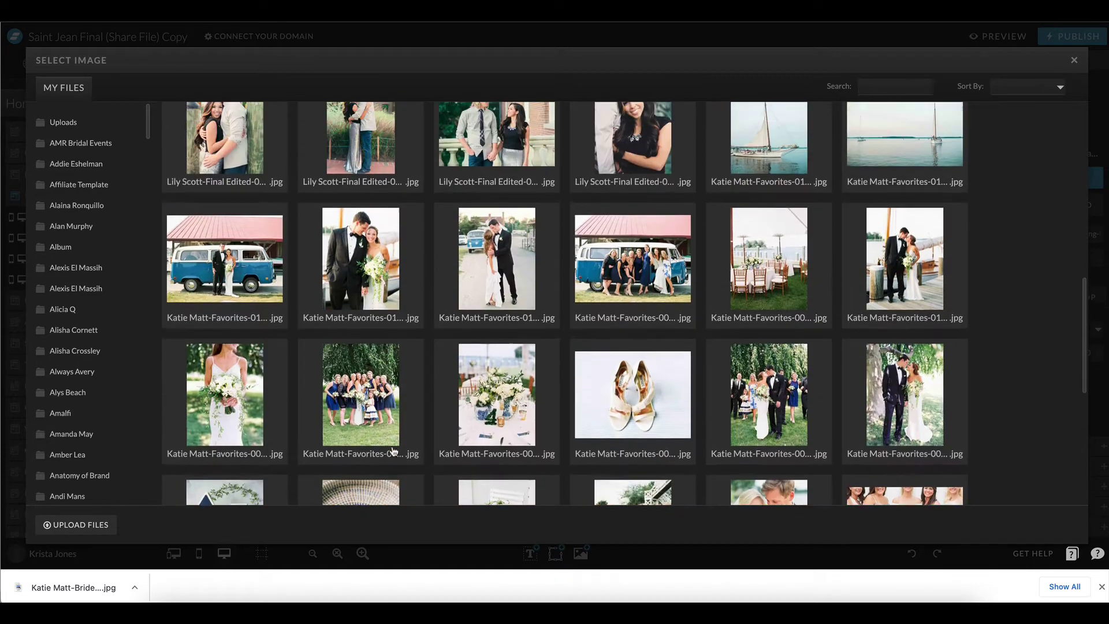
pyautogui.scroll(10, 401, 417)
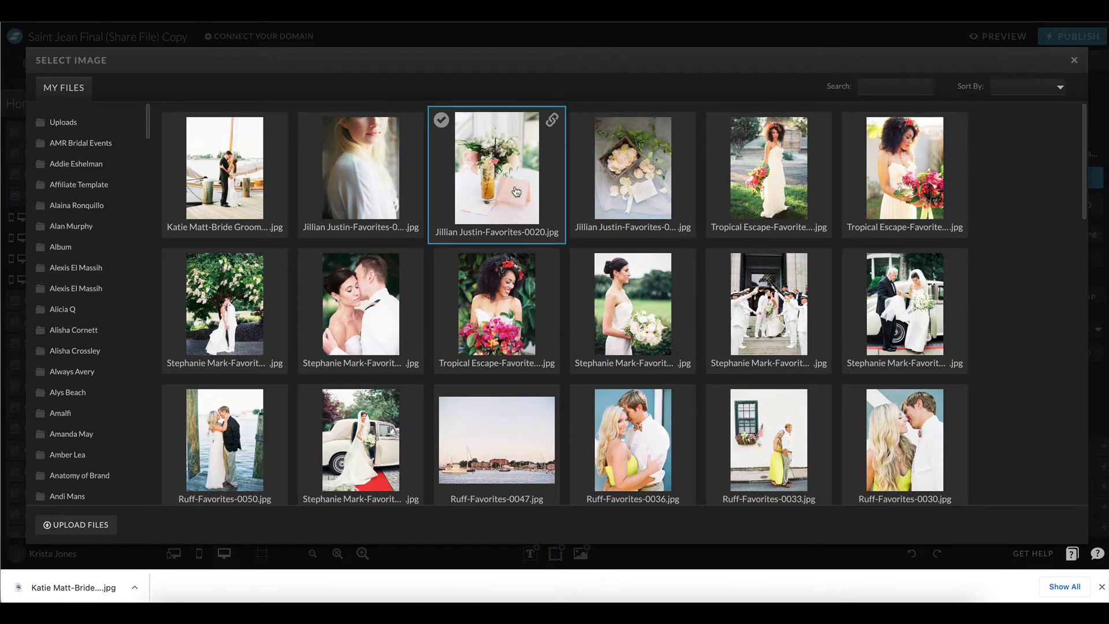
pyautogui.click(625, 194)
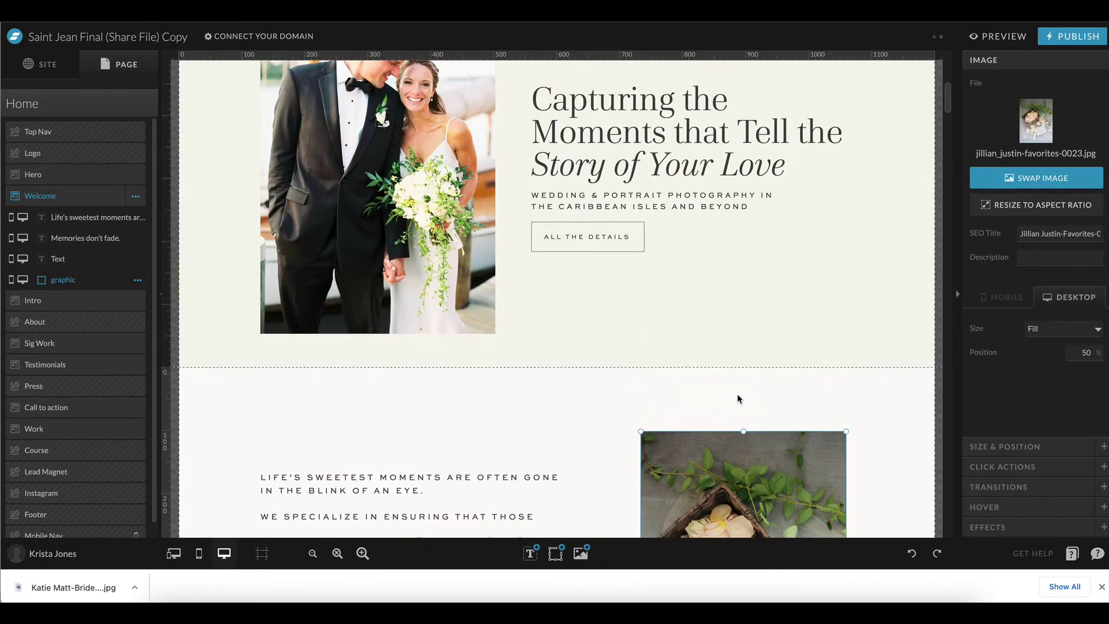
pyautogui.click(1048, 125)
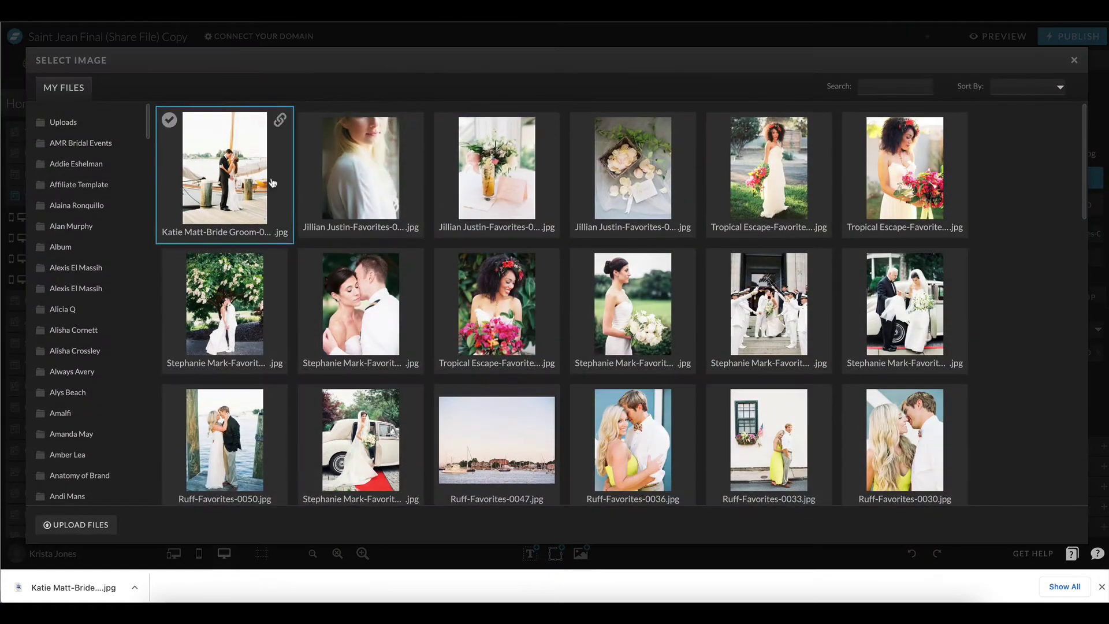
pyautogui.scroll(-2, 413, 189)
pyautogui.scroll(-5, 413, 190)
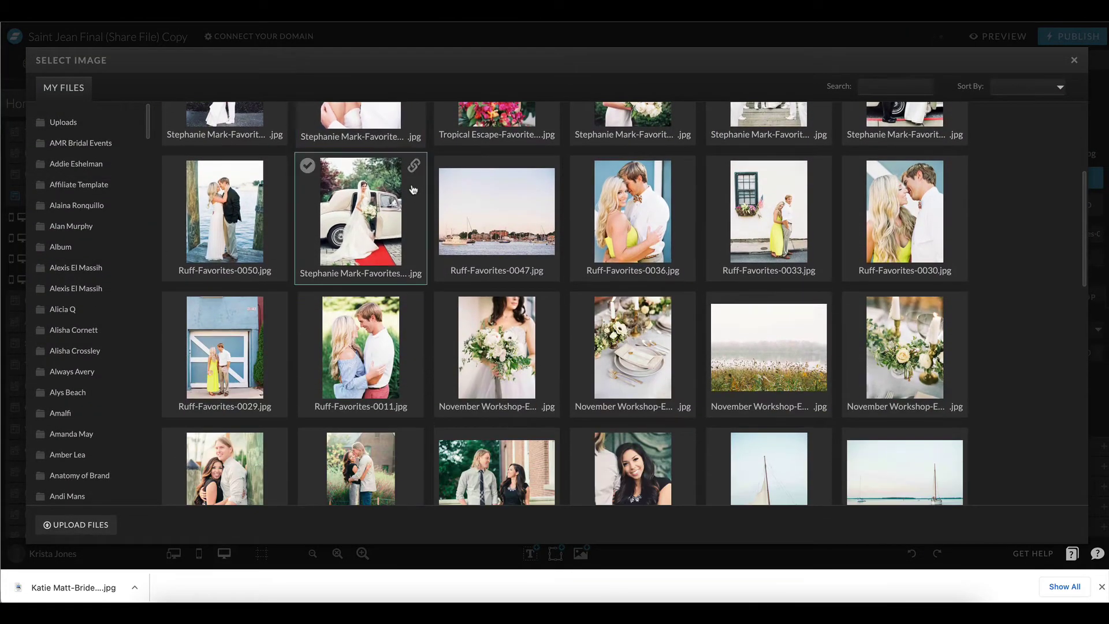
pyautogui.scroll(-1, 640, 174)
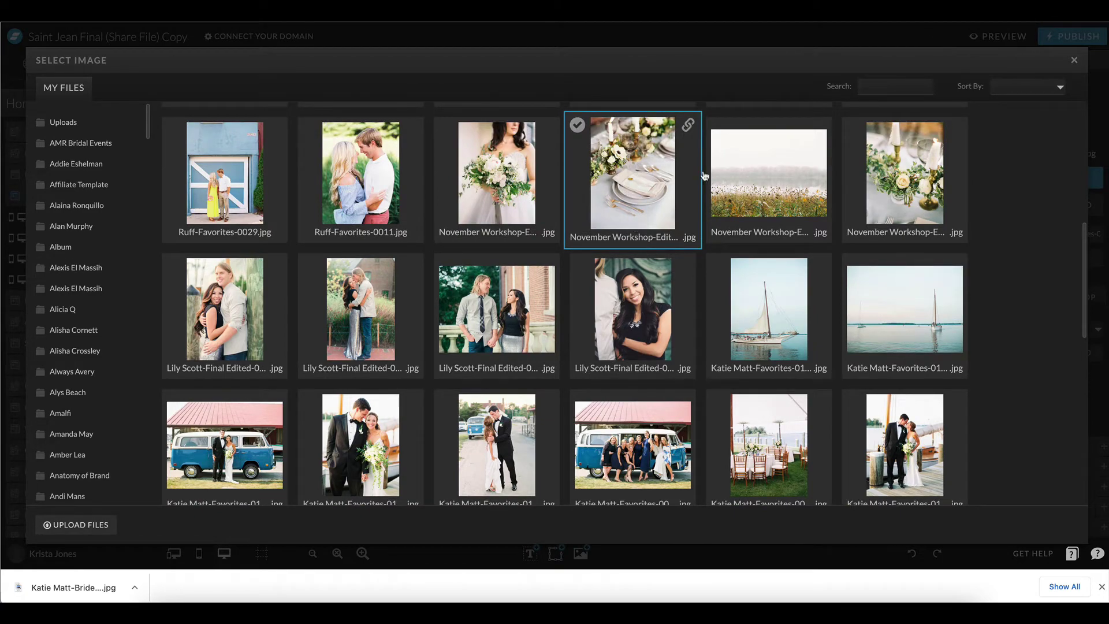
pyautogui.click(1074, 61)
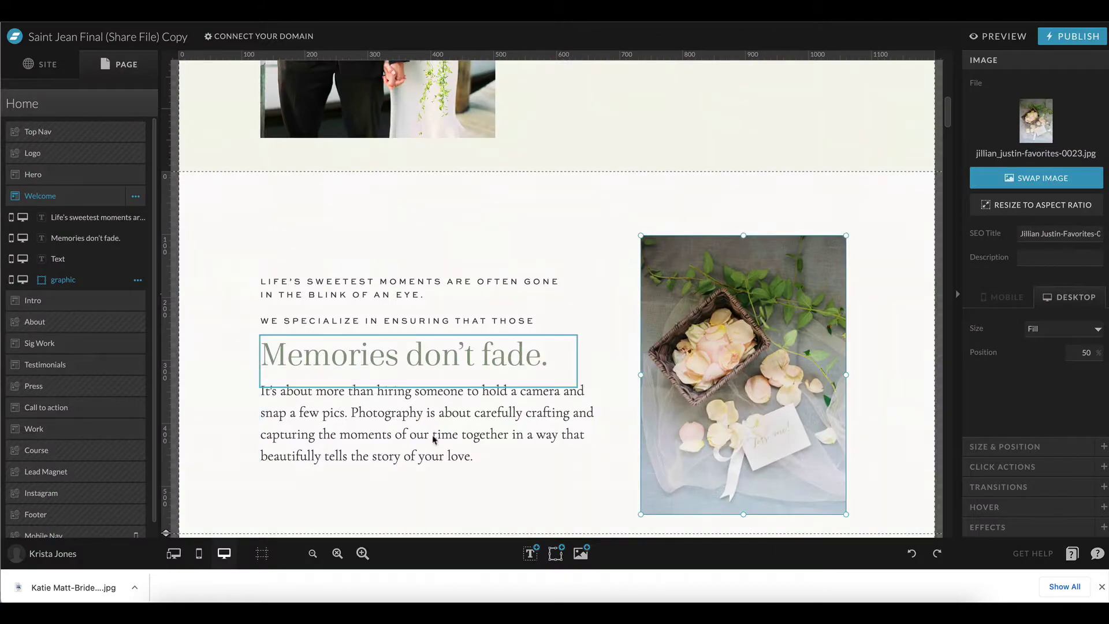
# - Swap the Welcome section's image for the photo numbered 0004 of a bouquet on a white folding chair
pyautogui.click(1049, 124)
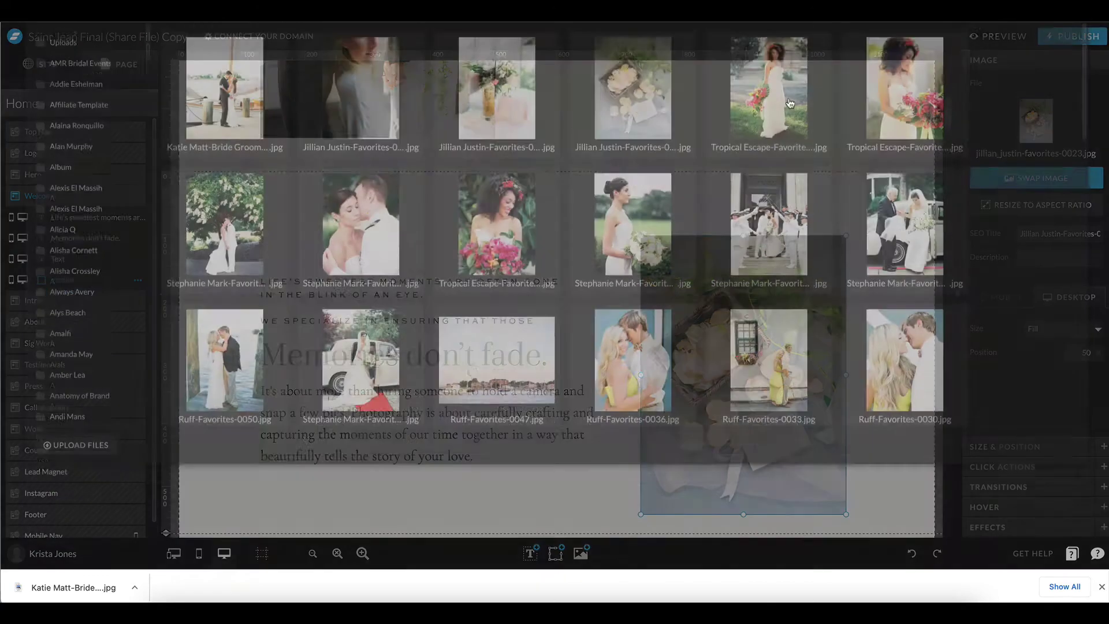
pyautogui.scroll(-5, 629, 347)
pyautogui.moveTo(638, 280)
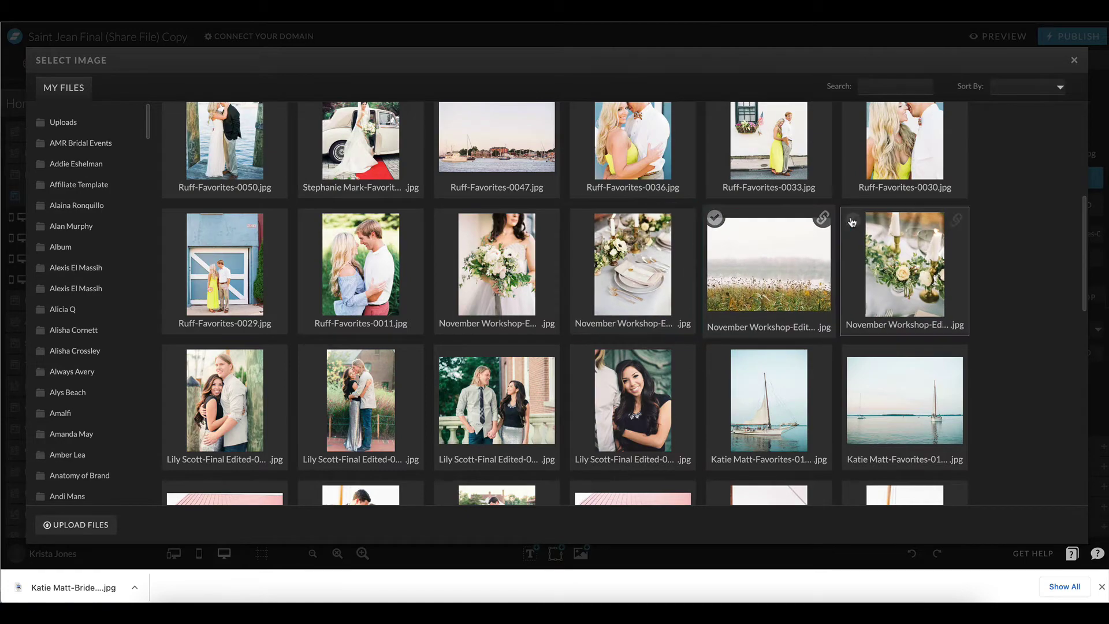
pyautogui.scroll(-3, 768, 277)
pyautogui.scroll(-2, 852, 225)
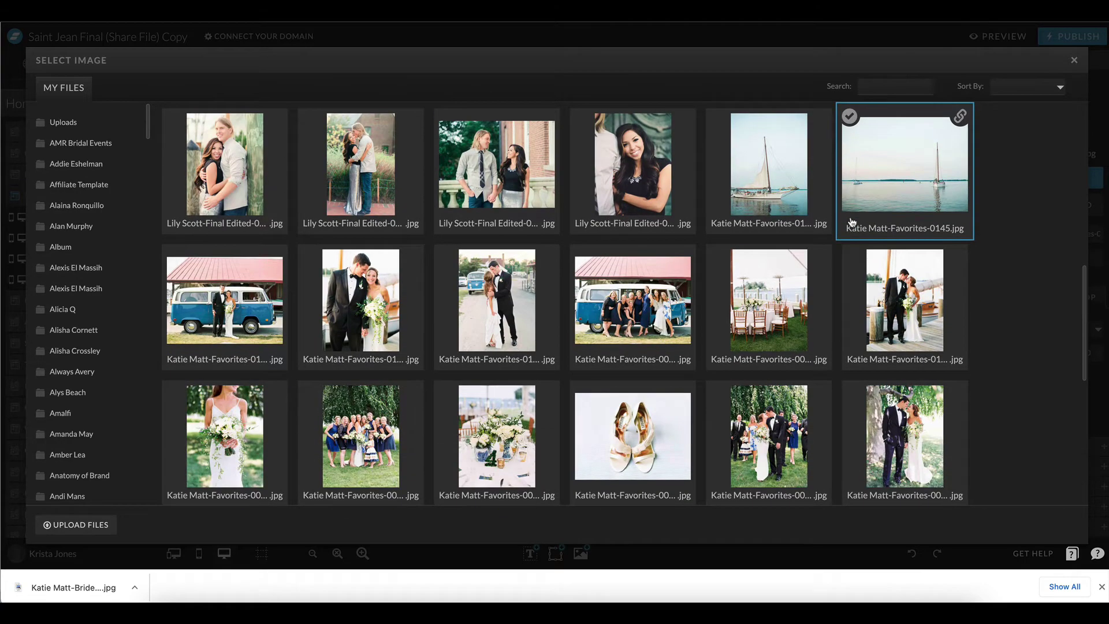
pyautogui.scroll(-4, 852, 222)
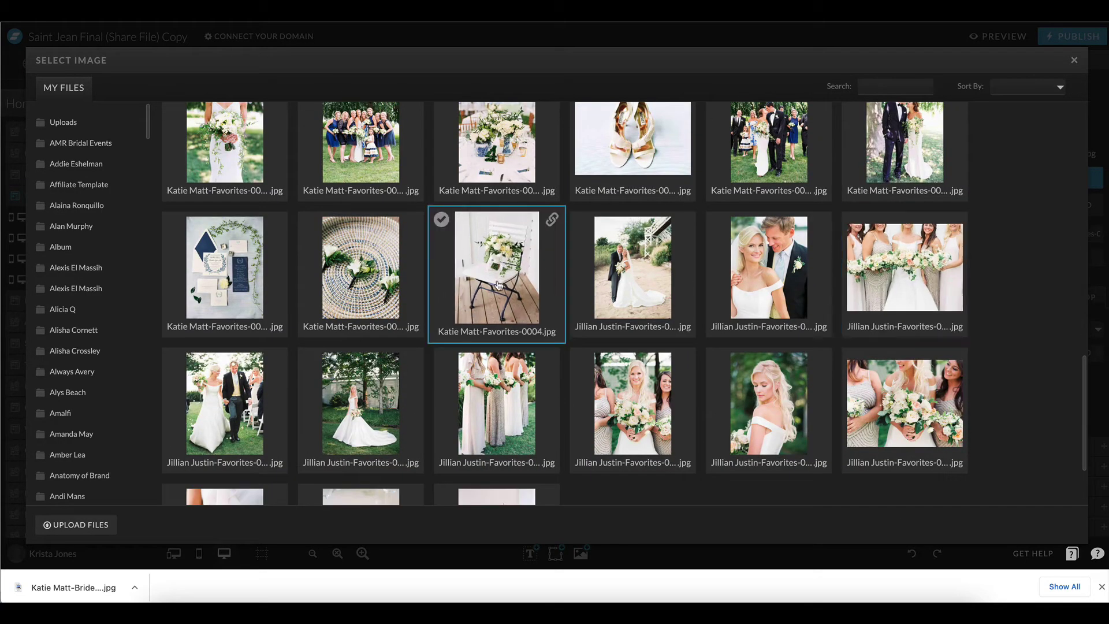
pyautogui.click(499, 284)
pyautogui.scroll(-3, 808, 274)
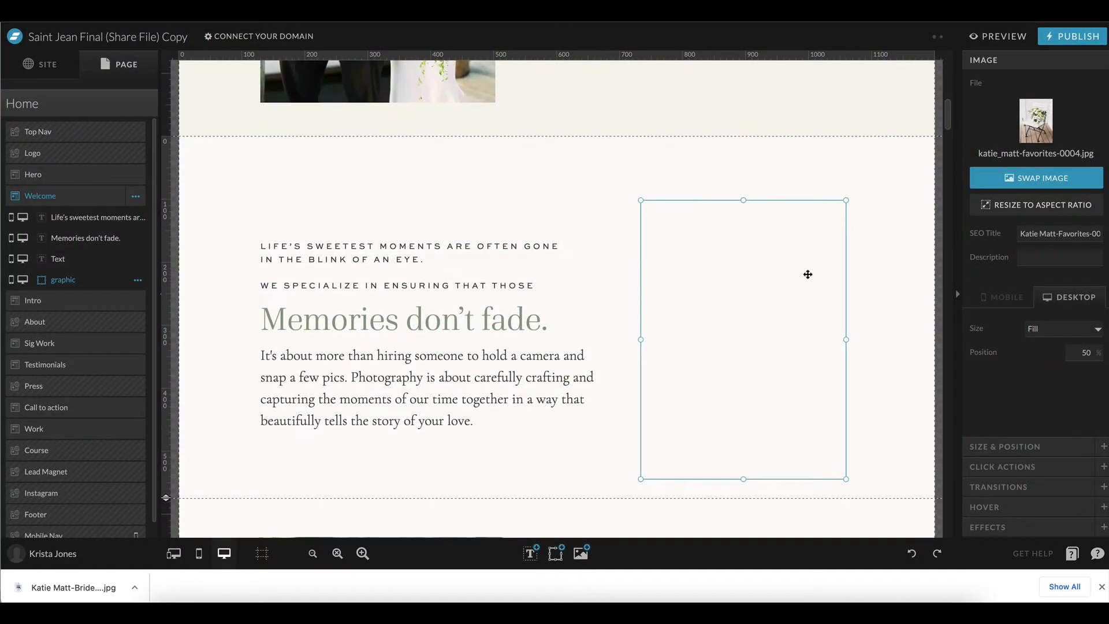
# - Swap the Intro section's wedding image for the photo numbered 0145 of a bride and groom on a sandy path, and review it with the sections above
pyautogui.scroll(-10, 836, 440)
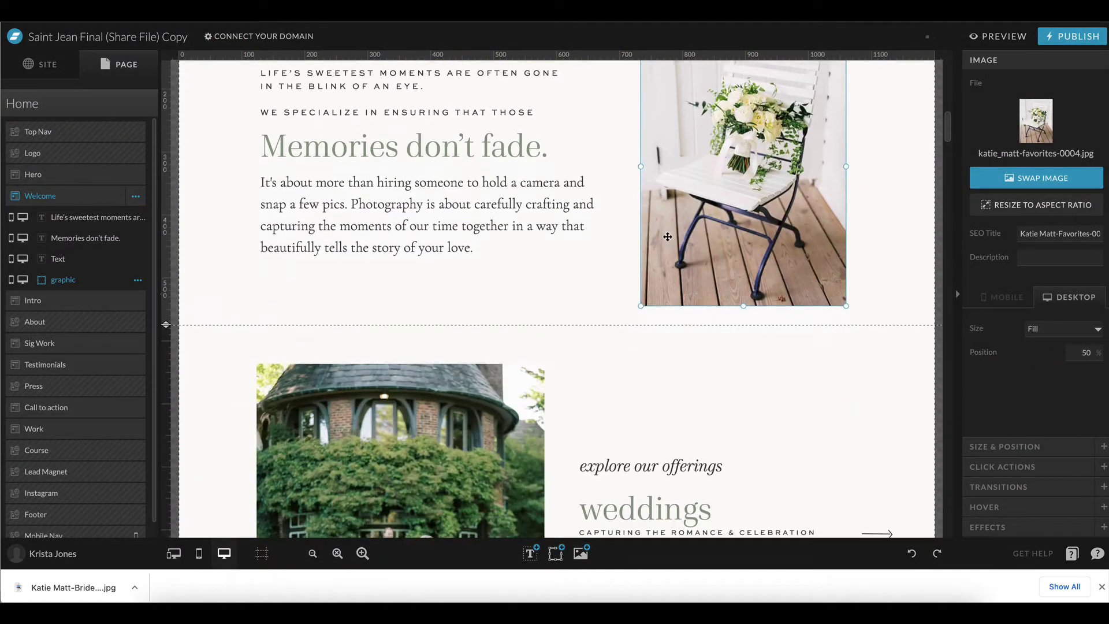
pyautogui.click(433, 394)
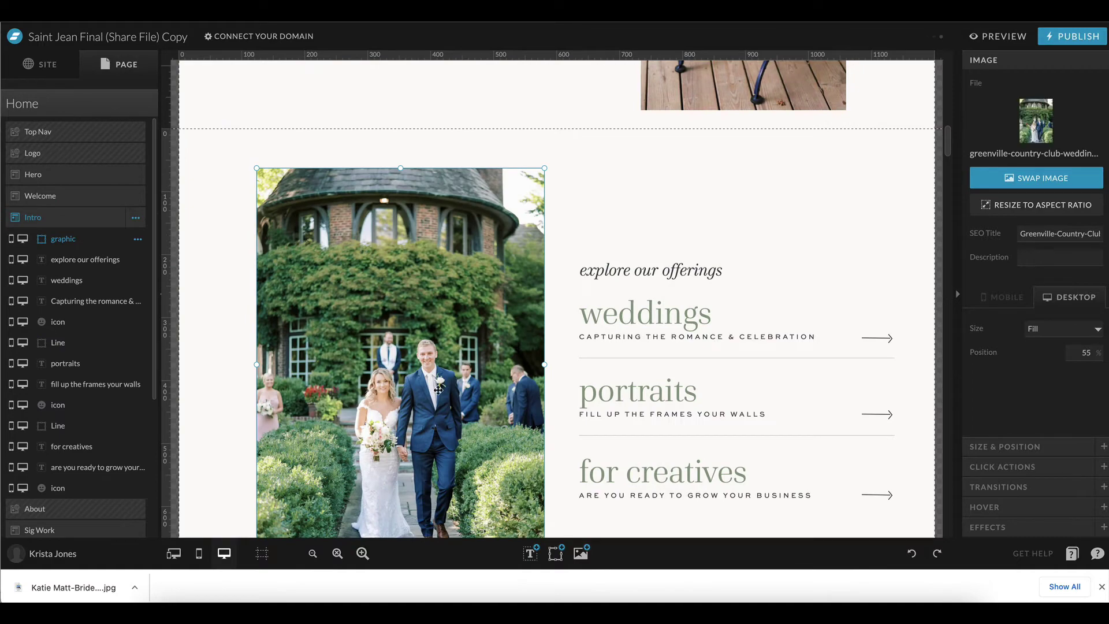
pyautogui.scroll(-2, 513, 204)
pyautogui.click(1037, 120)
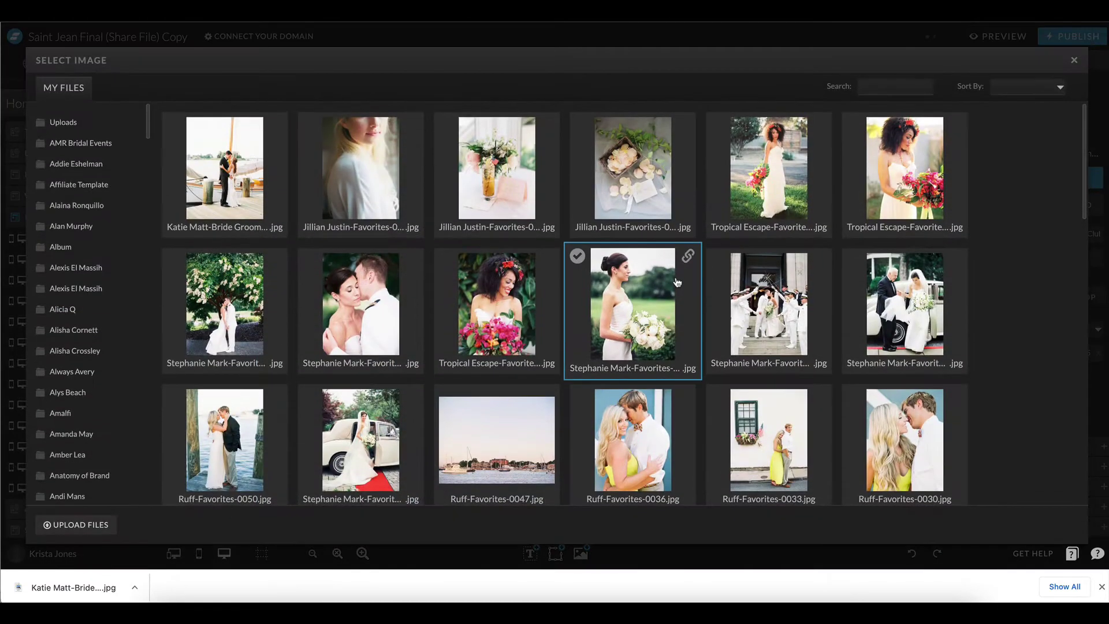
pyautogui.scroll(-1, 677, 282)
pyautogui.scroll(-2, 677, 282)
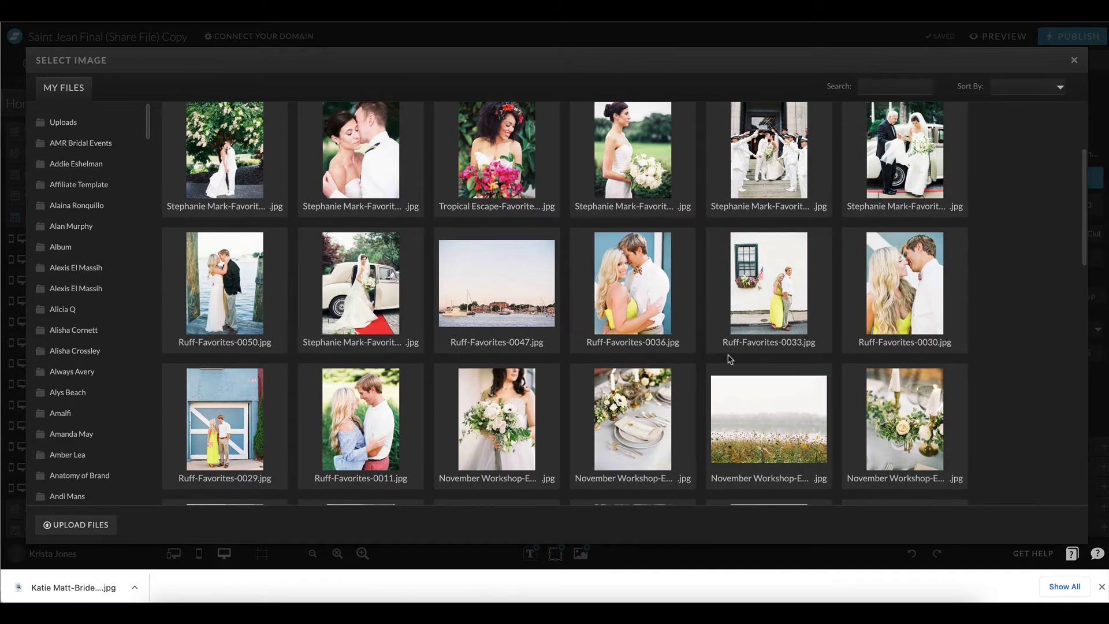
pyautogui.scroll(-5, 726, 368)
pyautogui.scroll(-4, 729, 359)
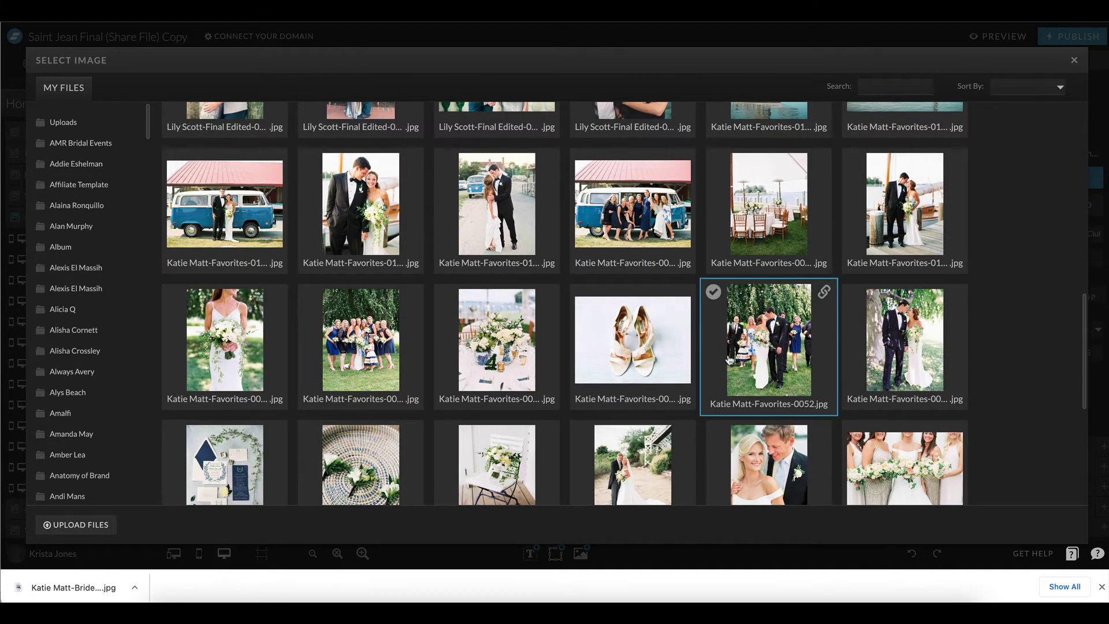
pyautogui.scroll(-5, 729, 360)
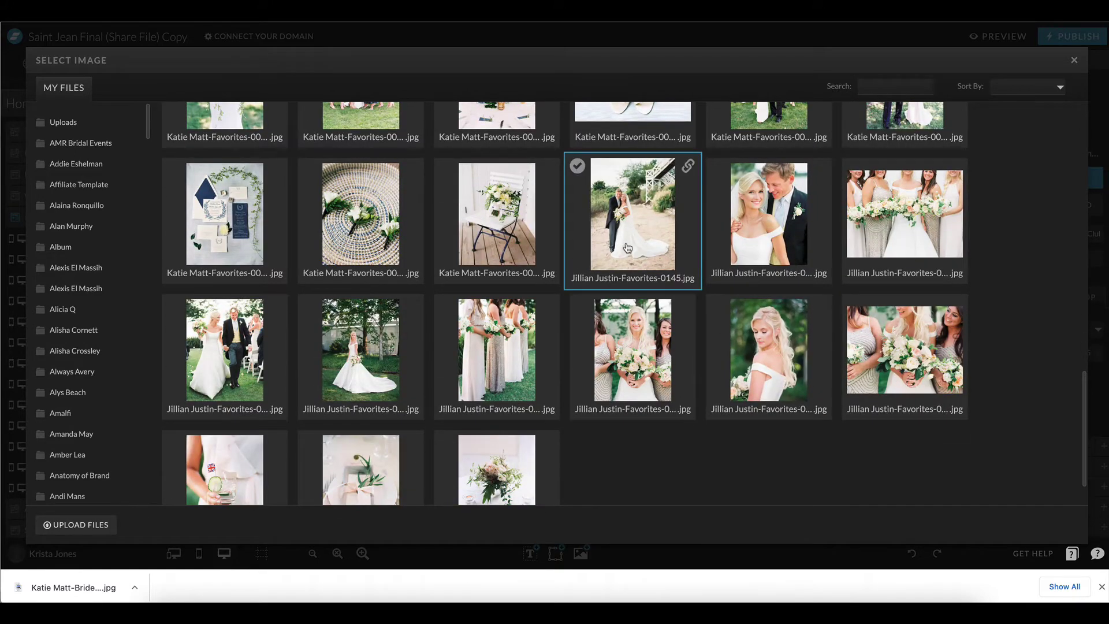
pyautogui.click(628, 248)
pyautogui.scroll(4, 572, 403)
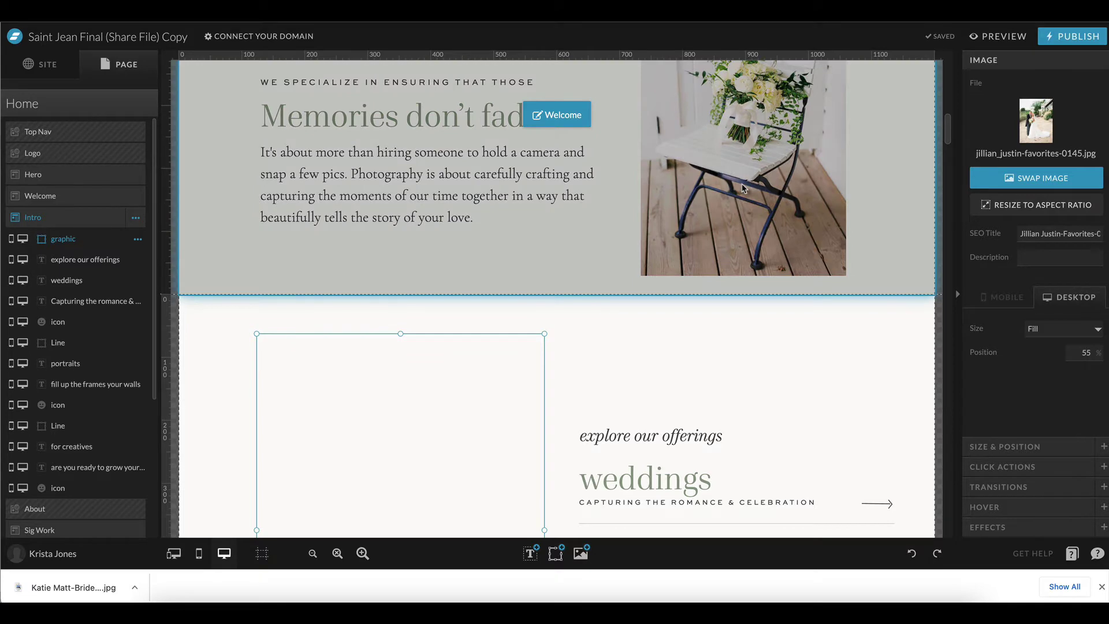
pyautogui.scroll(8, 744, 188)
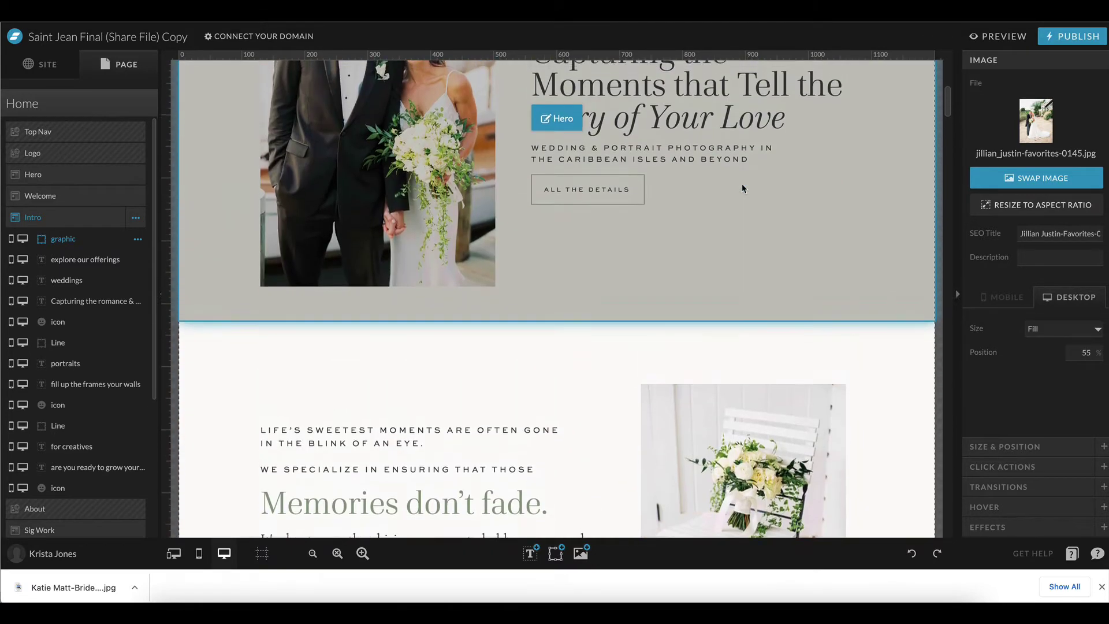
# - Swap the Intro section's wedding image for the photo numbered 0133 of a couple under a flowering tree, and review it beneath the Welcome section
pyautogui.click(443, 125)
pyautogui.scroll(-10, 709, 239)
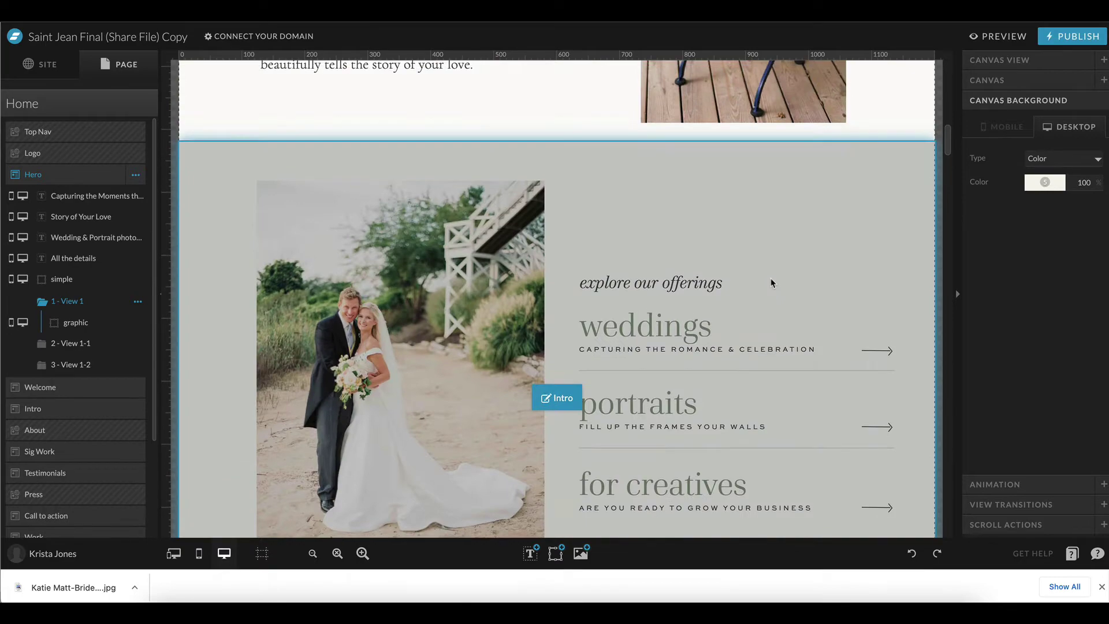
pyautogui.click(452, 337)
pyautogui.scroll(2, 452, 337)
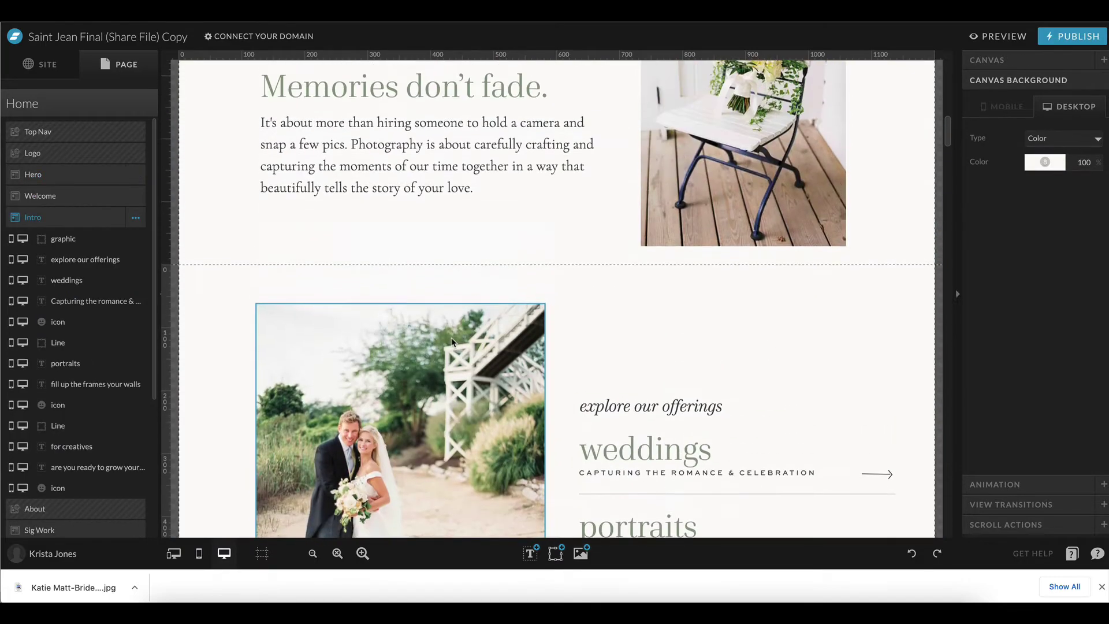
pyautogui.scroll(-3, 452, 337)
pyautogui.click(452, 337)
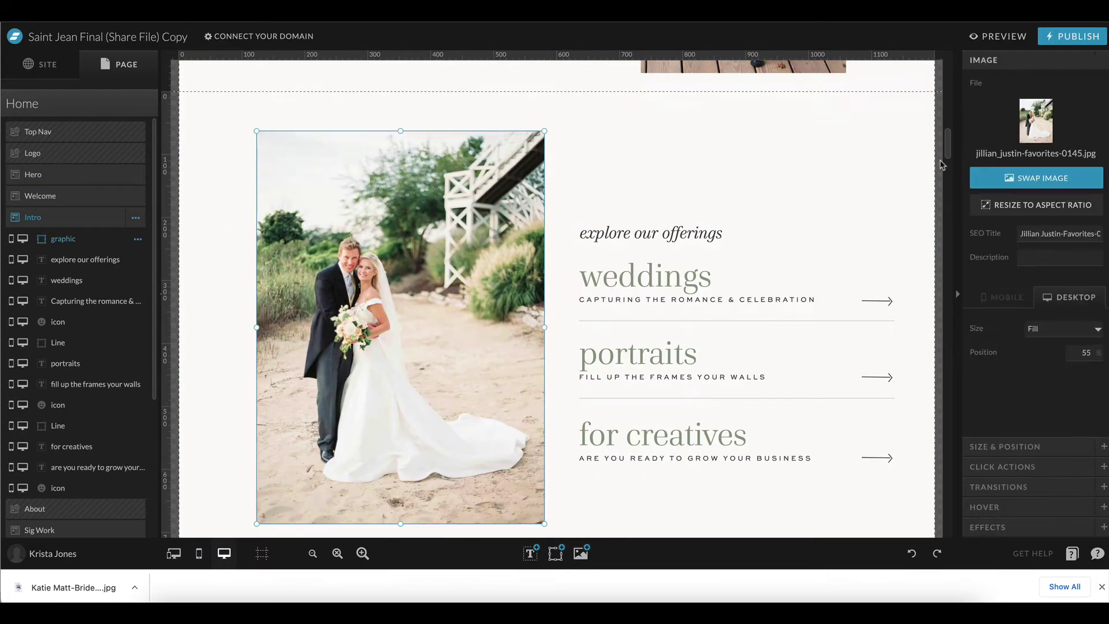
pyautogui.click(1039, 128)
pyautogui.scroll(-3, 706, 289)
pyautogui.click(196, 174)
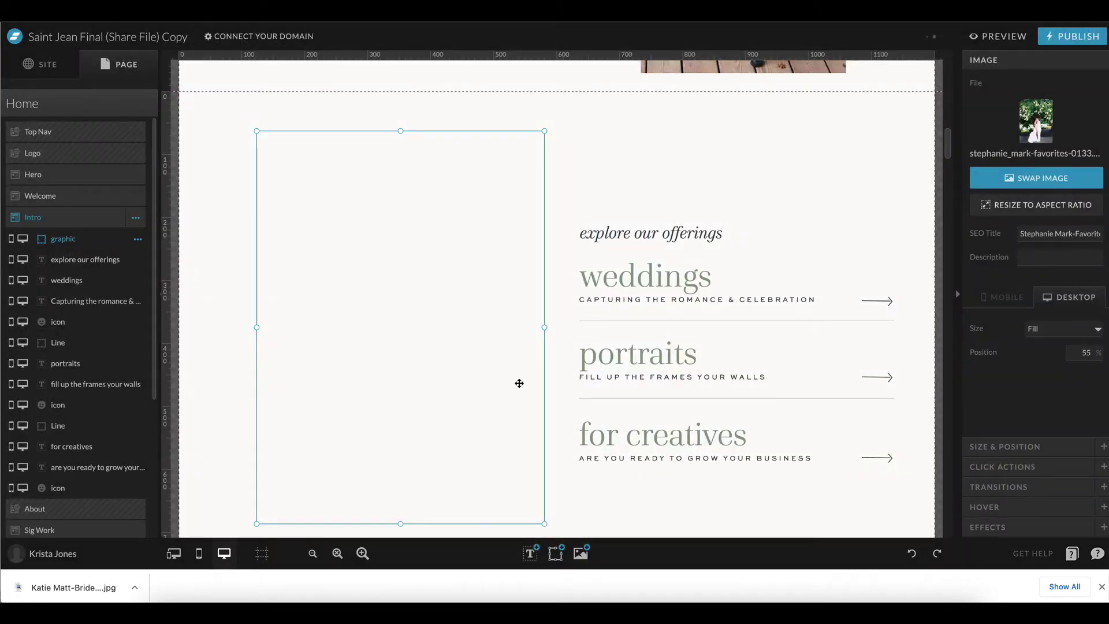
pyautogui.scroll(4, 520, 382)
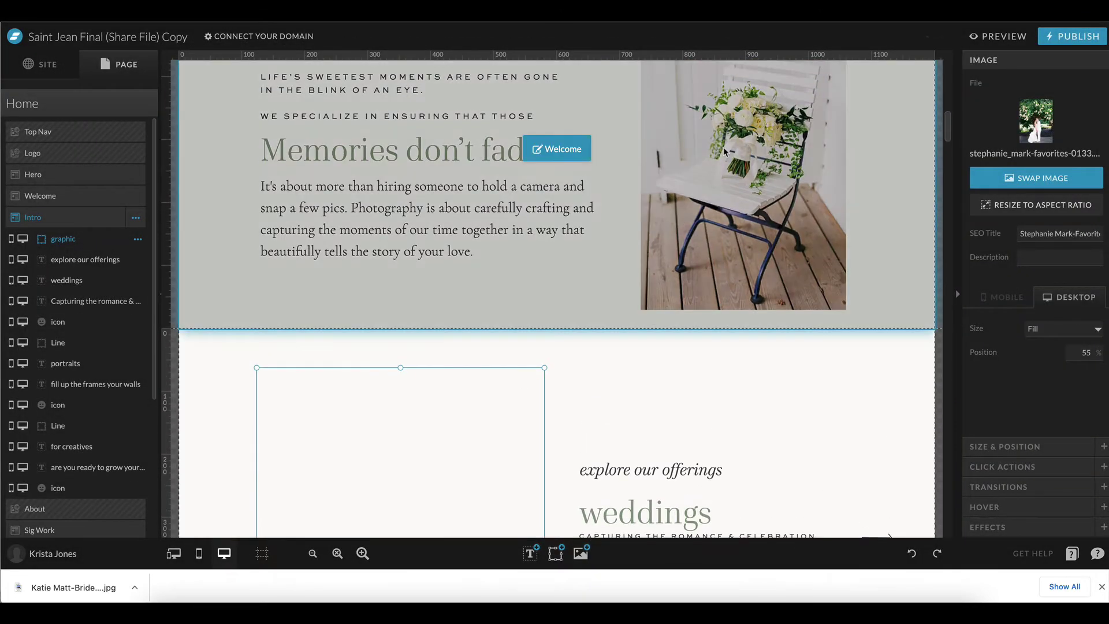
pyautogui.click(725, 152)
pyautogui.scroll(-5, 442, 88)
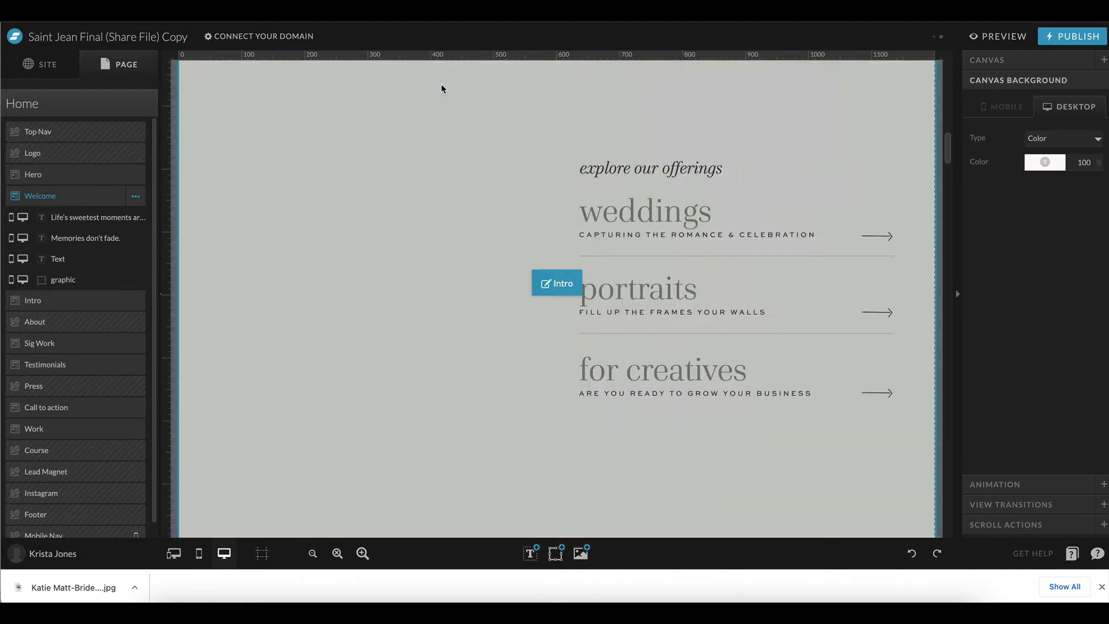
pyautogui.click(466, 203)
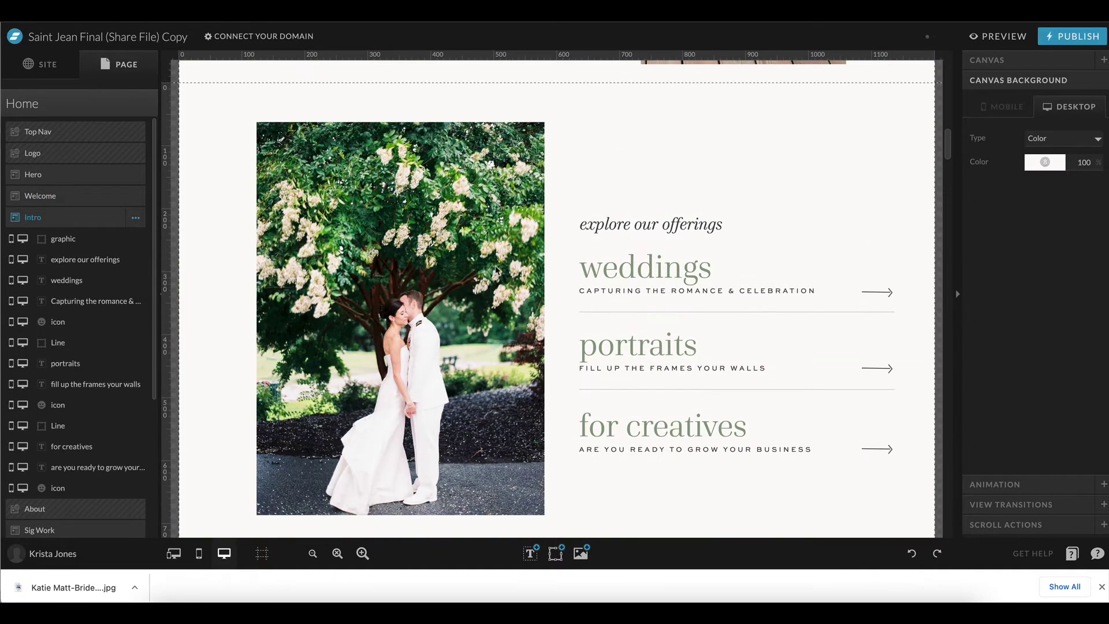
# - Open the About site canvas below the Intro section for editing
pyautogui.scroll(-7, 460, 206)
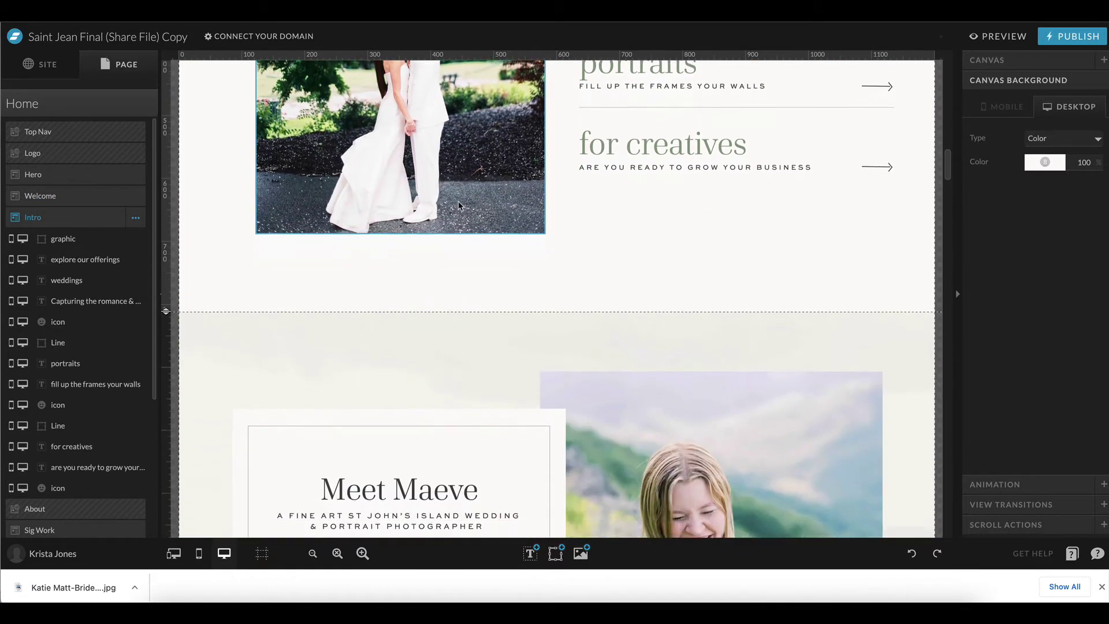
pyautogui.scroll(-3, 467, 283)
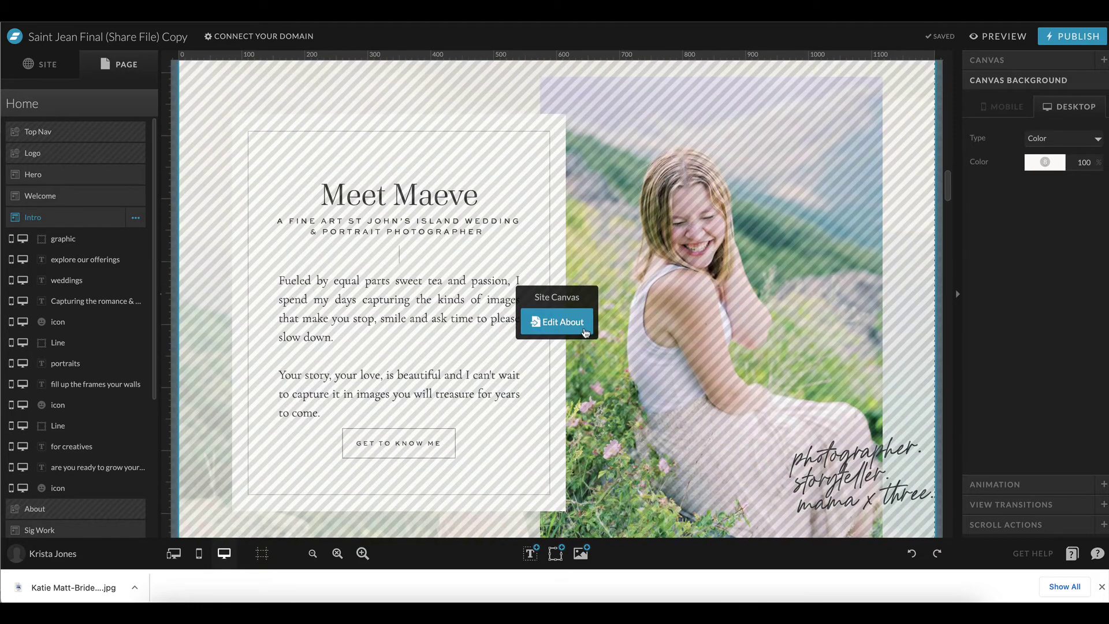
pyautogui.click(583, 330)
# - Try the photo numbered 0042 of a hand holding a cucumber drink in place of the About section's portrait
pyautogui.click(725, 237)
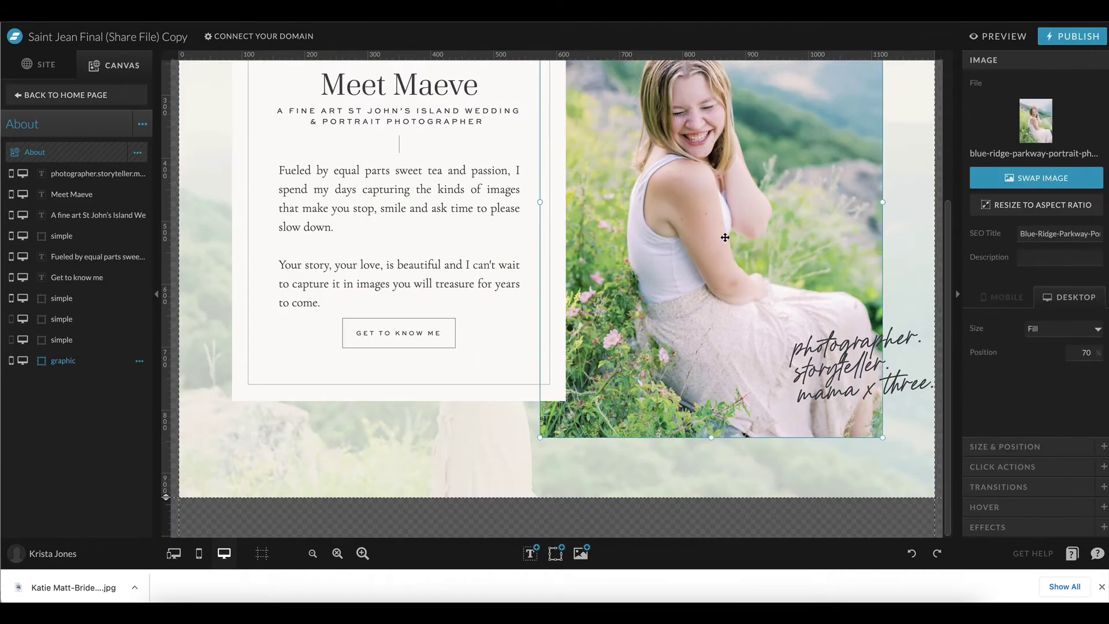
pyautogui.click(495, 436)
pyautogui.click(792, 203)
pyautogui.click(1015, 178)
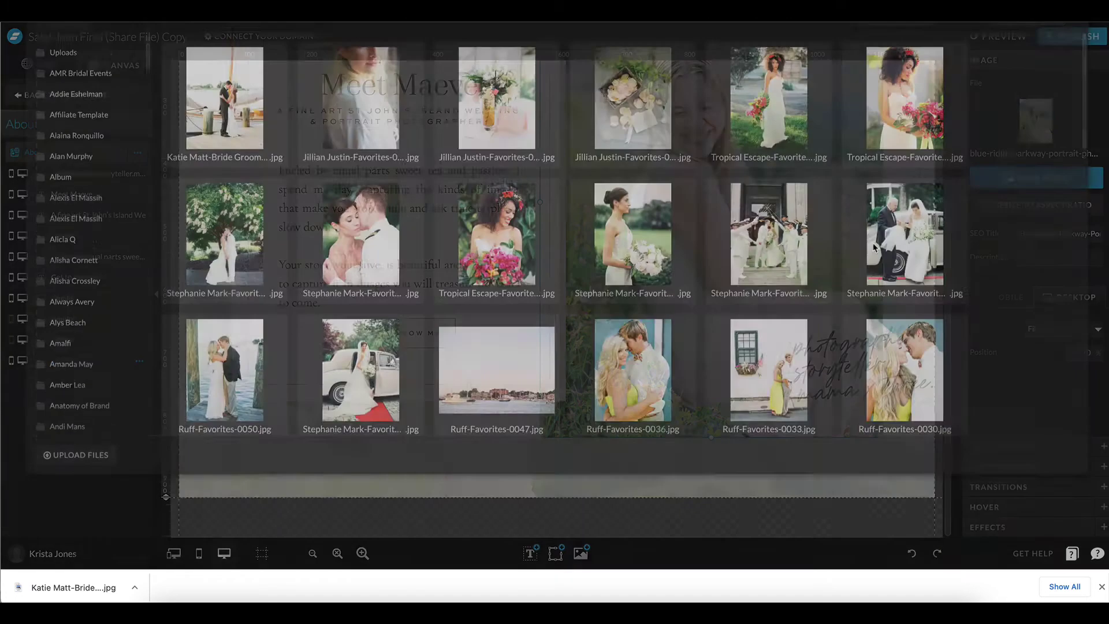
pyautogui.scroll(-1, 723, 352)
pyautogui.scroll(-7, 723, 352)
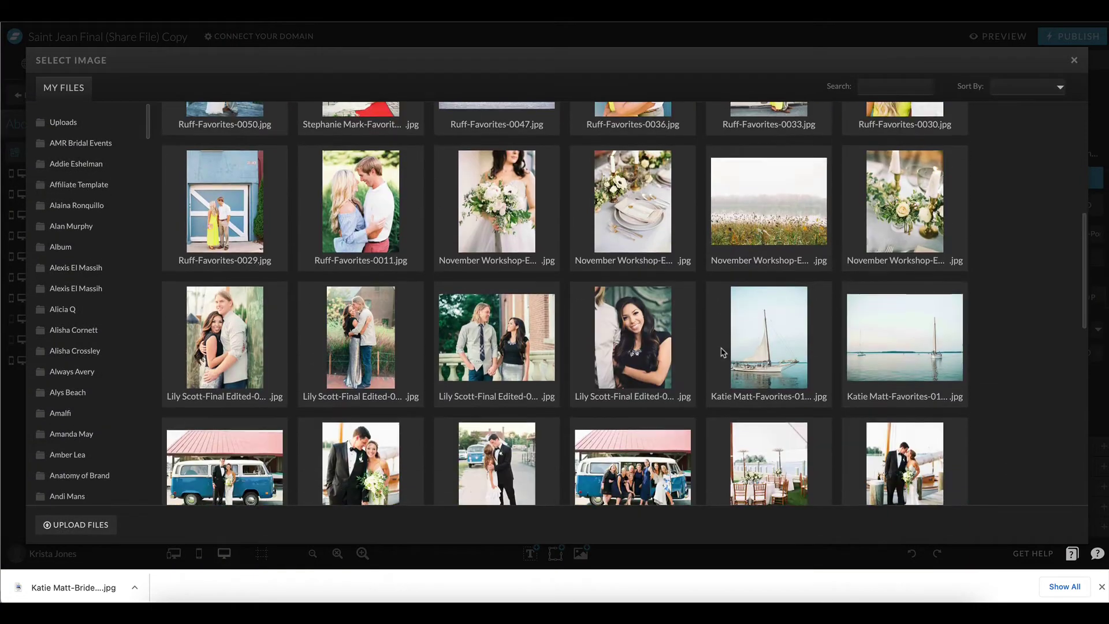
pyautogui.scroll(-8, 636, 323)
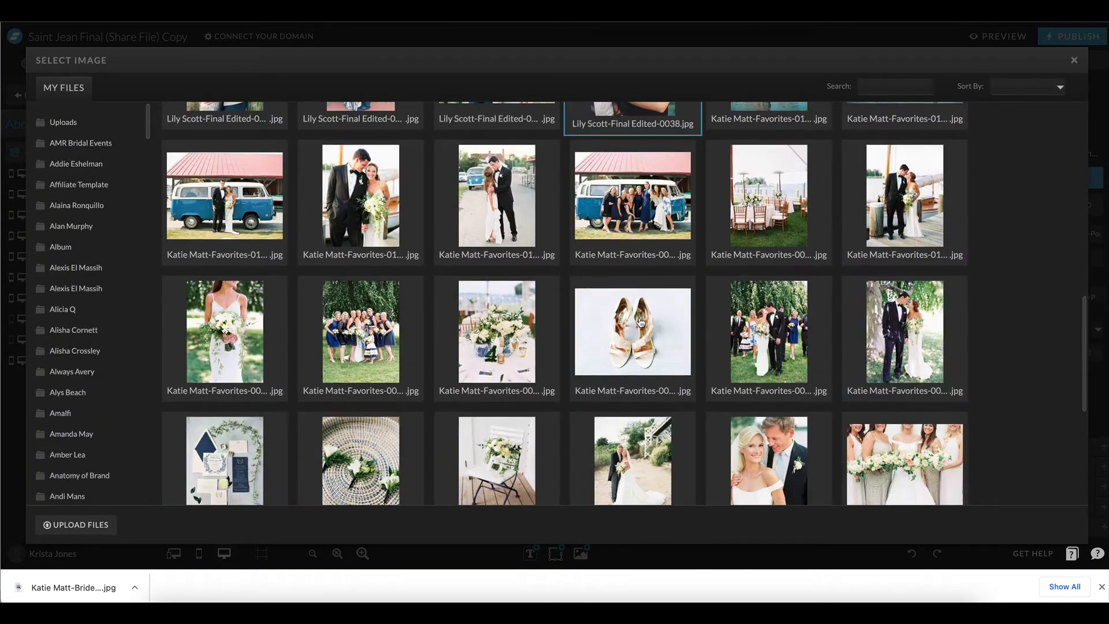
pyautogui.scroll(-3, 640, 322)
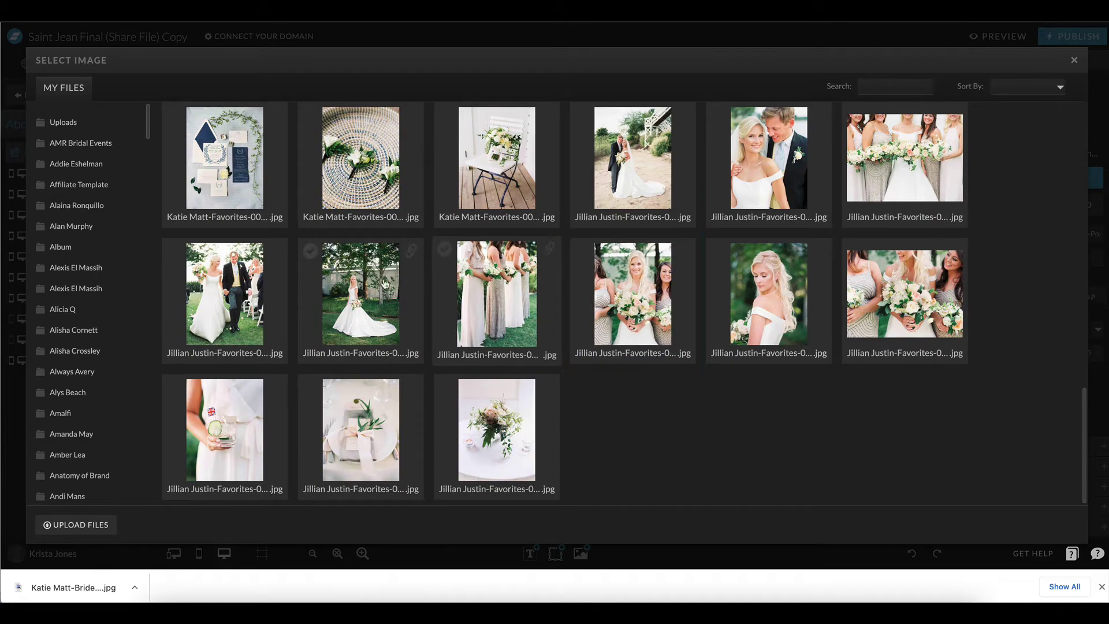
pyautogui.click(234, 444)
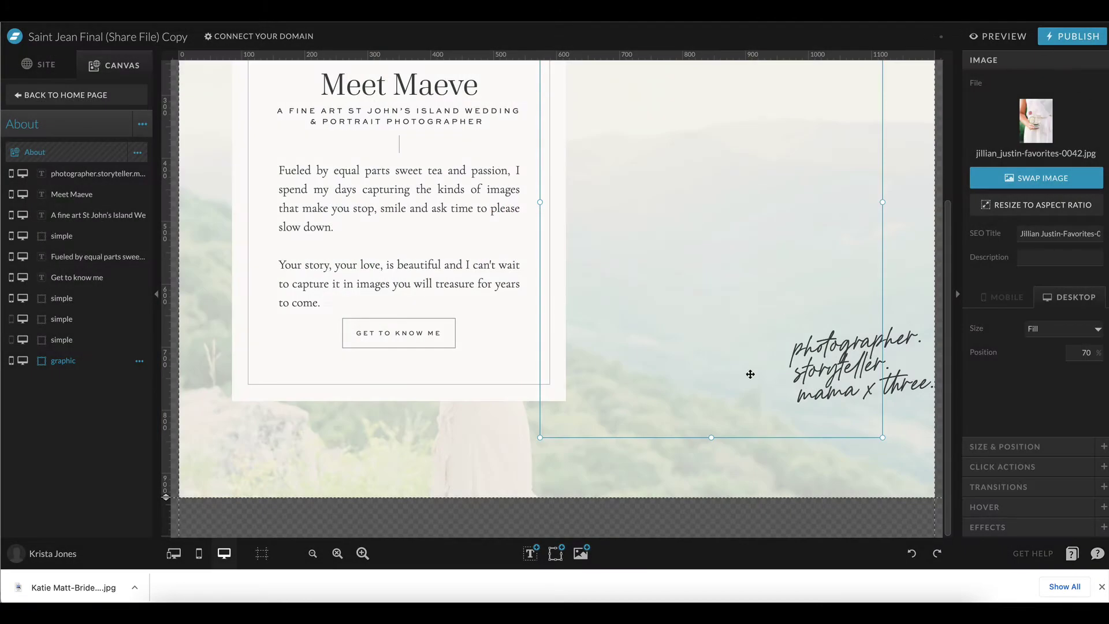
# - Replace the About canvas background image with the November Workshop photo of a misty flower field
pyautogui.click(865, 472)
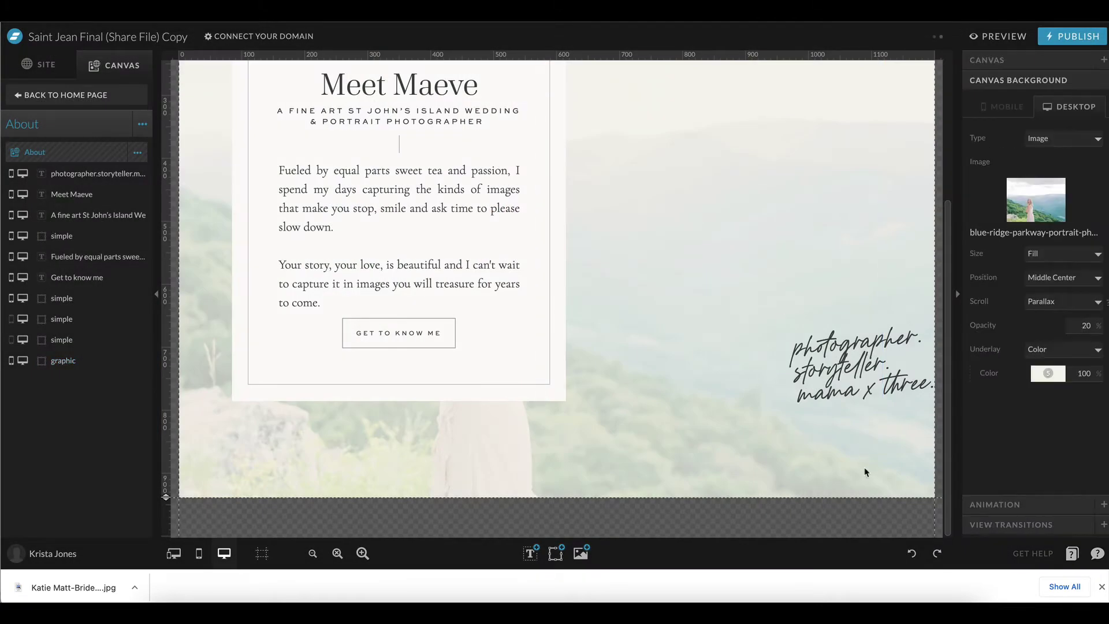
pyautogui.click(1026, 222)
pyautogui.scroll(-5, 763, 300)
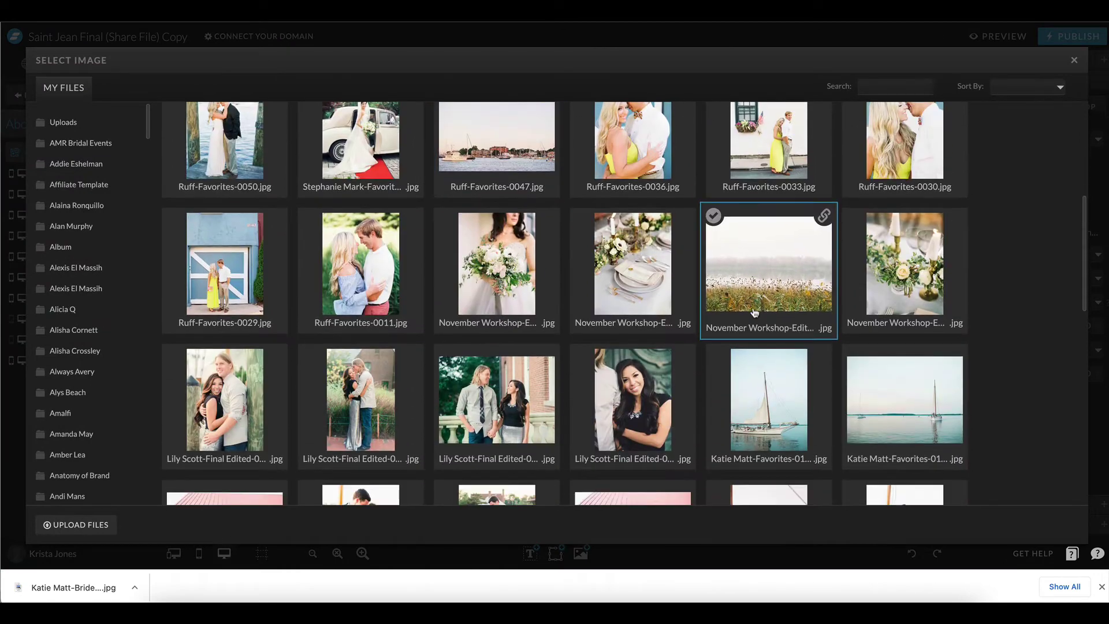
pyautogui.click(754, 312)
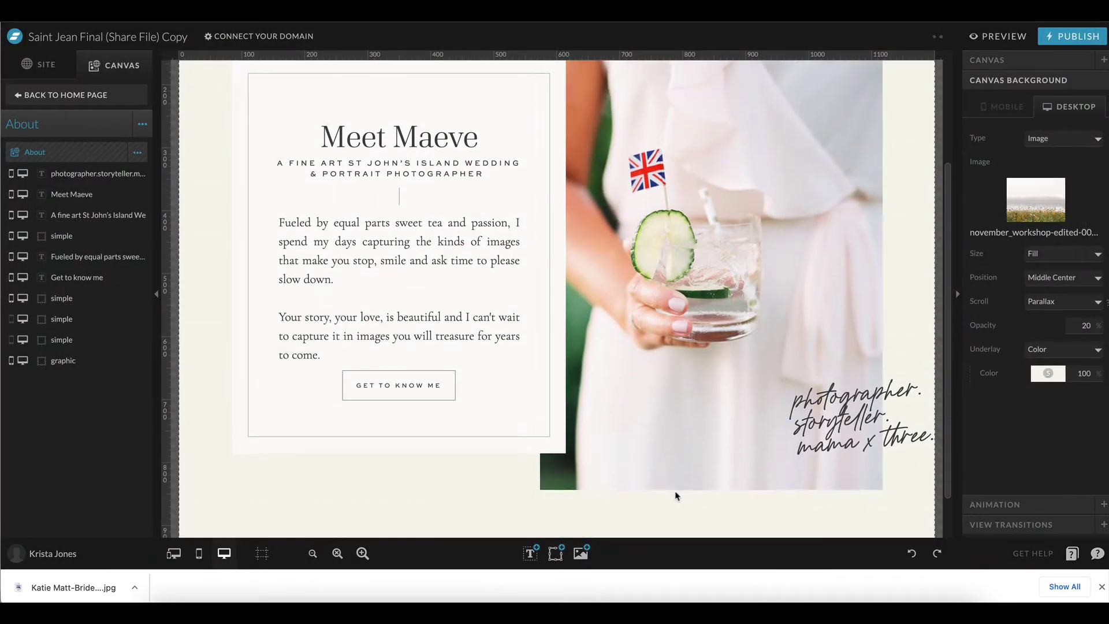
# - Swap the About section's image for the November Workshop photo of a bride holding a bouquet, review the section and return to the Home page
pyautogui.click(677, 496)
pyautogui.click(1036, 121)
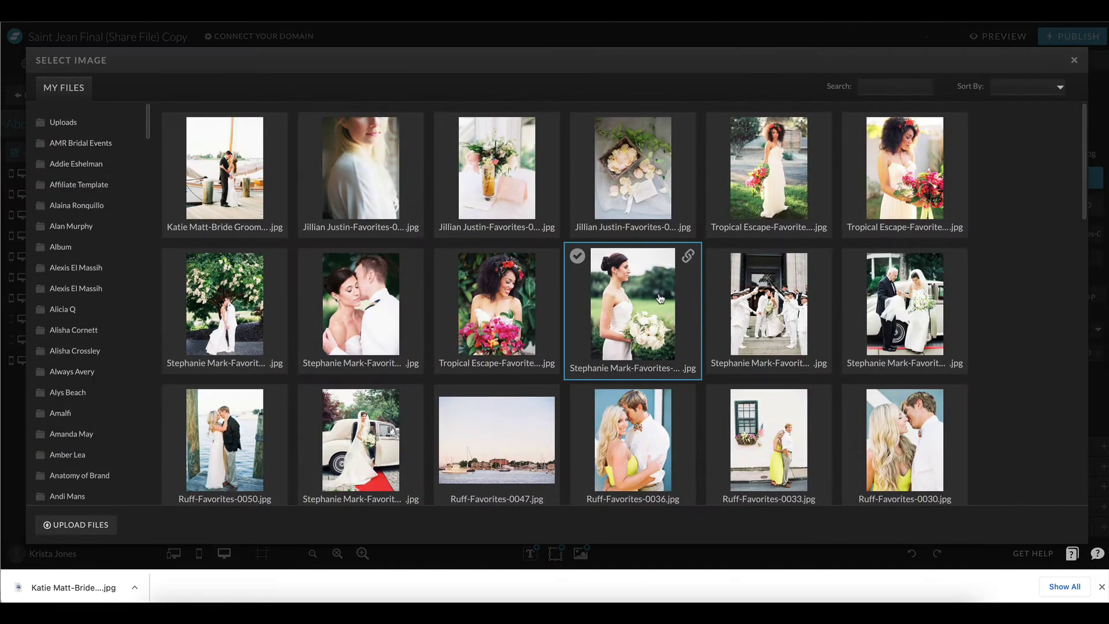
pyautogui.scroll(-5, 661, 298)
pyautogui.click(661, 298)
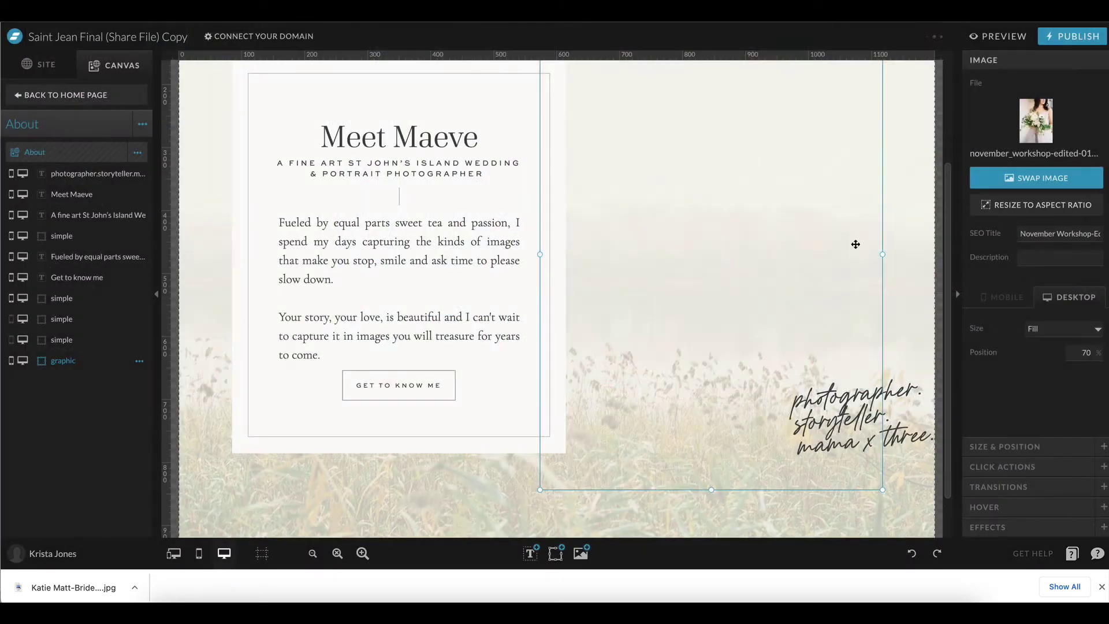
pyautogui.scroll(-2, 856, 244)
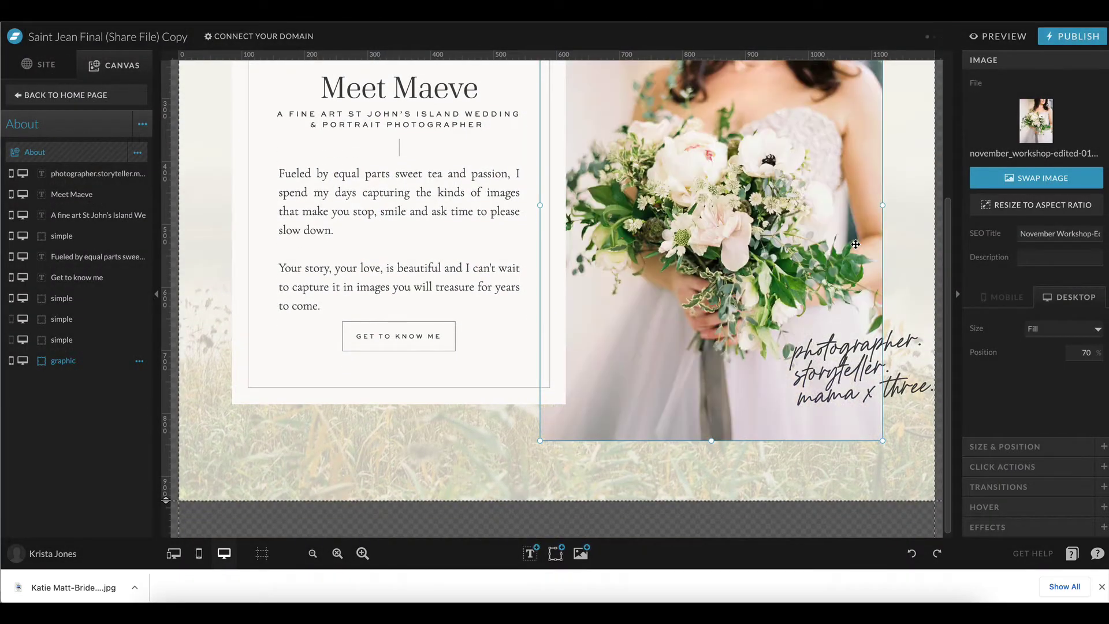
pyautogui.scroll(4, 856, 245)
pyautogui.scroll(-2, 855, 244)
pyautogui.click(390, 520)
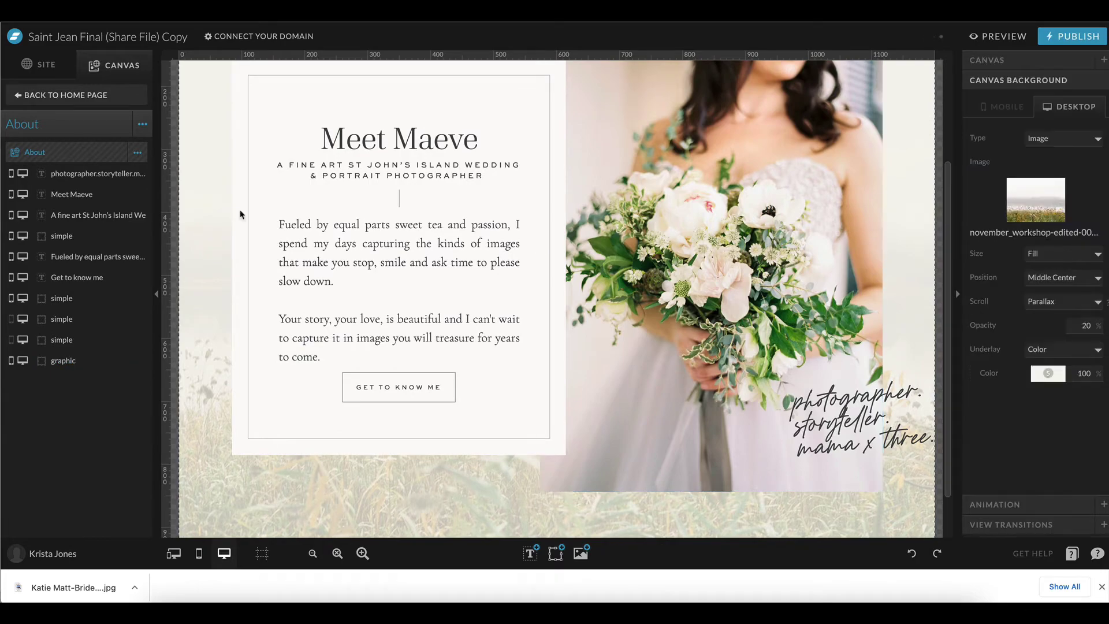
pyautogui.click(131, 96)
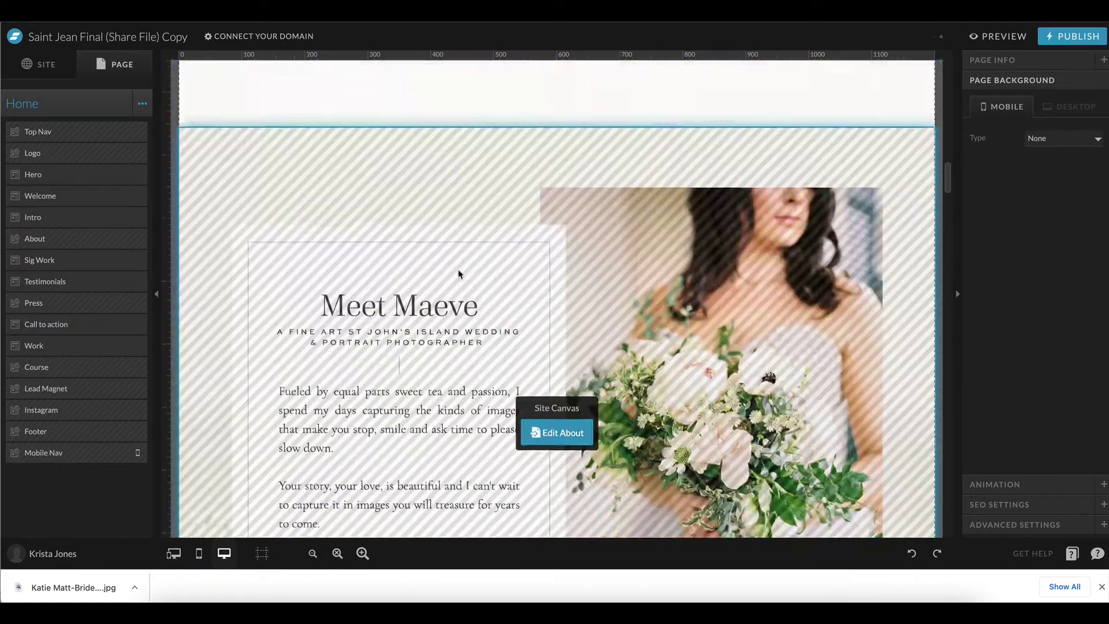
# - Swap both the large Signature Work ring image and the Southern Virginia Wedding cake image for the portrait numbered 0003
pyautogui.scroll(-10, 459, 273)
pyautogui.click(459, 274)
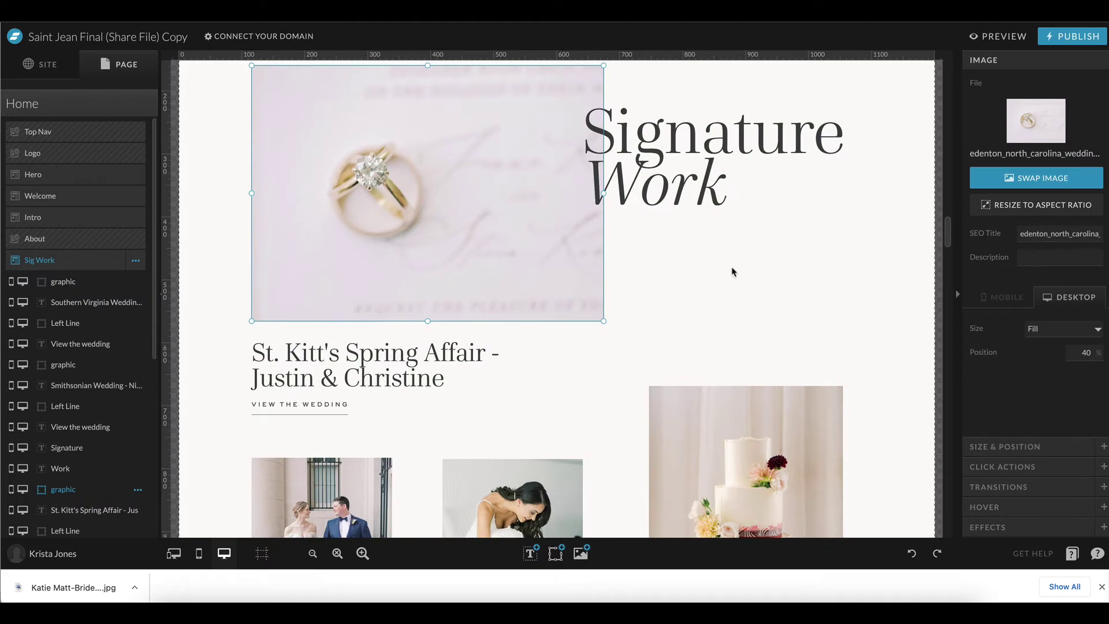
pyautogui.click(1037, 137)
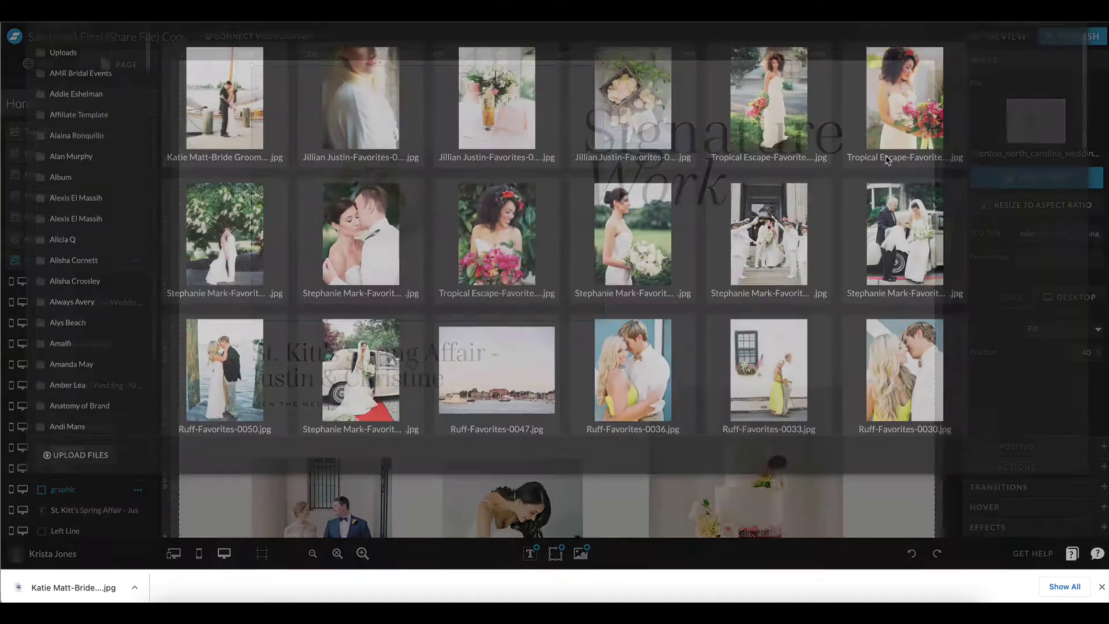
pyautogui.click(327, 186)
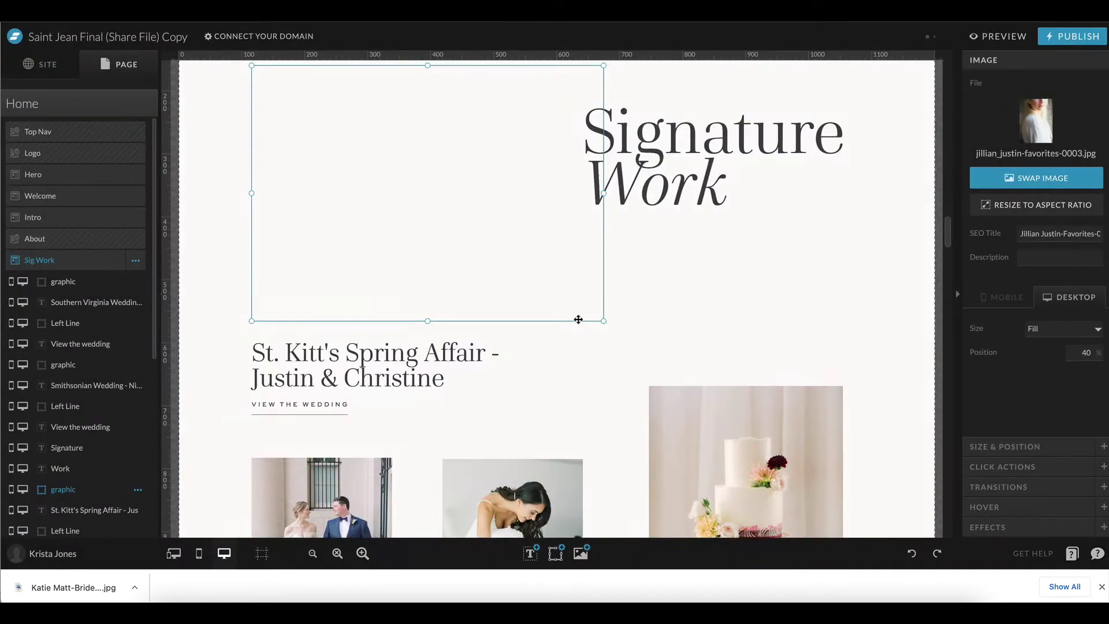
pyautogui.scroll(-2, 589, 322)
pyautogui.click(749, 343)
pyautogui.click(1029, 136)
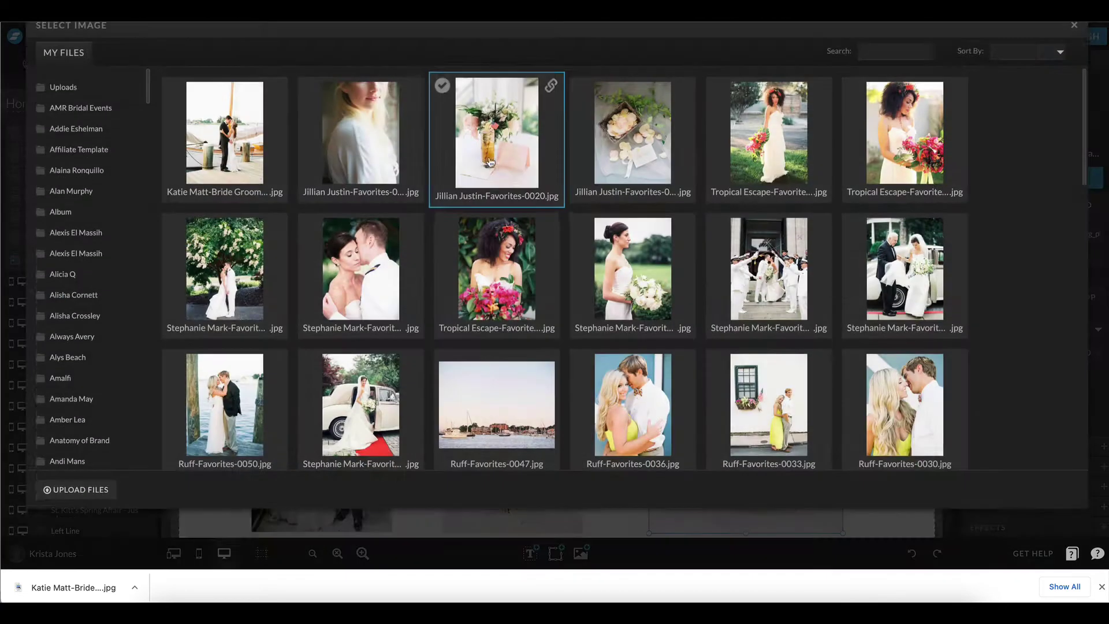
pyautogui.click(359, 173)
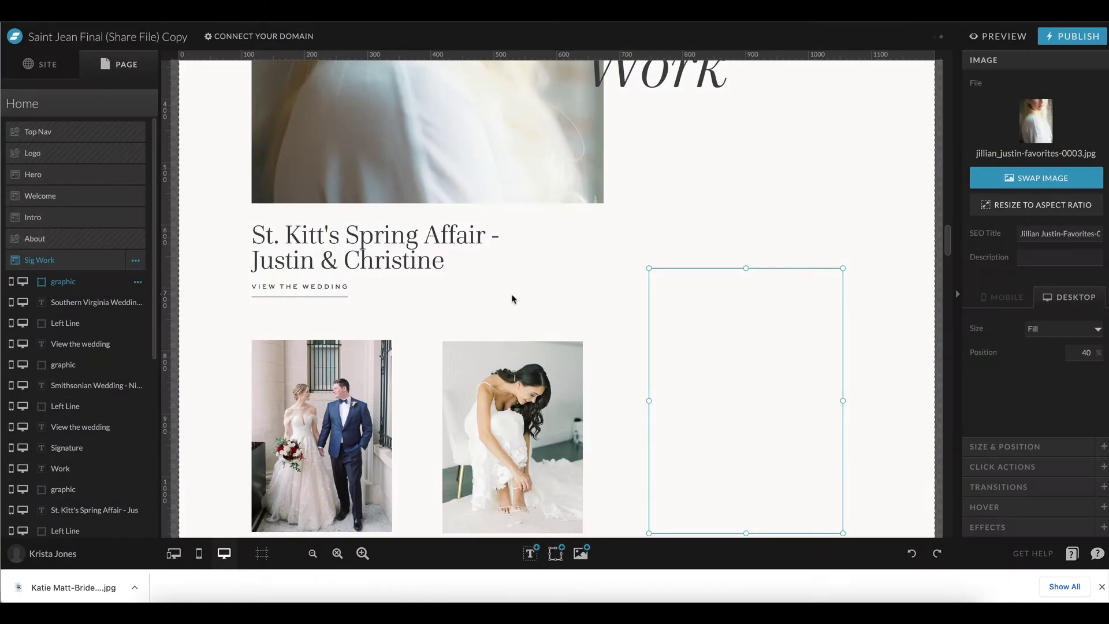
# - Replace the repeated portrait in the large Signature Work image with the November Workshop photo of candles and table flowers
pyautogui.click(1037, 122)
pyautogui.scroll(-2, 769, 306)
pyautogui.scroll(-2, 909, 307)
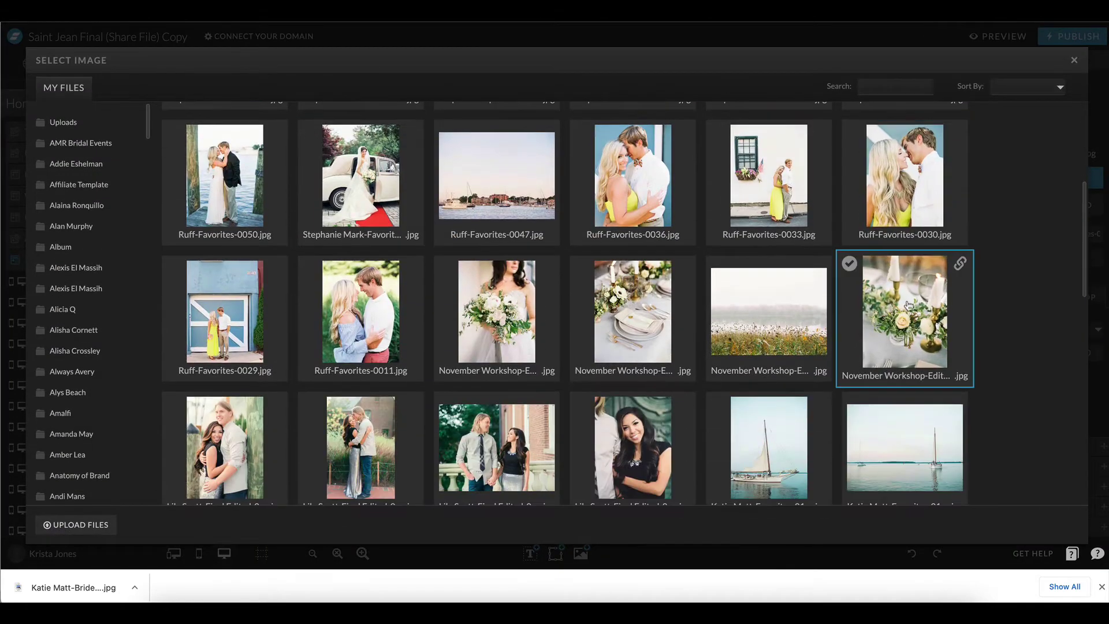
pyautogui.click(917, 338)
# - Swap the Smithsonian Wedding image for the photo of a bride beside a vintage car and red carpet
pyautogui.scroll(-3, 462, 288)
pyautogui.click(560, 286)
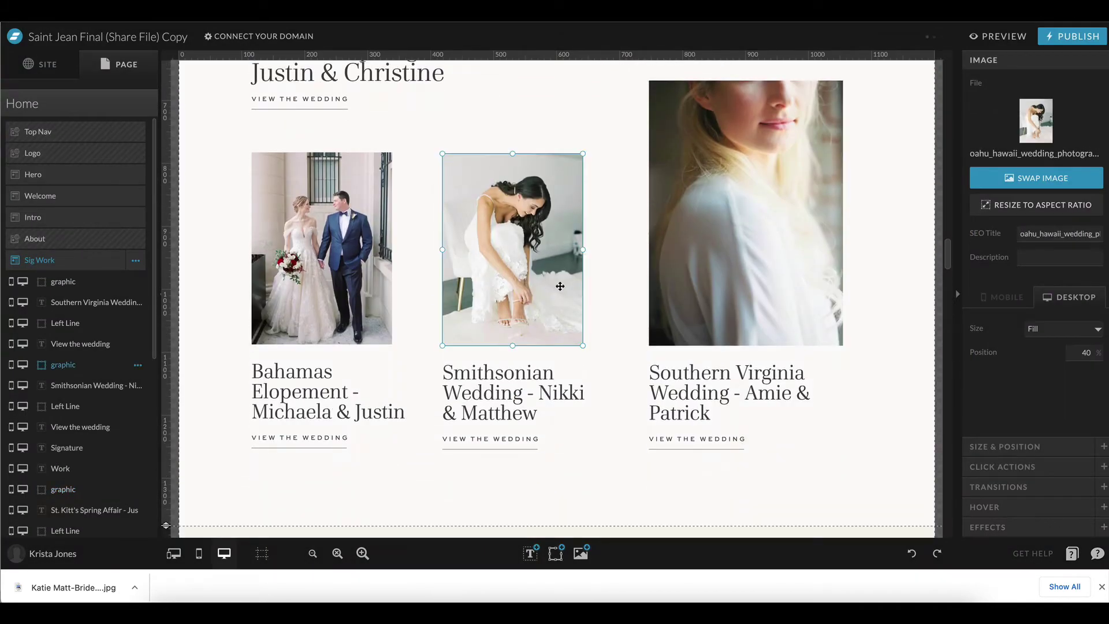
pyautogui.click(1023, 126)
pyautogui.scroll(-2, 633, 289)
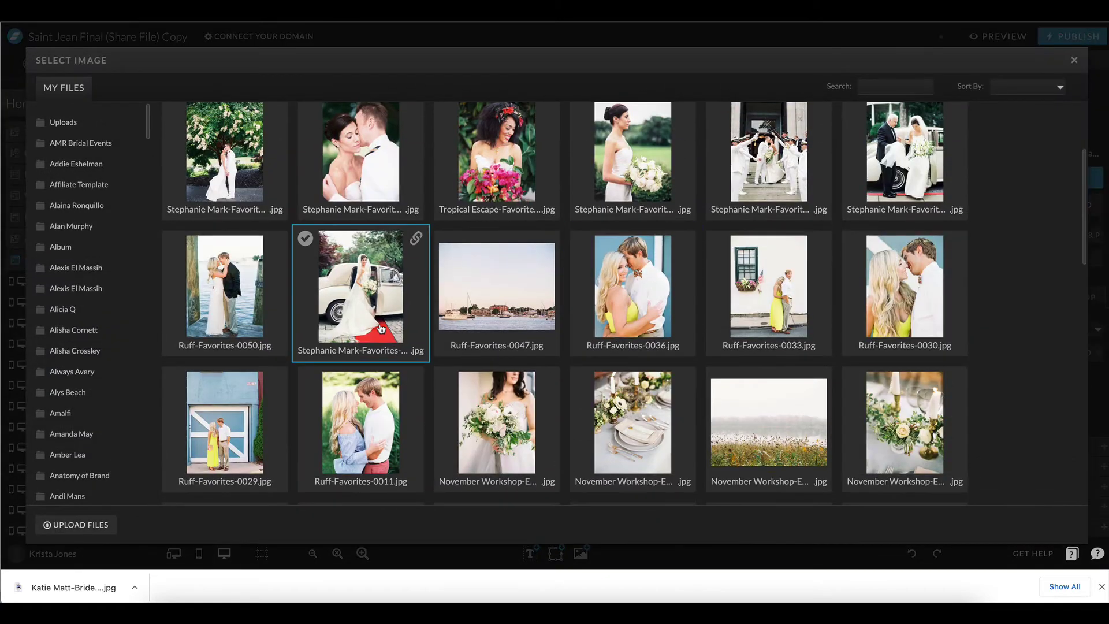
pyautogui.scroll(-2, 370, 266)
pyautogui.click(375, 260)
# - Swap the Bahamas Elopement image for the photo numbered 0011 of a couple embracing outdoors
pyautogui.click(337, 294)
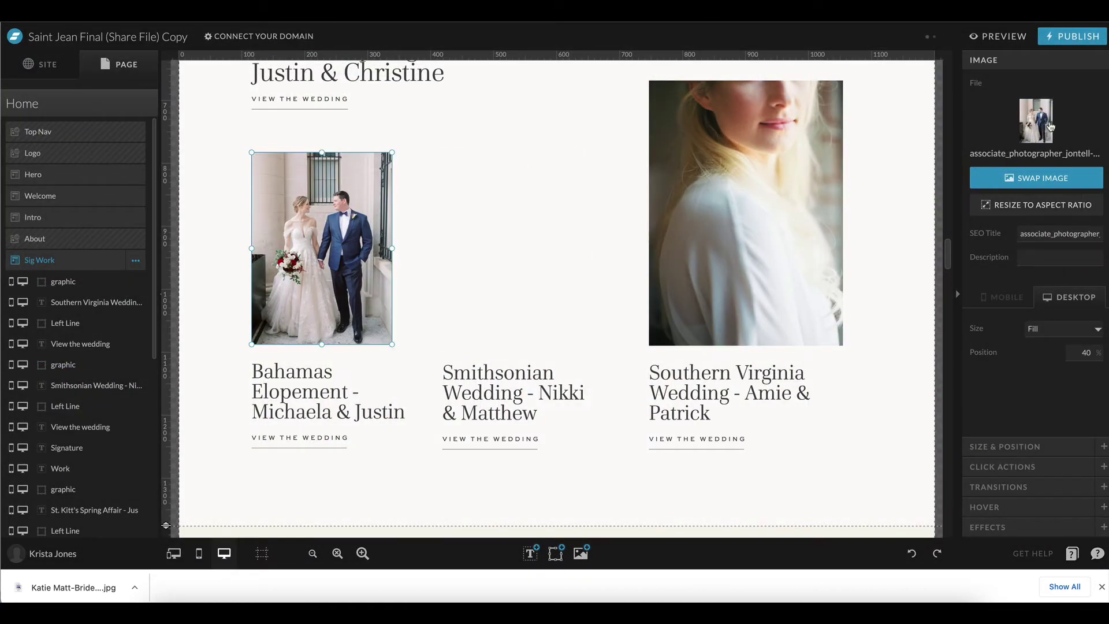
pyautogui.click(1020, 134)
pyautogui.scroll(-4, 370, 289)
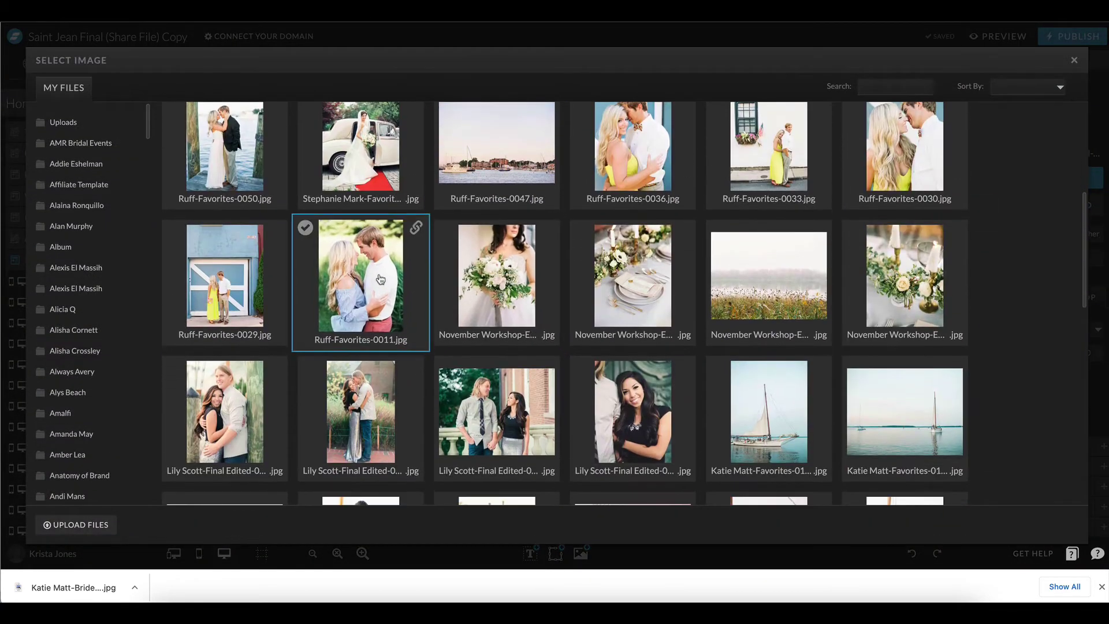
pyautogui.click(362, 289)
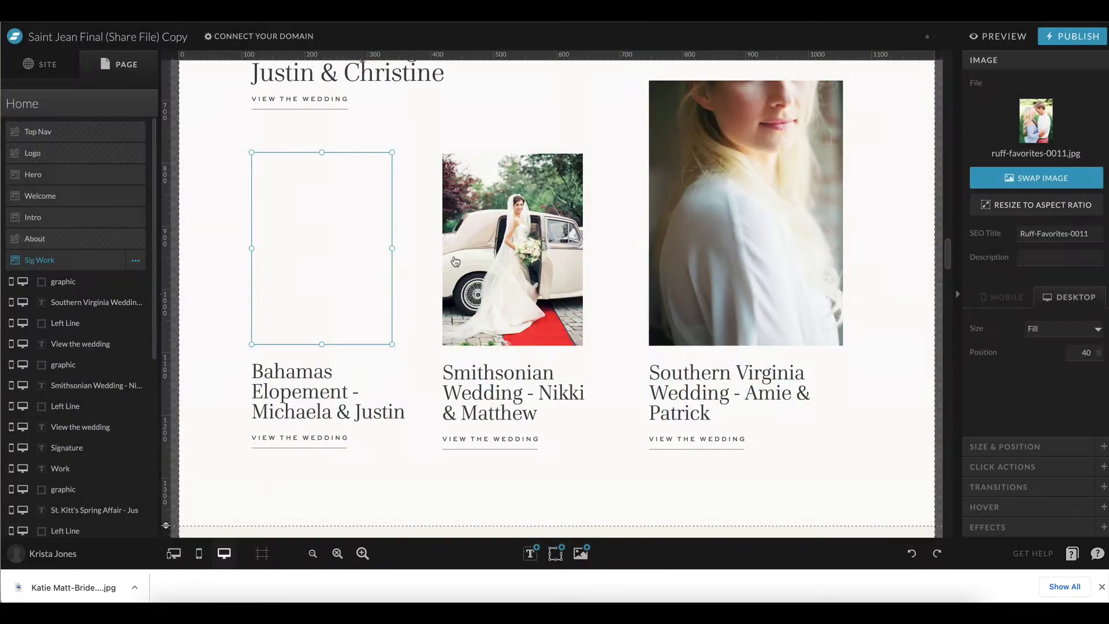
# - Swap the first Testimonials review image for the photo numbered 0029 of a couple before blue barn doors
pyautogui.scroll(-8, 515, 346)
pyautogui.click(515, 347)
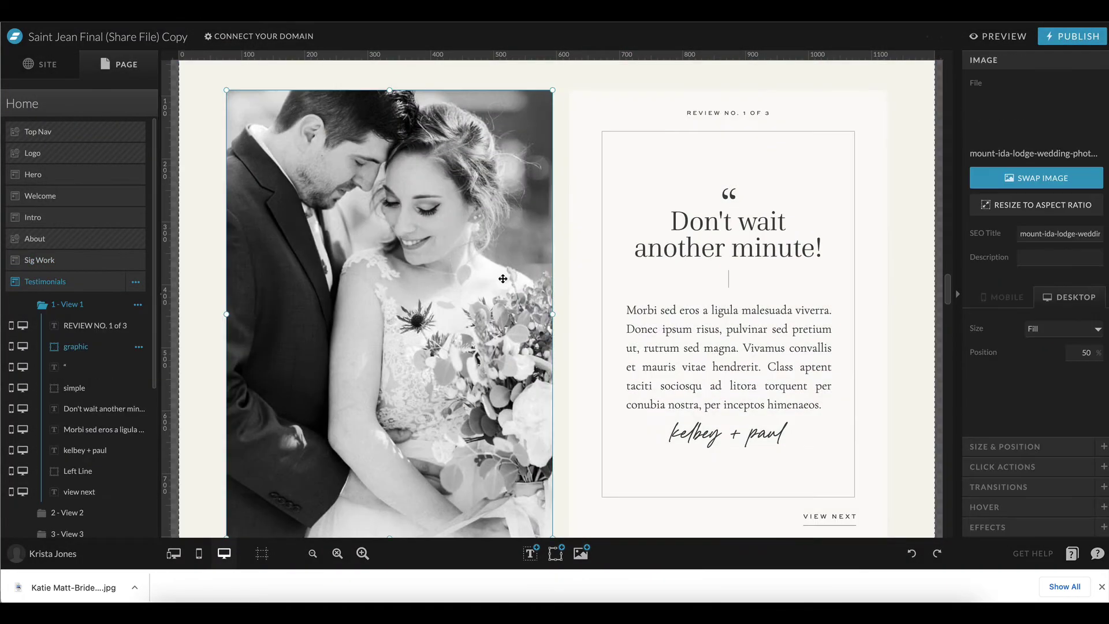
pyautogui.click(1017, 119)
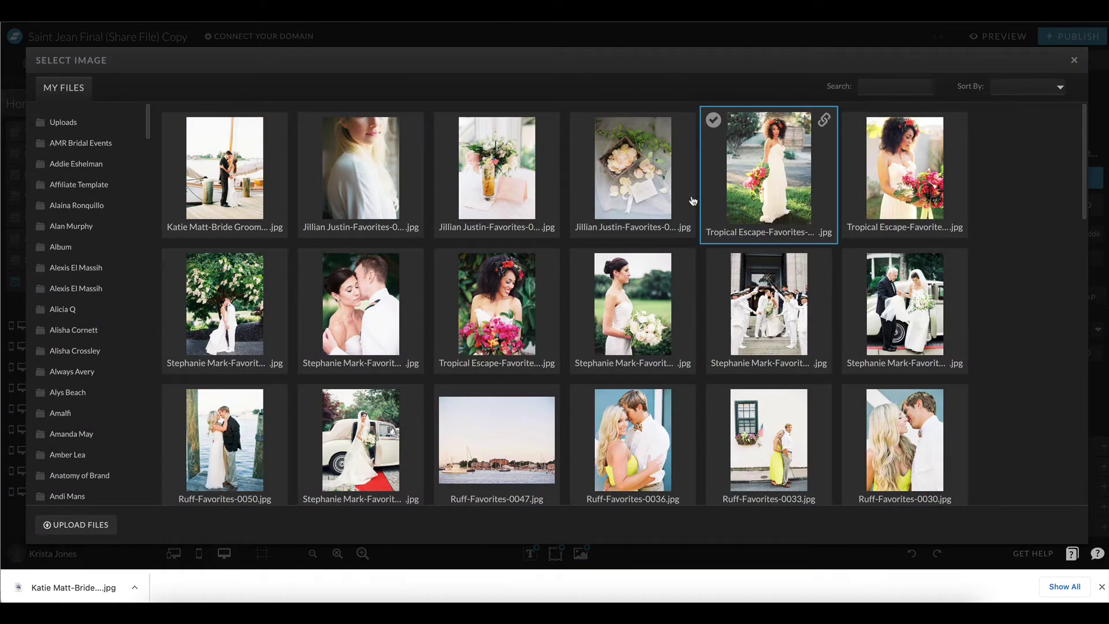
pyautogui.scroll(-5, 359, 184)
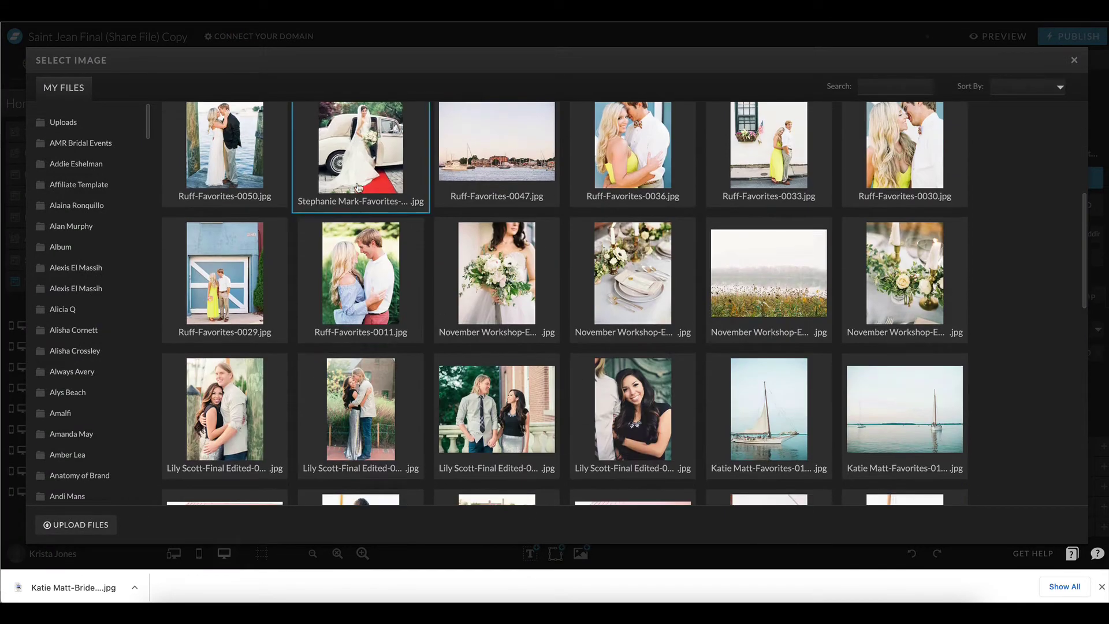
pyautogui.scroll(-2, 231, 272)
pyautogui.click(235, 185)
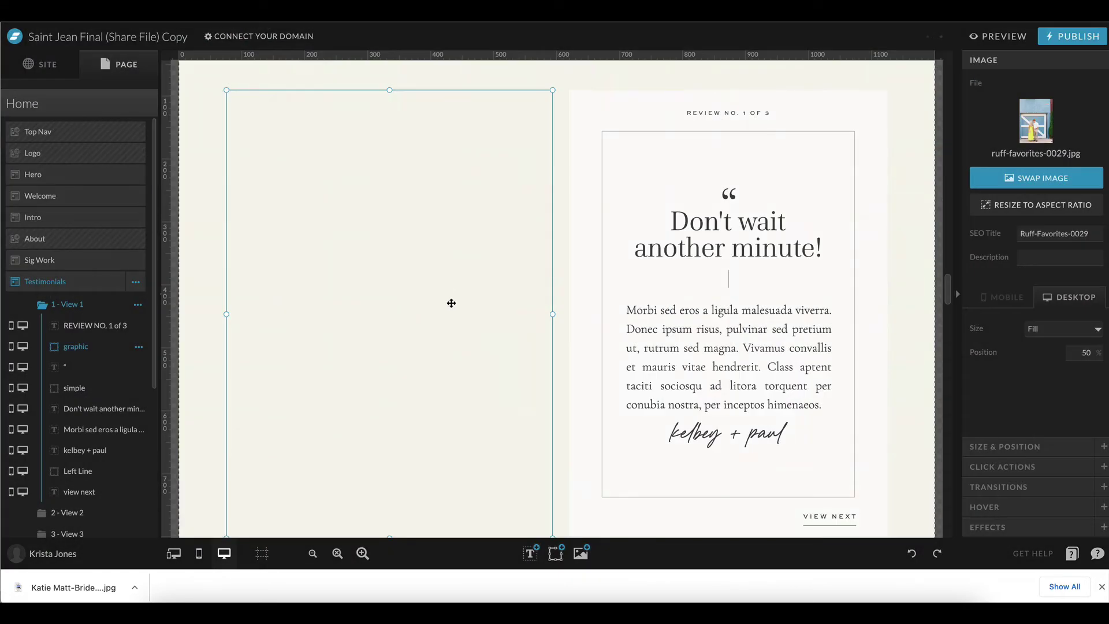
# - Swap the View 2 Testimonials image for the photo numbered 0045 of a bride with bridesmaids in navy dresses
pyautogui.click(95, 513)
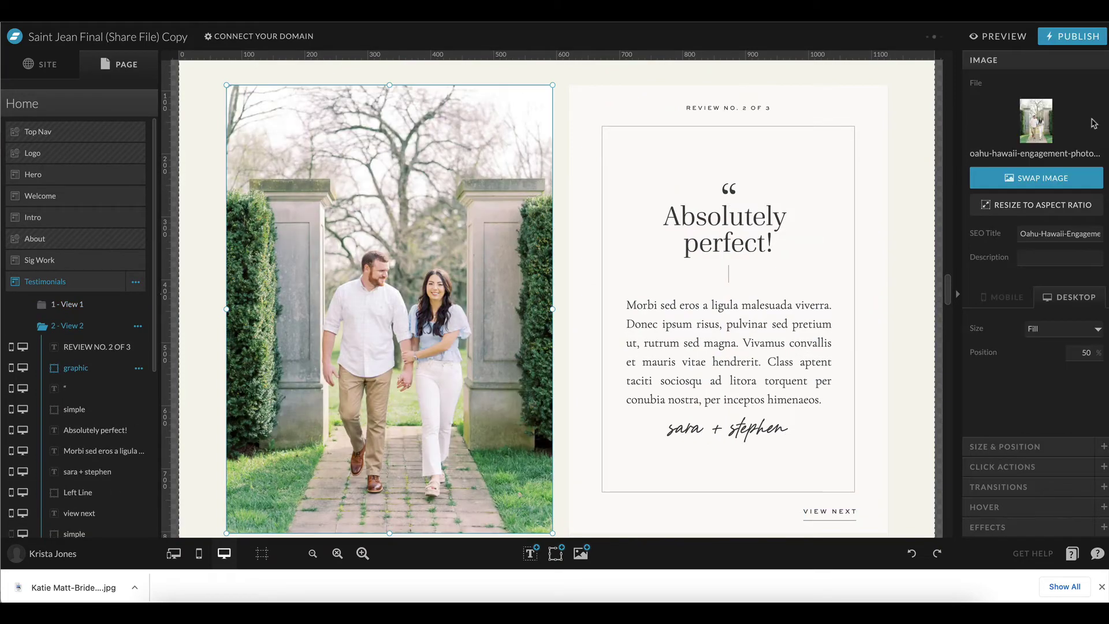
pyautogui.click(1047, 139)
pyautogui.scroll(-4, 636, 202)
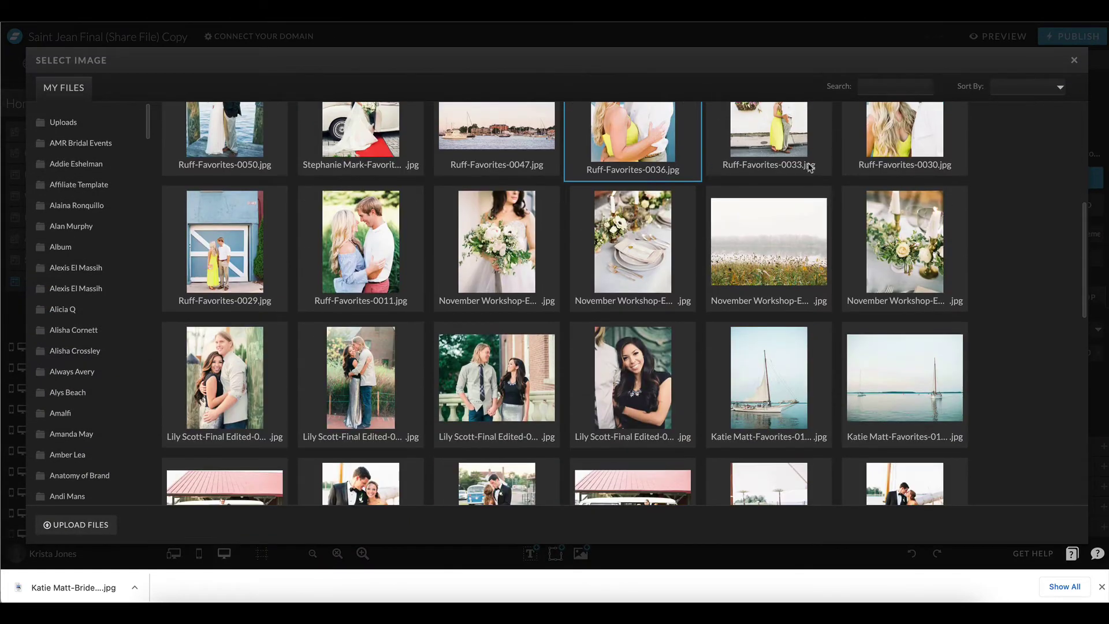
pyautogui.scroll(-6, 916, 240)
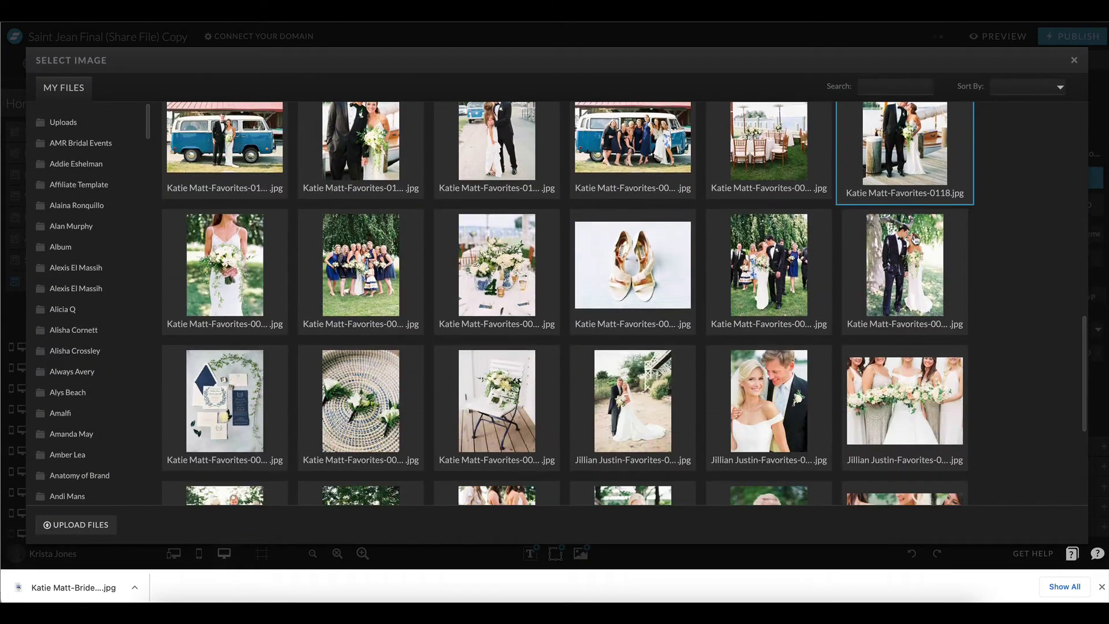
pyautogui.click(322, 278)
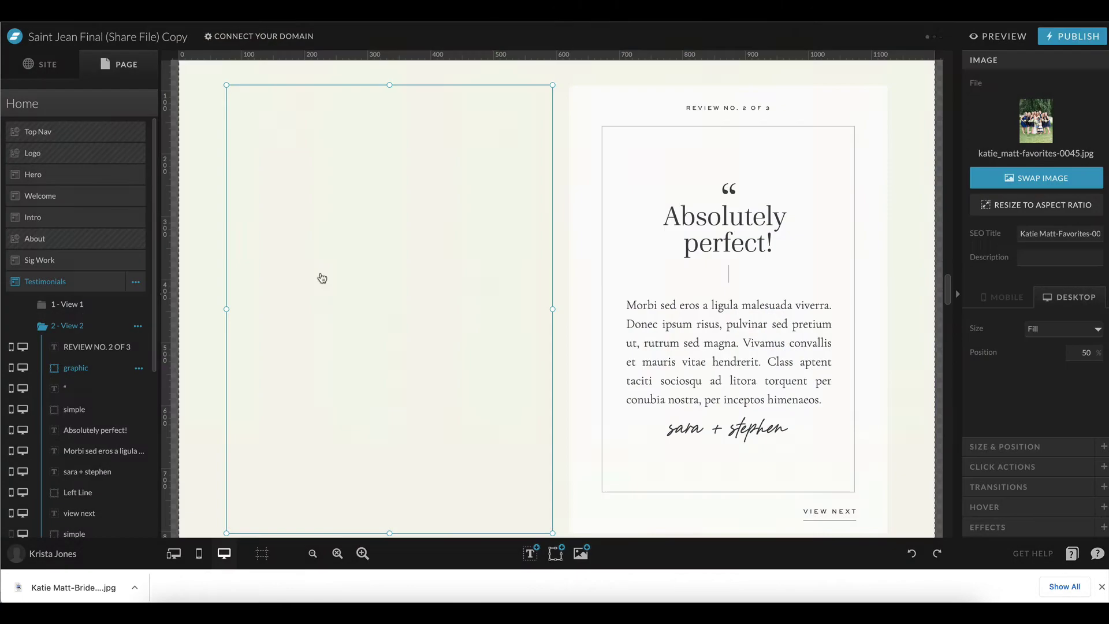
# - Swap the View 3 Testimonials image for the photo numbered 0059 of a bride holding her bouquet
pyautogui.scroll(-3, 108, 480)
pyautogui.click(98, 453)
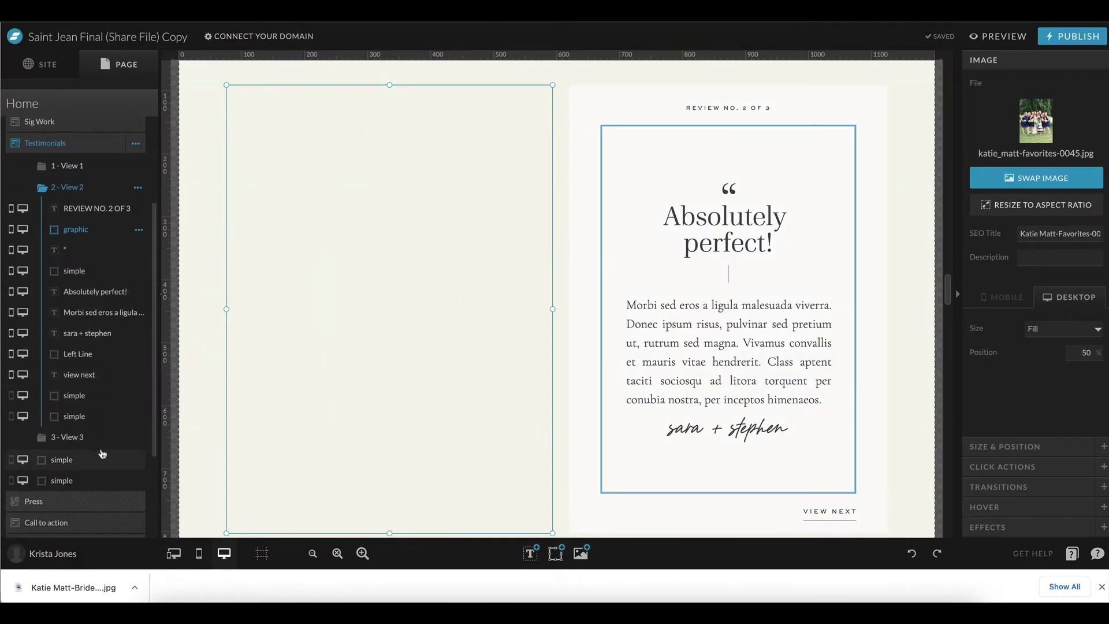
pyautogui.click(392, 260)
pyautogui.click(1034, 131)
pyautogui.scroll(-10, 349, 260)
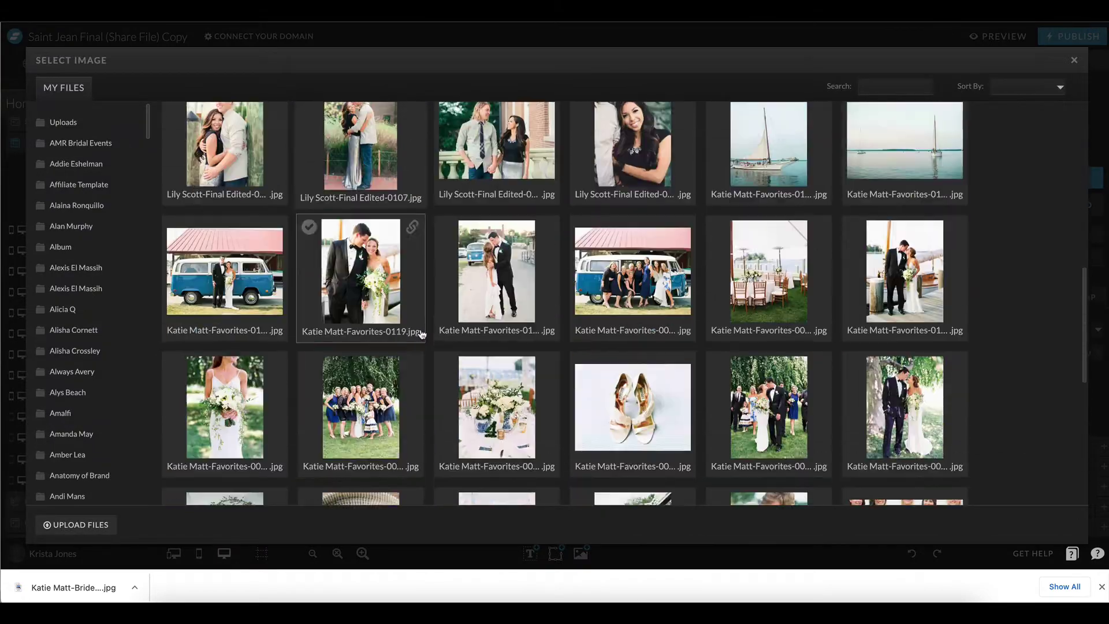
pyautogui.click(223, 301)
# - Replace the Call to action canvas background with the photo numbered 0126 of bridesmaids holding a row of bouquets
pyautogui.scroll(-10, 532, 329)
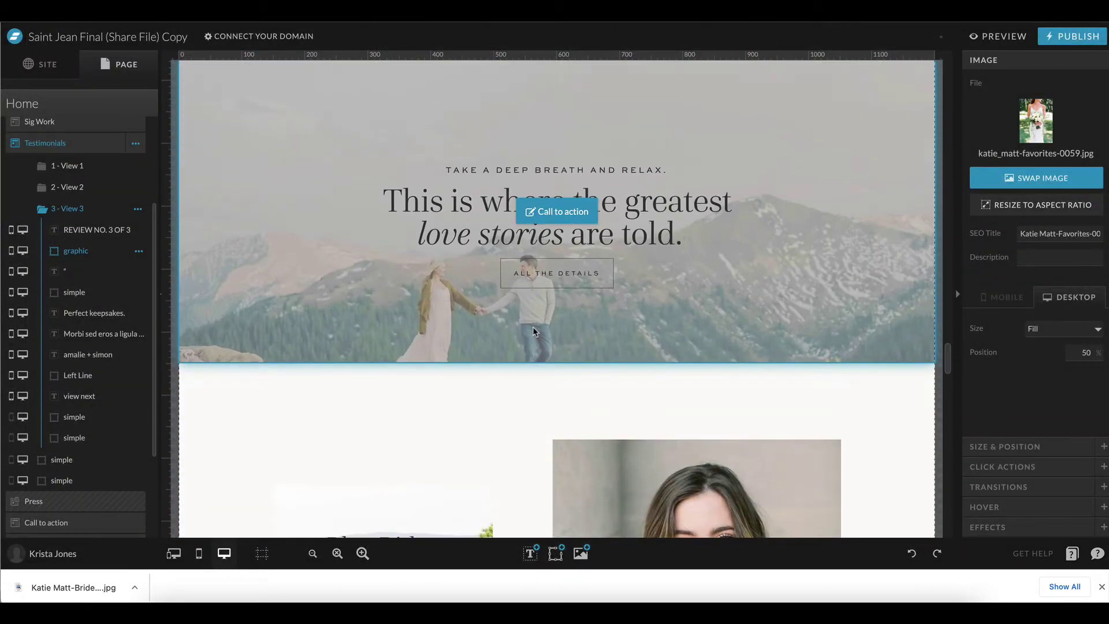
pyautogui.click(533, 330)
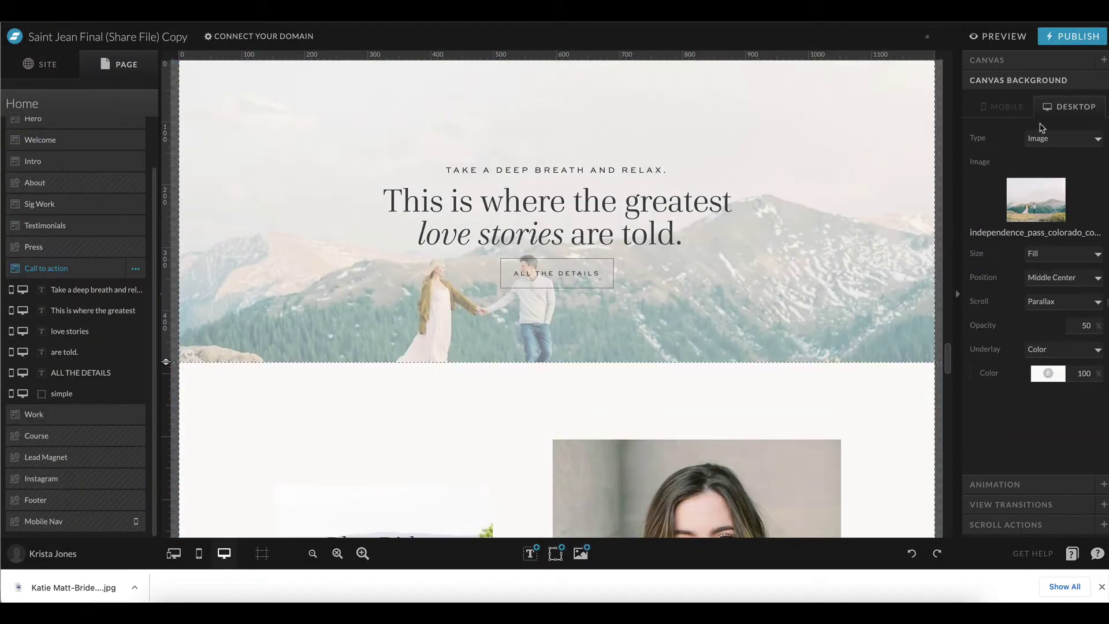
pyautogui.click(1043, 219)
pyautogui.scroll(-5, 712, 243)
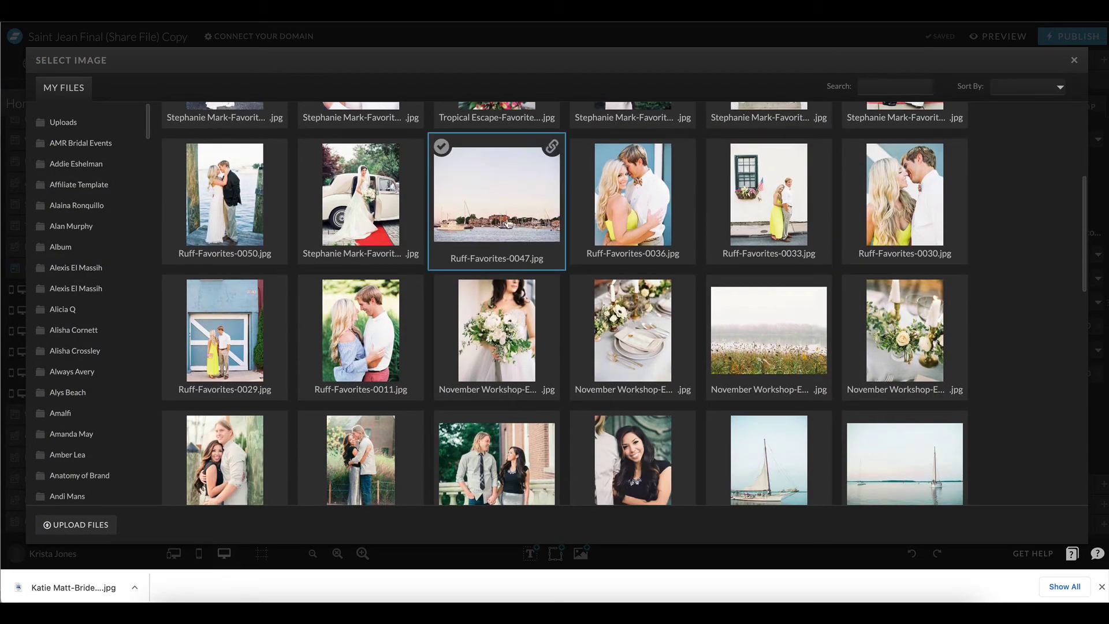
pyautogui.scroll(-10, 498, 188)
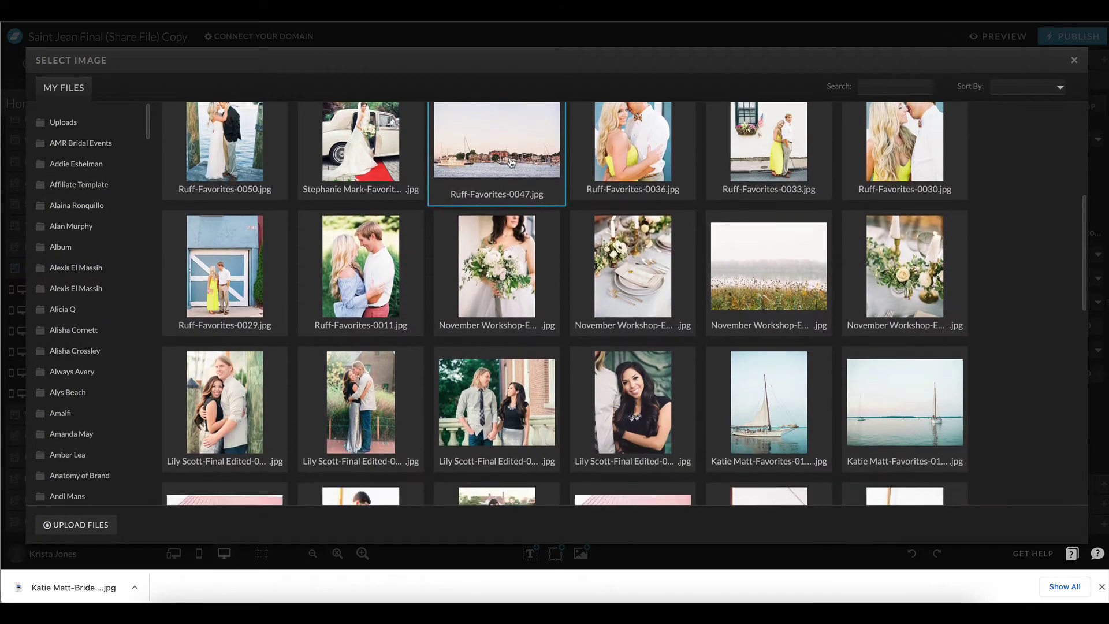
pyautogui.scroll(-2, 512, 163)
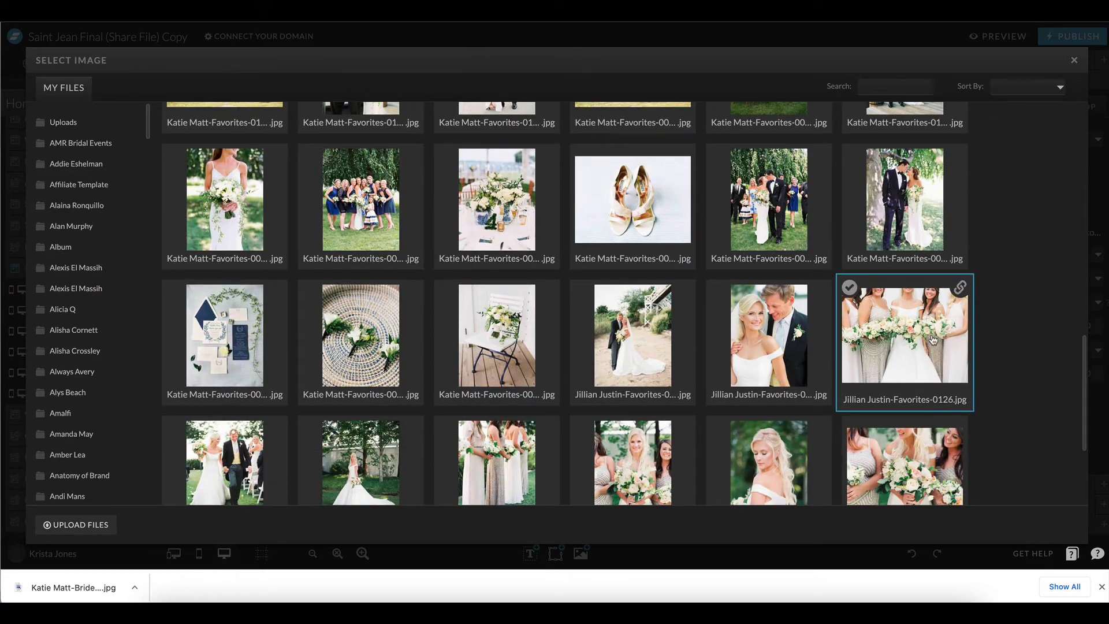
pyautogui.click(902, 376)
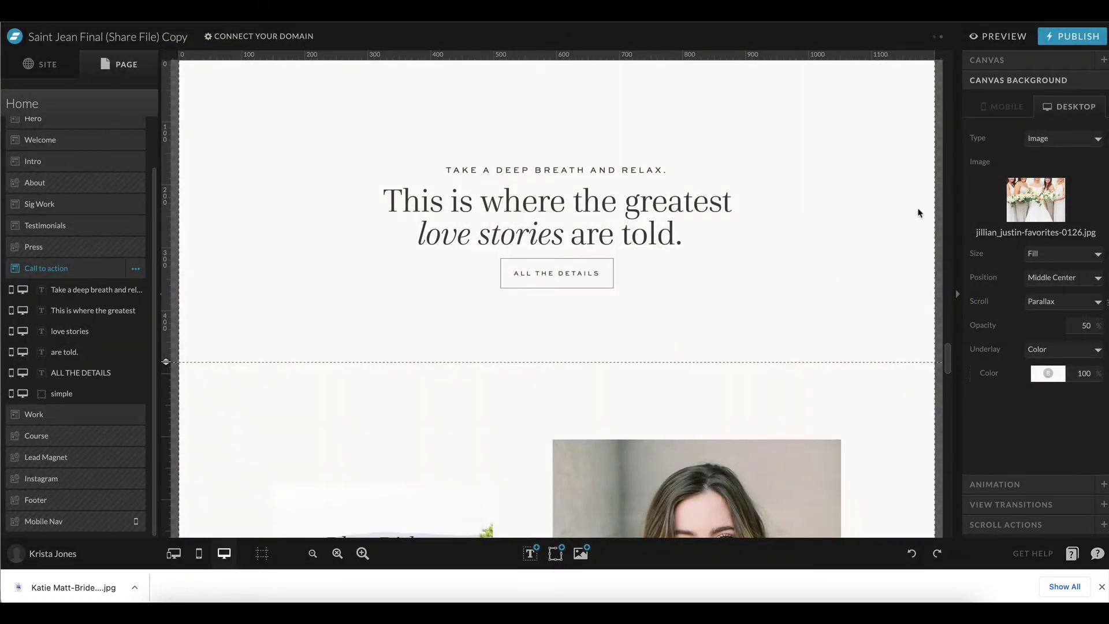
# - Set the Call to action background image's opacity to 30%
pyautogui.scroll(1, 792, 292)
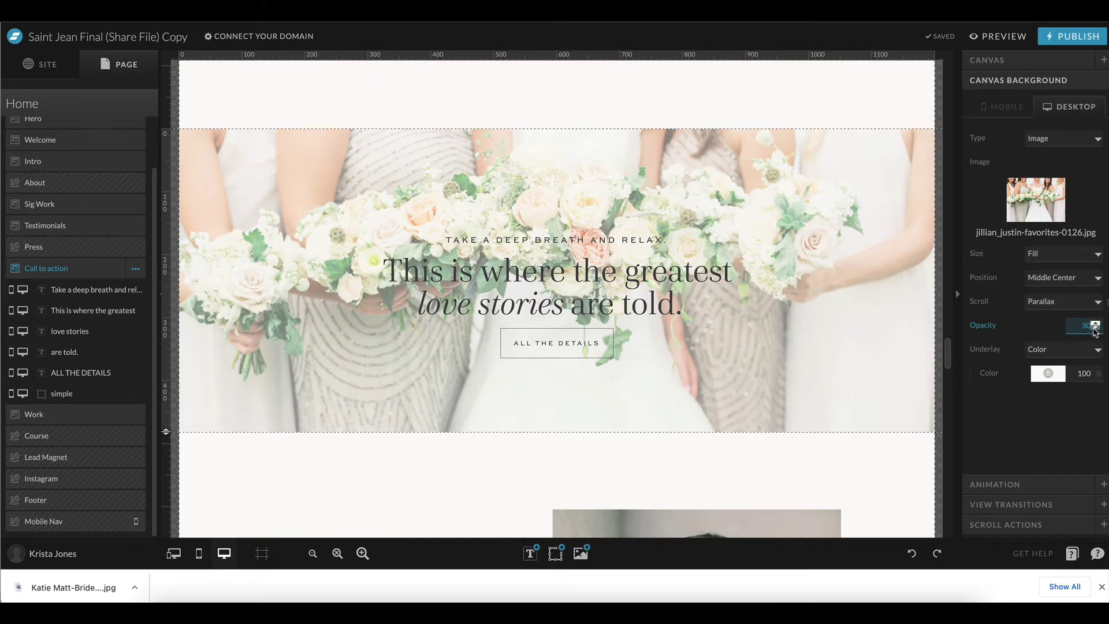
pyautogui.click(1078, 419)
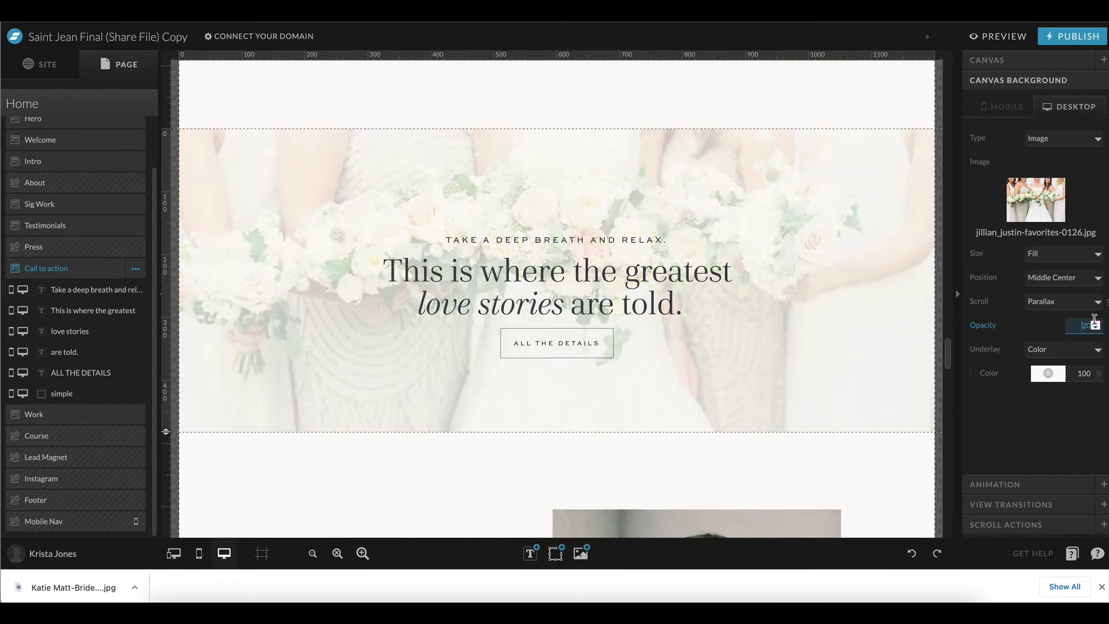
pyautogui.click(1029, 436)
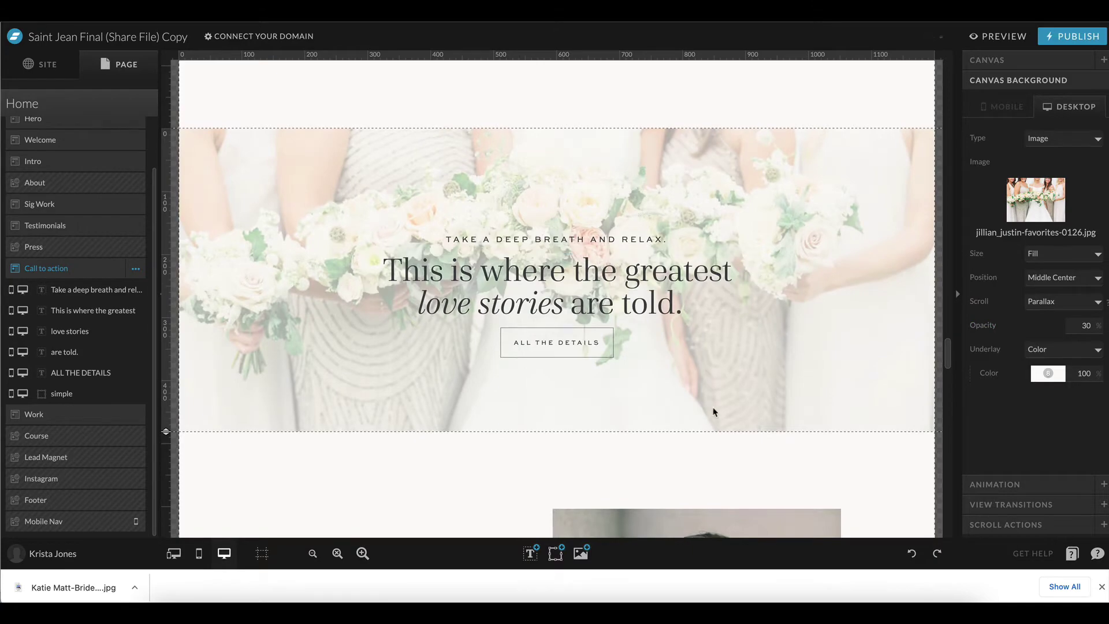
# - Swap the Classic Senior Portraits image in the Work section for the sailboat photo numbered 0146
pyautogui.scroll(-7, 761, 278)
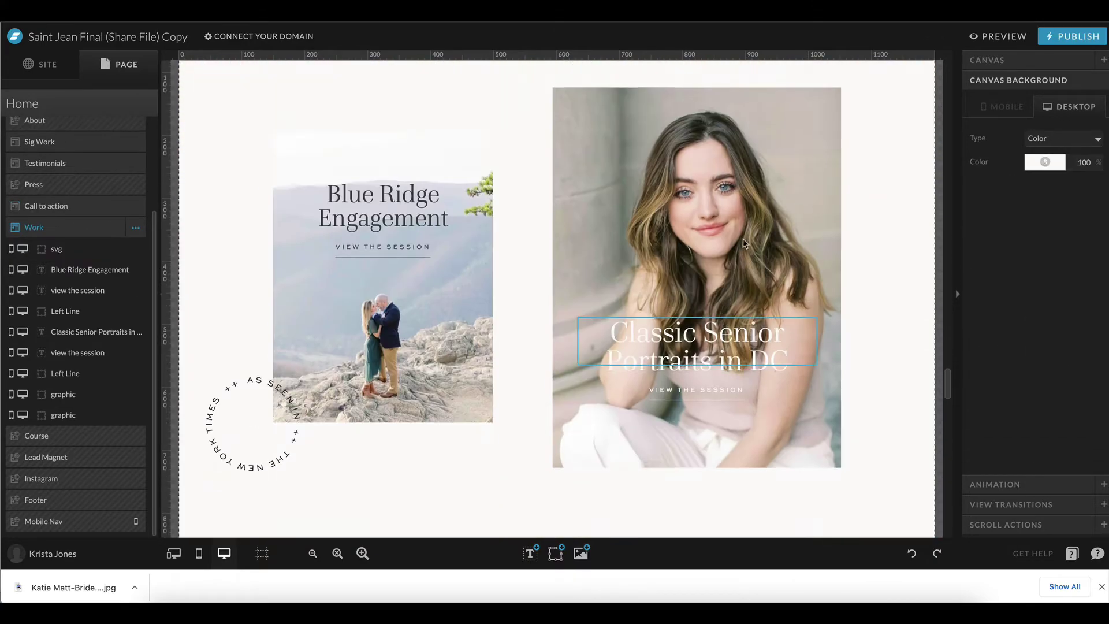
pyautogui.click(757, 219)
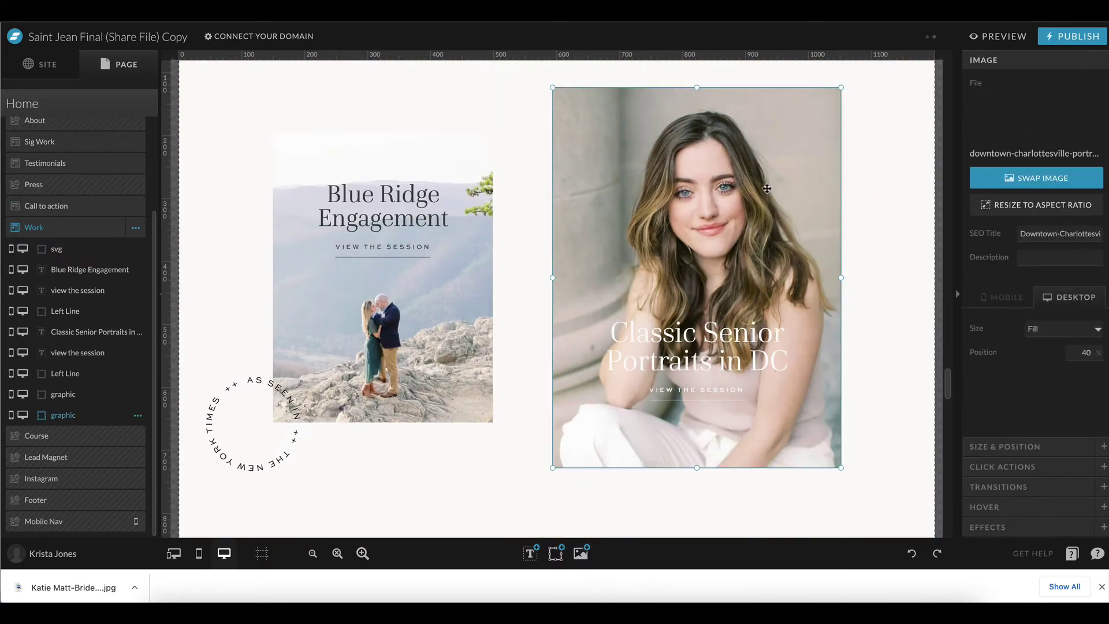
pyautogui.click(1020, 137)
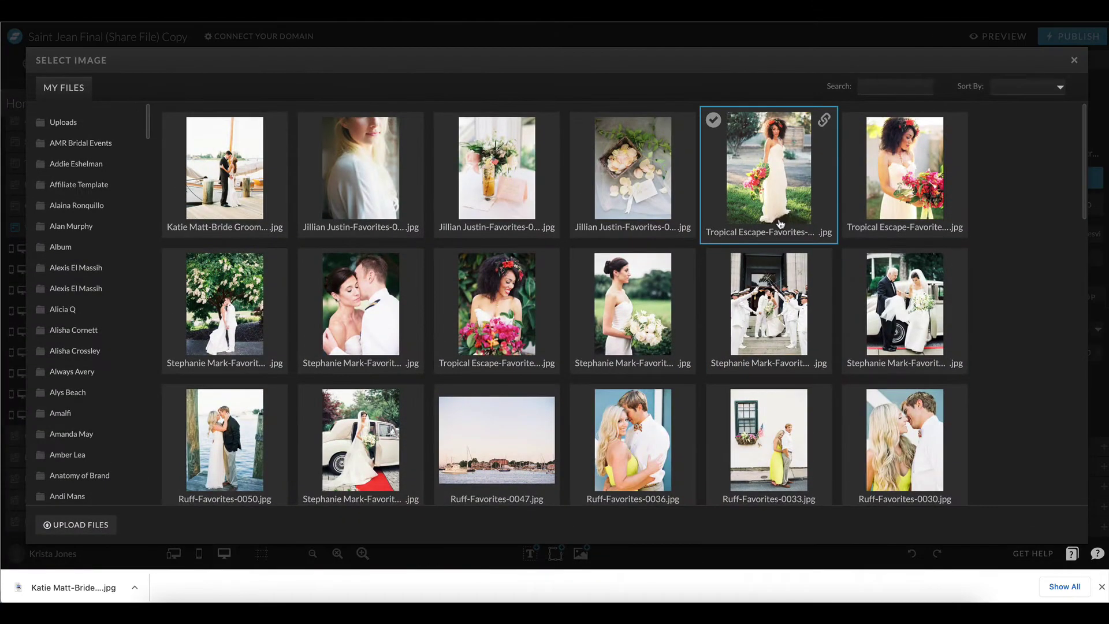
pyautogui.scroll(-6, 780, 224)
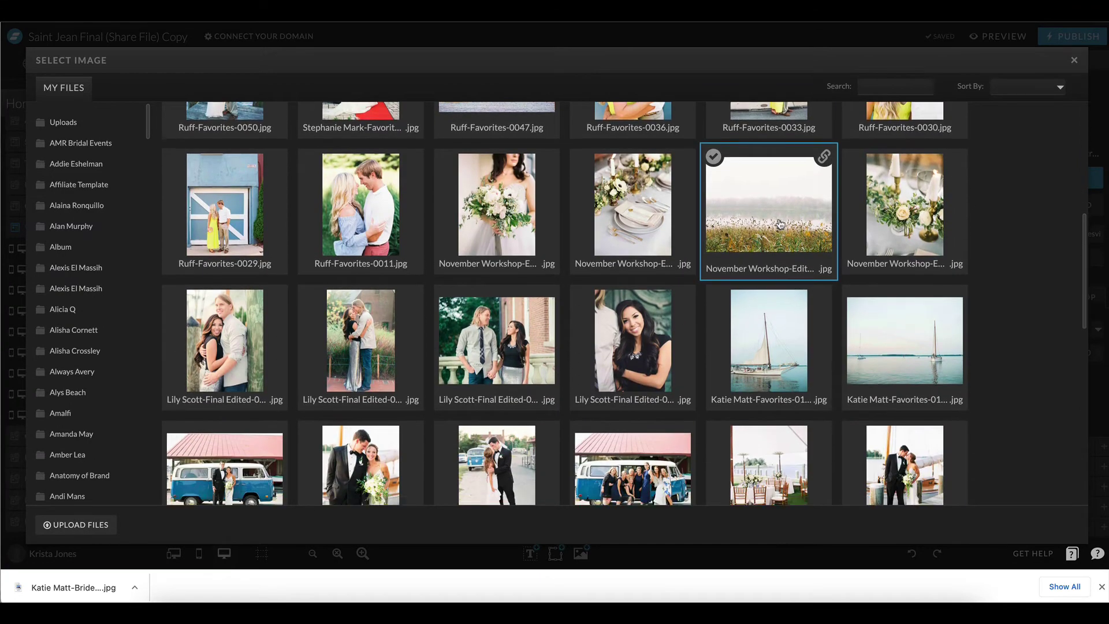
pyautogui.scroll(-2, 780, 224)
pyautogui.click(780, 224)
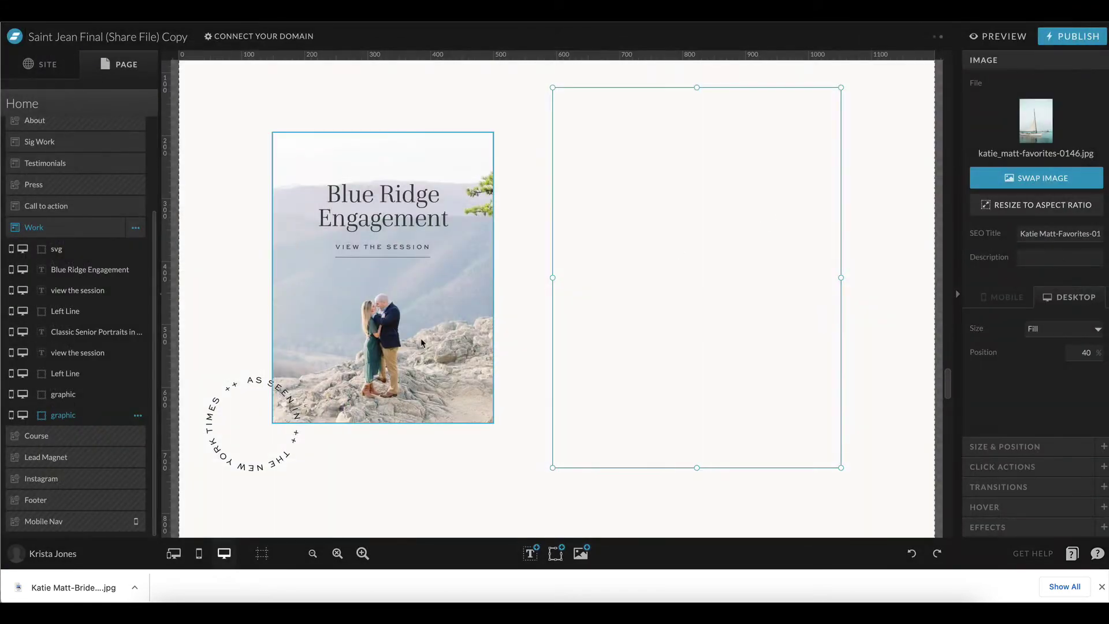
# - Swap the Blue Ridge Engagement image for the photo numbered 0098 of bridesmaids lined up on the grass
pyautogui.click(422, 343)
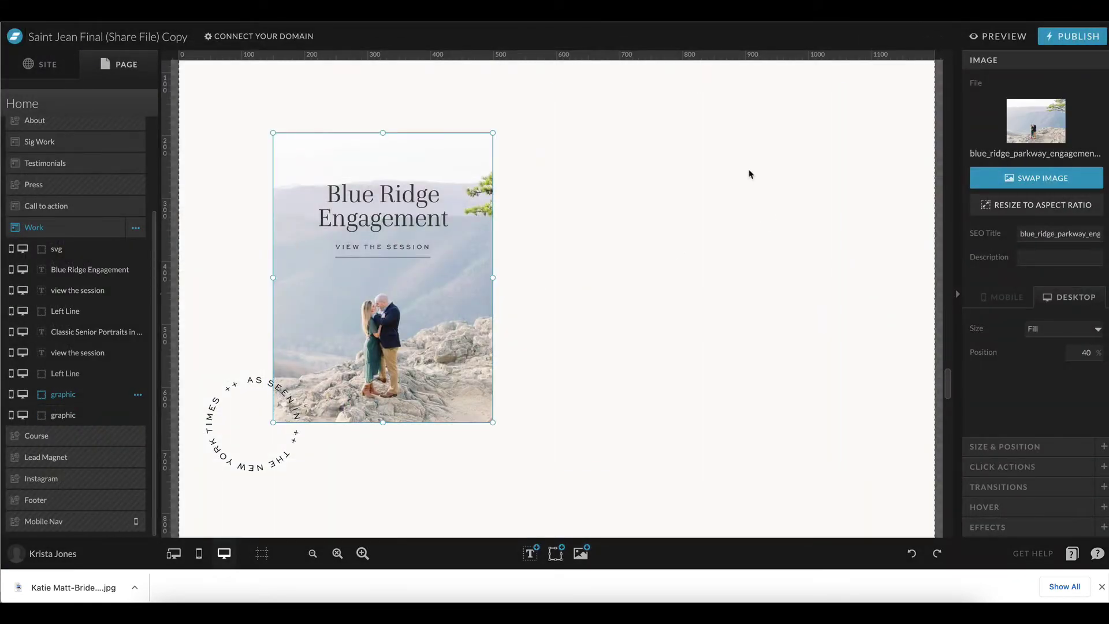
pyautogui.click(1042, 127)
pyautogui.scroll(-8, 762, 298)
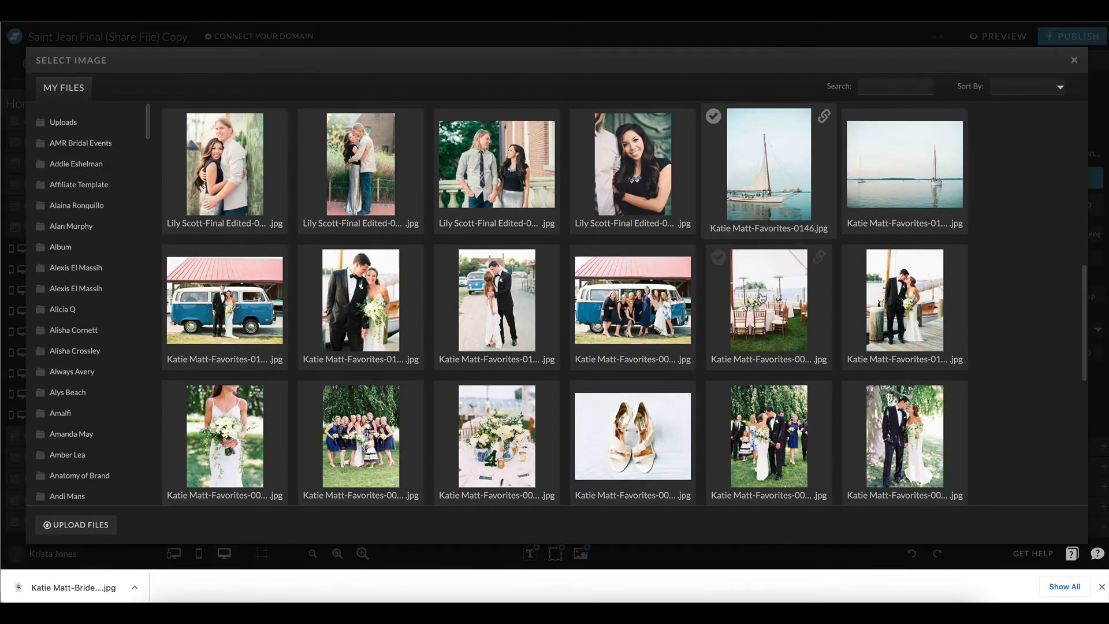
pyautogui.scroll(-2, 780, 231)
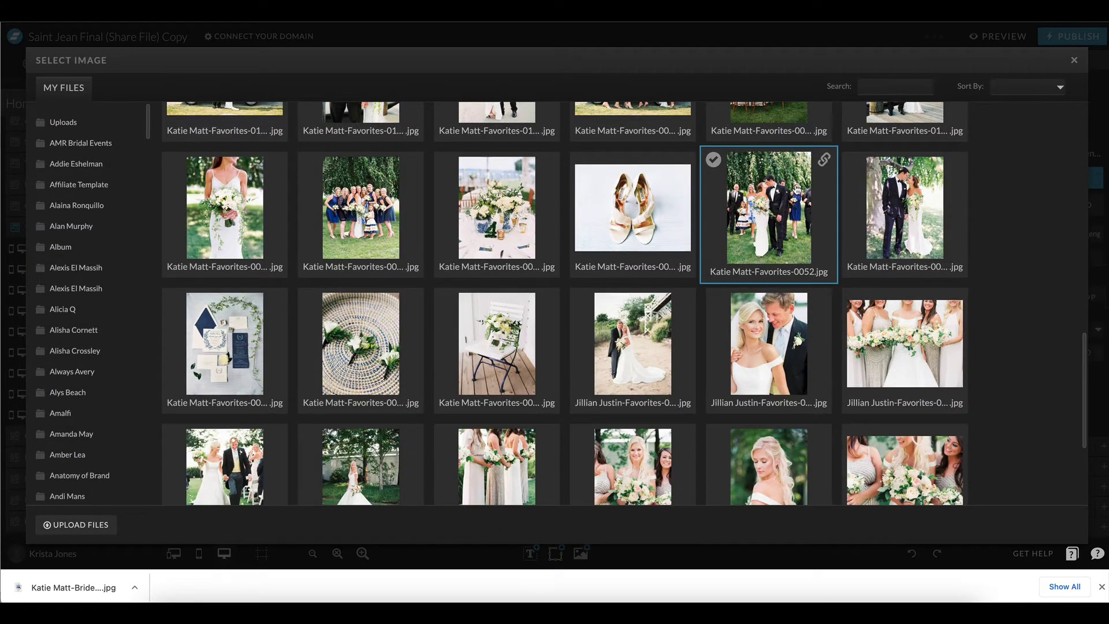
pyautogui.scroll(-2, 784, 212)
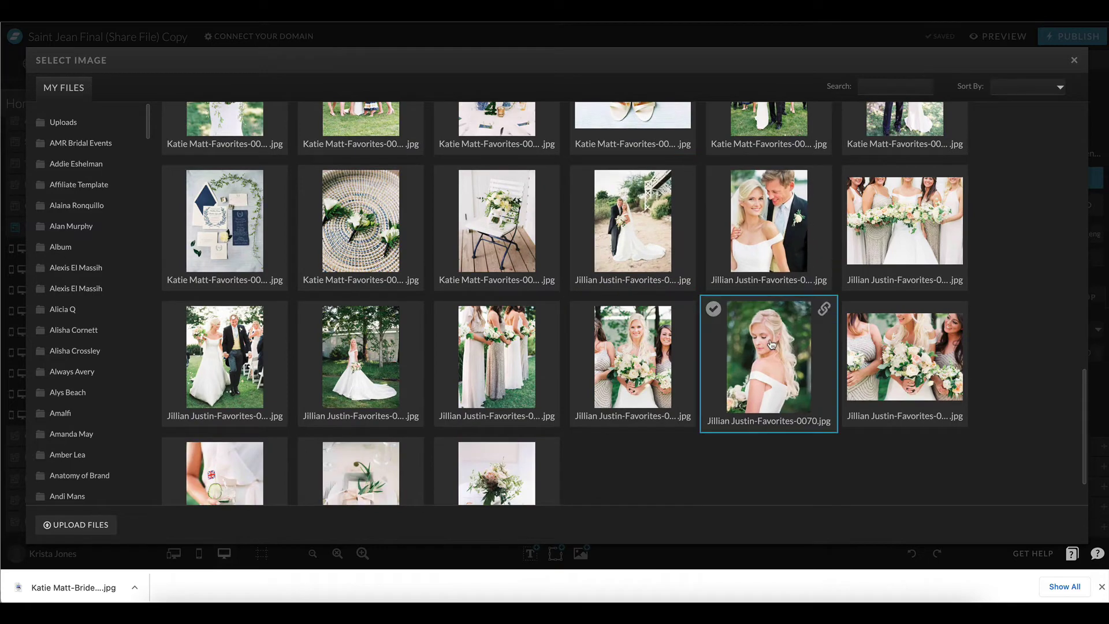
pyautogui.click(526, 369)
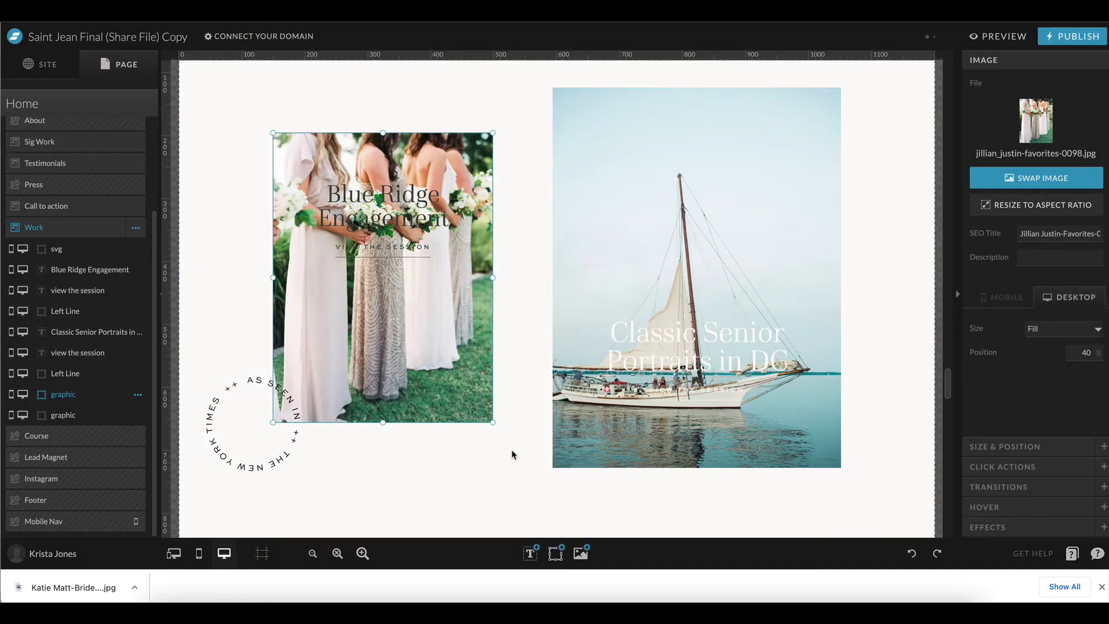
# - Move the Classic Senior Portraits title, its view the session text and the line together up into the sky area of the sailboat photo
pyautogui.click(790, 152)
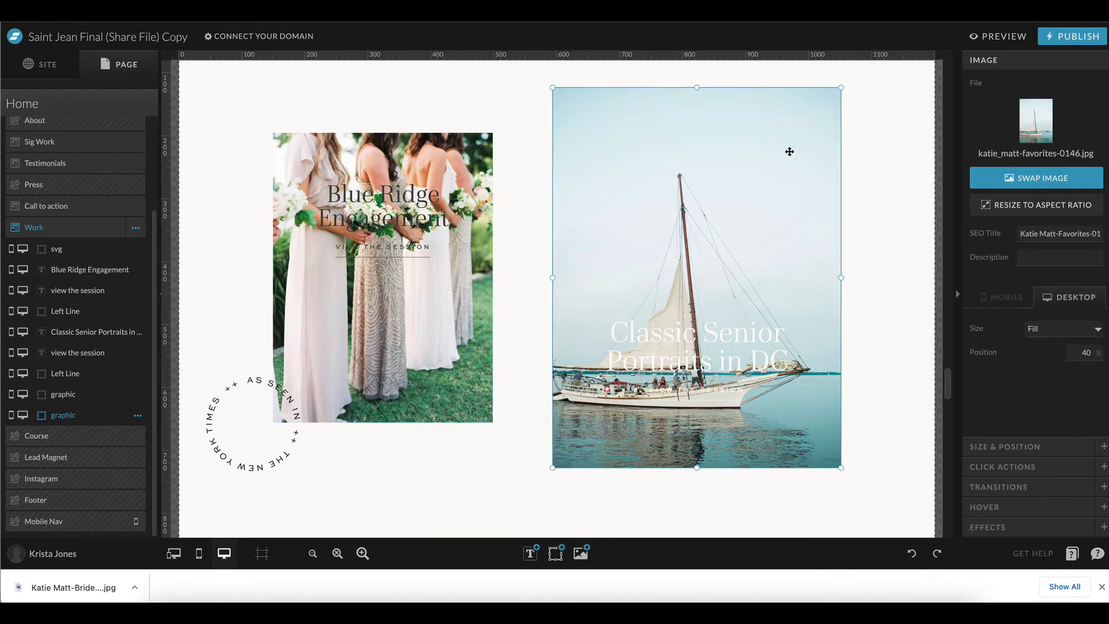
pyautogui.click(733, 390)
pyautogui.moveTo(906, 442); pyautogui.dragTo(578, 313)
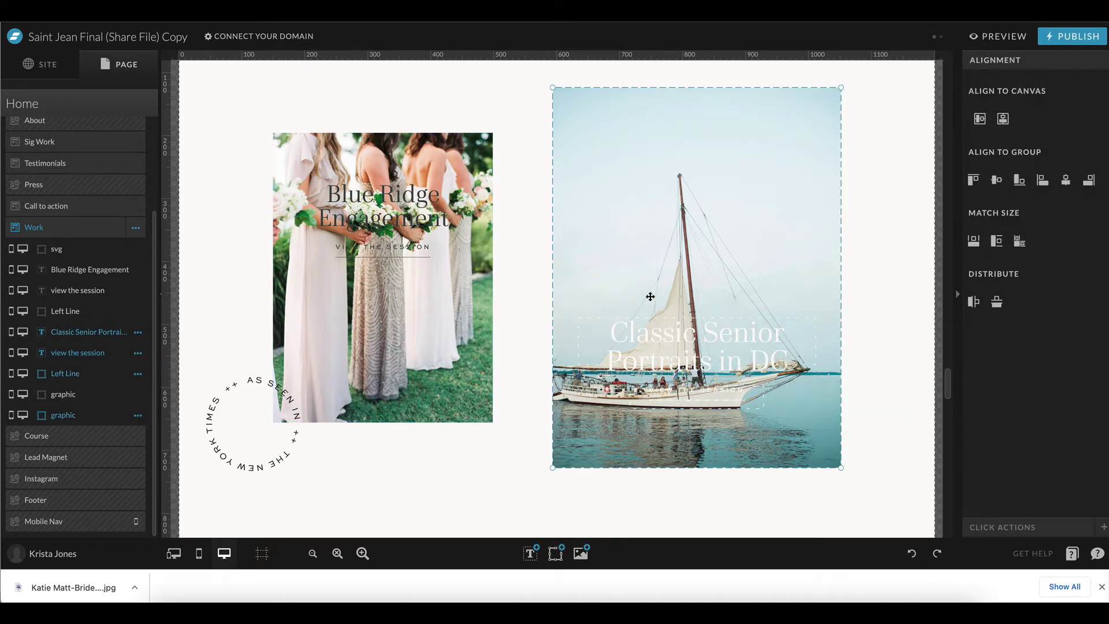
pyautogui.keyDown('shift'); pyautogui.click(63, 415); pyautogui.keyUp('shift')
pyautogui.moveTo(717, 354); pyautogui.dragTo(718, 183)
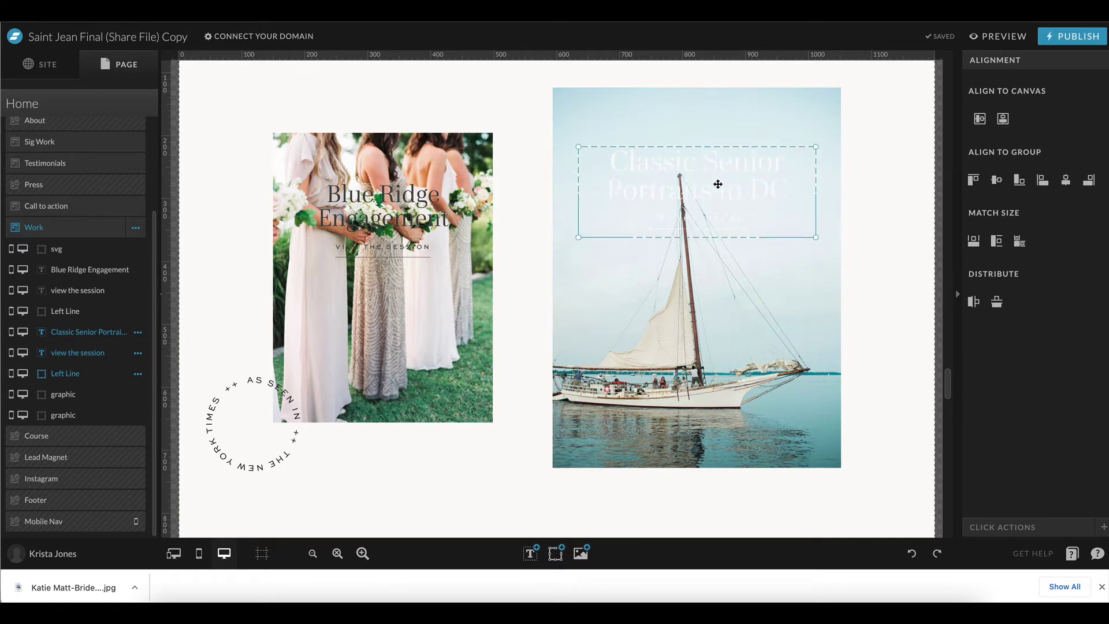
# - Change the Classic Senior Portraits in DC title's text color to palette color 1
pyautogui.click(778, 185)
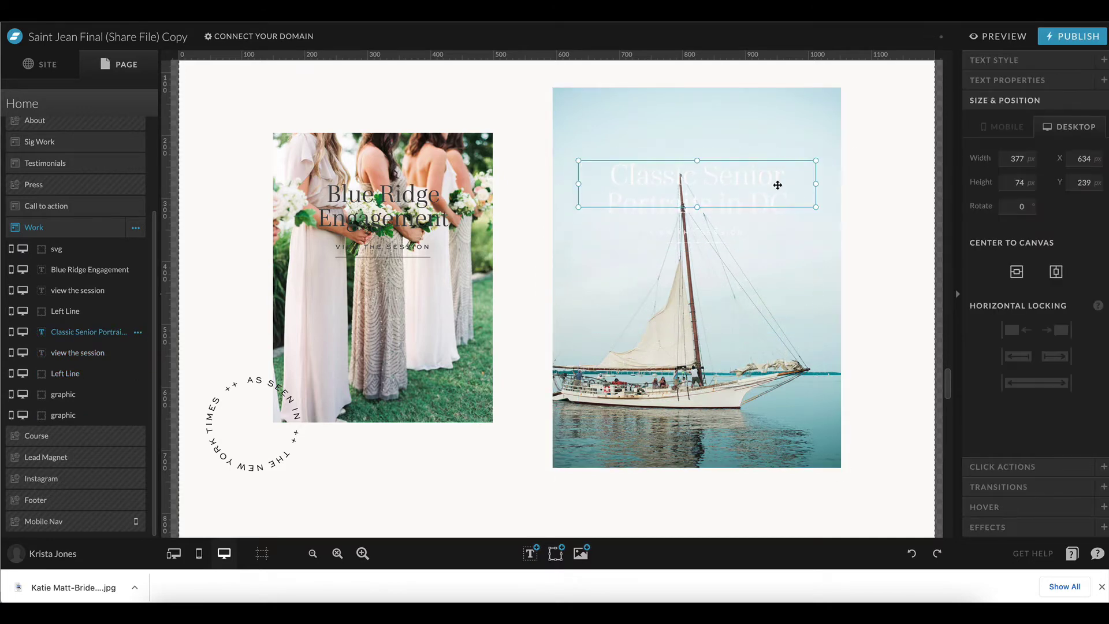
pyautogui.click(1037, 60)
pyautogui.click(1042, 142)
pyautogui.click(1020, 163)
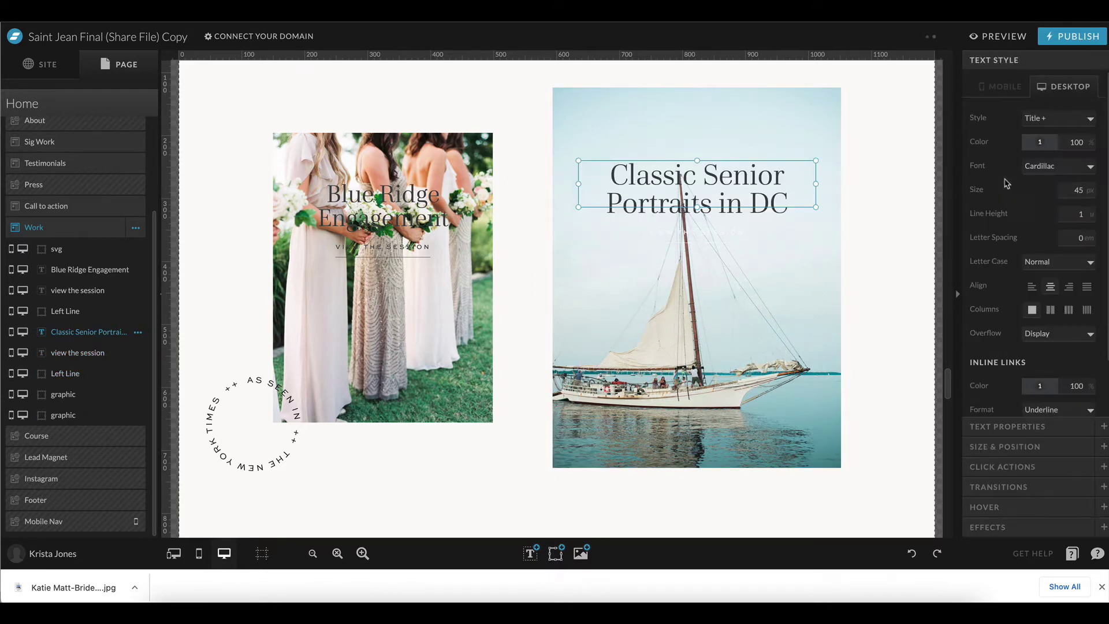
# - Change the view the session text and the line below the Classic Senior Portraits title to palette color 1
pyautogui.click(712, 232)
pyautogui.click(1039, 142)
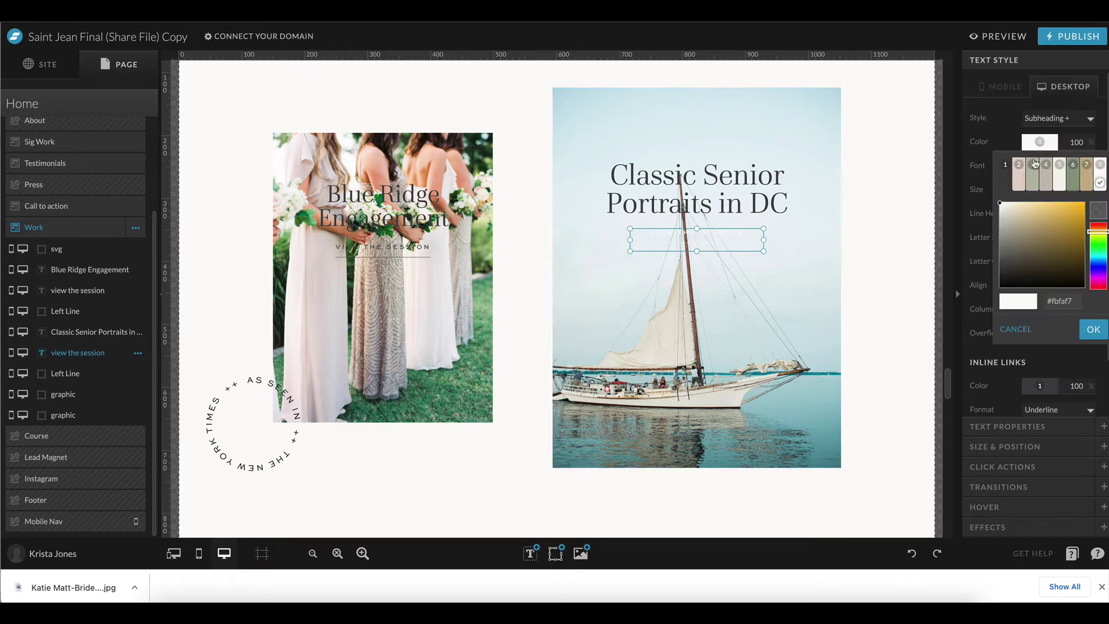
pyautogui.click(1013, 181)
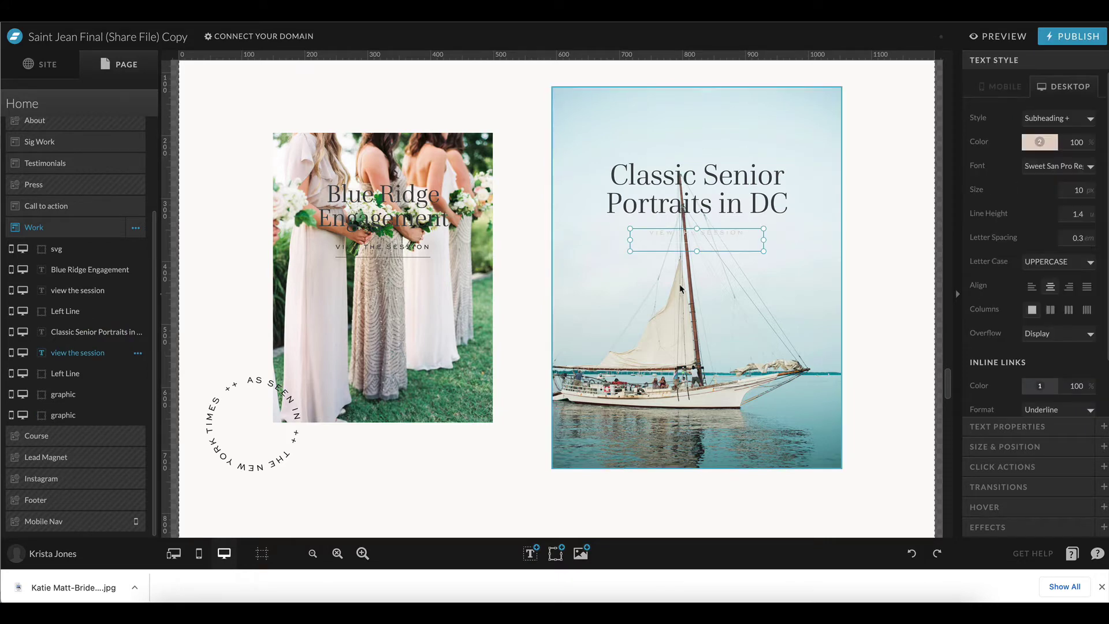
pyautogui.click(1050, 145)
pyautogui.click(1018, 165)
pyautogui.click(84, 372)
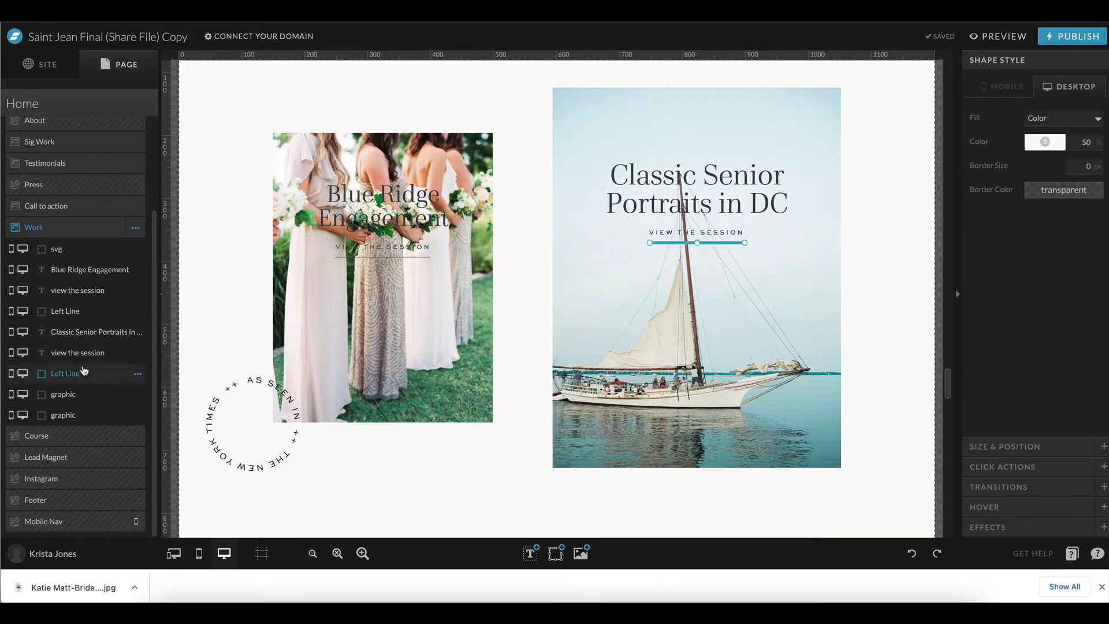
pyautogui.click(1032, 142)
pyautogui.click(1010, 183)
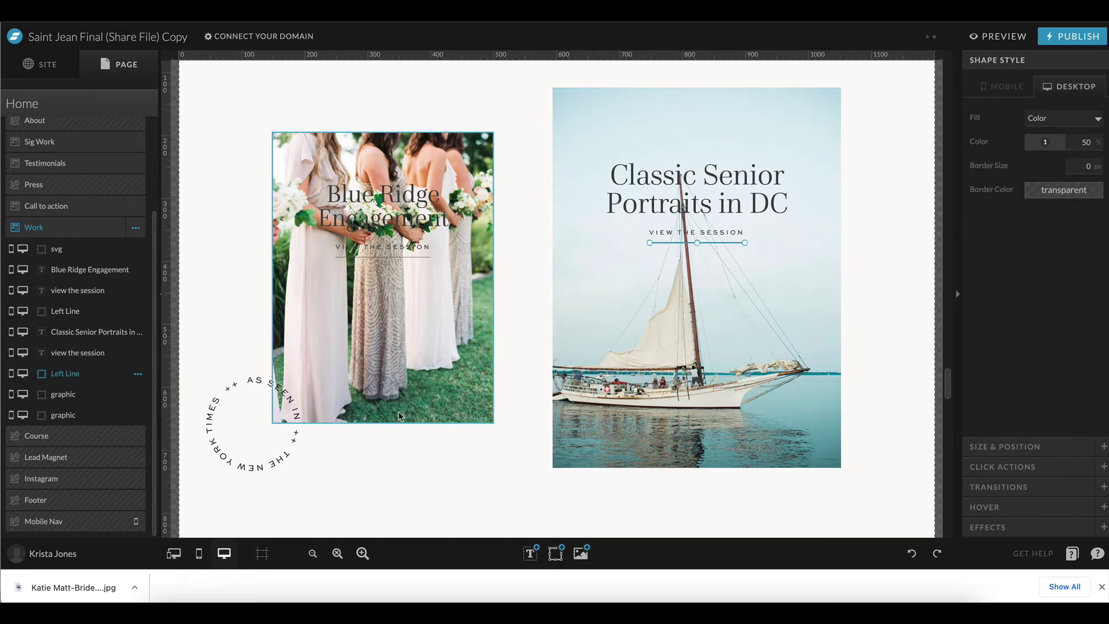
# - Swap the Blue Ridge Engagement image for the blonde woman's white-blouse portrait and move its title, session text and line down over the blouse
pyautogui.click(1037, 128)
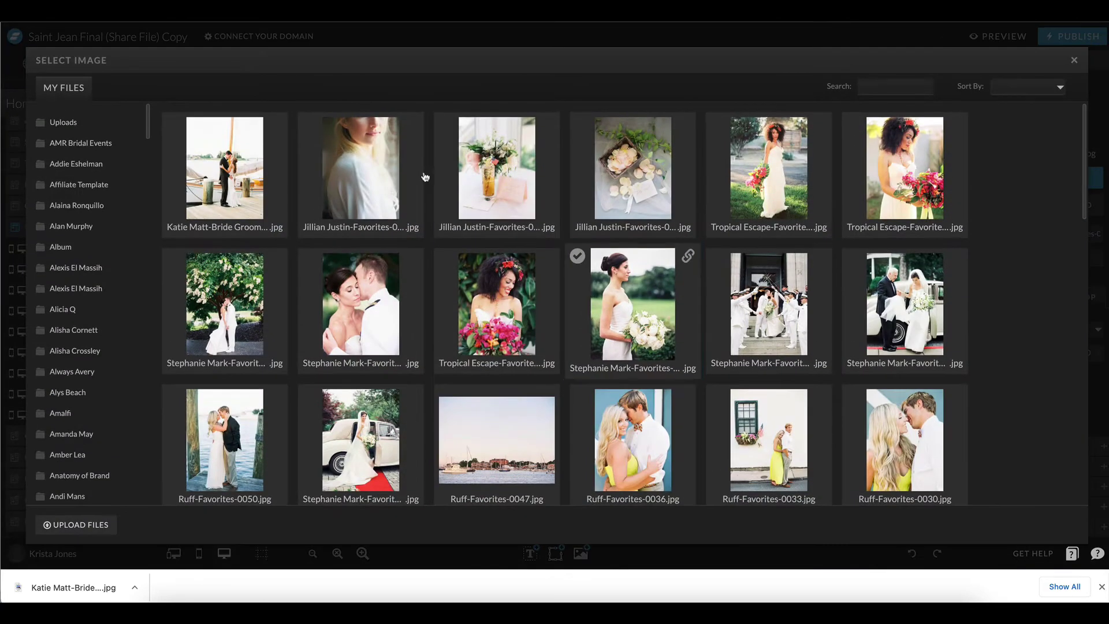
pyautogui.click(430, 199)
pyautogui.moveTo(524, 295); pyautogui.dragTo(446, 287)
pyautogui.keyDown('shift'); pyautogui.click(74, 396); pyautogui.keyUp('shift')
pyautogui.click(525, 319)
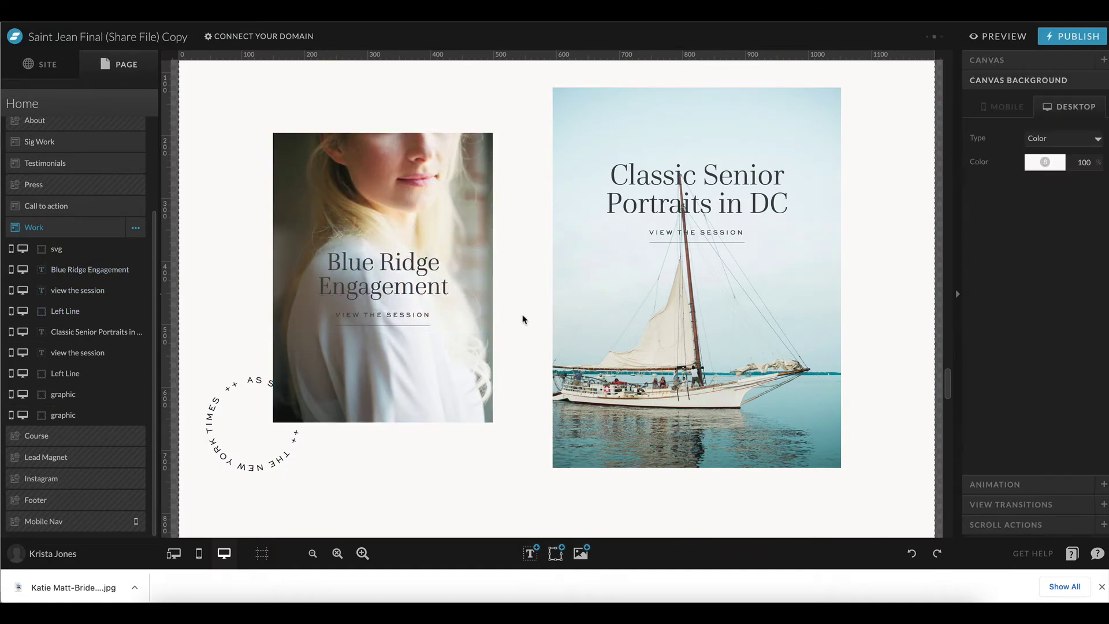
# - Swap the Southern Virginia Wedding image in the Sig Work section for the couple photo numbered 0030
pyautogui.scroll(20, 524, 319)
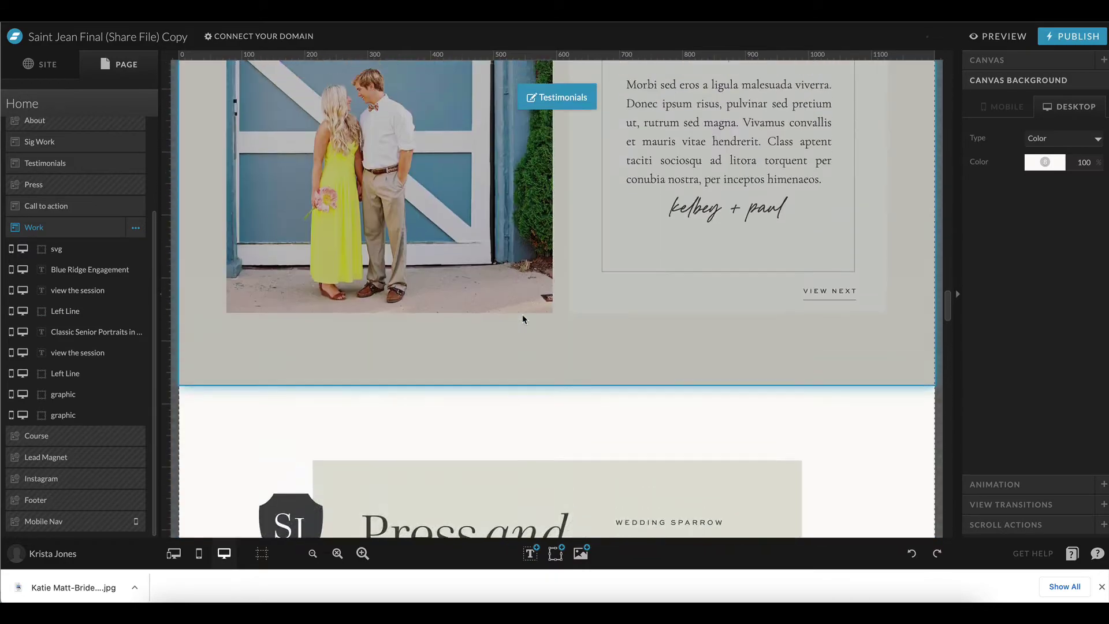
pyautogui.scroll(6, 522, 317)
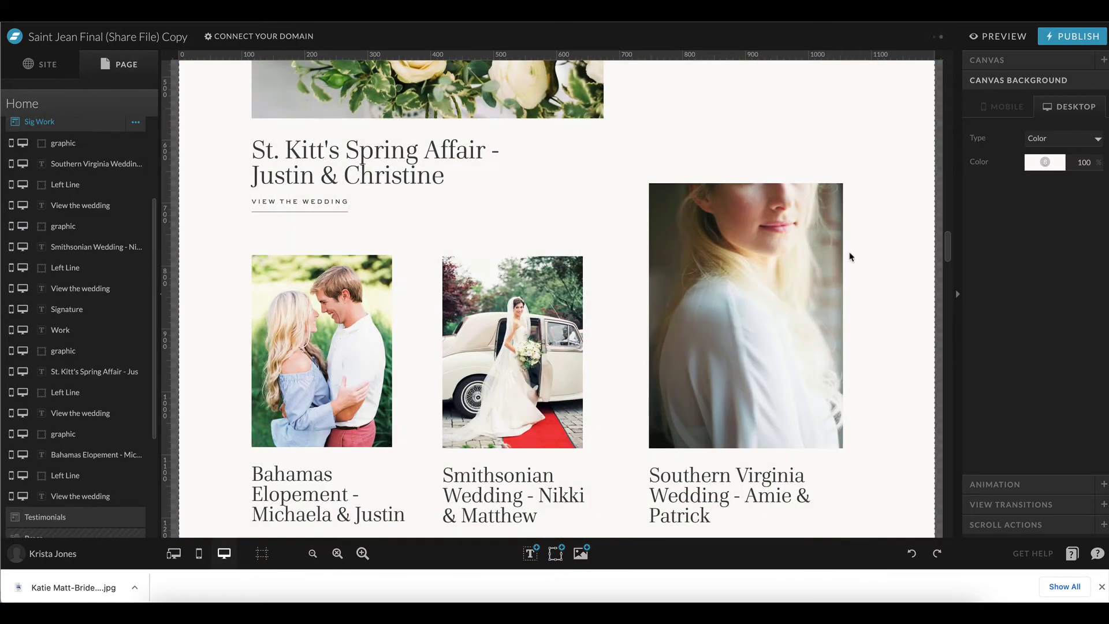
pyautogui.click(779, 281)
pyautogui.click(1033, 65)
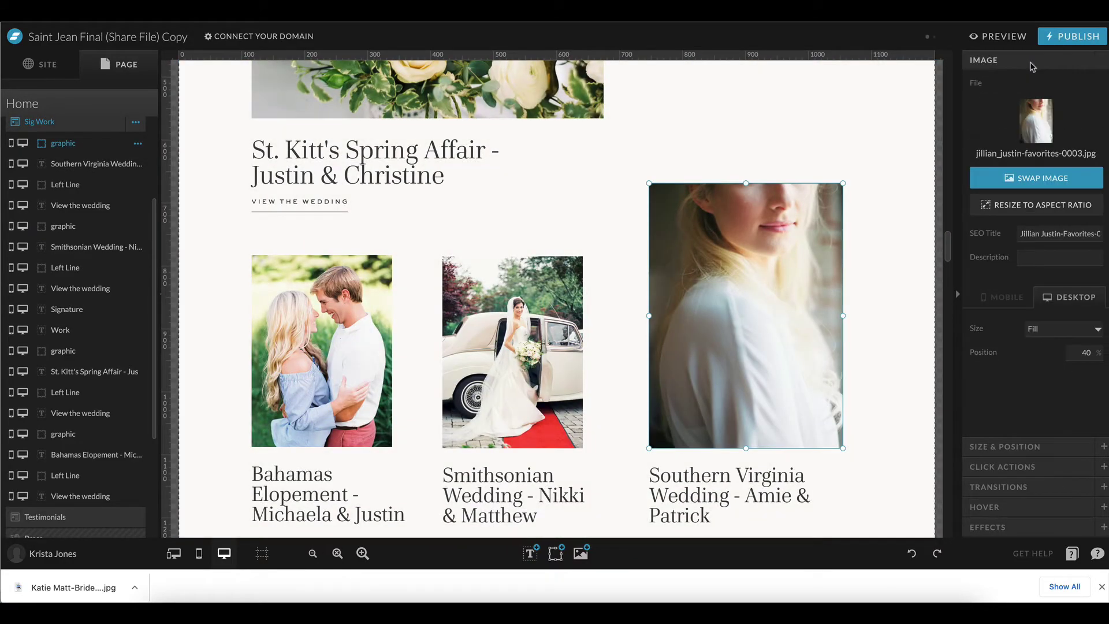
pyautogui.click(1034, 124)
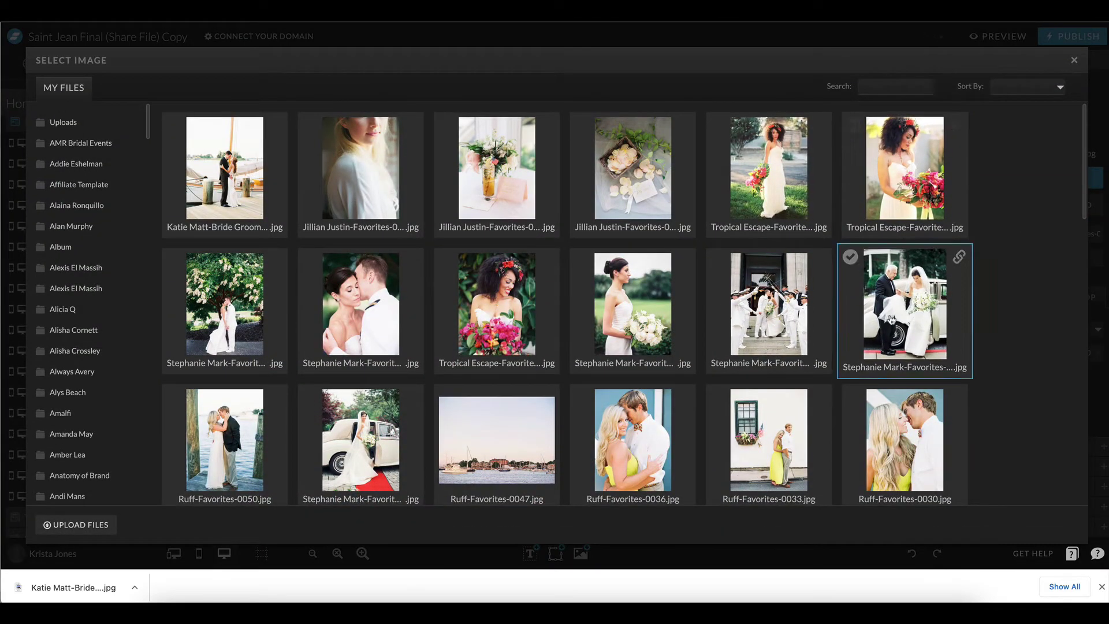
pyautogui.scroll(-7, 891, 321)
pyautogui.scroll(8, 890, 321)
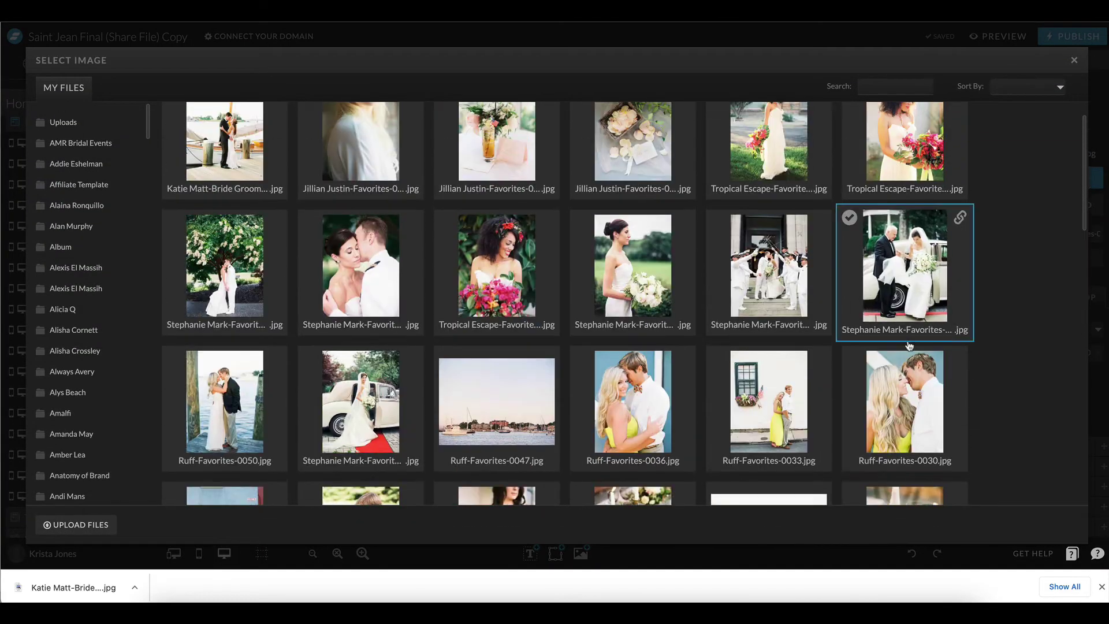
pyautogui.scroll(-2, 901, 323)
pyautogui.click(910, 347)
# - Review how the photos in the Signature Work section look together
pyautogui.click(331, 357)
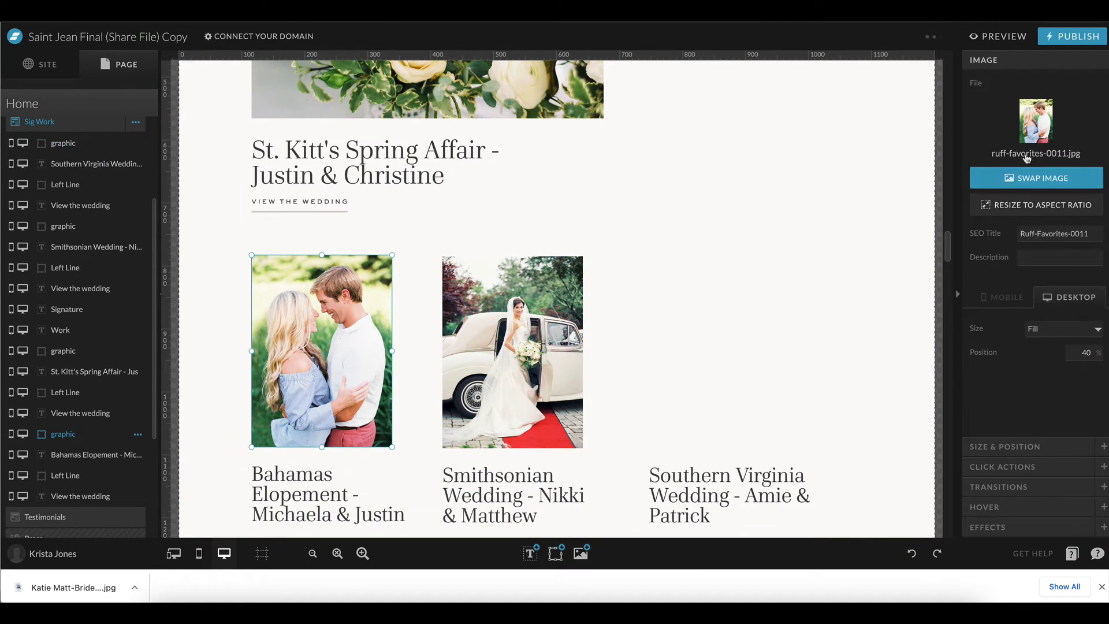
pyautogui.scroll(3, 694, 354)
pyautogui.scroll(-2, 693, 352)
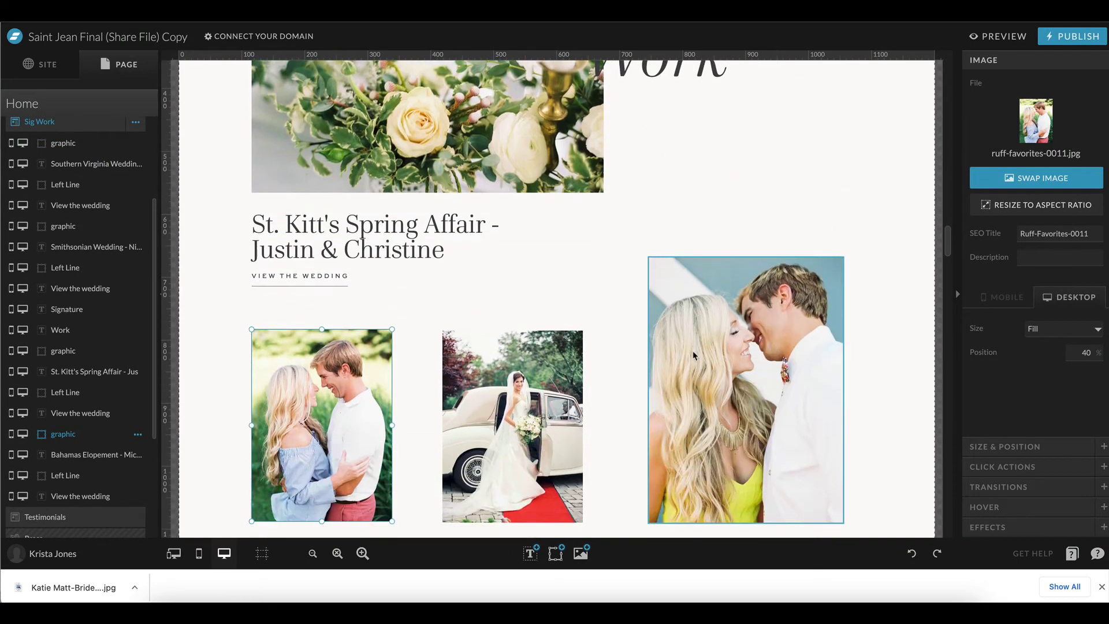
pyautogui.scroll(2, 692, 352)
pyautogui.scroll(-1, 692, 351)
pyautogui.scroll(2, 692, 354)
pyautogui.scroll(-3, 687, 355)
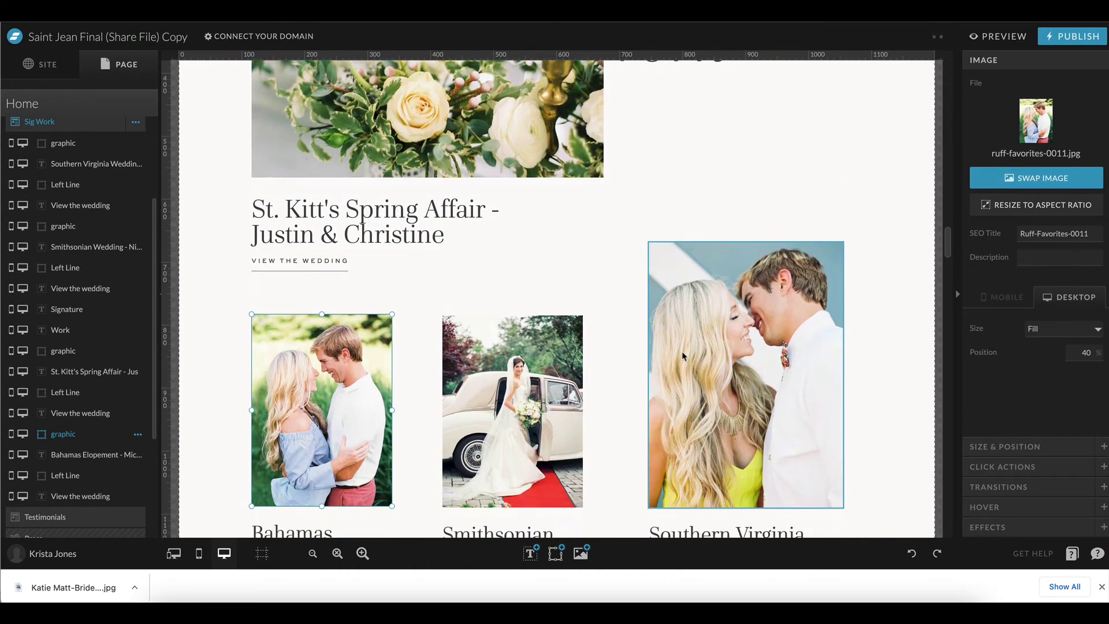
pyautogui.scroll(6, 667, 354)
pyautogui.scroll(-5, 667, 353)
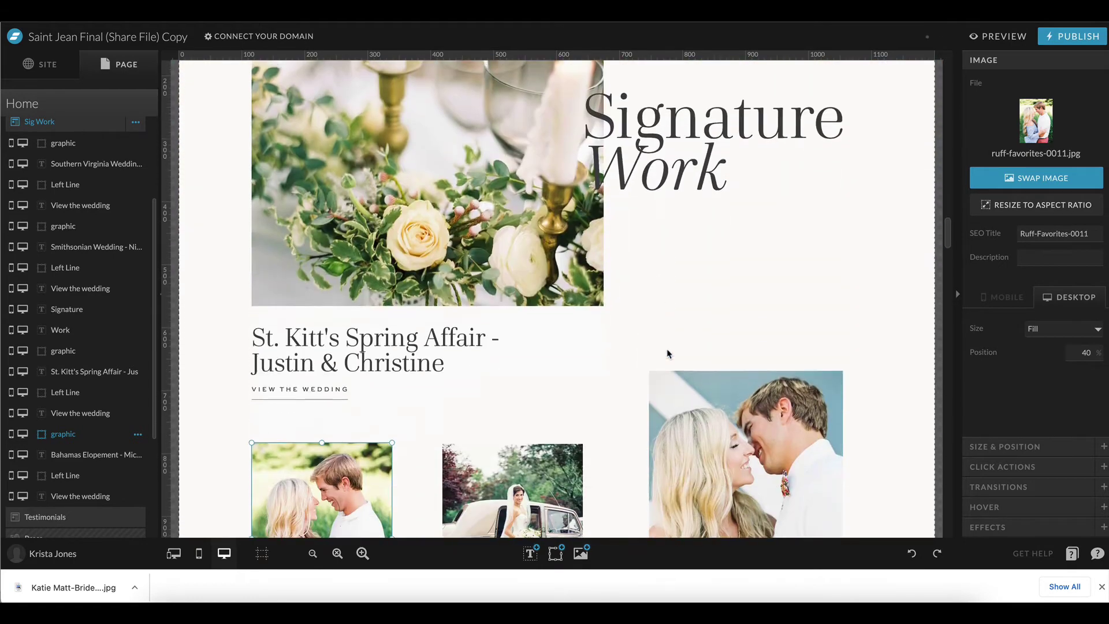
# - Preview the site and check how the hero text sits beside the photo
pyautogui.click(1005, 37)
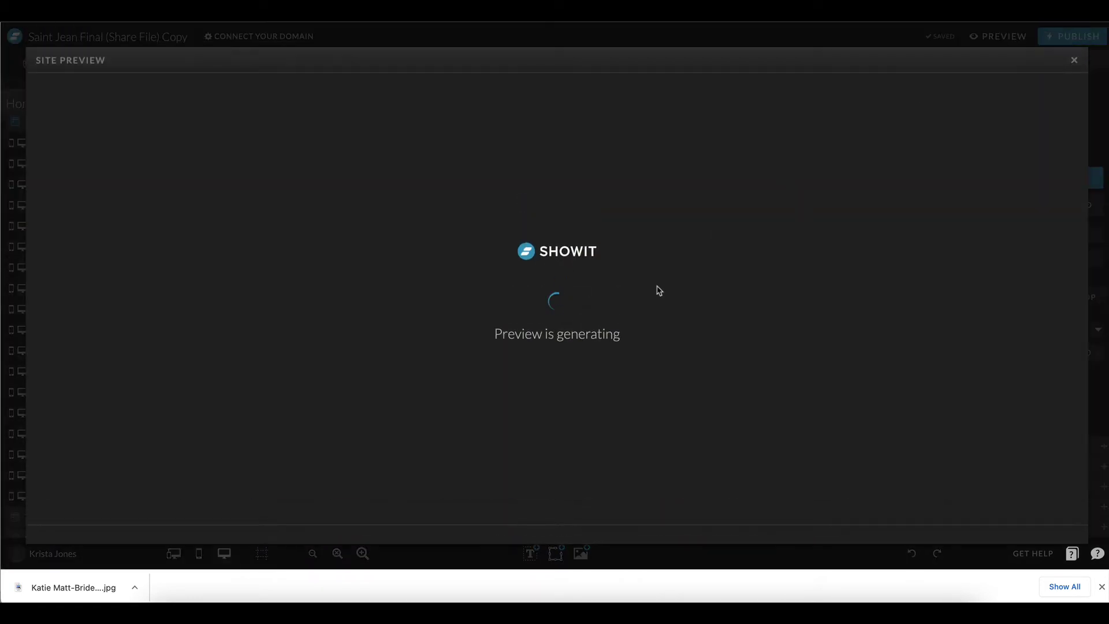
pyautogui.scroll(-2, 658, 291)
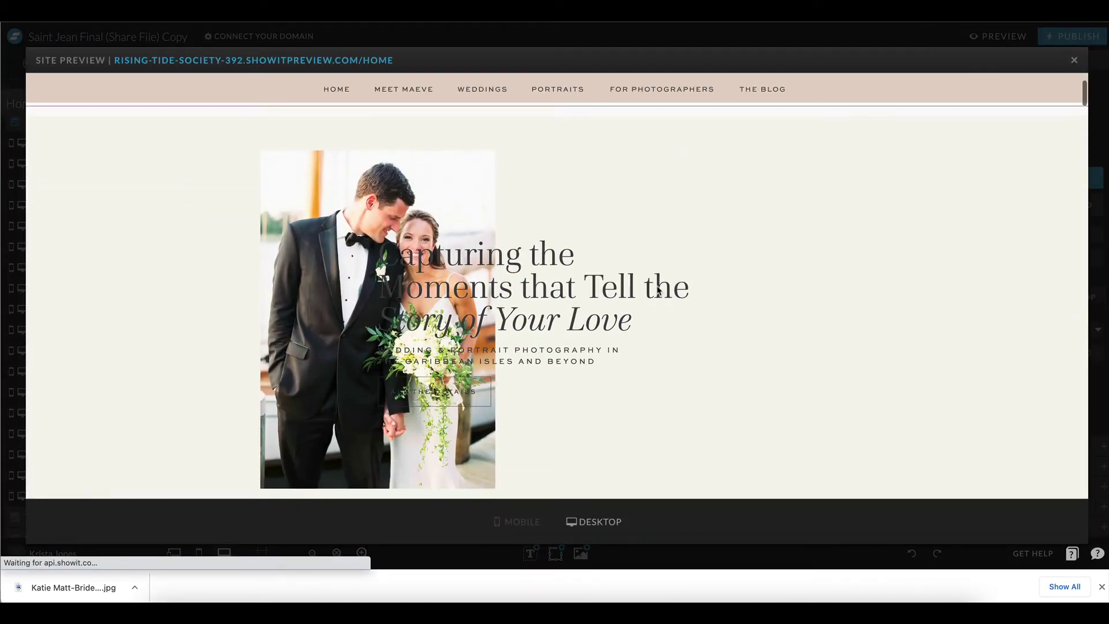
pyautogui.click(1073, 61)
# - Remove the horizontal locking from the hero photo, both headline texts, the tagline and the All the details button
pyautogui.scroll(6, 649, 324)
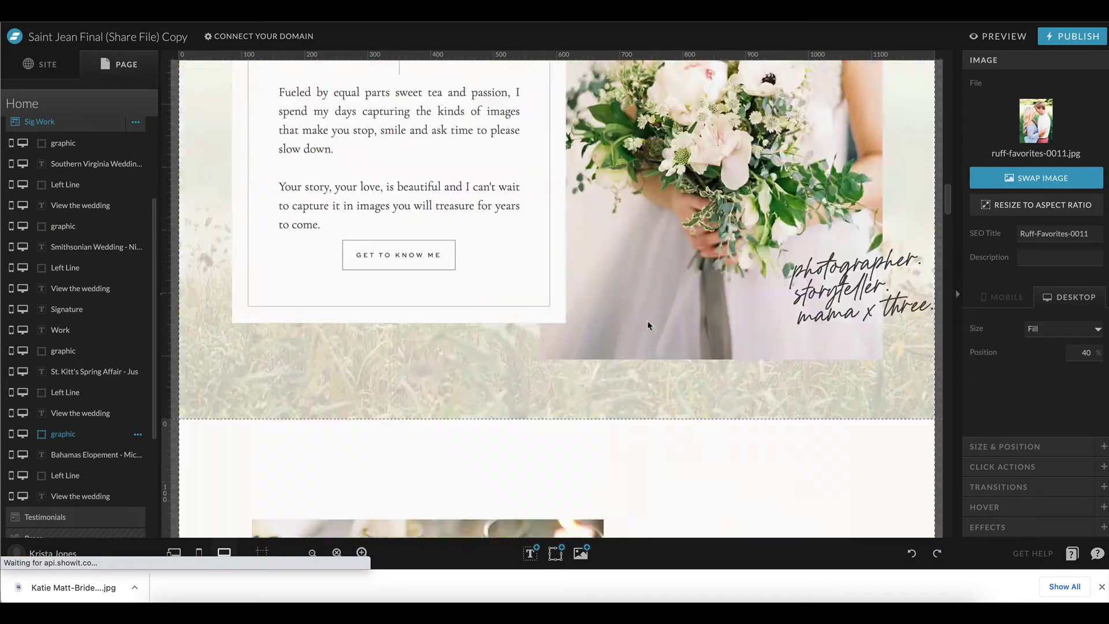
pyautogui.scroll(2, 648, 325)
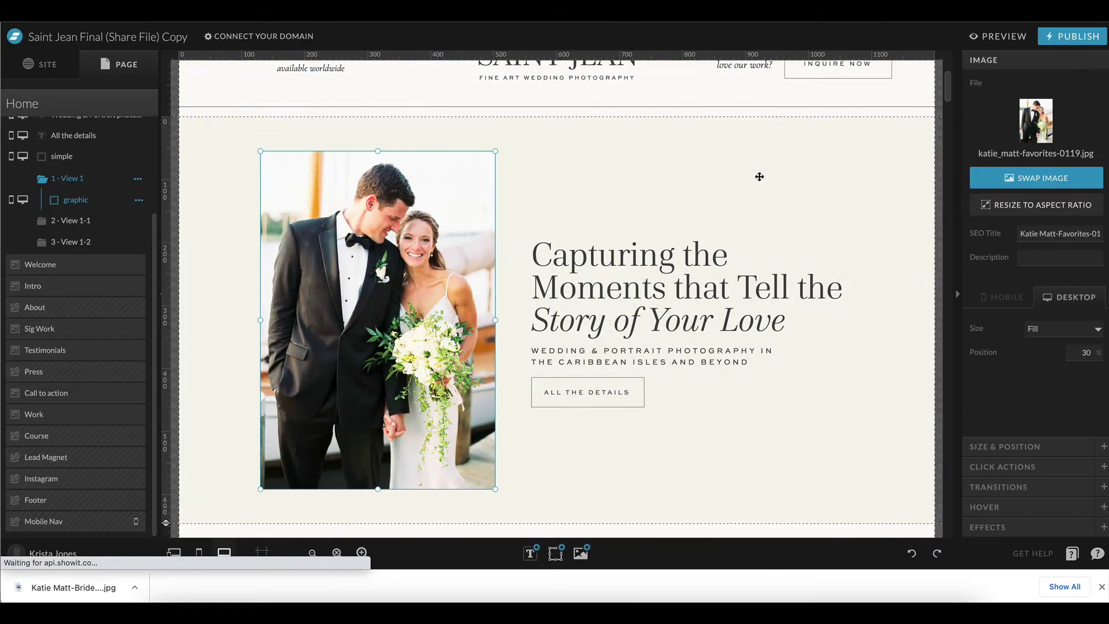
pyautogui.click(1012, 466)
pyautogui.click(1049, 81)
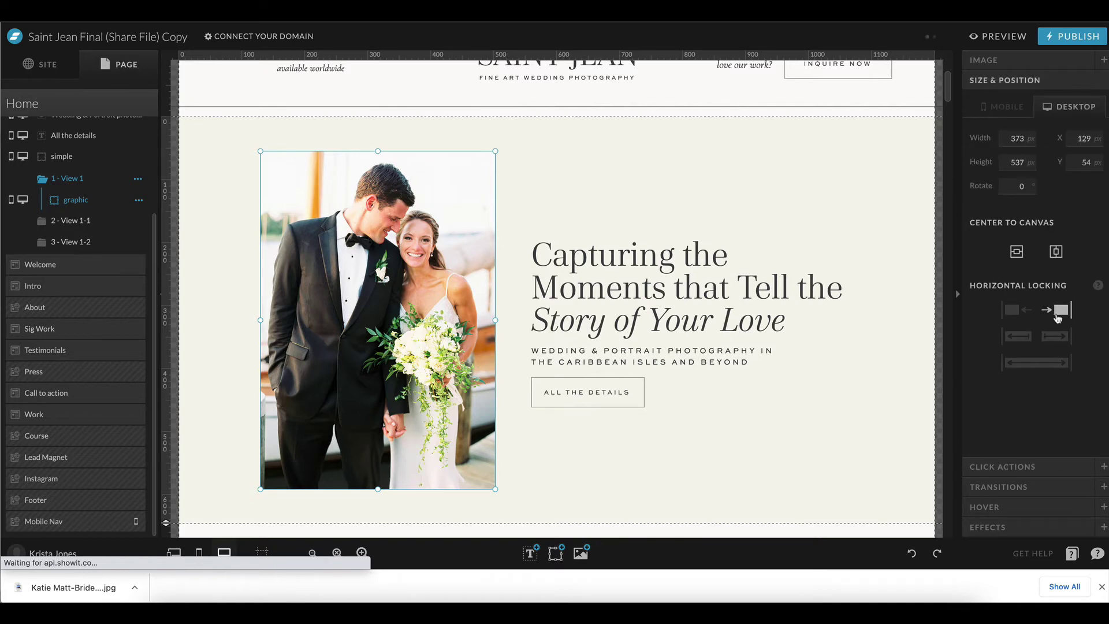
pyautogui.click(702, 272)
pyautogui.click(735, 326)
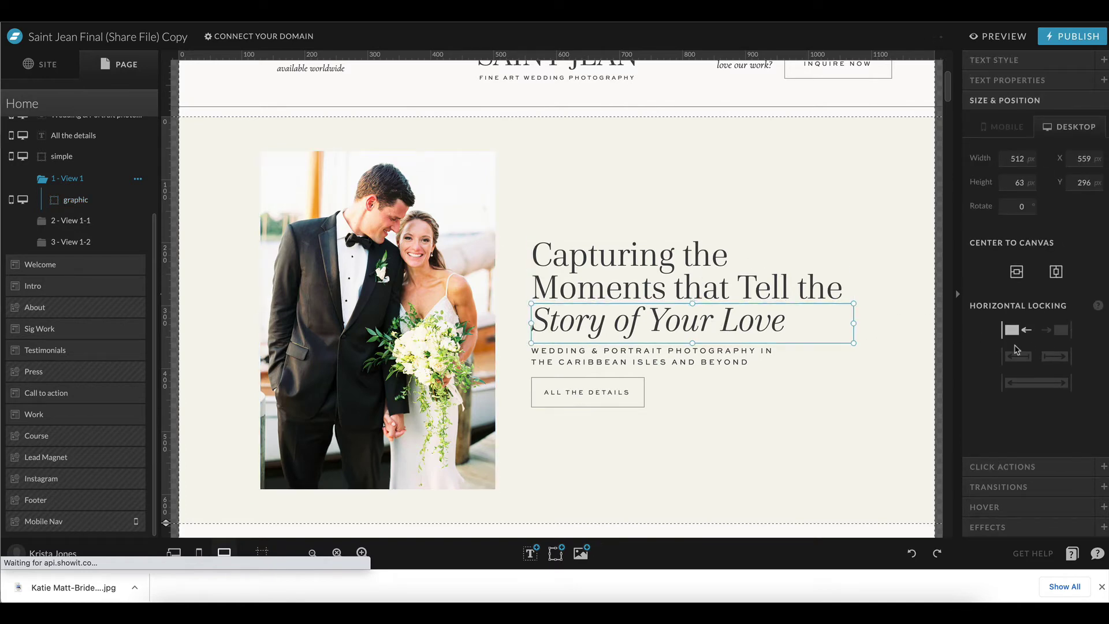
pyautogui.click(711, 363)
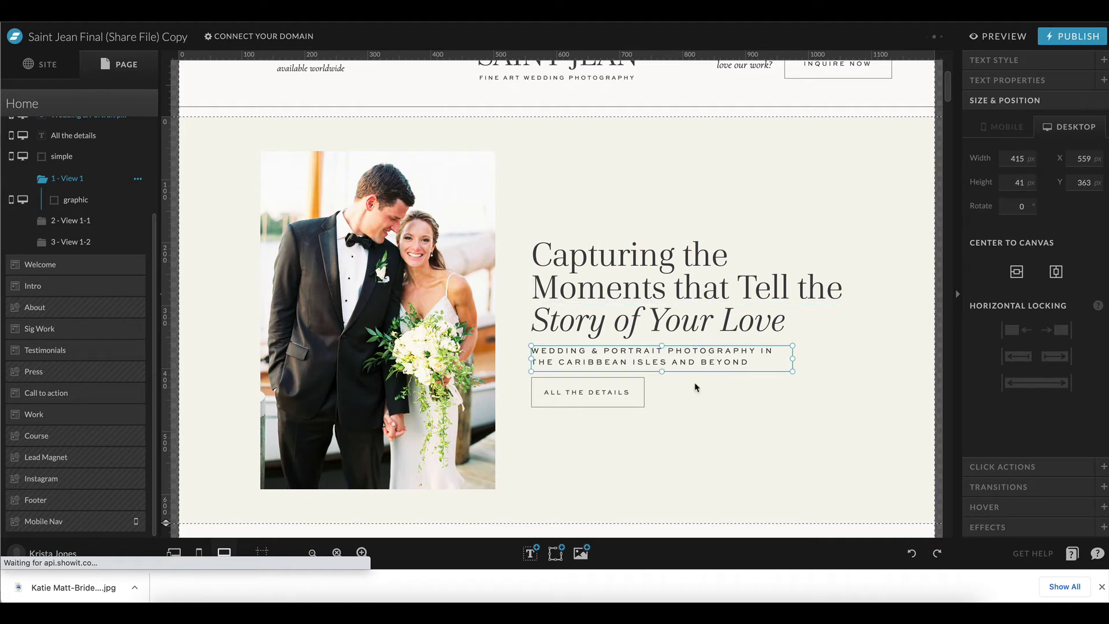
pyautogui.click(585, 380)
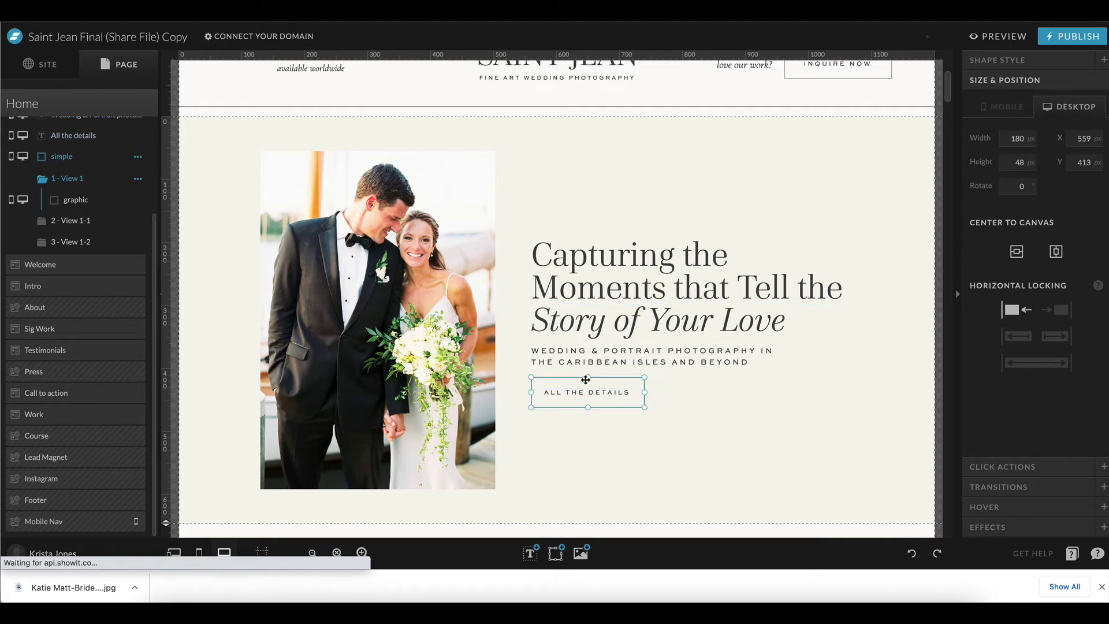
pyautogui.press('Tab')
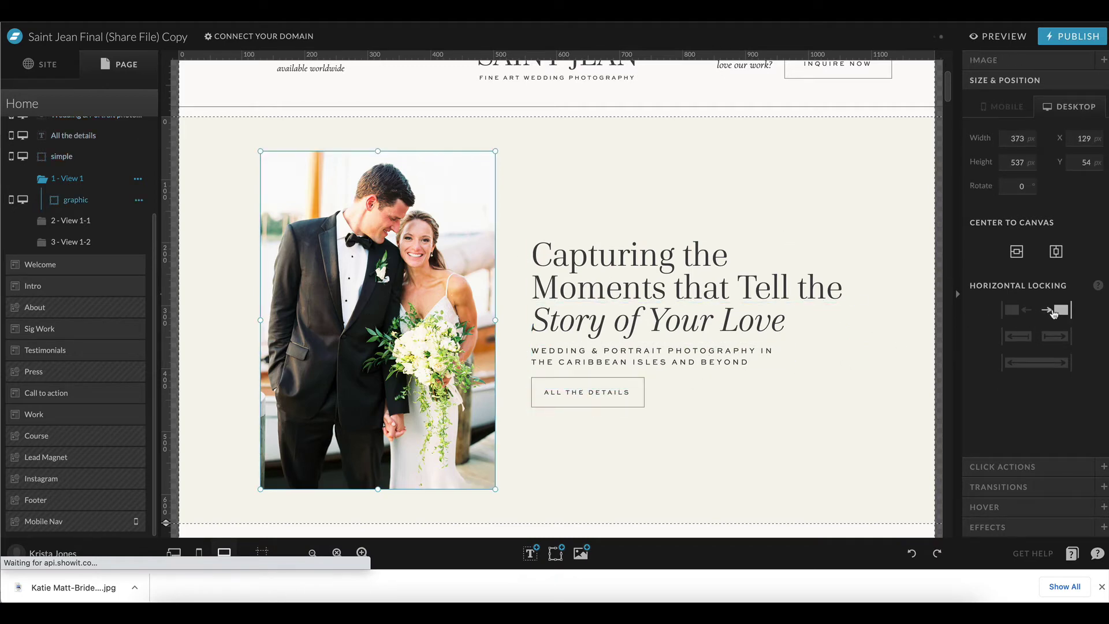
# - Preview the site on desktop and check the home page from the hero down through the Signature Work section
pyautogui.click(997, 37)
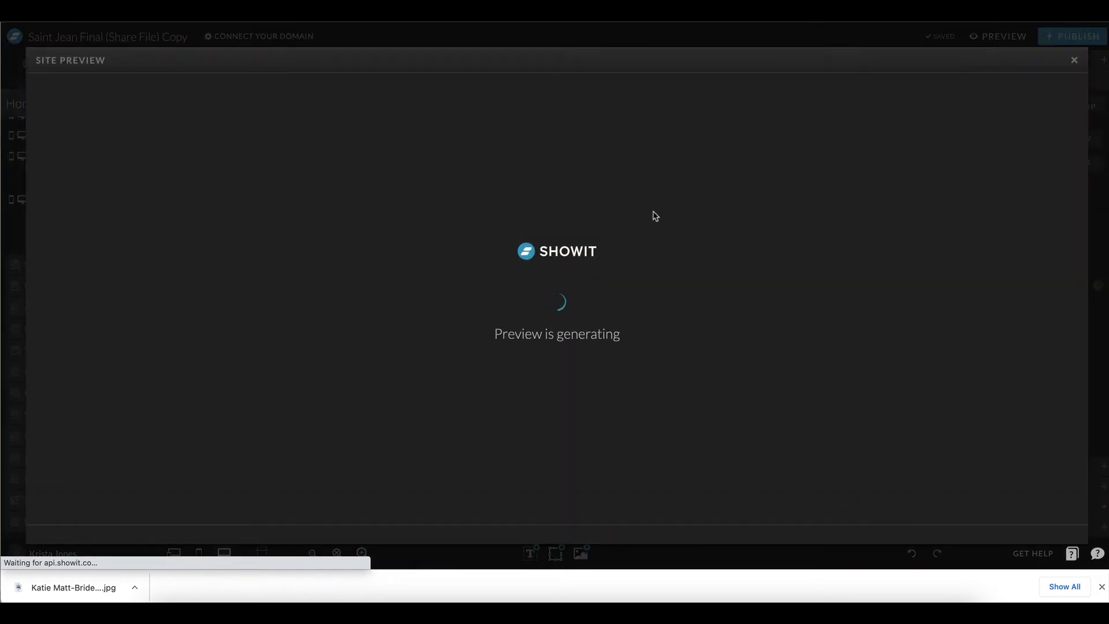
pyautogui.scroll(-2, 653, 216)
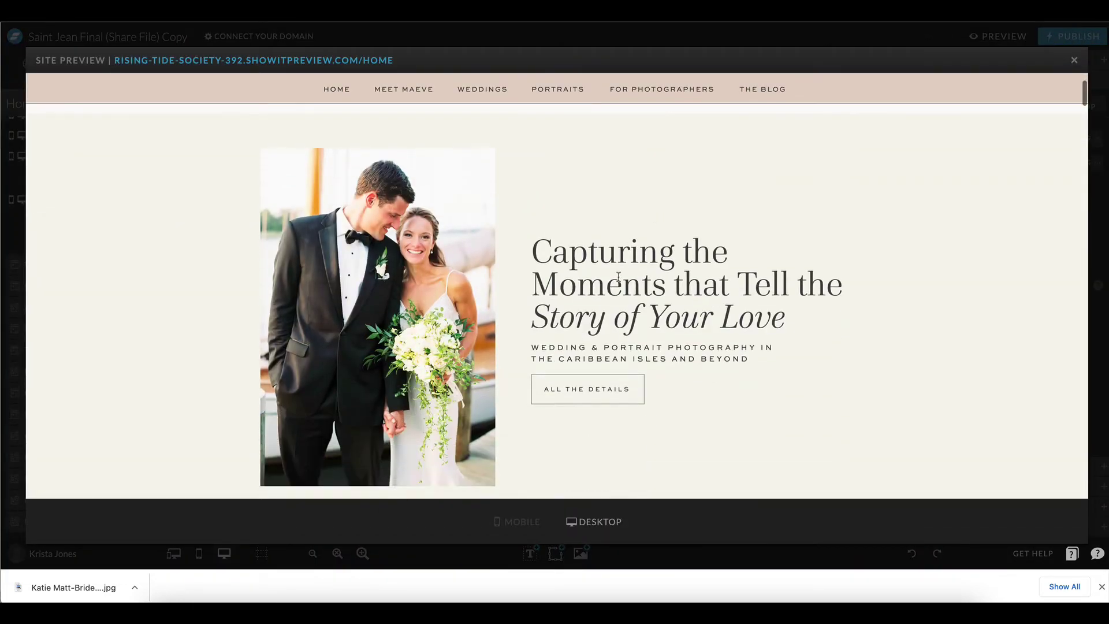
pyautogui.scroll(-3, 619, 278)
pyautogui.scroll(-1, 559, 263)
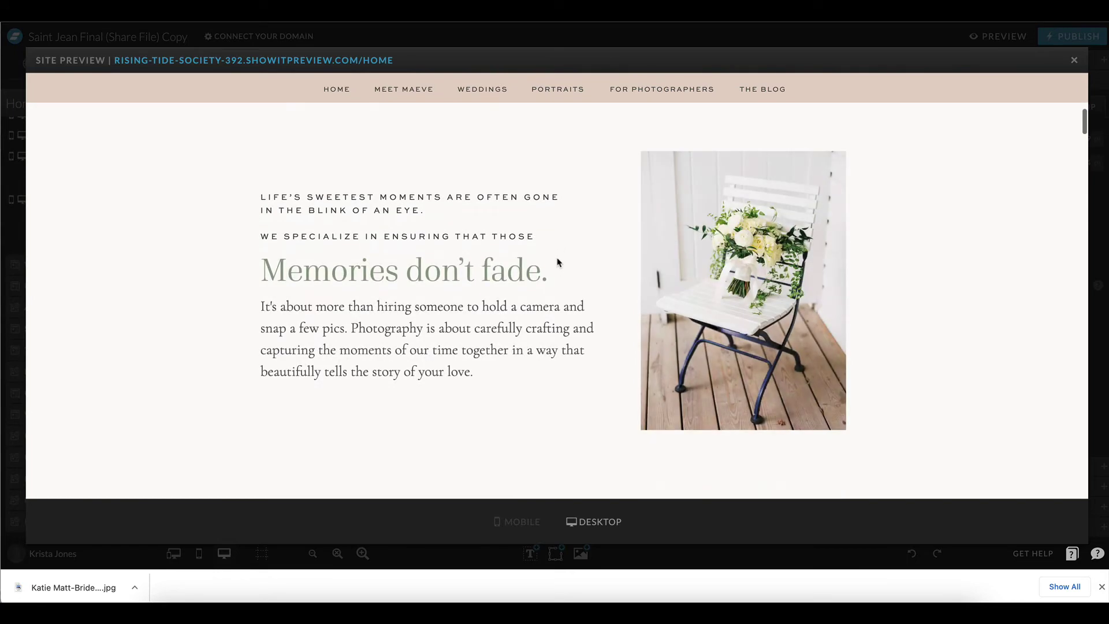
pyautogui.scroll(-10, 559, 263)
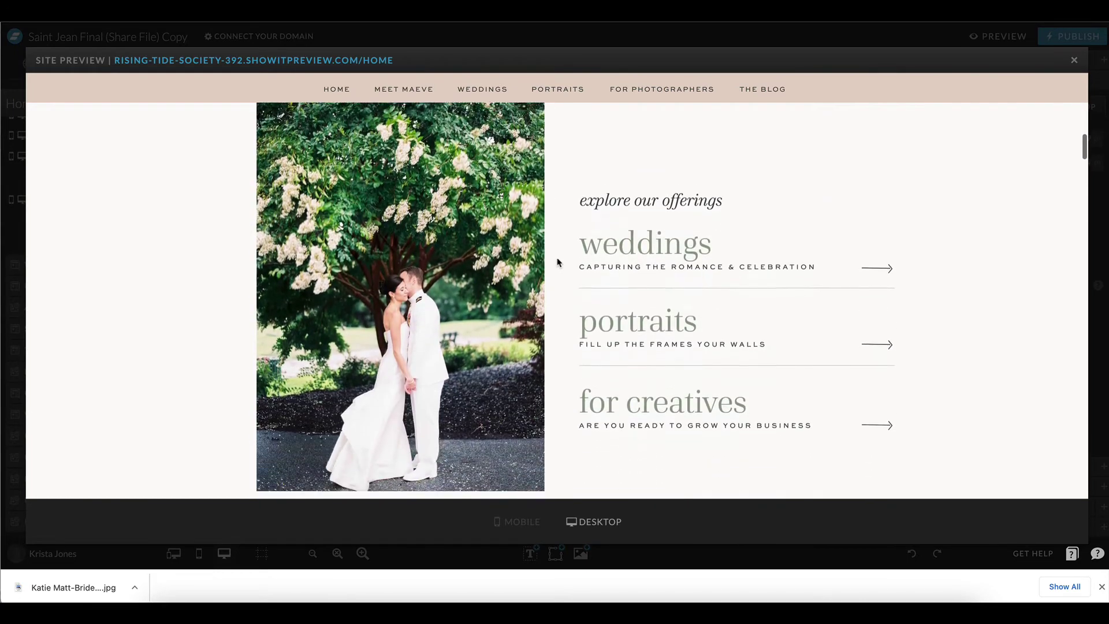
pyautogui.scroll(-6, 559, 263)
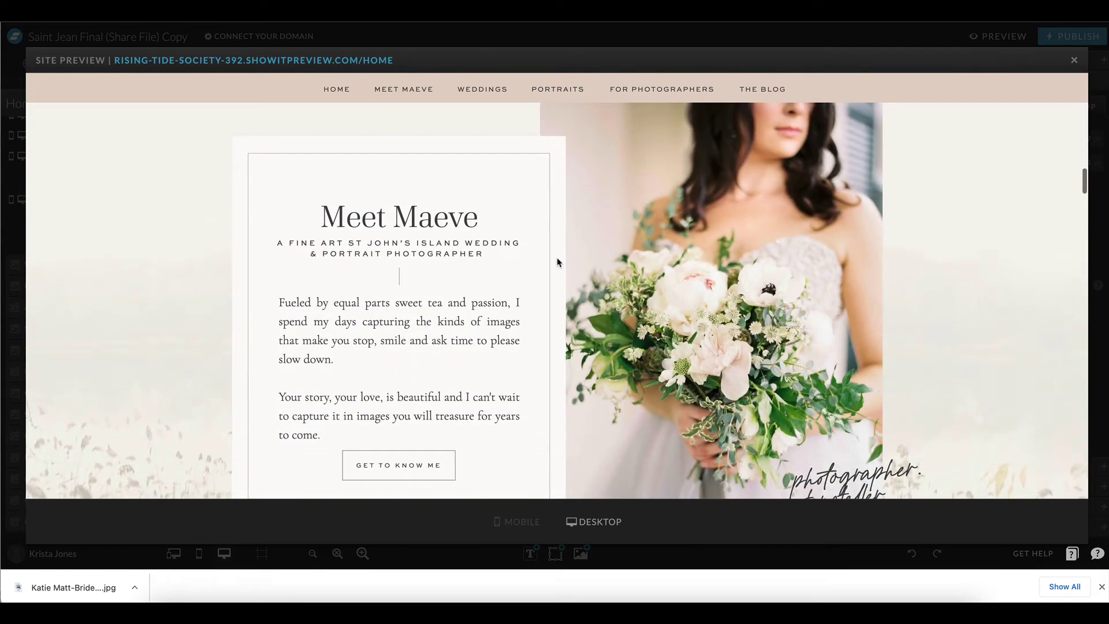
pyautogui.scroll(-8, 558, 263)
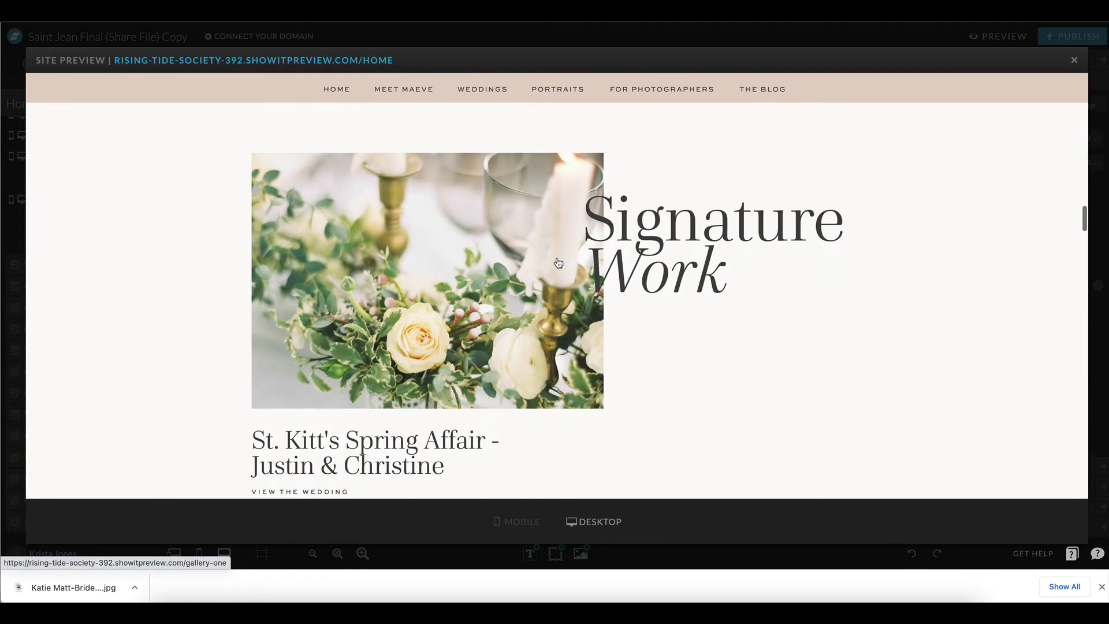
pyautogui.scroll(-5, 559, 263)
pyautogui.scroll(3, 544, 289)
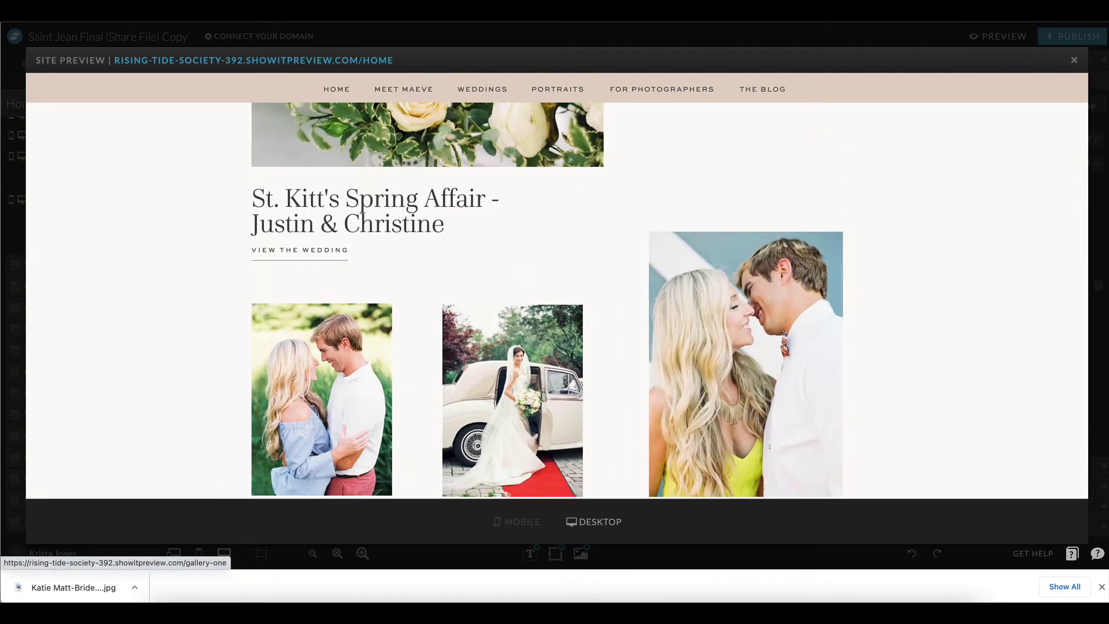
pyautogui.click(1075, 60)
# - Close the preview and replace the large St. Kitt's Spring Affair photo in Signature Work with the landscape-format photo of sailboats on the water
pyautogui.scroll(-10, 600, 277)
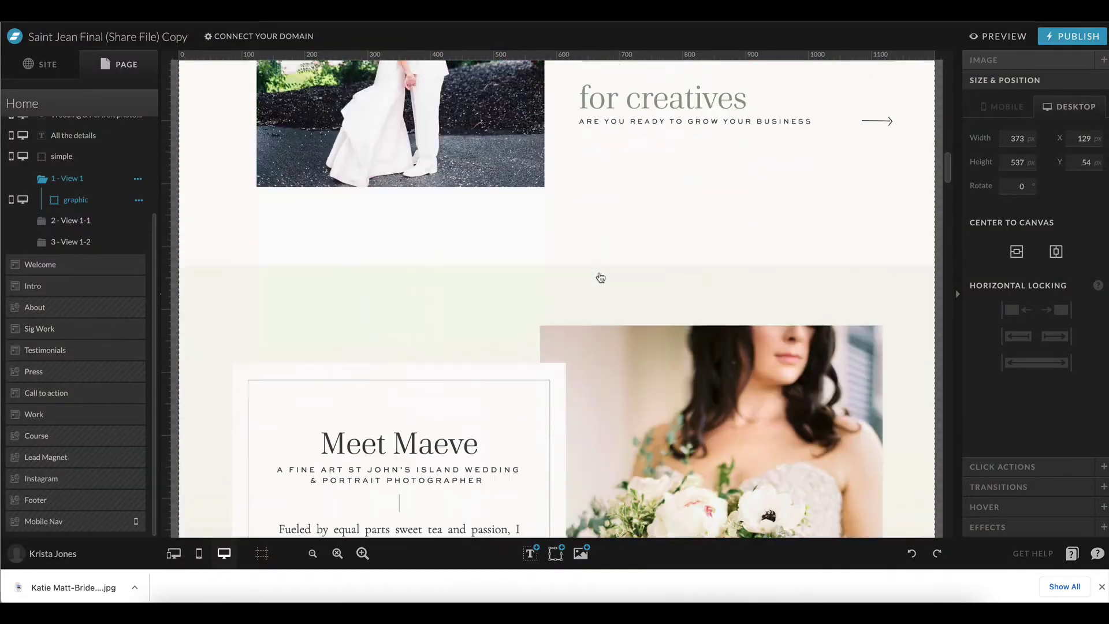
pyautogui.scroll(-10, 600, 277)
pyautogui.scroll(8, 600, 277)
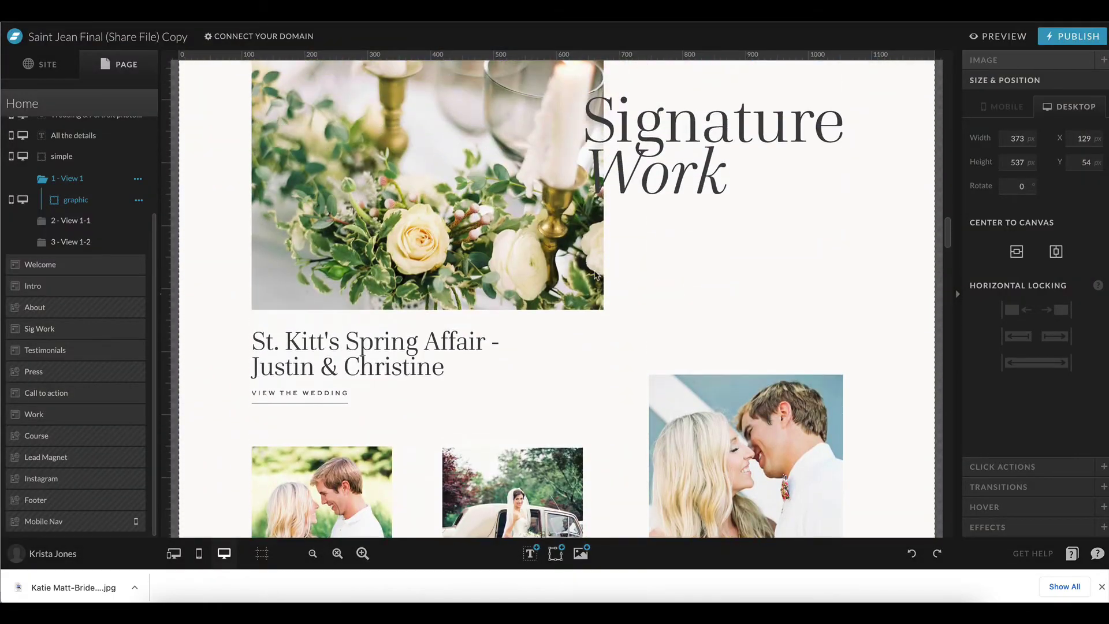
pyautogui.click(601, 191)
pyautogui.click(551, 192)
pyautogui.click(990, 71)
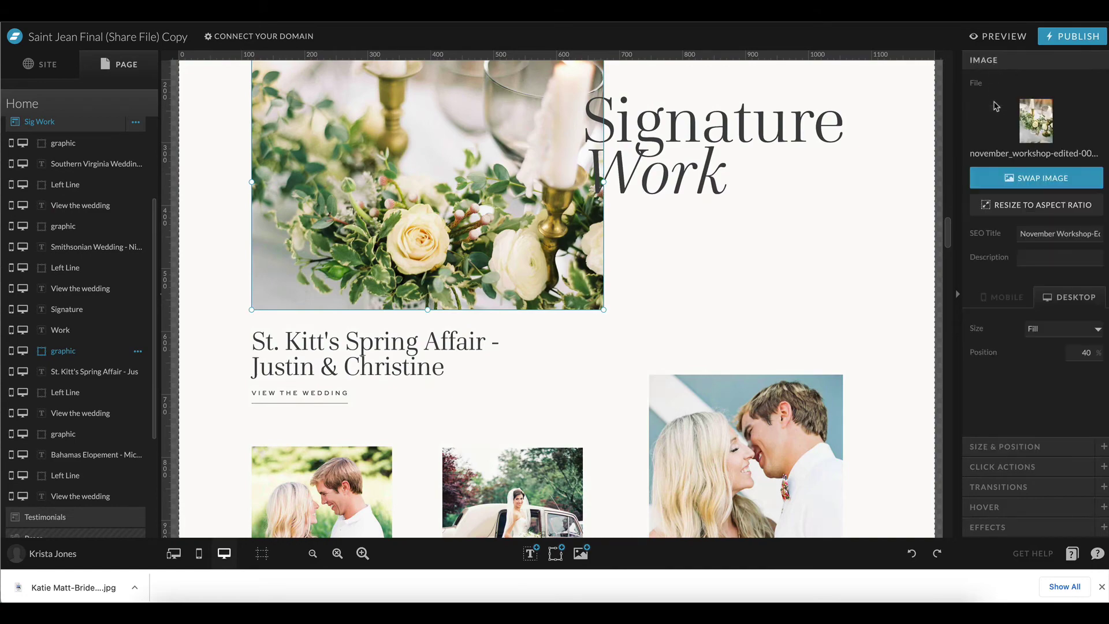
pyautogui.click(1037, 131)
pyautogui.scroll(-5, 483, 232)
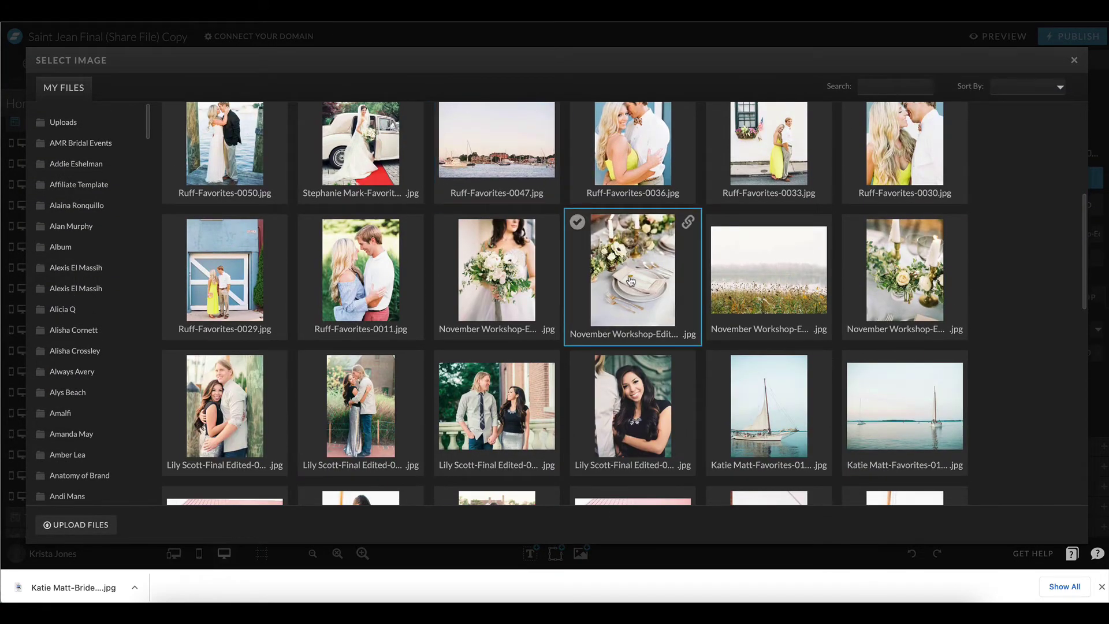
pyautogui.scroll(-3, 631, 282)
pyautogui.click(850, 259)
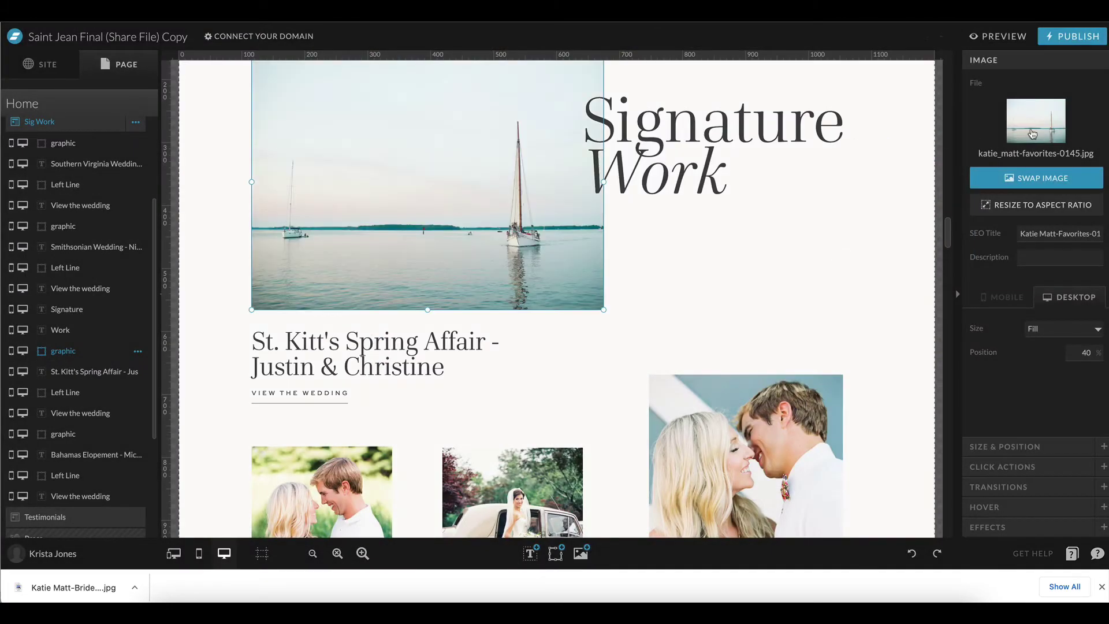
# - Replace the Bahamas Elopement photo with the wedding couple in front of the blue van and set its image position to 50%
pyautogui.scroll(-3, 566, 349)
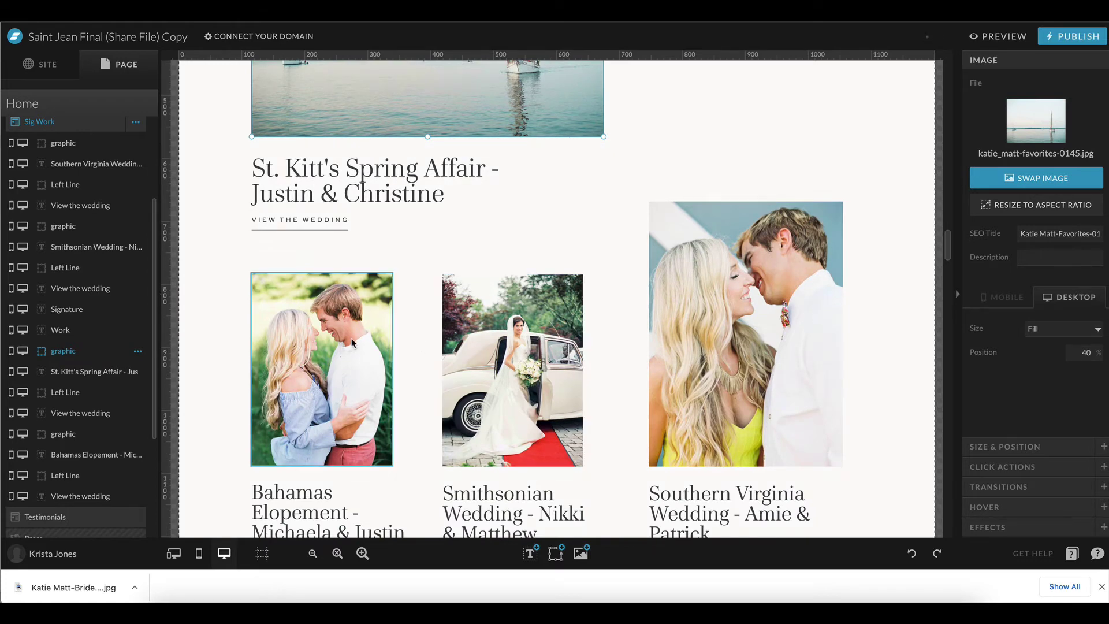
pyautogui.click(344, 374)
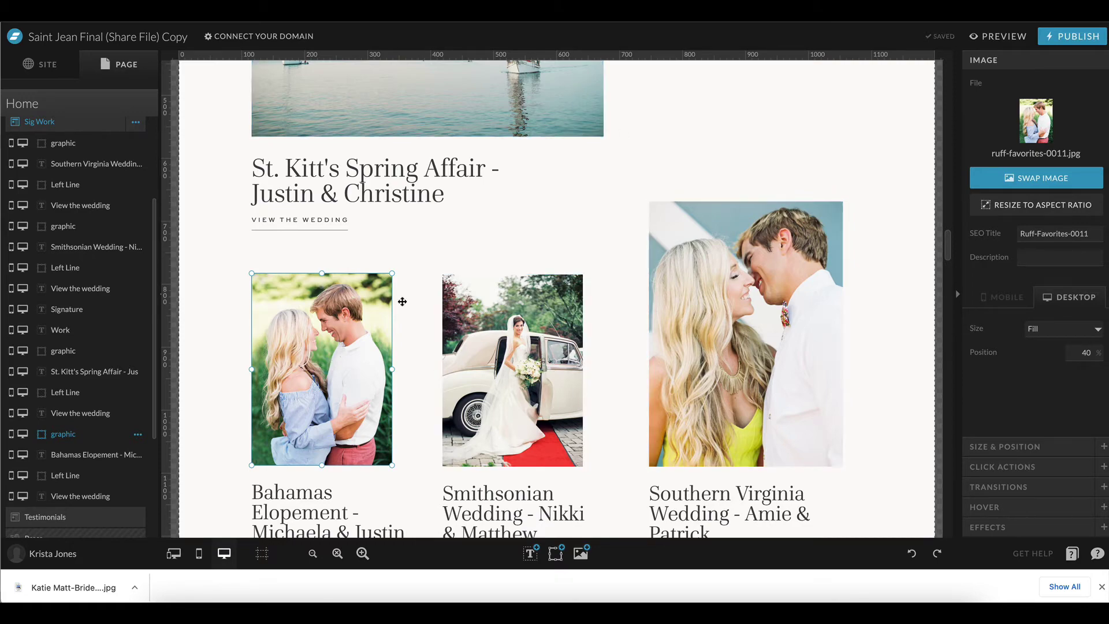
pyautogui.click(1050, 129)
pyautogui.scroll(-5, 657, 233)
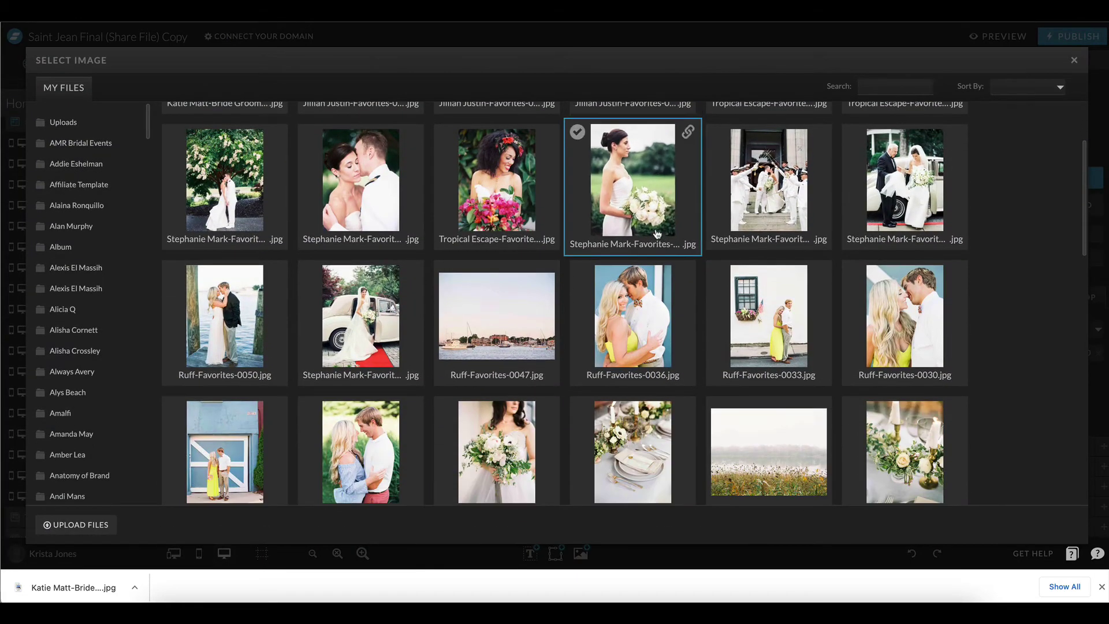
pyautogui.scroll(-3, 657, 234)
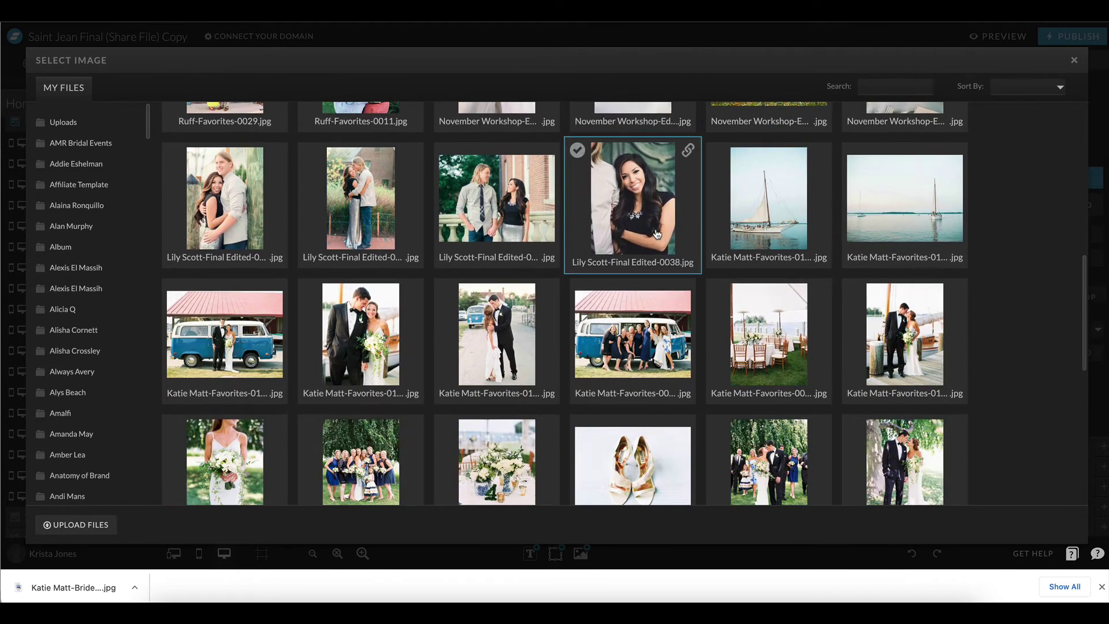
pyautogui.scroll(-1, 656, 234)
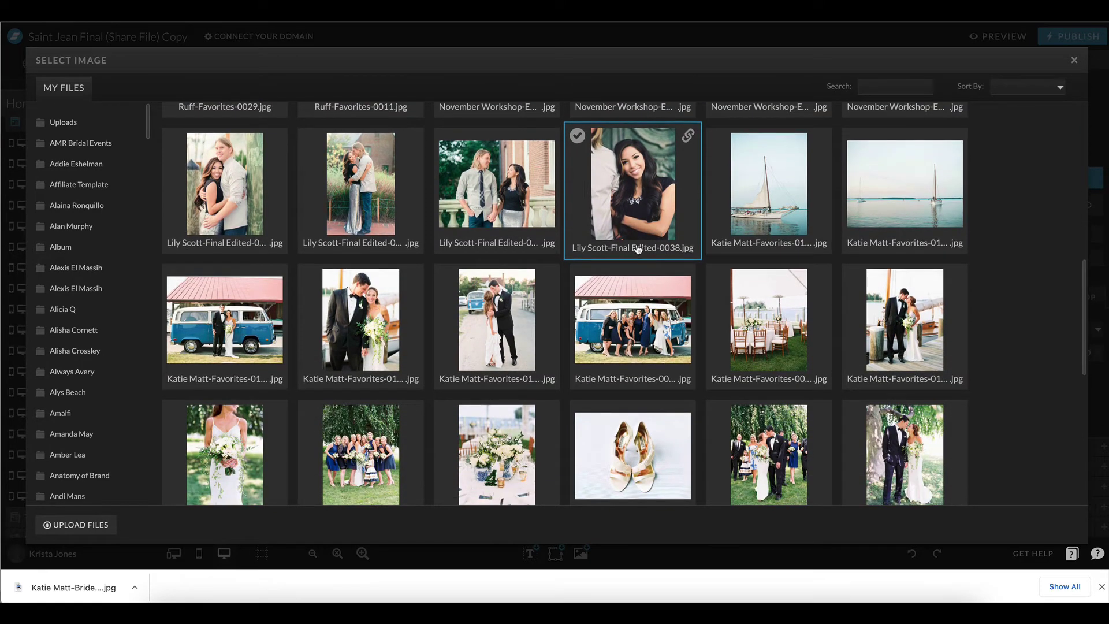
pyautogui.scroll(-10, 505, 201)
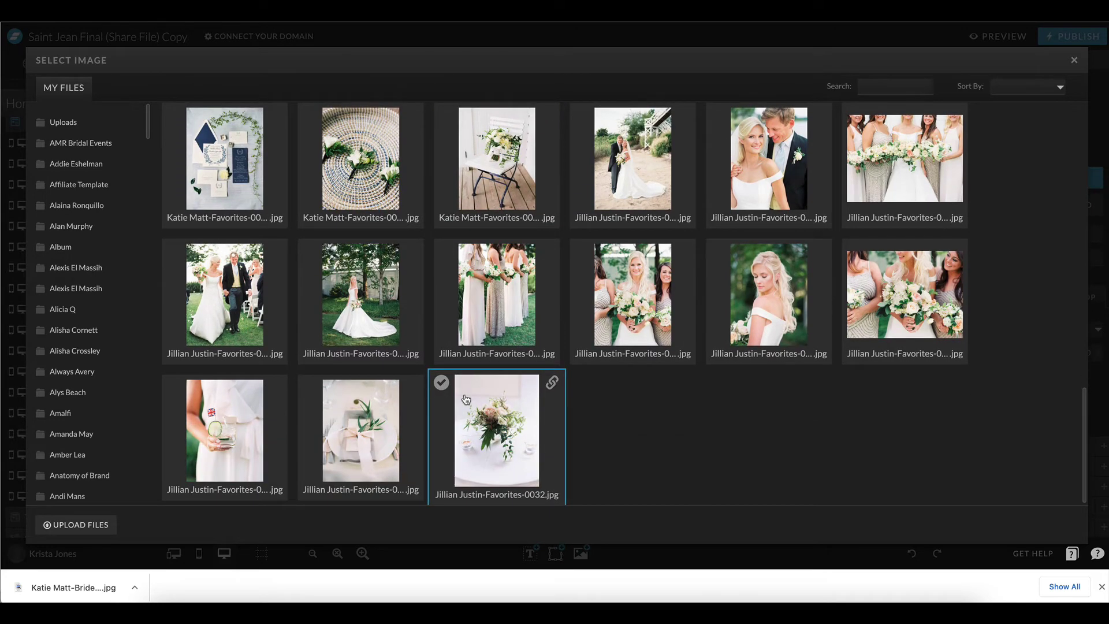
pyautogui.scroll(7, 465, 399)
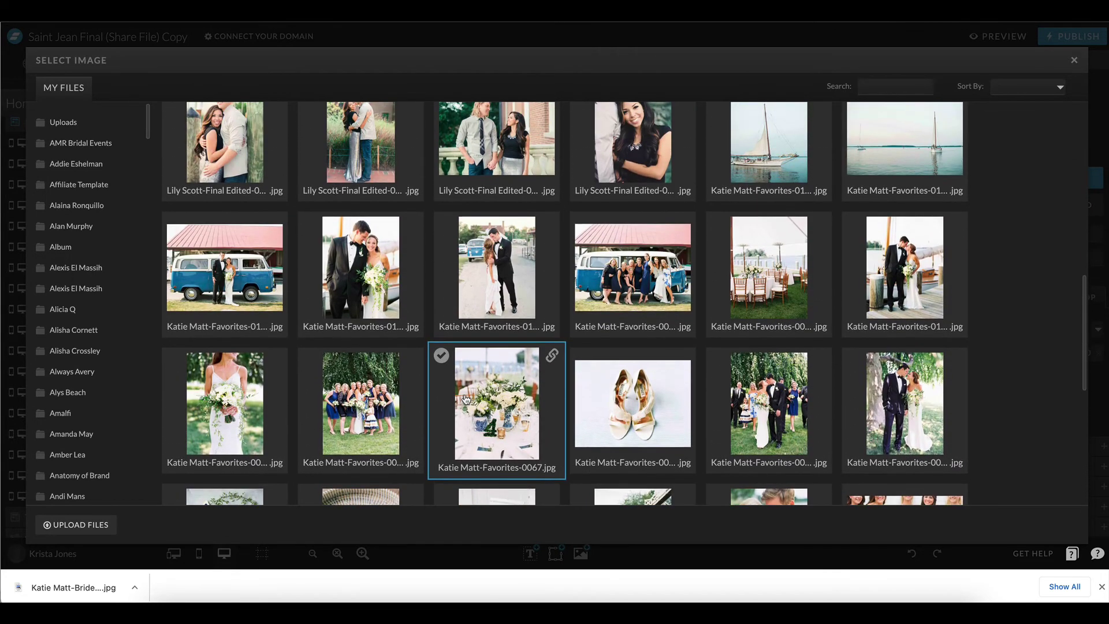
pyautogui.scroll(3, 466, 398)
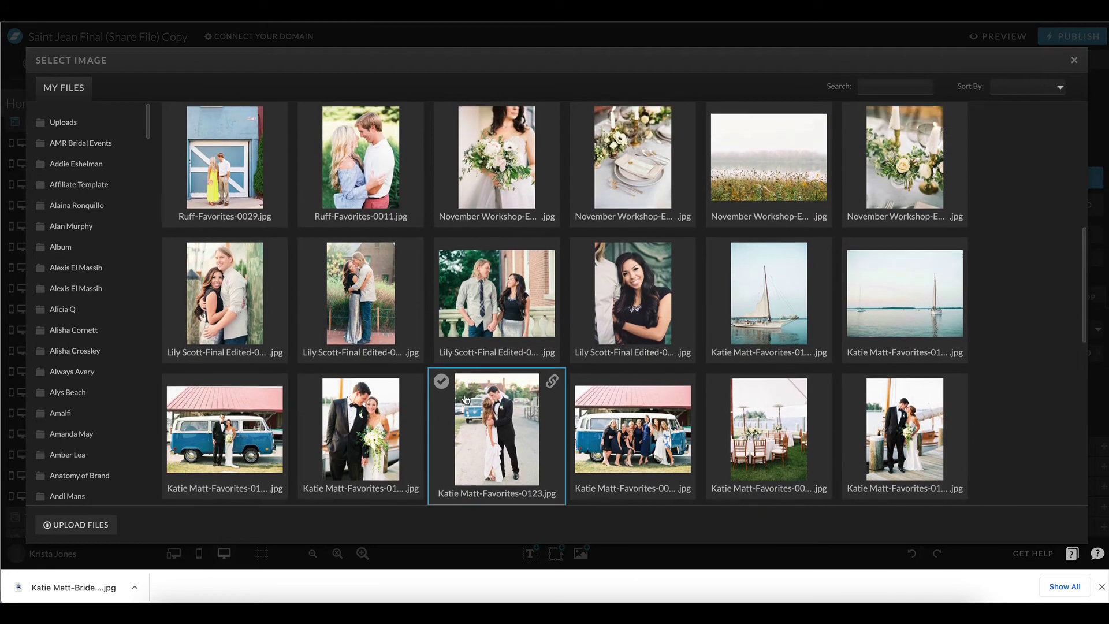
pyautogui.scroll(-4, 430, 250)
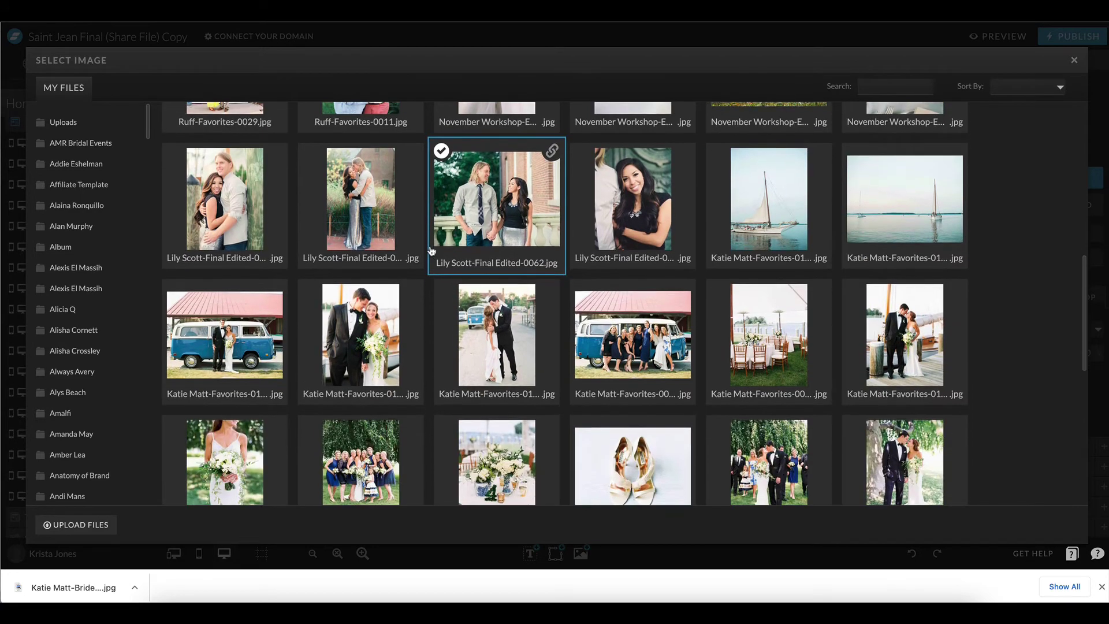
pyautogui.scroll(-1, 431, 249)
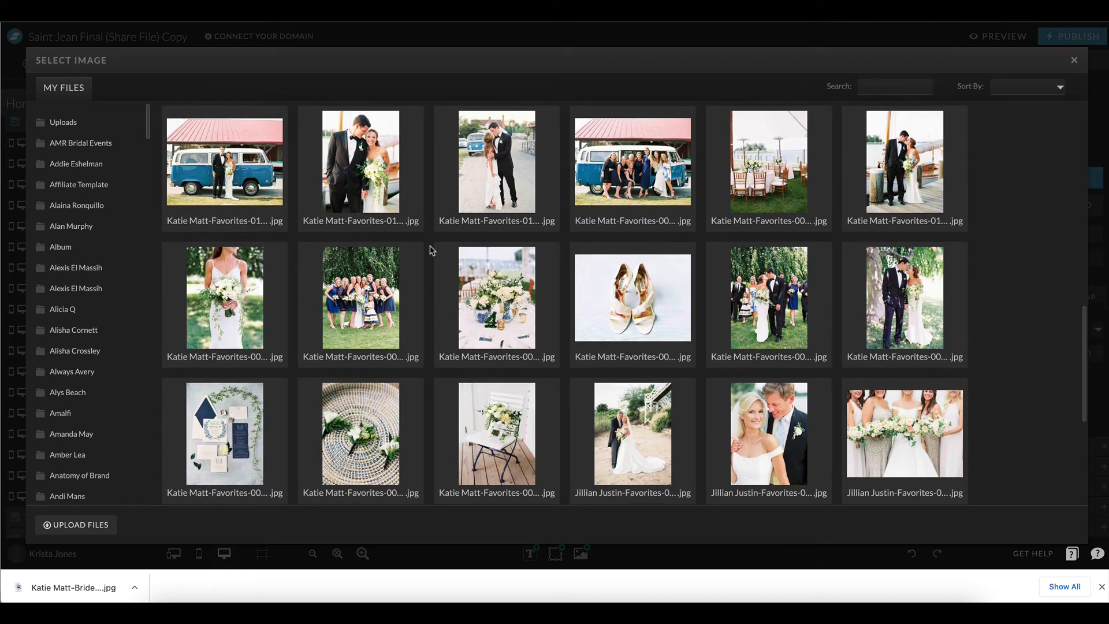
pyautogui.click(231, 168)
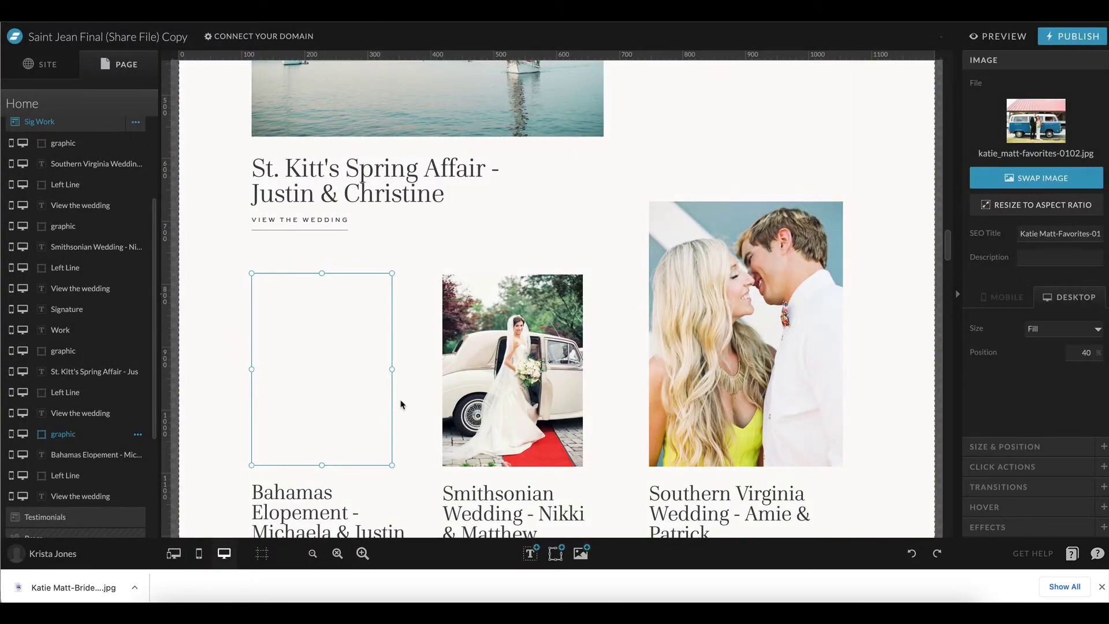
pyautogui.scroll(-1, 403, 406)
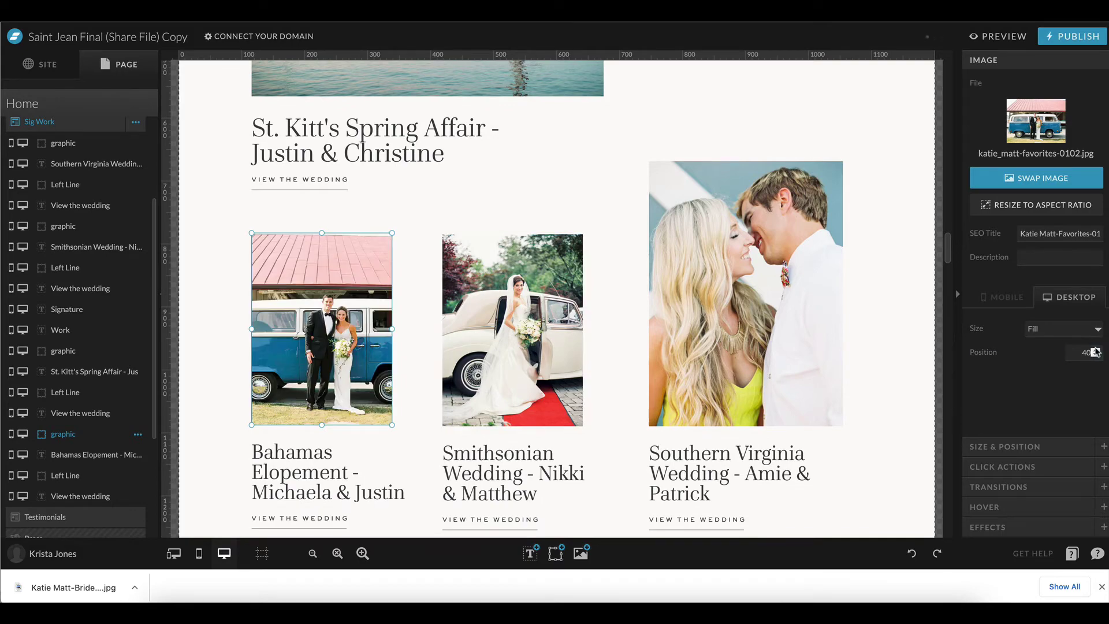
pyautogui.scroll(3, 496, 341)
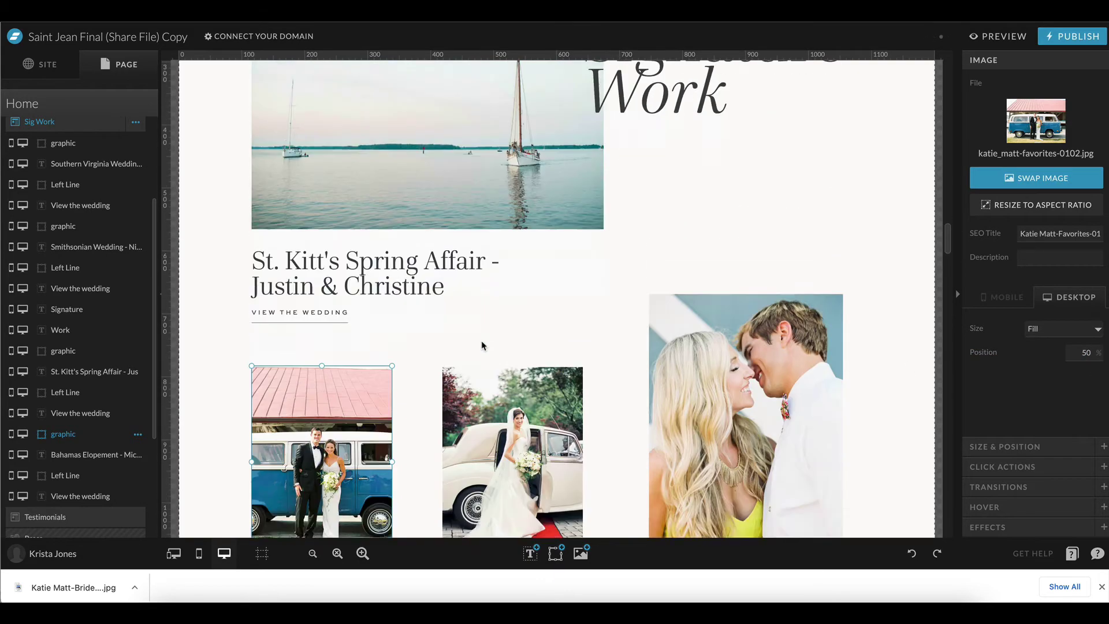
# - Try the close-up of the bride and the officer in white as the Smithsonian Wedding photo
pyautogui.scroll(-3, 483, 345)
pyautogui.click(505, 342)
pyautogui.click(1037, 178)
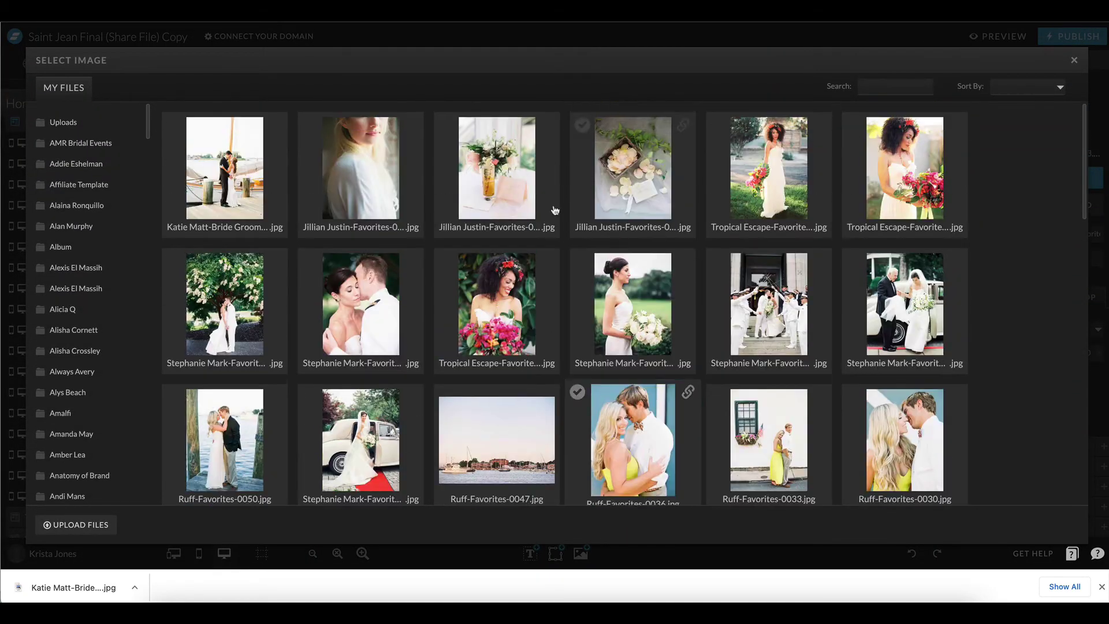
pyautogui.click(361, 304)
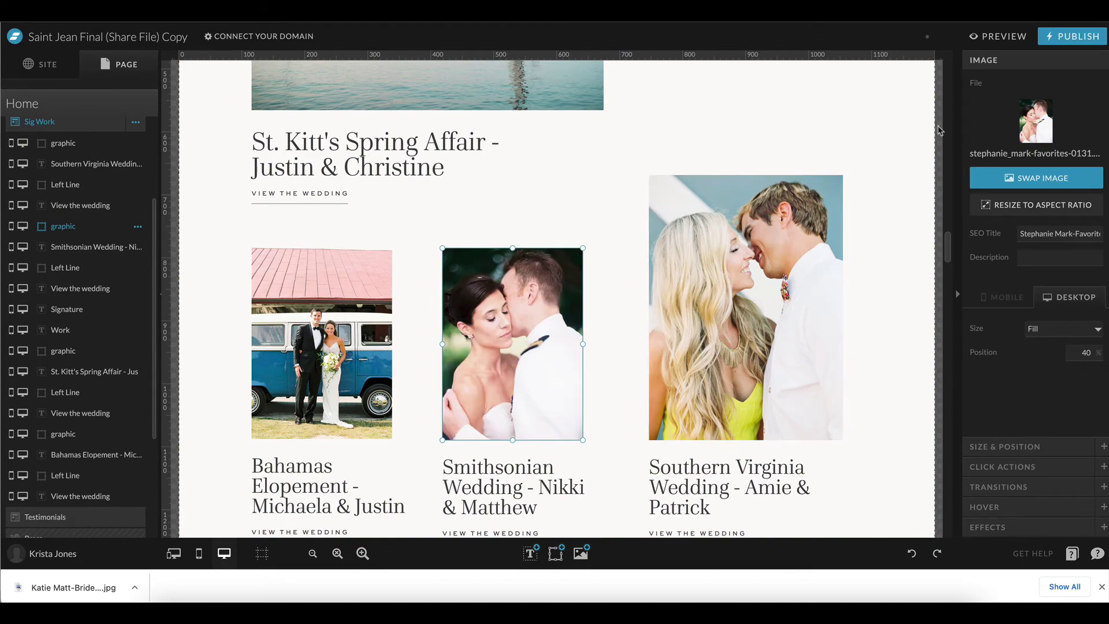
# - Swap the Smithsonian Wedding image for the photo of the wedding couple standing in front of the blue van
pyautogui.click(1029, 133)
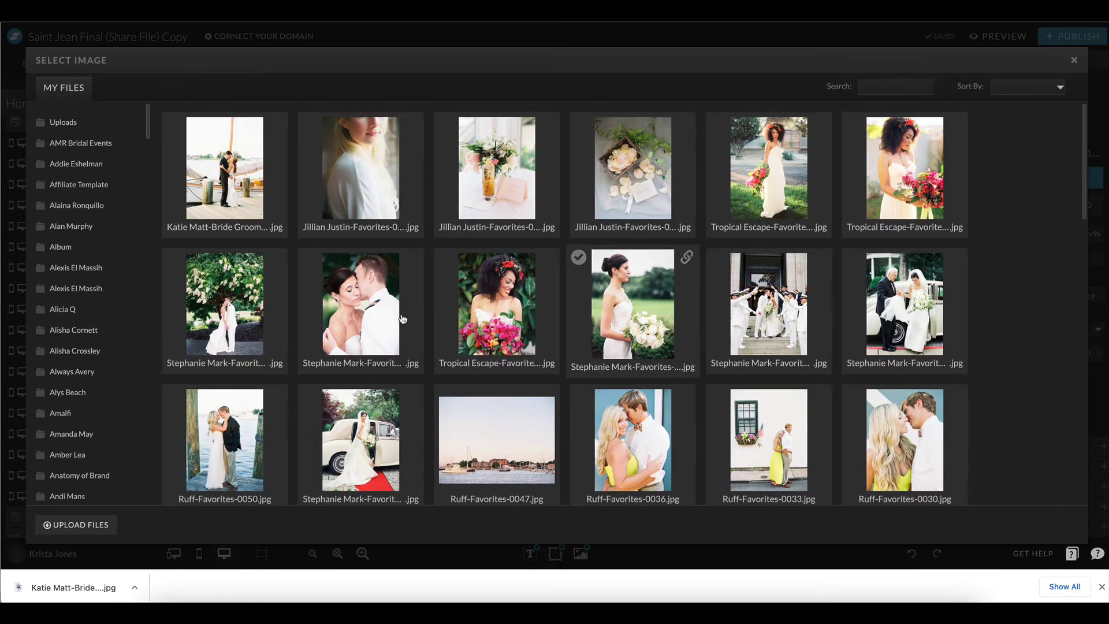
pyautogui.scroll(-5, 308, 366)
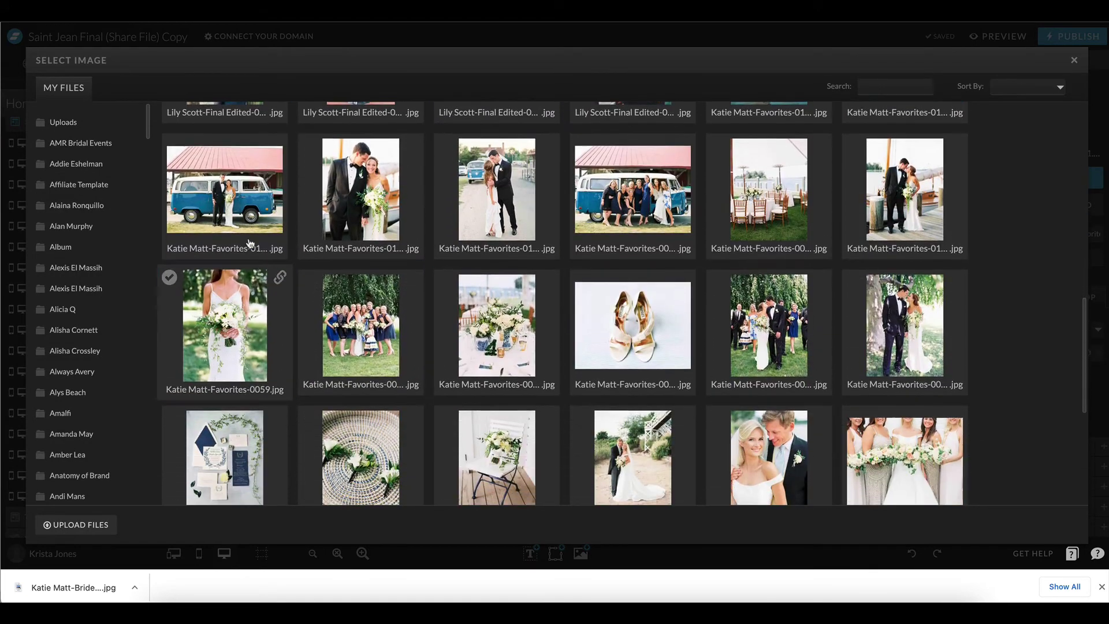
pyautogui.click(253, 228)
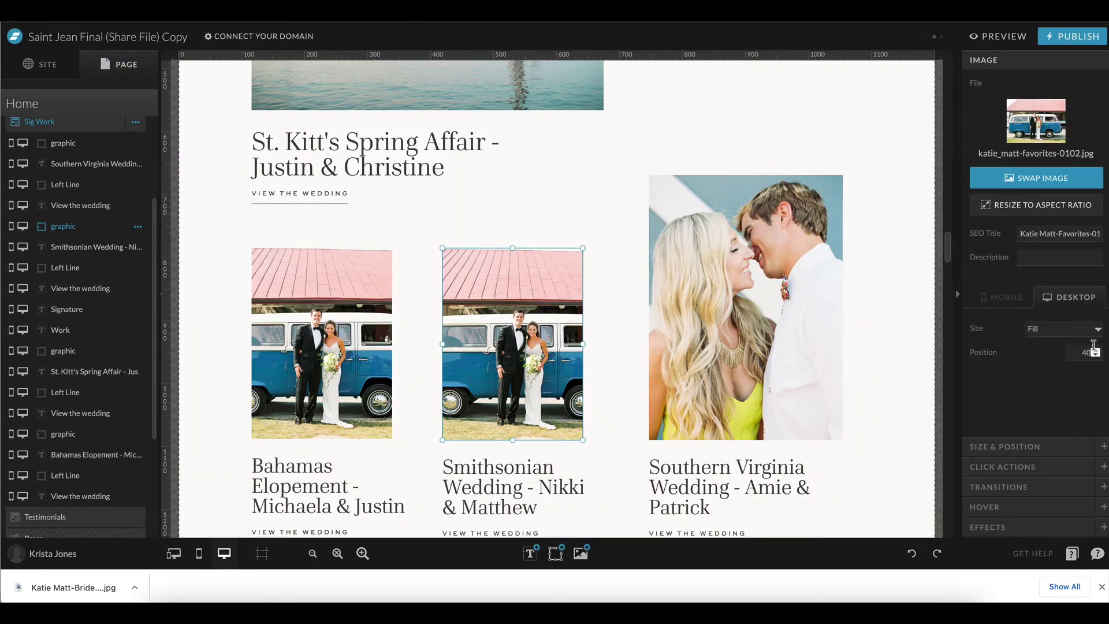
# - Replace the Bahamas Elopement photo with the close-up of the bride and the officer in white
pyautogui.click(1050, 137)
pyautogui.scroll(-5, 639, 271)
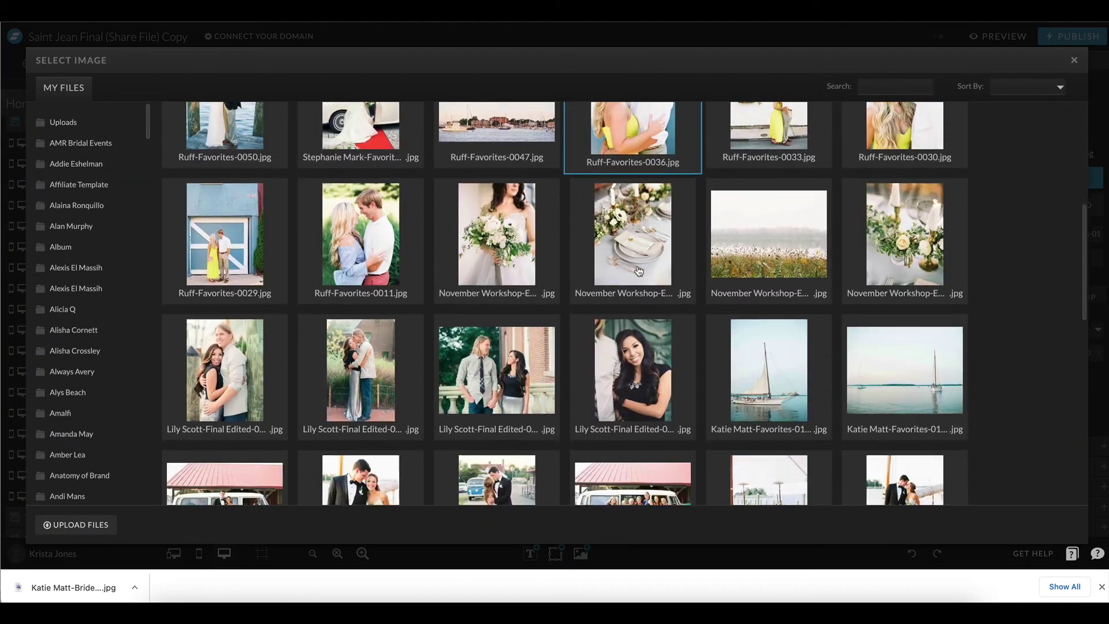
pyautogui.scroll(-10, 639, 271)
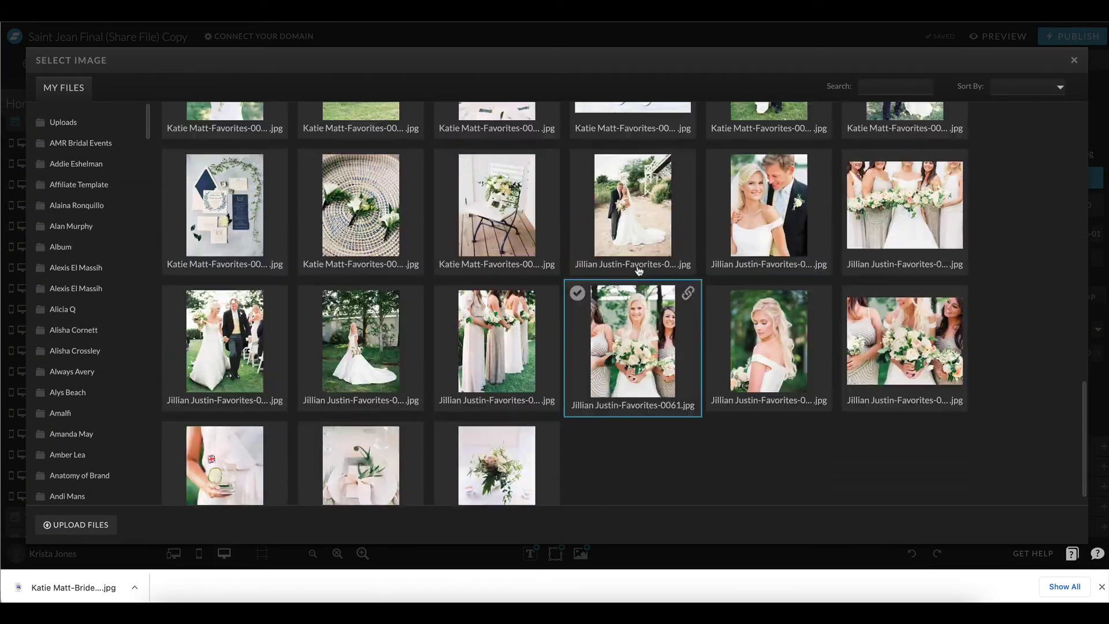
pyautogui.scroll(15, 639, 271)
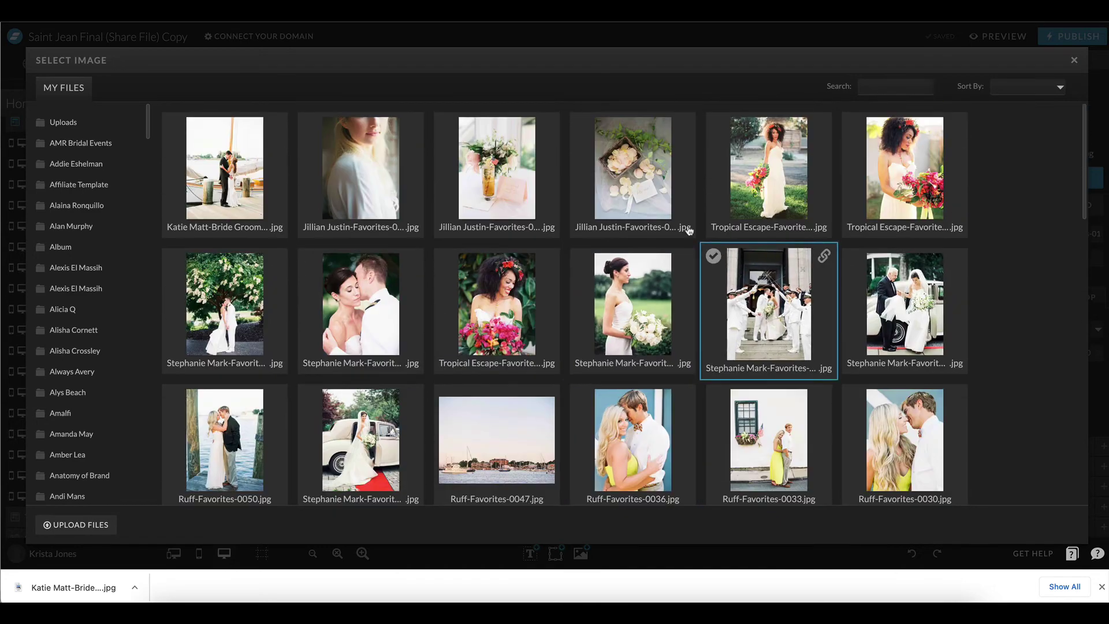
pyautogui.scroll(-2, 689, 231)
pyautogui.click(359, 170)
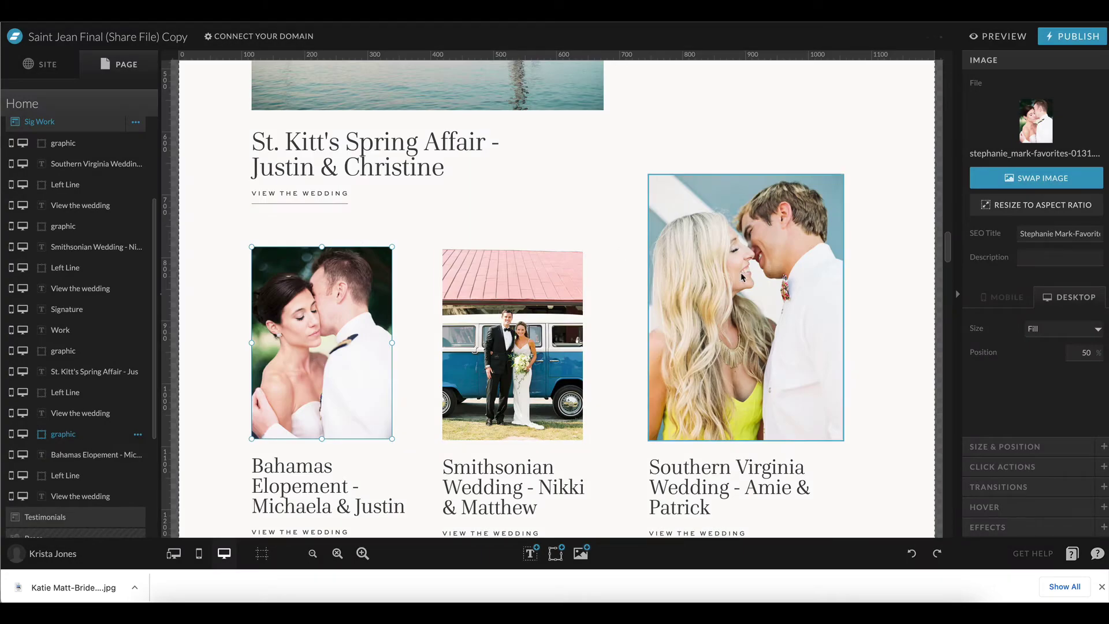
pyautogui.scroll(3, 808, 262)
pyautogui.scroll(-5, 809, 262)
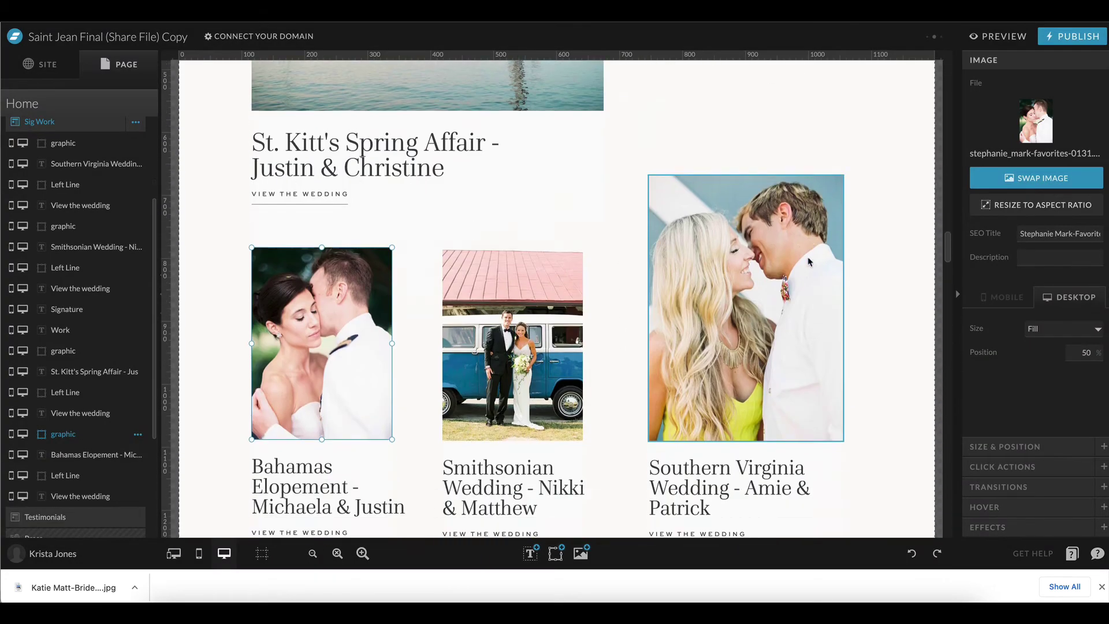
# - Replace the first testimonial's photo with the bride and groom on the dock and compare it with the Signature Work photos above
pyautogui.click(876, 265)
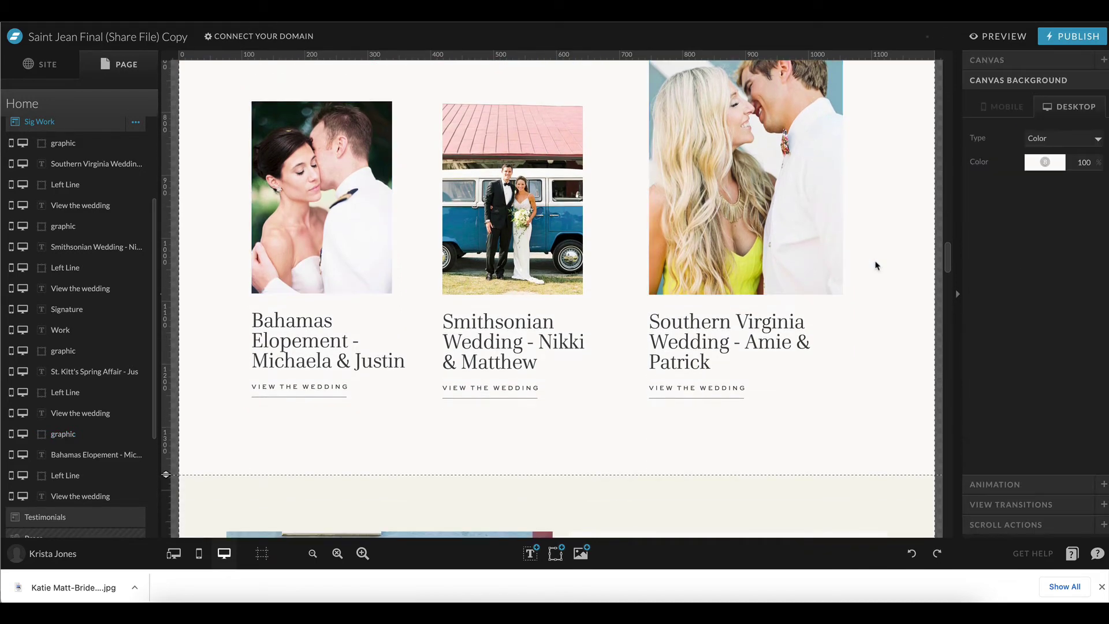
pyautogui.scroll(2, 875, 265)
pyautogui.scroll(-6, 874, 260)
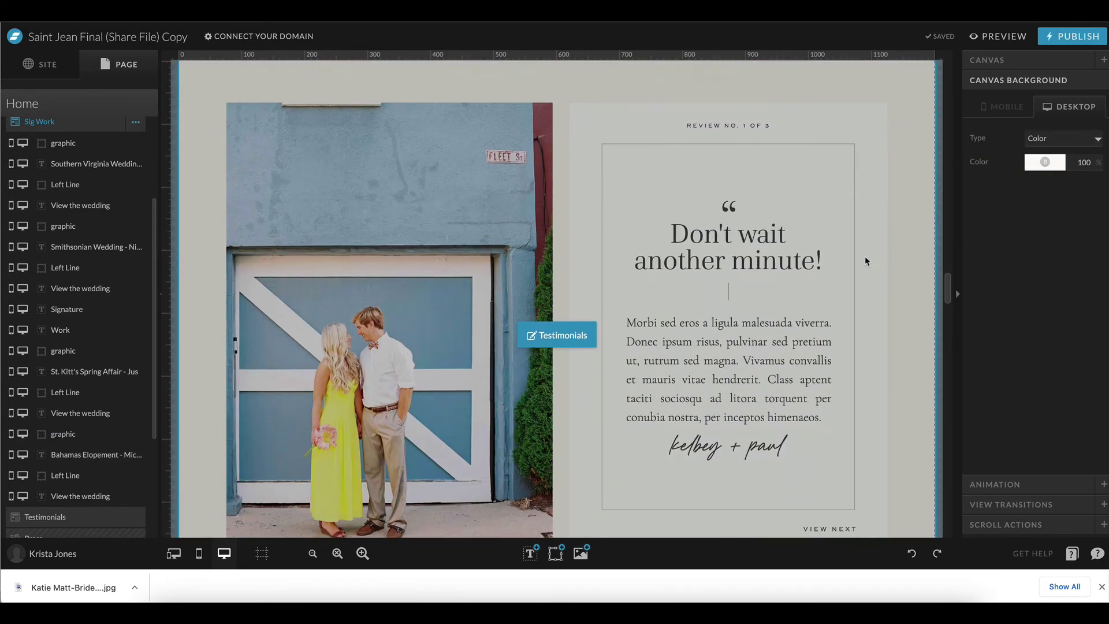
pyautogui.scroll(3, 867, 262)
pyautogui.scroll(-4, 503, 319)
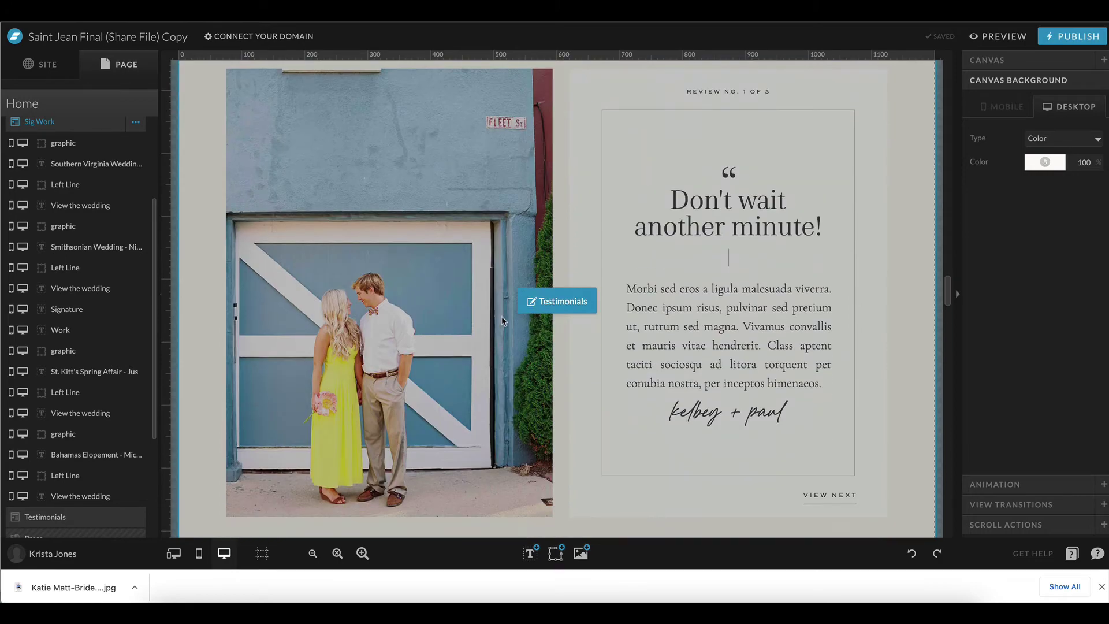
pyautogui.doubleClick(502, 317)
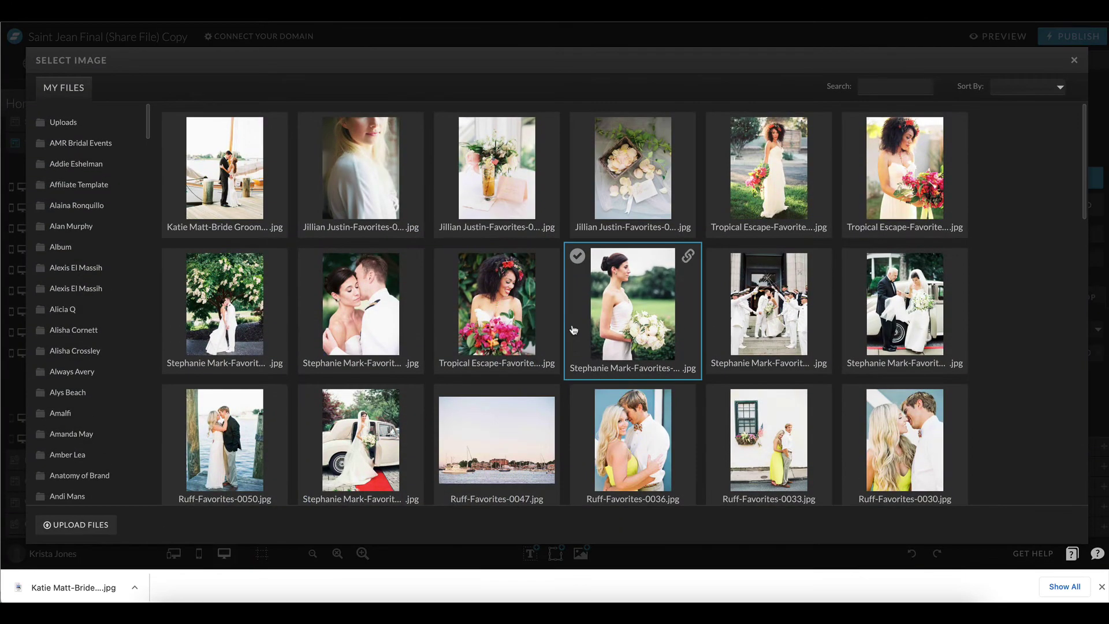
pyautogui.click(243, 185)
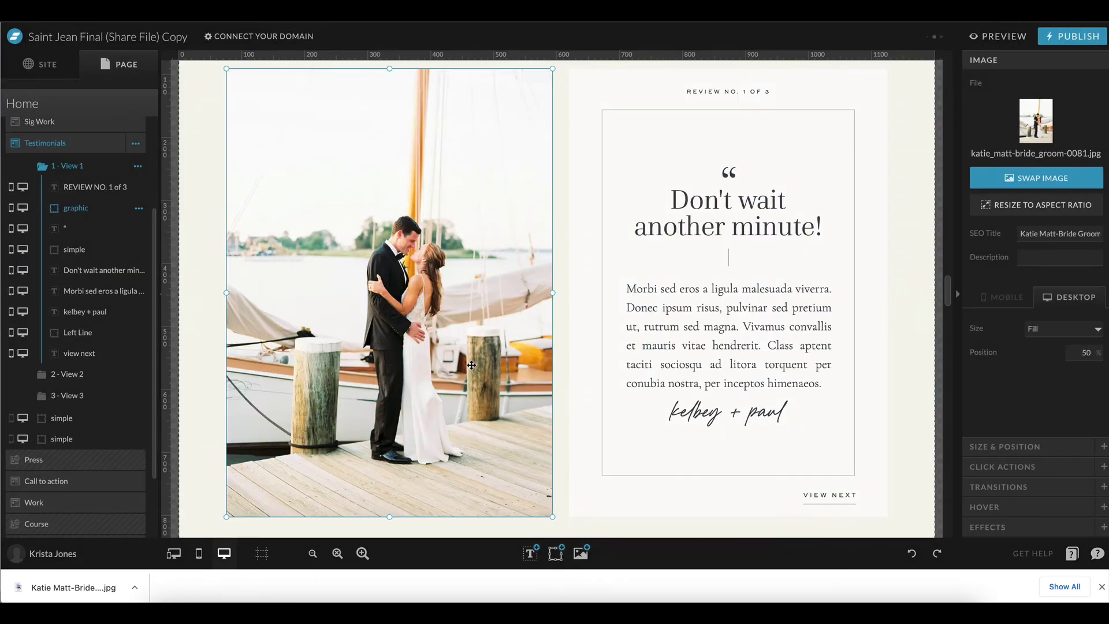
pyautogui.scroll(5, 462, 347)
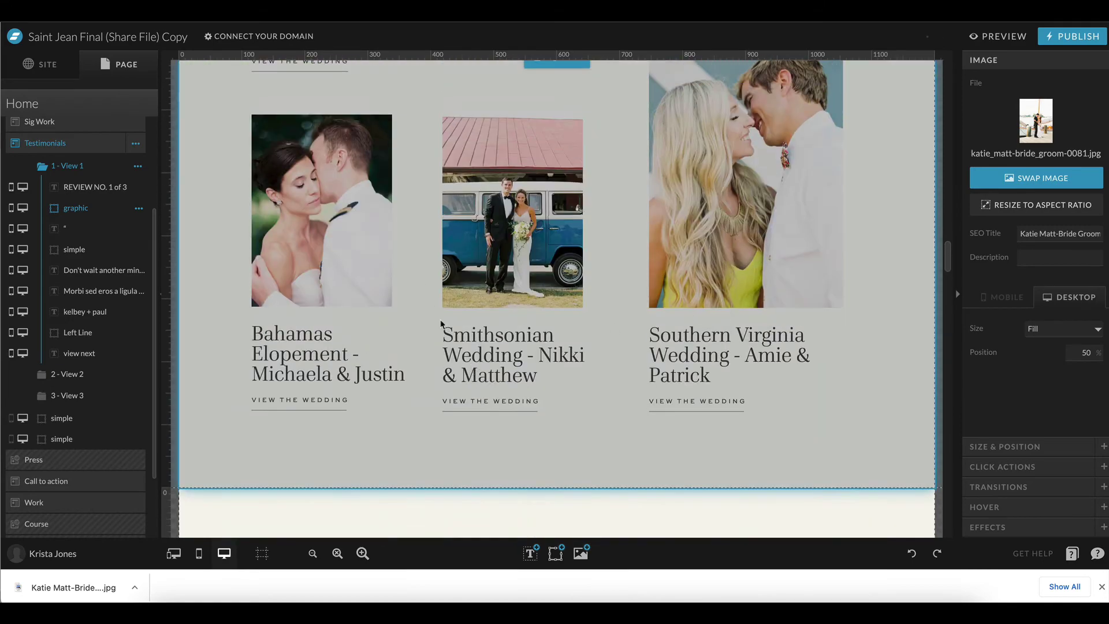
pyautogui.scroll(-5, 502, 277)
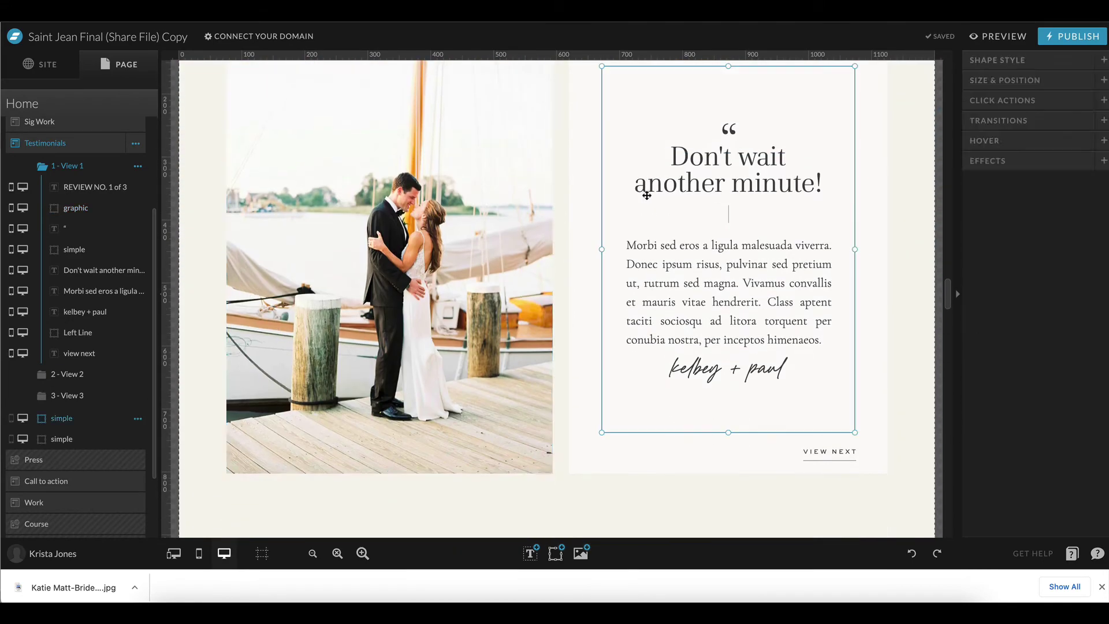
# - Examine the sections below the testimonials, from Press through the Work section's engagement and senior portrait photos
pyautogui.scroll(-10, 479, 203)
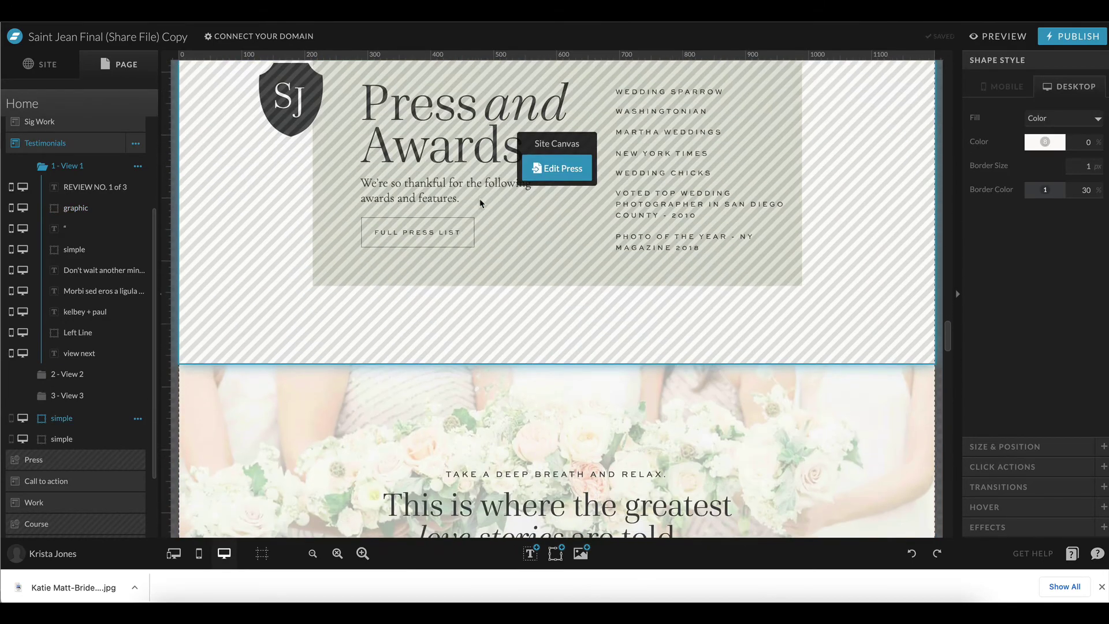
pyautogui.scroll(-5, 479, 202)
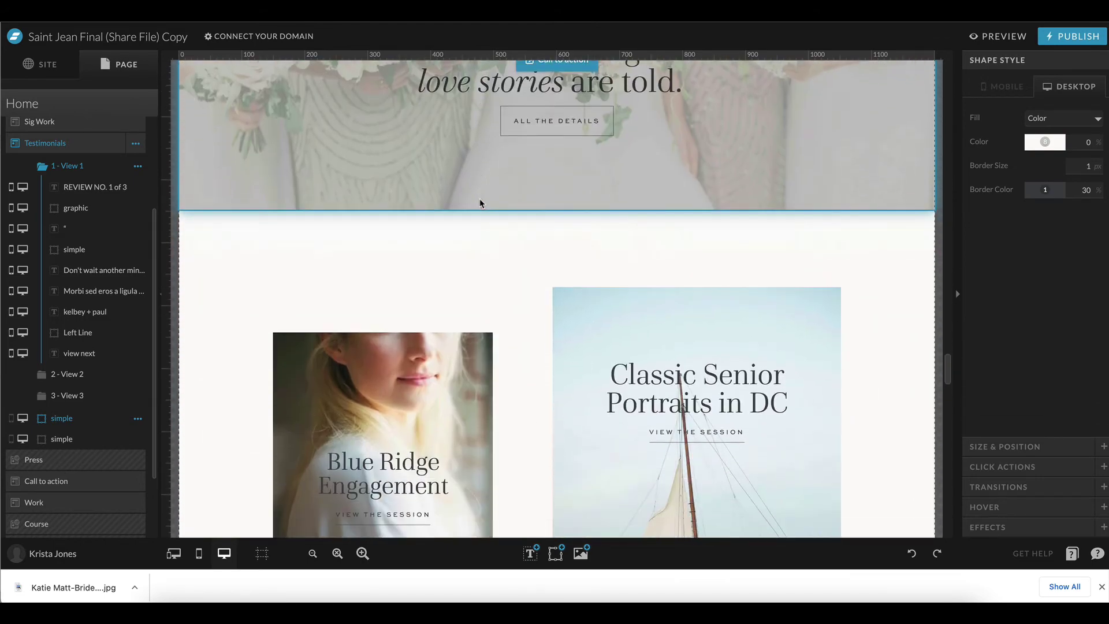
pyautogui.scroll(-2, 481, 204)
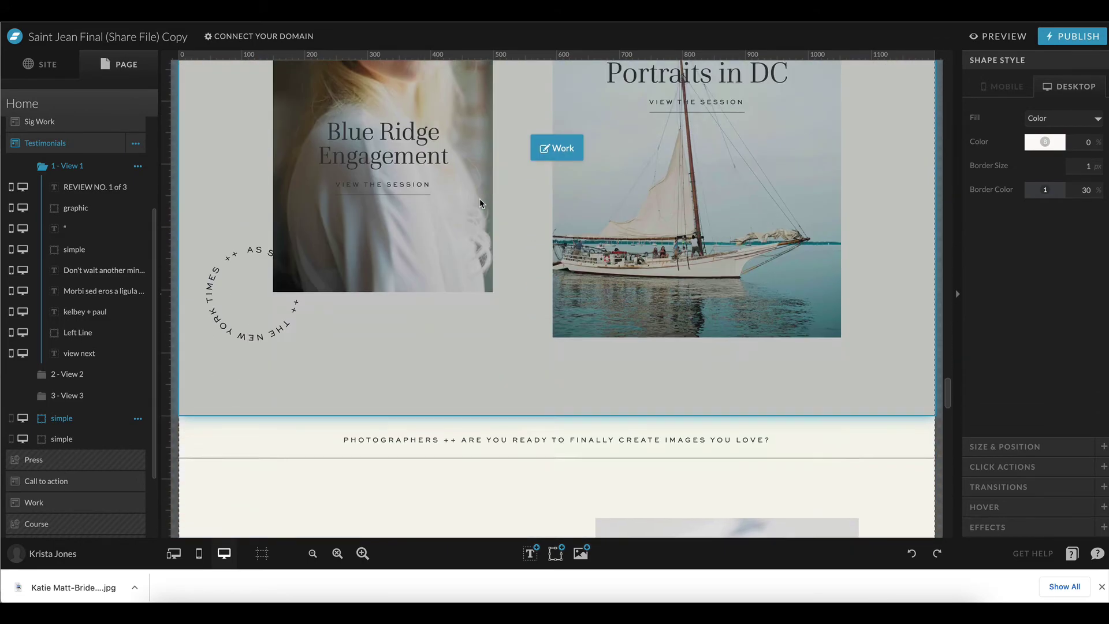
pyautogui.click(727, 267)
pyautogui.scroll(2, 730, 265)
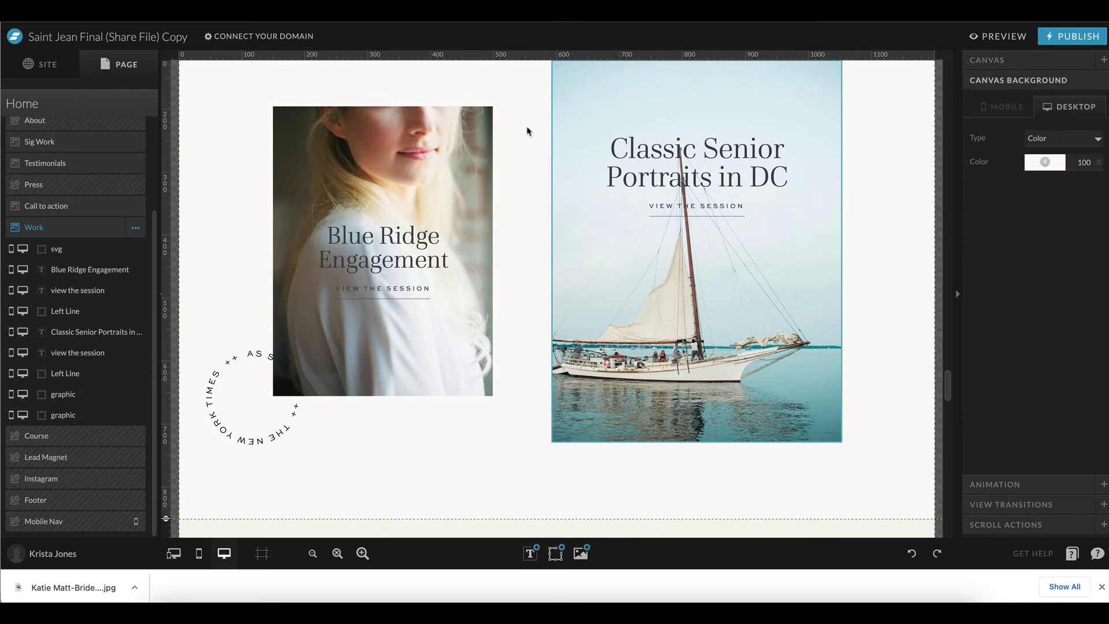
pyautogui.scroll(-2, 425, 317)
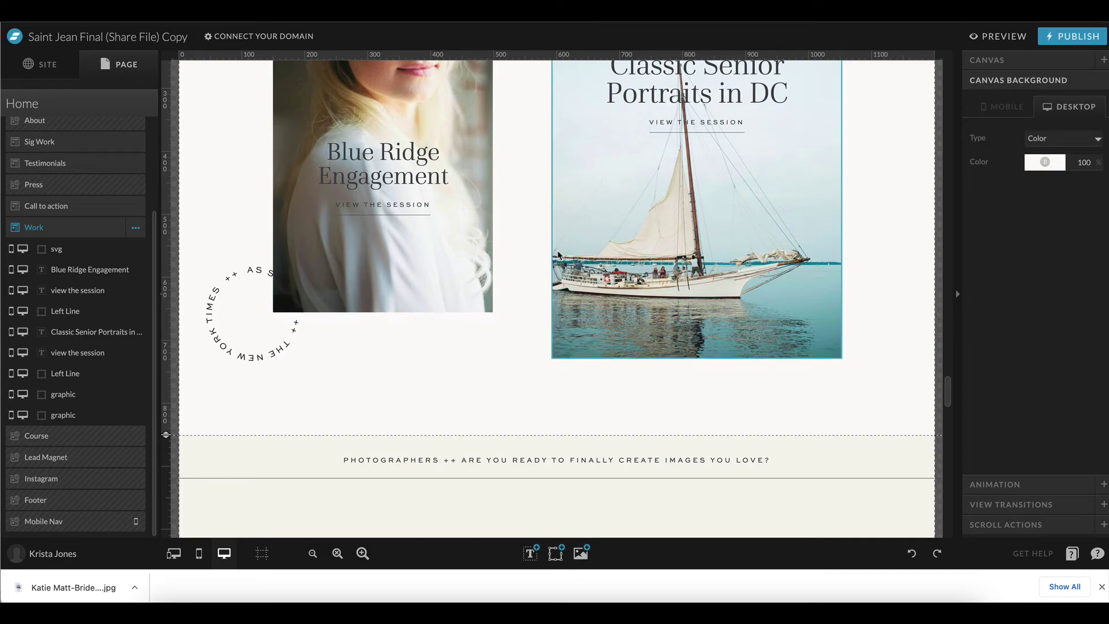
# - Replace the front photo in the Course section with the blonde bride in the off-the-shoulder dress beside her groom
pyautogui.scroll(-6, 558, 254)
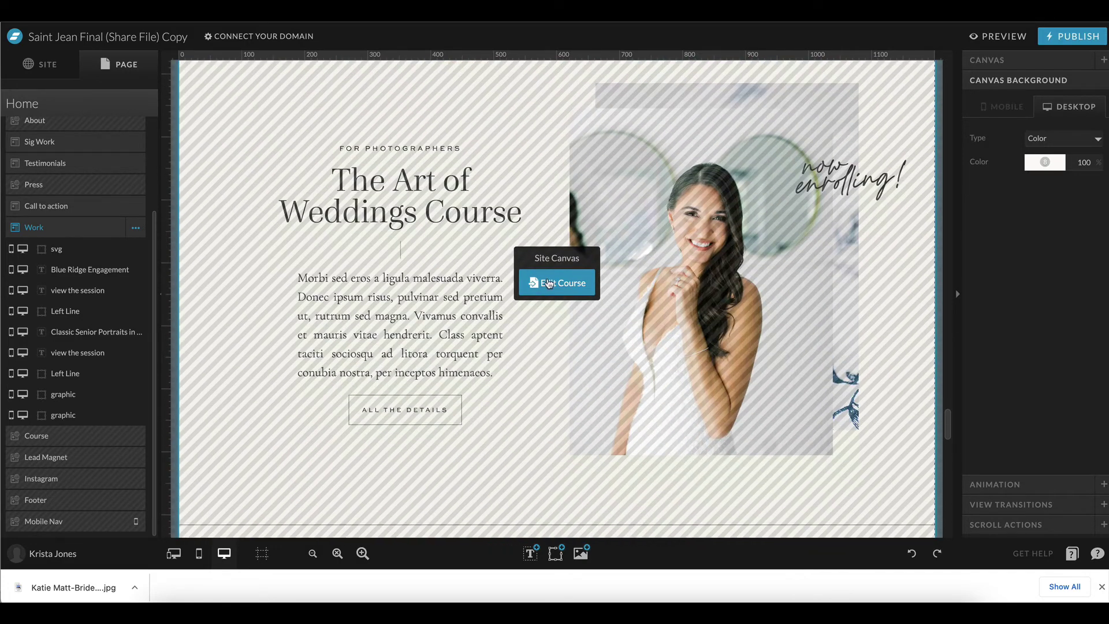
pyautogui.click(677, 233)
pyautogui.click(1034, 122)
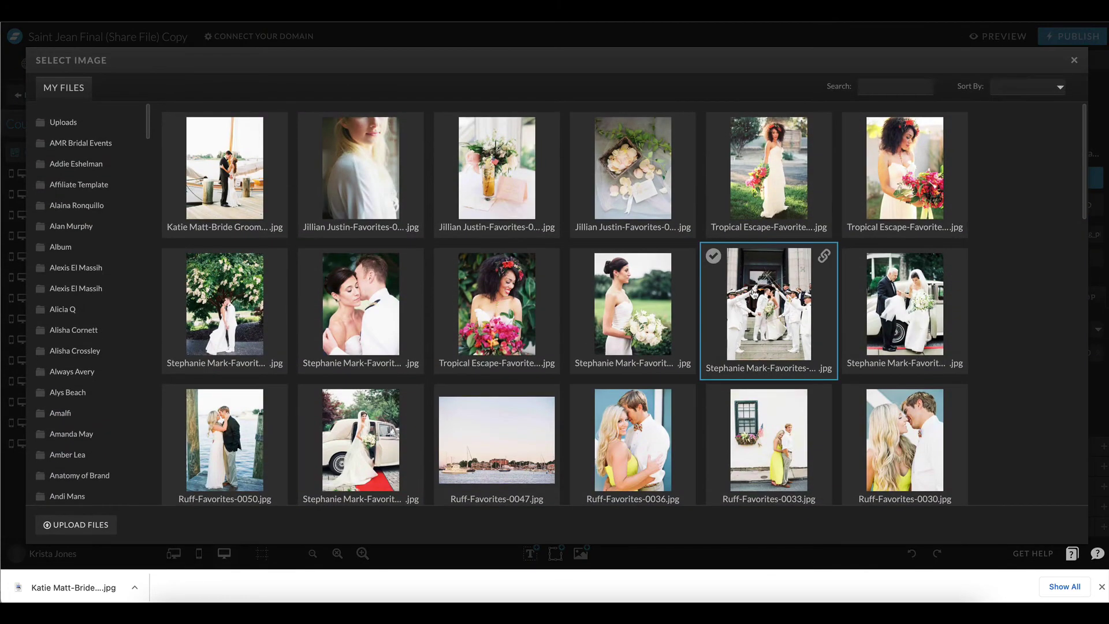
pyautogui.scroll(-4, 754, 294)
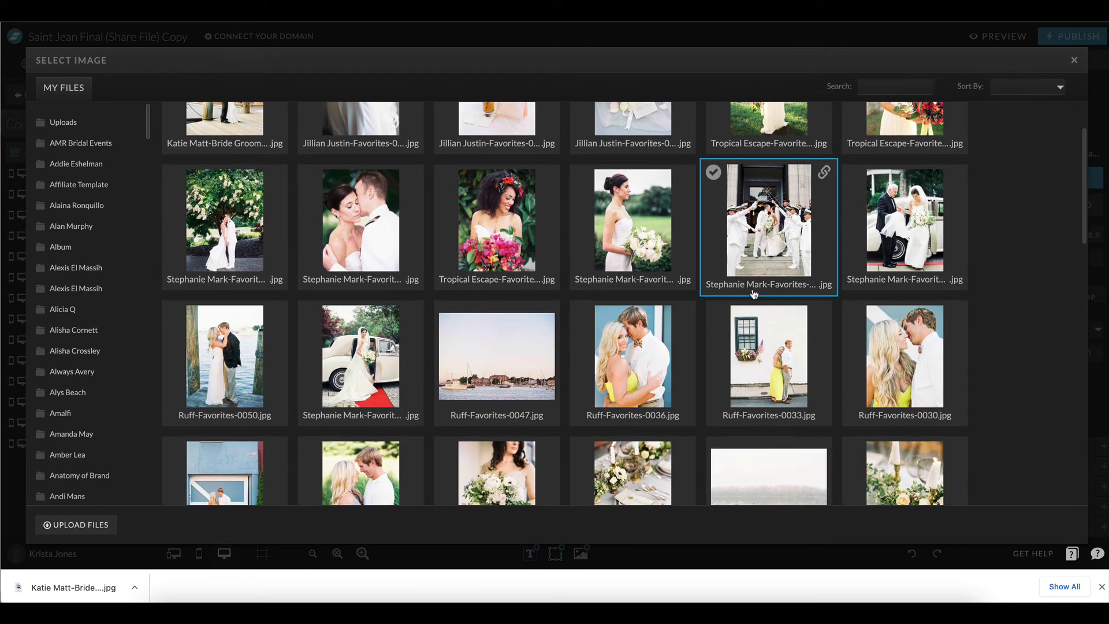
pyautogui.scroll(-4, 754, 293)
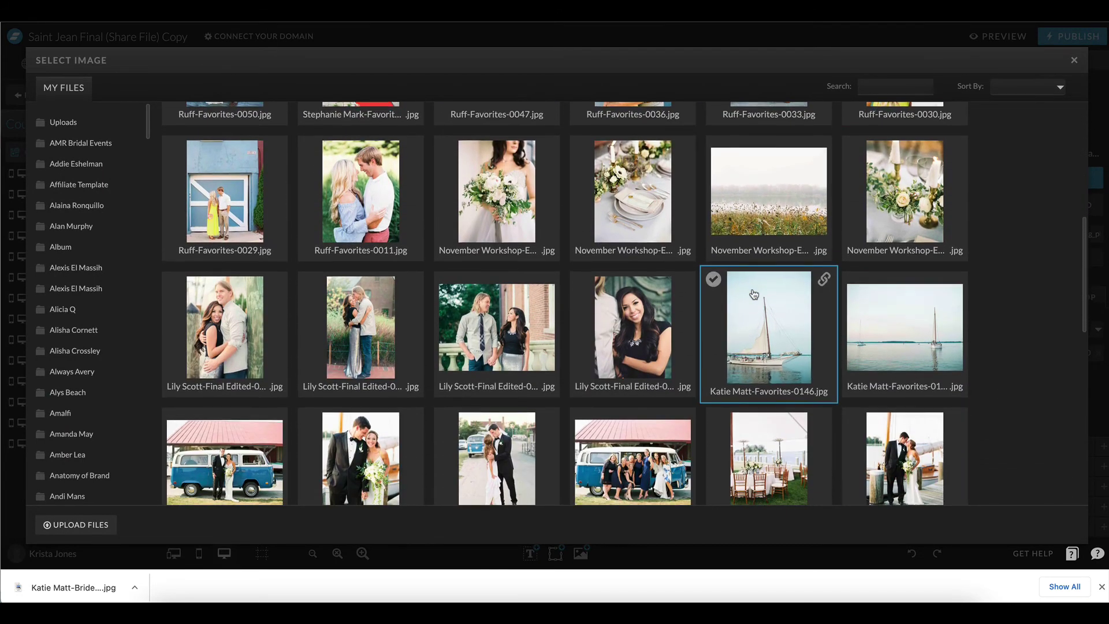
pyautogui.scroll(-2, 754, 294)
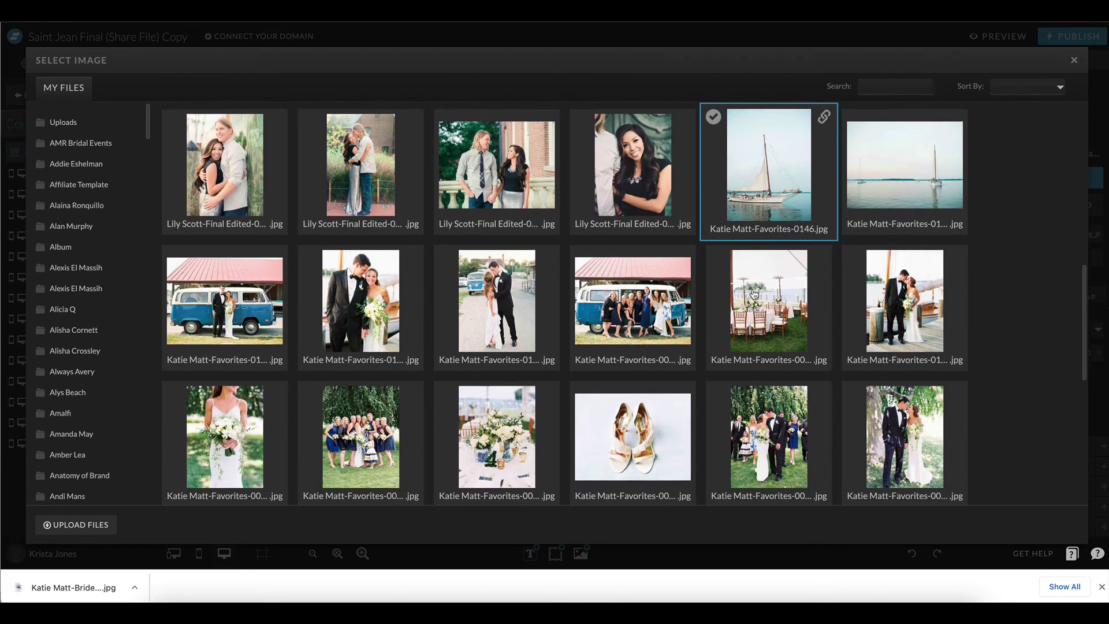
pyautogui.scroll(-5, 754, 294)
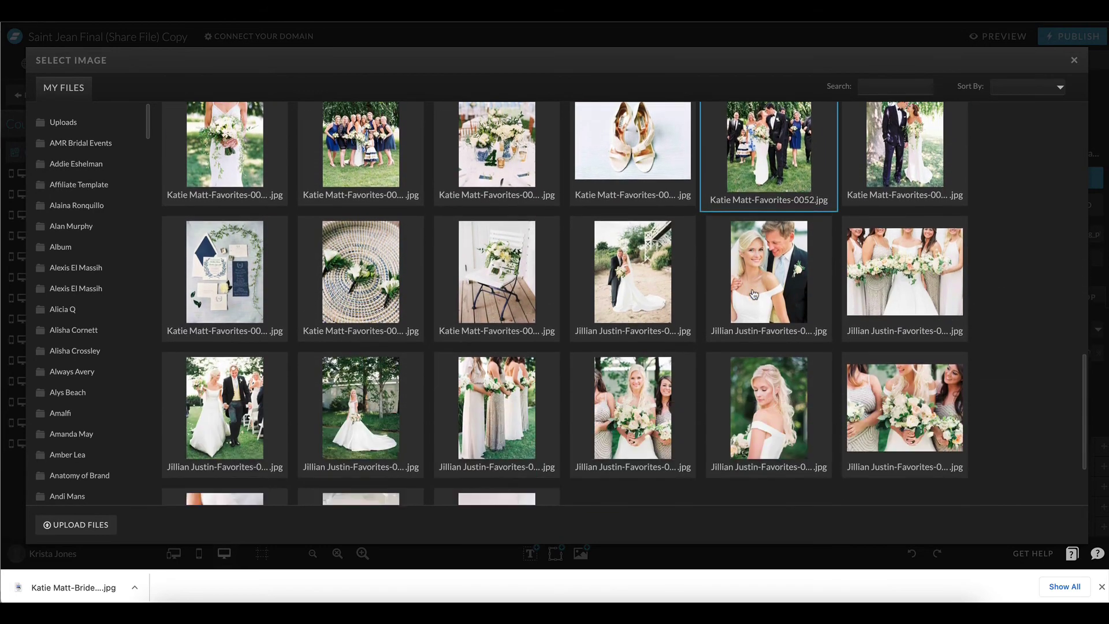
pyautogui.click(767, 233)
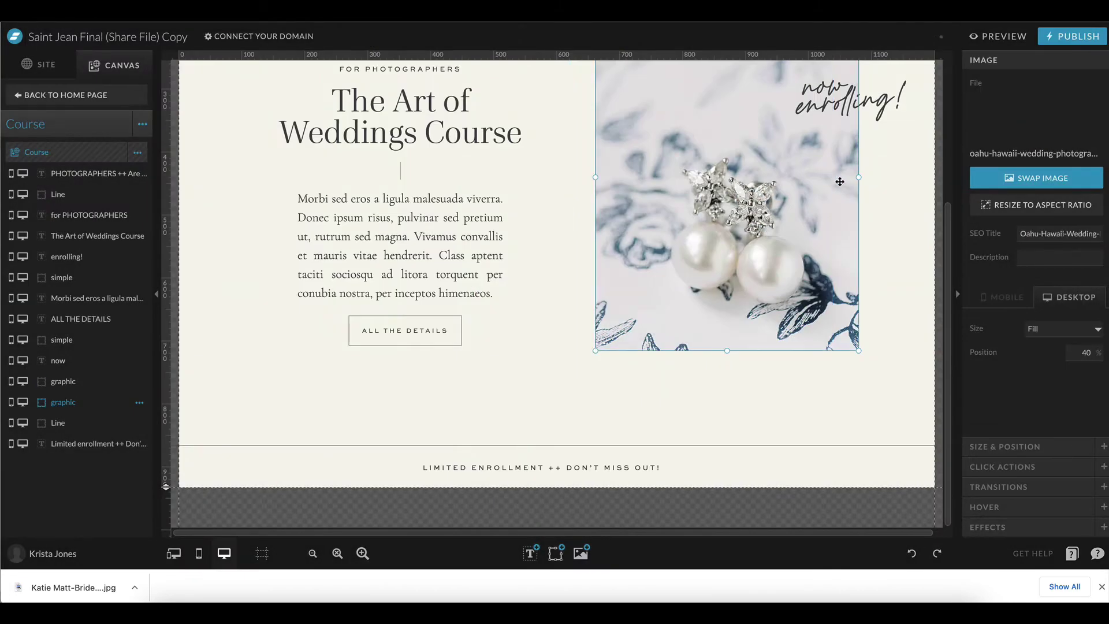
# - Swap the Course section's back earrings image for the close-up of a hand holding a drink and return to the home page
pyautogui.click(1021, 137)
pyautogui.scroll(-5, 695, 230)
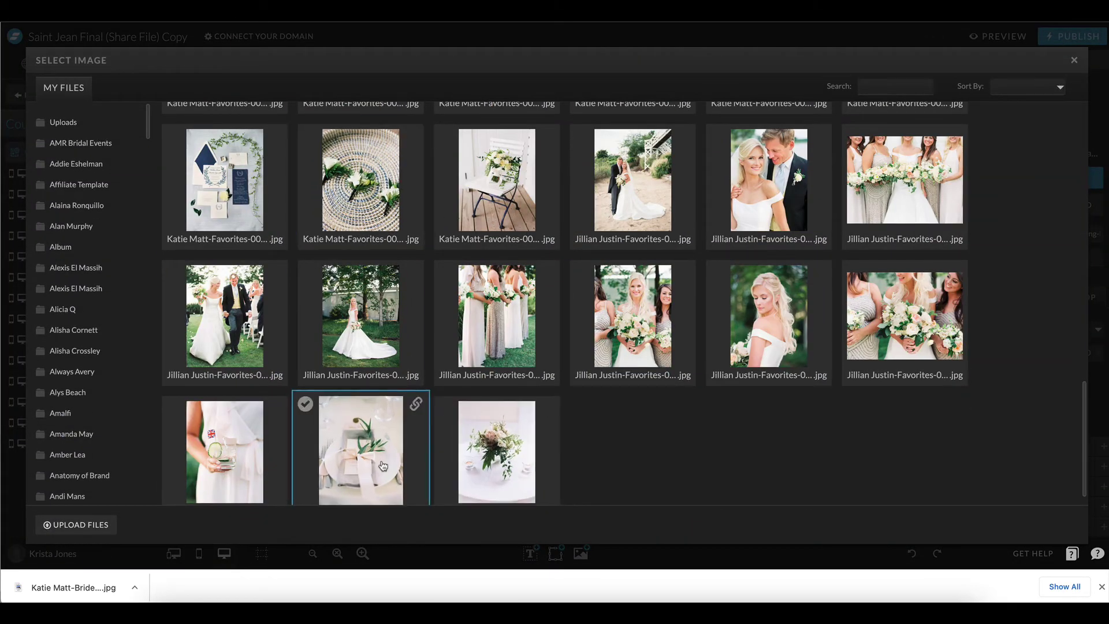
pyautogui.click(255, 453)
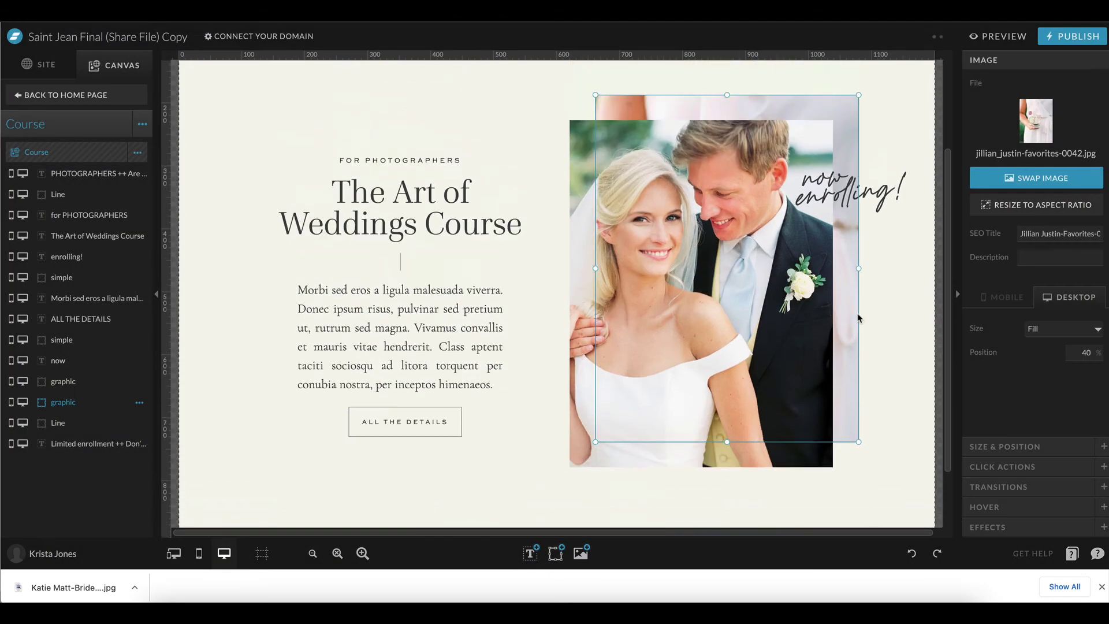
pyautogui.click(86, 95)
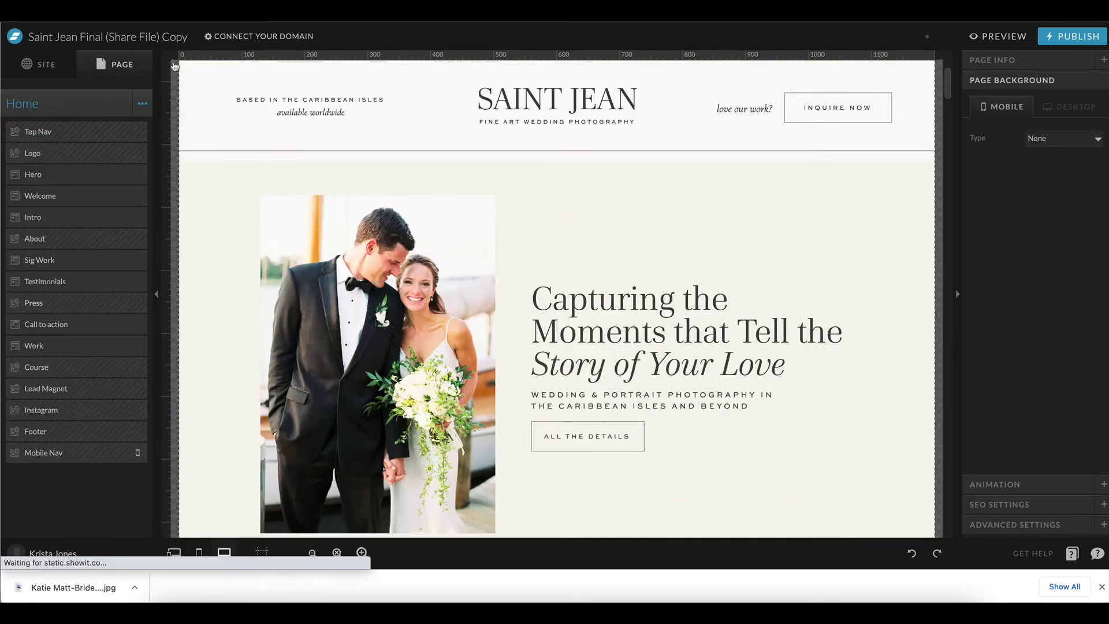
# - Replace the Lead Magnet photo with the couple embracing beside the green wooden post, and check the beige box's fill color
pyautogui.scroll(-15, 593, 252)
pyautogui.scroll(-20, 592, 252)
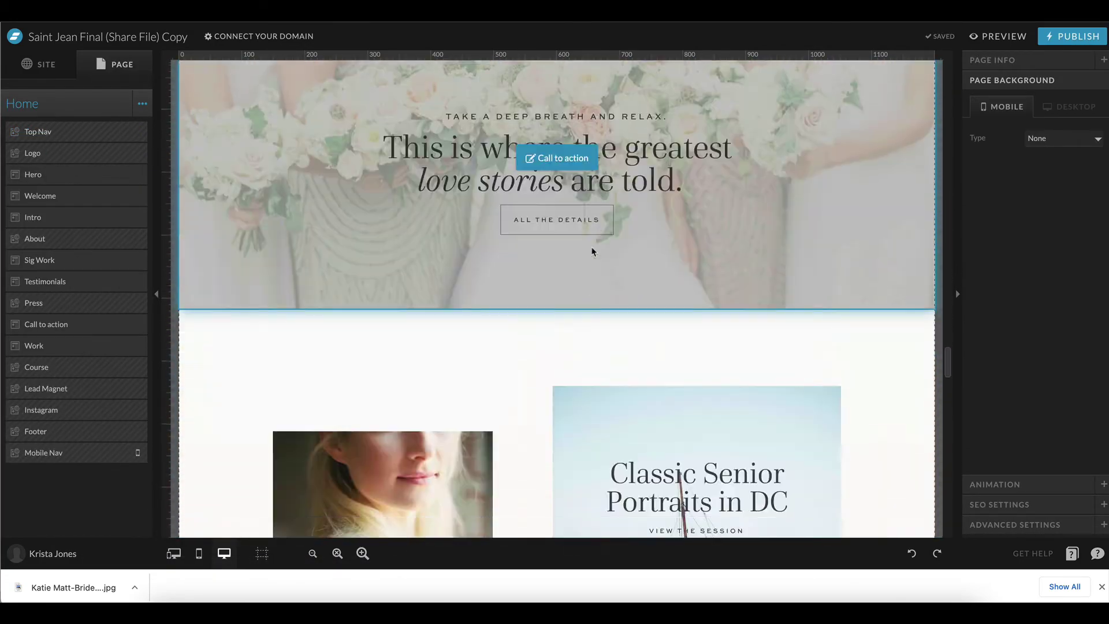
pyautogui.scroll(-3, 592, 252)
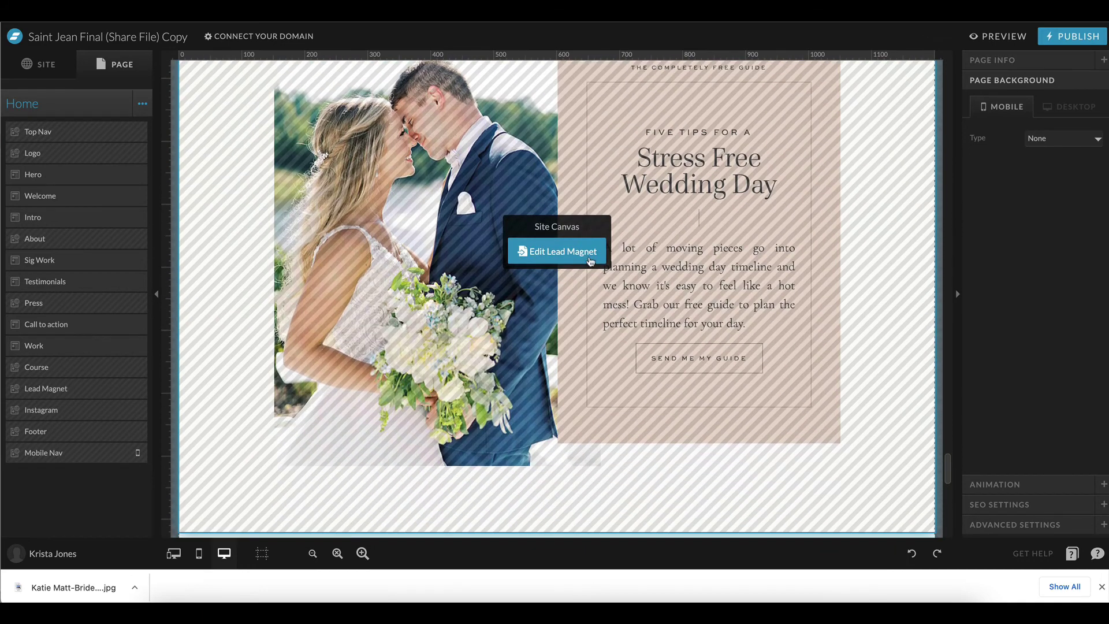
pyautogui.click(593, 254)
pyautogui.click(477, 241)
pyautogui.click(1039, 139)
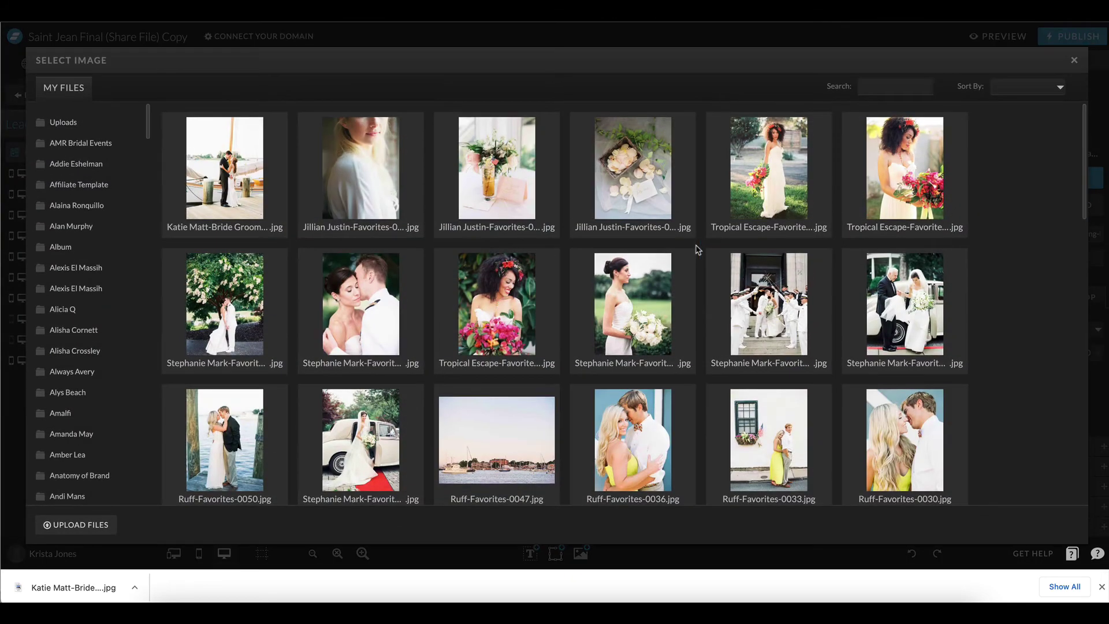
pyautogui.scroll(-3, 698, 250)
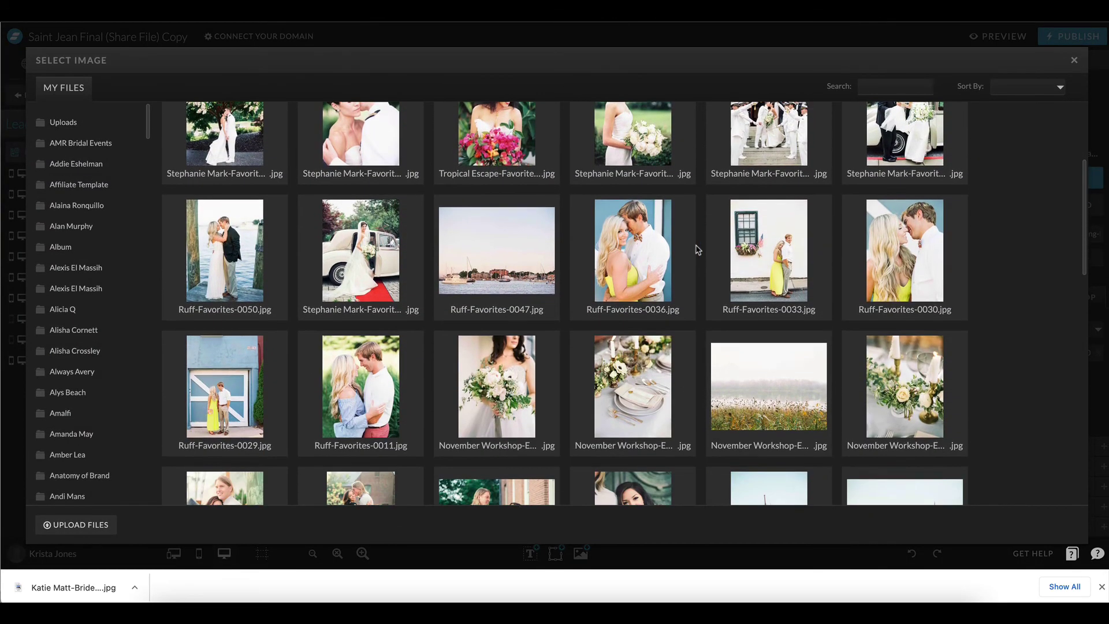
pyautogui.scroll(-5, 640, 252)
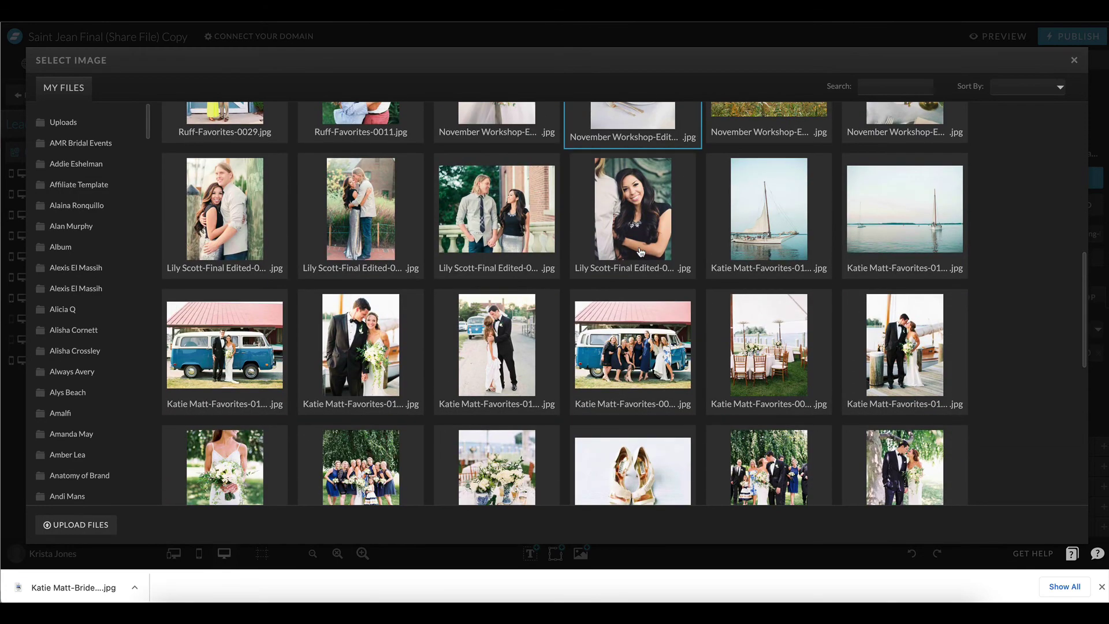
pyautogui.click(257, 239)
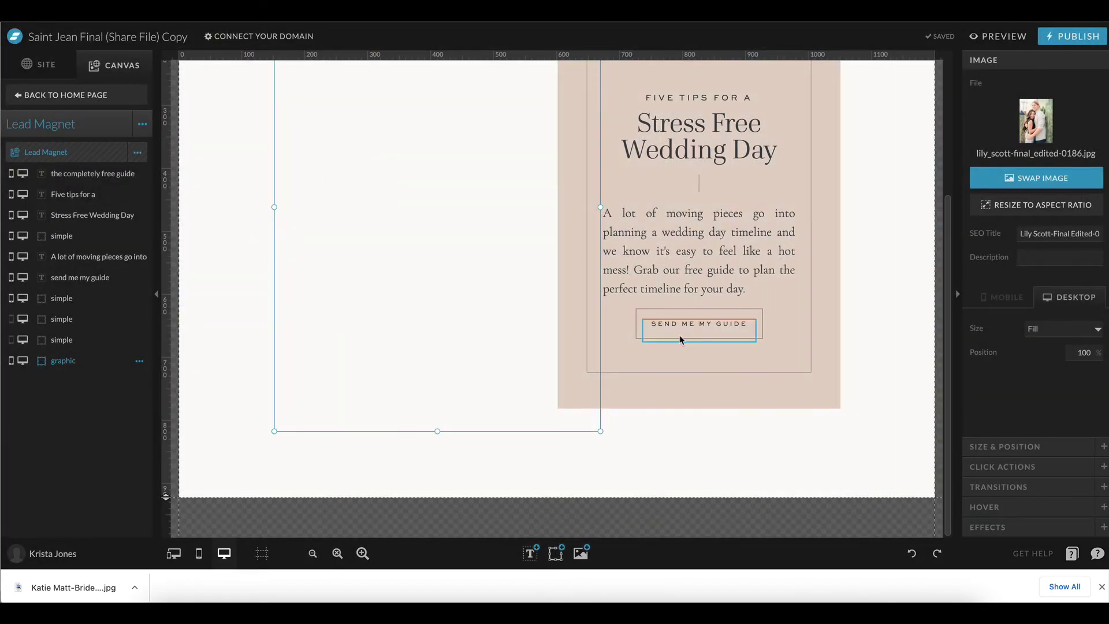
pyautogui.click(829, 166)
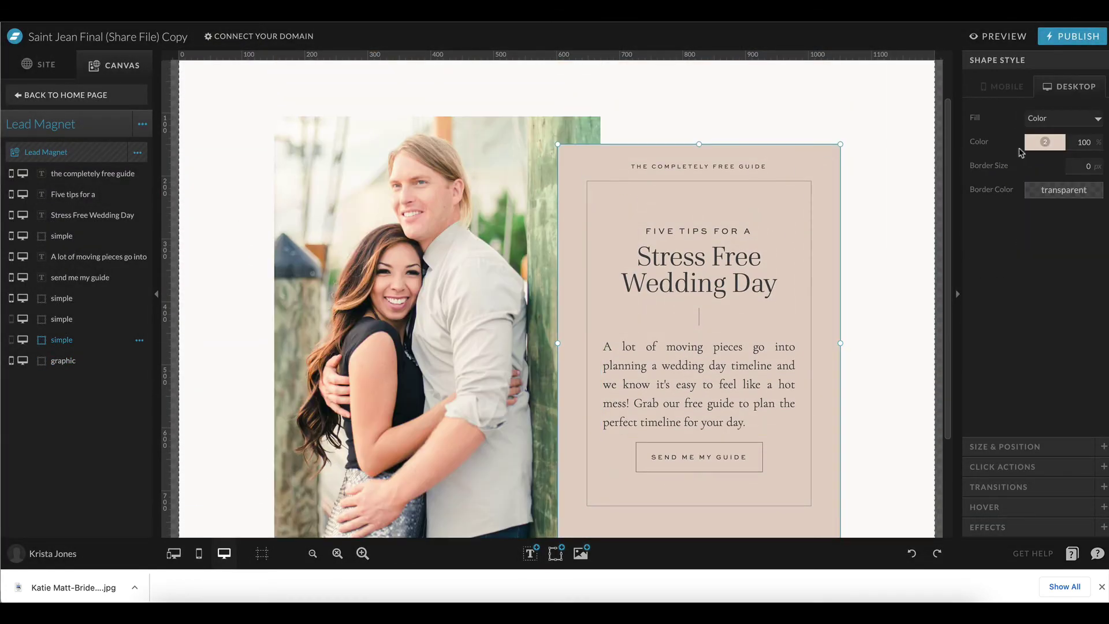
pyautogui.scroll(-3, 731, 281)
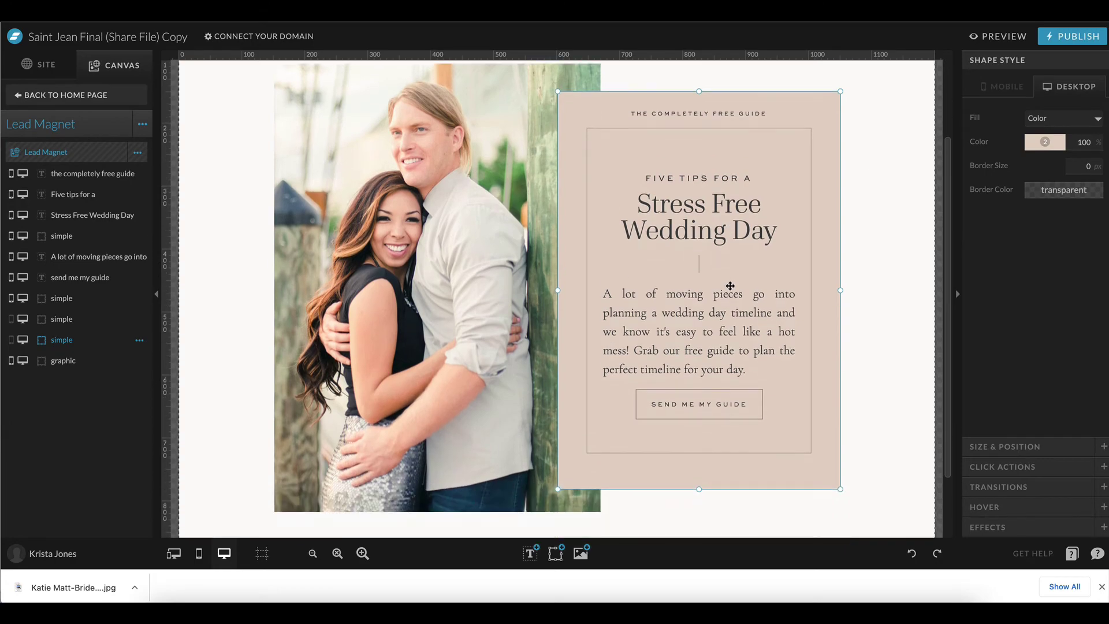
pyautogui.click(67, 95)
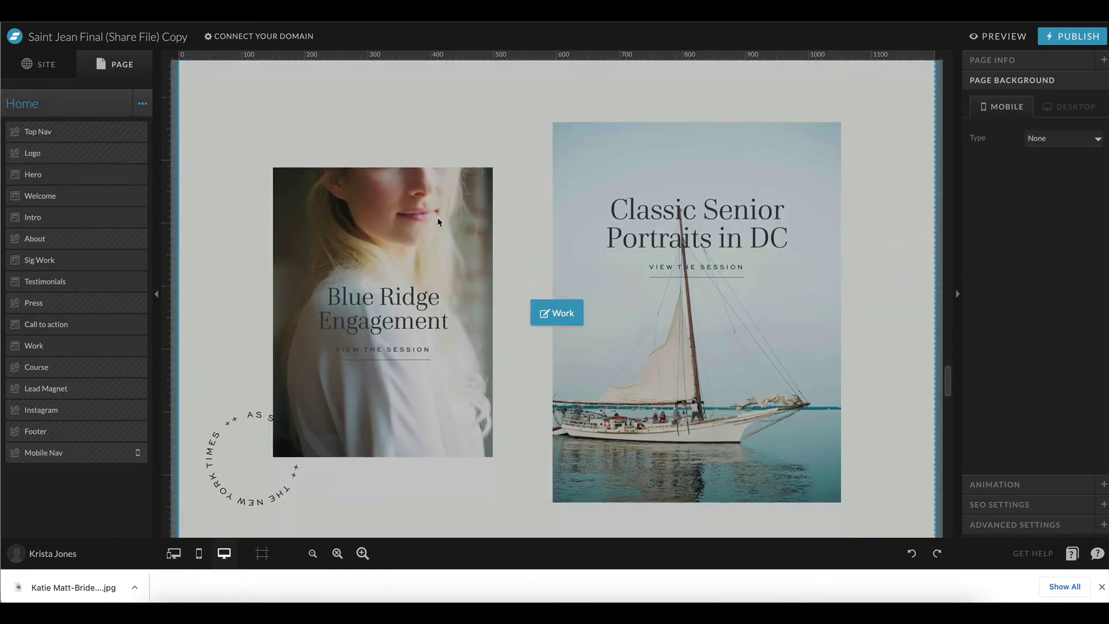
# - Open the Footer site canvas for editing and select its portrait photo
pyautogui.scroll(-15, 438, 217)
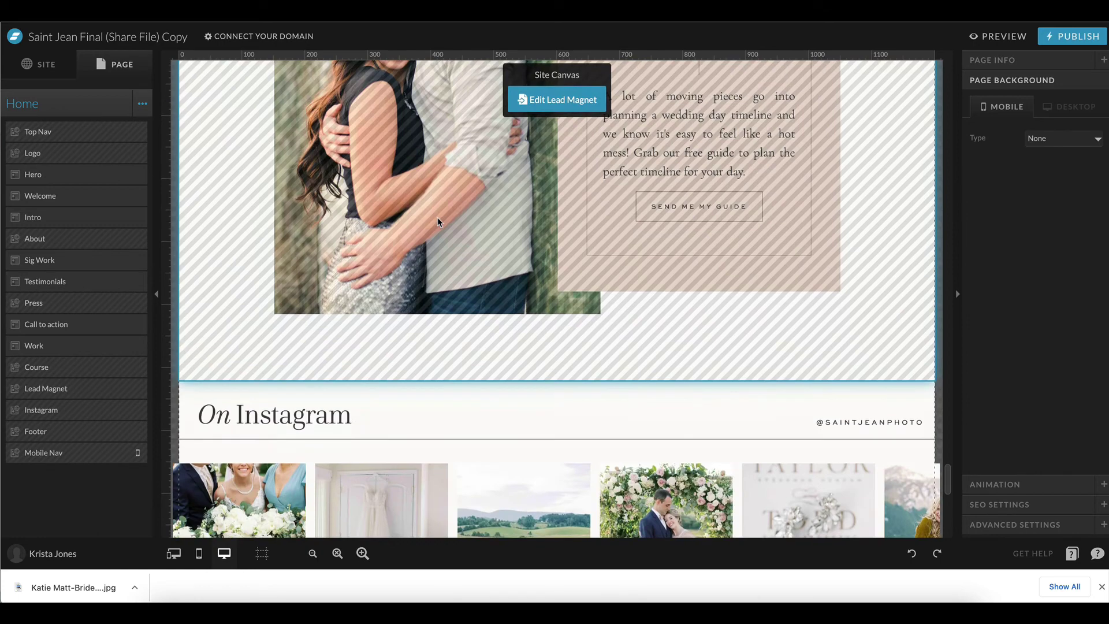
pyautogui.scroll(-6, 438, 217)
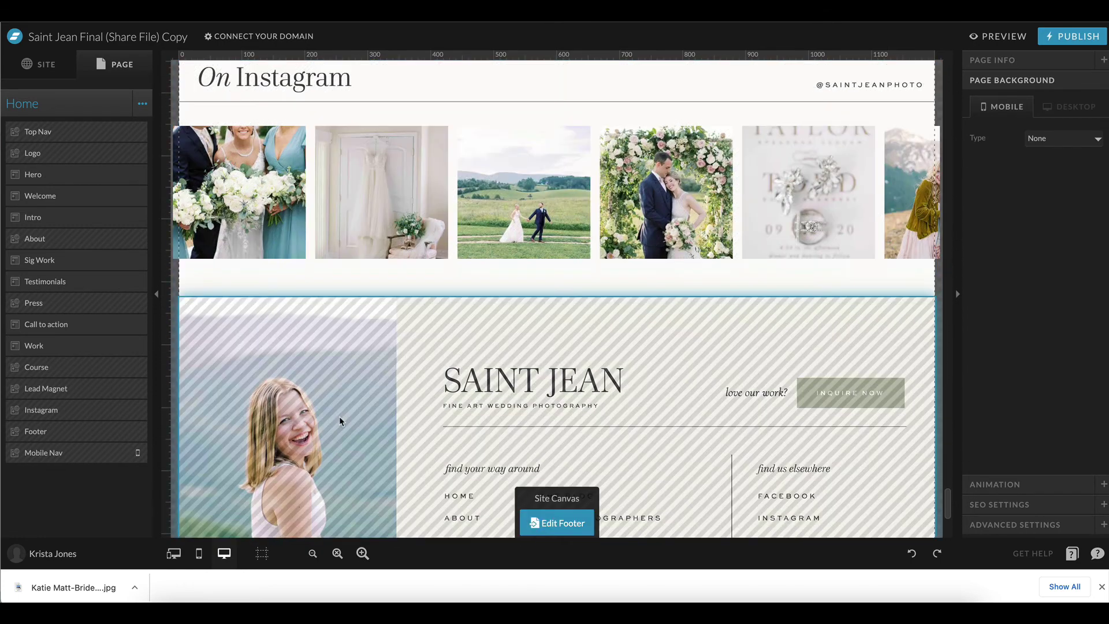
pyautogui.scroll(-3, 570, 506)
pyautogui.click(561, 373)
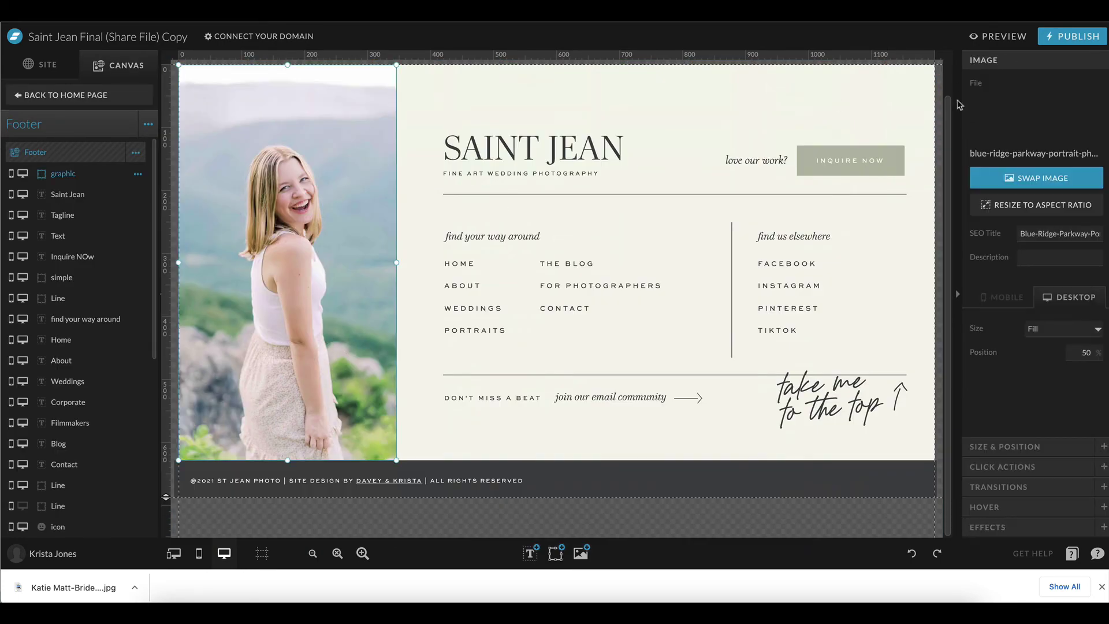
# - Try the photo of the wedding couple standing on the road near the blue van as the footer image
pyautogui.click(1020, 123)
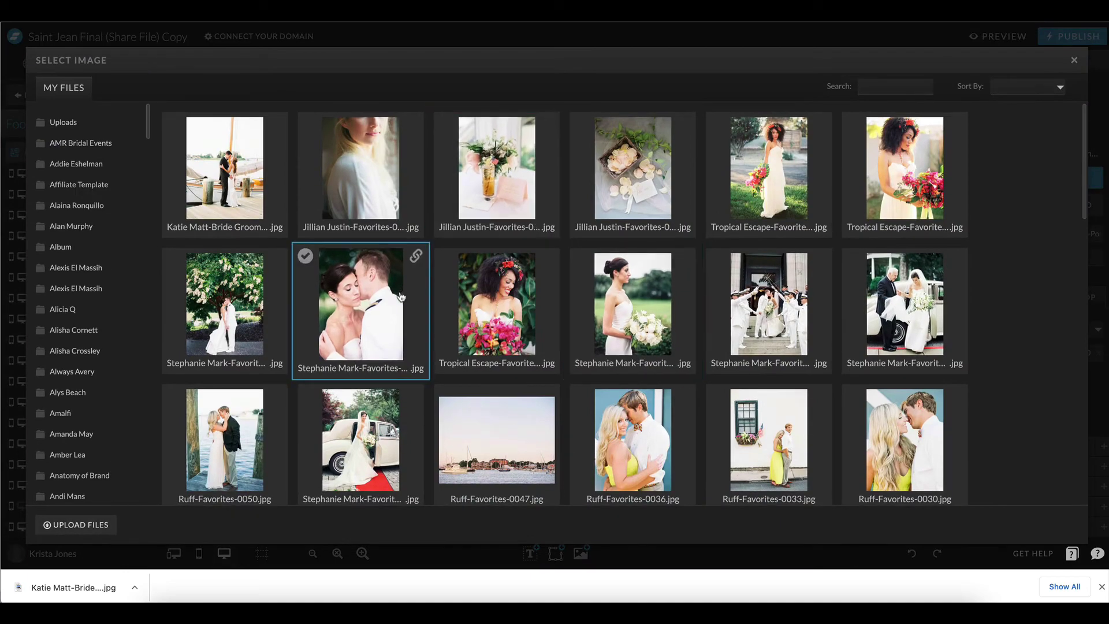
pyautogui.scroll(-3, 412, 285)
pyautogui.scroll(-5, 412, 284)
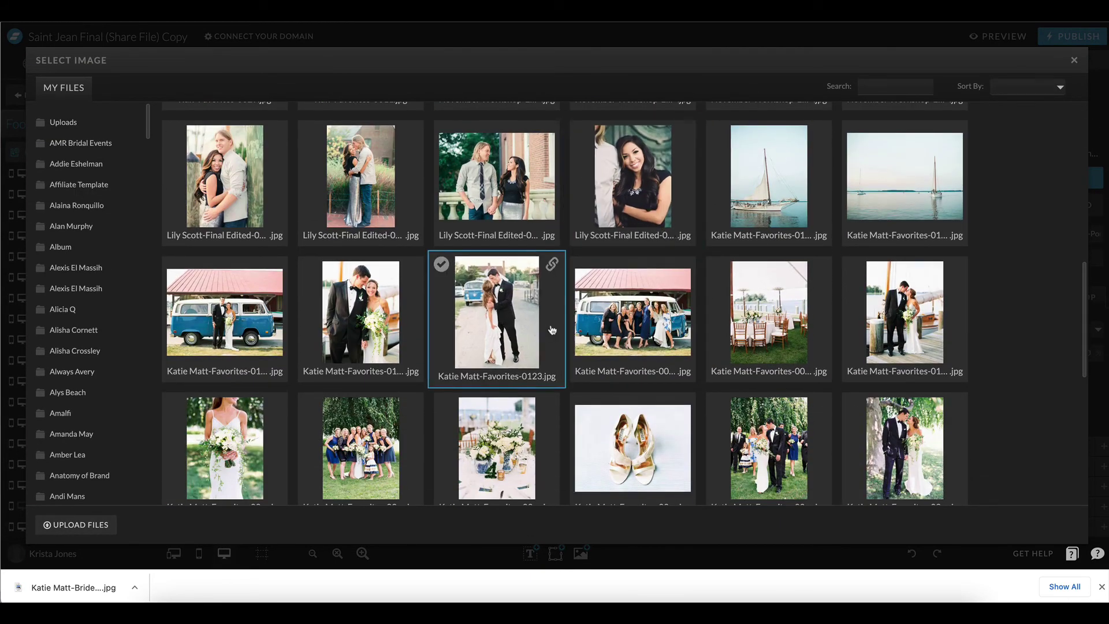
pyautogui.click(551, 329)
pyautogui.click(692, 287)
pyautogui.click(379, 268)
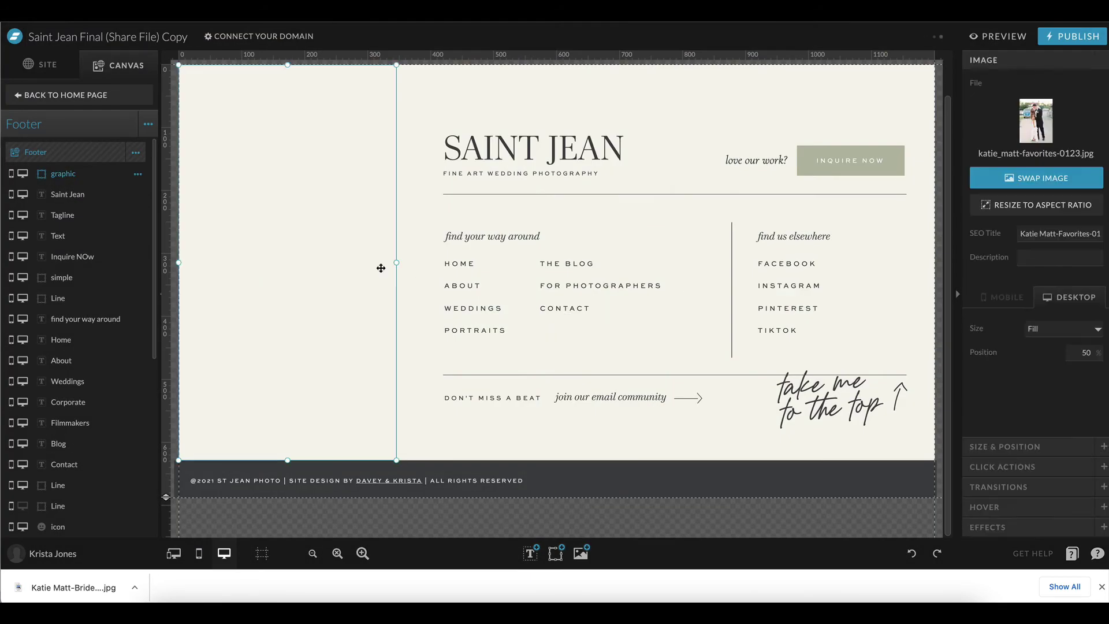
# - Swap the footer image for the blonde bride in the off-the-shoulder dress with her groom and return to the home page
pyautogui.click(1028, 142)
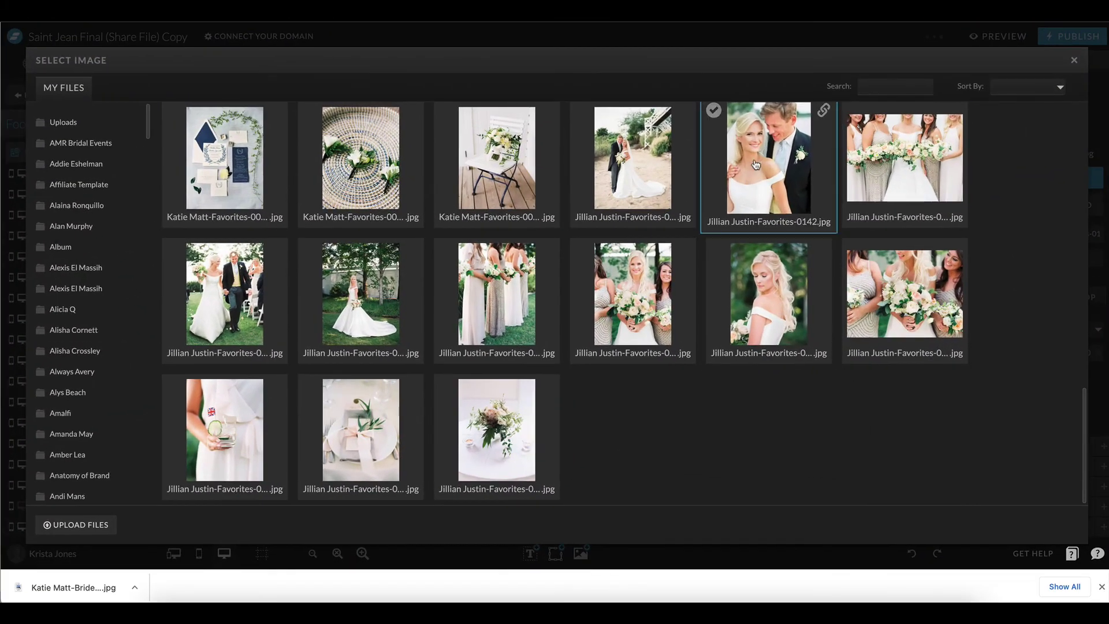
pyautogui.click(769, 158)
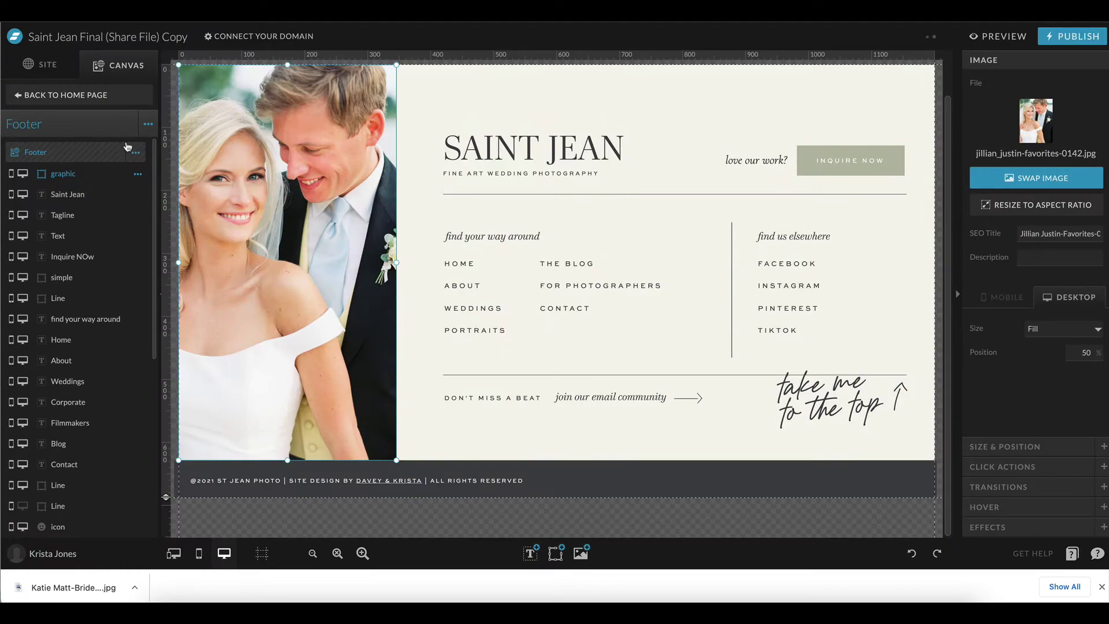
pyautogui.click(66, 95)
# - Open the Instagram site canvas for editing and select its social photo grid to show the grid settings
pyautogui.scroll(-15, 474, 261)
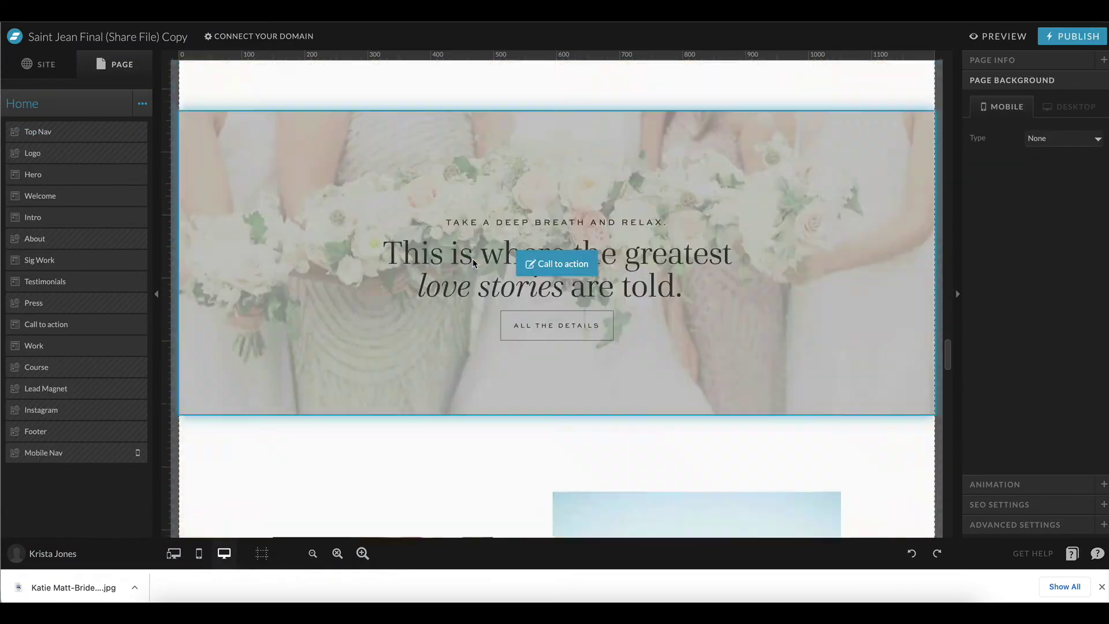
pyautogui.scroll(-15, 474, 263)
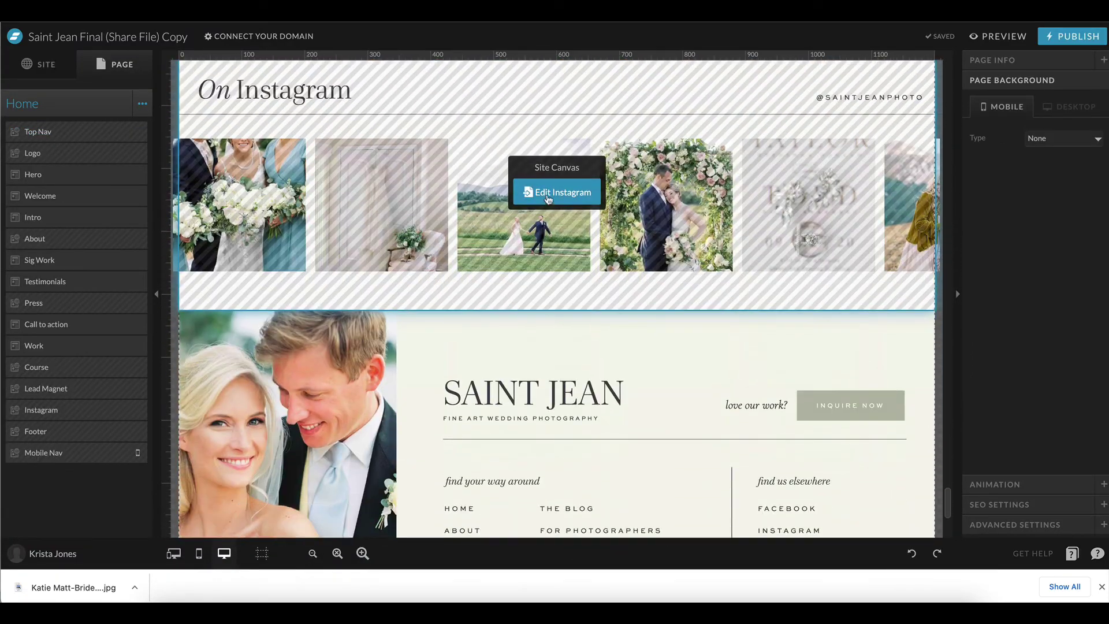
pyautogui.click(555, 191)
pyautogui.click(287, 221)
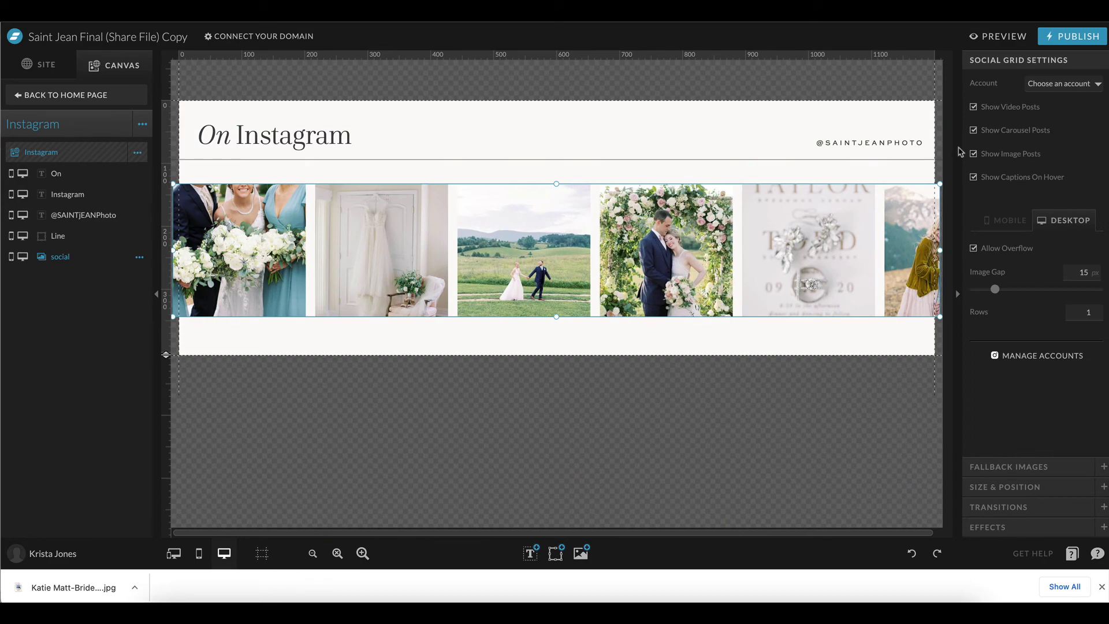
# - Open the social grid's fallback image gallery and delete all the existing images
pyautogui.click(1008, 468)
pyautogui.click(1047, 112)
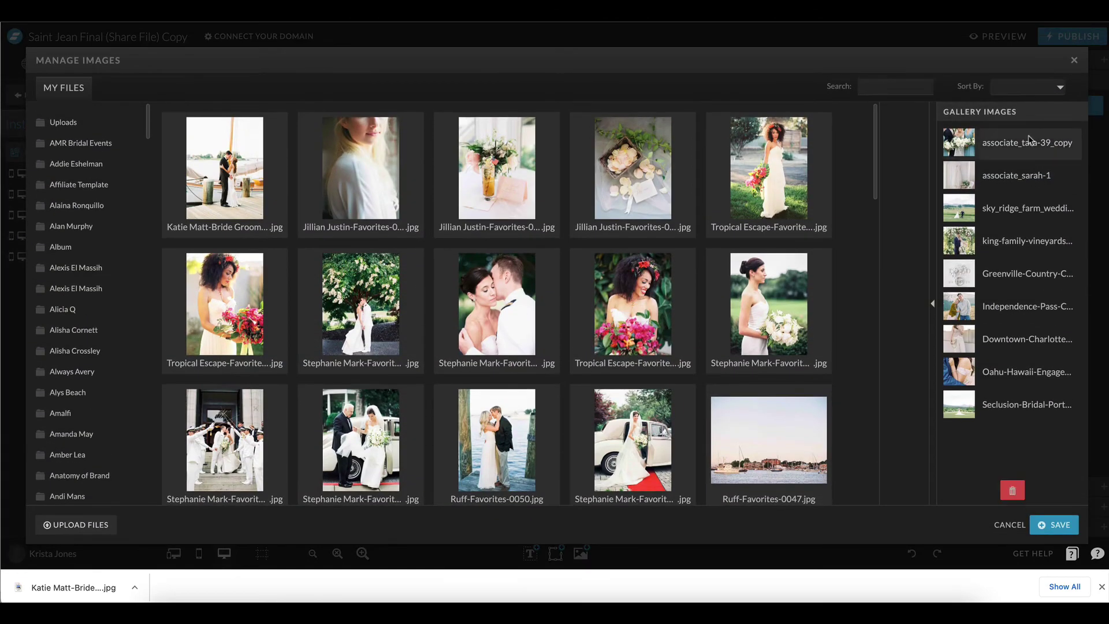
pyautogui.click(1013, 490)
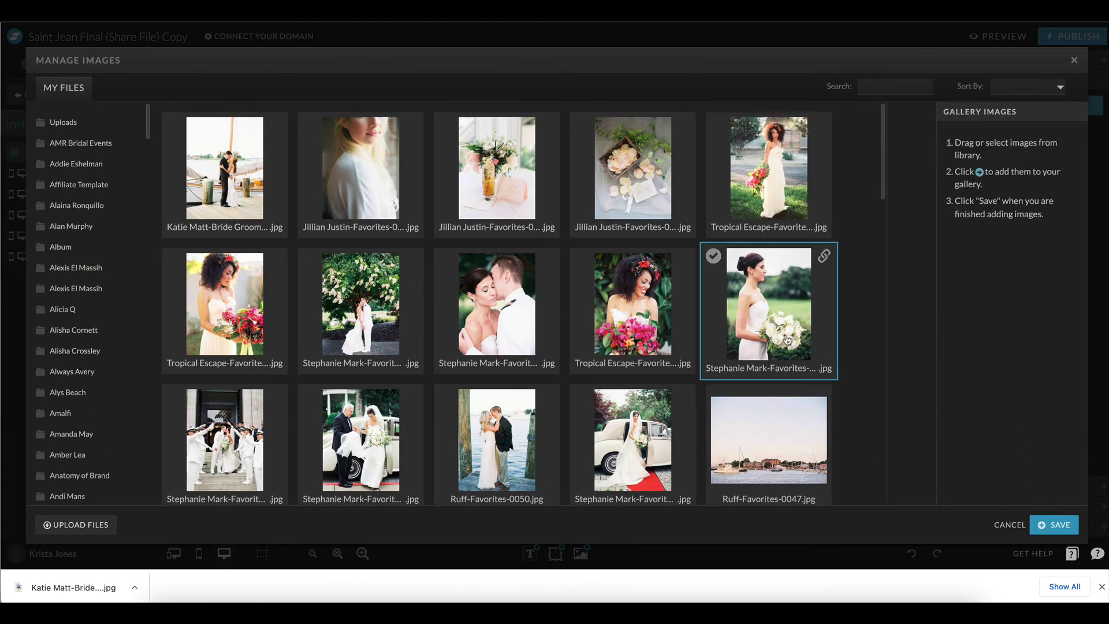
# - Add the flower-crowned bride with the pink bouquet and the flowers in the golden glass vase to the fallback gallery
pyautogui.click(623, 298)
pyautogui.click(905, 315)
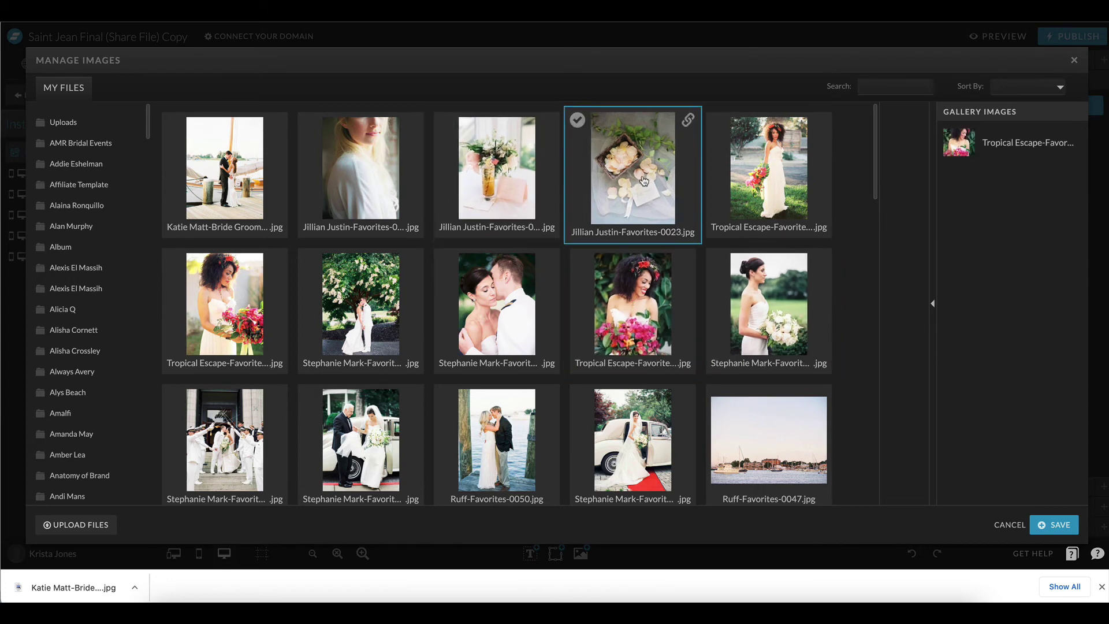
pyautogui.click(497, 173)
pyautogui.click(905, 315)
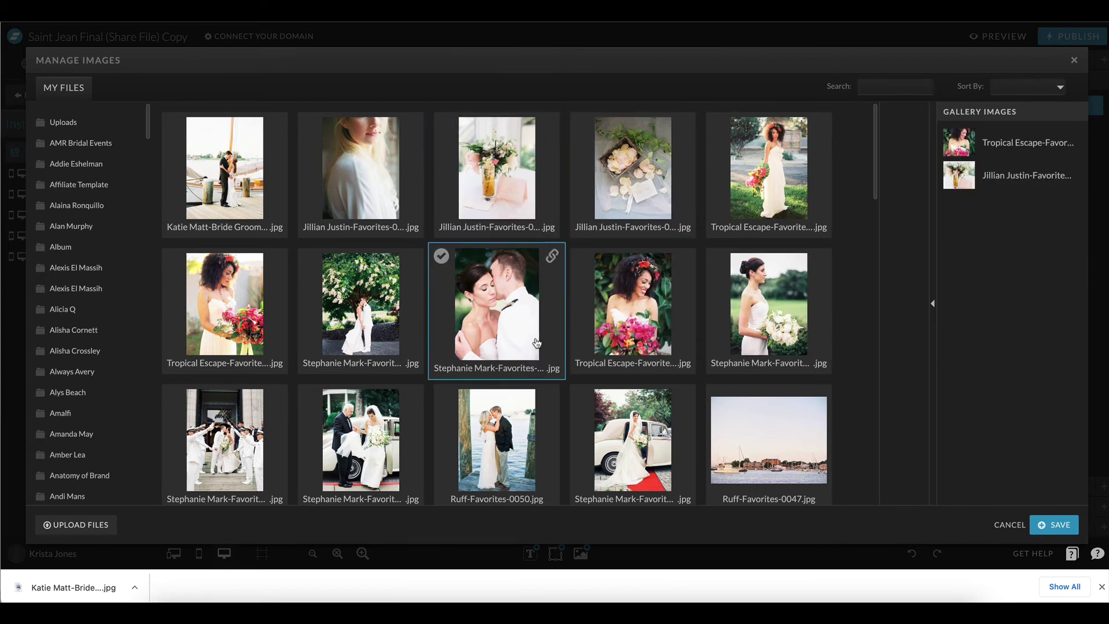
# - Add the photo of the blonde bride and groom embracing beside the water to the fallback gallery
pyautogui.scroll(-1, 565, 318)
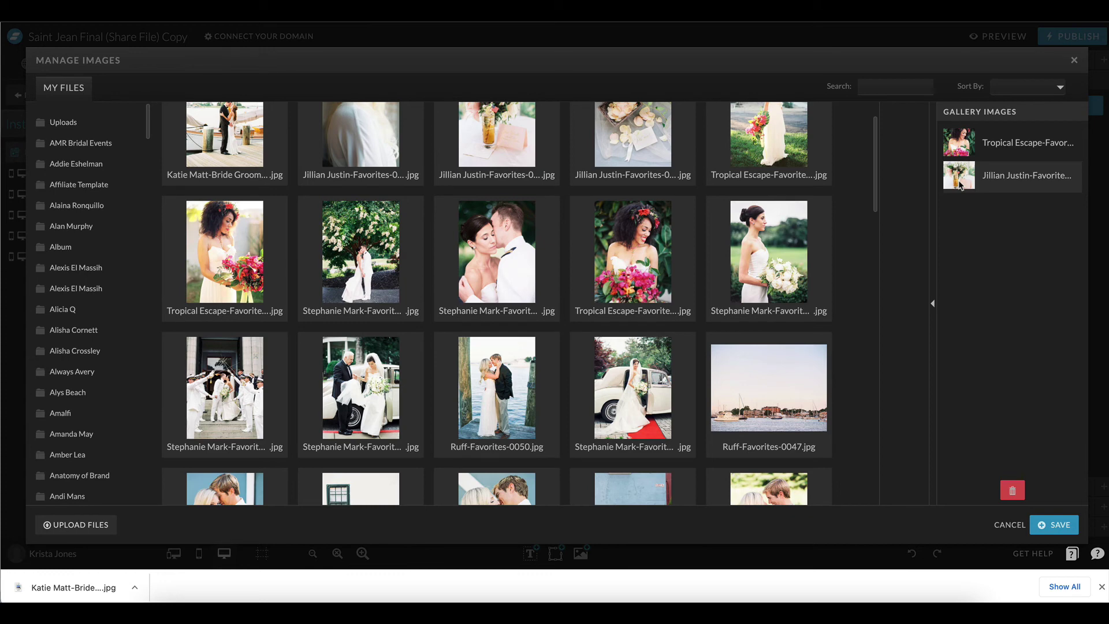
pyautogui.scroll(-2, 720, 261)
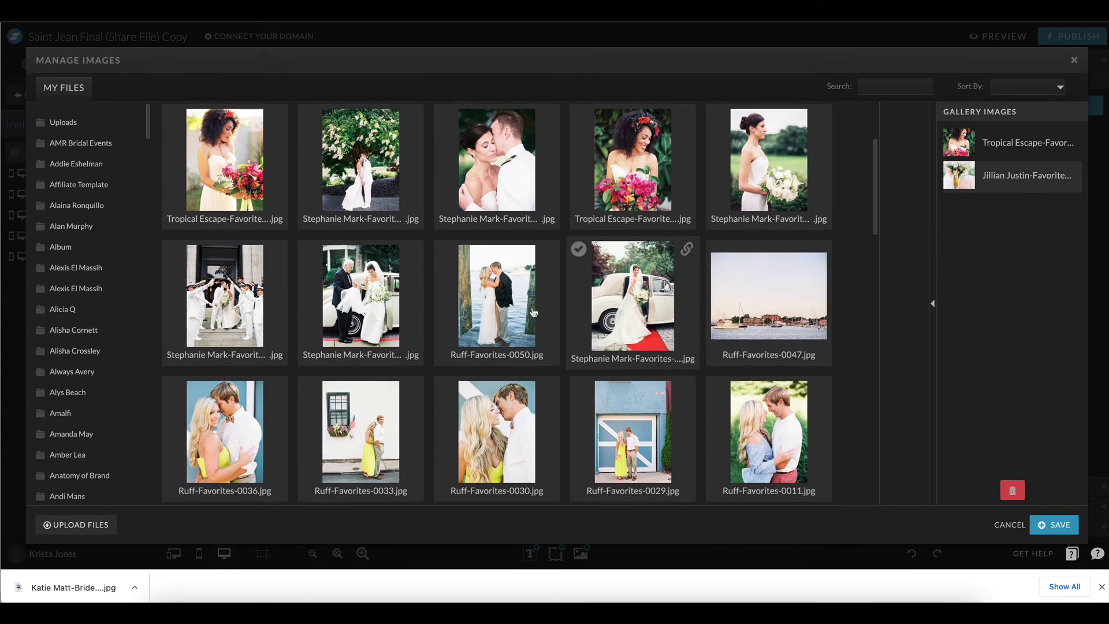
pyautogui.click(447, 252)
pyautogui.click(904, 314)
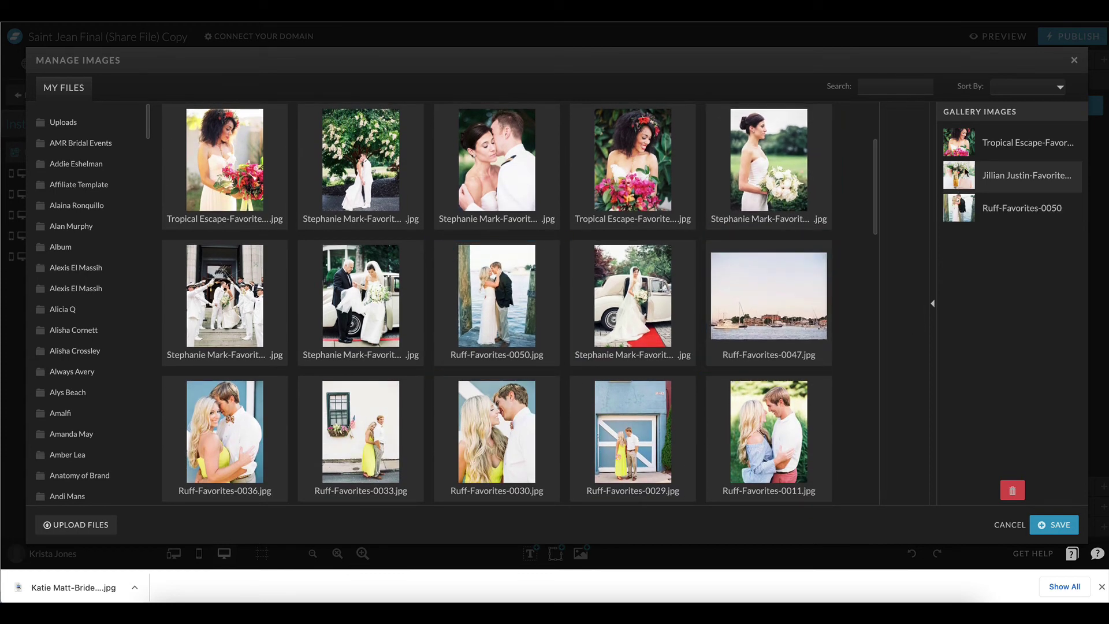
# - Try the vertical sailboat photo as a fallback image in the gallery
pyautogui.scroll(-5, 748, 259)
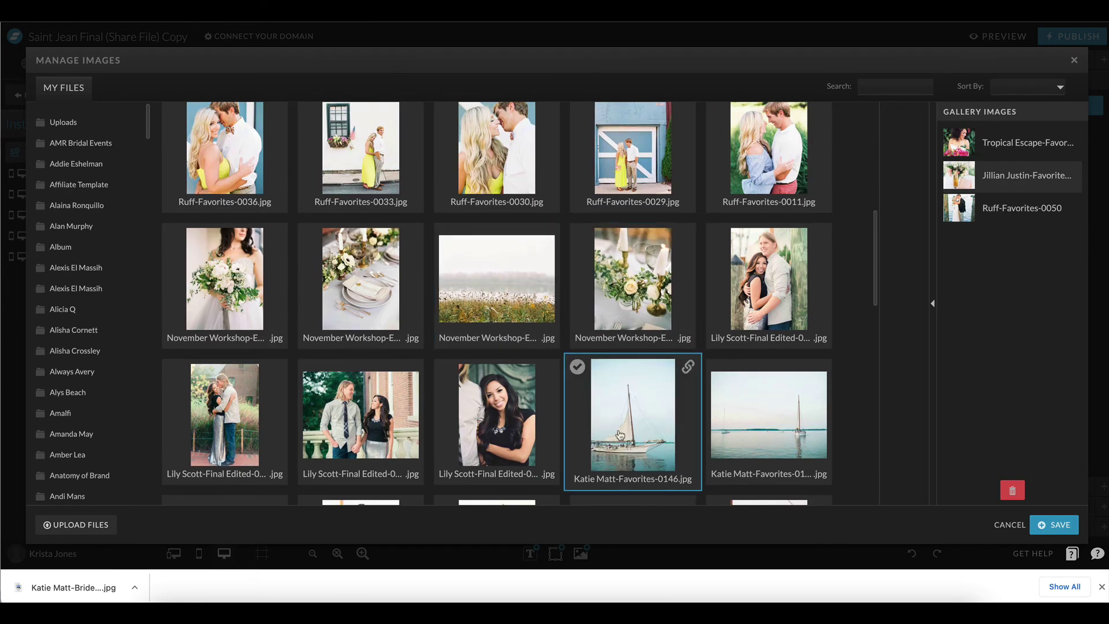
pyautogui.click(632, 413)
pyautogui.click(904, 315)
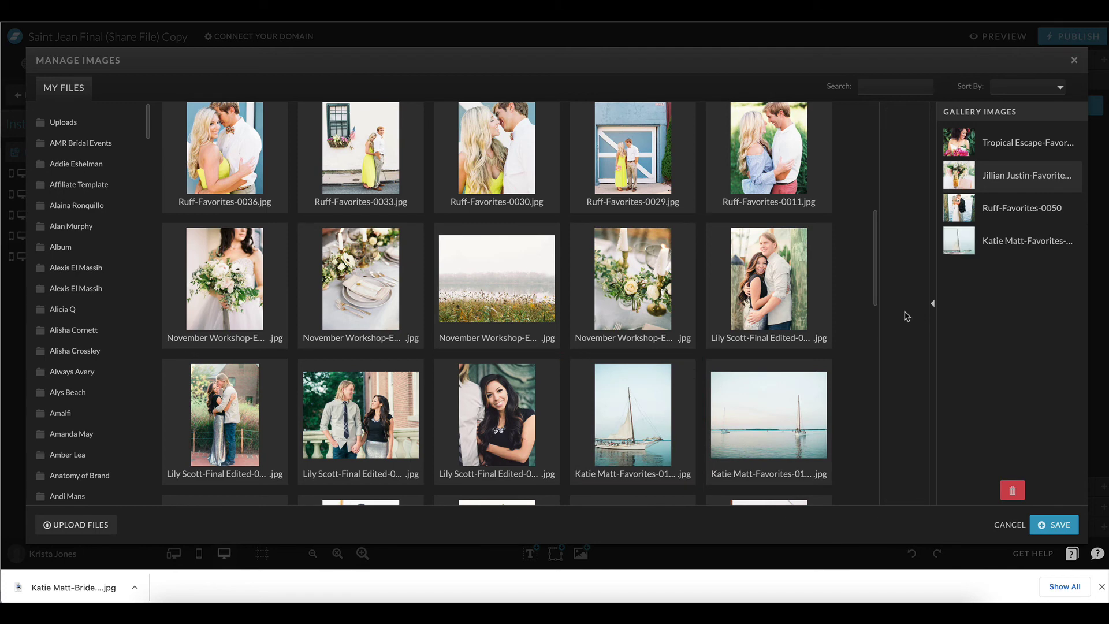
# - Add the photo of the bridal shoes to the fallback gallery and remove the sailboat photo
pyautogui.scroll(-4, 653, 267)
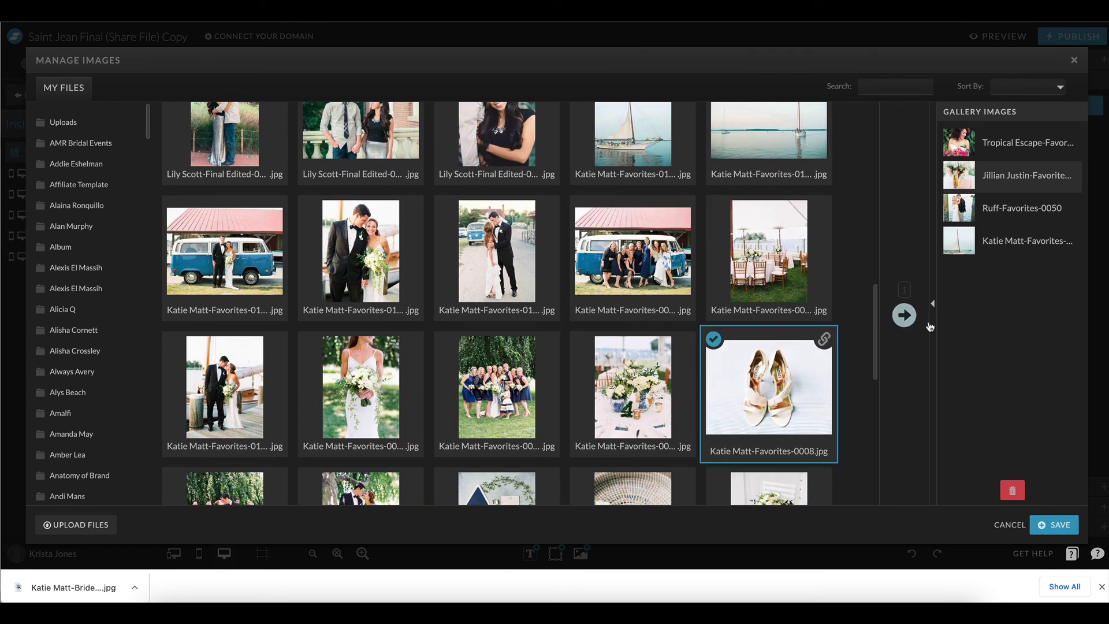
pyautogui.click(904, 315)
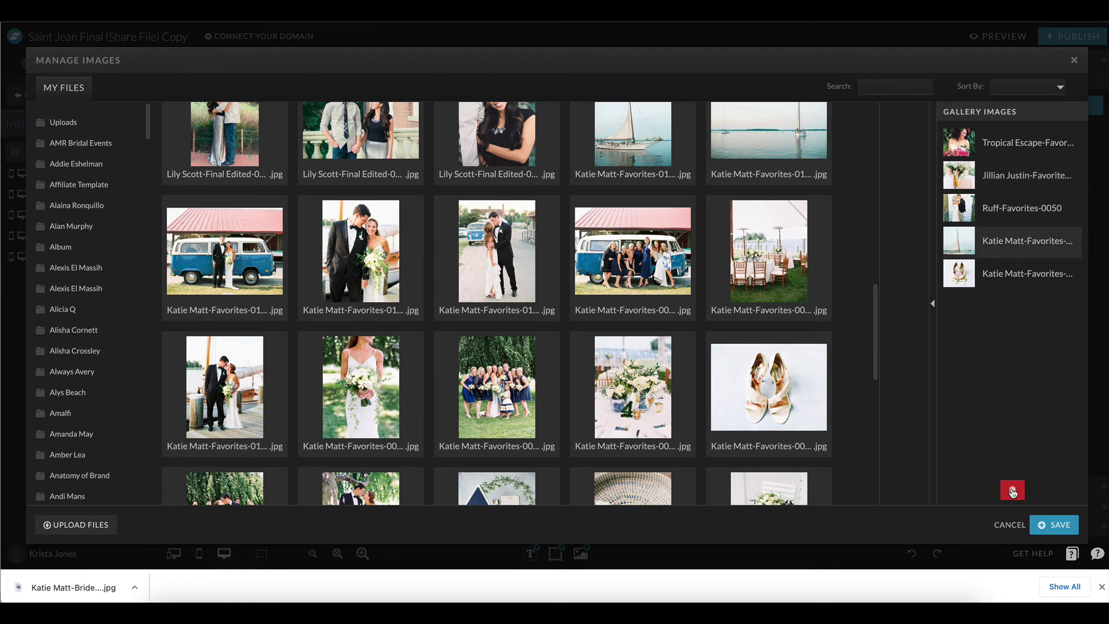
pyautogui.scroll(-1, 652, 315)
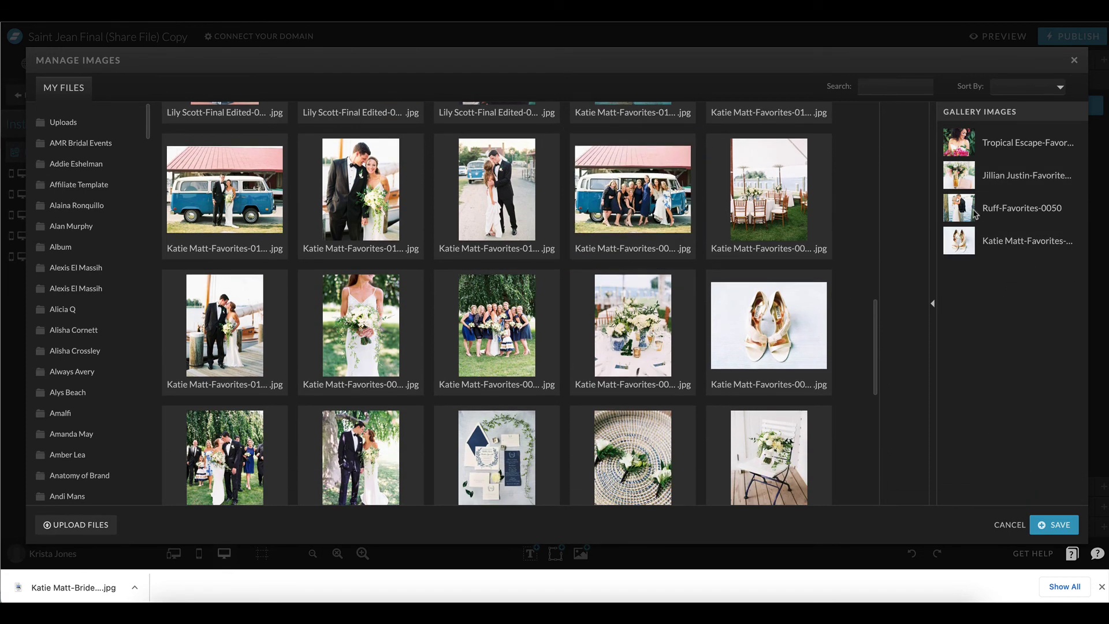
# - Add the couple kissing in front of their wedding party and the floral centerpiece on the white table to the gallery
pyautogui.scroll(-3, 700, 312)
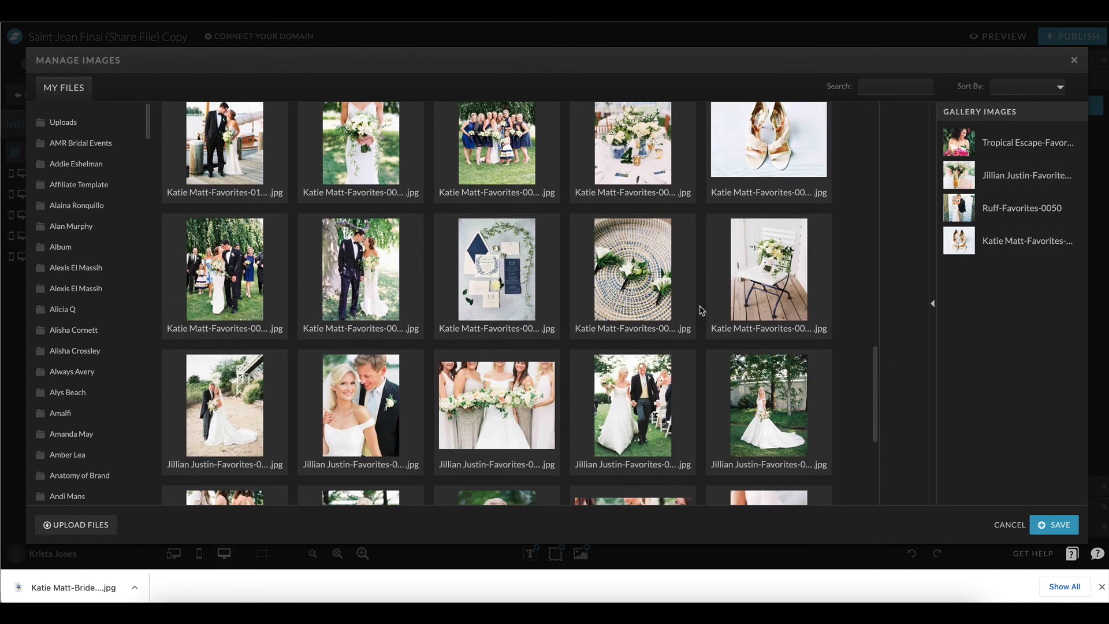
pyautogui.click(225, 269)
pyautogui.click(905, 315)
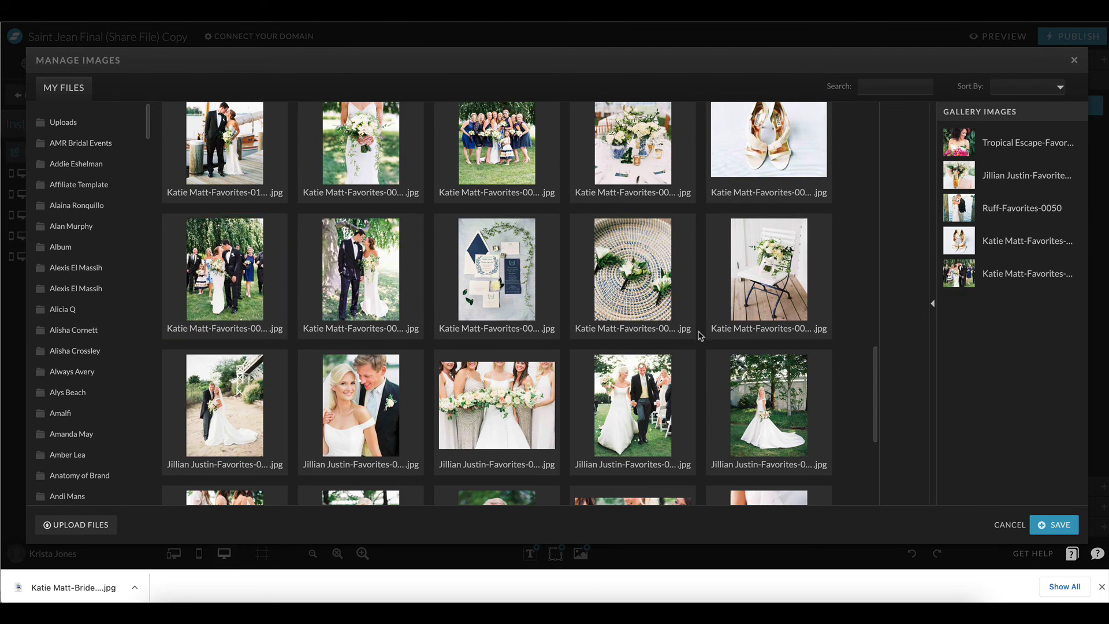
pyautogui.scroll(-2, 474, 353)
pyautogui.scroll(-2, 474, 352)
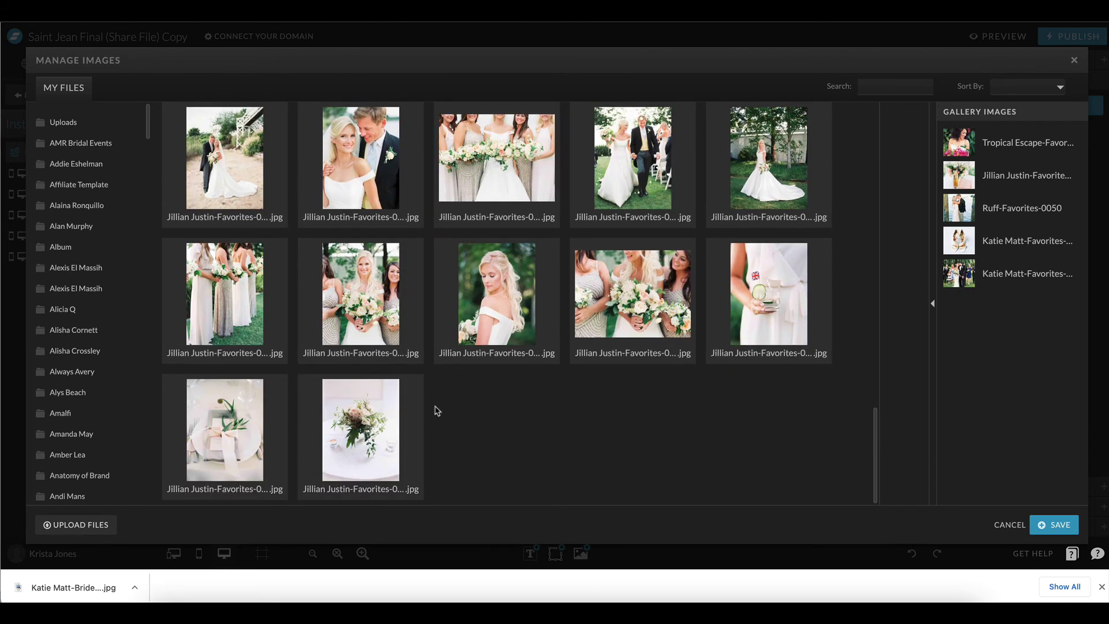
pyautogui.click(393, 454)
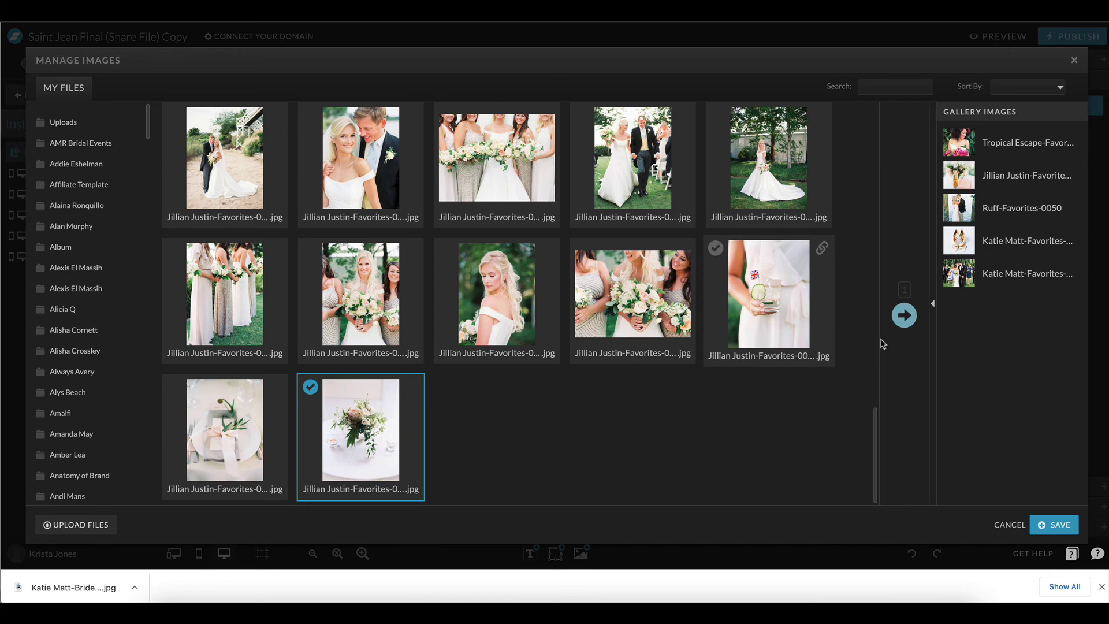
pyautogui.click(904, 315)
# - Add the horizontal bouquet photo of the bride with bridesmaids and the close-up of the bride holding a white bouquet outdoors
pyautogui.scroll(2, 620, 437)
pyautogui.click(620, 437)
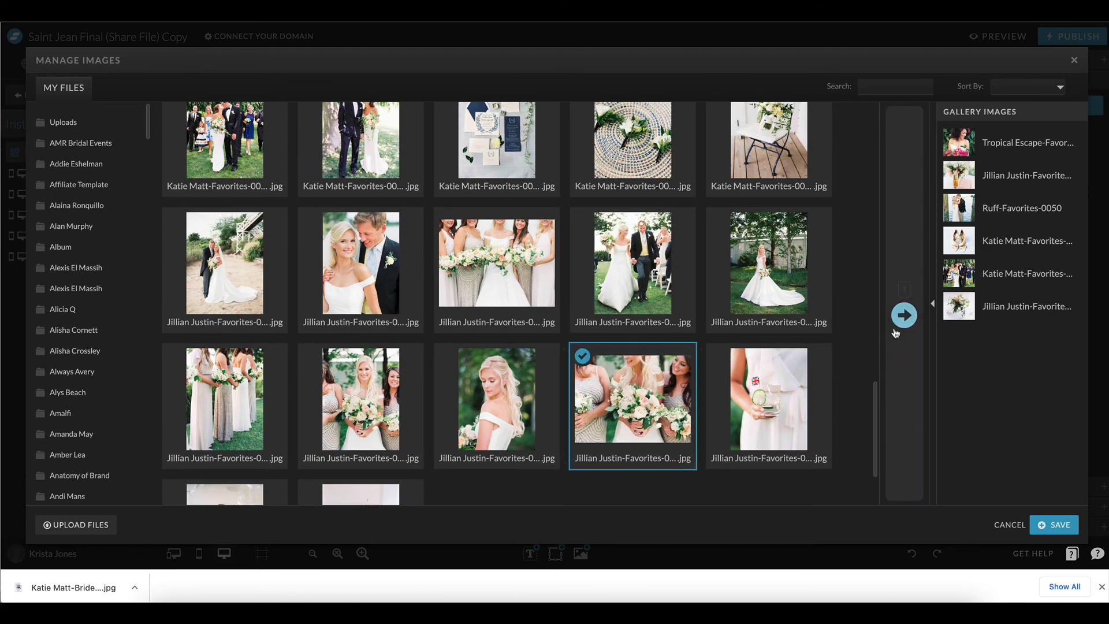
pyautogui.click(905, 315)
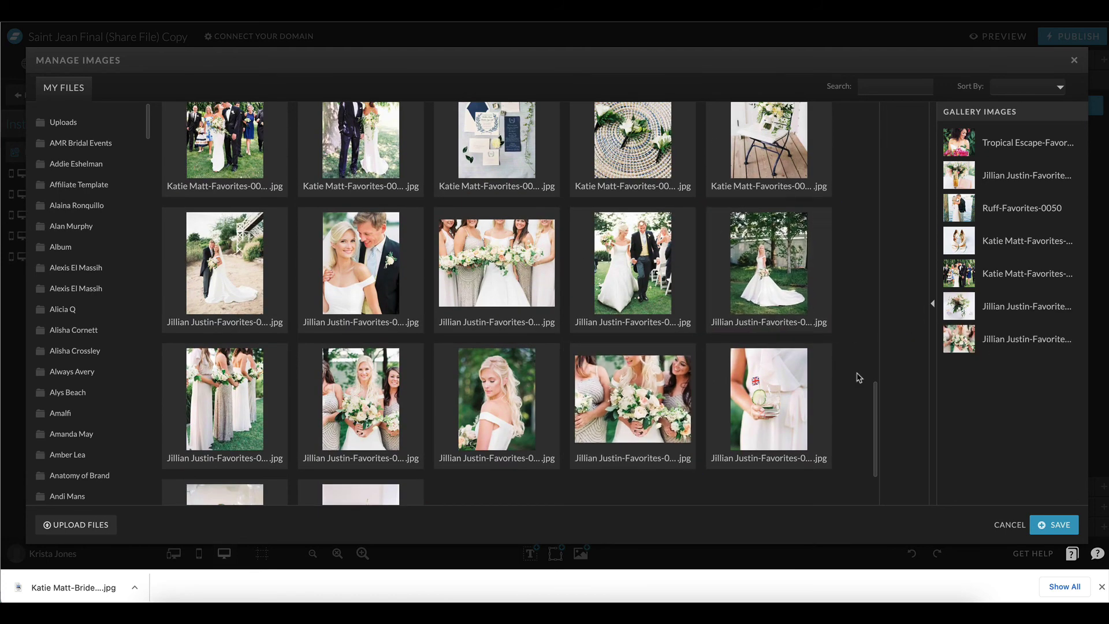
pyautogui.scroll(4, 859, 377)
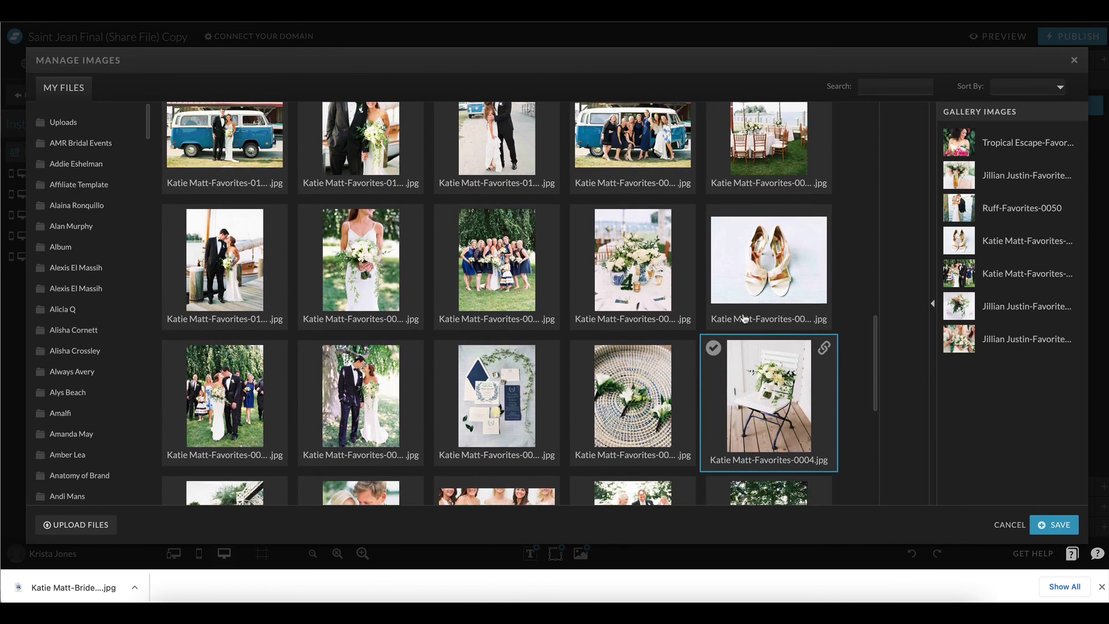
pyautogui.click(399, 272)
pyautogui.click(904, 315)
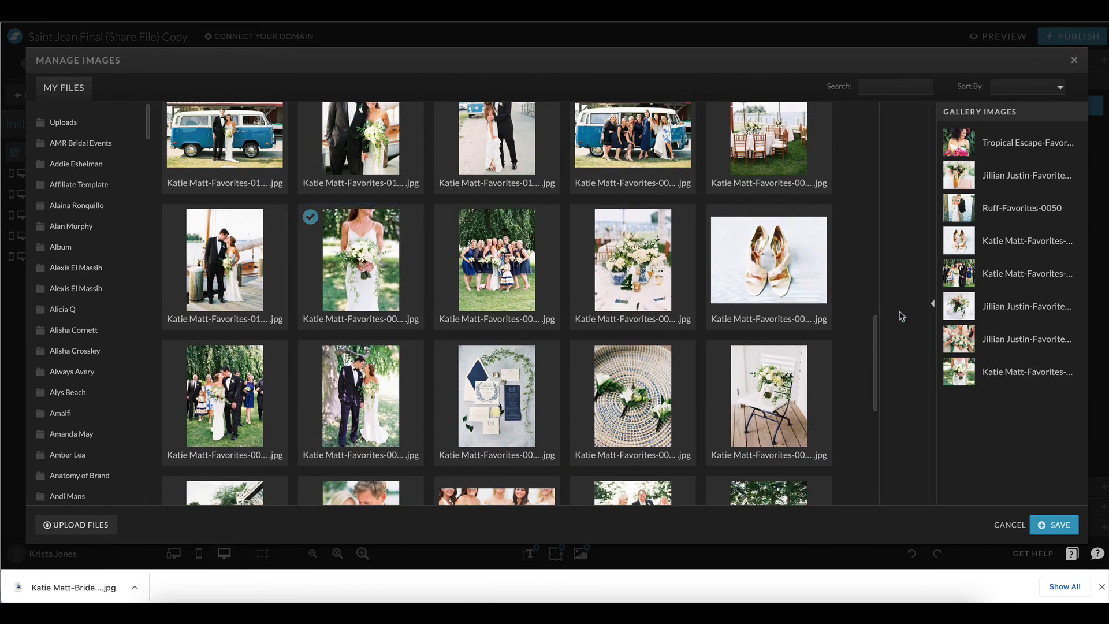
# - Add the outdoor reception table with wooden chairs to the fallback gallery
pyautogui.scroll(3, 646, 314)
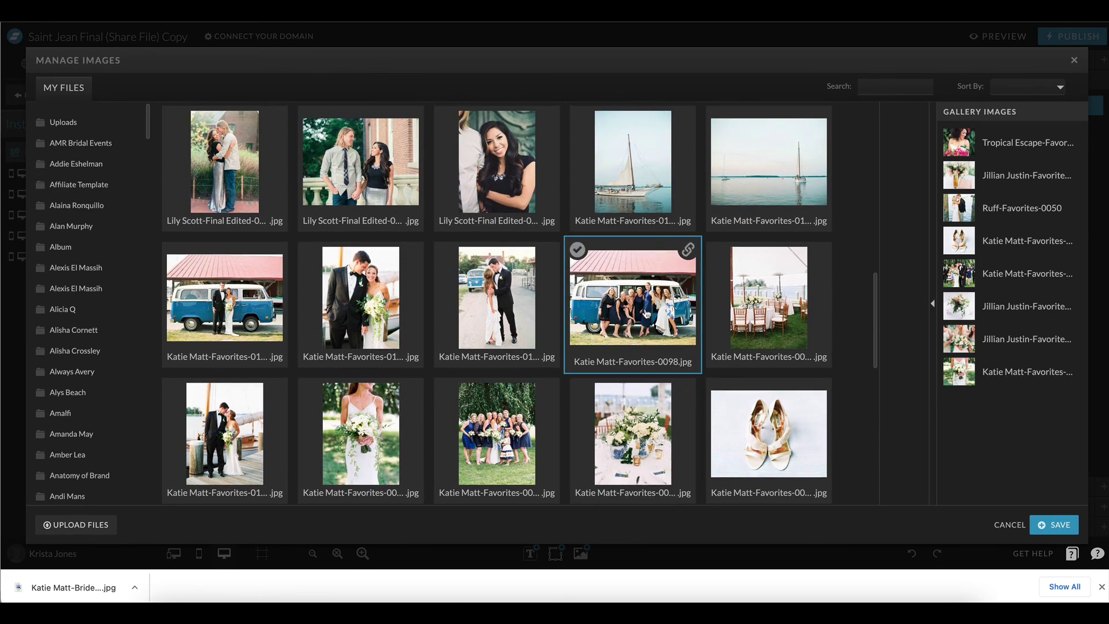
pyautogui.scroll(1, 646, 315)
pyautogui.click(745, 370)
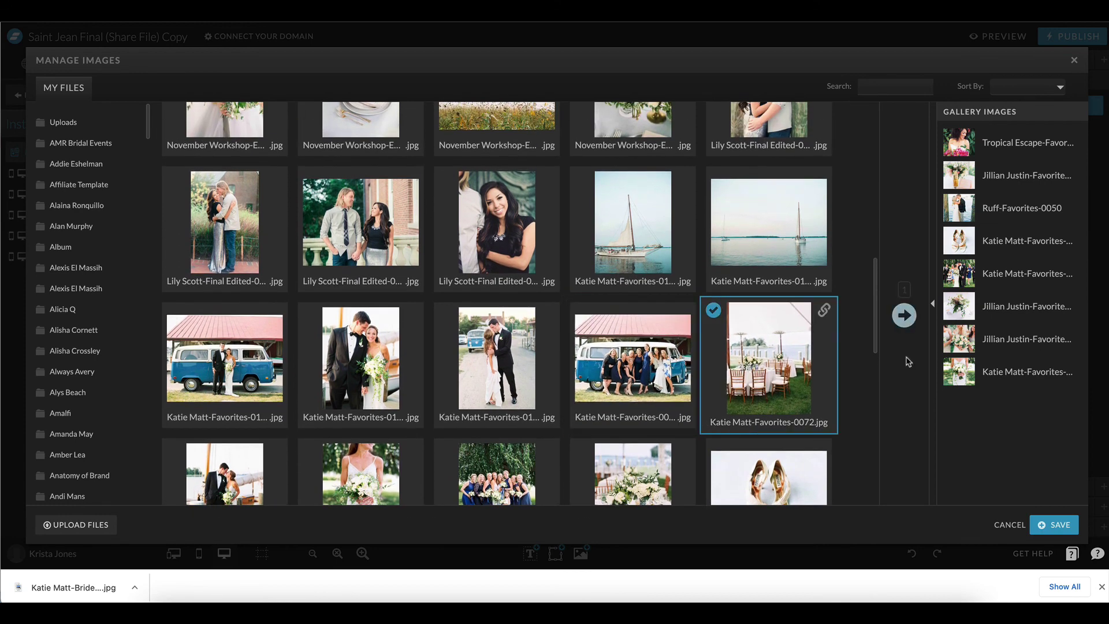
pyautogui.click(905, 316)
# - Add the horizontal photo of the couple at the stone balustrade and save the fallback gallery
pyautogui.scroll(1, 614, 331)
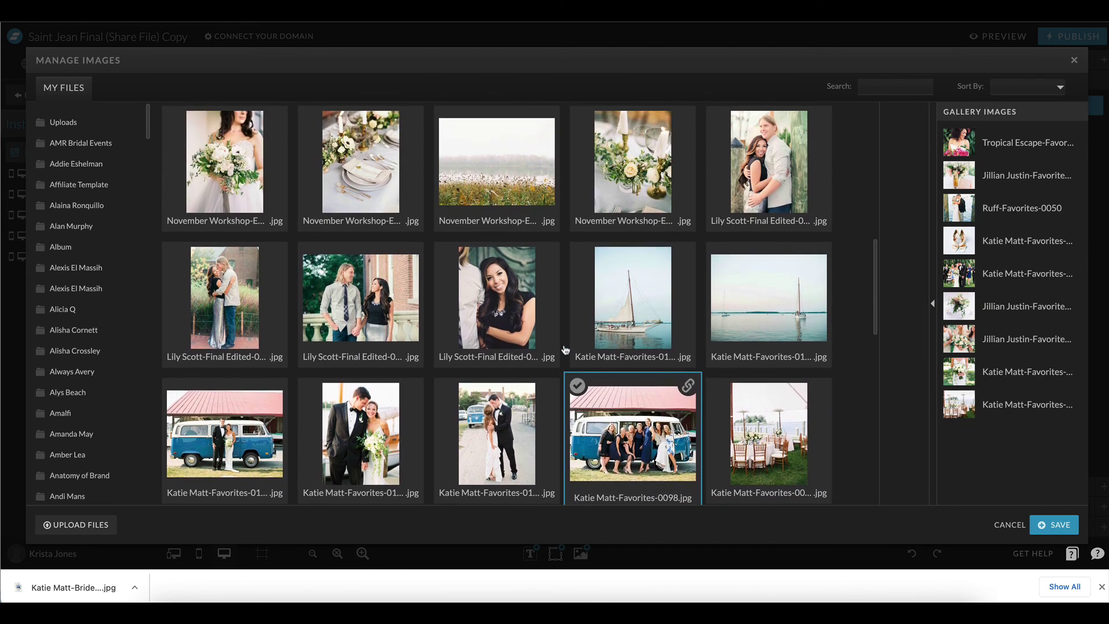
pyautogui.click(508, 306)
pyautogui.click(334, 302)
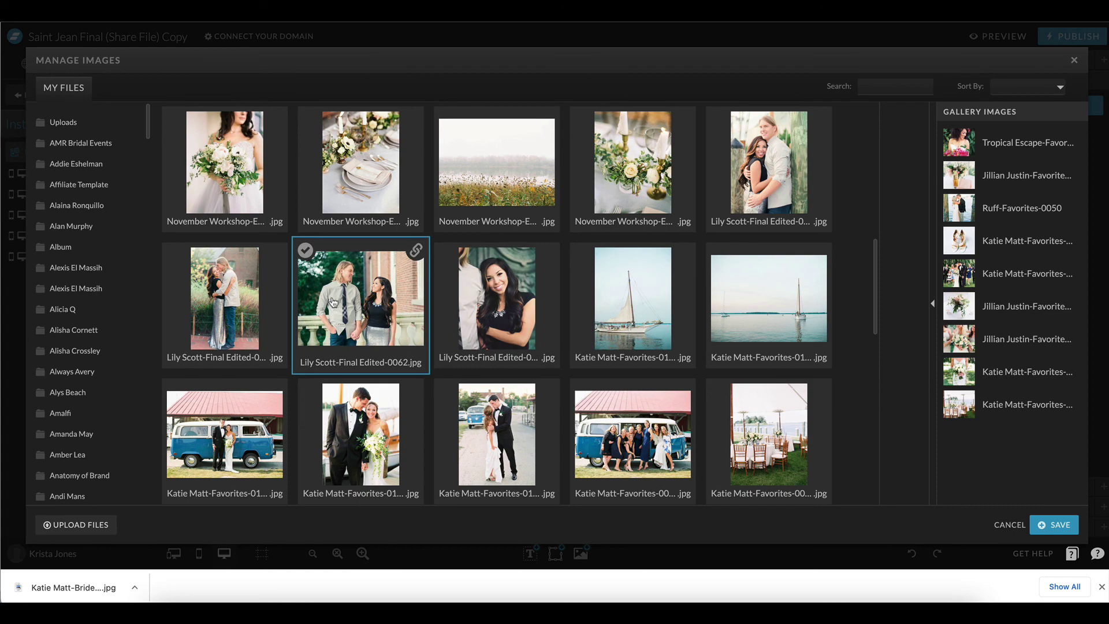
pyautogui.click(905, 315)
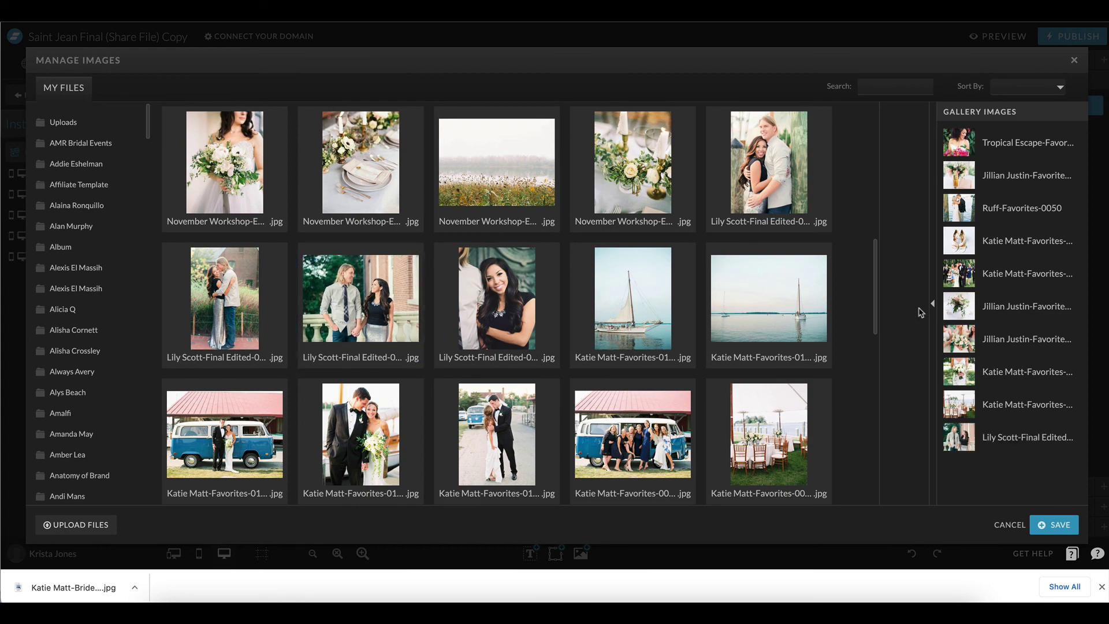
pyautogui.click(1056, 529)
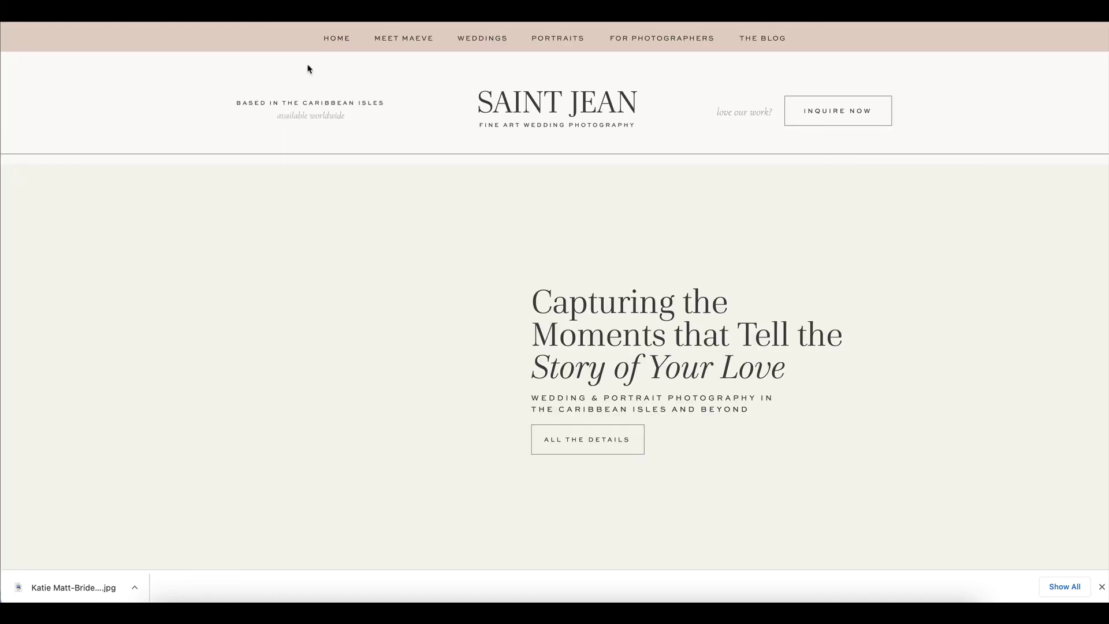
# - Review the whole home page in the site preview, from the hero section down to the Instagram grid and footer
pyautogui.scroll(-10, 308, 68)
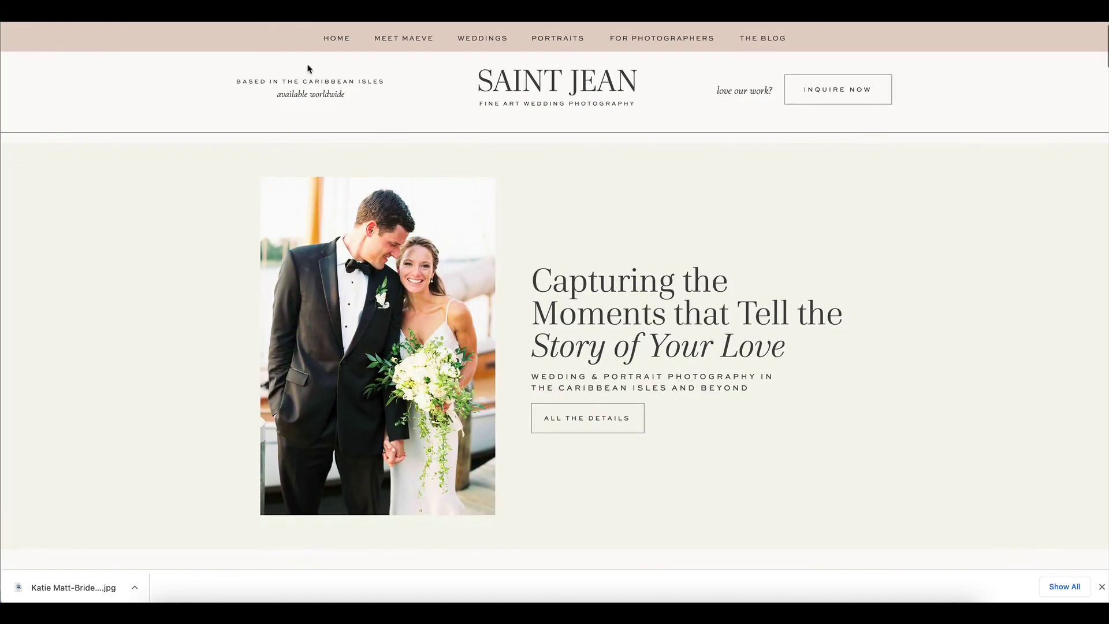
pyautogui.scroll(-10, 308, 69)
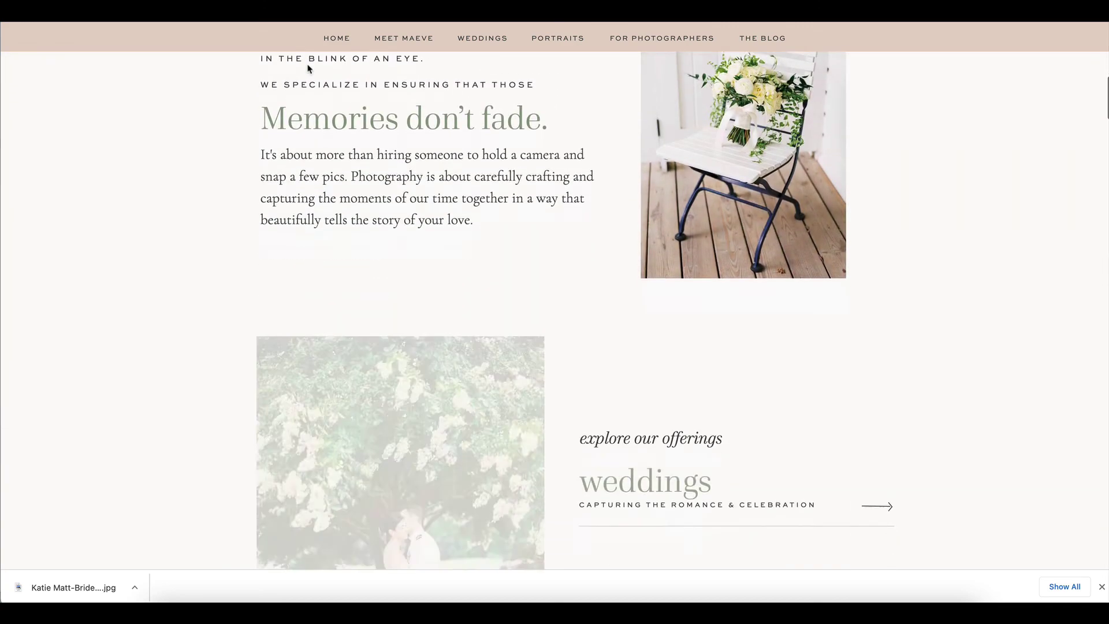
pyautogui.scroll(-10, 308, 69)
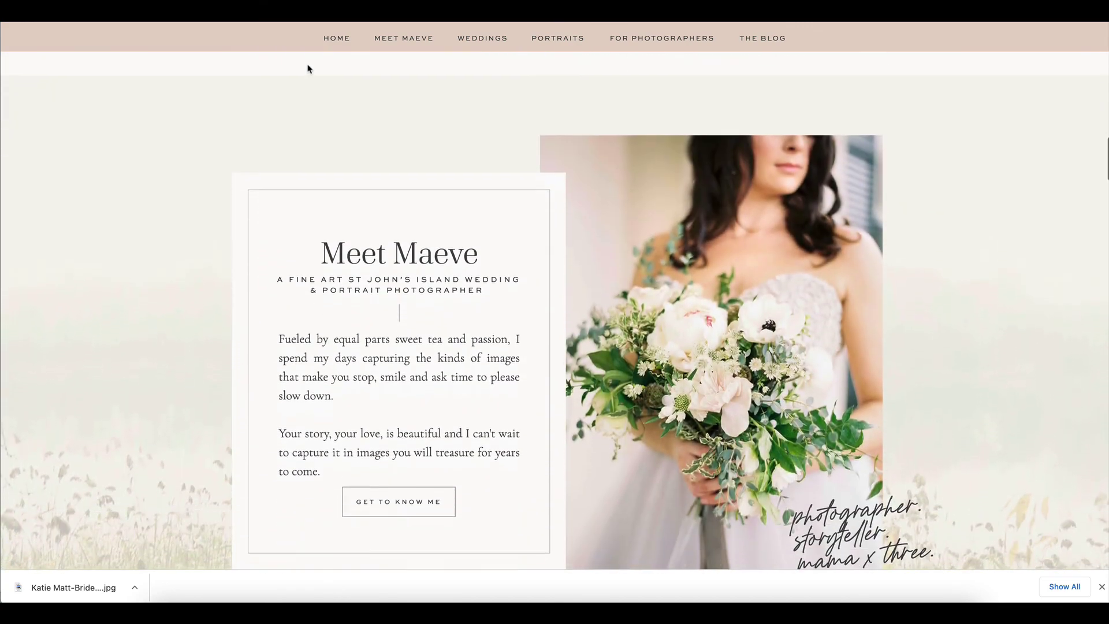
pyautogui.scroll(-10, 308, 69)
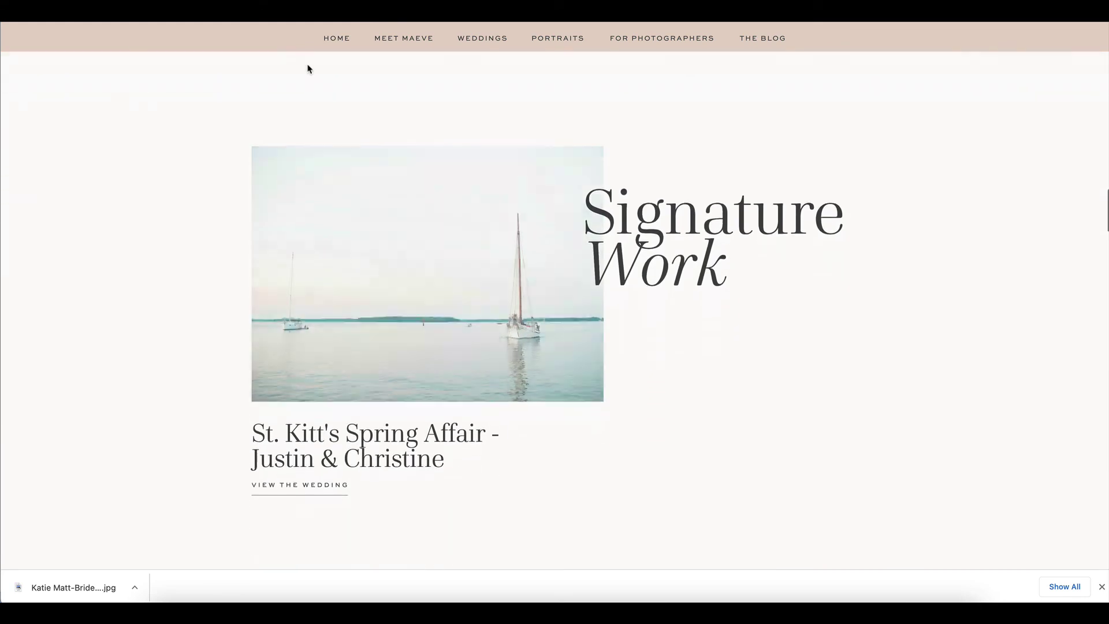
pyautogui.scroll(-8, 308, 69)
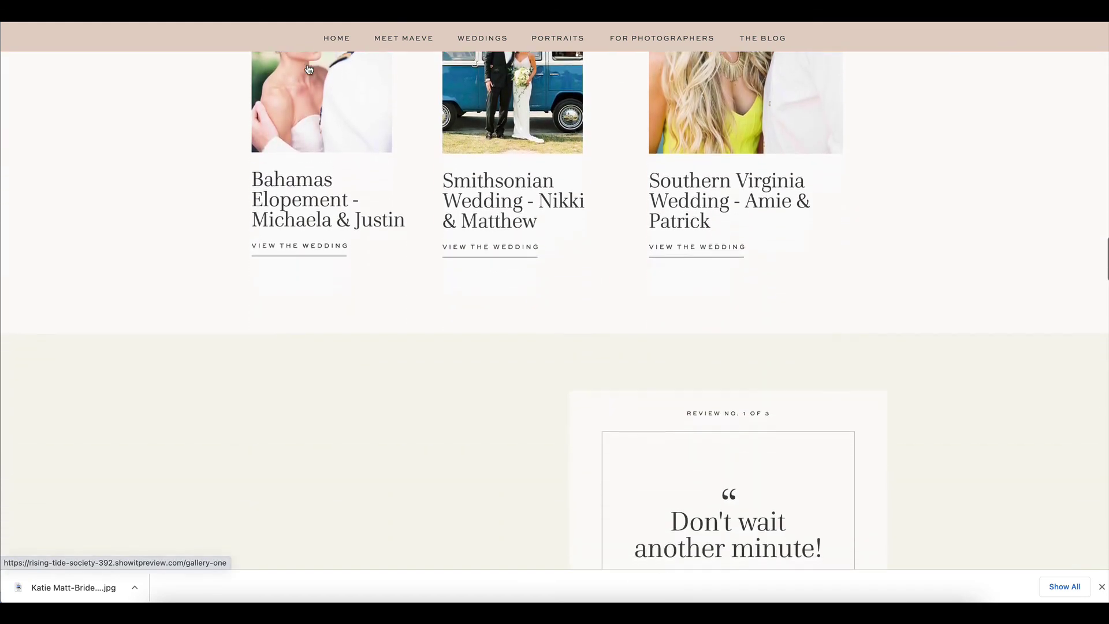
pyautogui.scroll(-10, 308, 69)
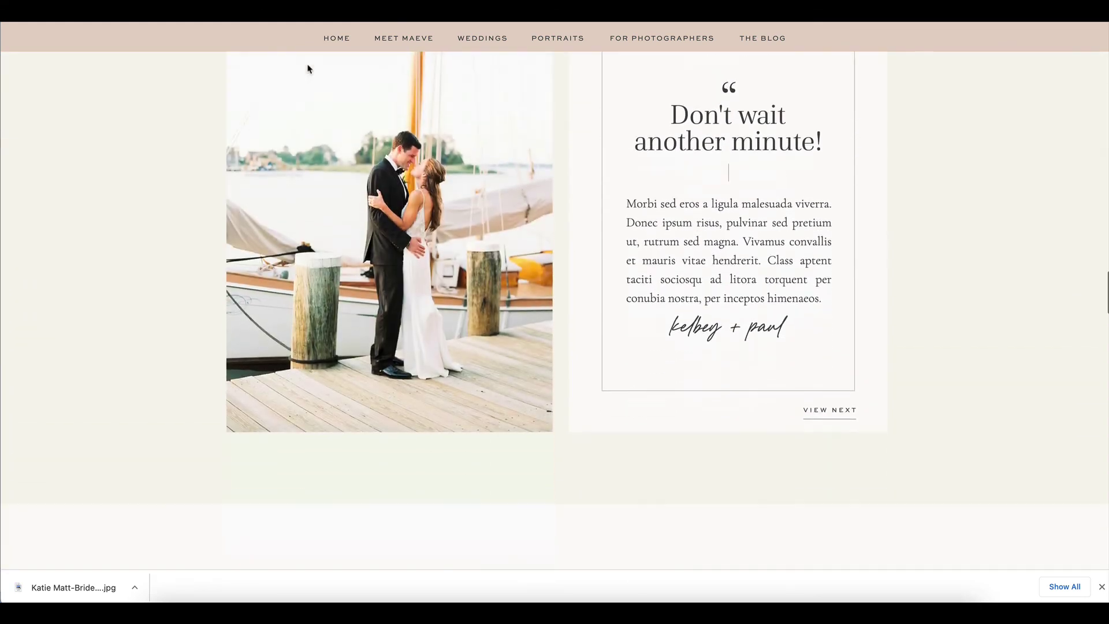
pyautogui.scroll(-3, 308, 68)
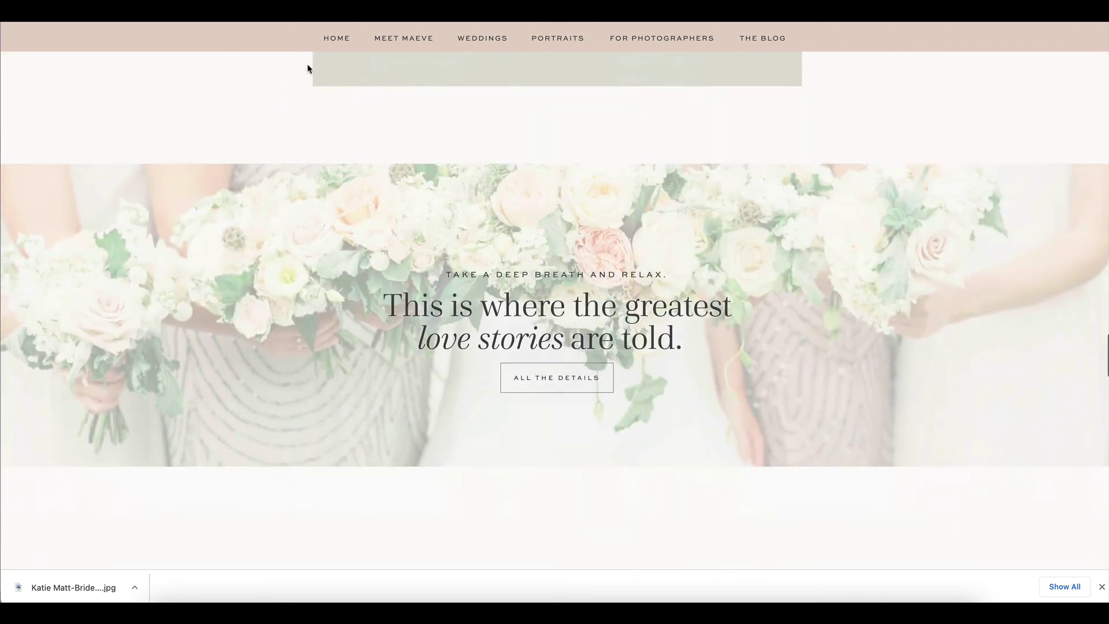
pyautogui.scroll(-9, 665, 267)
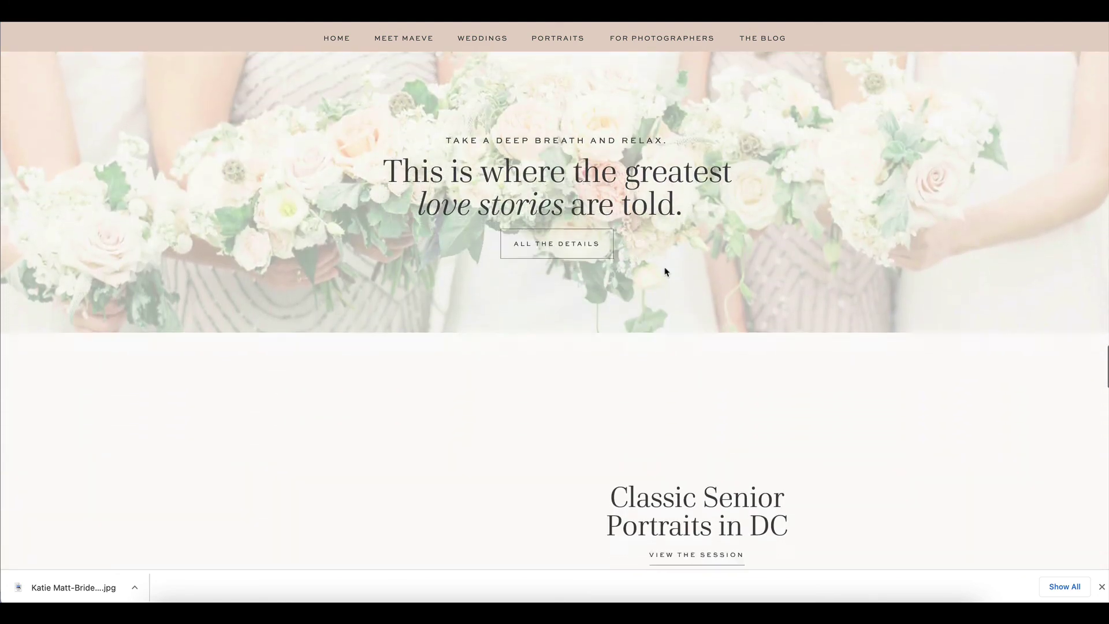
pyautogui.scroll(-10, 667, 272)
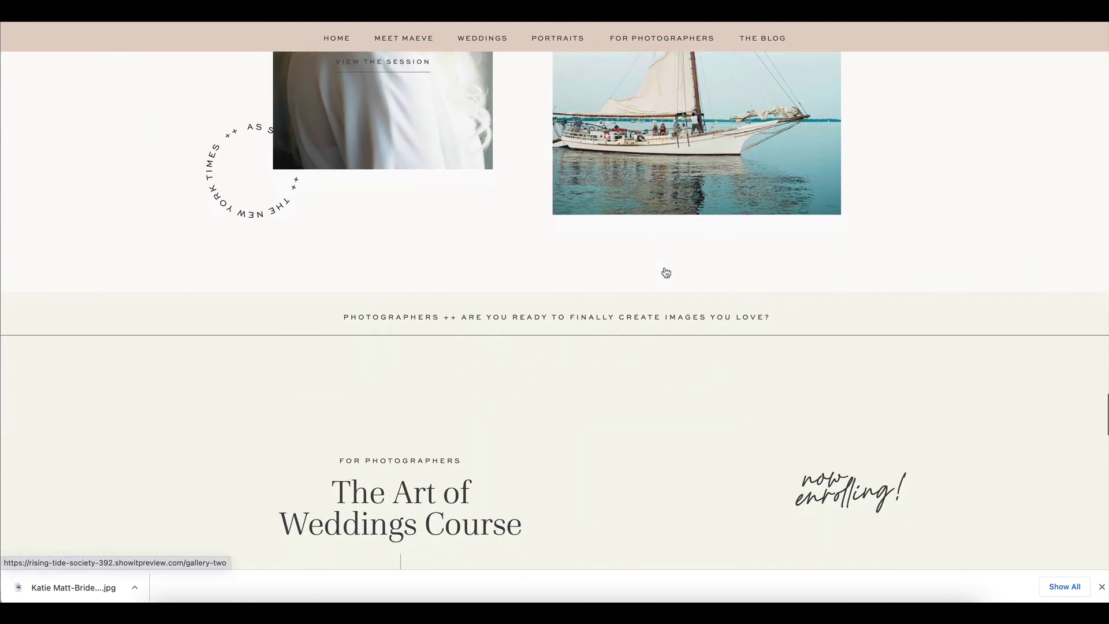
pyautogui.scroll(-9, 666, 271)
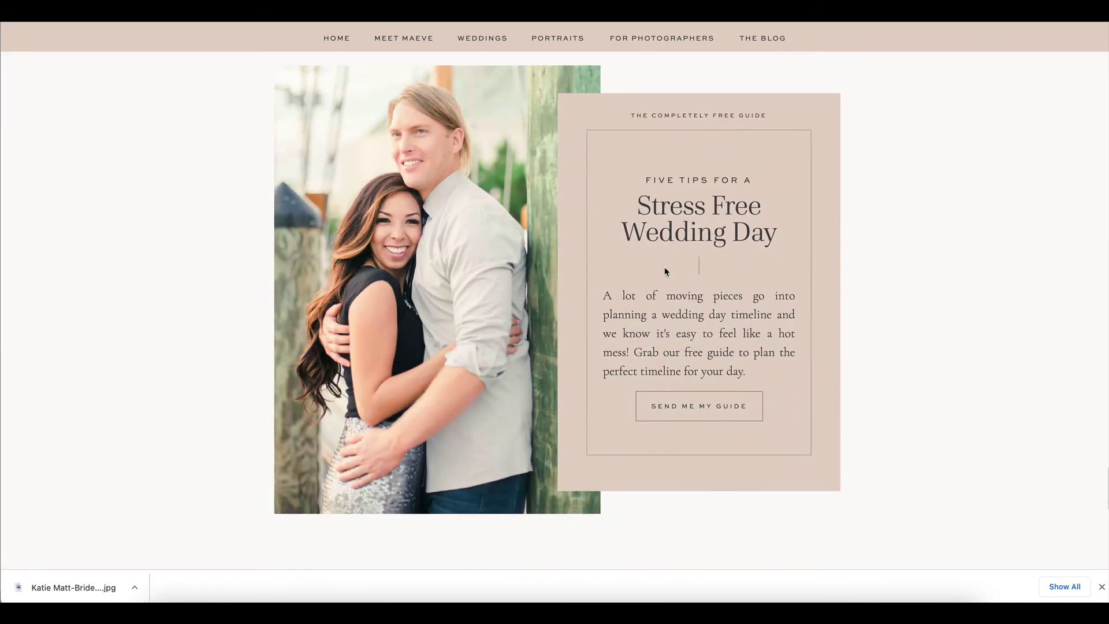
pyautogui.scroll(-7, 665, 268)
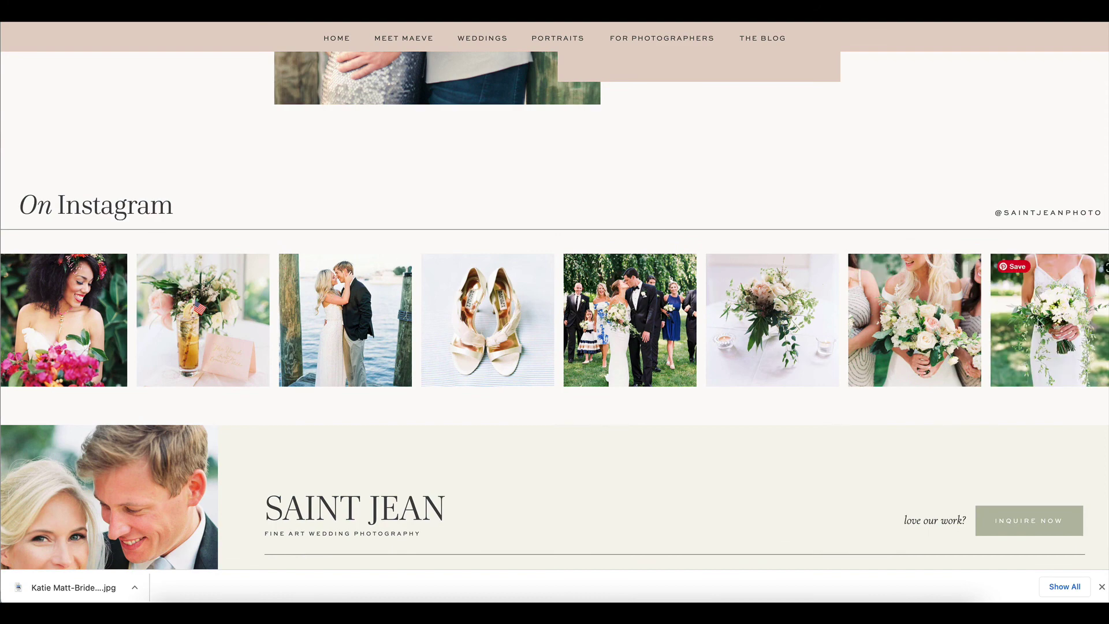
pyautogui.scroll(-2, 1040, 325)
pyautogui.scroll(-3, 904, 429)
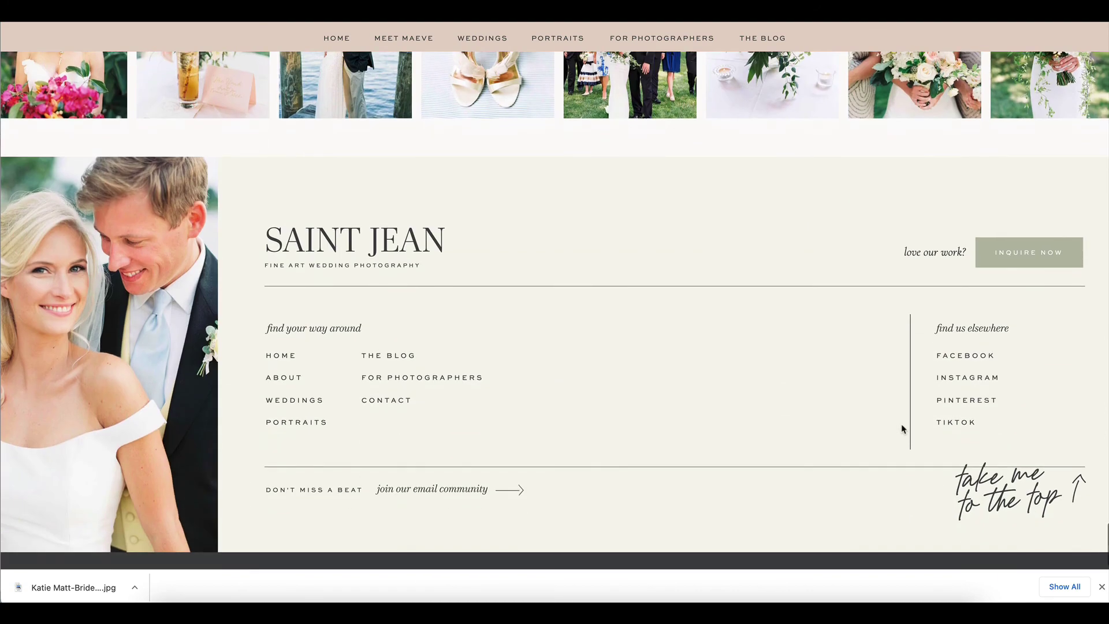